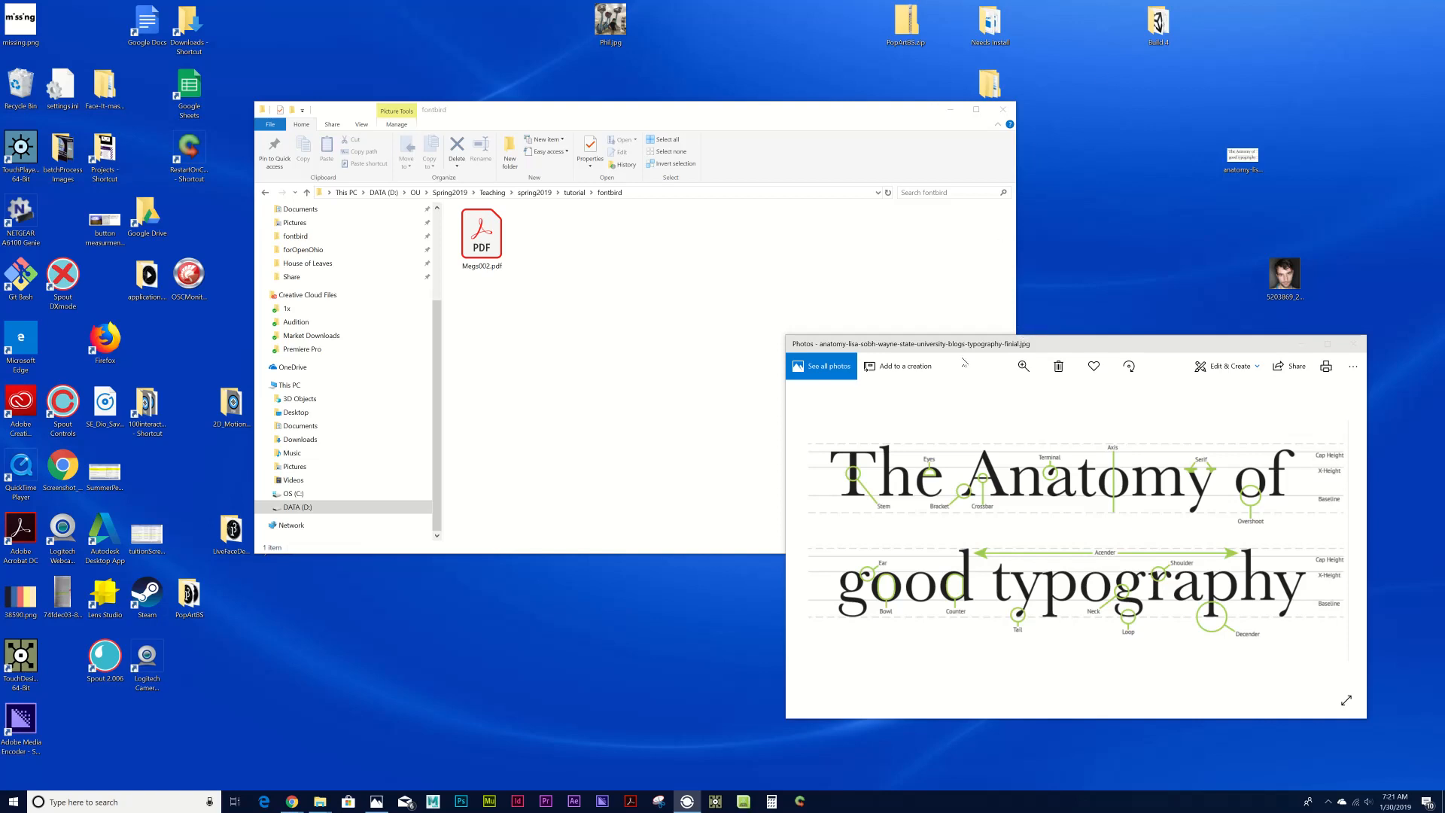
# Launch Birdfont from a system search and choose the SIL Open Font License for it.
pyautogui.click(1034, 346)
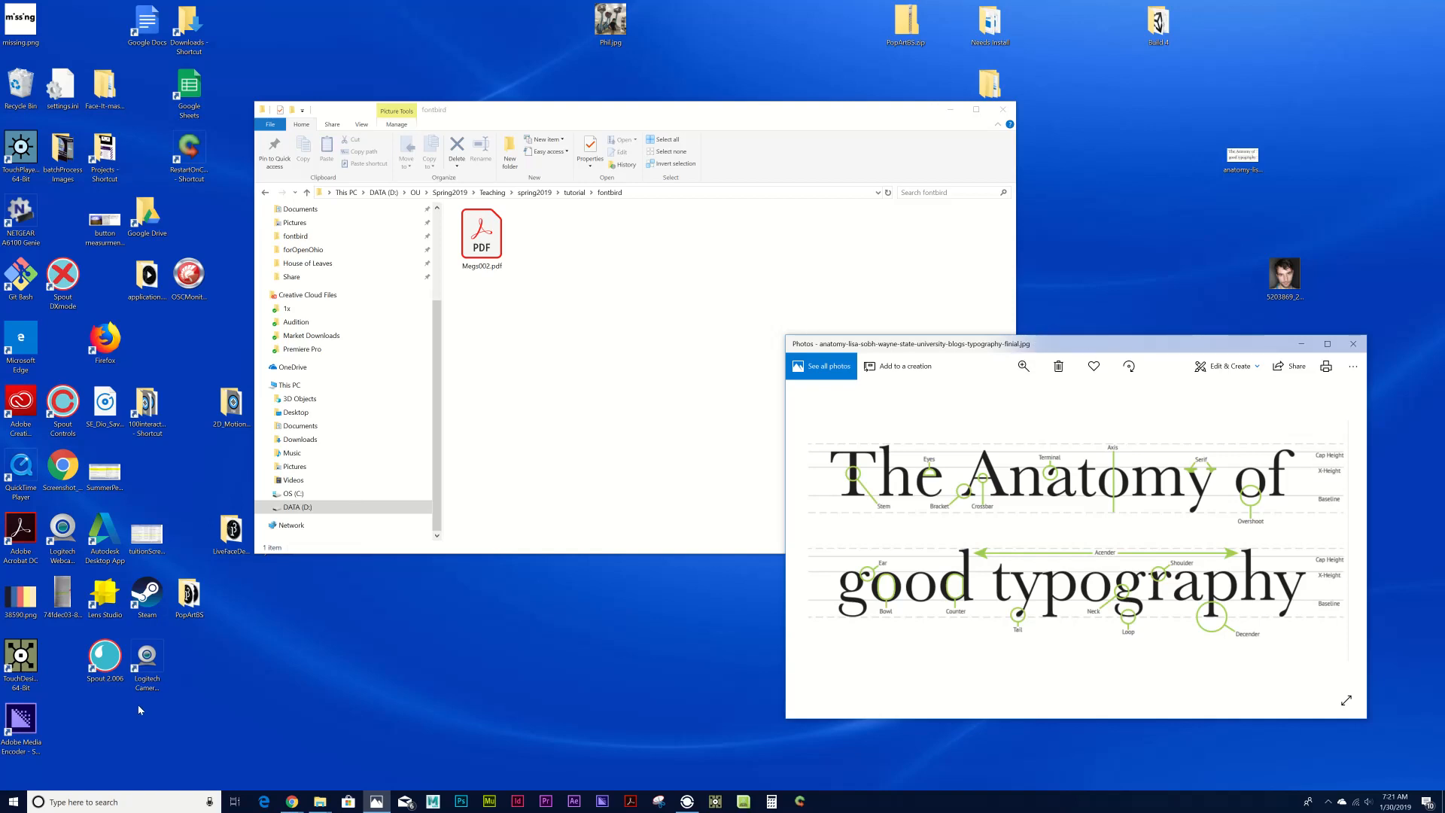
pyautogui.click(129, 805)
pyautogui.write('font')
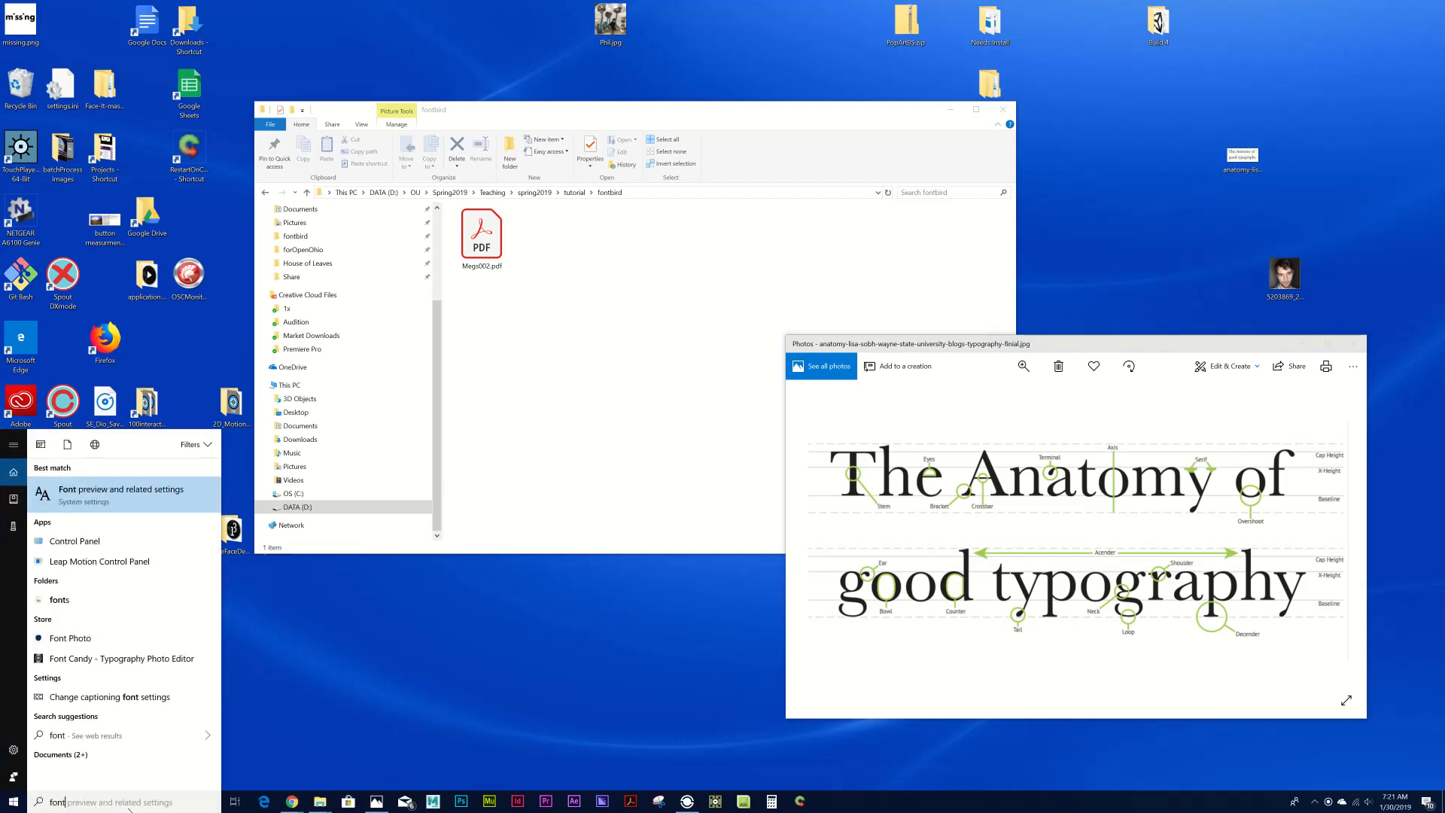
pyautogui.press('BackSpace')
pyautogui.press('BackSpace')
pyautogui.press('BackSpace')
pyautogui.press('BackSpace')
pyautogui.write('bird')
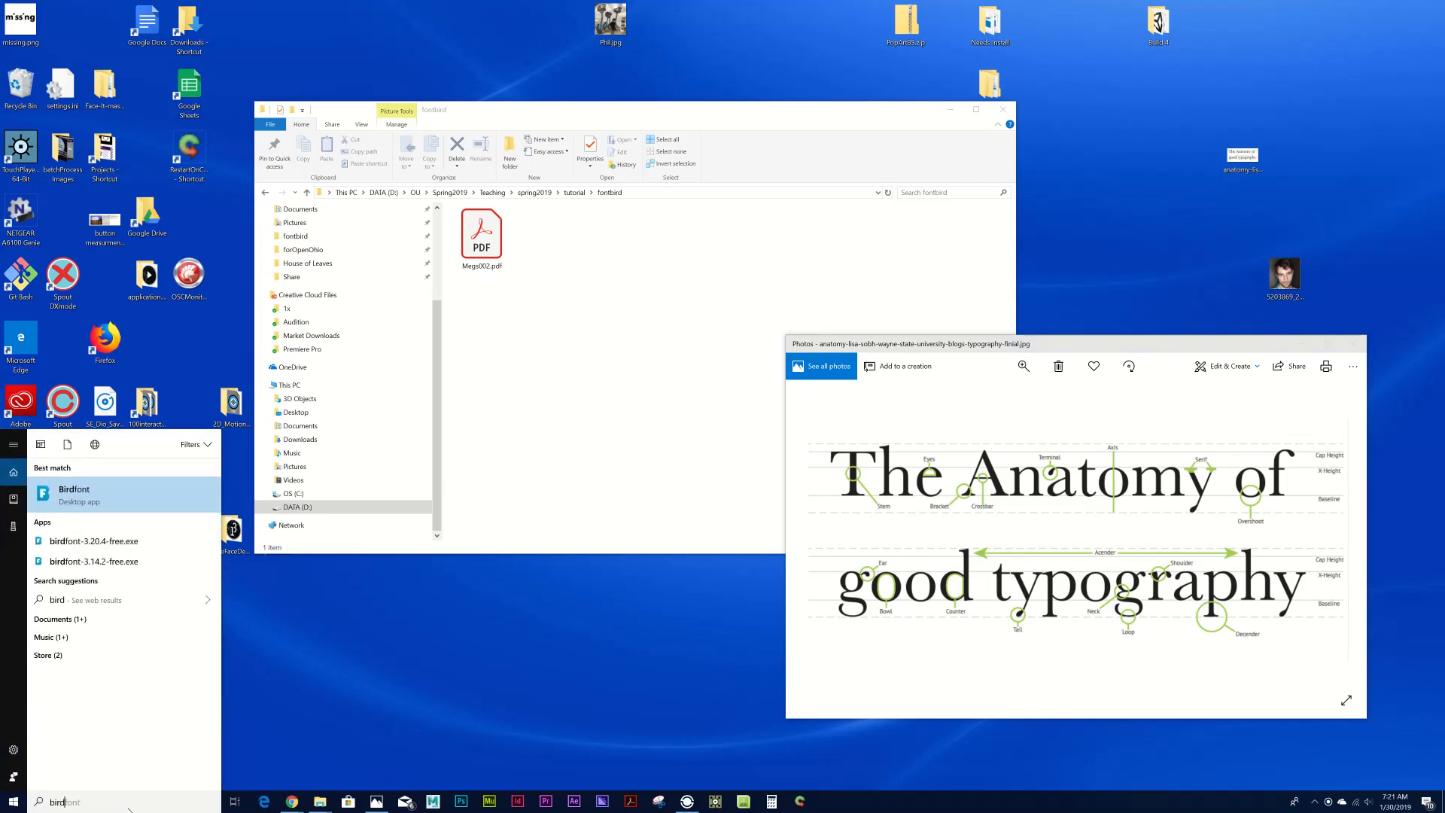
pyautogui.click(86, 495)
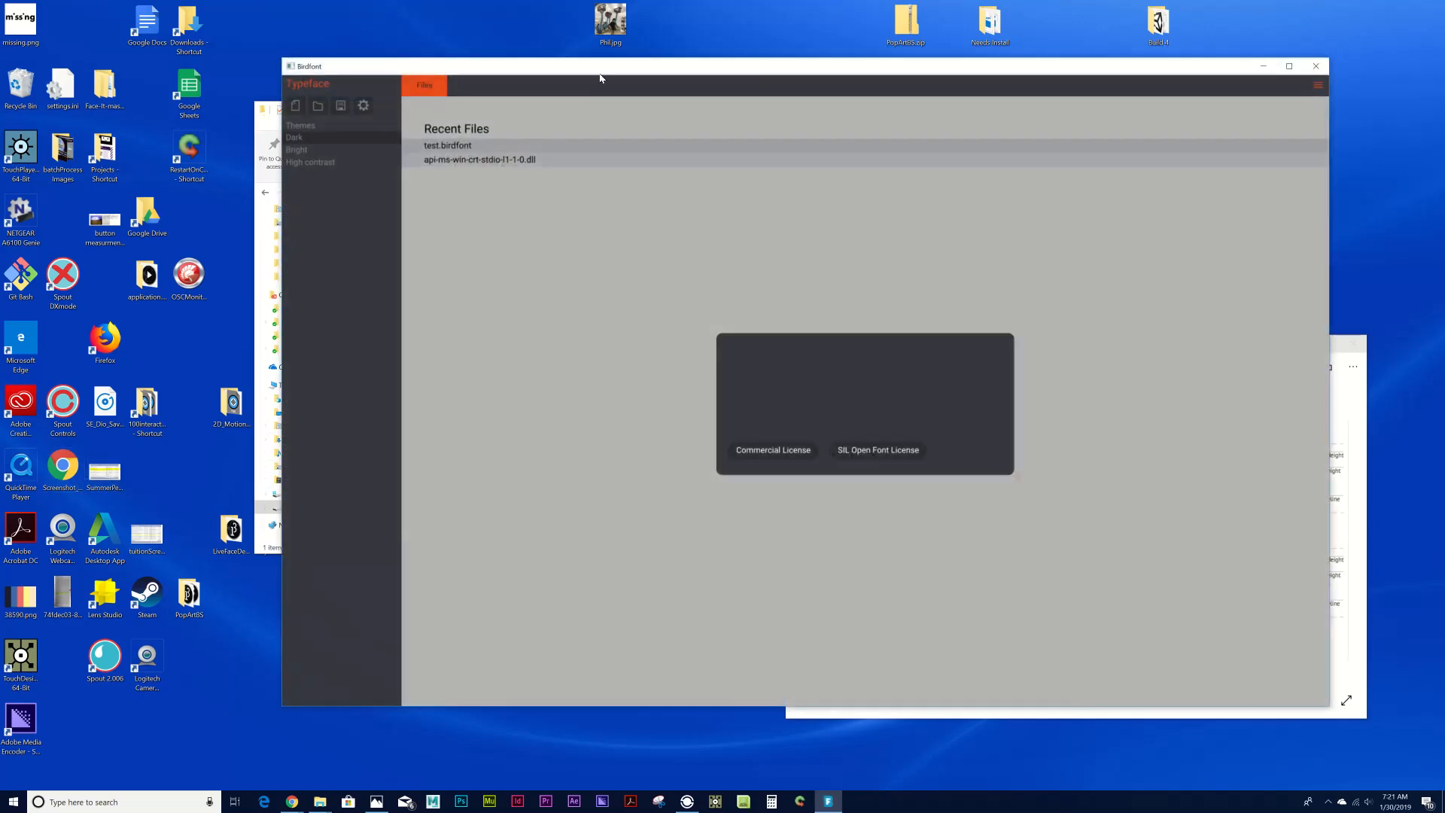
pyautogui.click(879, 450)
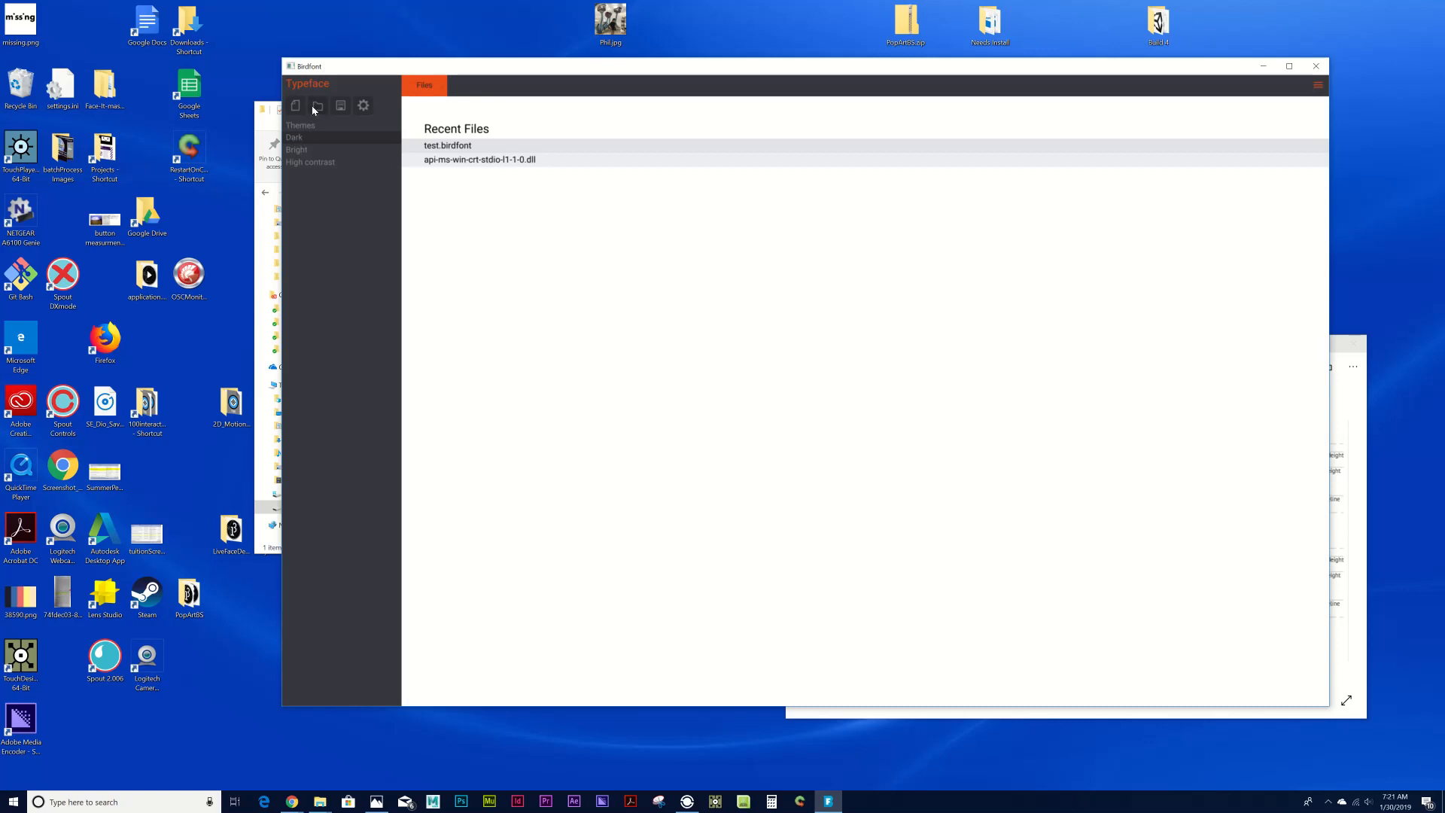
# Create a new empty font project.
pyautogui.moveTo(533, 76); pyautogui.dragTo(467, 76)
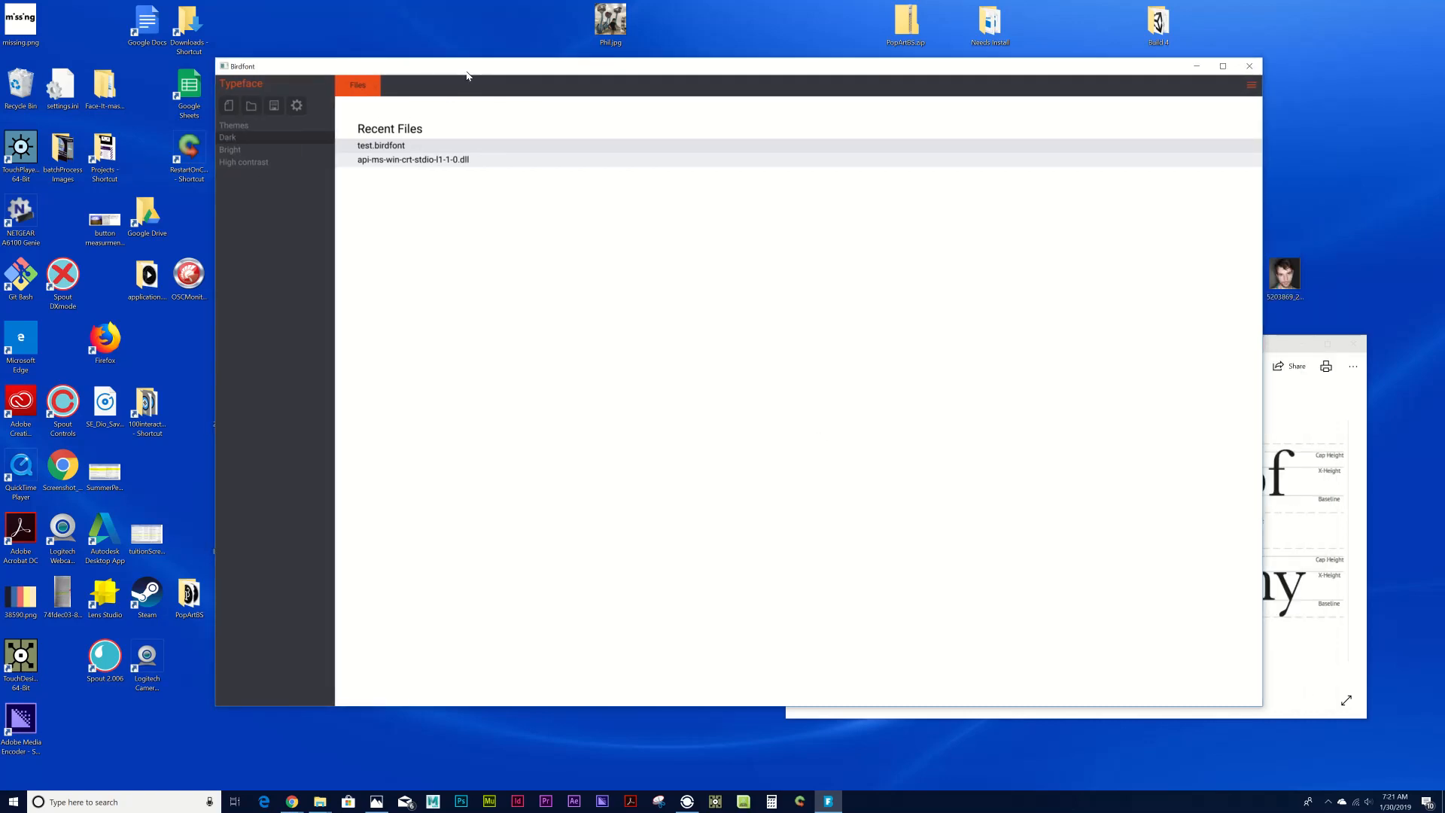
pyautogui.click(1252, 86)
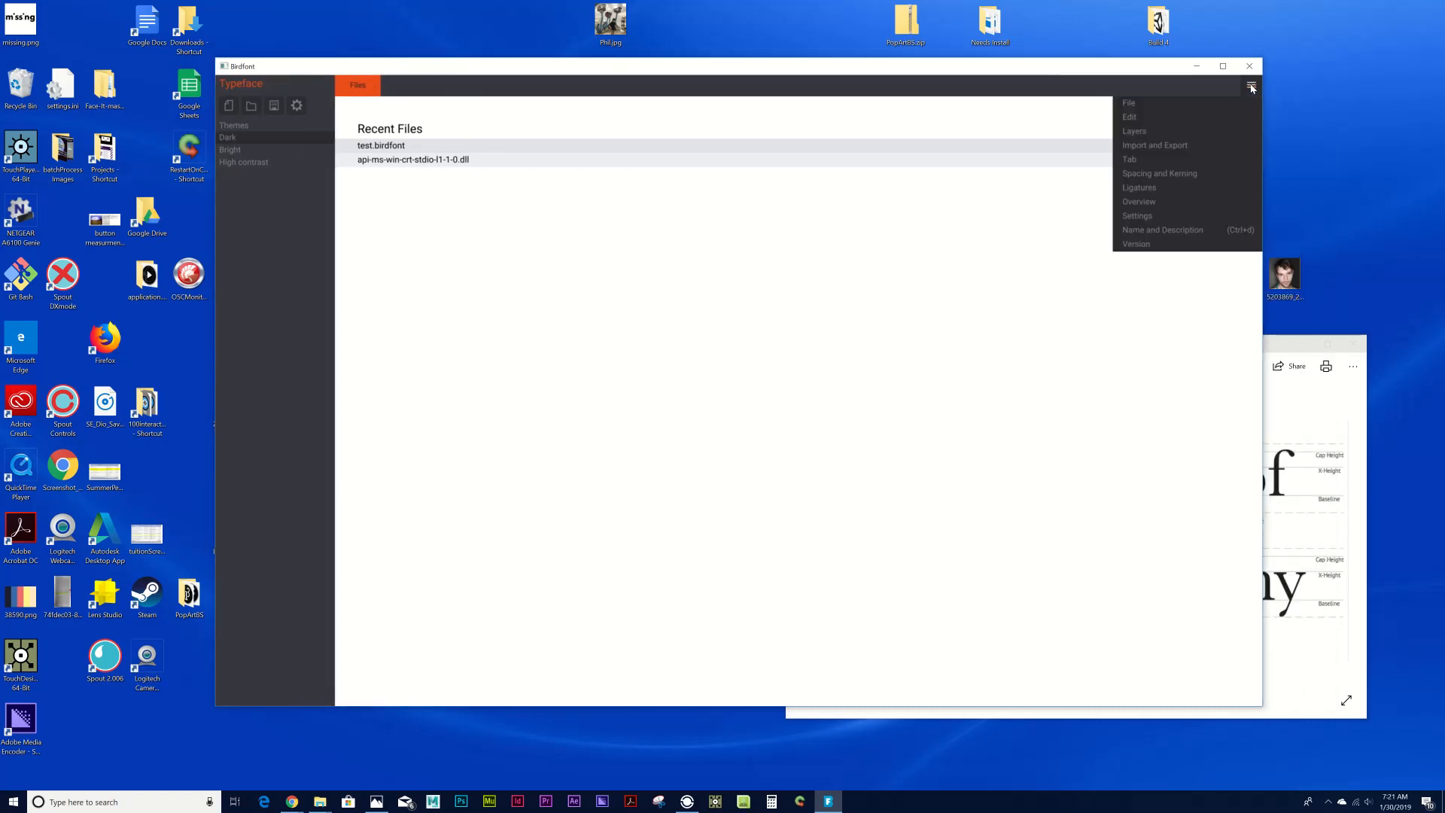
pyautogui.click(1140, 105)
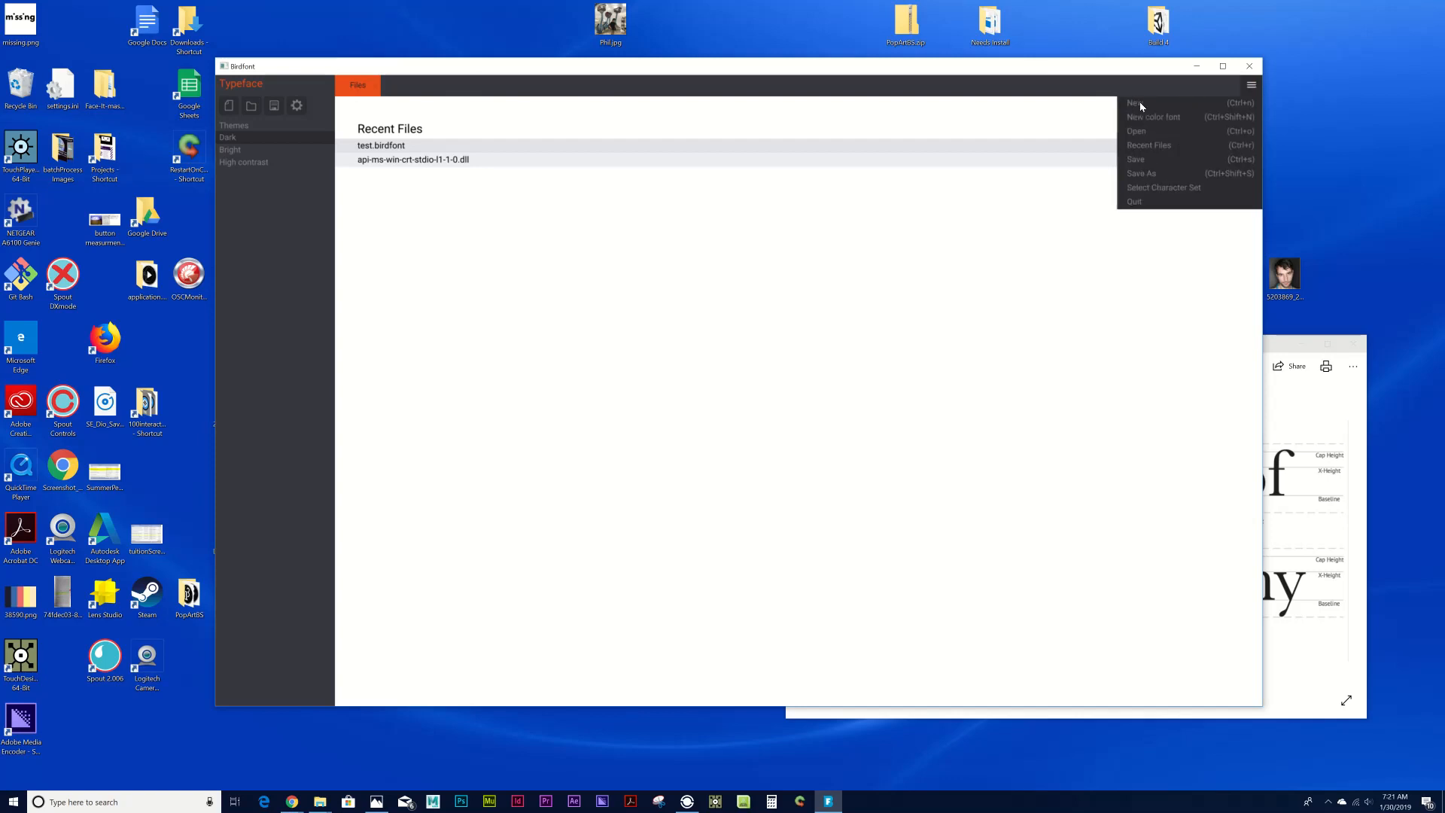
pyautogui.click(1141, 105)
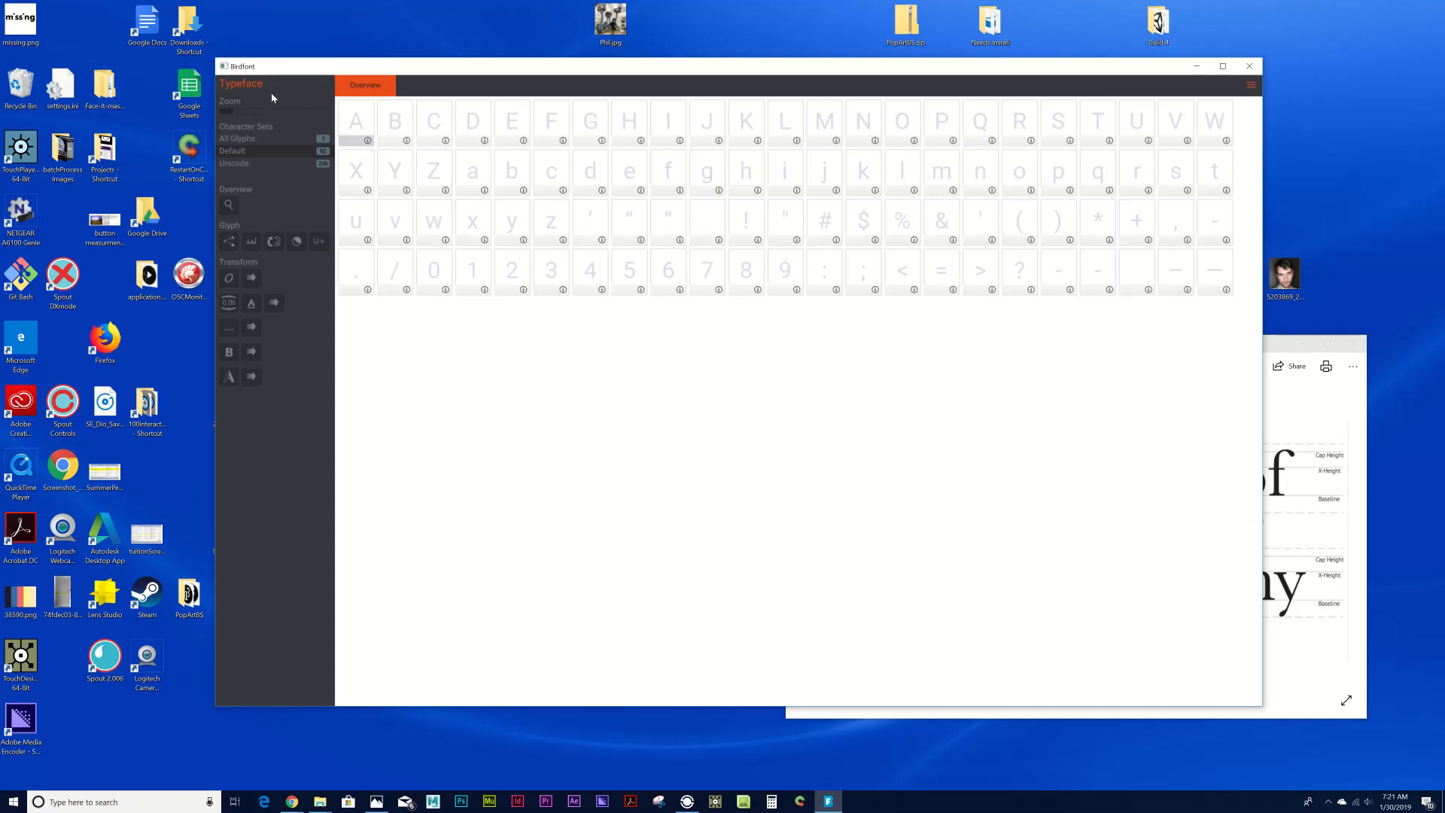
# Save the new font as TeachingTestPoodle in the fontbird tutorial folder.
pyautogui.hotkey('ctrl', 's')
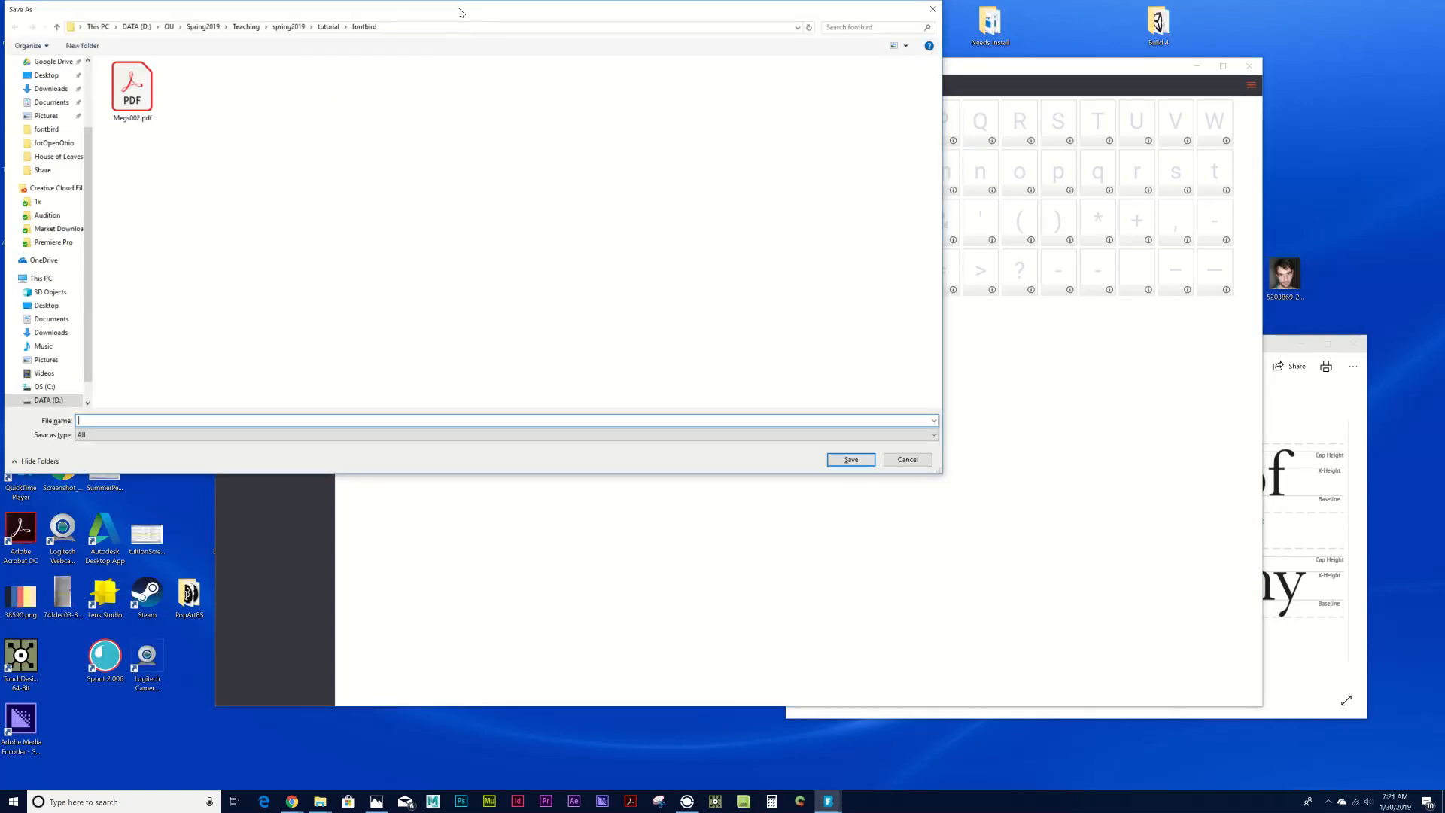
pyautogui.moveTo(459, 3); pyautogui.dragTo(630, 85)
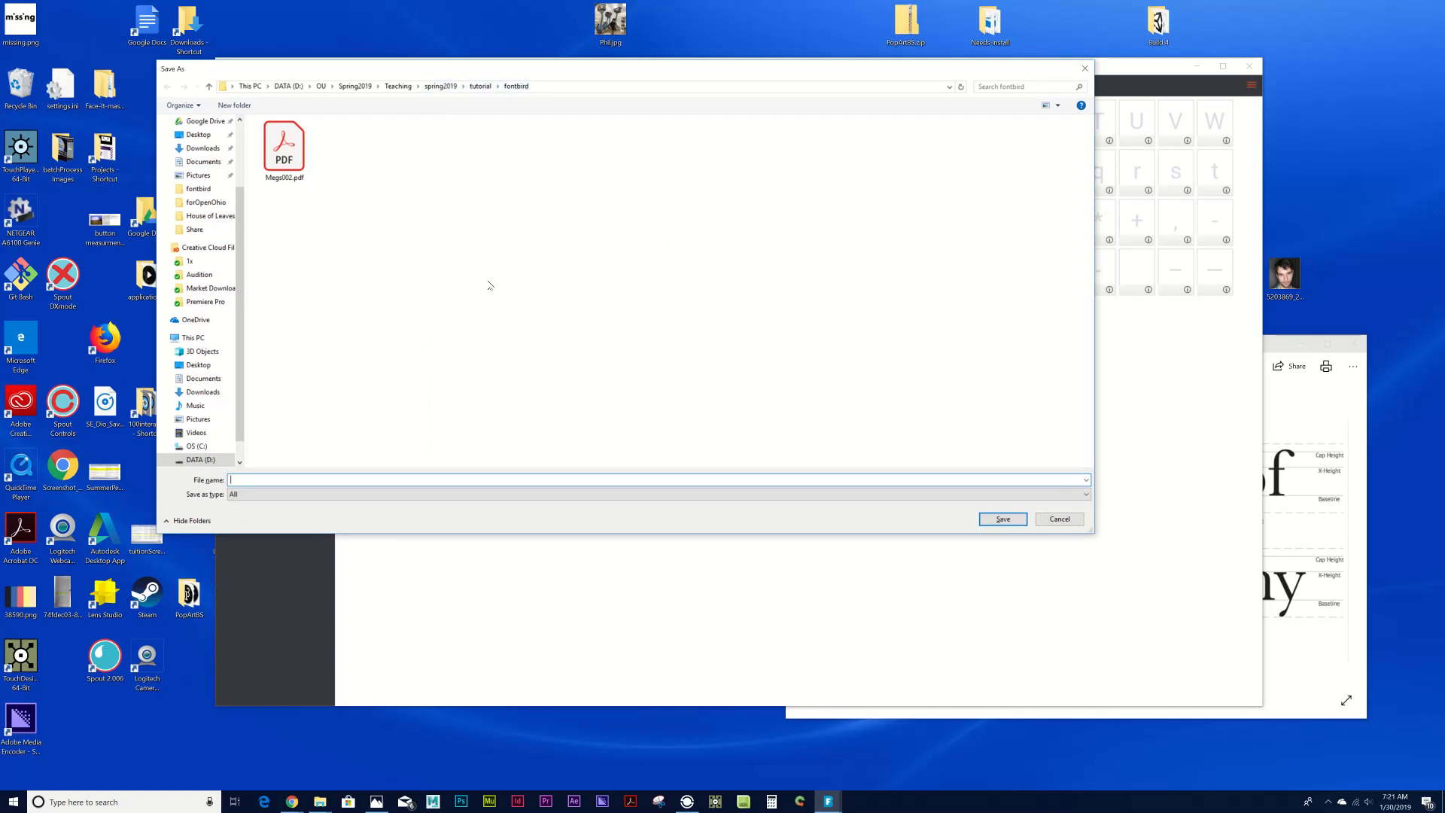
pyautogui.write('TeachingTestPoodle')
pyautogui.click(1003, 519)
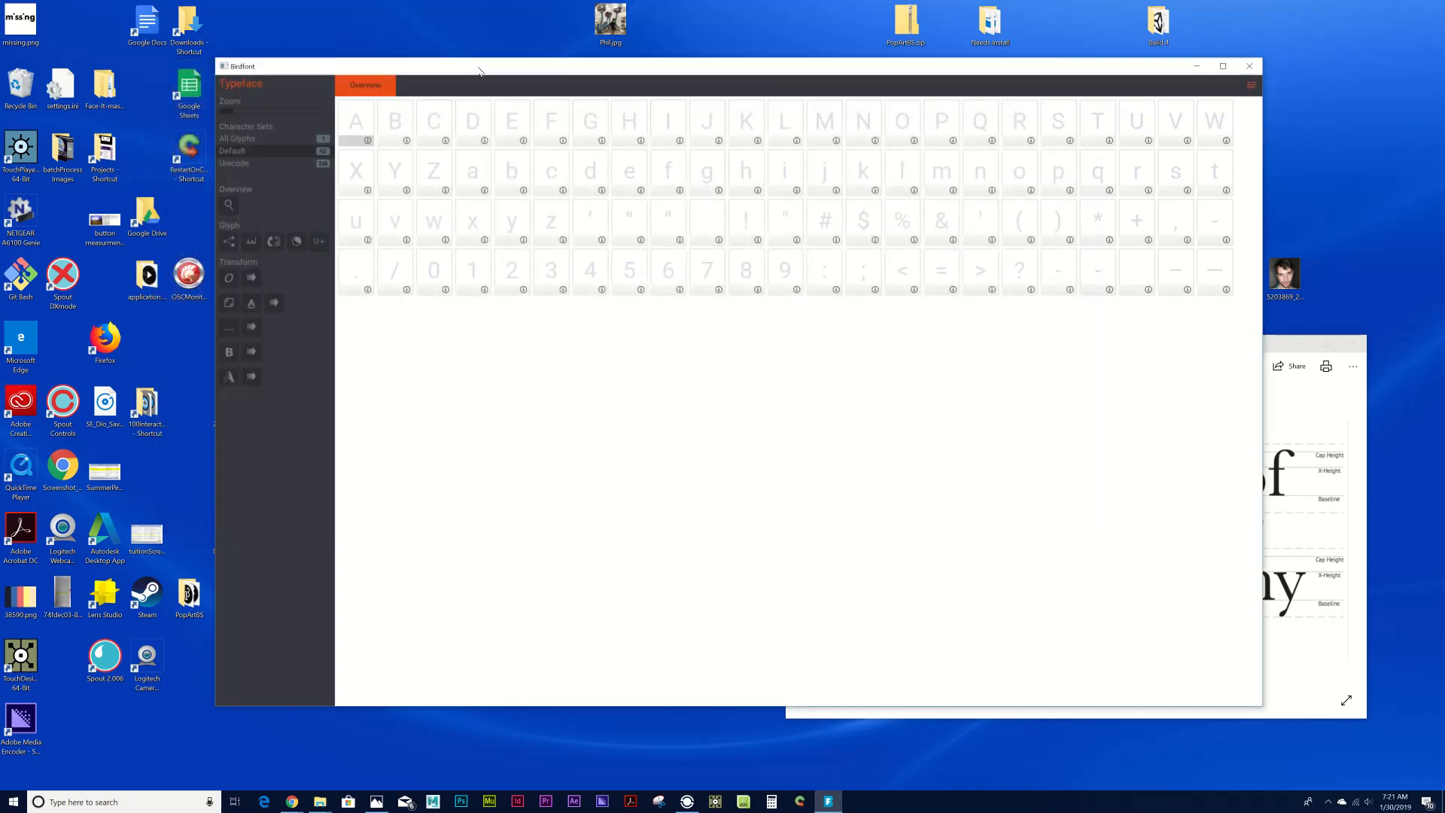
# Bring the fontbird folder forward and preview the scanned glyph sheet Megs002.pdf.
pyautogui.moveTo(479, 71); pyautogui.dragTo(418, 46)
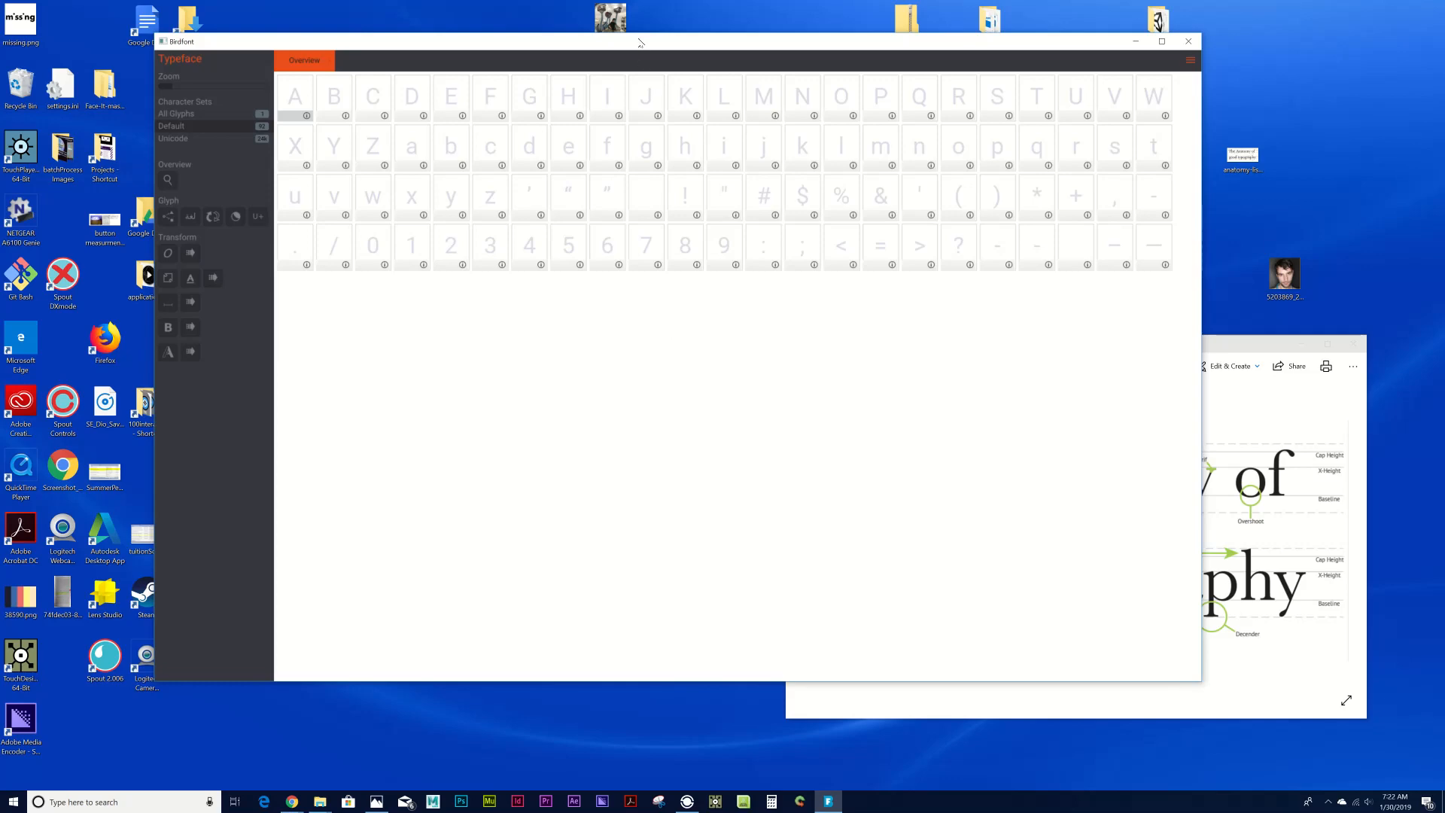
pyautogui.moveTo(639, 41); pyautogui.dragTo(600, 130)
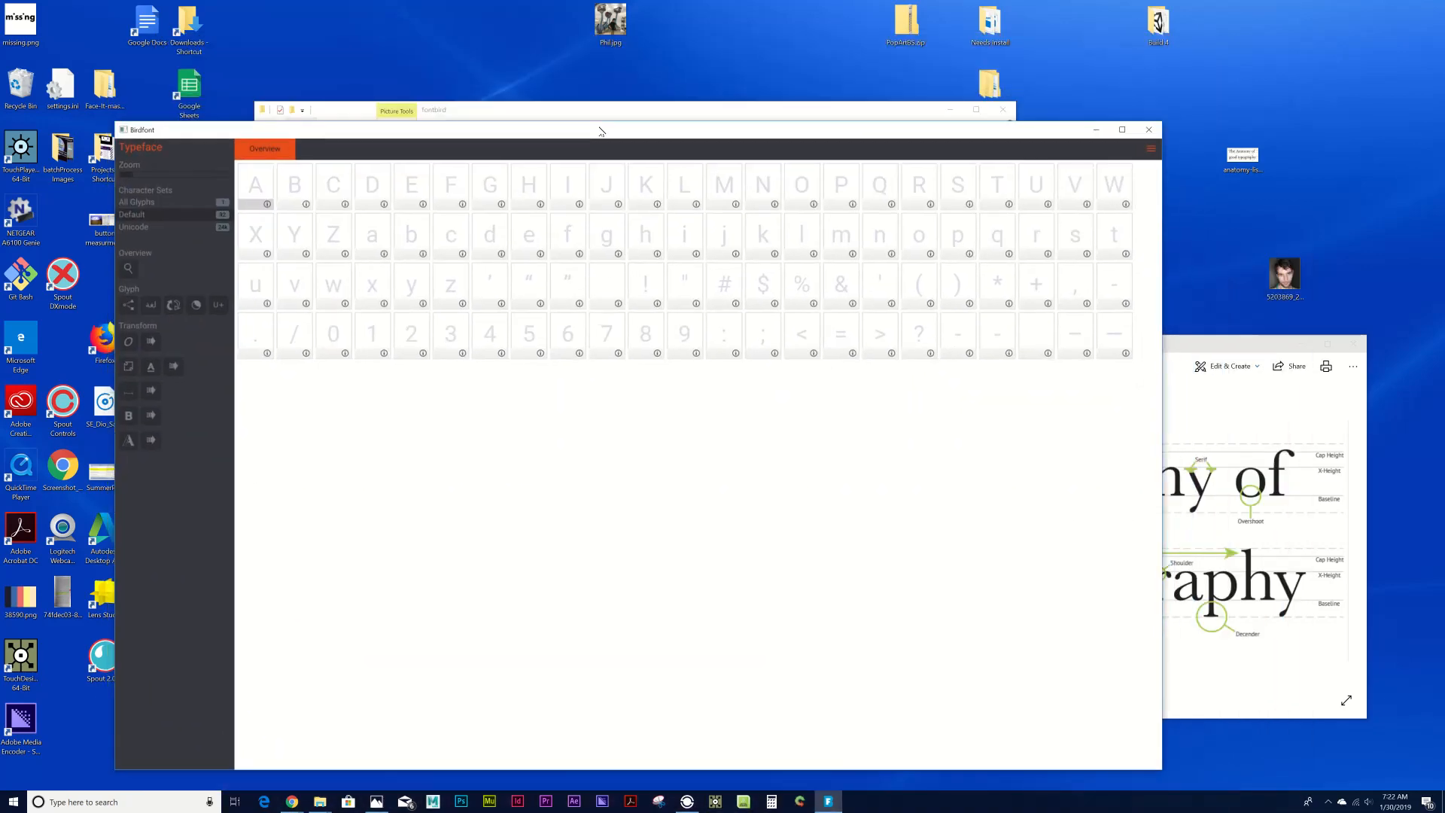
pyautogui.click(612, 111)
pyautogui.click(505, 225)
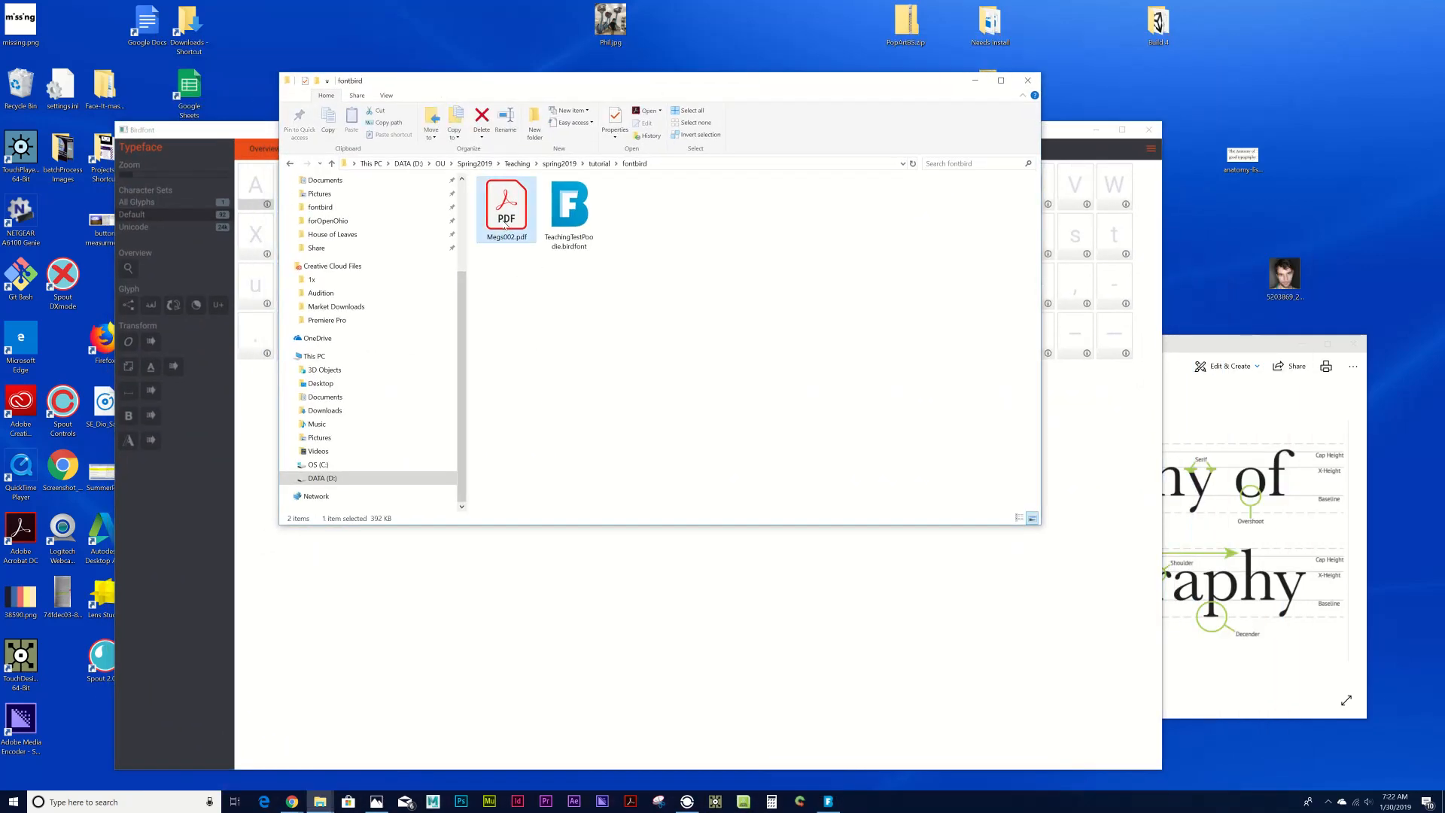
pyautogui.press('space')
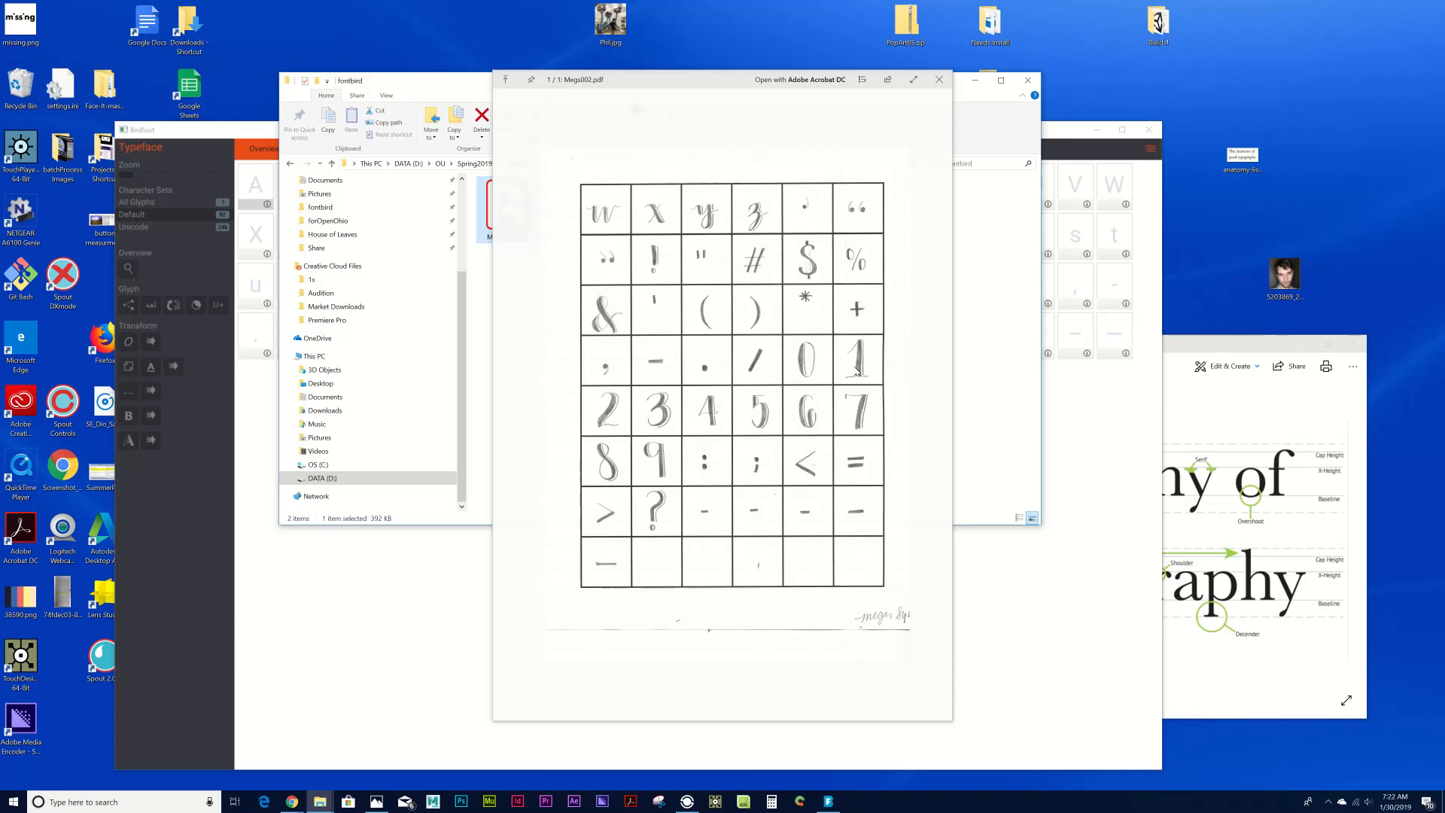
pyautogui.press('Escape')
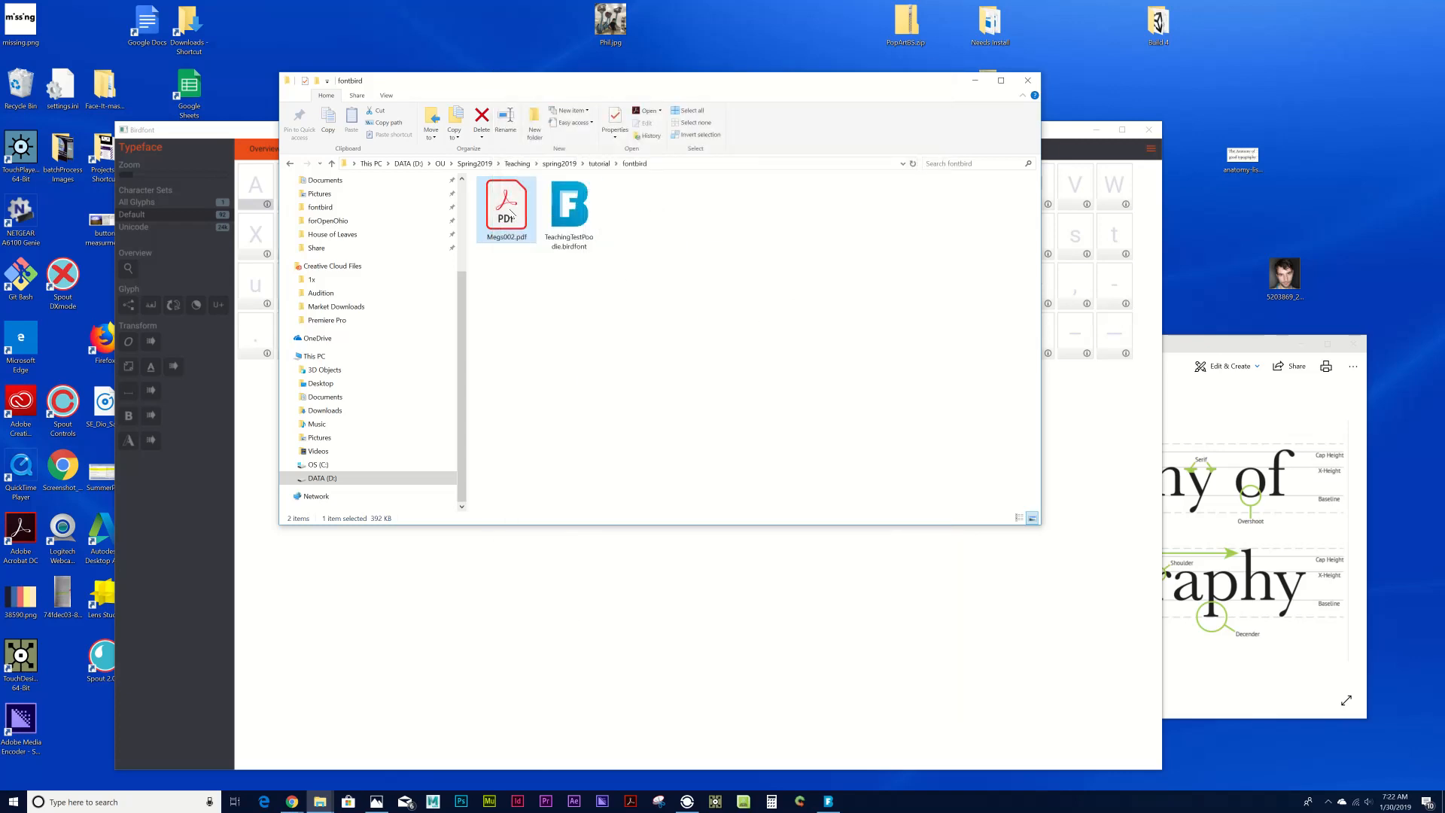
# Launch Photoshop and open Megs002.pdf from the fontbird folder in it.
pyautogui.click(462, 801)
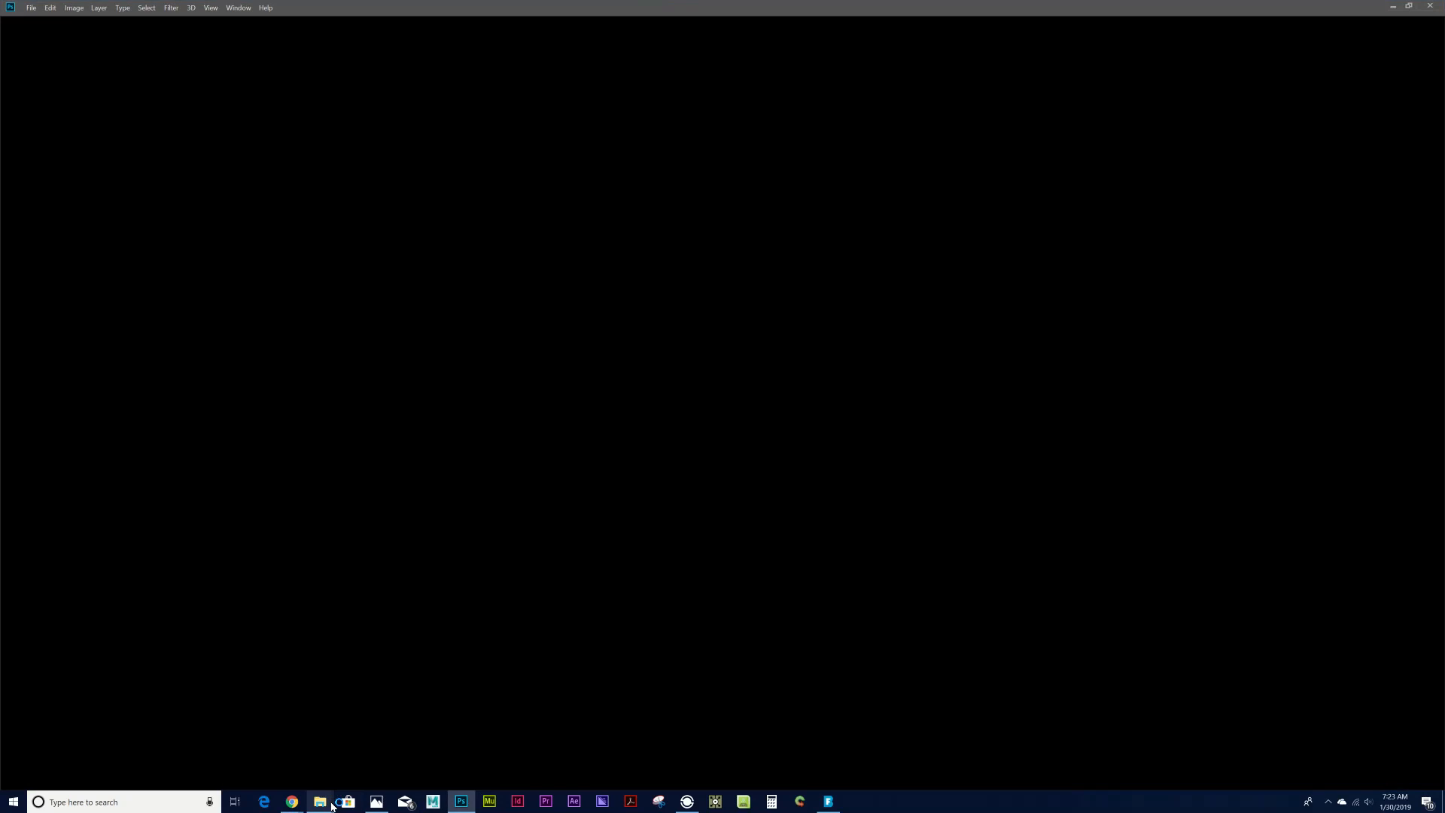
pyautogui.moveTo(331, 804)
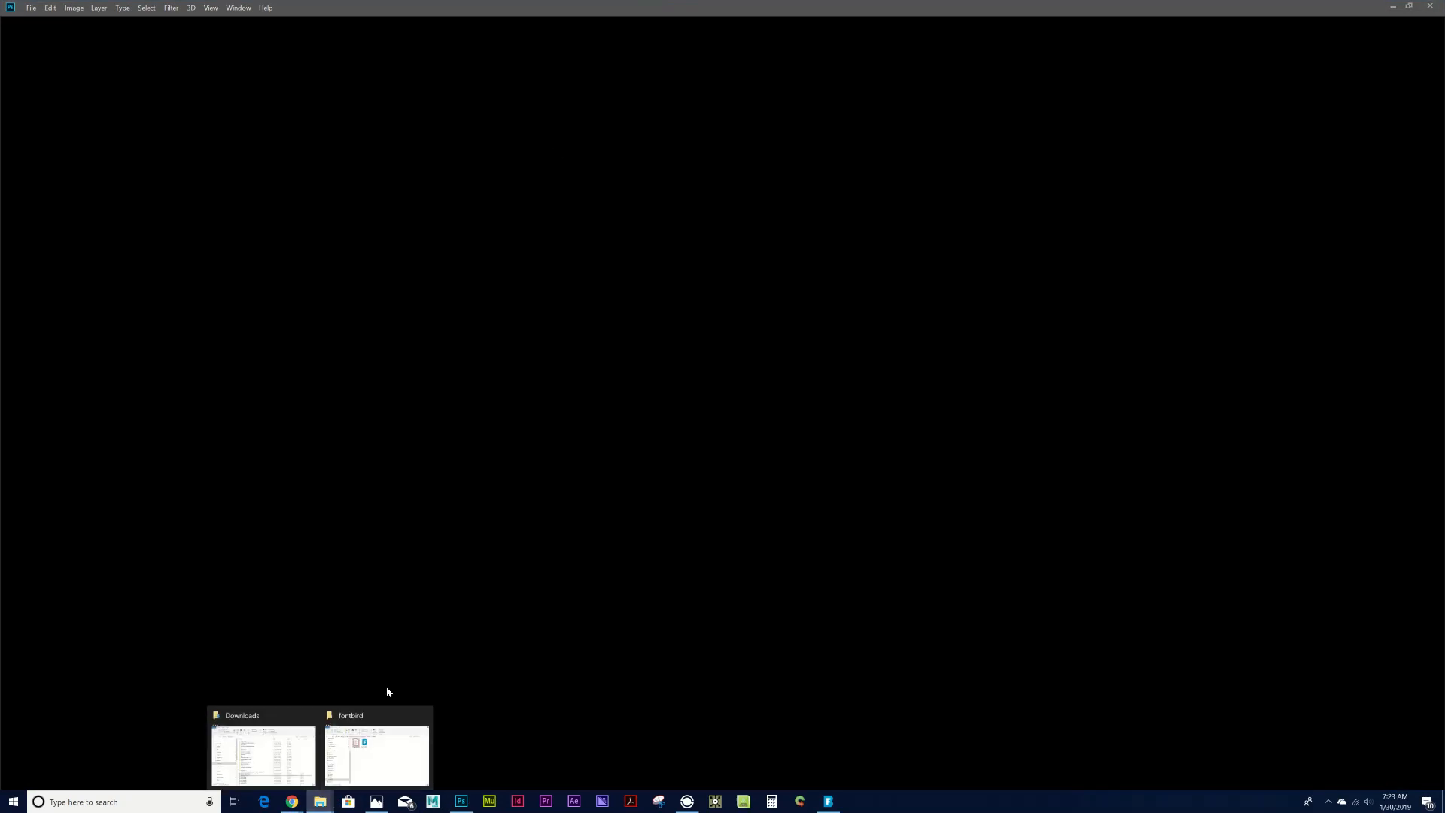
pyautogui.click(376, 758)
pyautogui.moveTo(516, 213); pyautogui.dragTo(589, 35)
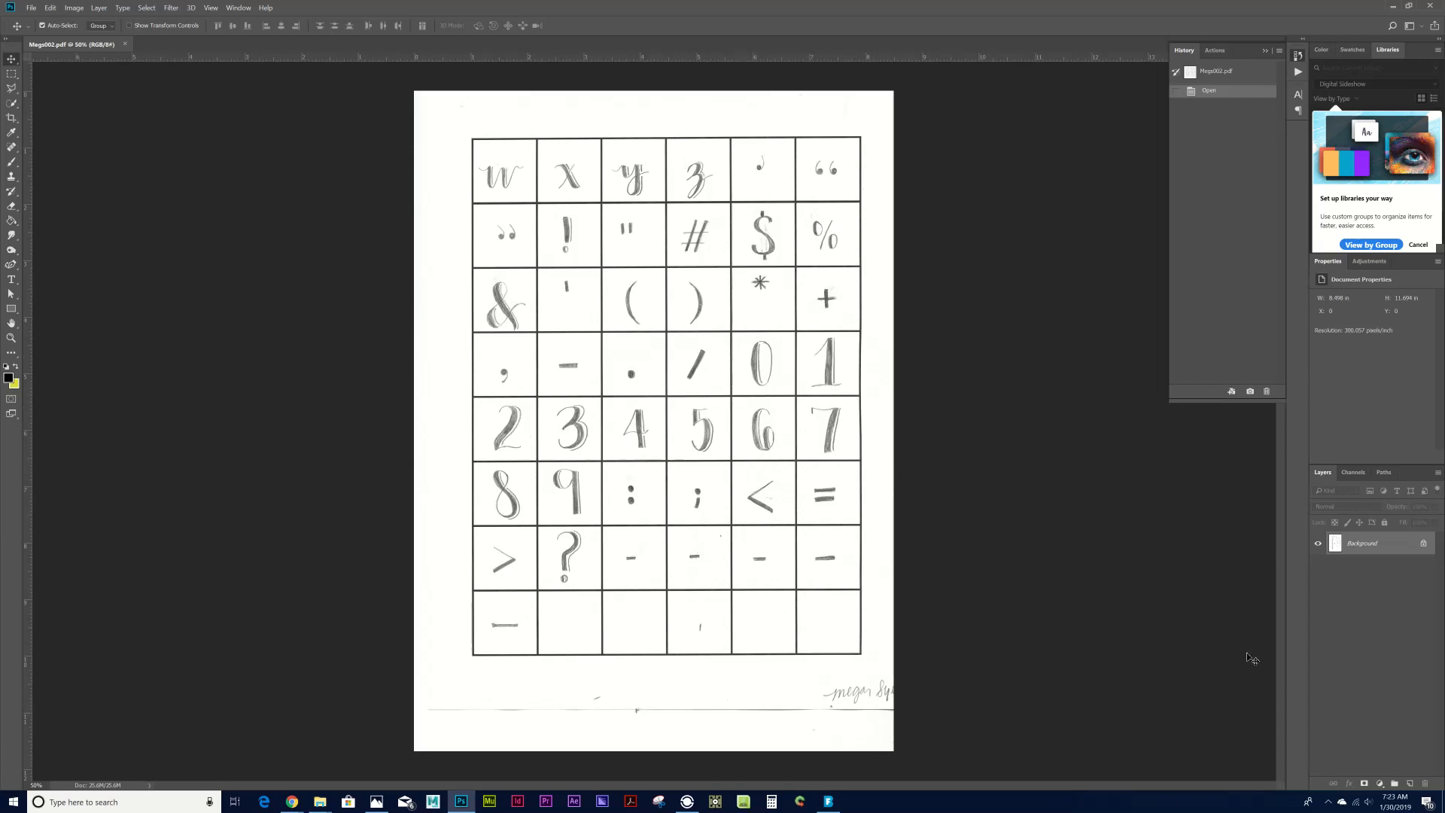
pyautogui.click(1380, 783)
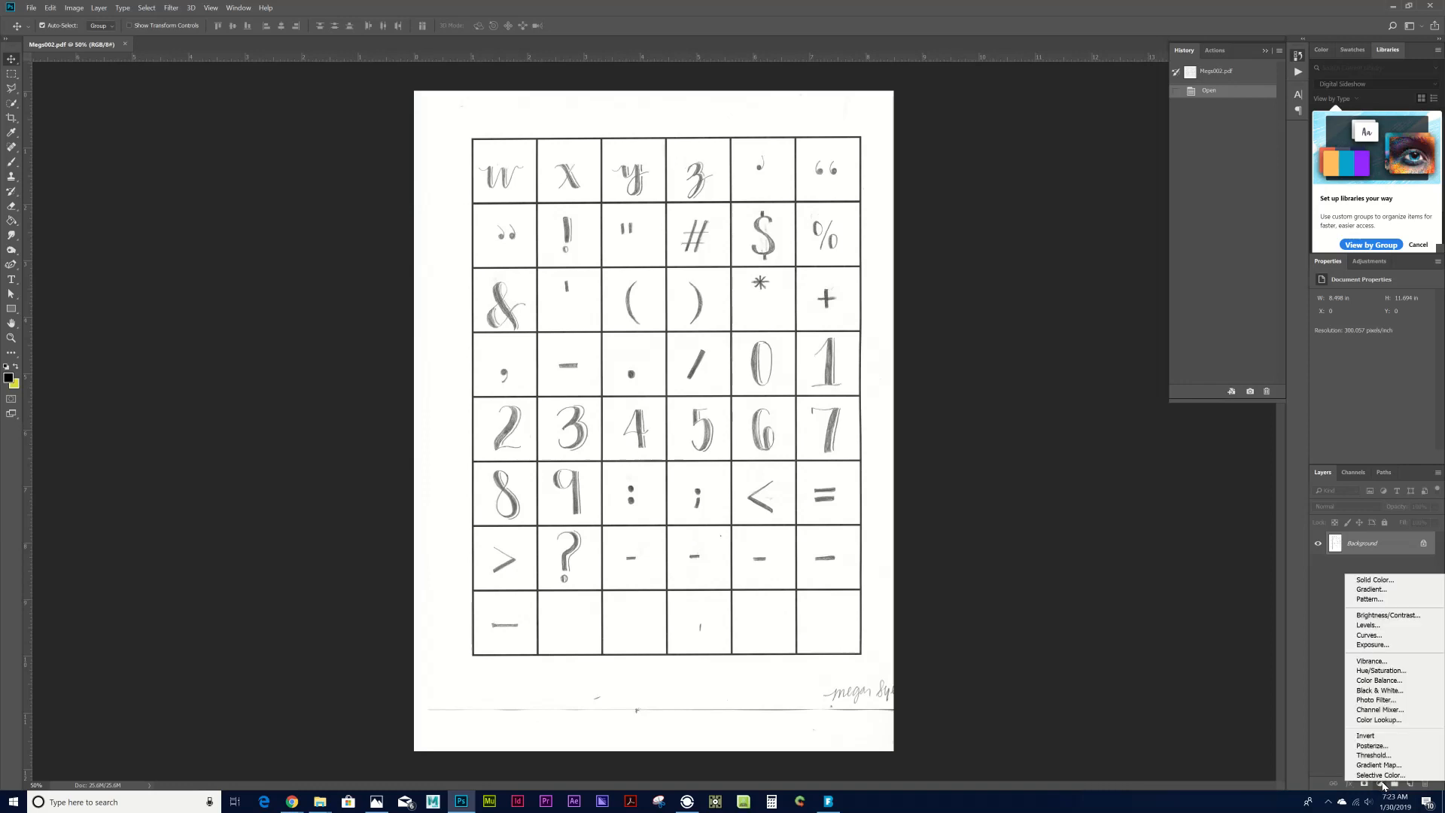
pyautogui.click(1381, 785)
pyautogui.click(1381, 787)
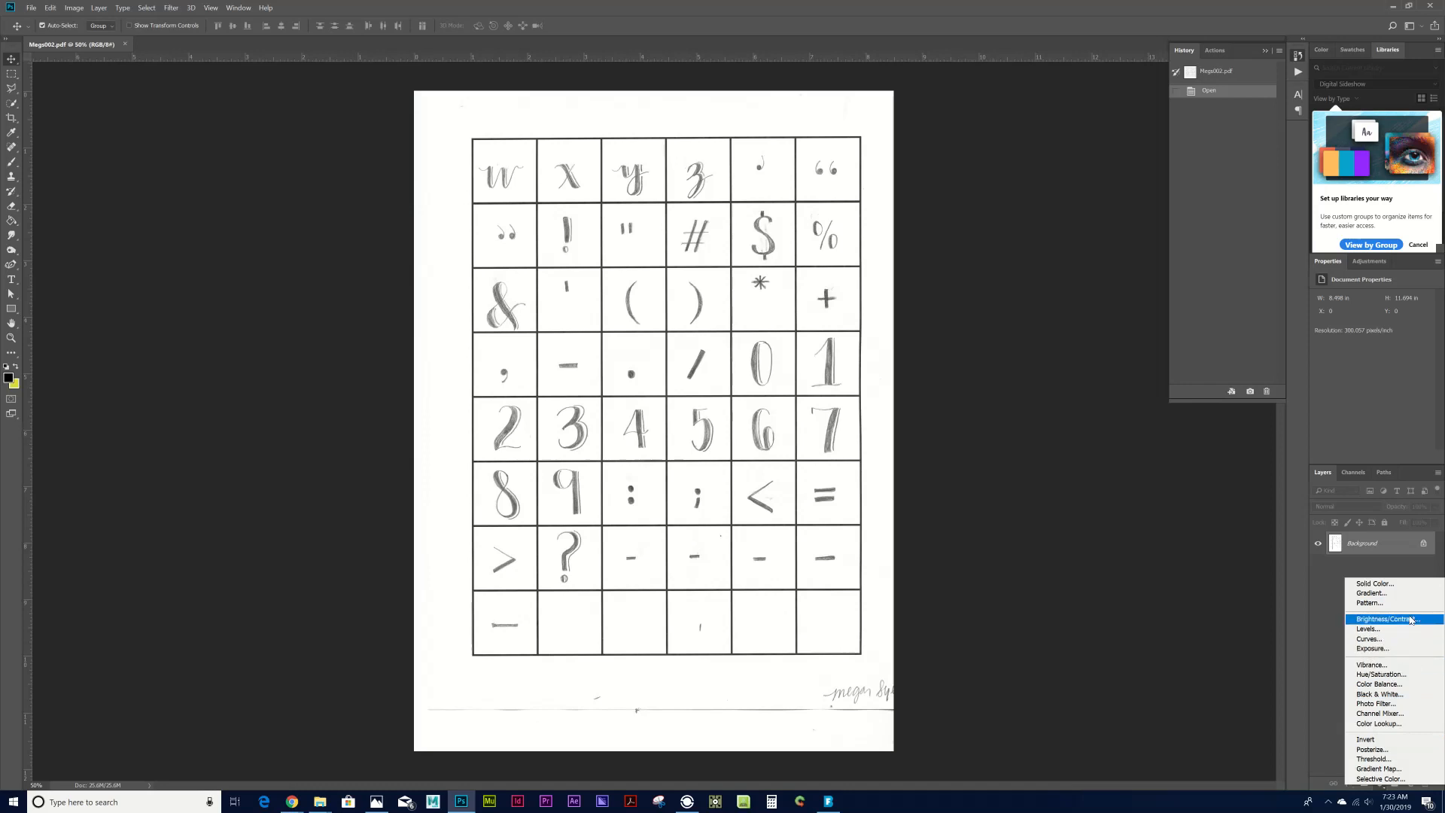
pyautogui.click(1321, 721)
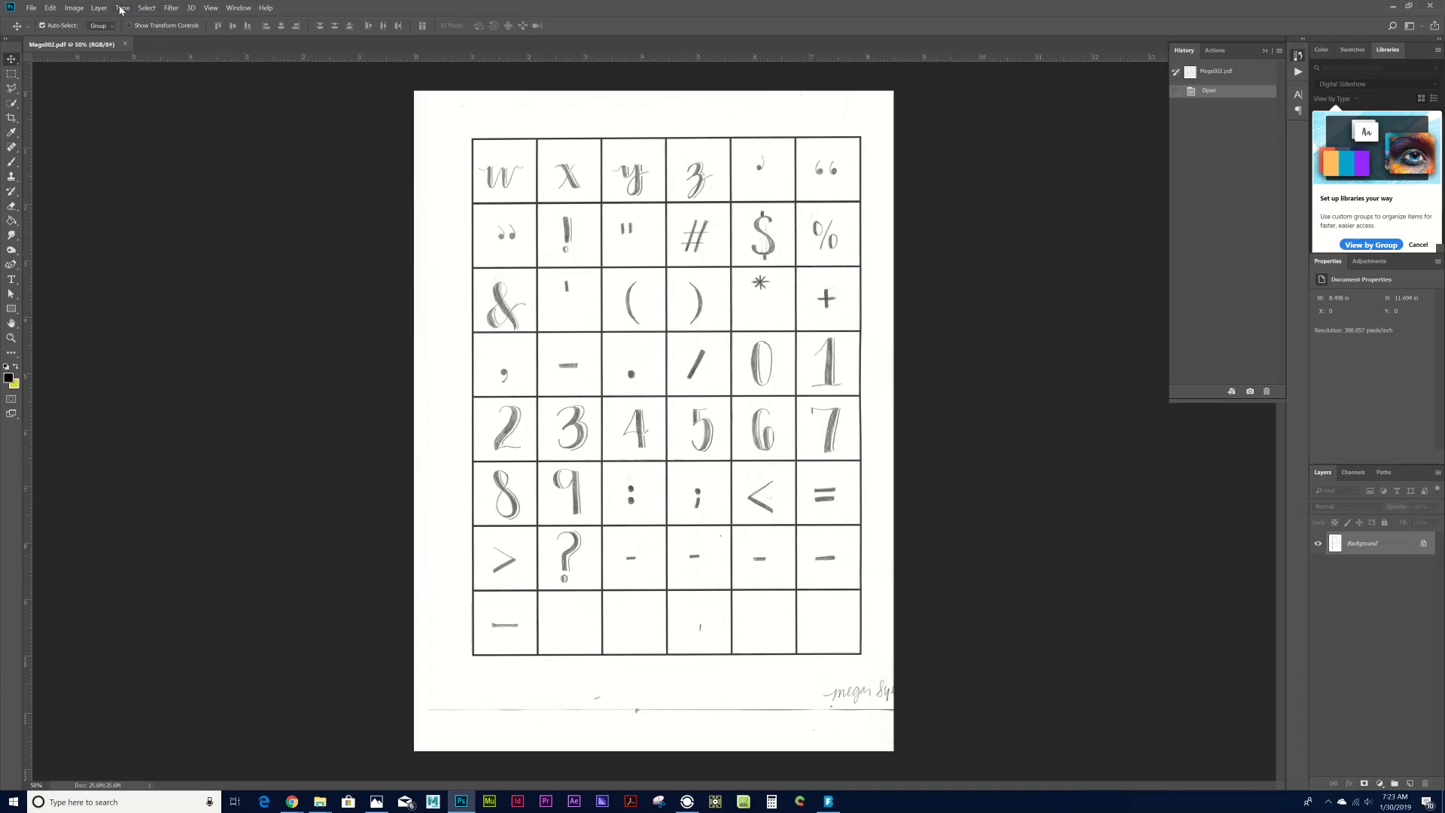
# Convert the scanned glyph sheet with a Black & White adjustment using the Default preset.
pyautogui.click(172, 8)
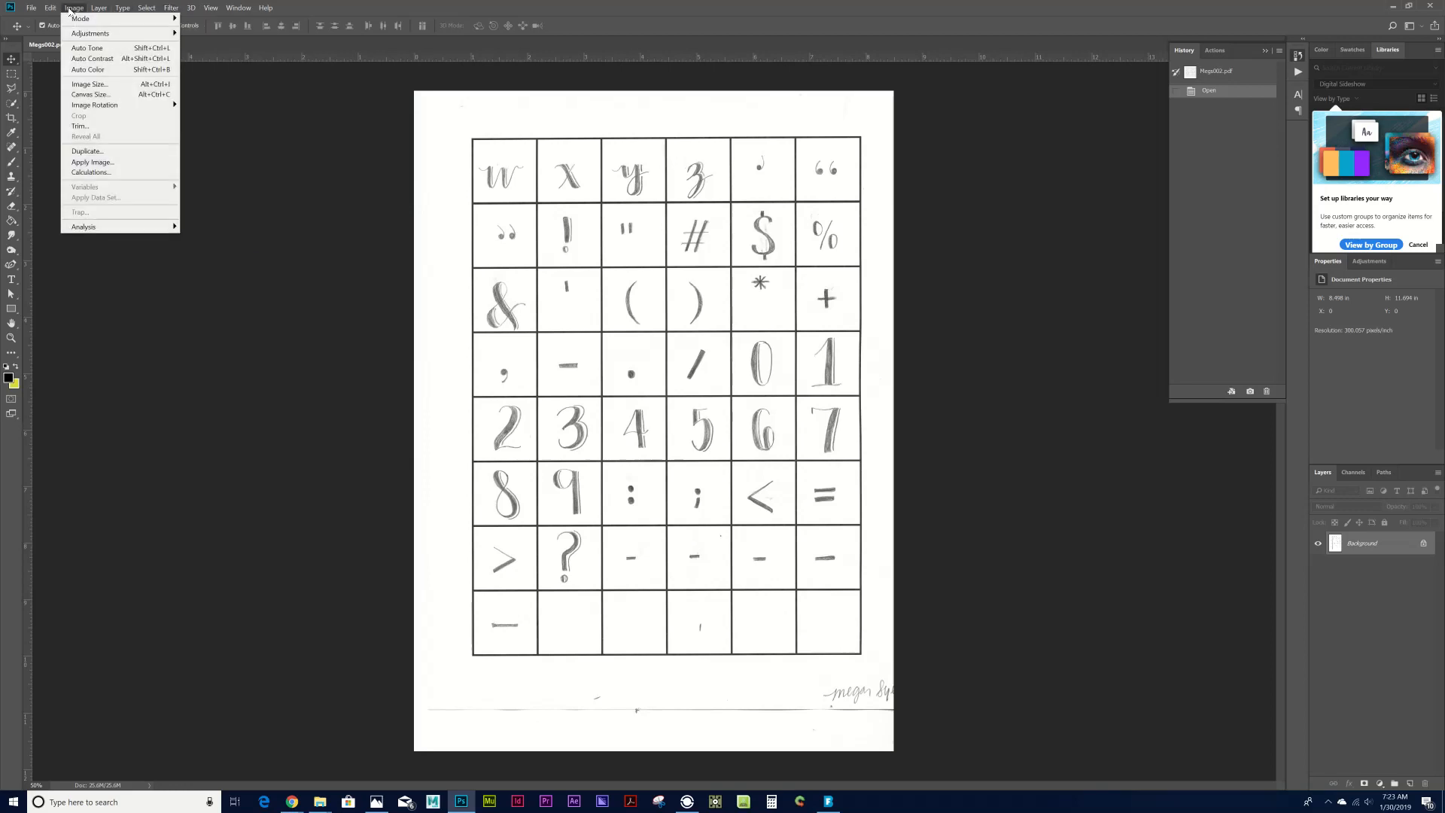
pyautogui.moveTo(96, 39)
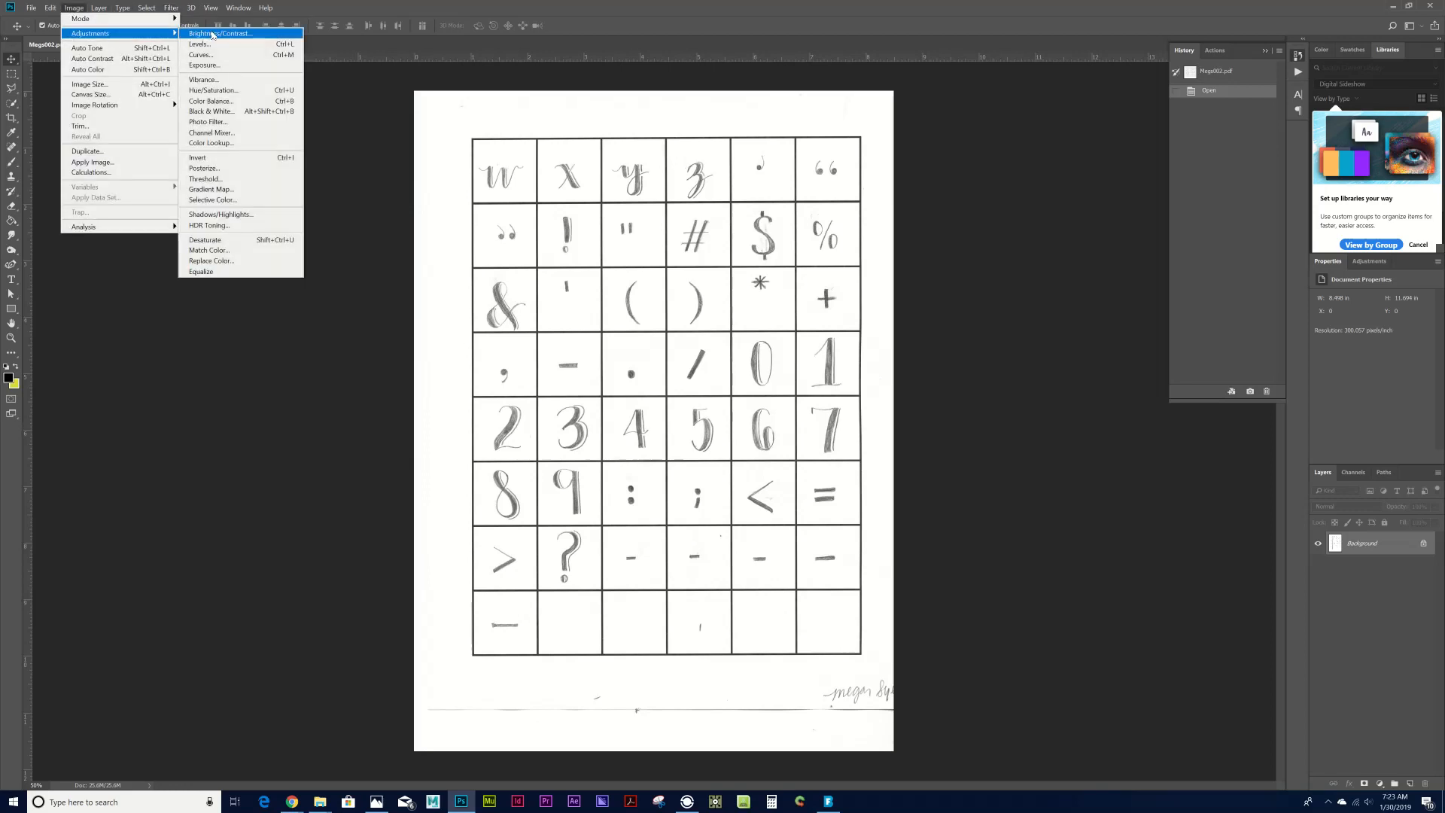
pyautogui.click(231, 113)
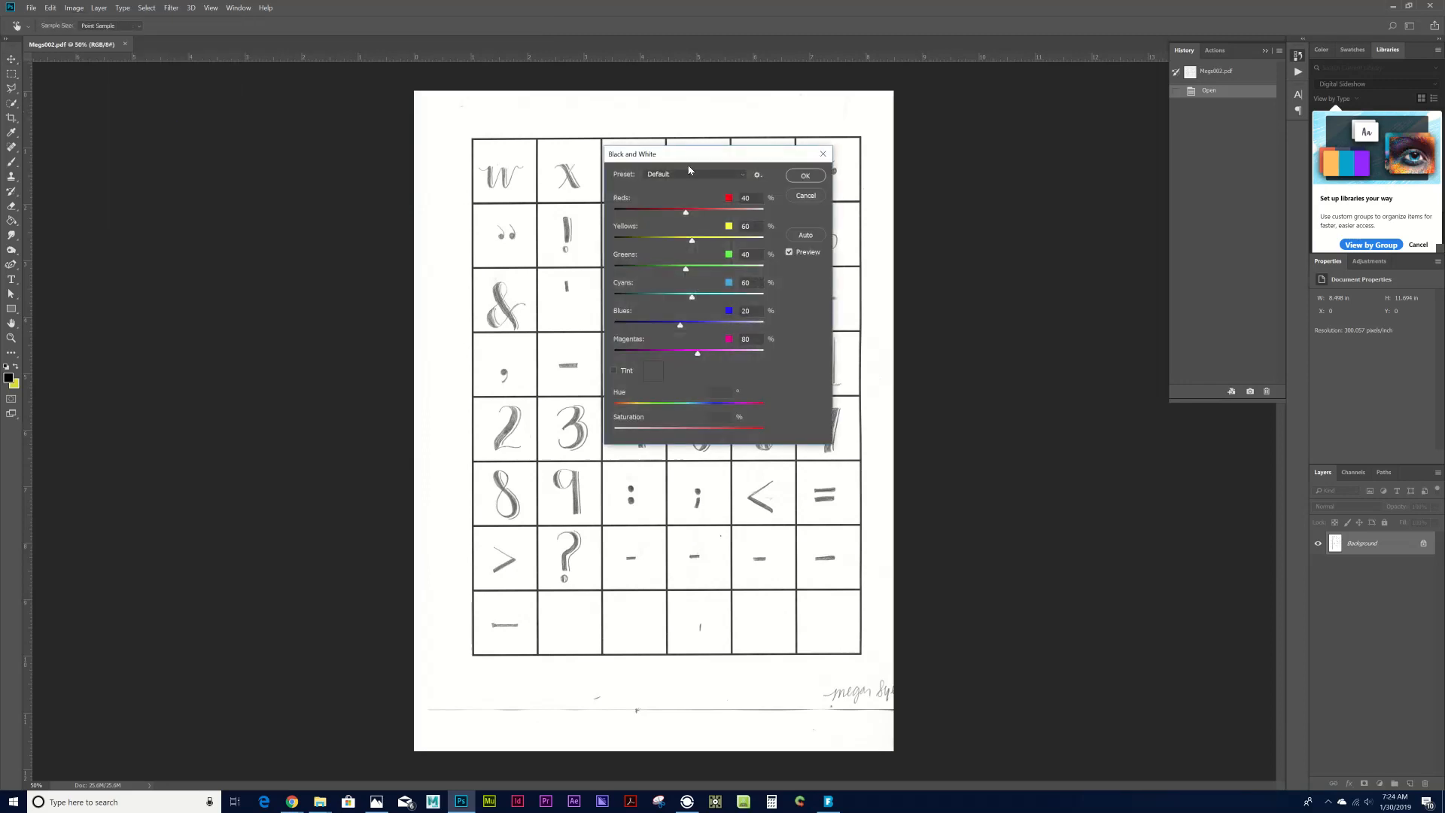
pyautogui.moveTo(654, 155); pyautogui.dragTo(946, 191)
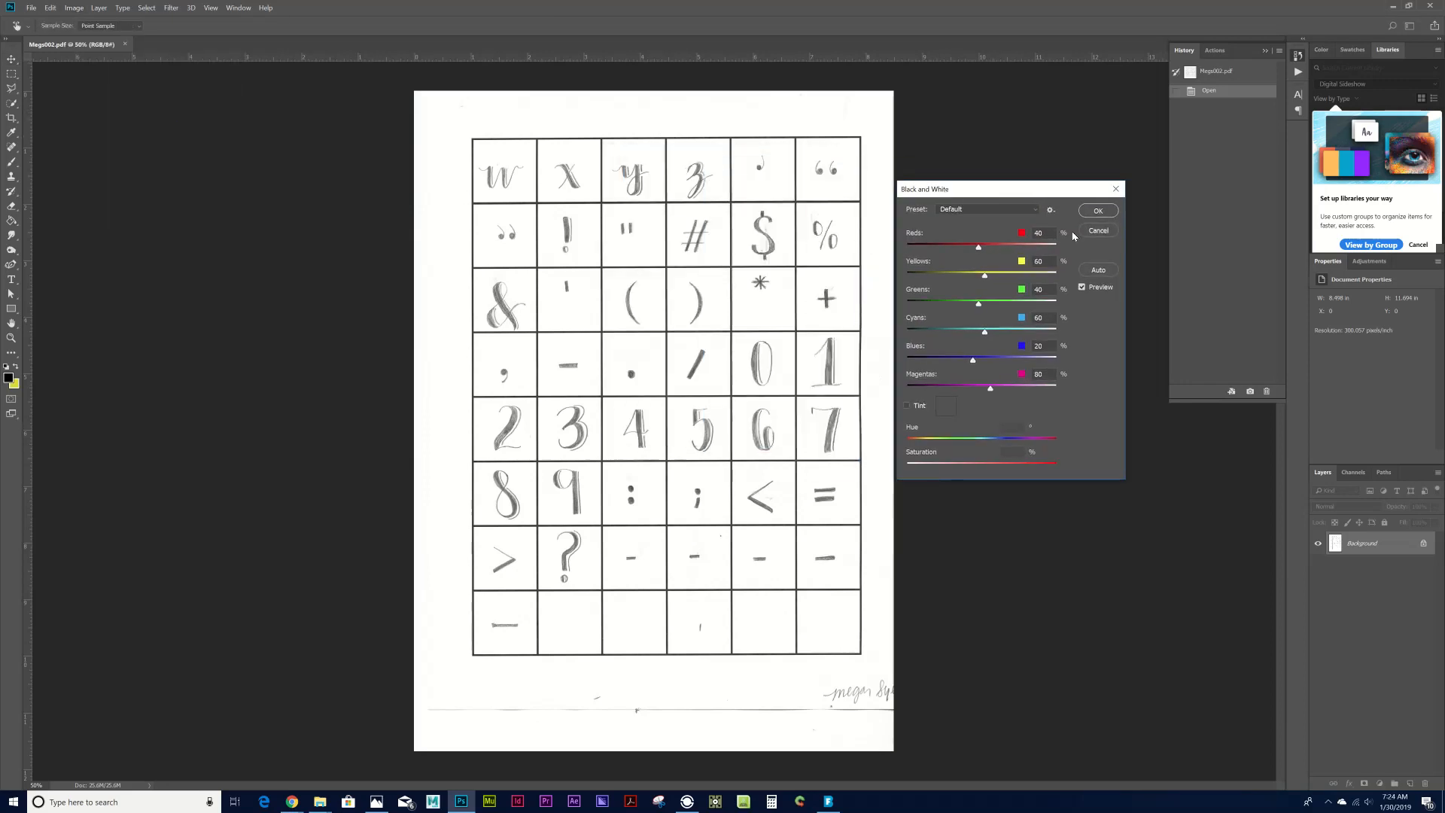
pyautogui.click(1029, 213)
pyautogui.click(1030, 214)
pyautogui.click(1096, 212)
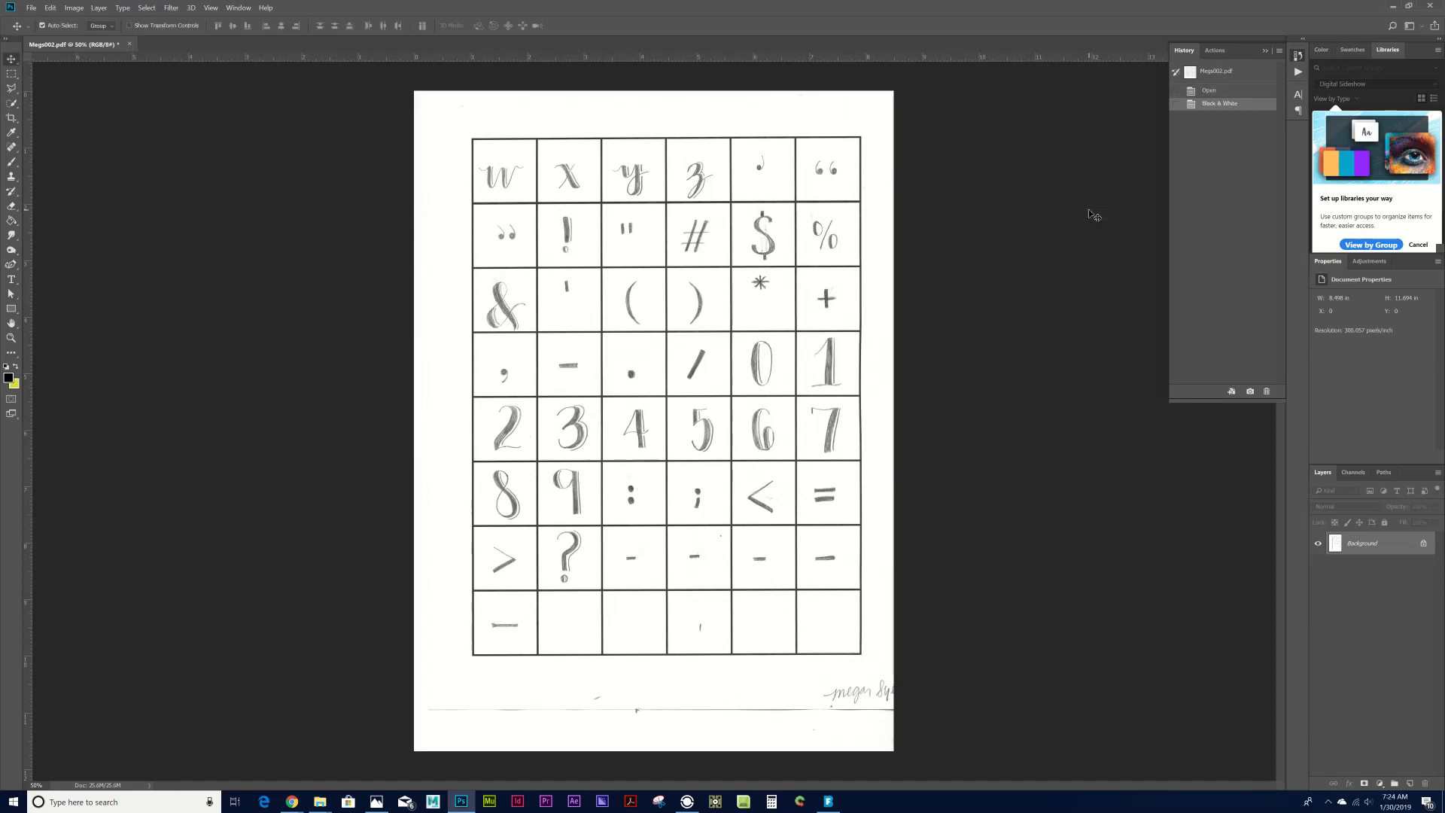
# Start a Levels adjustment on the scan and set the input levels to 183, 0.82 and 241.
pyautogui.click(75, 8)
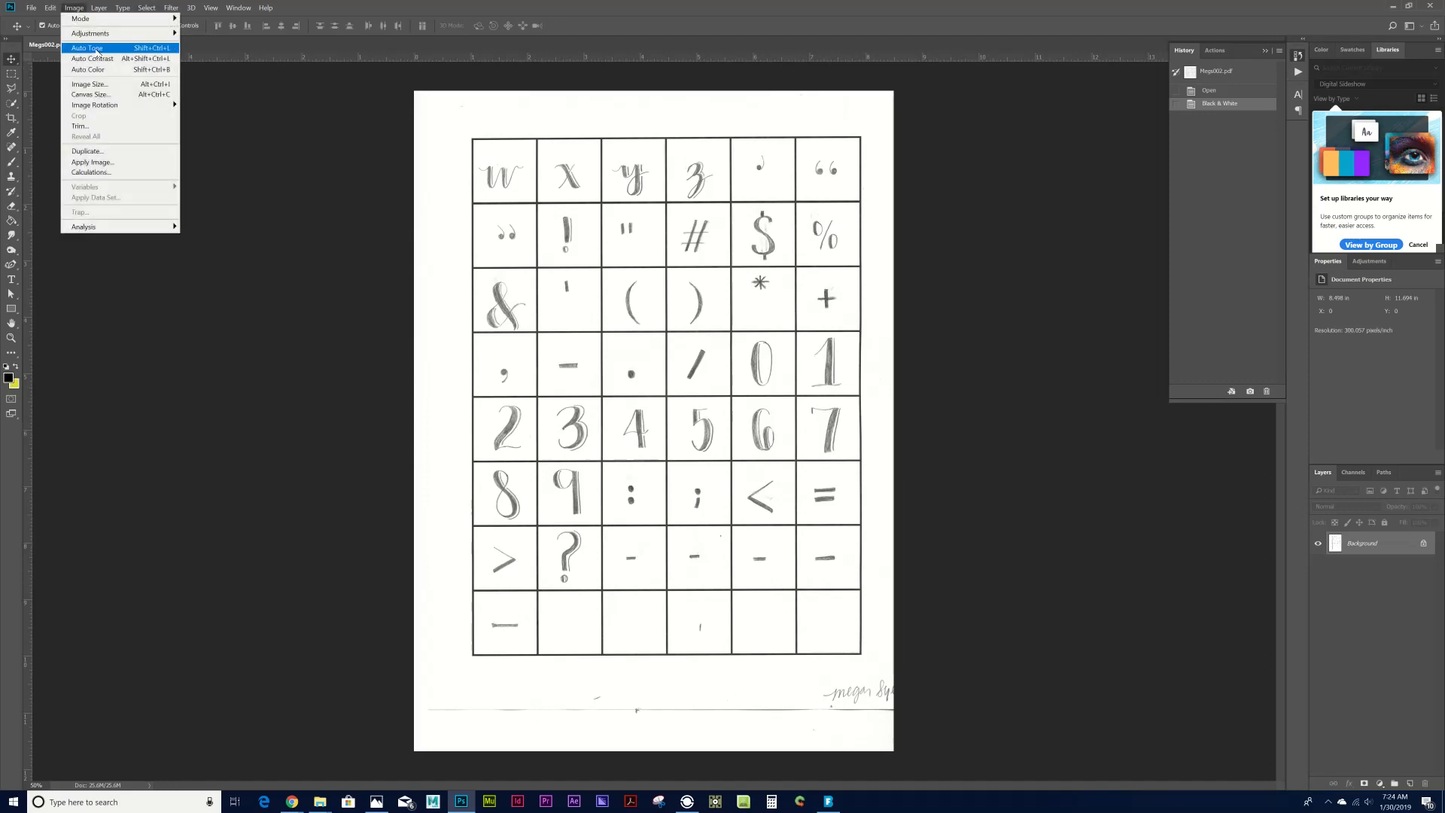
pyautogui.moveTo(109, 36)
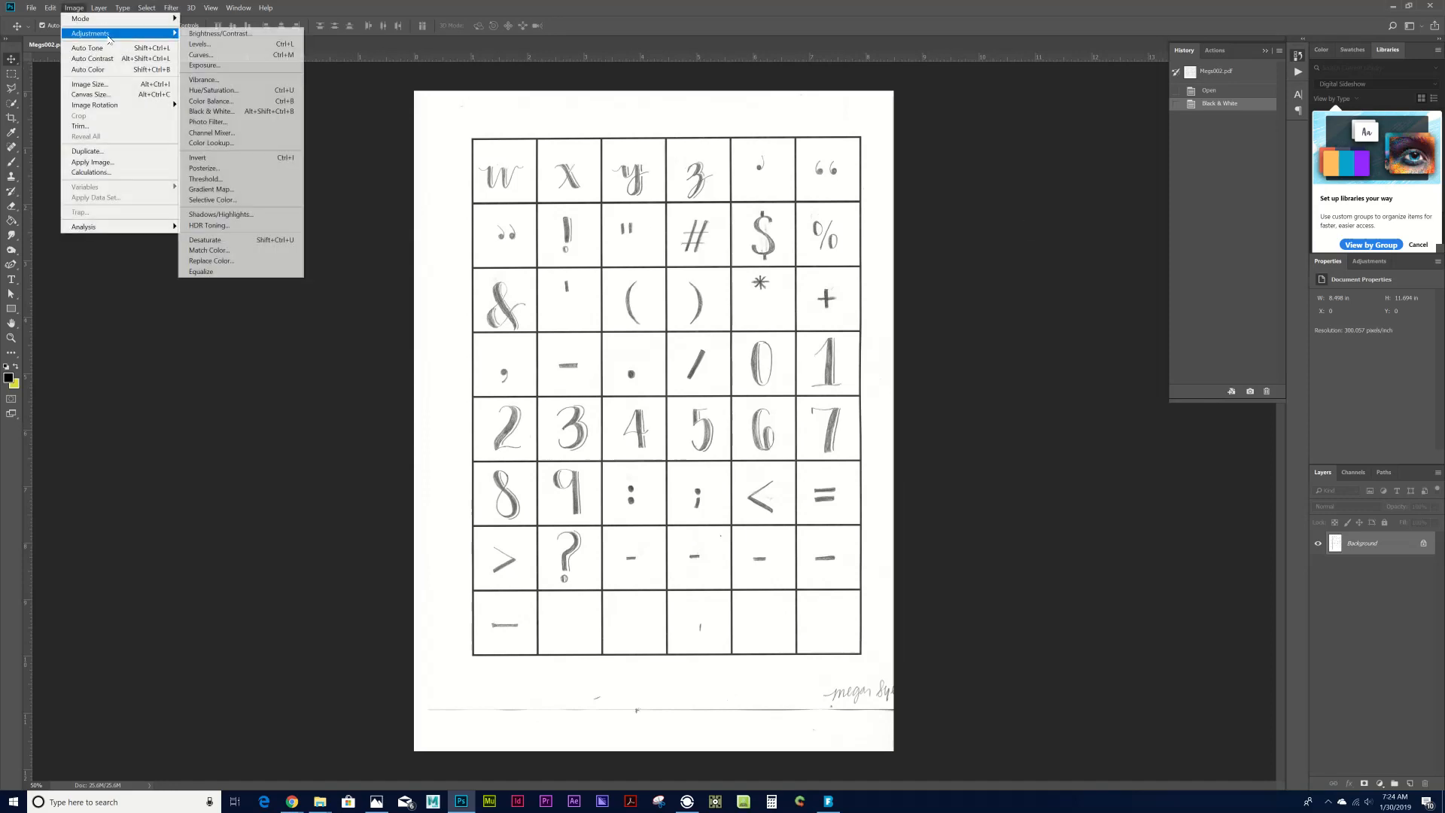
pyautogui.click(214, 44)
pyautogui.moveTo(1039, 290)
pyautogui.mouseDown()
pyautogui.moveTo(1132, 291)
pyautogui.moveTo(1063, 293)
pyautogui.mouseUp()
pyautogui.moveTo(1109, 295)
pyautogui.mouseDown()
pyautogui.moveTo(1181, 294)
pyautogui.moveTo(1141, 292)
pyautogui.mouseUp()
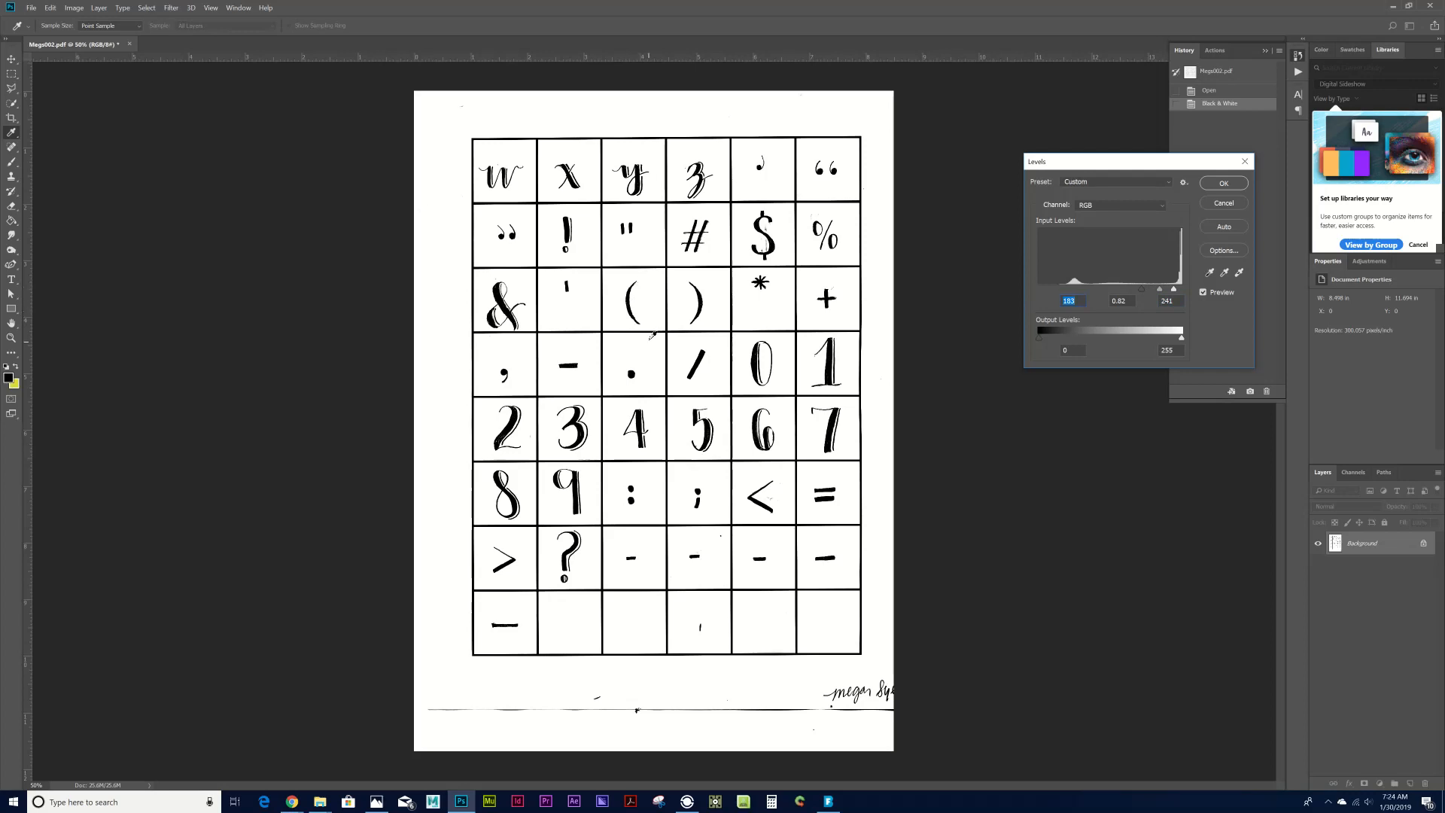
# Inspect the lettering up close, raise the black input level slightly and apply the Levels adjustment.
pyautogui.scroll(3, 651, 336)
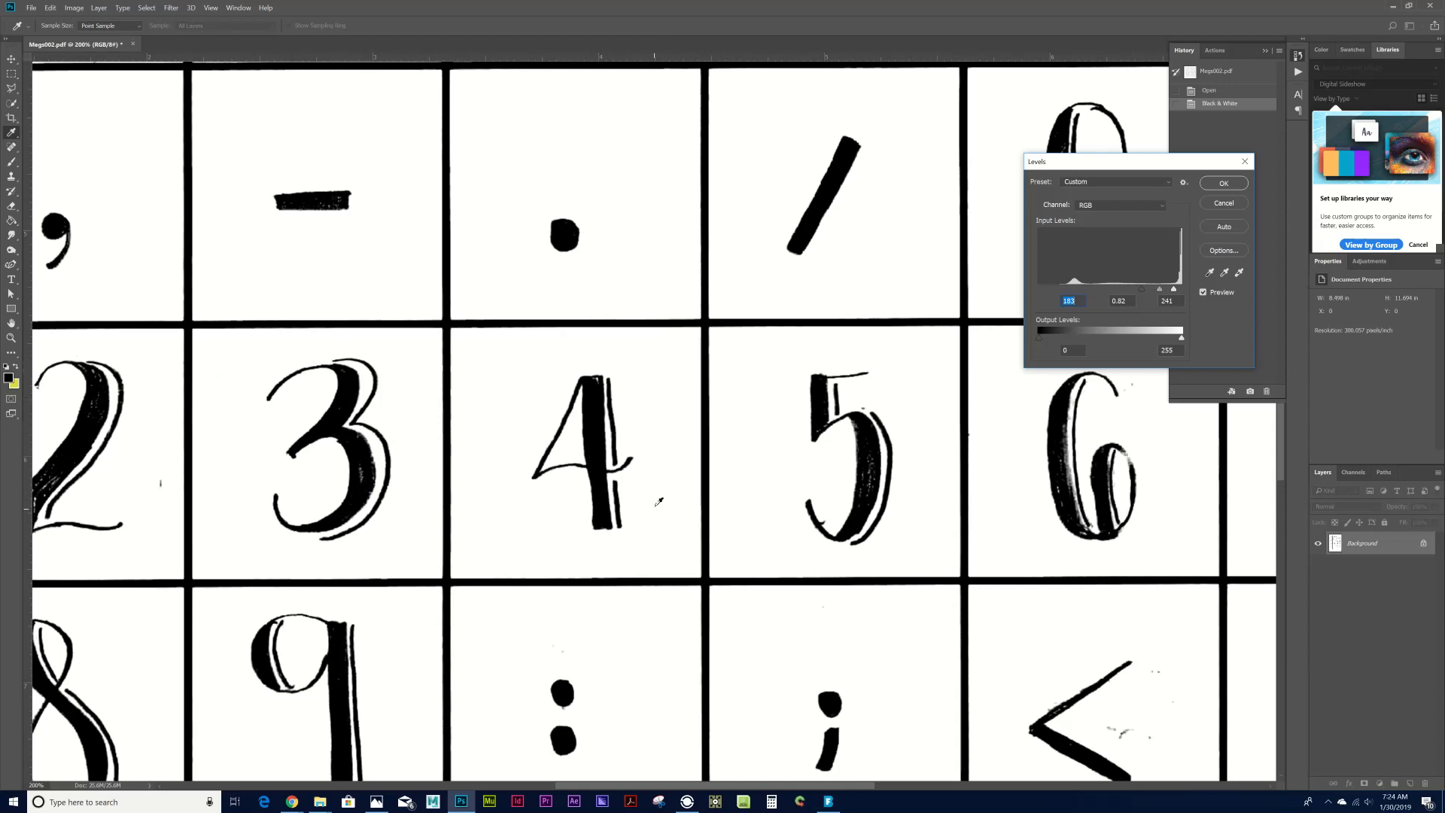
pyautogui.hotkey('ctrl', '-')
pyautogui.hotkey('ctrl', '-')
pyautogui.hotkey('ctrl', '-')
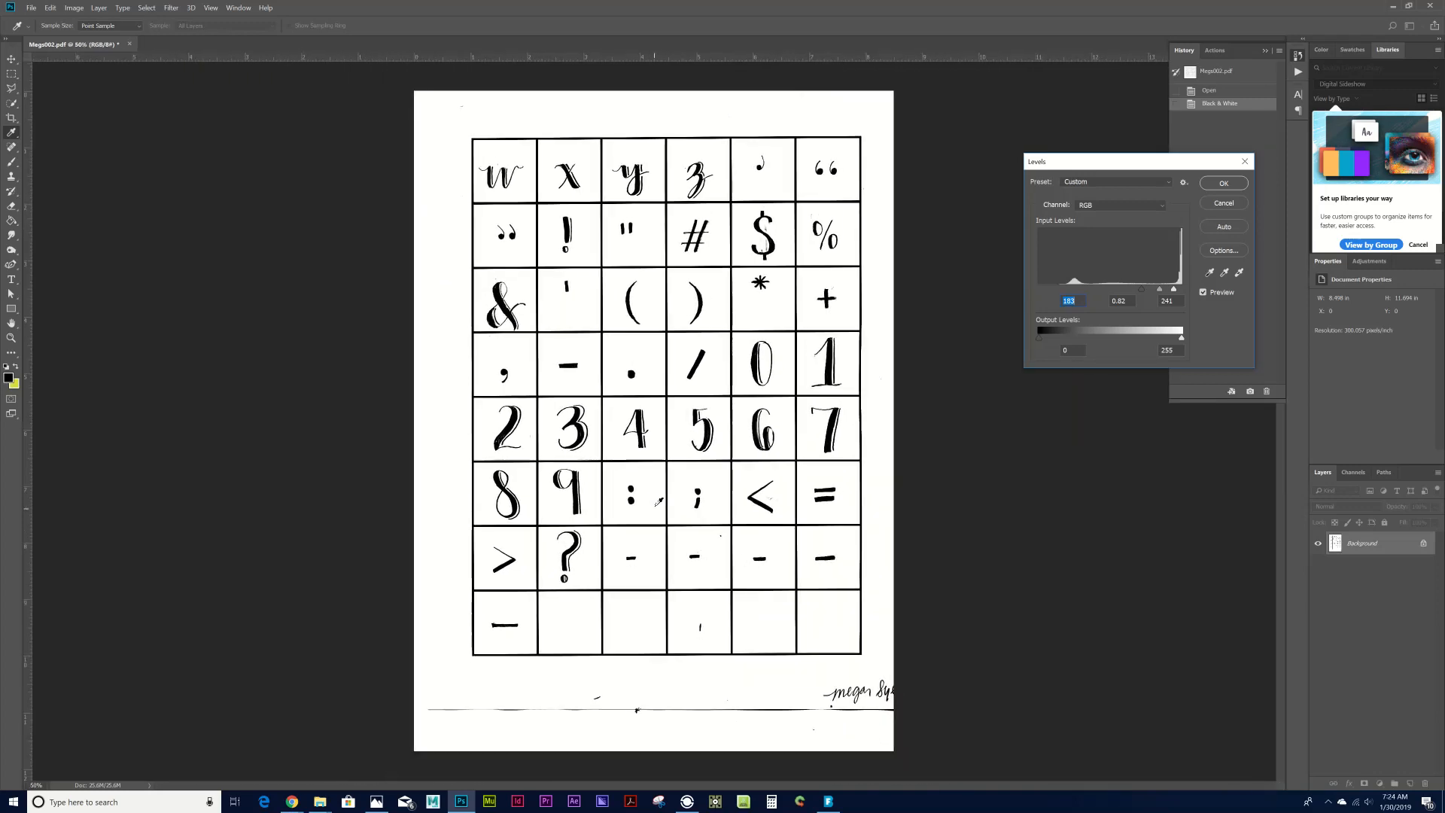
pyautogui.moveTo(1144, 292); pyautogui.dragTo(1148, 294)
pyautogui.press('v')
pyautogui.click(1223, 183)
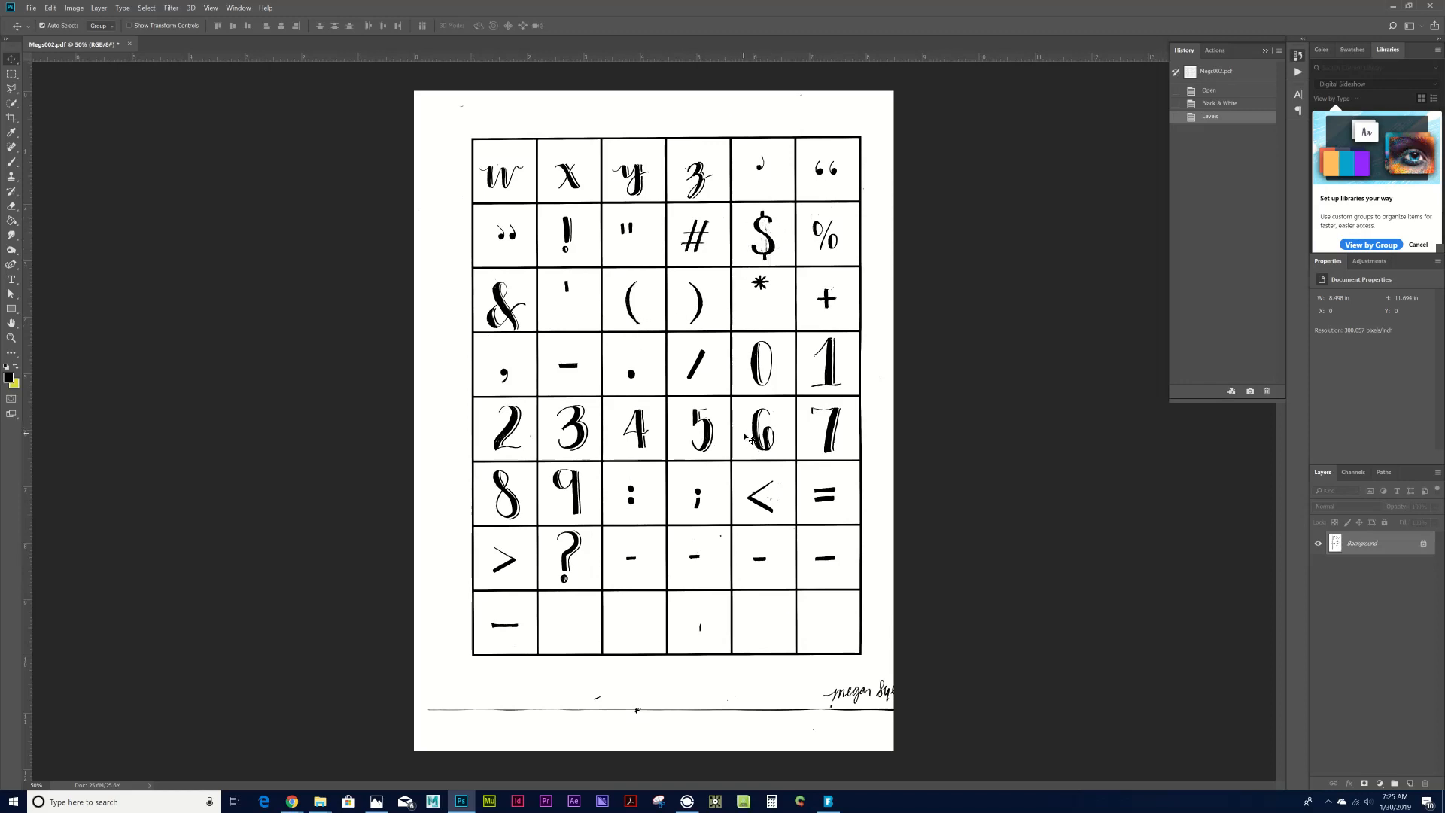
# Save the cleaned scan as a JPEG named Megs002_black.jpg in the fontbird folder, with Maximum quality 12 and Baseline ("Standard") format.
pyautogui.click(30, 9)
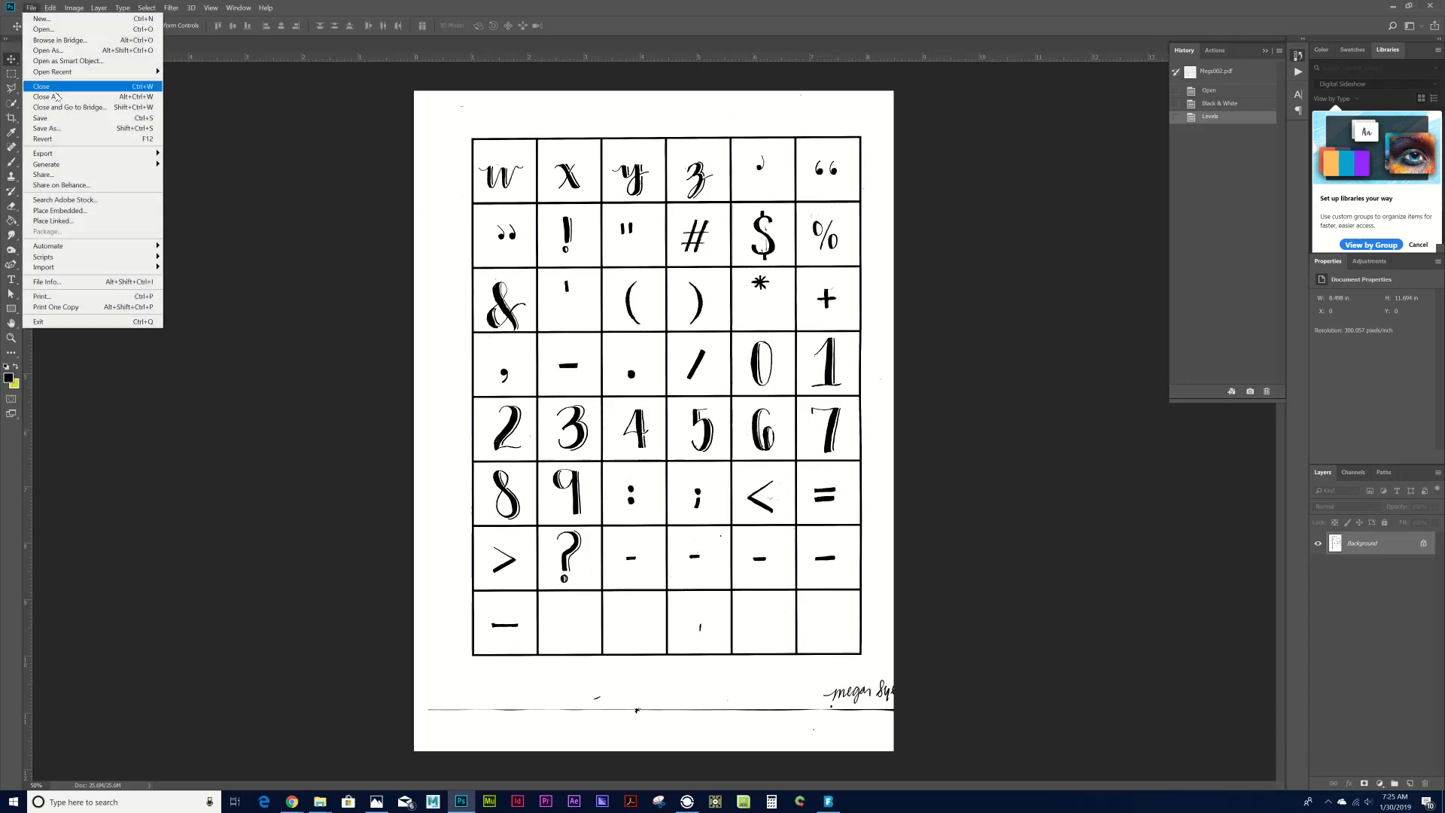
pyautogui.click(77, 129)
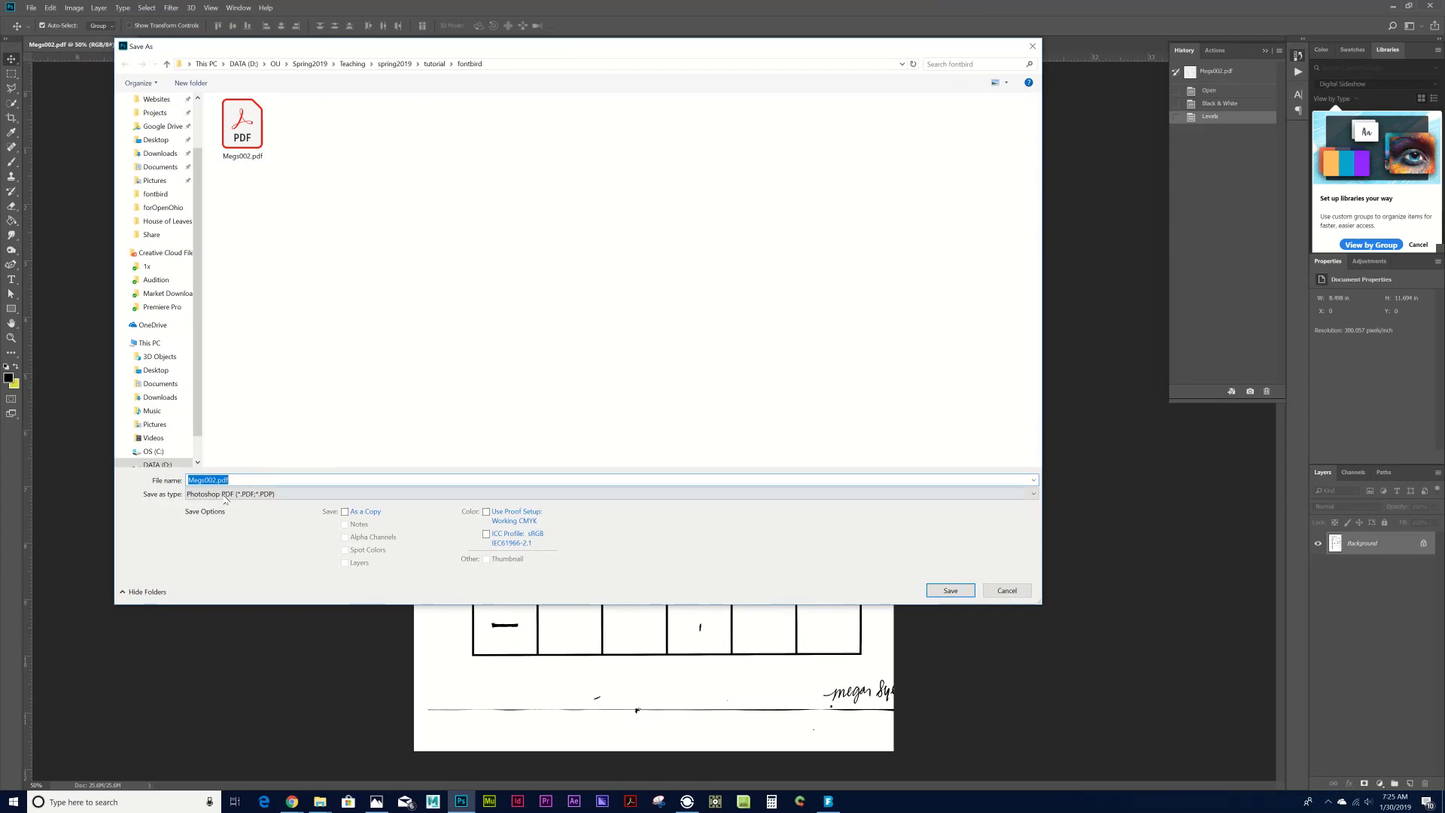
pyautogui.click(233, 494)
pyautogui.click(260, 592)
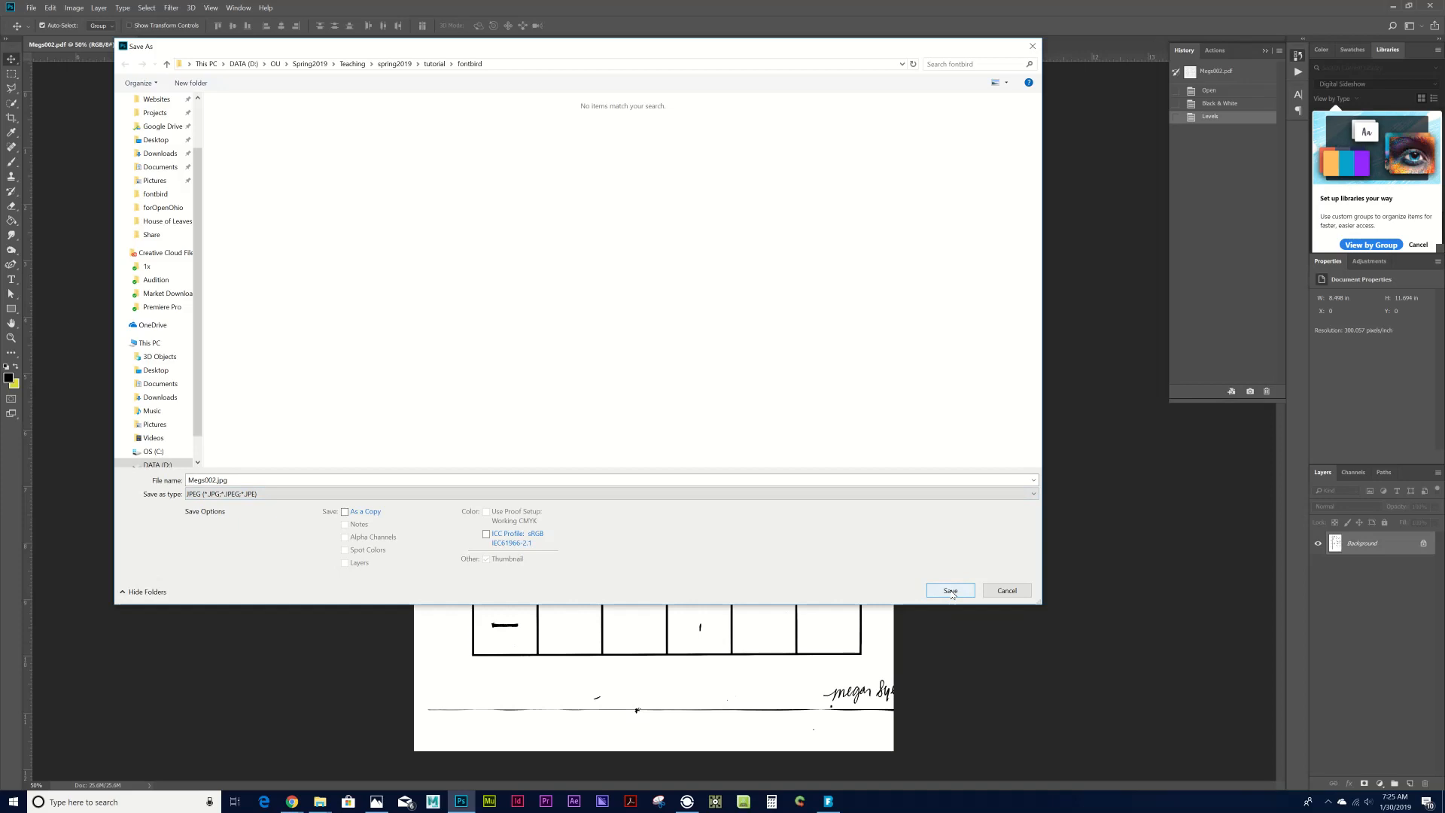
pyautogui.doubleClick(217, 479)
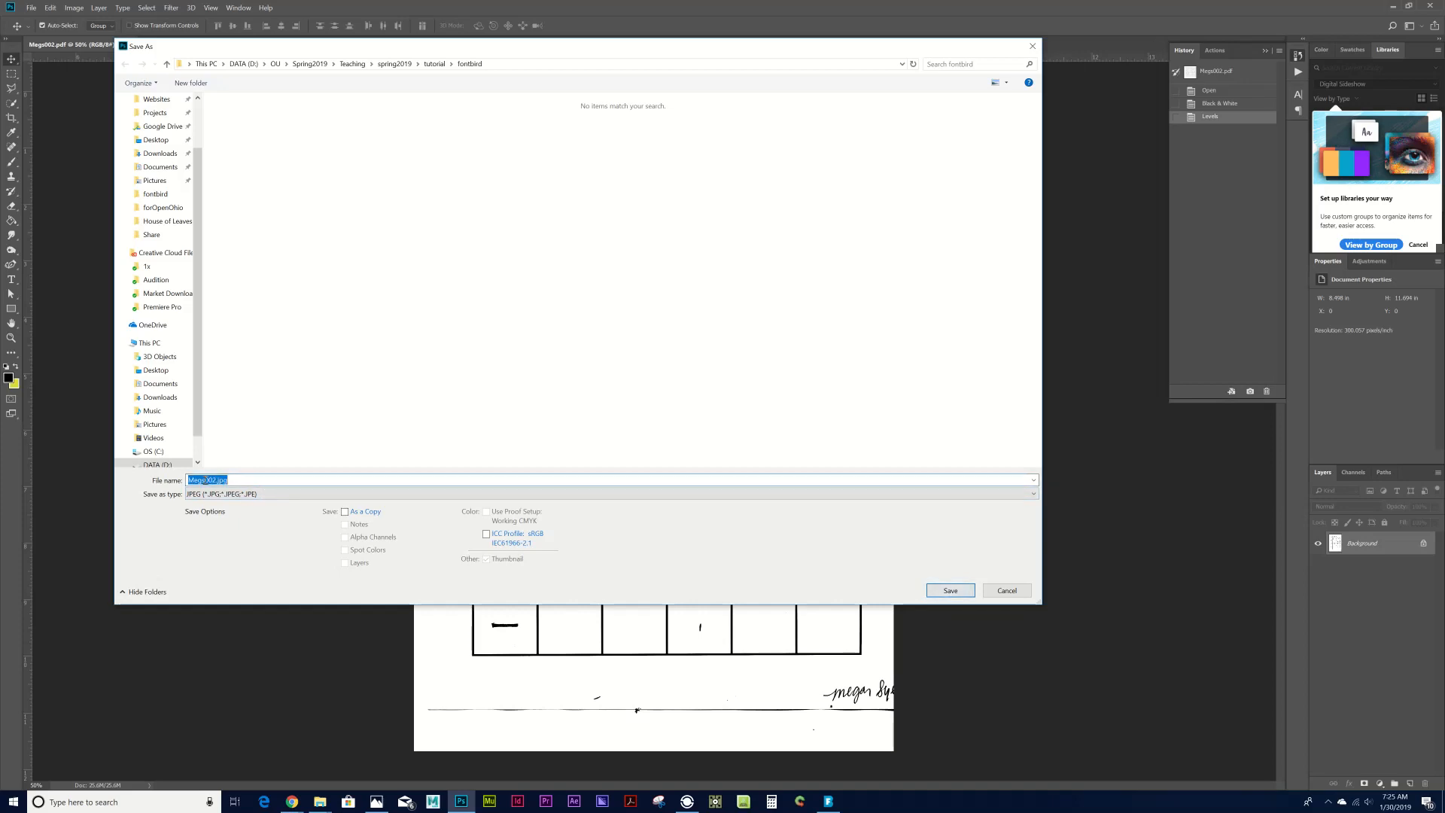
pyautogui.click(217, 479)
pyautogui.write('_black')
pyautogui.press('Return')
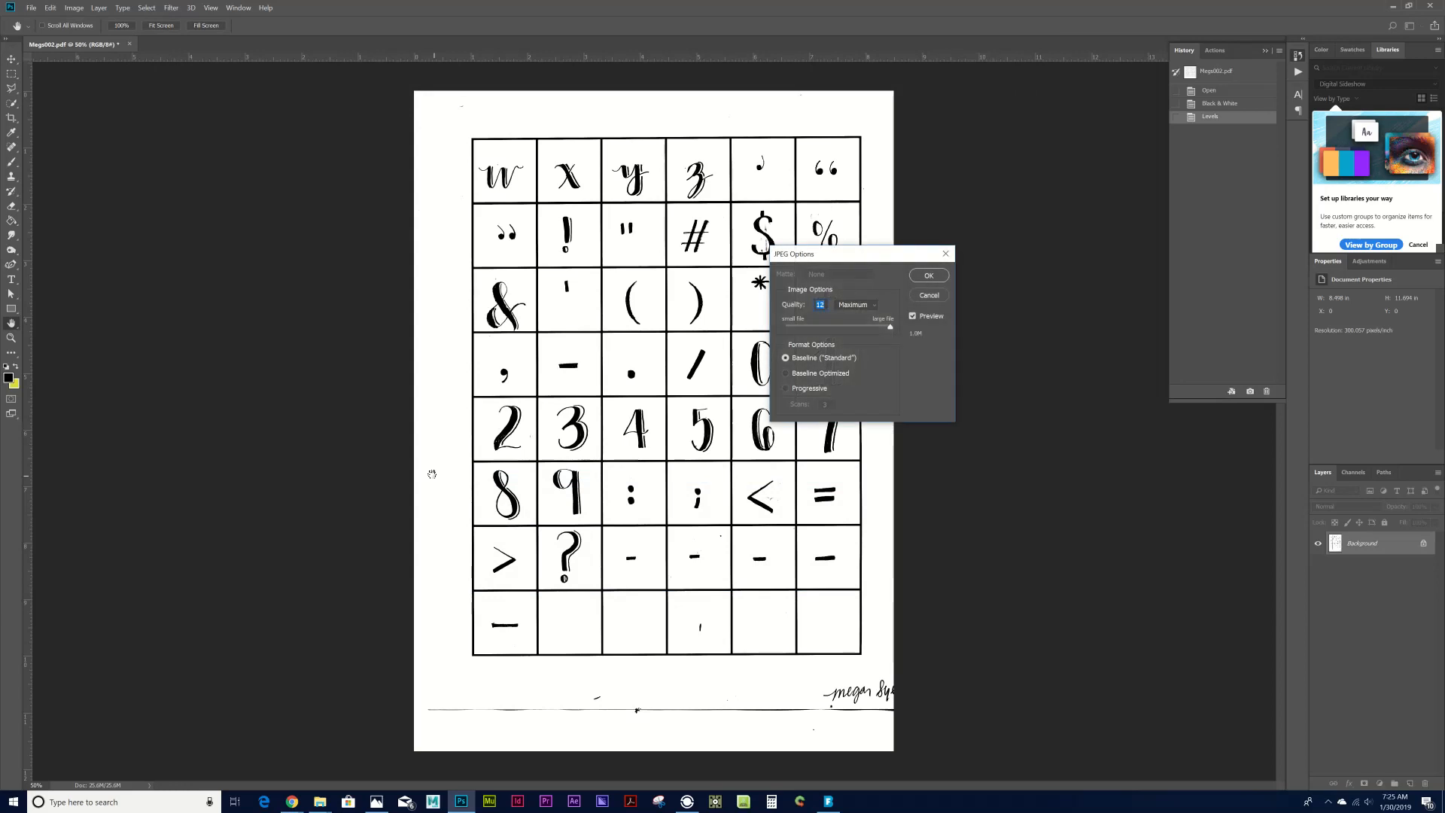
pyautogui.click(927, 277)
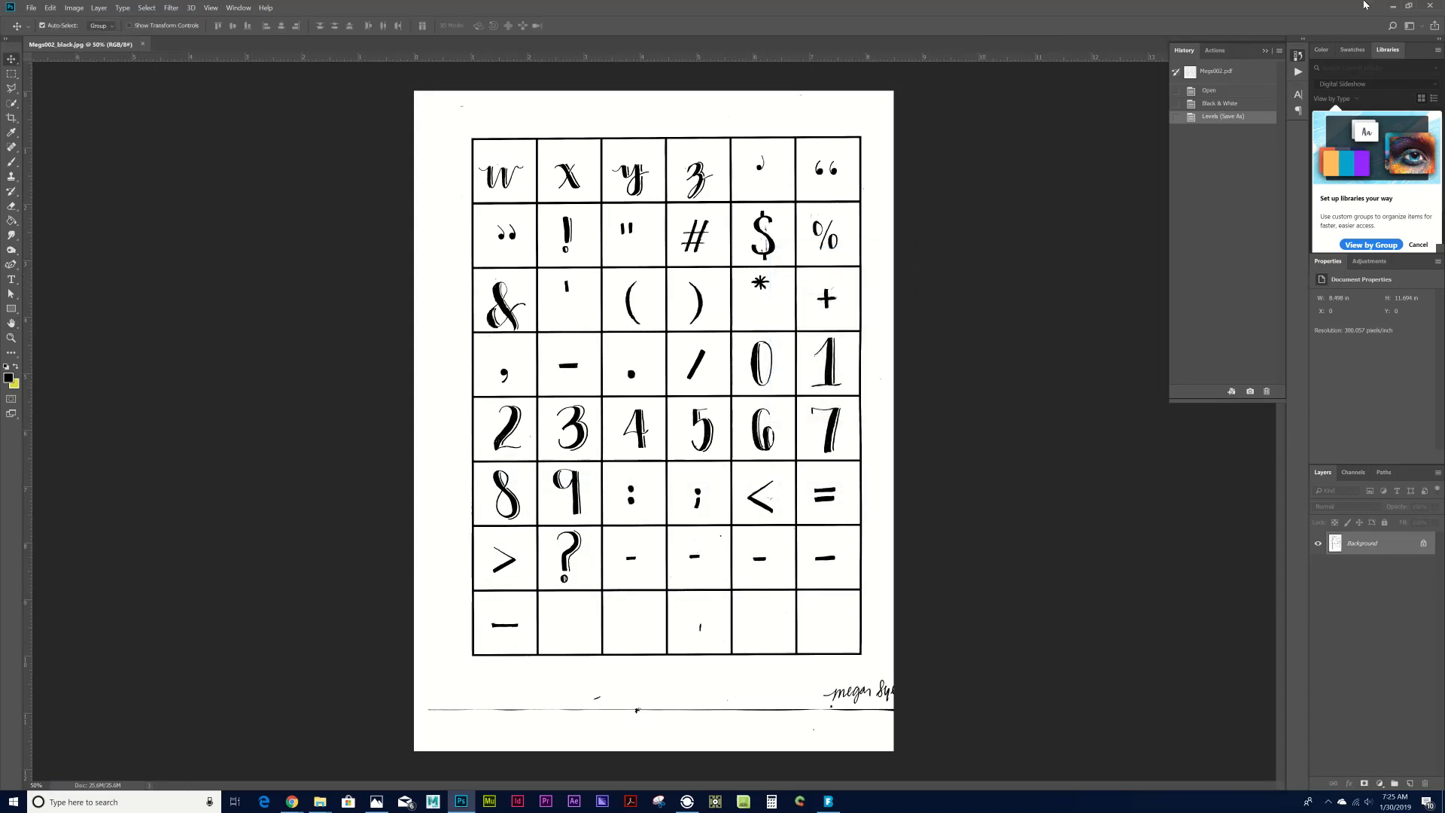
# Switch to Birdfont and enlarge its window to cover most of the desktop.
pyautogui.click(1393, 6)
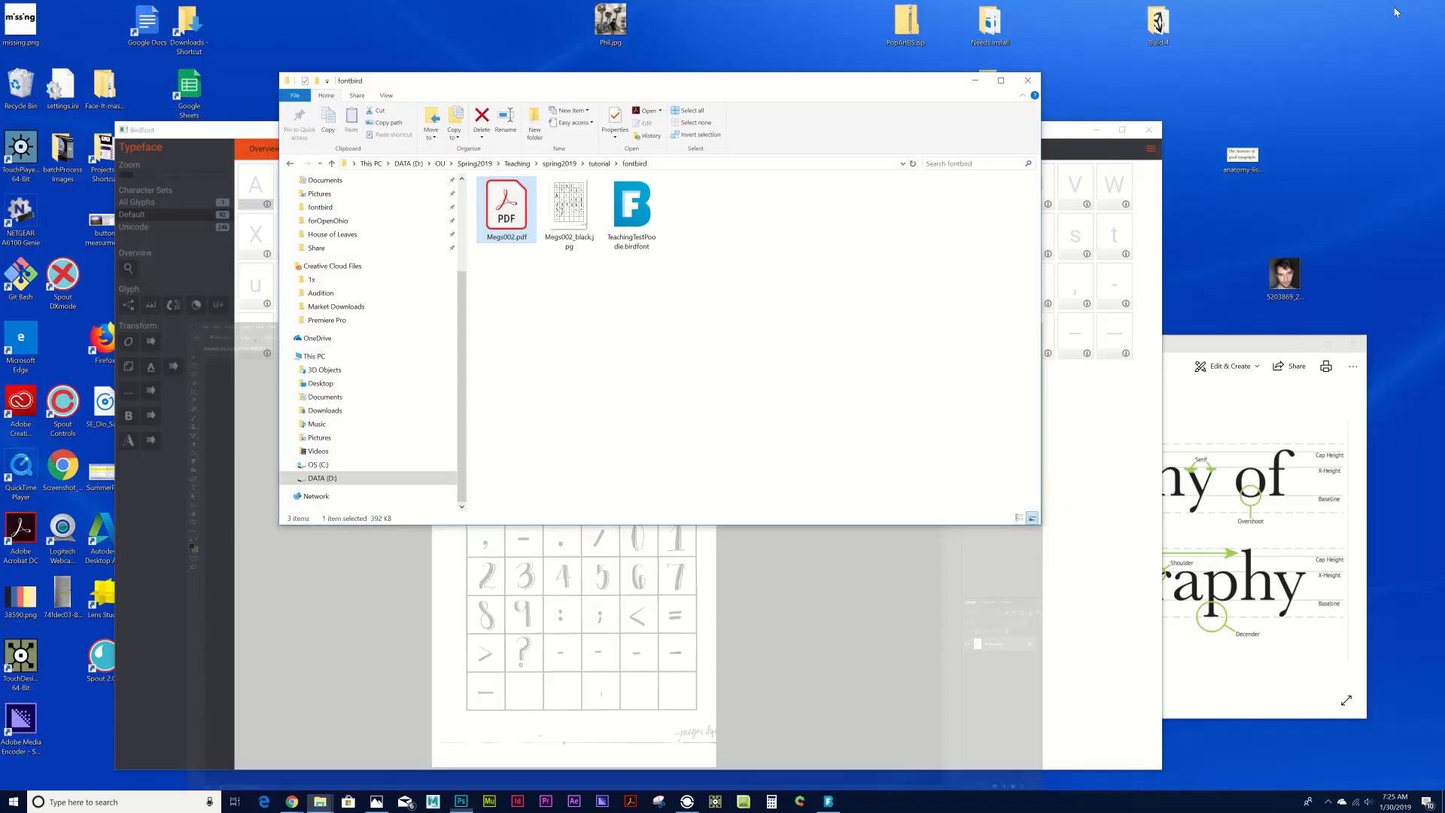
pyautogui.click(919, 561)
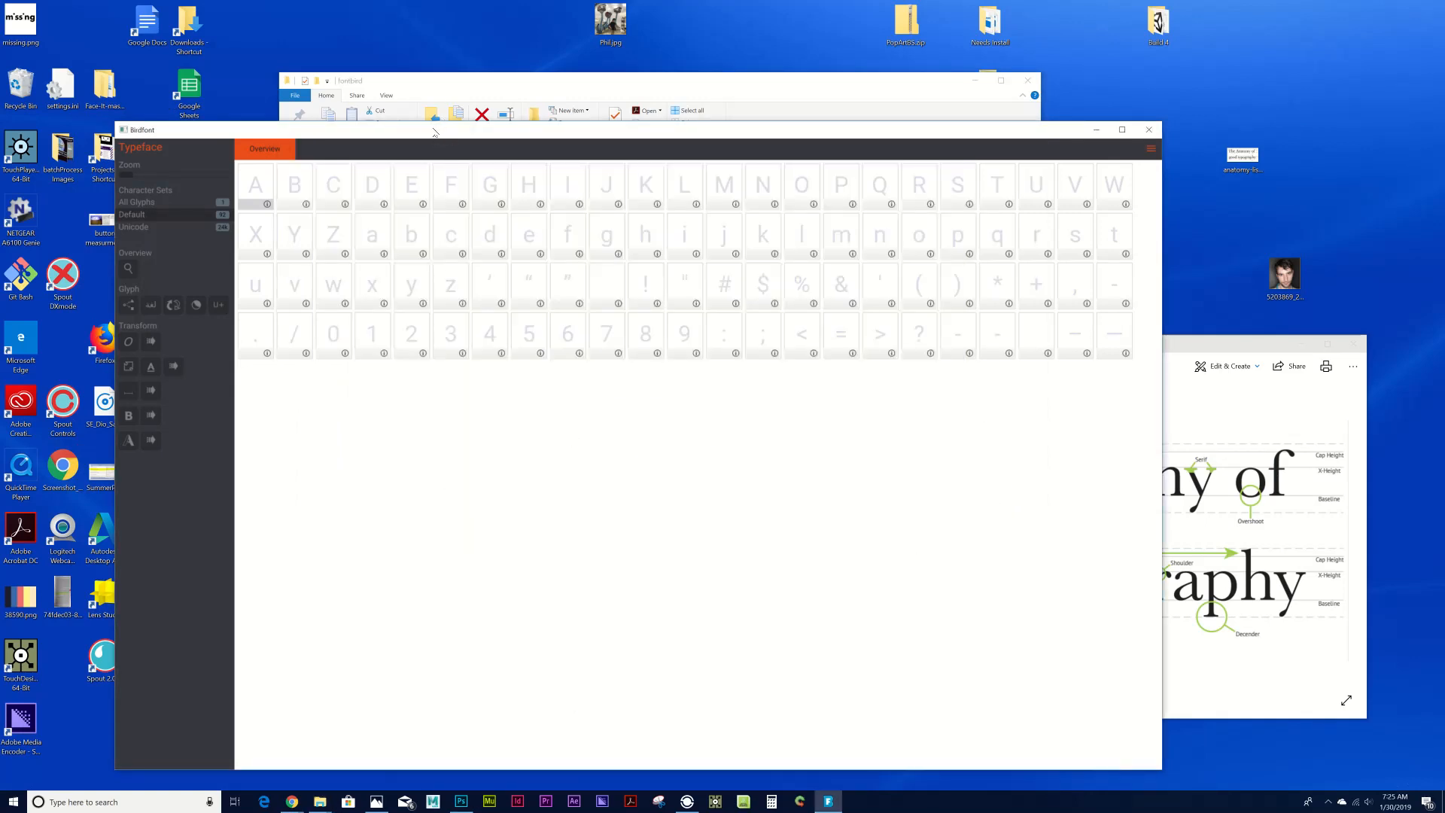
pyautogui.moveTo(436, 129); pyautogui.dragTo(350, 24)
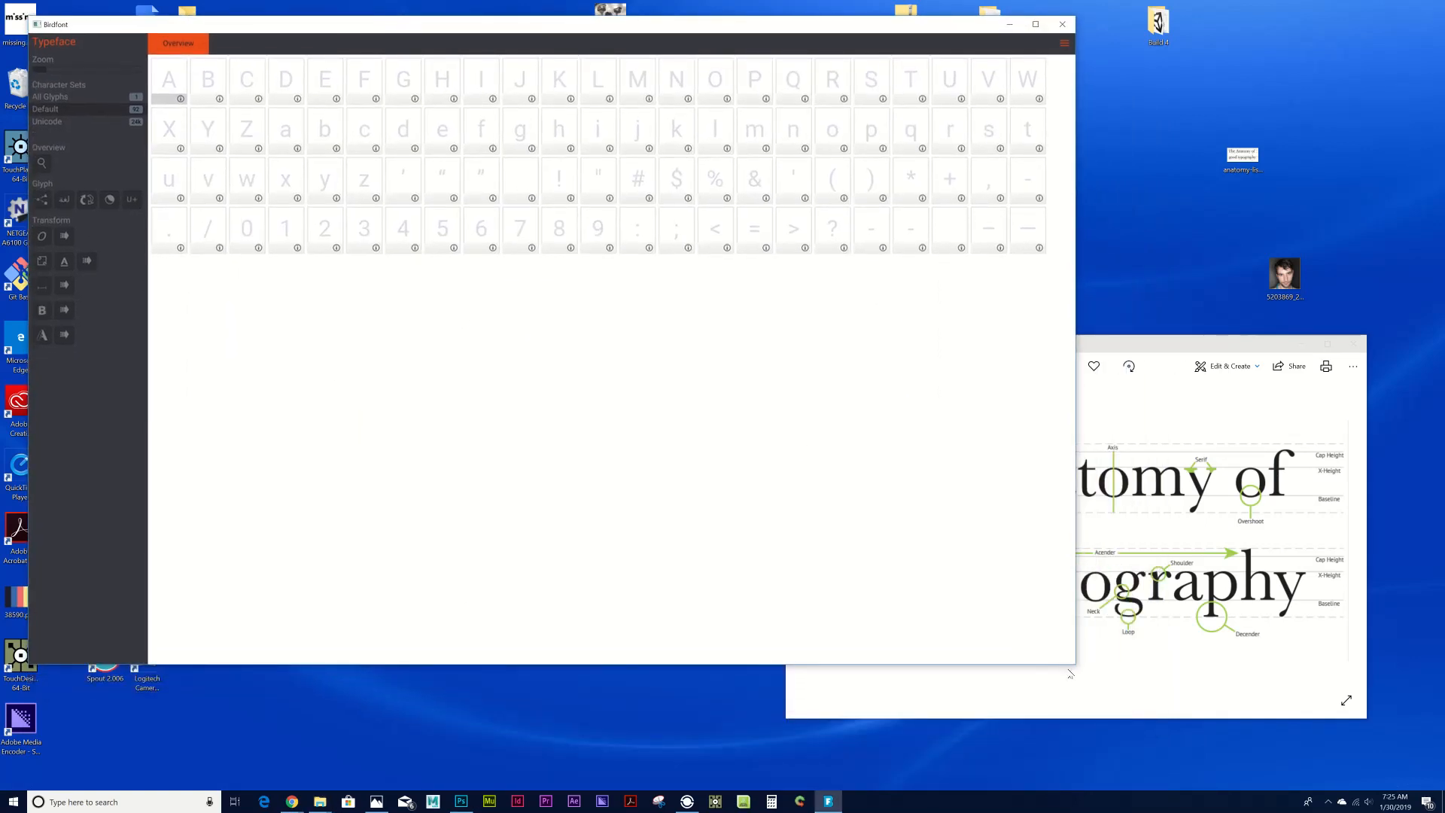
pyautogui.moveTo(1075, 664); pyautogui.dragTo(1268, 778)
pyautogui.moveTo(1278, 349); pyautogui.dragTo(1358, 375)
pyautogui.click(1220, 767)
pyautogui.moveTo(1267, 779); pyautogui.dragTo(1369, 778)
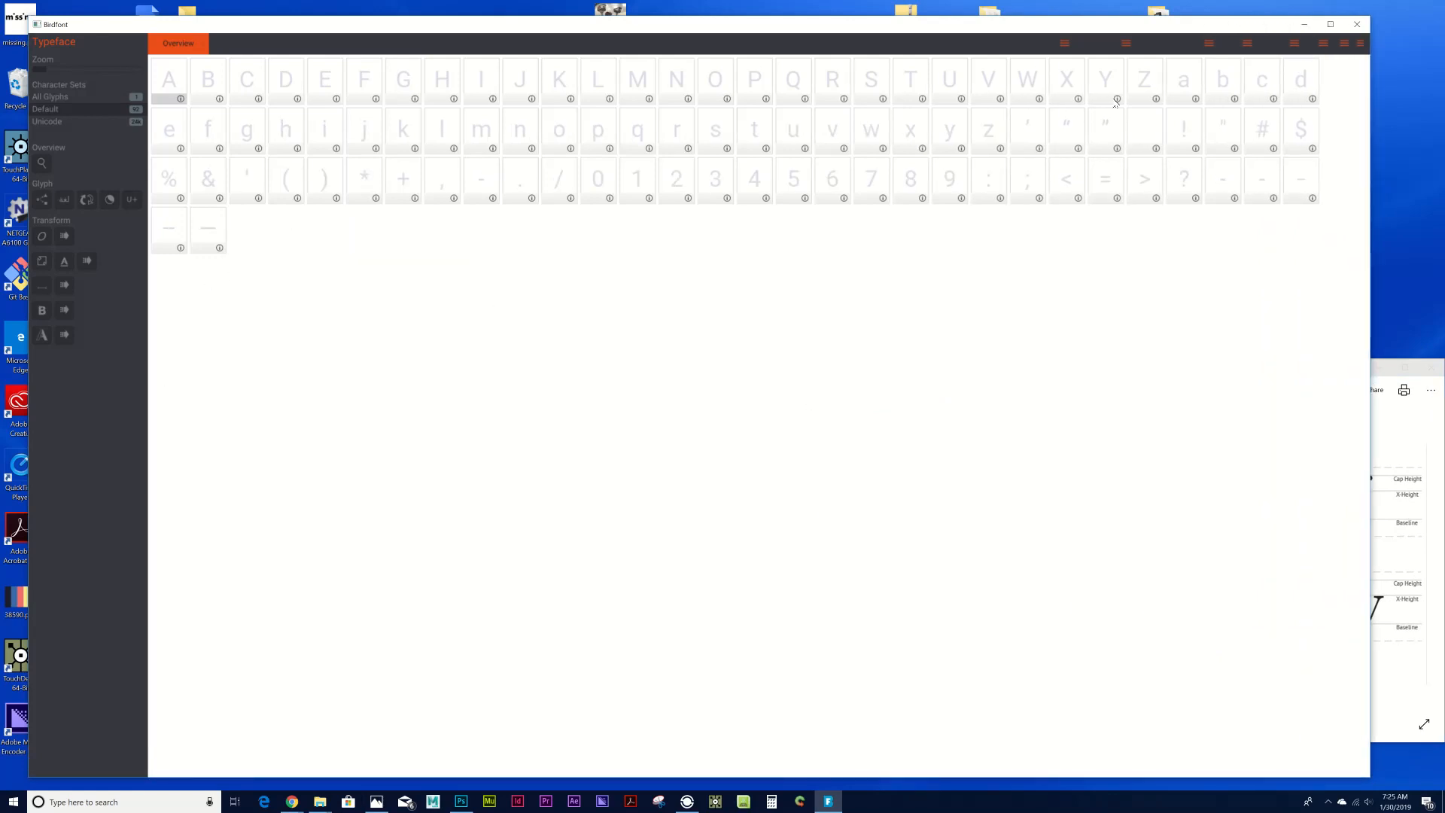
# Start a background image import and add Megs002_black.jpg from the fontbird folder.
pyautogui.click(1360, 45)
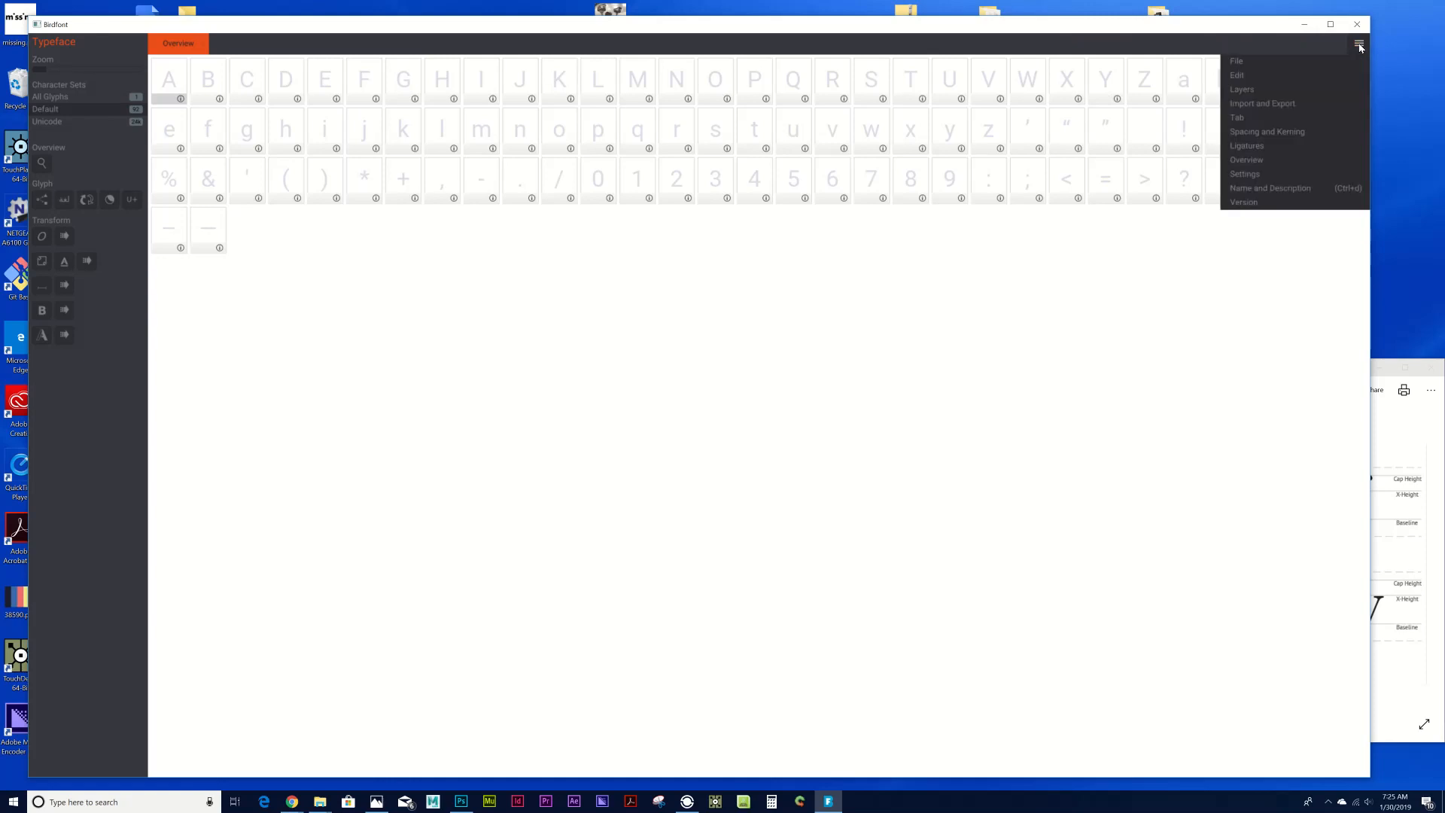
pyautogui.click(1324, 106)
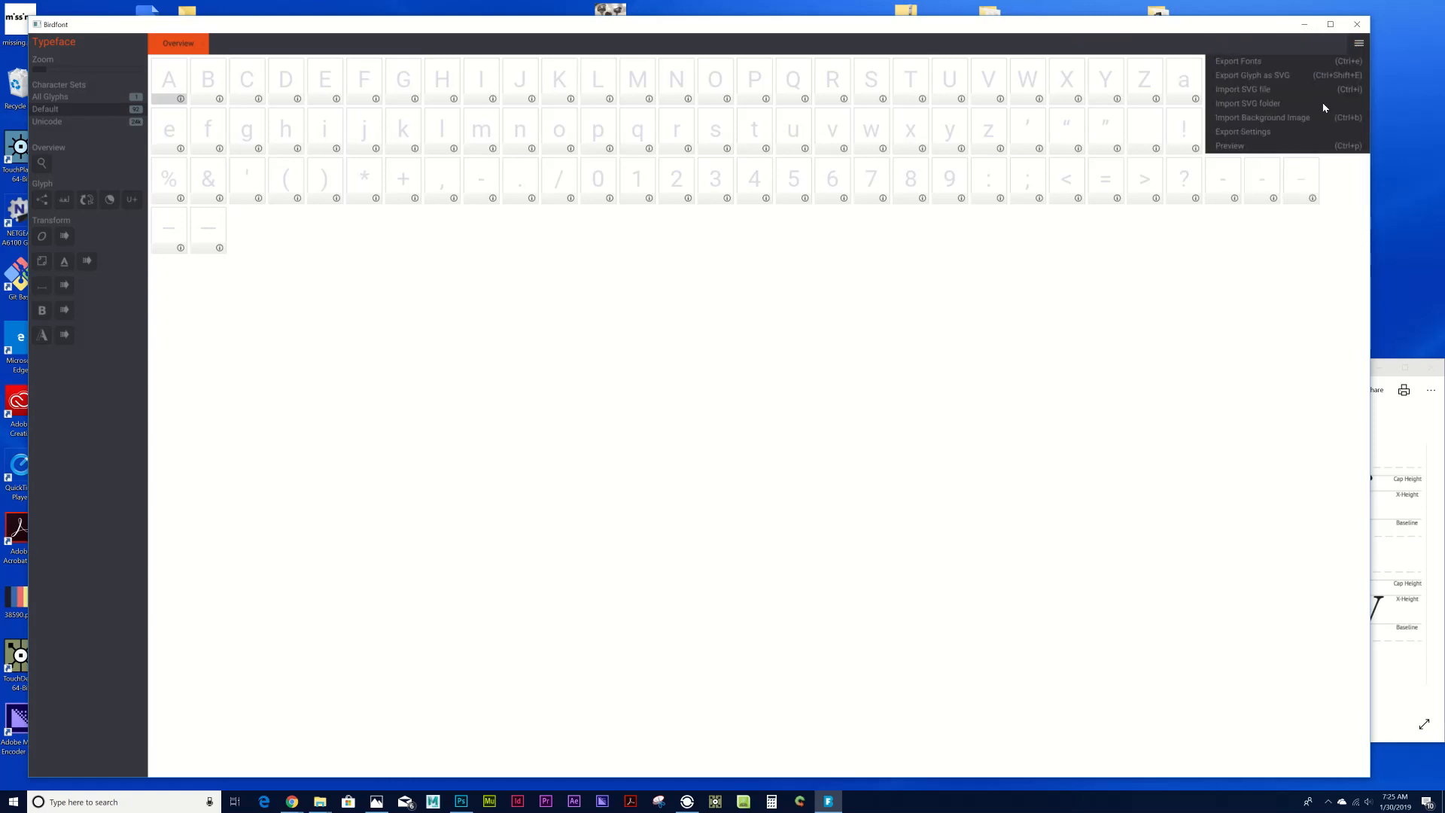
pyautogui.click(1285, 121)
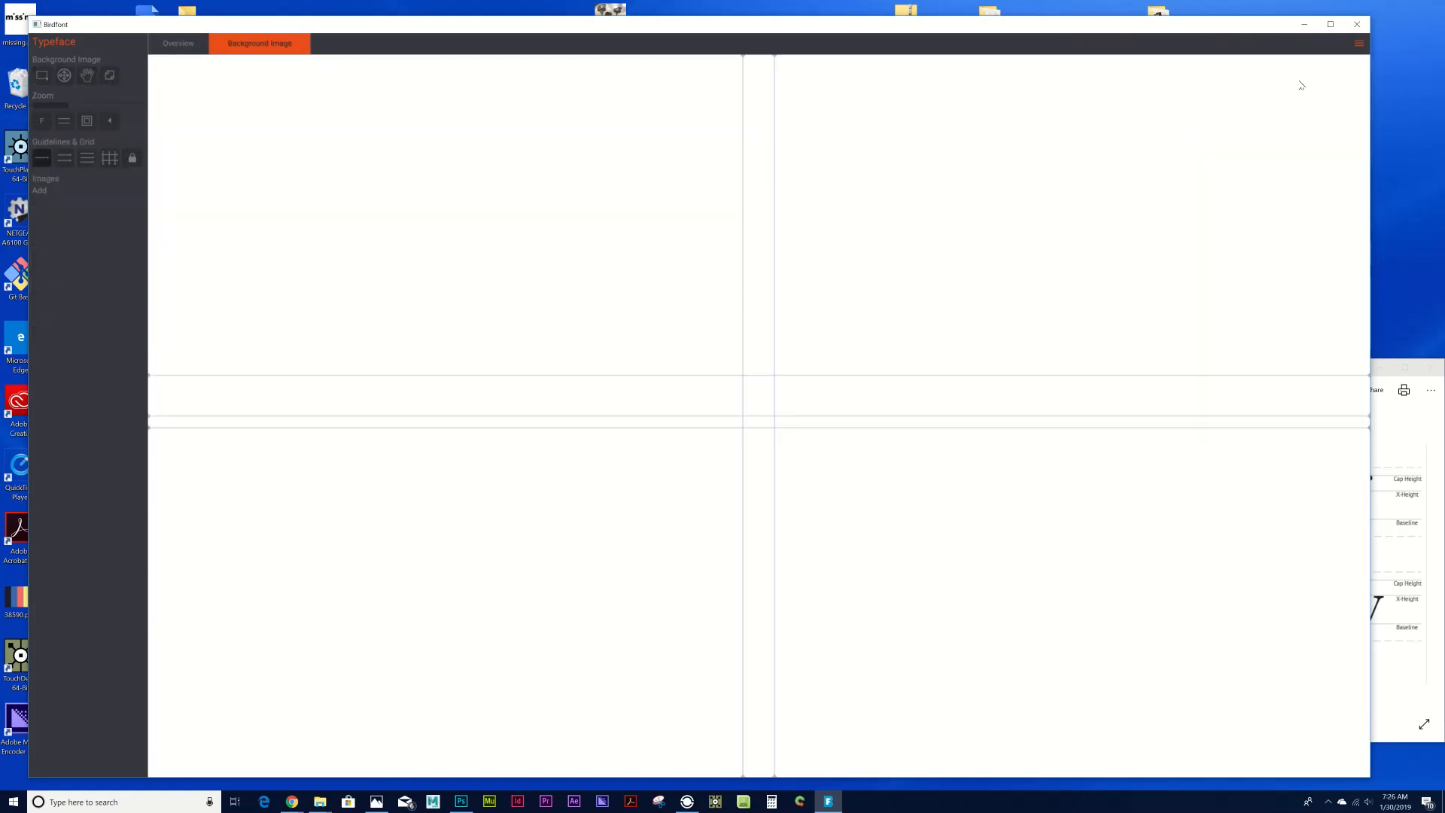
pyautogui.scroll(5, 715, 400)
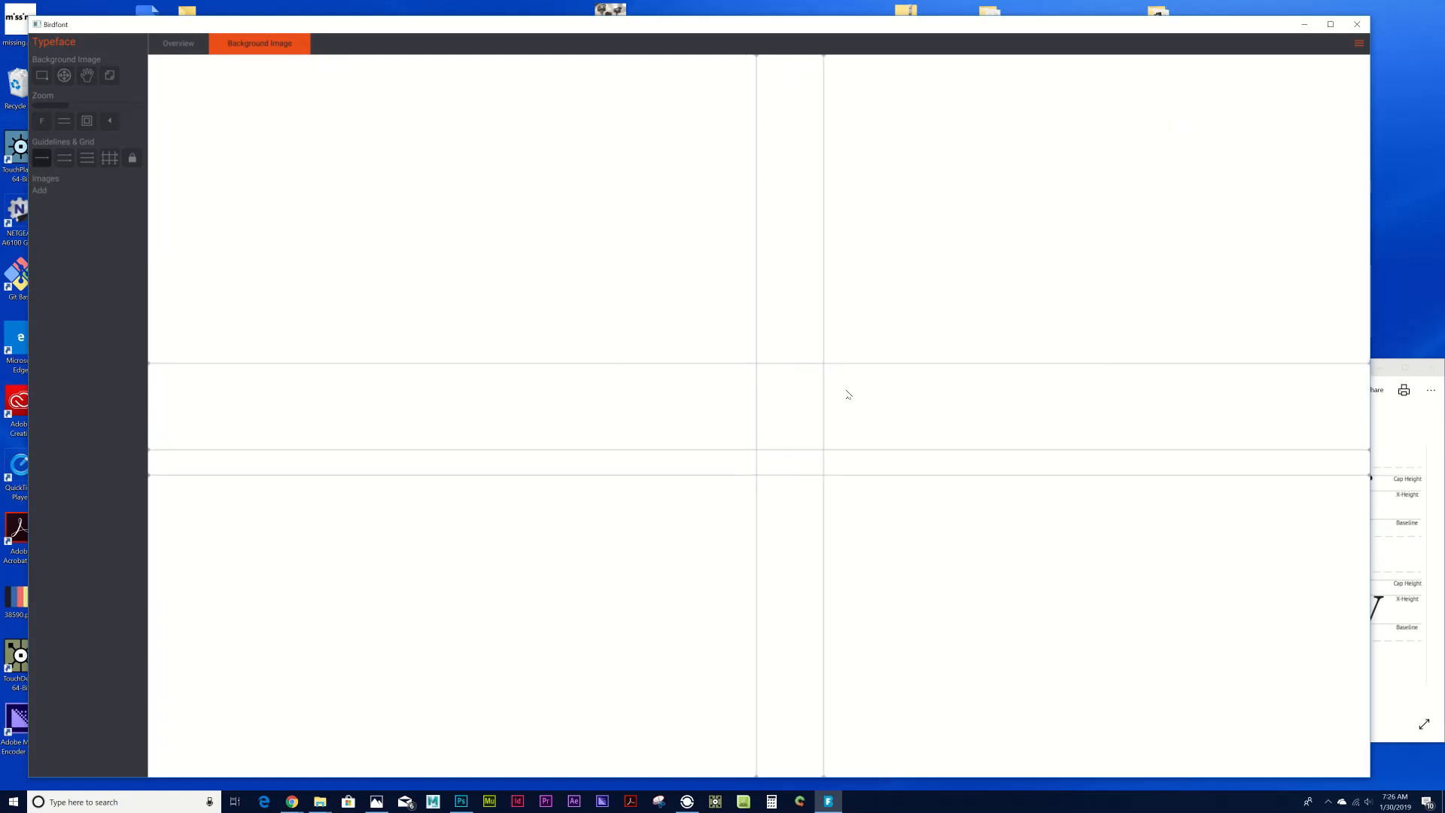
pyautogui.scroll(-2, 848, 395)
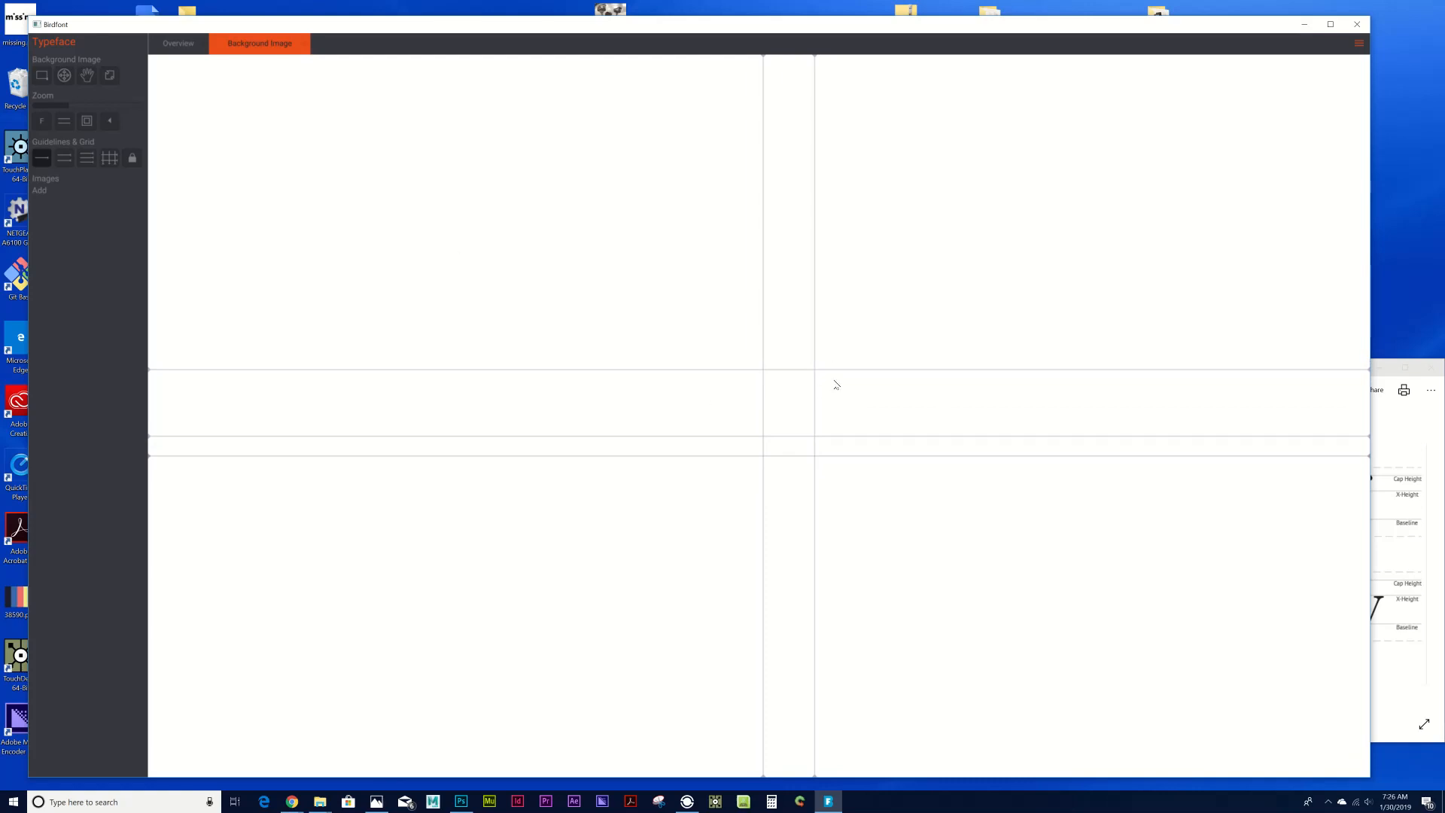
pyautogui.click(40, 193)
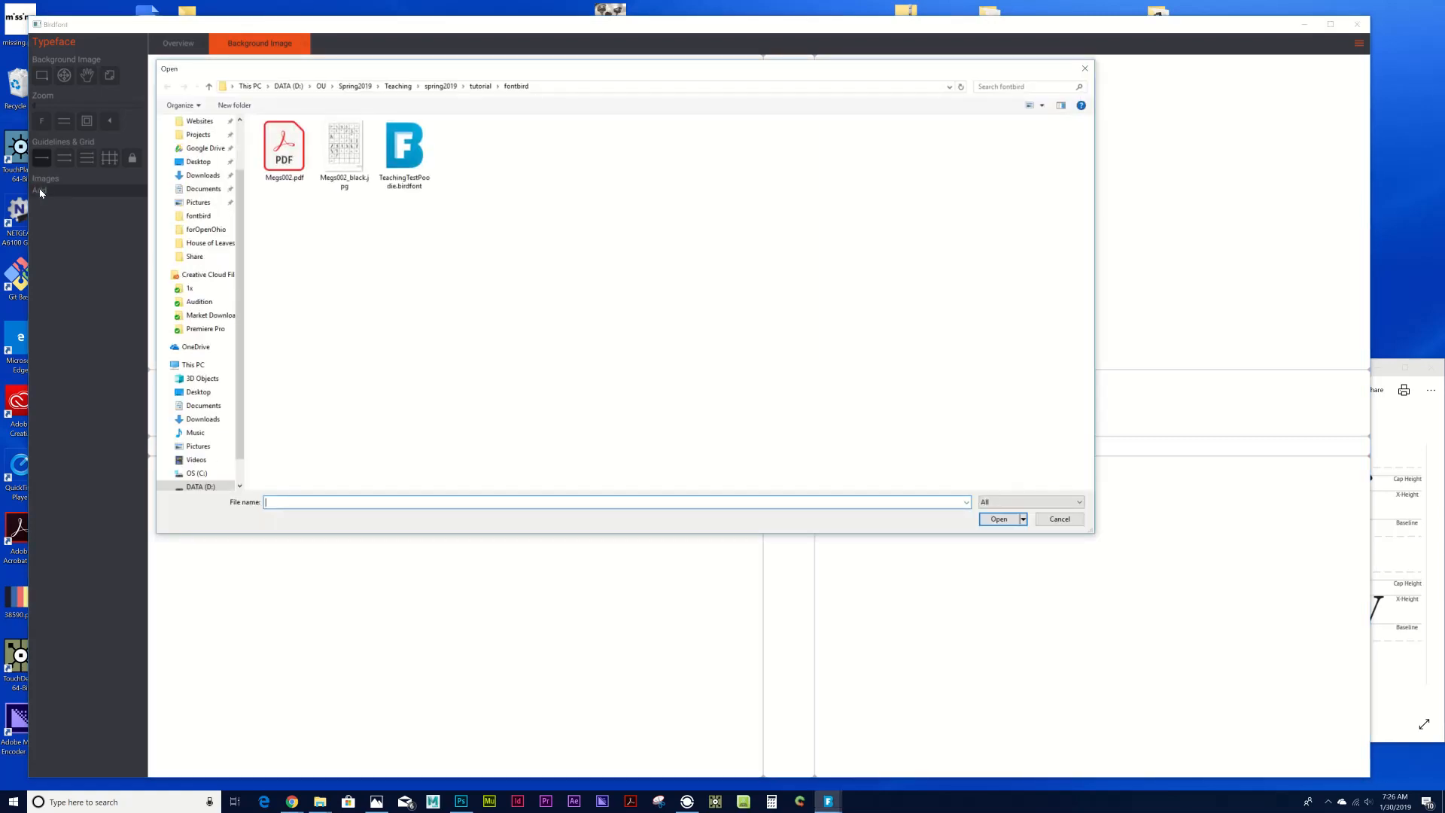
pyautogui.click(346, 159)
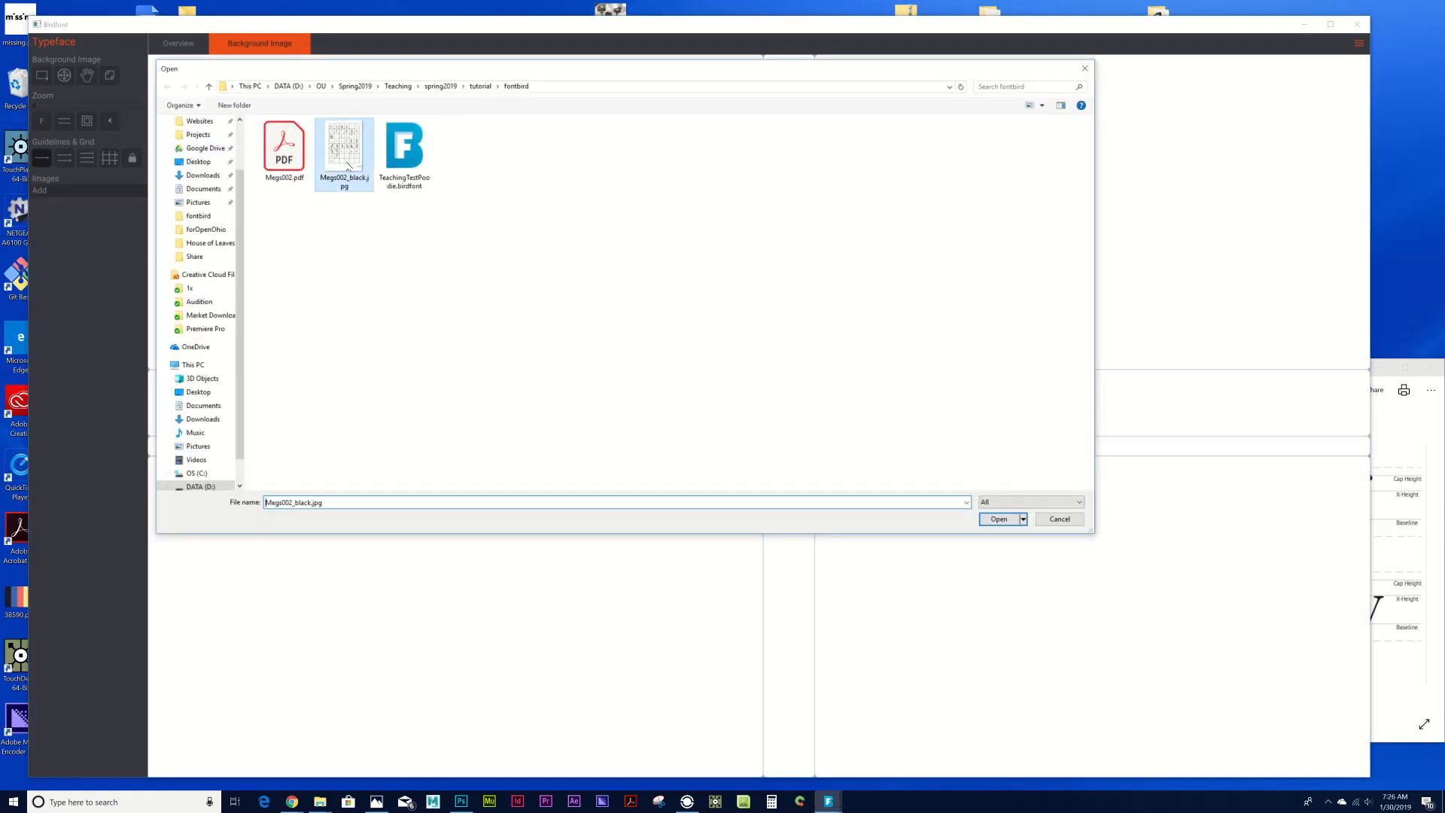
pyautogui.click(1006, 520)
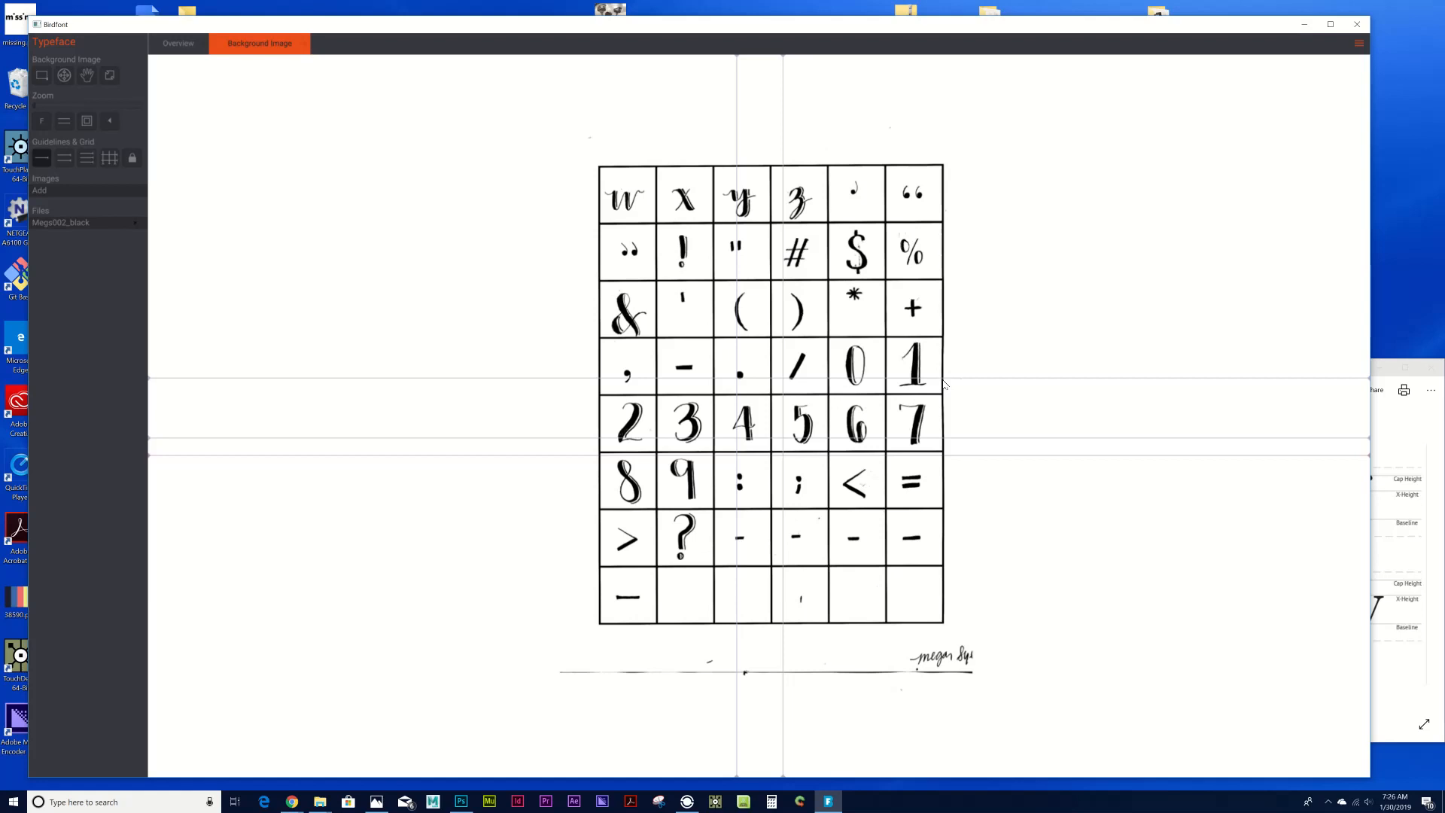
# Mark a rectangular image part closely around the handwritten 1 on the background sheet.
pyautogui.click(42, 78)
pyautogui.moveTo(895, 341); pyautogui.dragTo(932, 394)
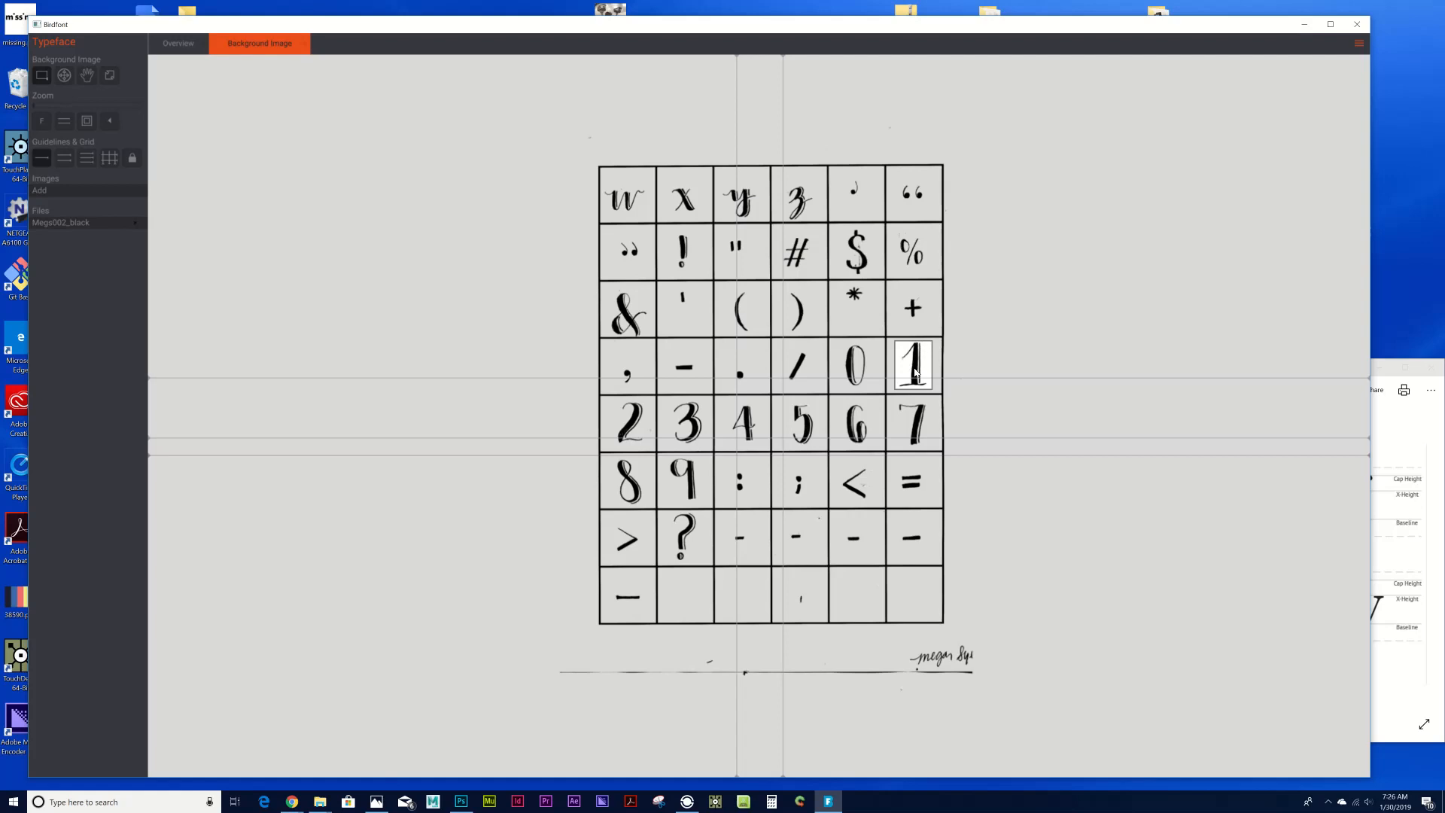
pyautogui.click(916, 373)
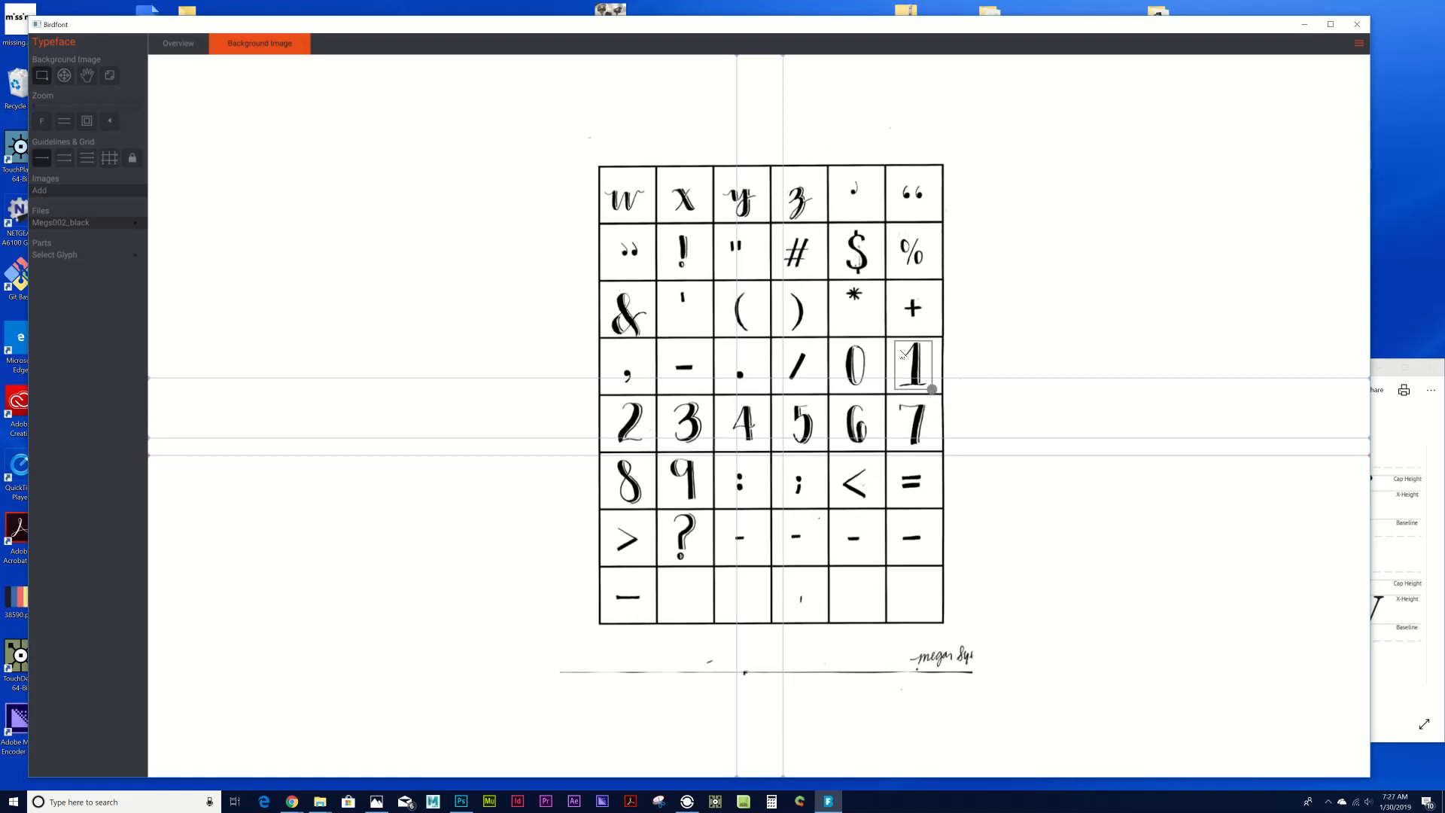
# Assign the marked image part to the 1 glyph of the Default character set.
pyautogui.click(55, 257)
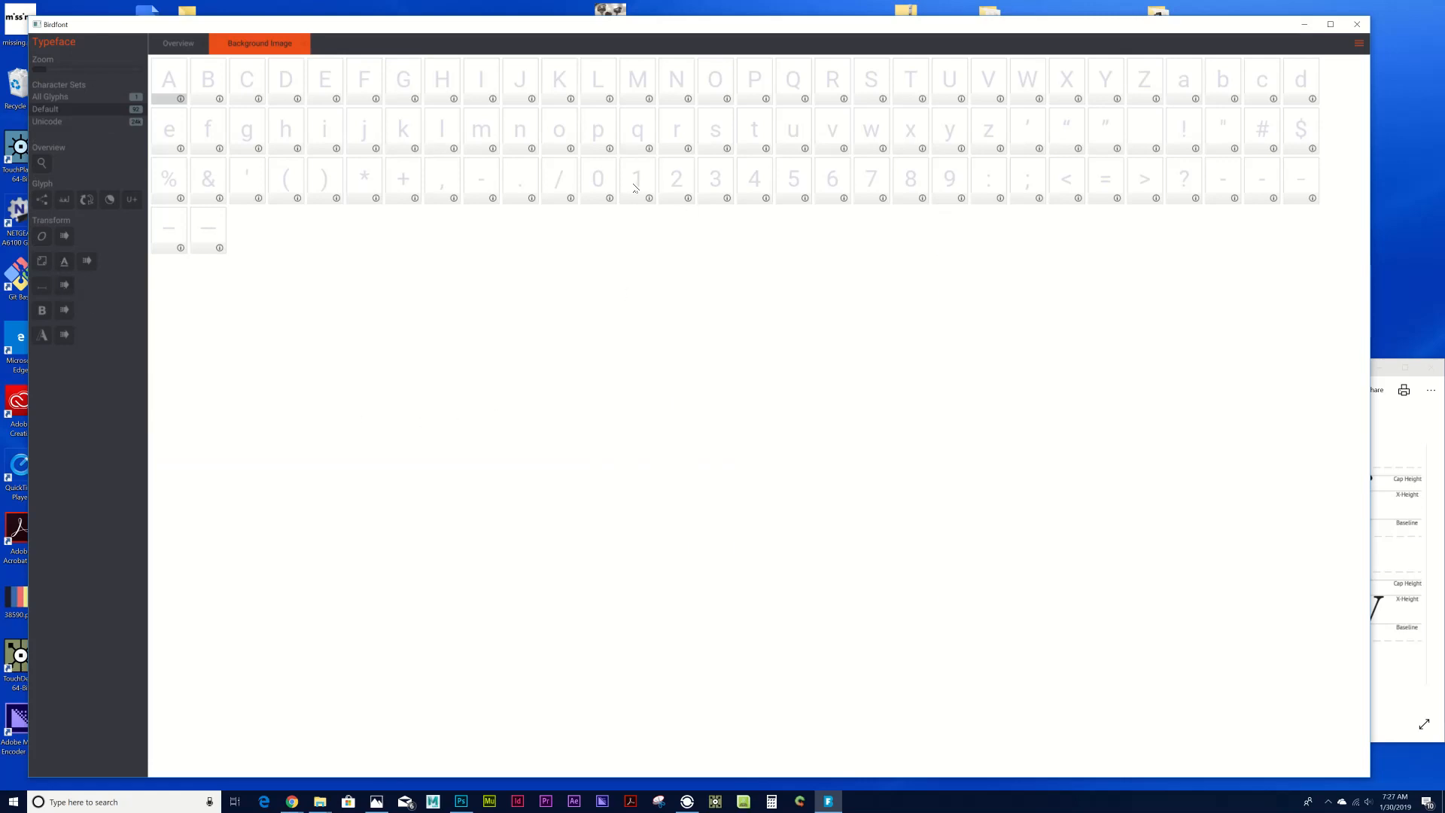
pyautogui.click(73, 99)
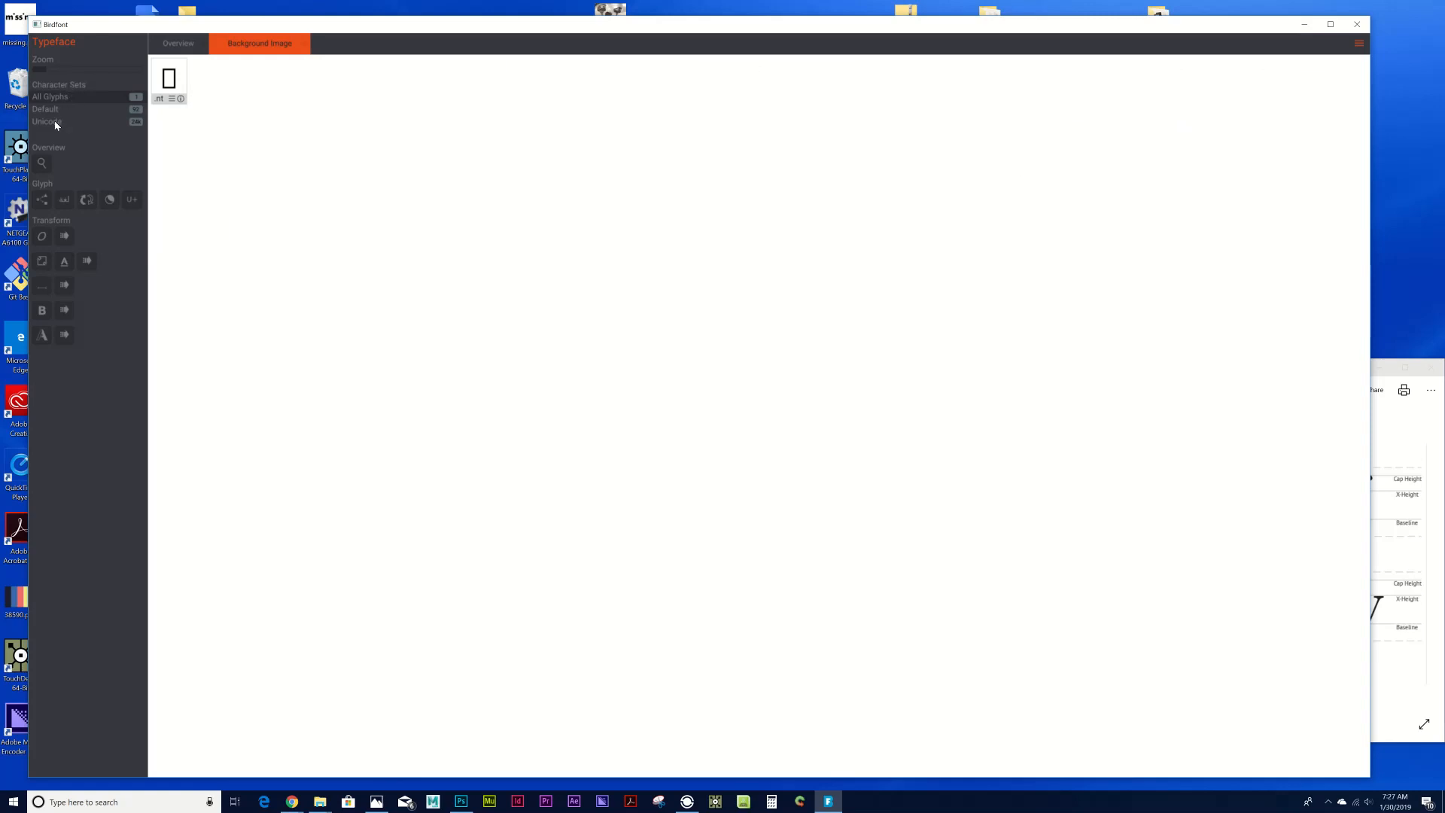
pyautogui.click(54, 123)
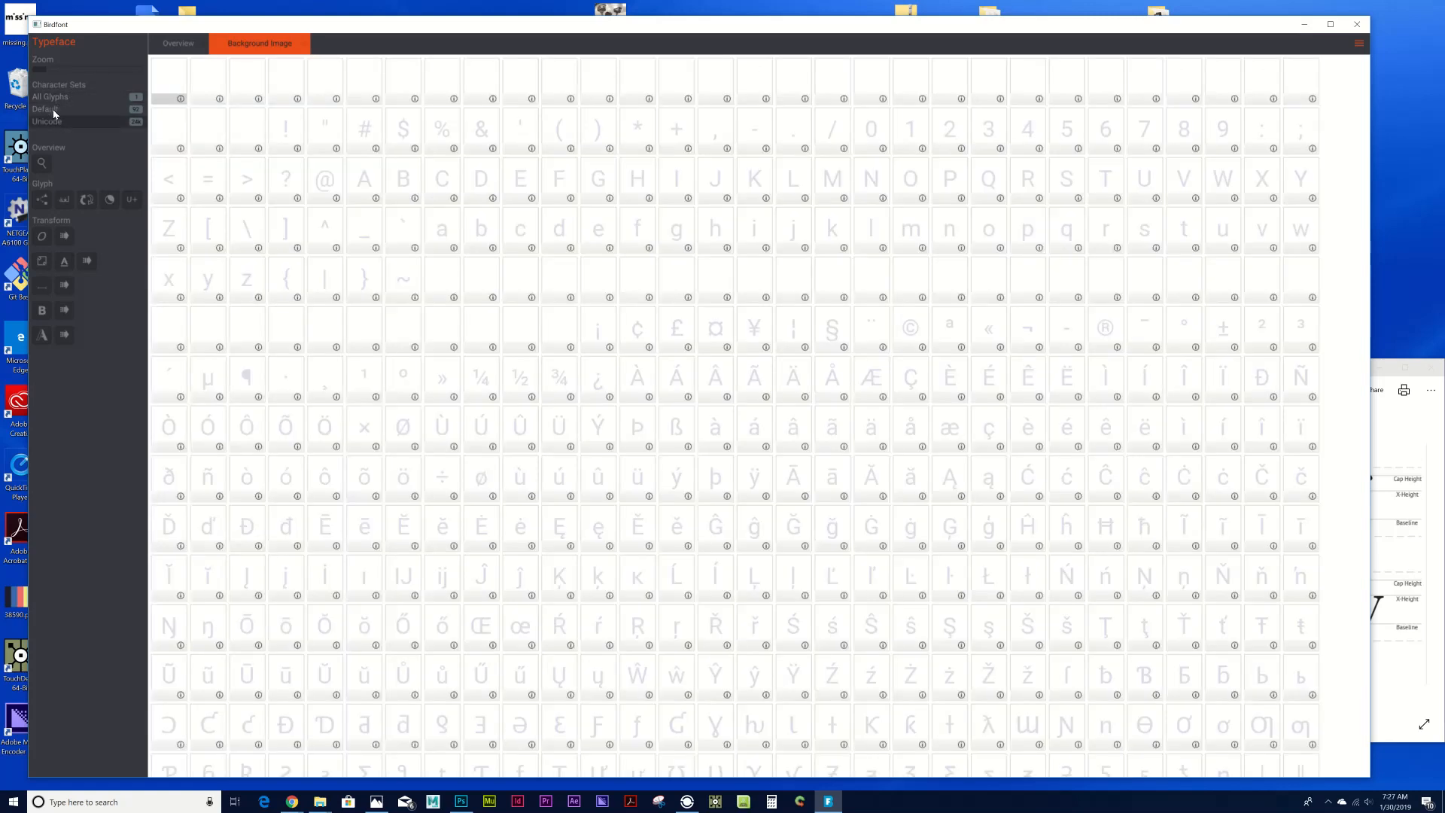
pyautogui.click(53, 110)
pyautogui.click(58, 99)
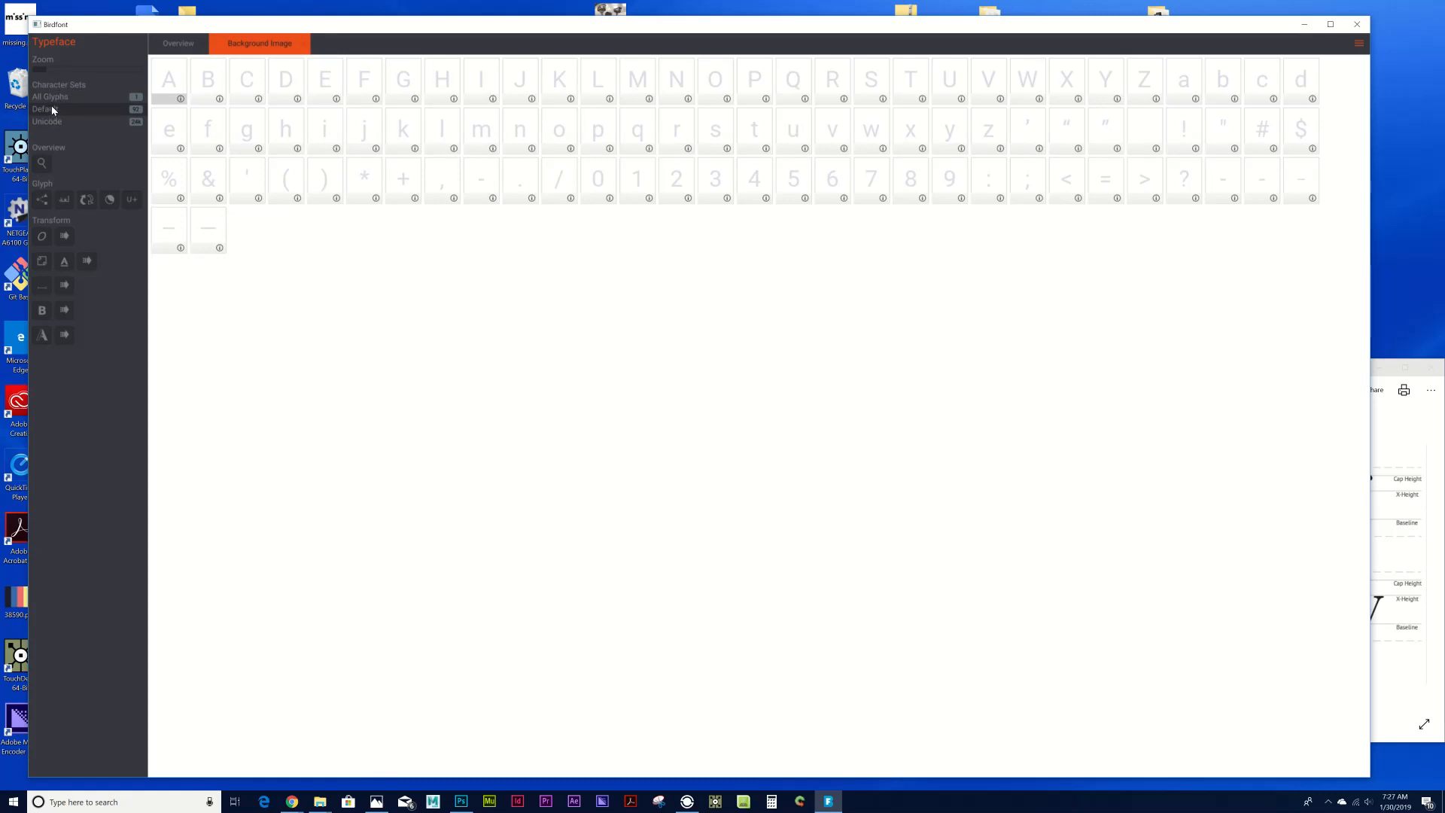
pyautogui.click(52, 111)
pyautogui.click(645, 188)
pyautogui.doubleClick(637, 187)
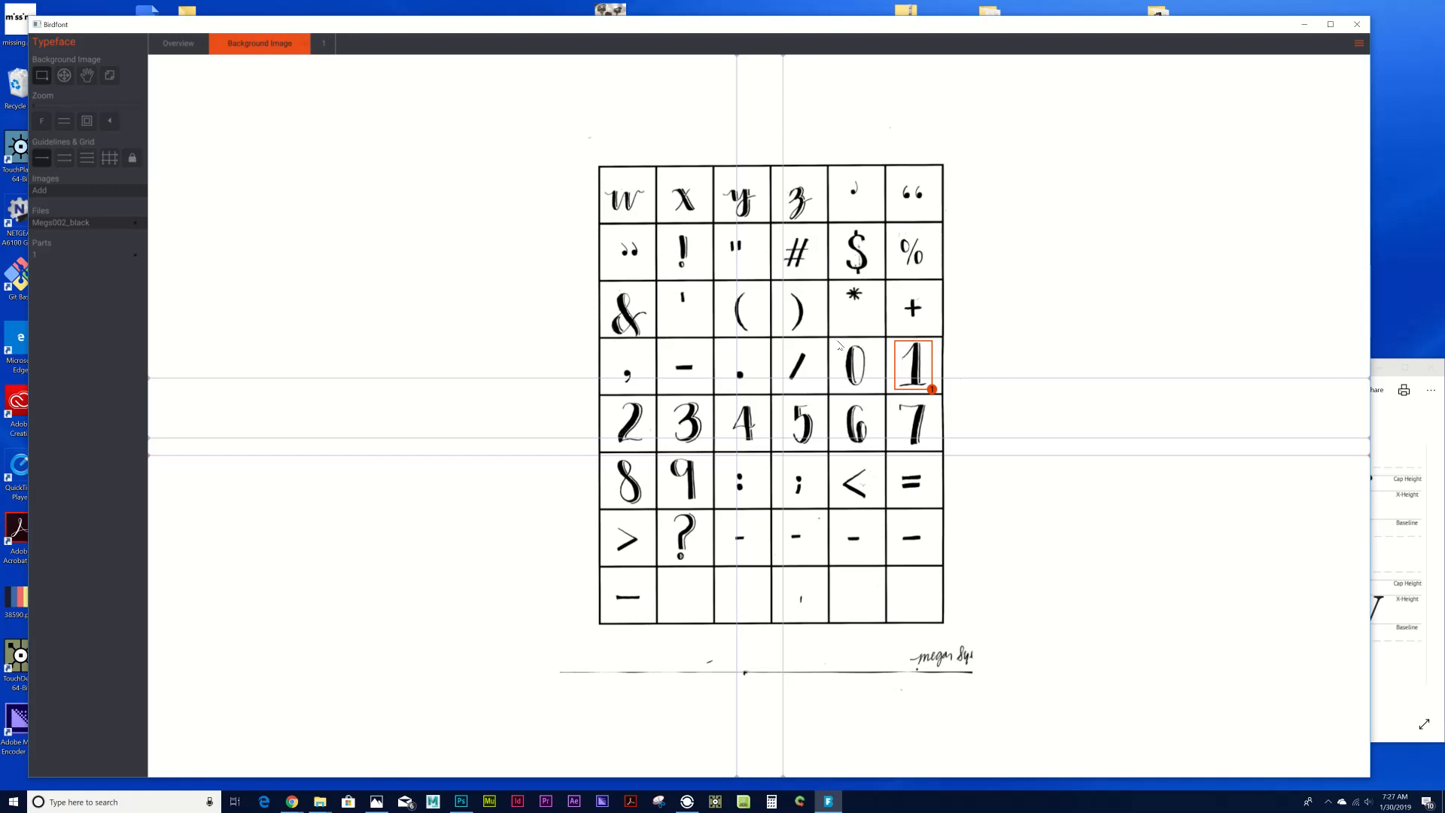
# Mark an image part around the handwritten 0 and assign it to the 0 glyph of the Default character set.
pyautogui.moveTo(838, 341); pyautogui.dragTo(875, 390)
pyautogui.click(54, 256)
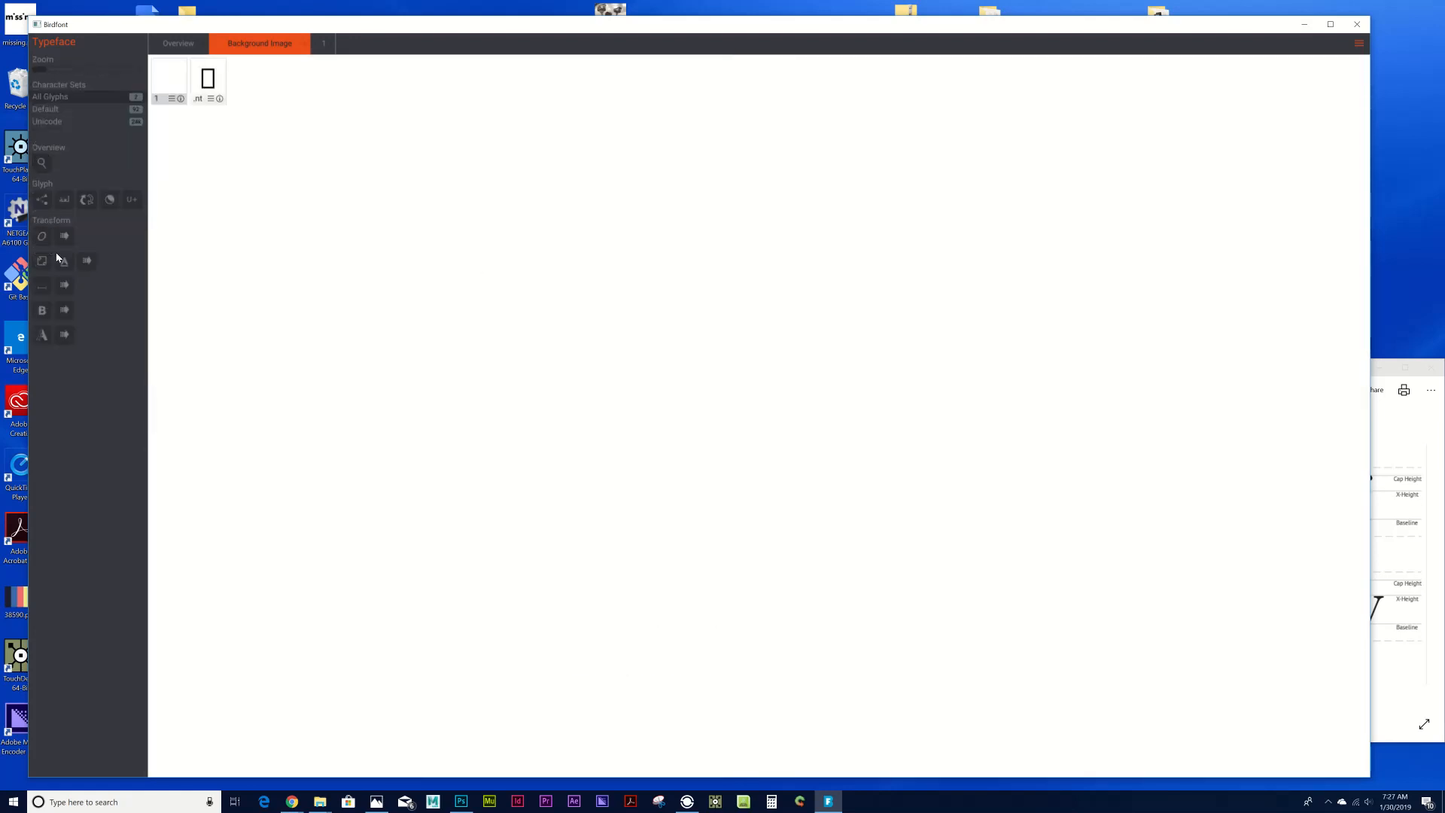
pyautogui.click(186, 45)
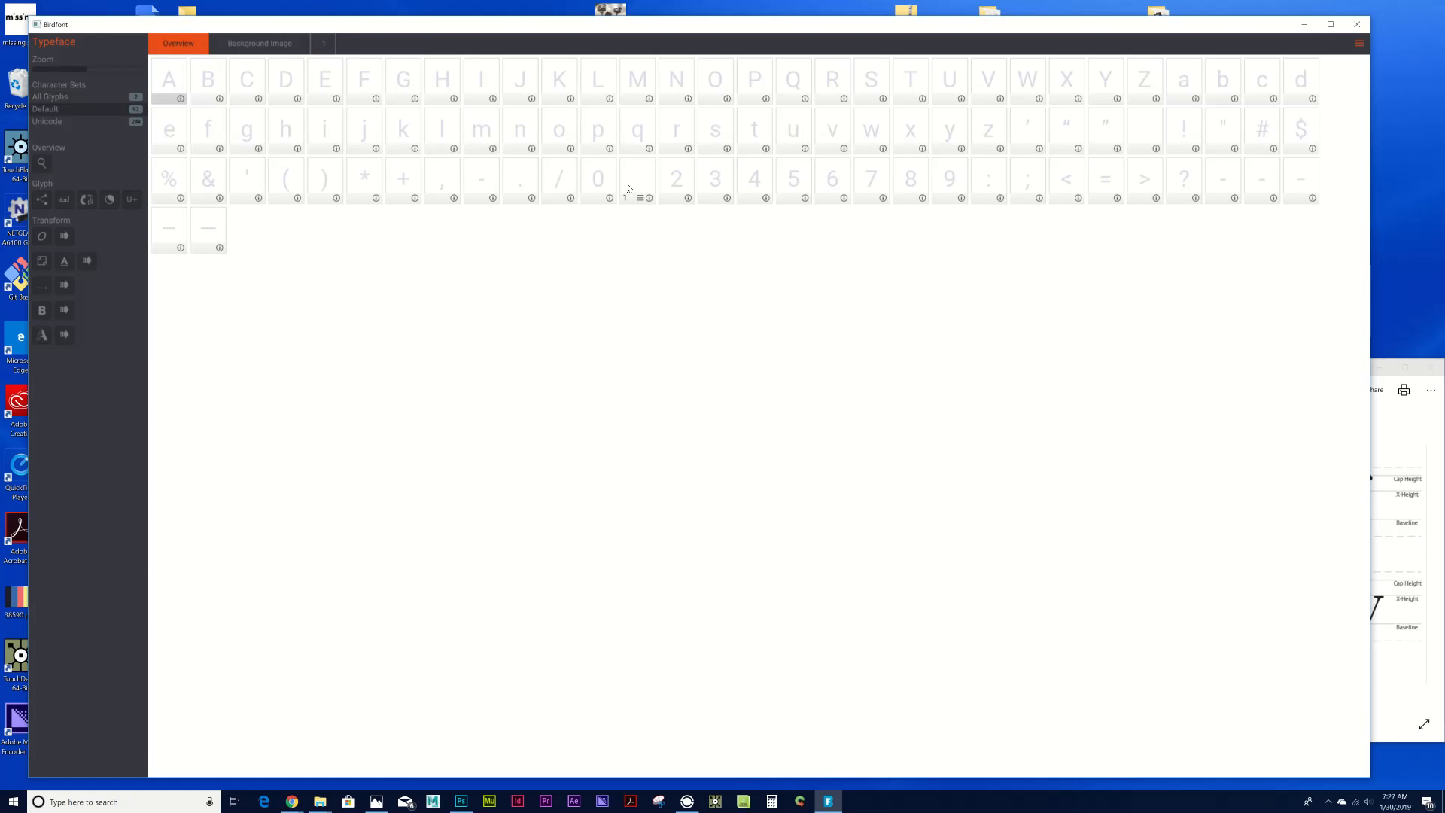
pyautogui.doubleClick(599, 188)
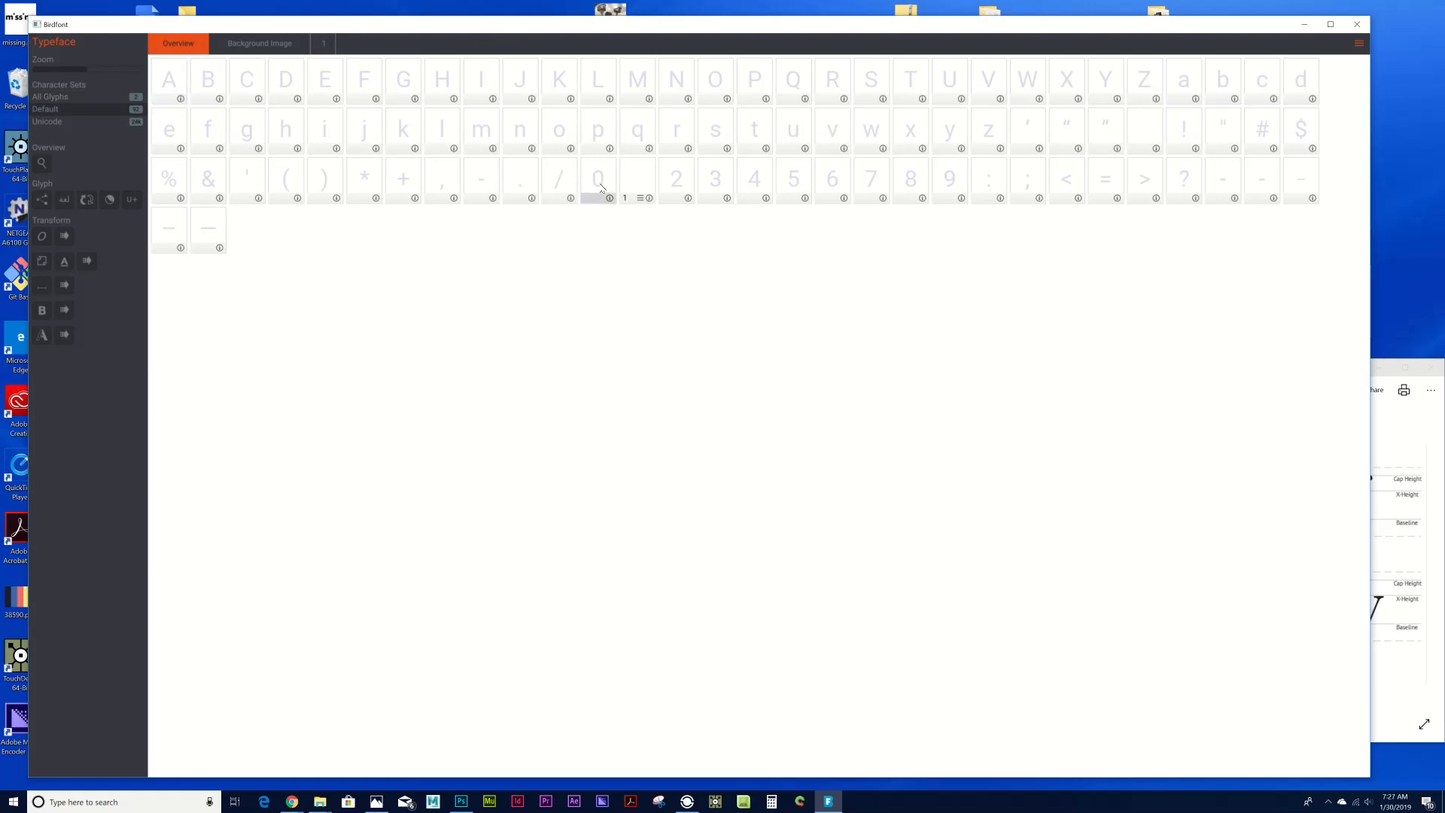
pyautogui.click(187, 48)
pyautogui.click(296, 47)
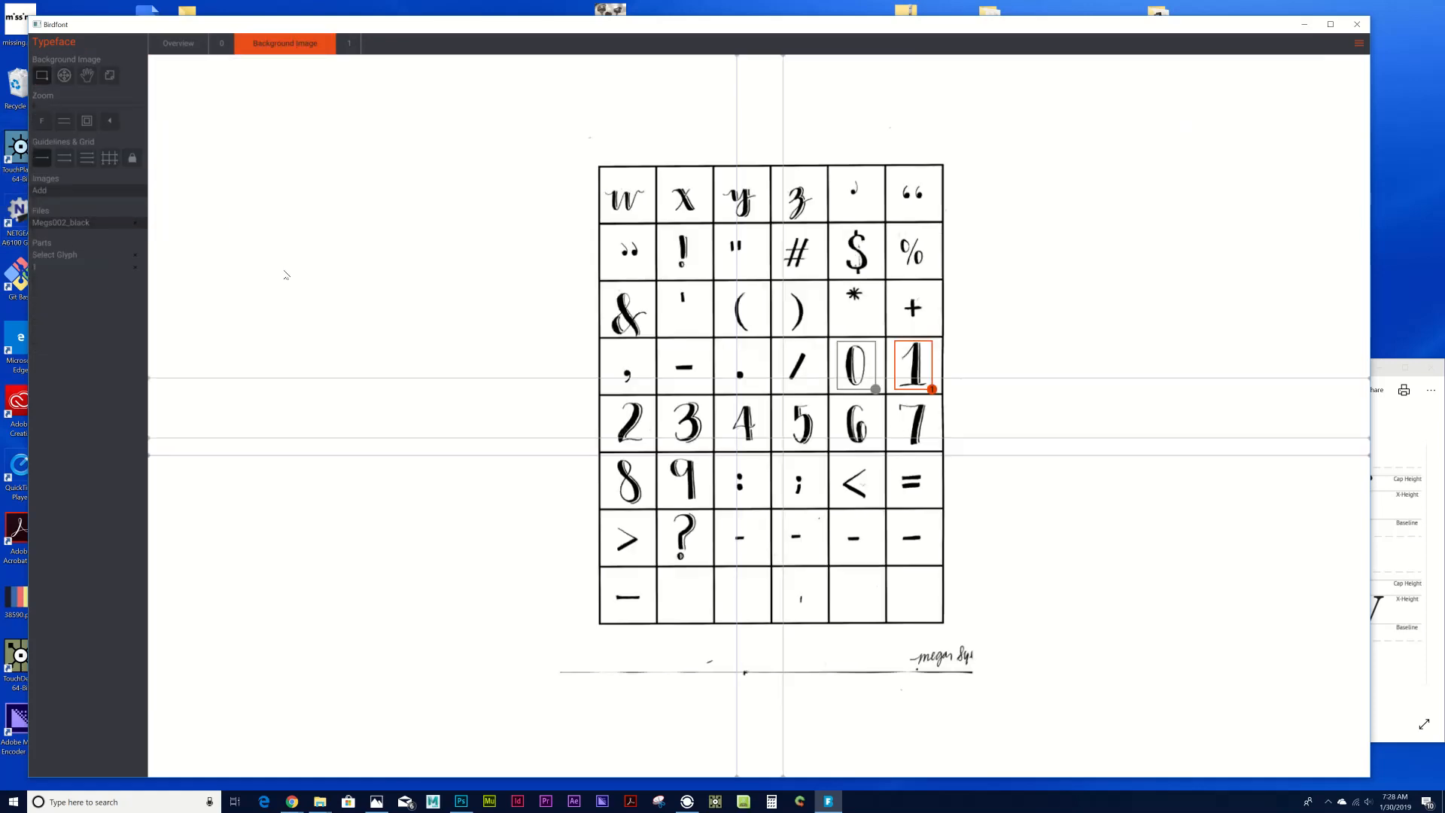
pyautogui.click(52, 255)
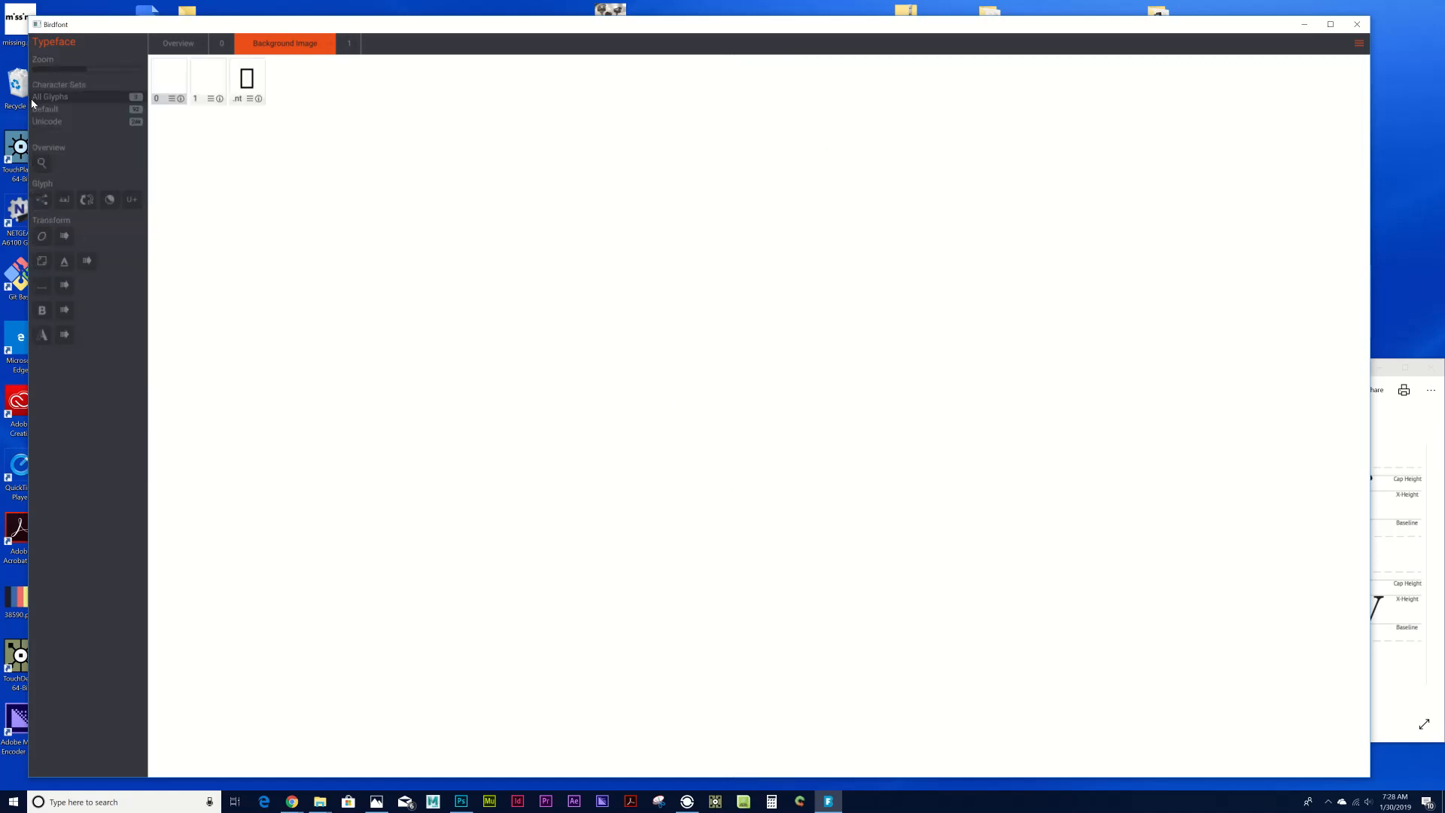
pyautogui.click(54, 110)
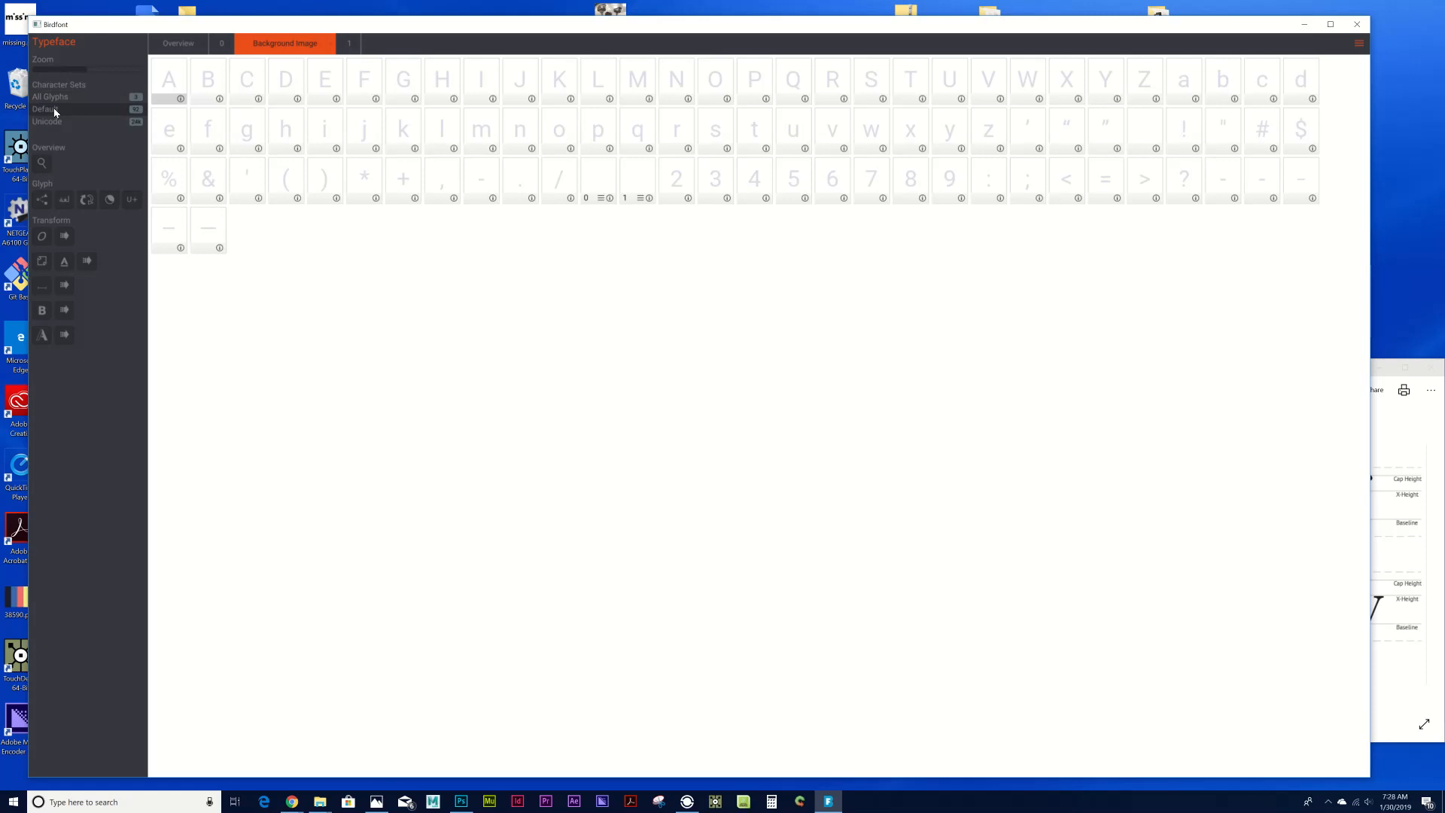
pyautogui.click(603, 181)
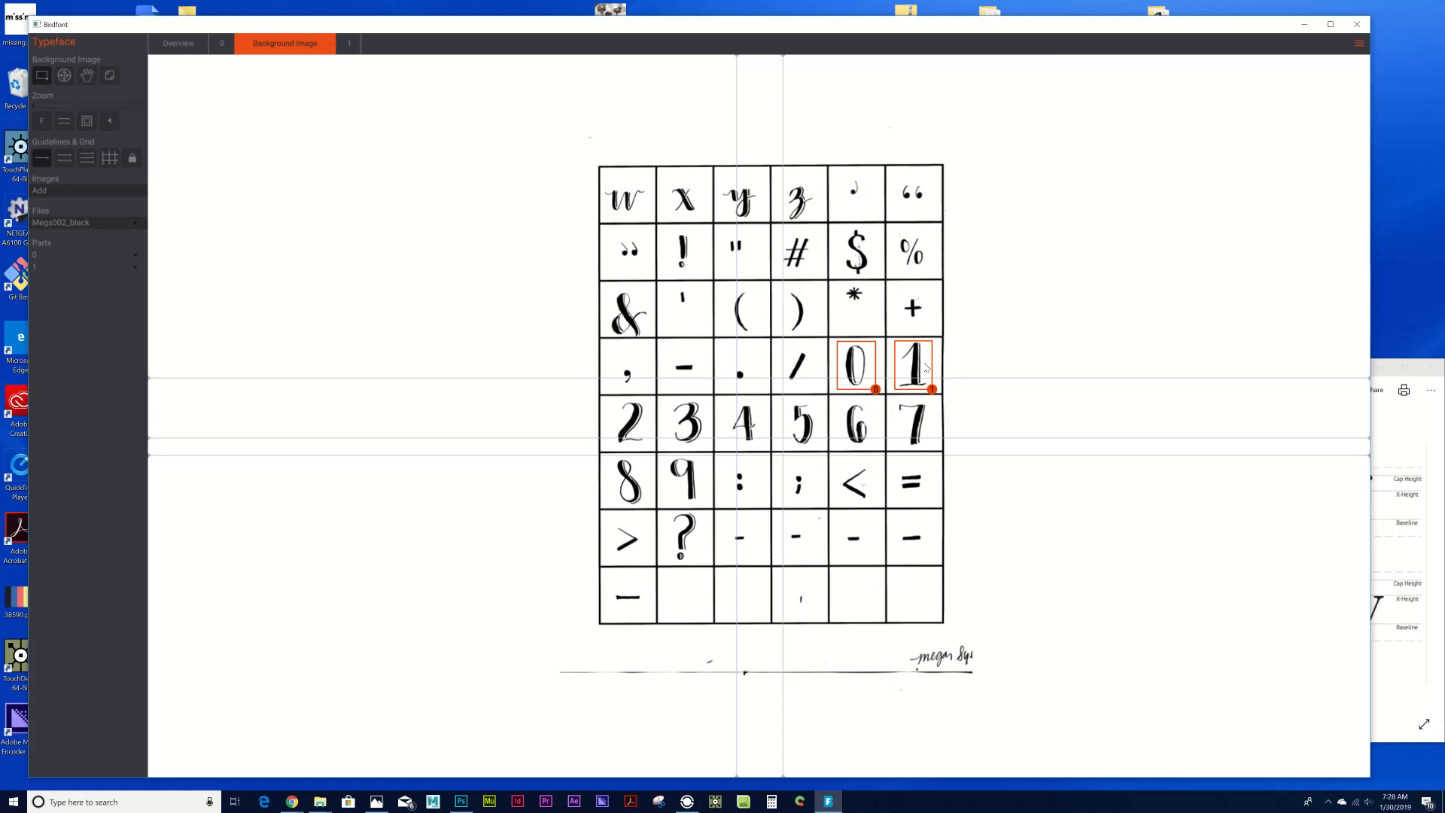
# Open the 1 glyph from the glyph overview for editing.
pyautogui.click(351, 49)
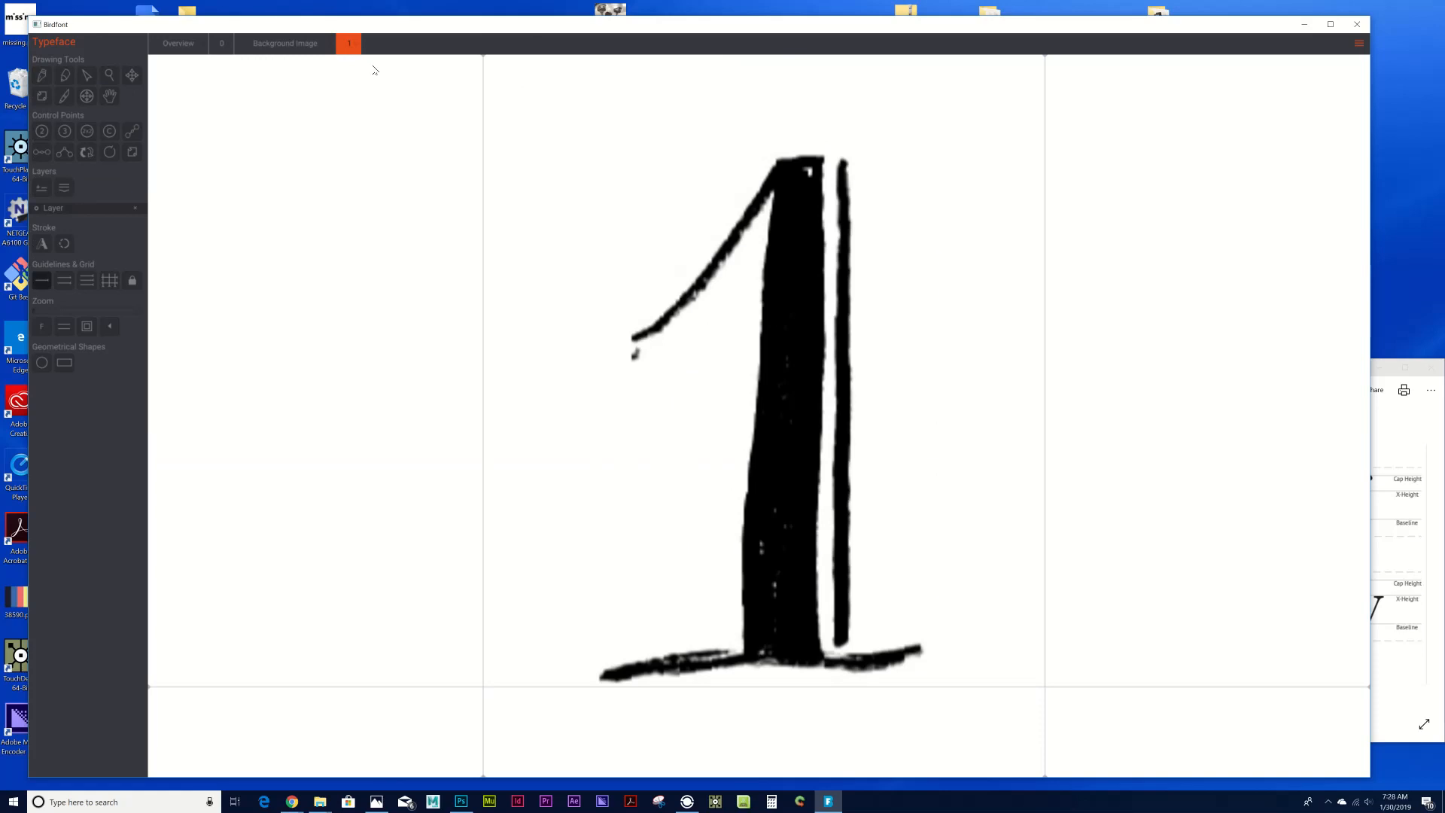
pyautogui.click(184, 47)
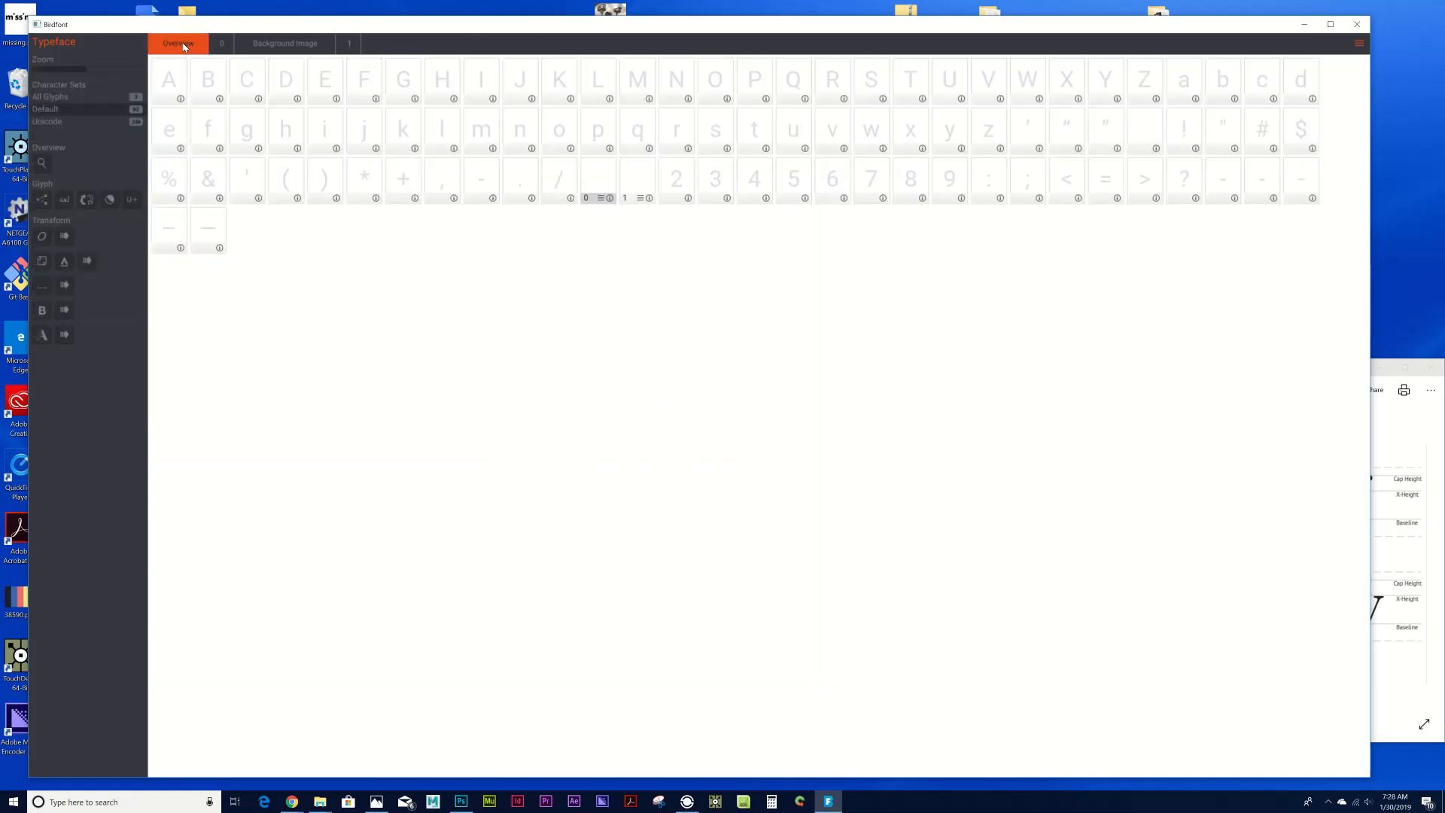
pyautogui.doubleClick(636, 180)
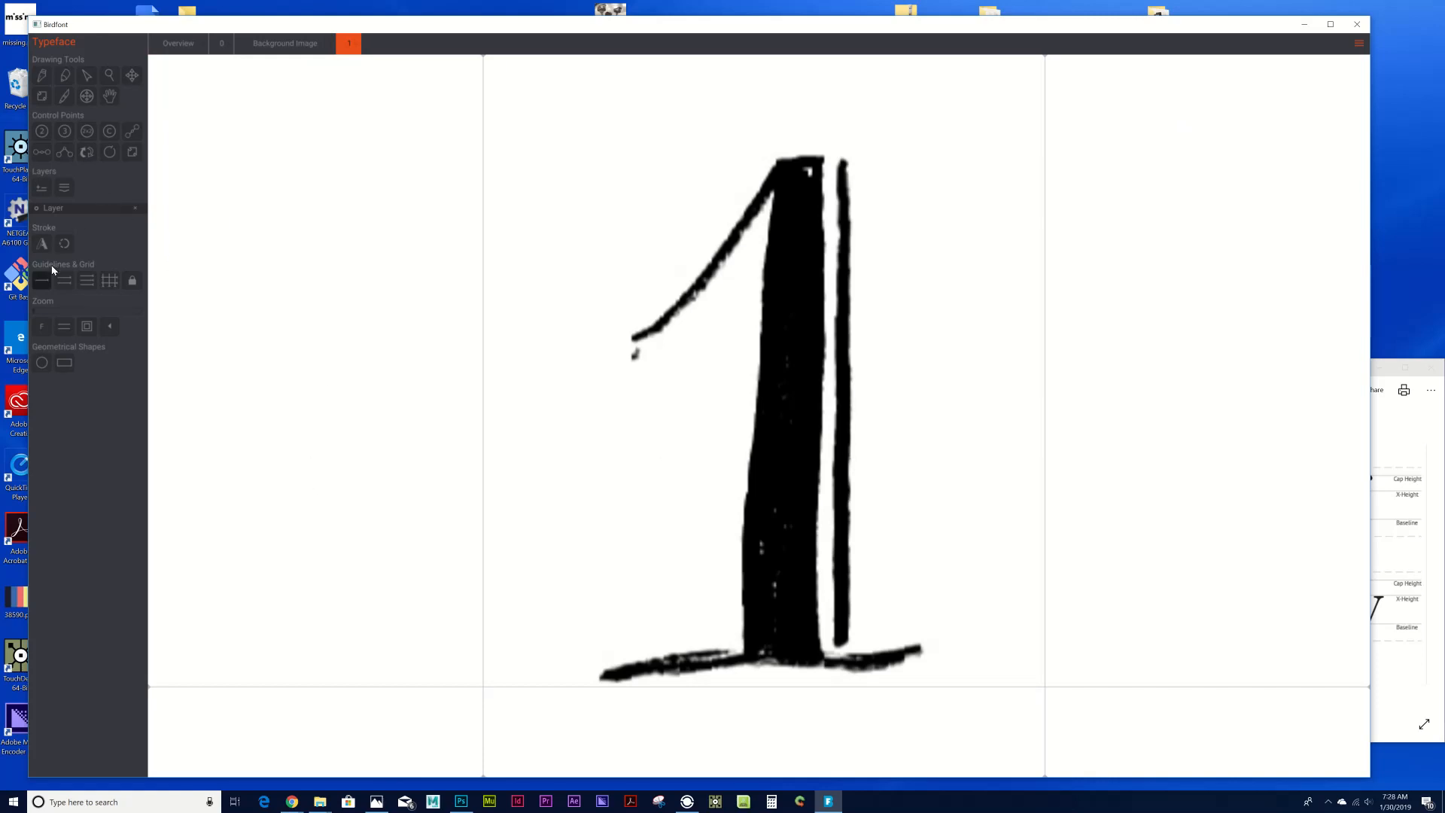
# Show the additional guidelines around the 1 and lower the dashed x-height line to about midway between the baseline and the cap-height line.
pyautogui.click(87, 97)
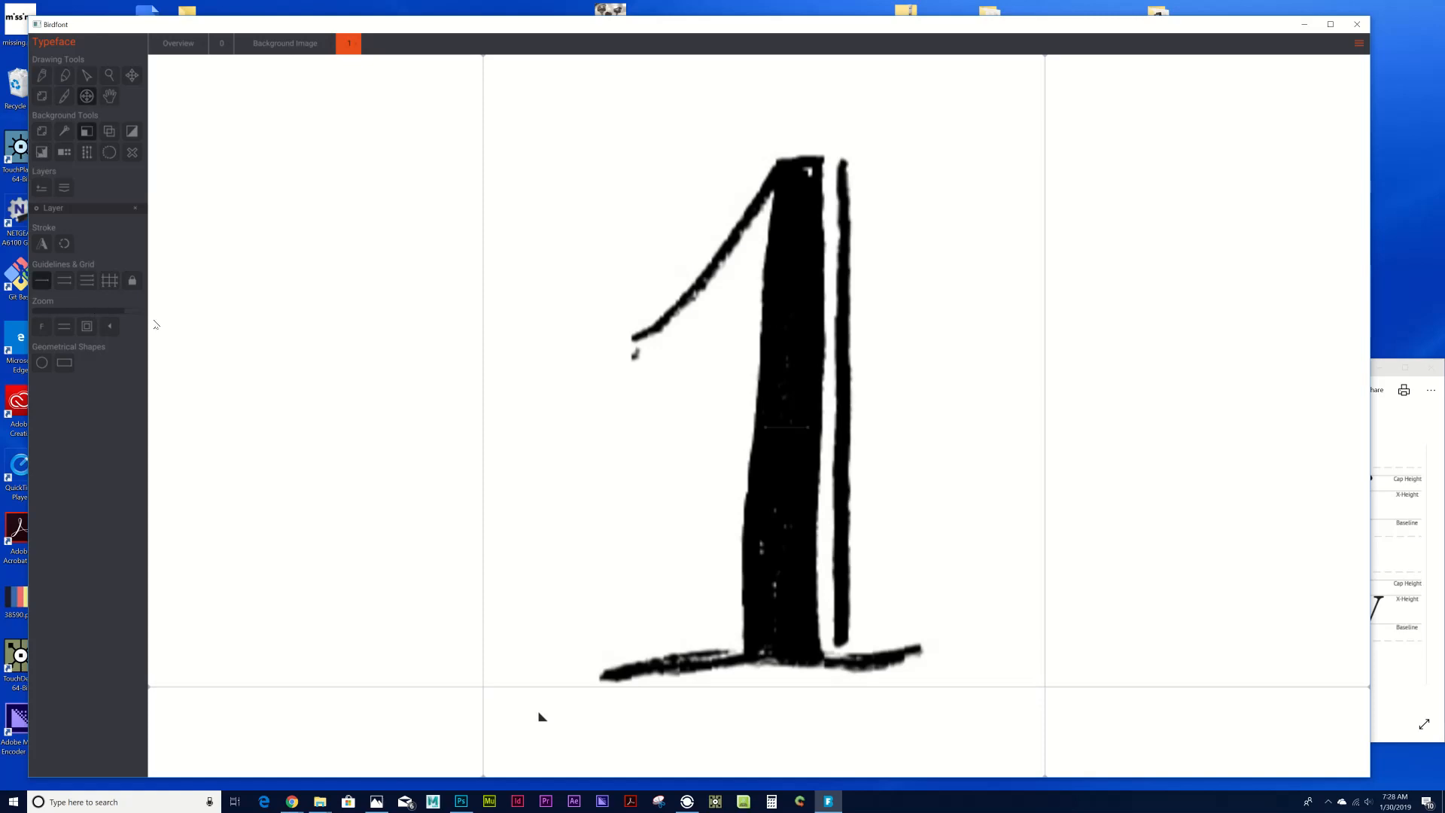
pyautogui.click(87, 75)
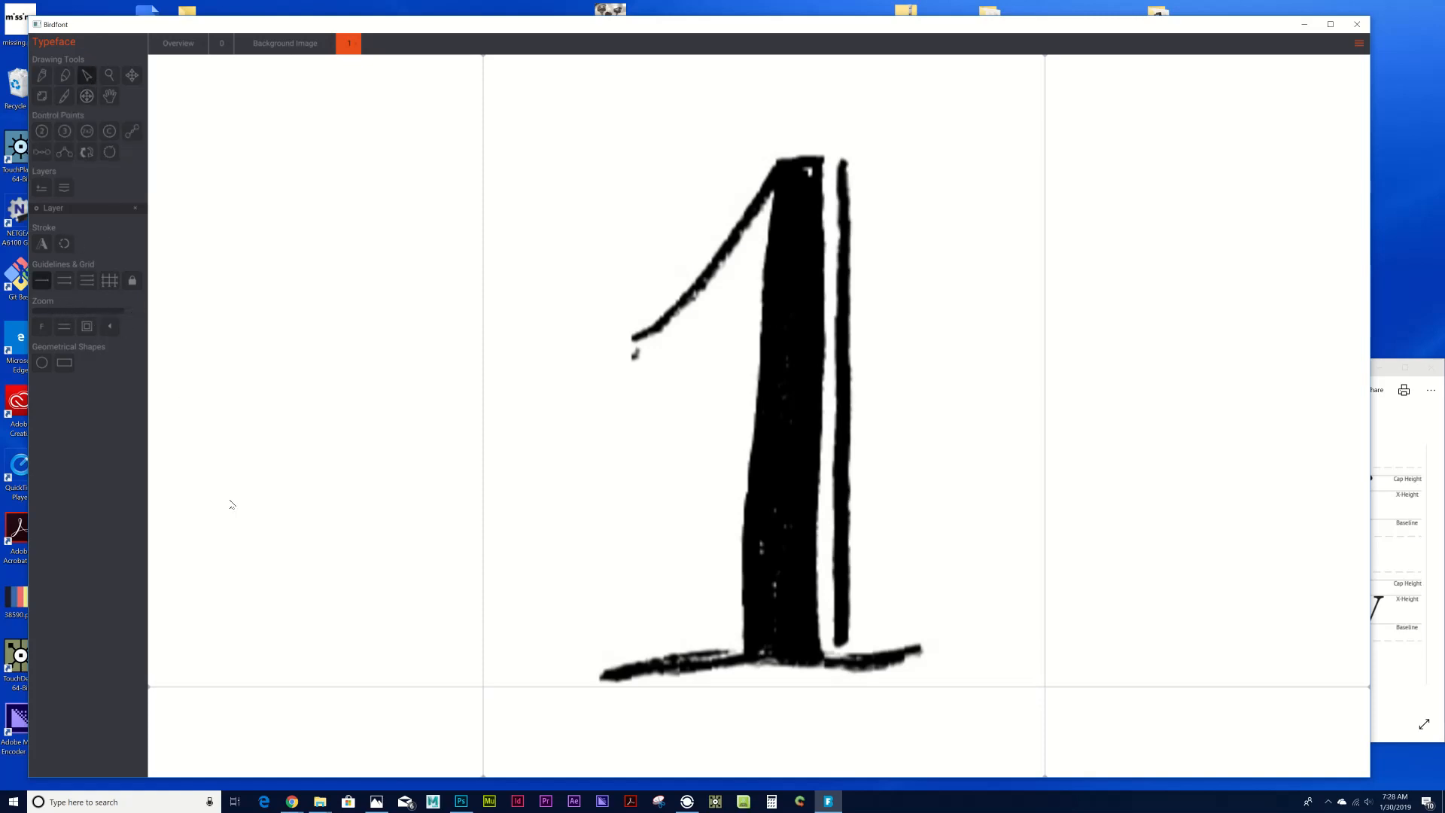
pyautogui.scroll(-2, 686, 429)
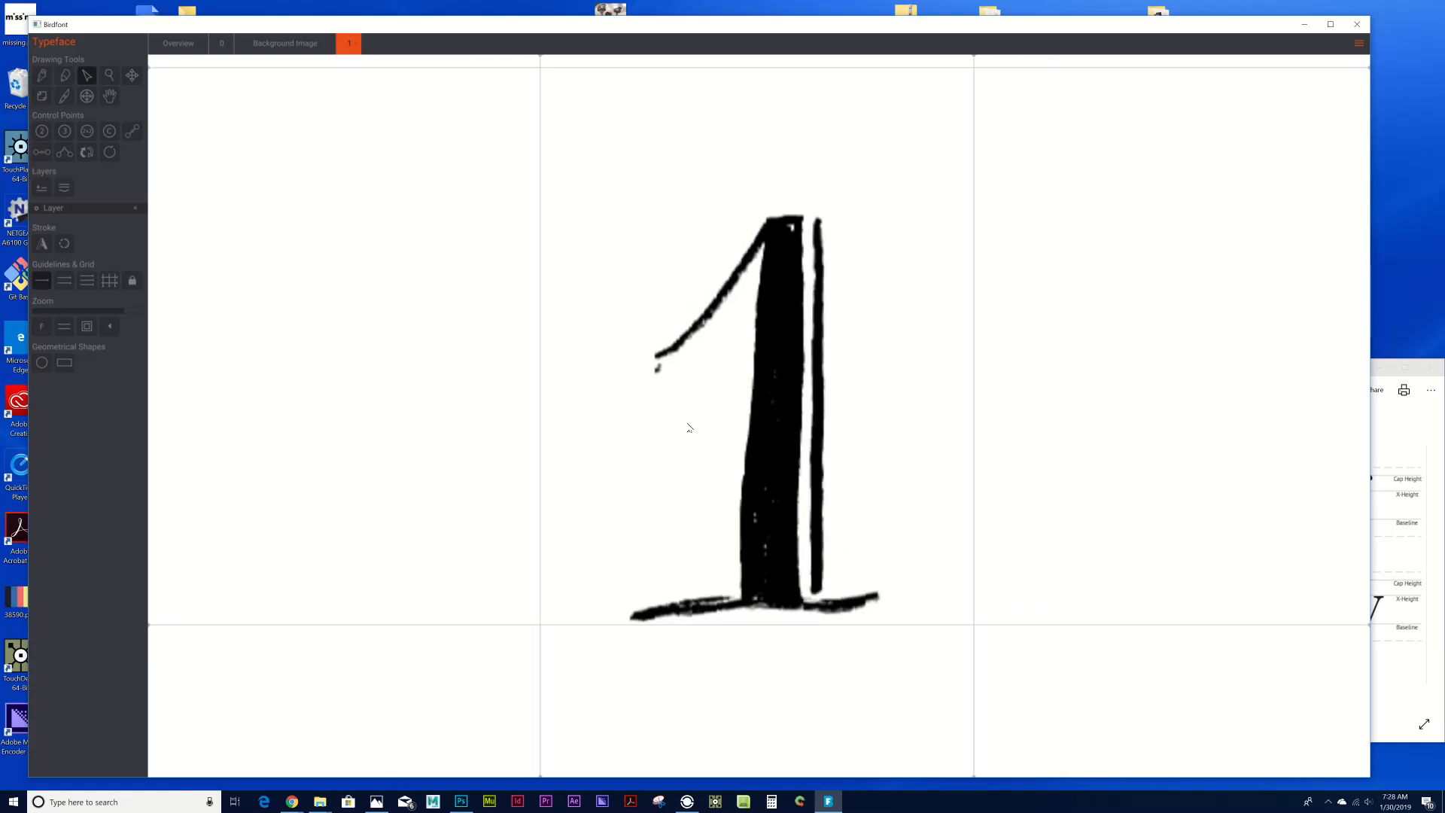
pyautogui.scroll(-4, 691, 427)
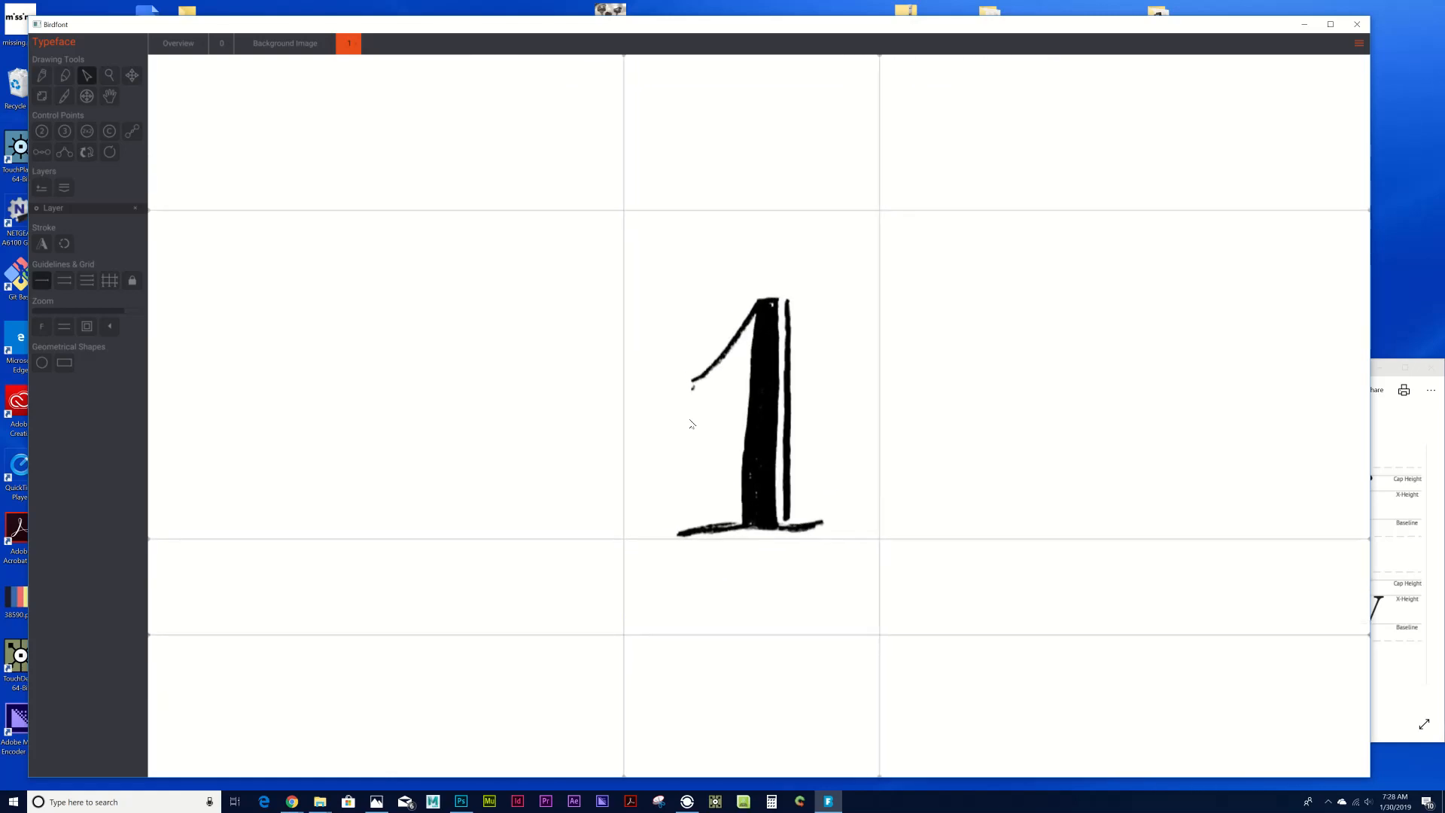
pyautogui.scroll(-2, 657, 385)
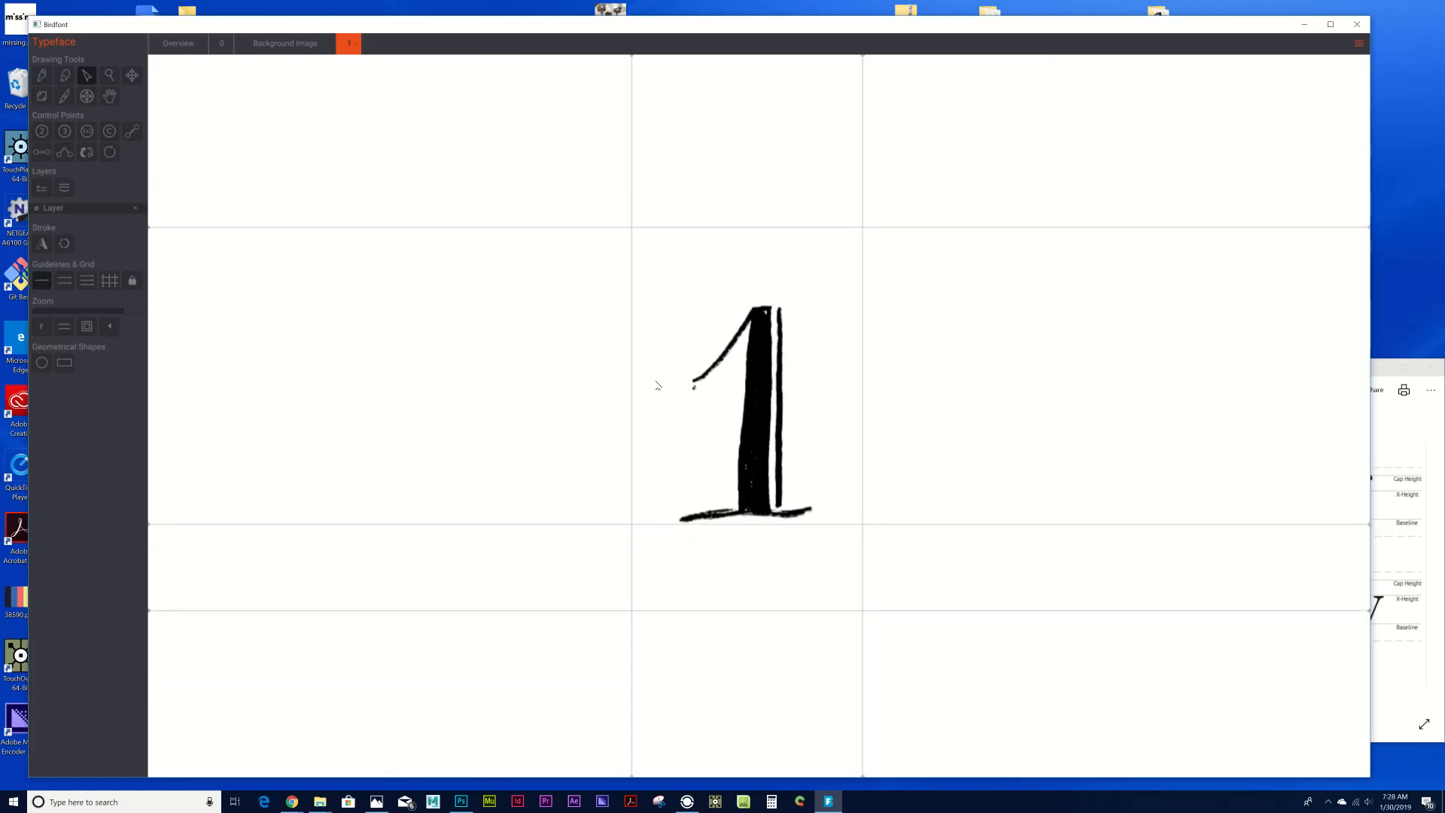
pyautogui.scroll(-2, 678, 352)
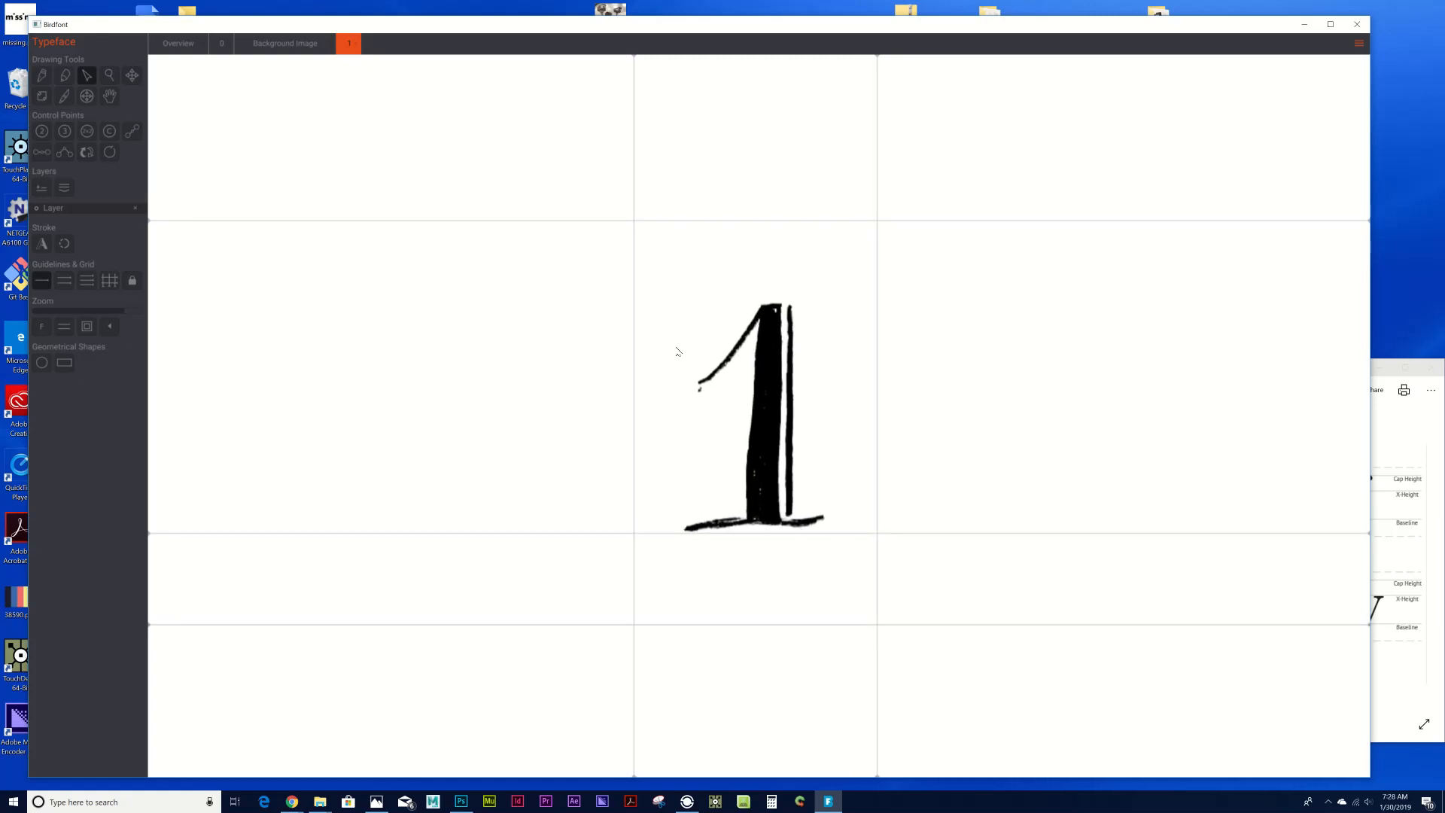
pyautogui.moveTo(76, 310)
pyautogui.mouseDown()
pyautogui.moveTo(116, 314)
pyautogui.moveTo(43, 310)
pyautogui.moveTo(93, 312)
pyautogui.moveTo(63, 325)
pyautogui.moveTo(76, 316)
pyautogui.mouseUp()
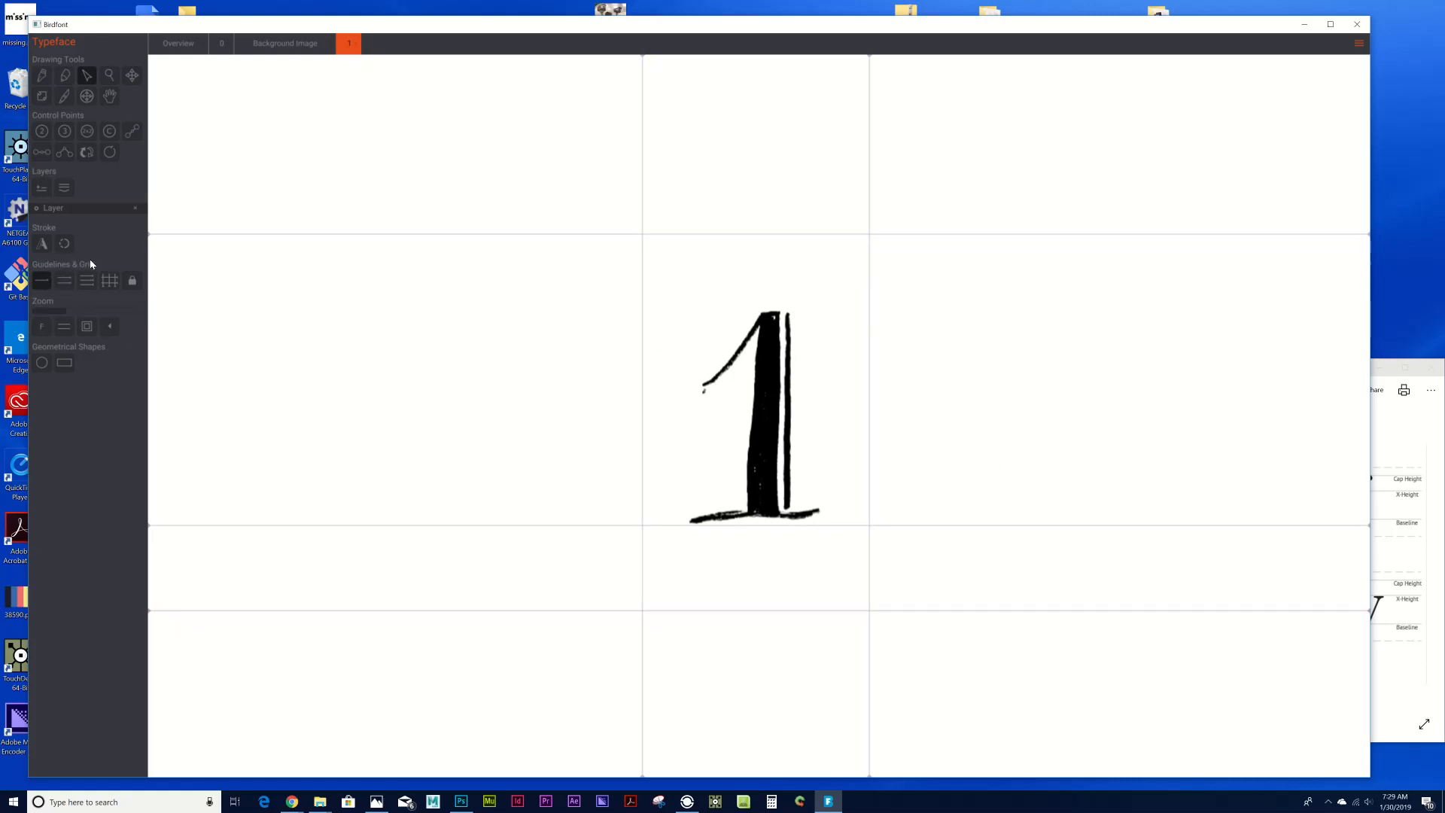
pyautogui.click(64, 284)
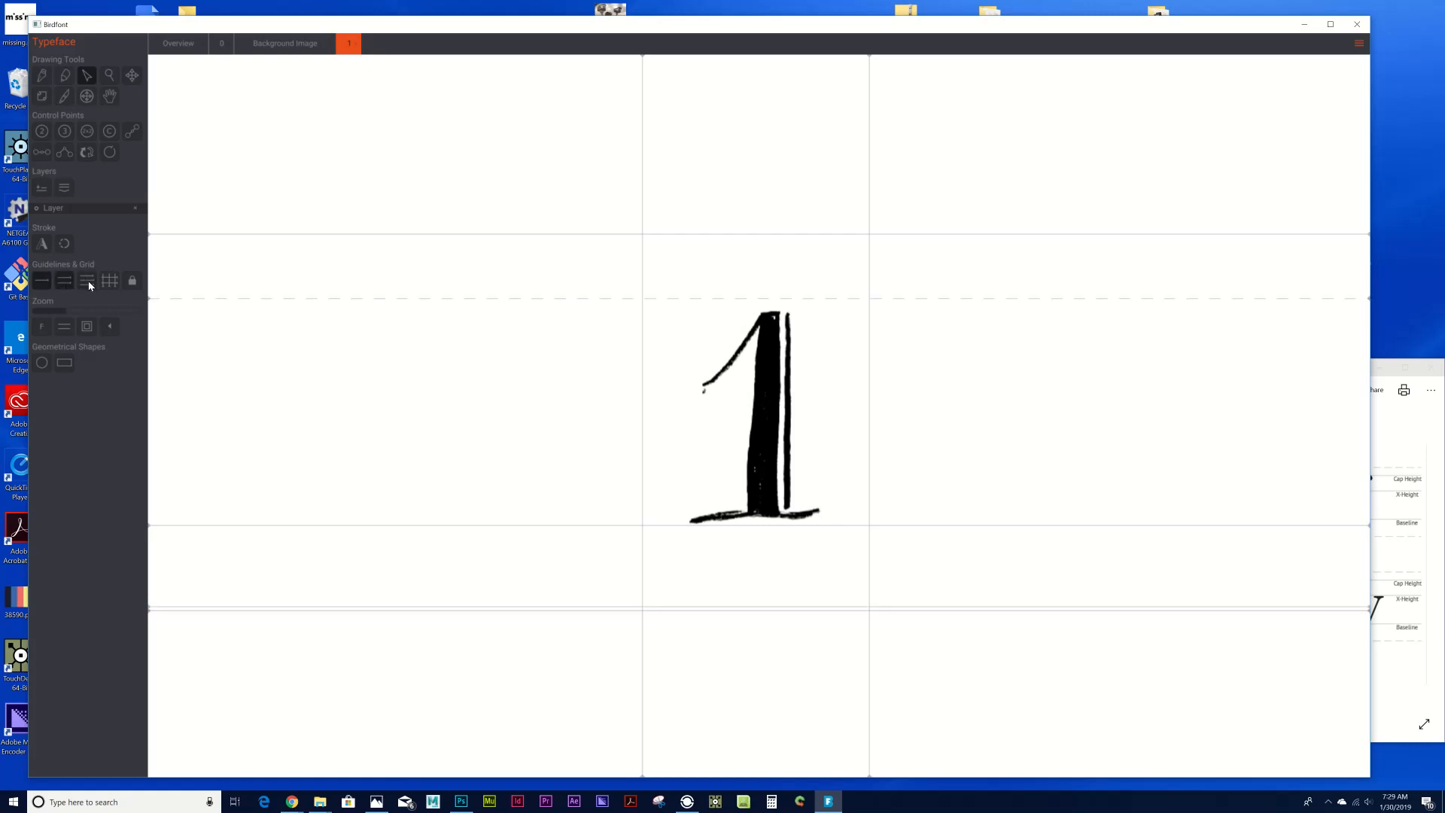
pyautogui.click(88, 284)
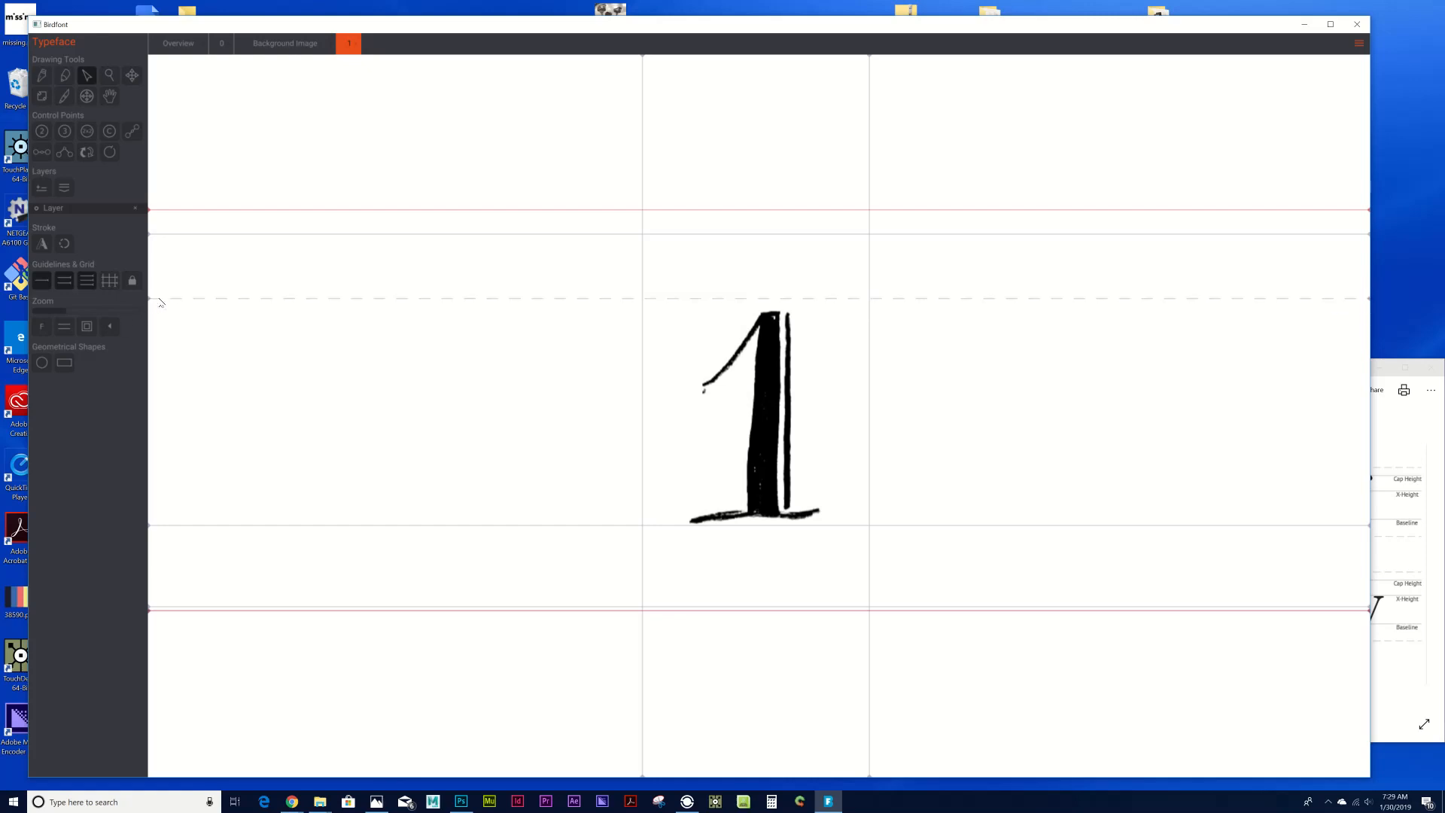
pyautogui.moveTo(153, 300); pyautogui.dragTo(177, 383)
# Enlarge and reposition the background image so the 1 stands on the baseline and reaches up to the cap-height guideline.
pyautogui.click(88, 98)
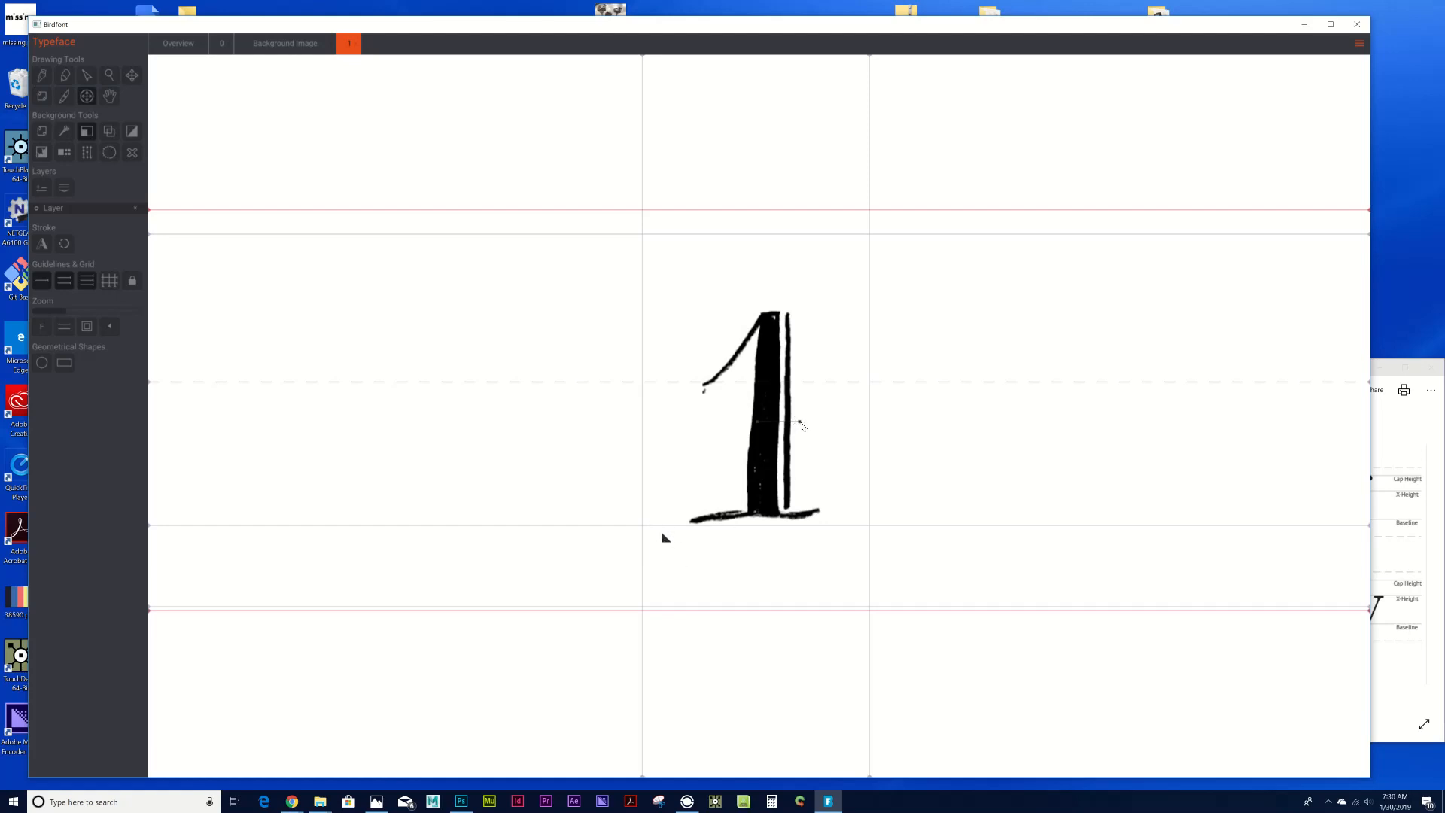
pyautogui.moveTo(799, 426); pyautogui.dragTo(905, 451)
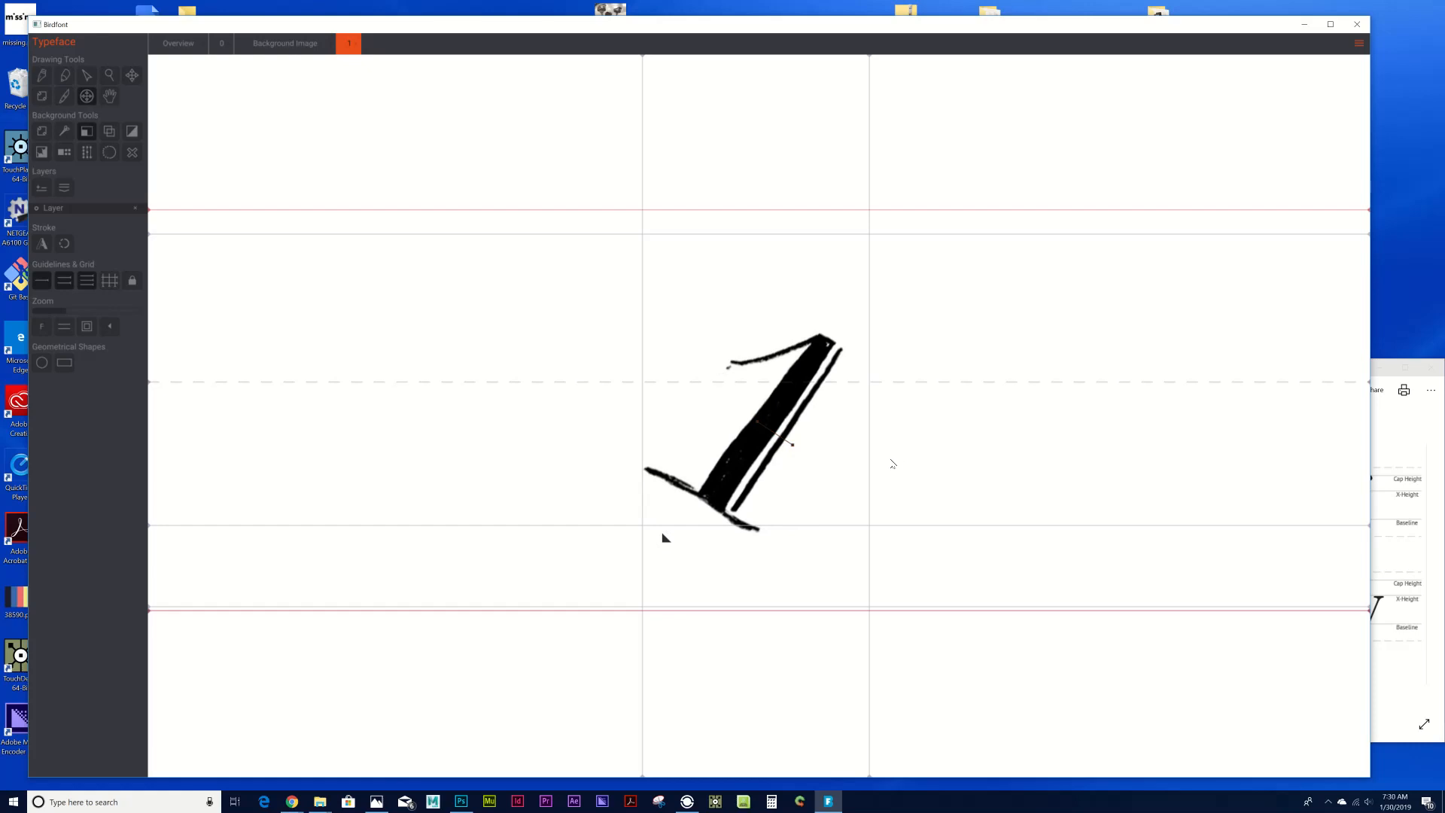
pyautogui.hotkey('ctrl', 'z')
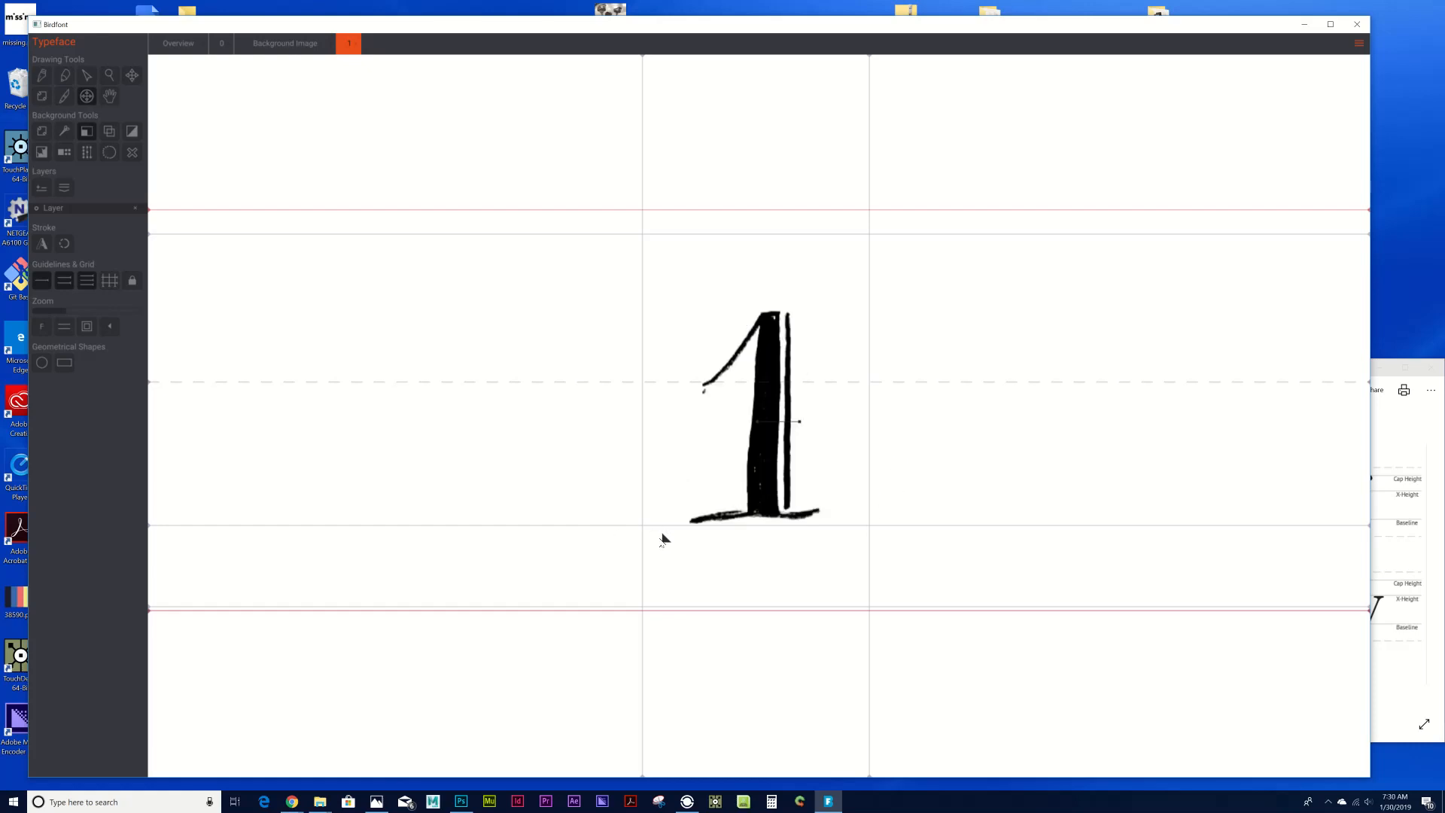
pyautogui.moveTo(664, 539); pyautogui.dragTo(612, 658)
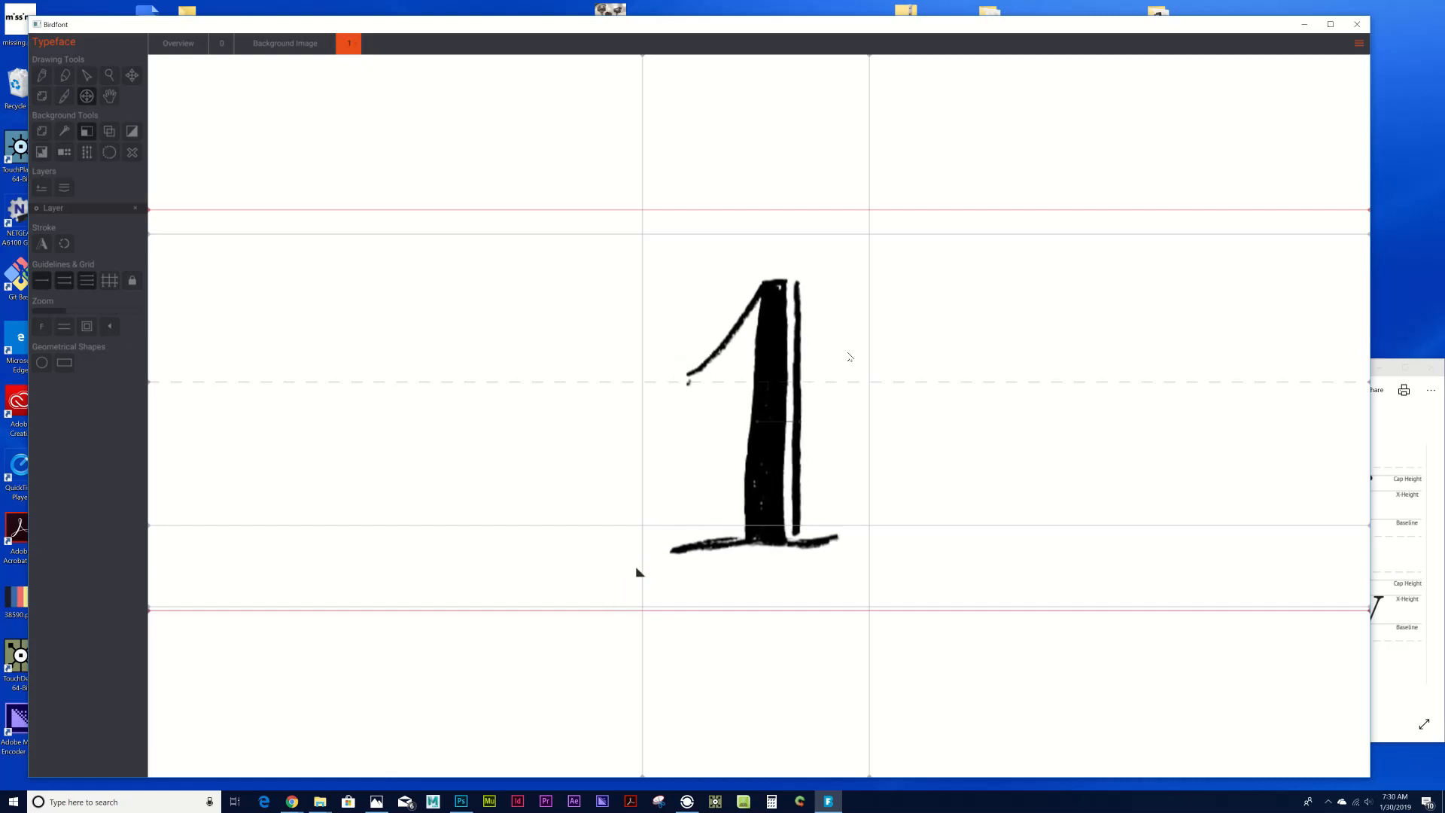
pyautogui.moveTo(770, 479); pyautogui.dragTo(773, 450)
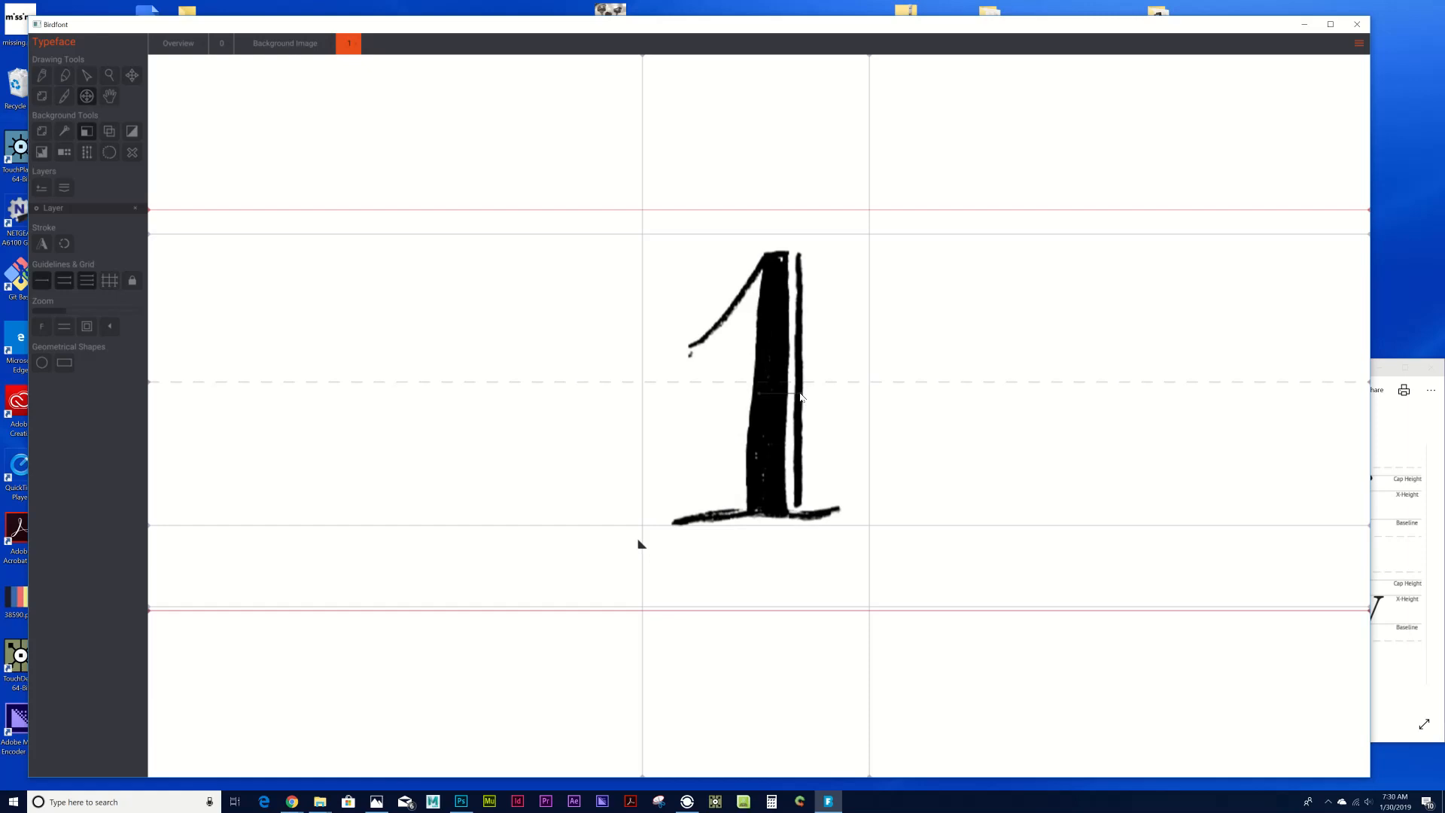
pyautogui.moveTo(802, 394); pyautogui.dragTo(802, 393)
pyautogui.moveTo(766, 440); pyautogui.dragTo(760, 449)
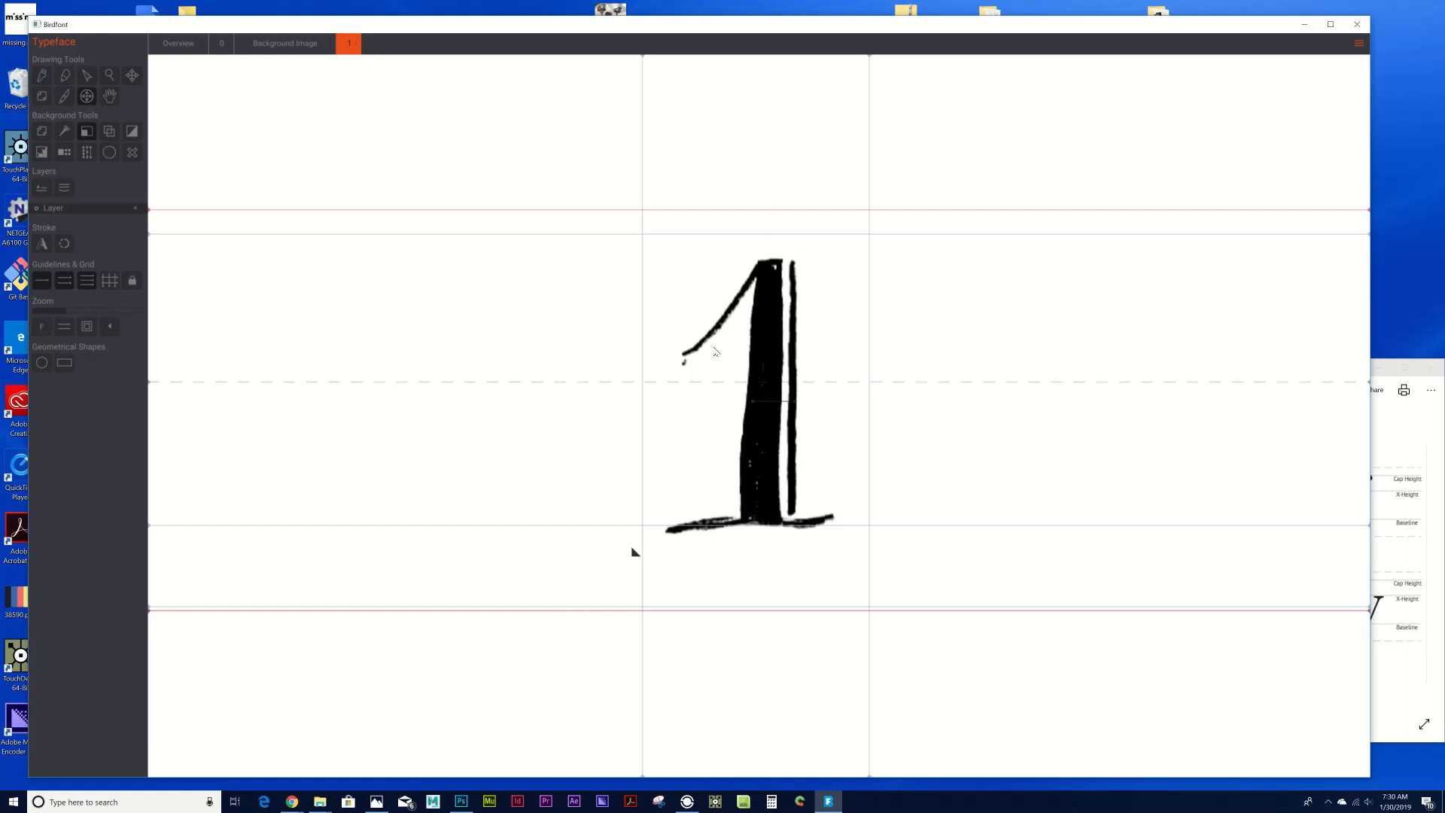
pyautogui.moveTo(634, 553)
pyautogui.mouseDown()
pyautogui.moveTo(606, 575)
pyautogui.moveTo(624, 554)
pyautogui.mouseUp()
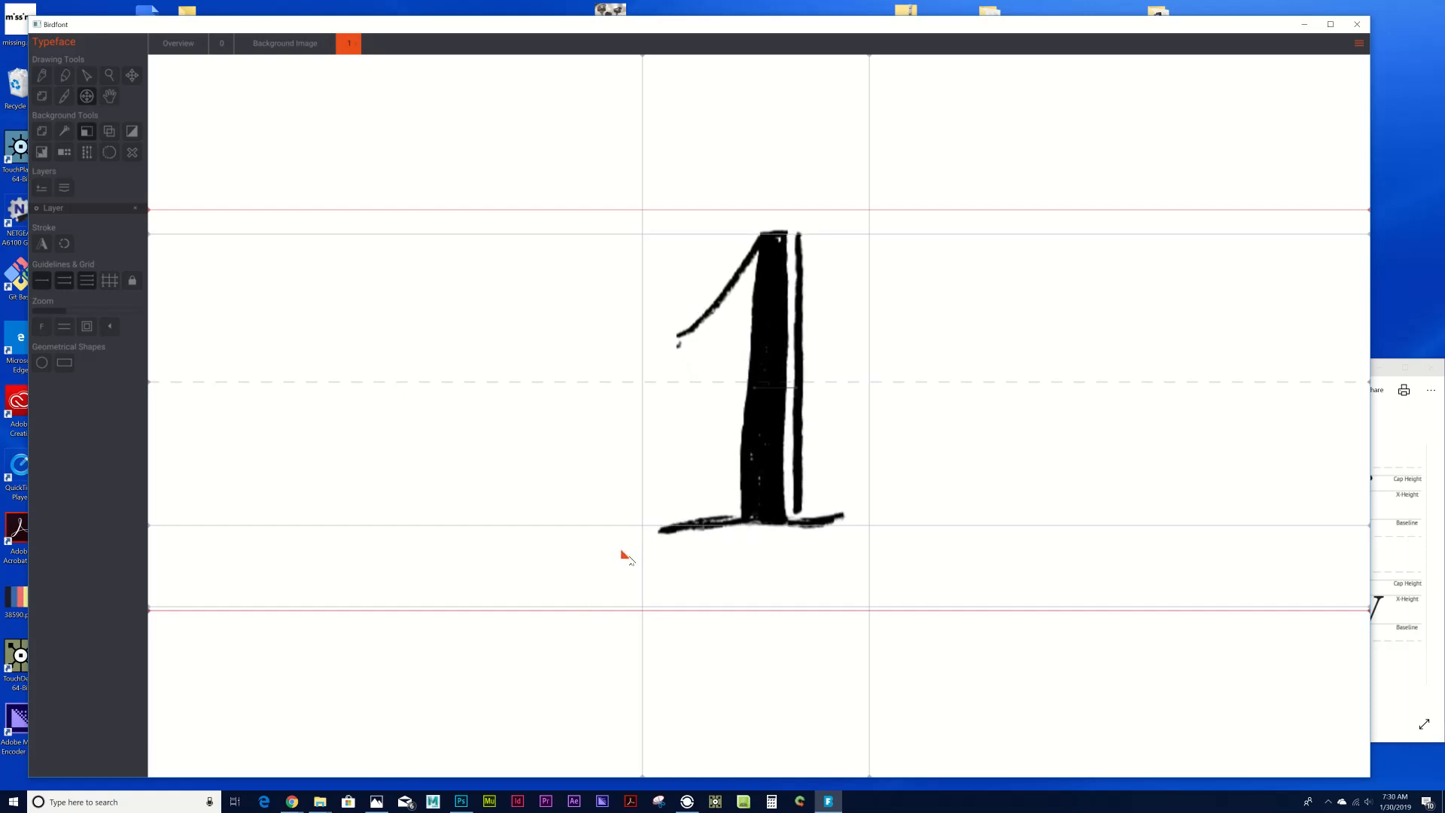
pyautogui.moveTo(797, 441); pyautogui.dragTo(797, 445)
pyautogui.moveTo(624, 559); pyautogui.dragTo(626, 557)
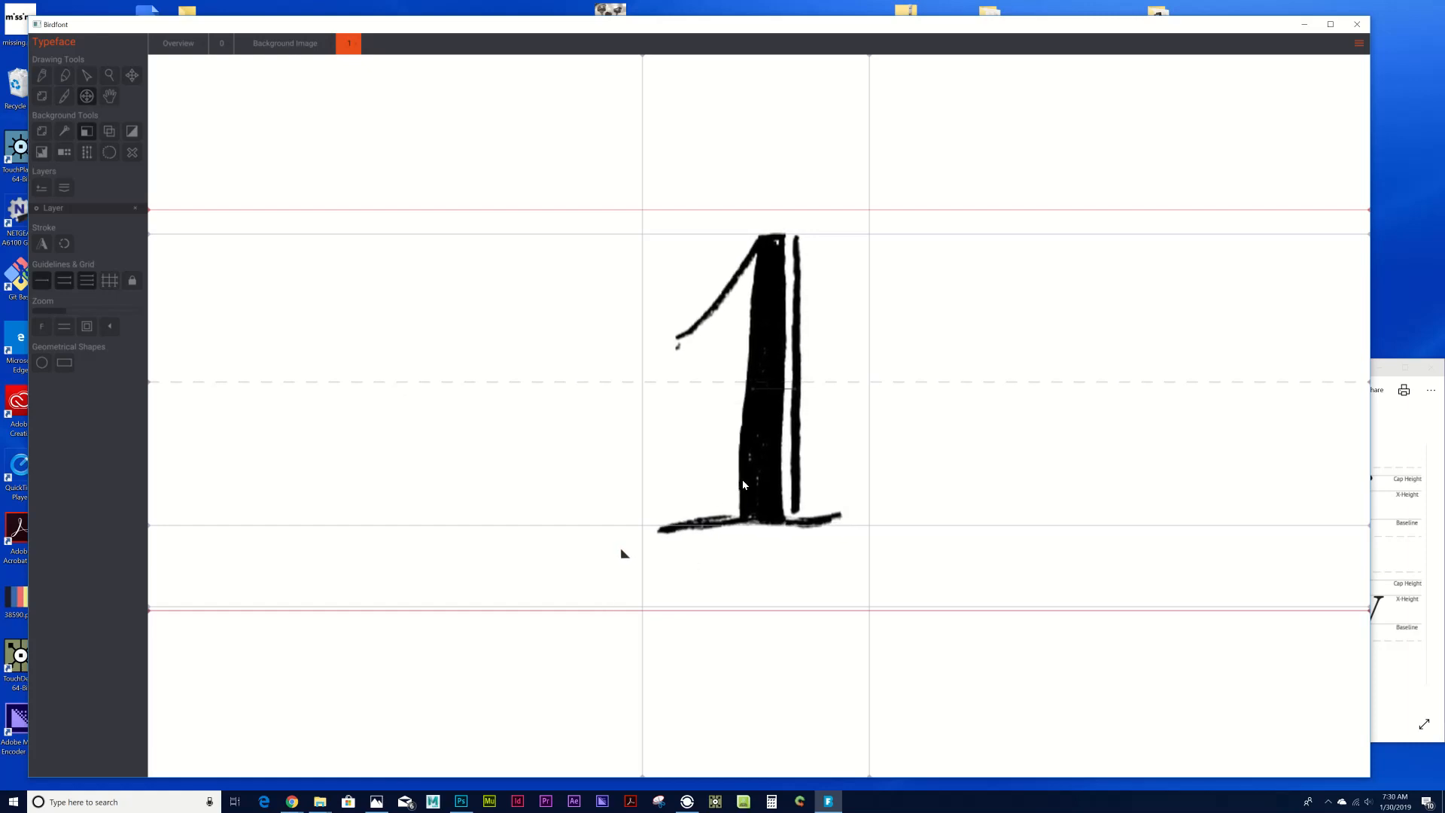
pyautogui.moveTo(745, 487); pyautogui.dragTo(744, 486)
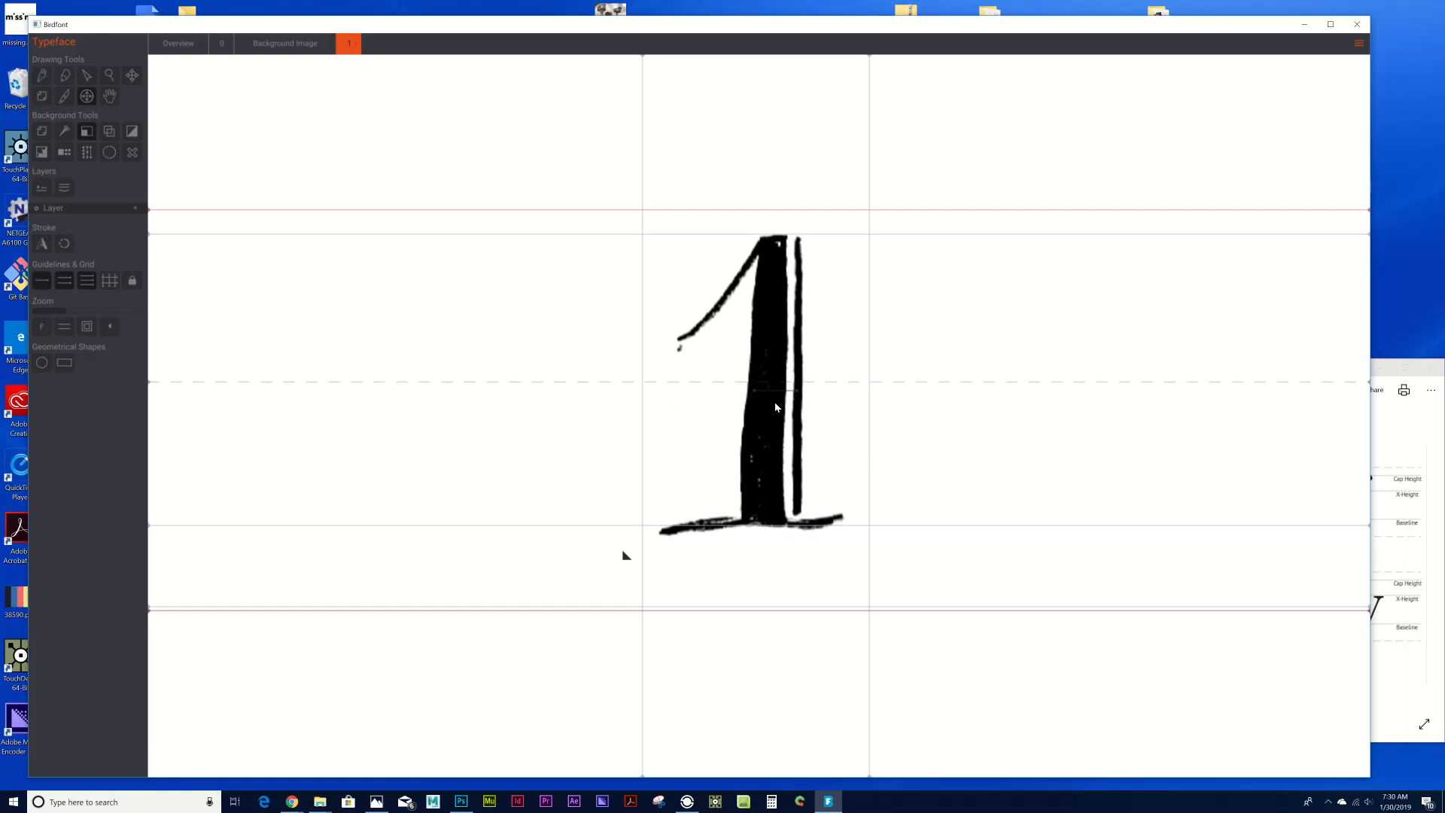
pyautogui.moveTo(770, 445); pyautogui.dragTo(771, 446)
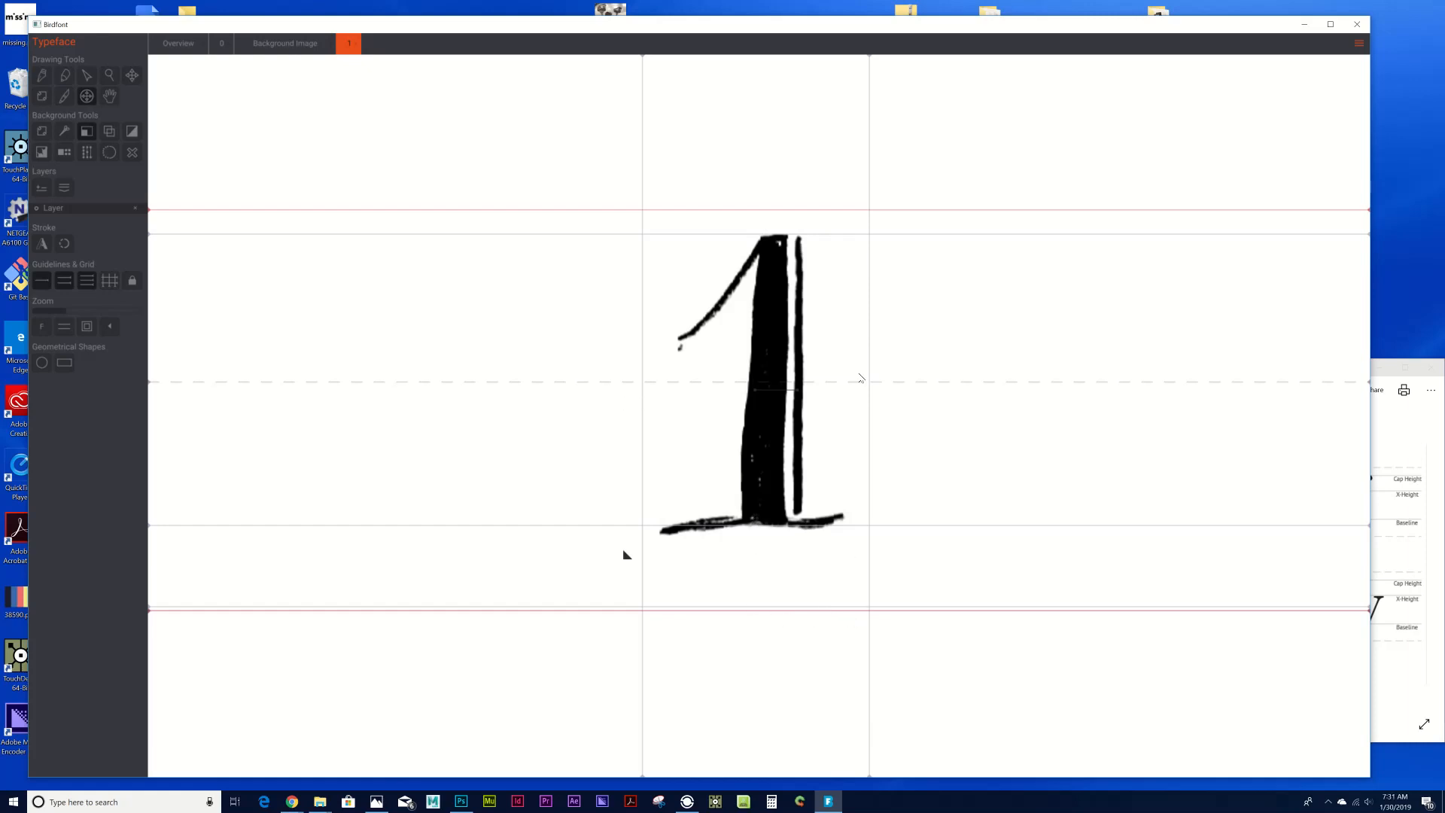
# Move the left and right side guidelines slightly inward to tighten the spacing around the 1.
pyautogui.scroll(-3, 636, 496)
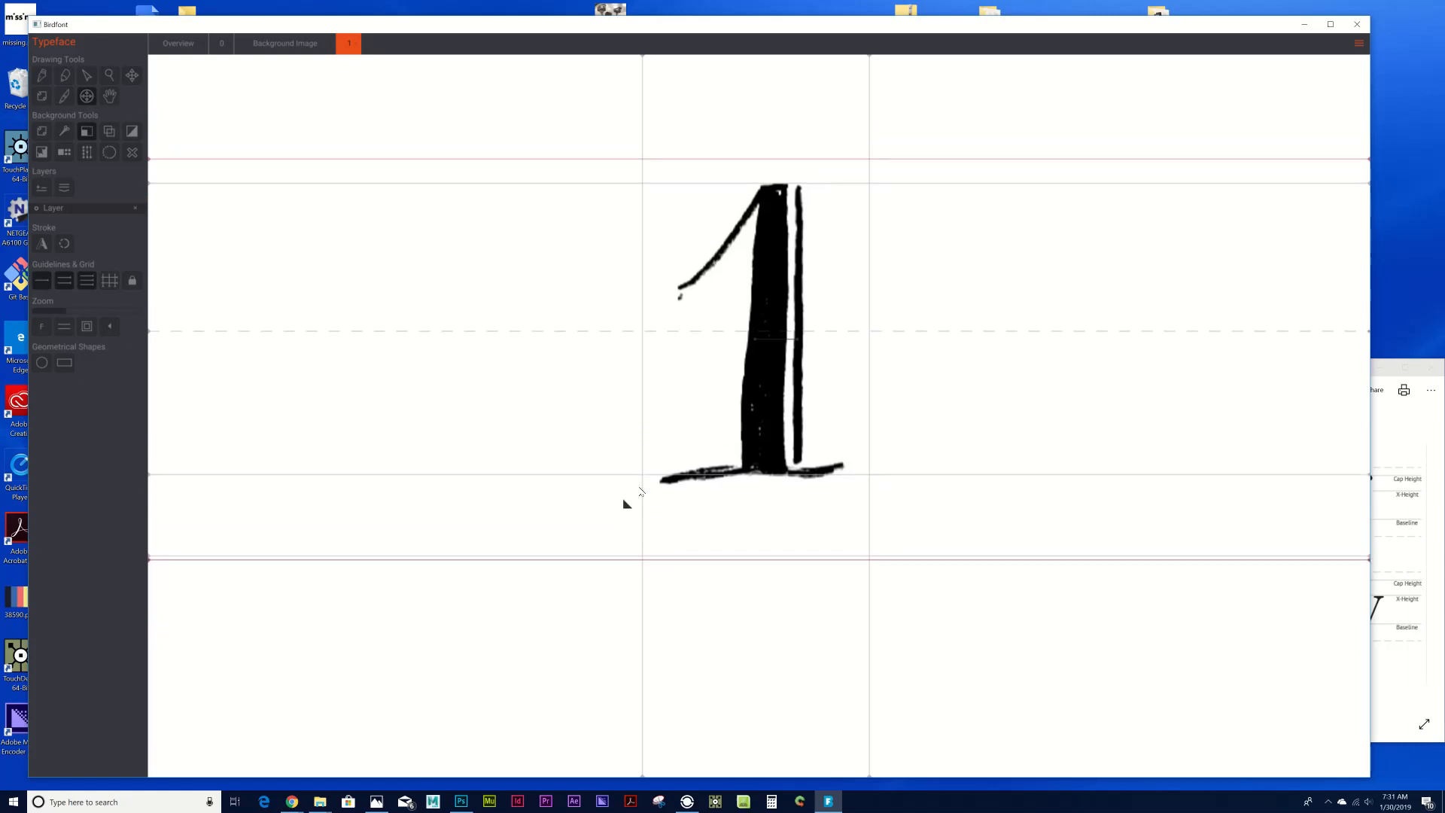
pyautogui.scroll(2, 641, 491)
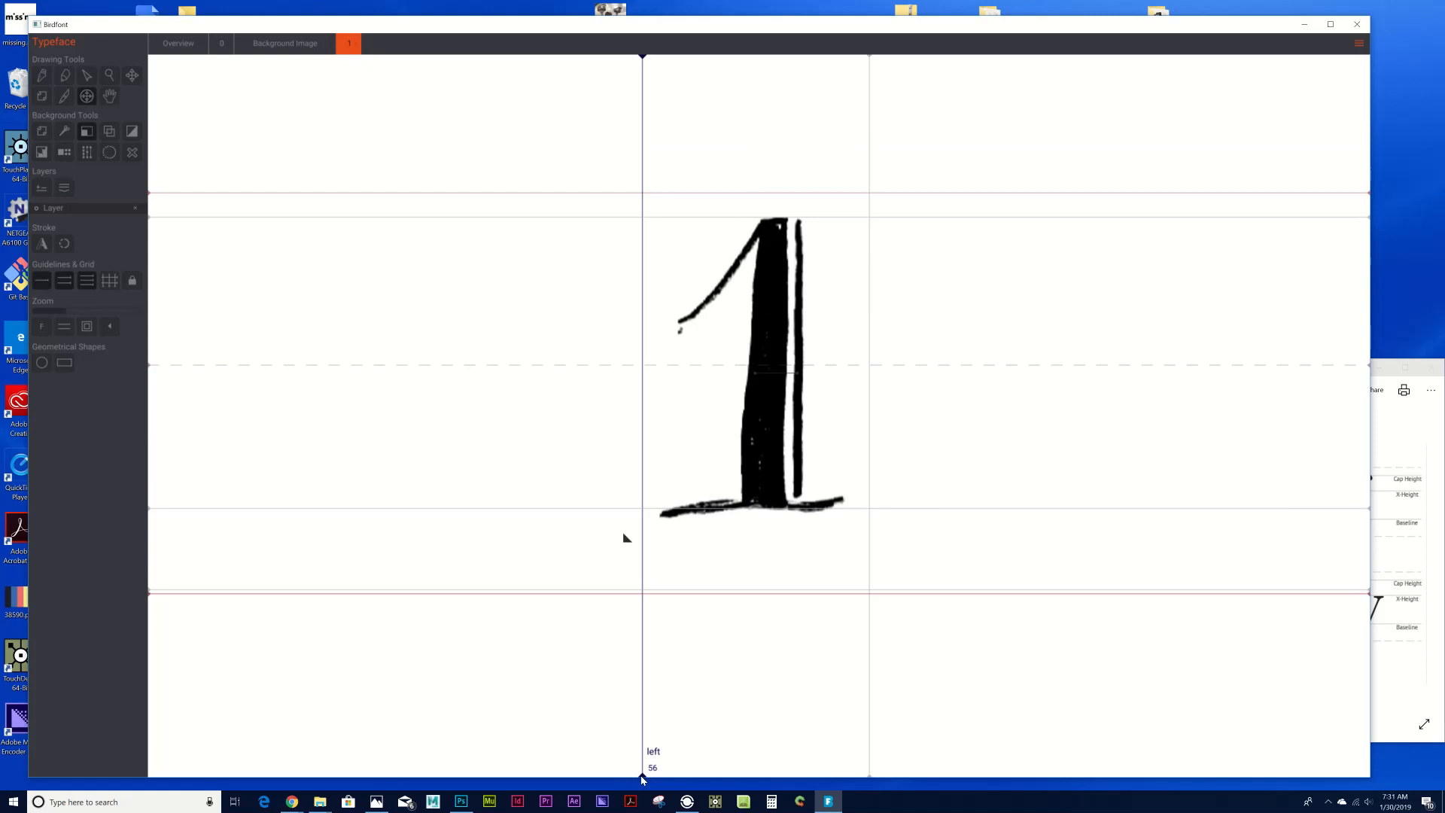
pyautogui.moveTo(642, 777)
pyautogui.mouseDown()
pyautogui.moveTo(661, 773)
pyautogui.moveTo(650, 767)
pyautogui.mouseUp()
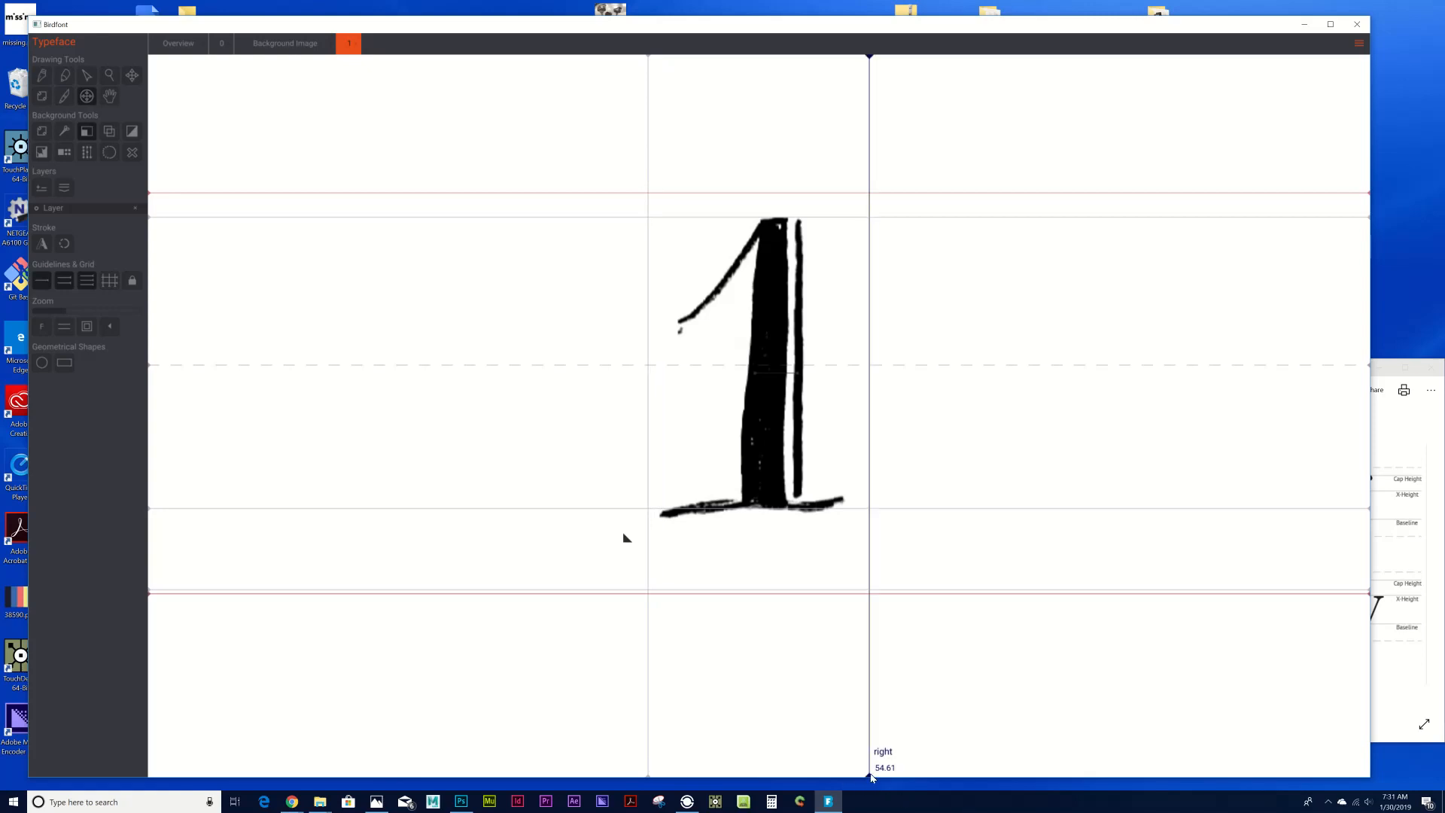
pyautogui.moveTo(863, 780); pyautogui.dragTo(861, 777)
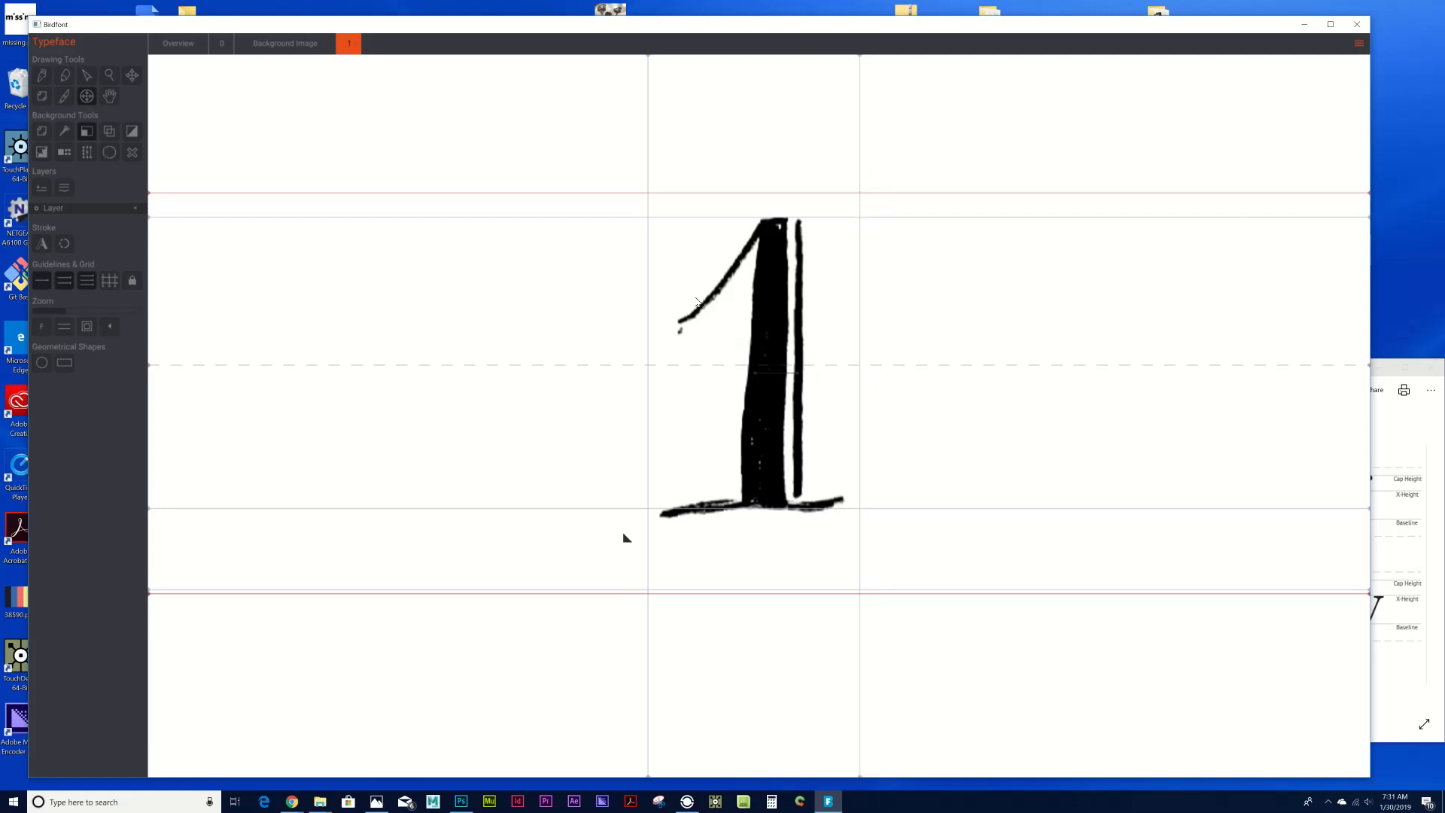
# Examine the anatomy of typography diagram in Photos for the guideline terms, and return to Birdfont.
pyautogui.click(1394, 372)
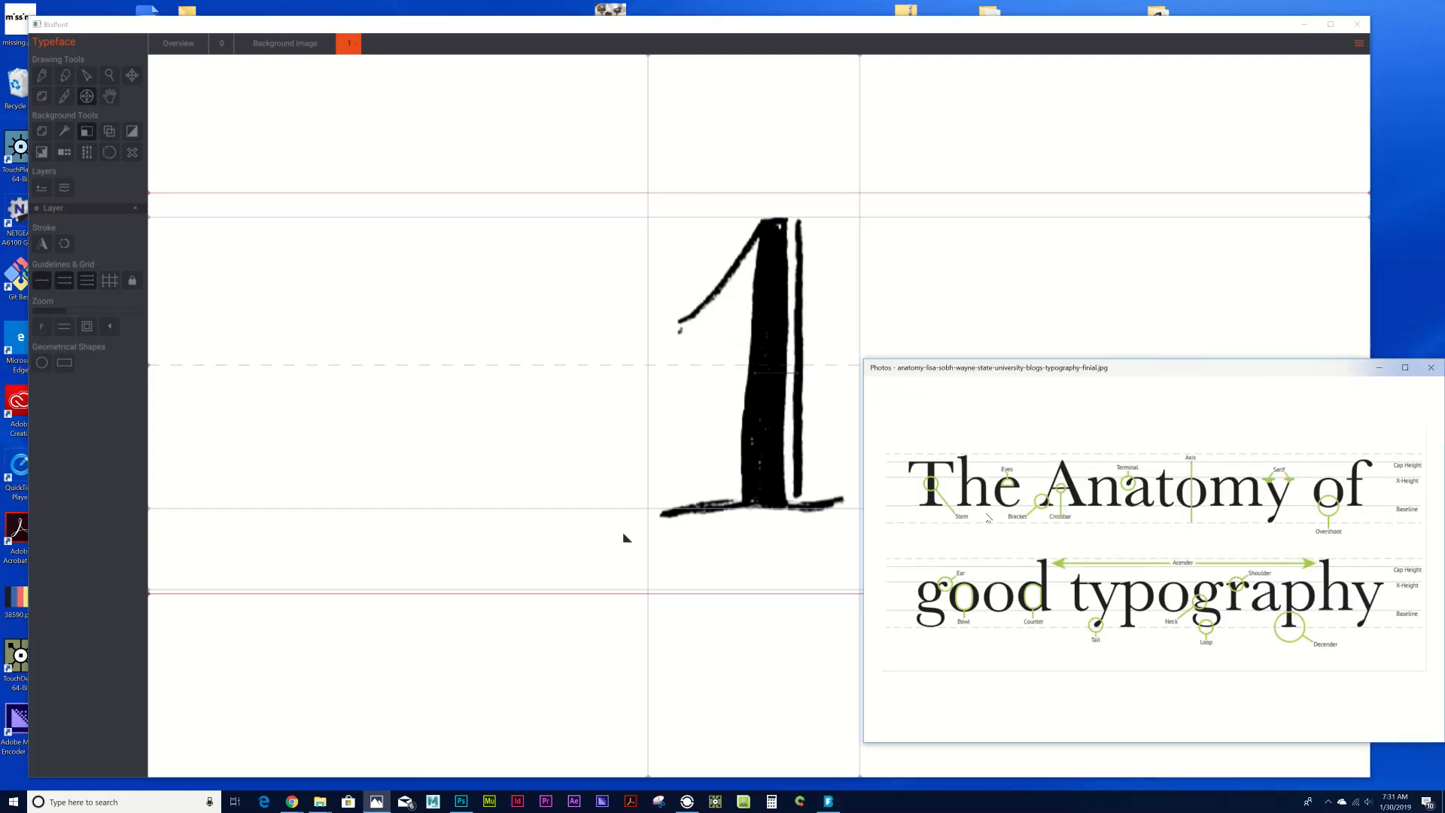
pyautogui.scroll(1, 1196, 504)
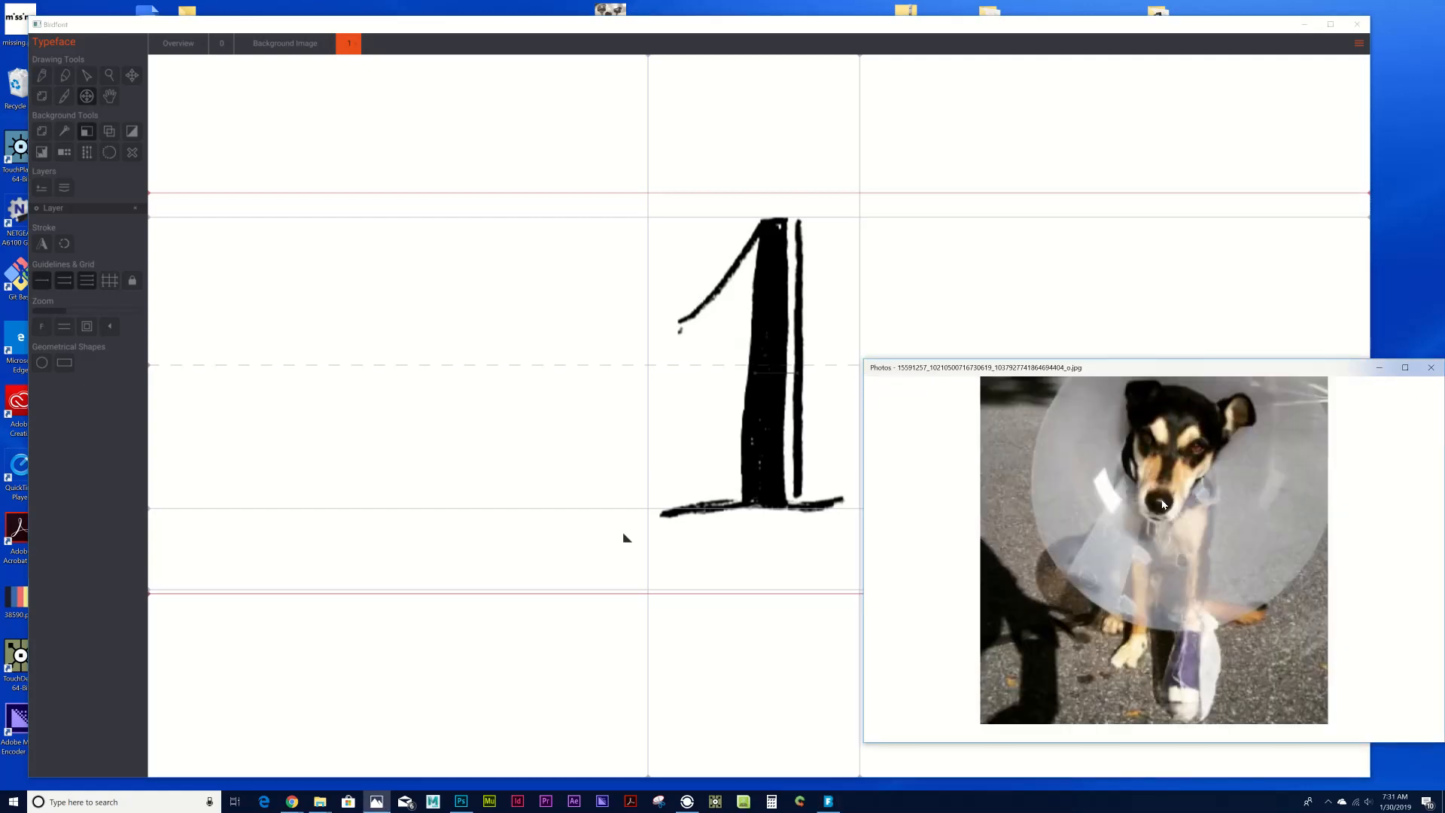
pyautogui.scroll(-1, 1161, 503)
pyautogui.scroll(1, 1161, 503)
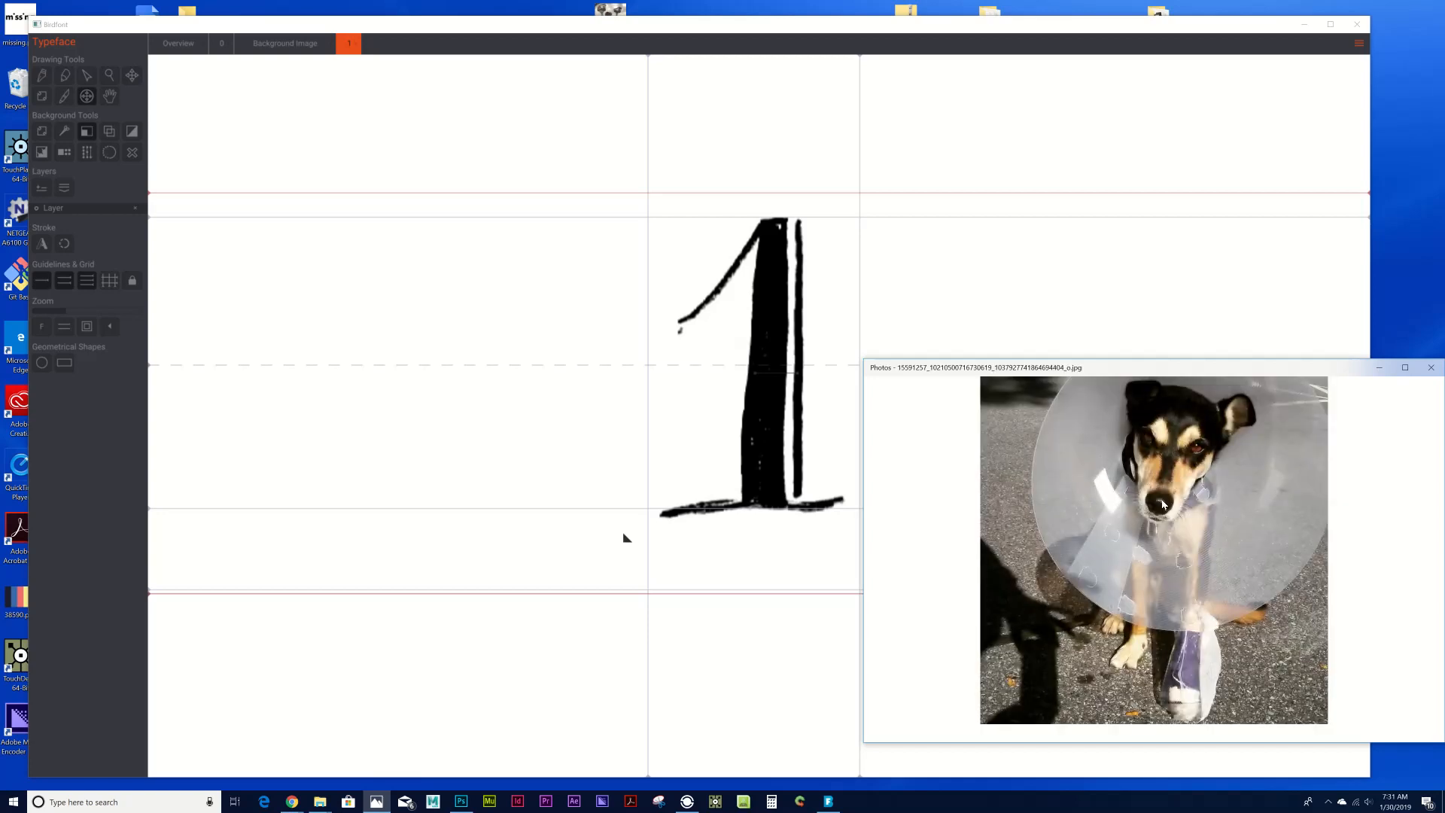
pyautogui.scroll(-1, 931, 429)
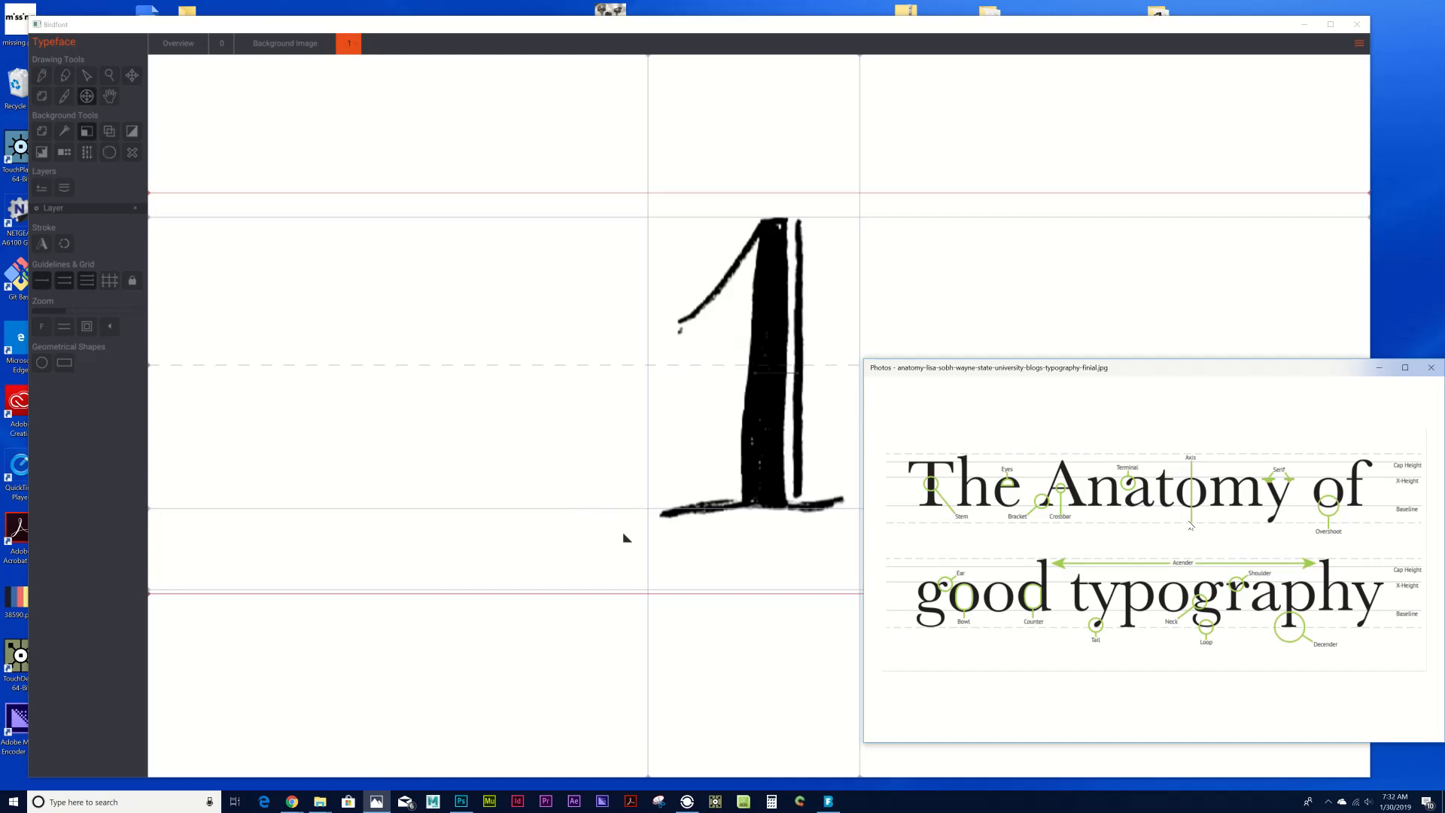
pyautogui.click(700, 443)
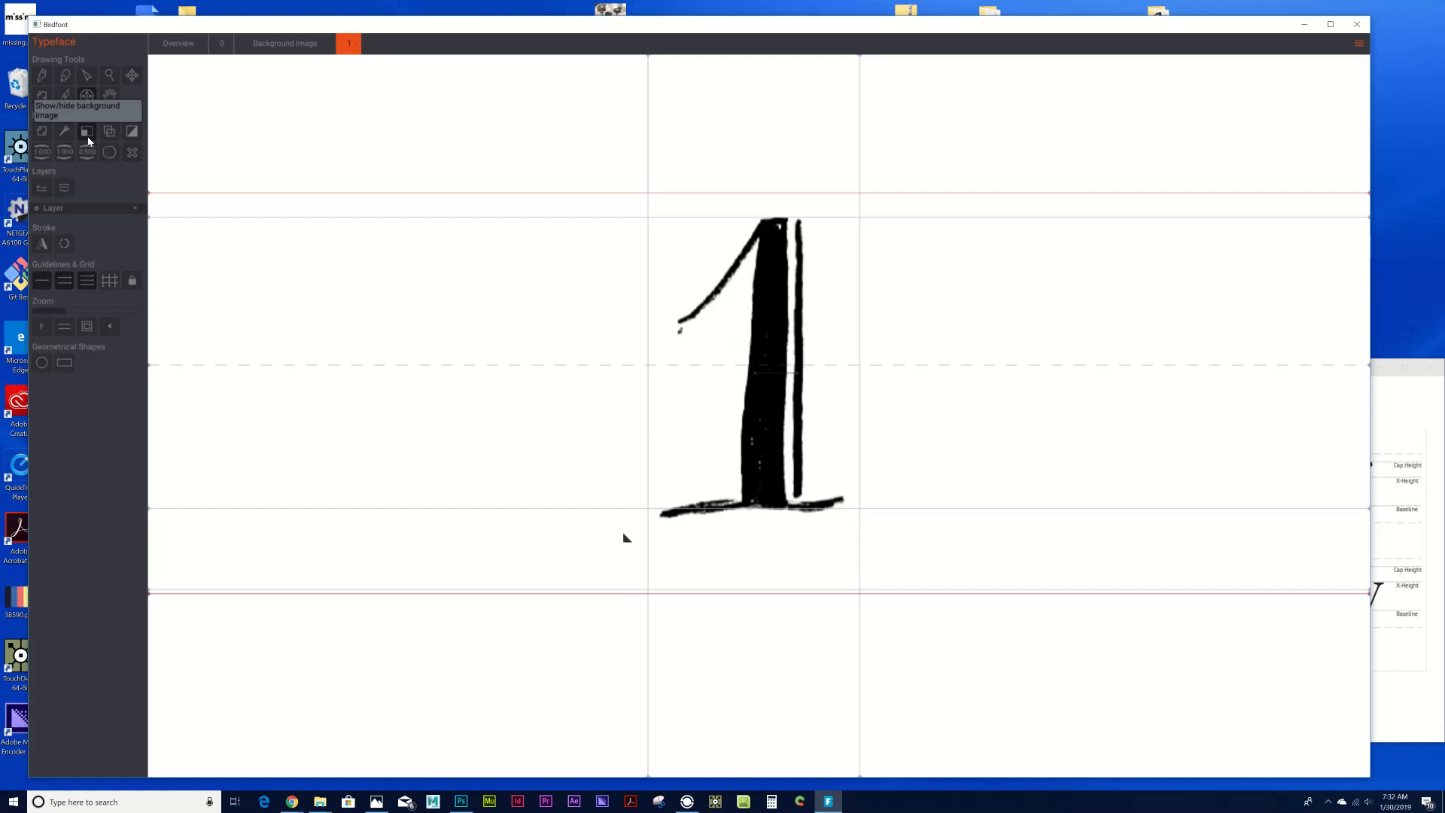
# Hide and show the background image a few times to compare the glyph canvas with and without it.
pyautogui.click(88, 140)
pyautogui.click(88, 140)
pyautogui.click(88, 140)
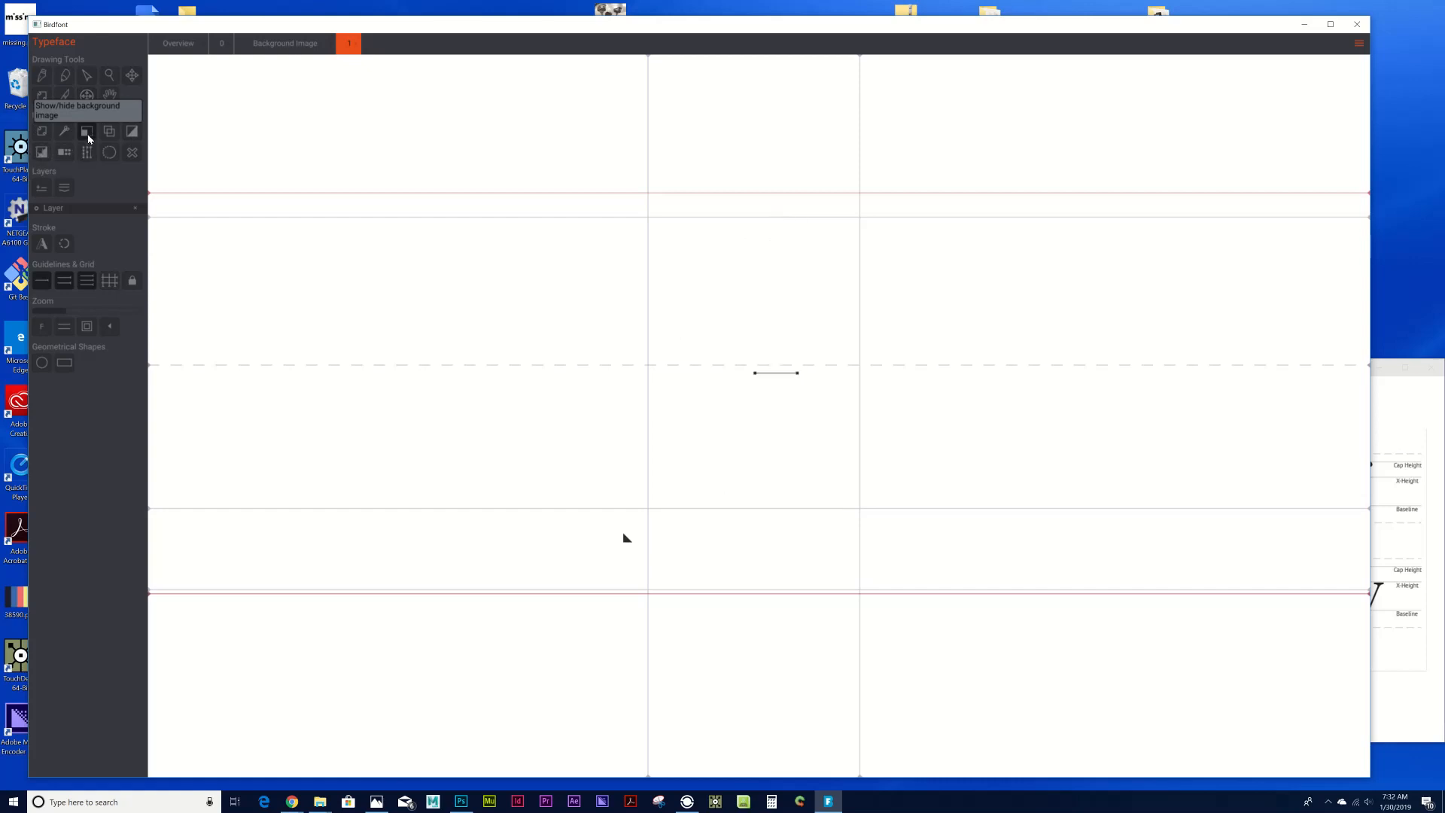
pyautogui.click(88, 140)
pyautogui.click(88, 140)
pyautogui.click(88, 140)
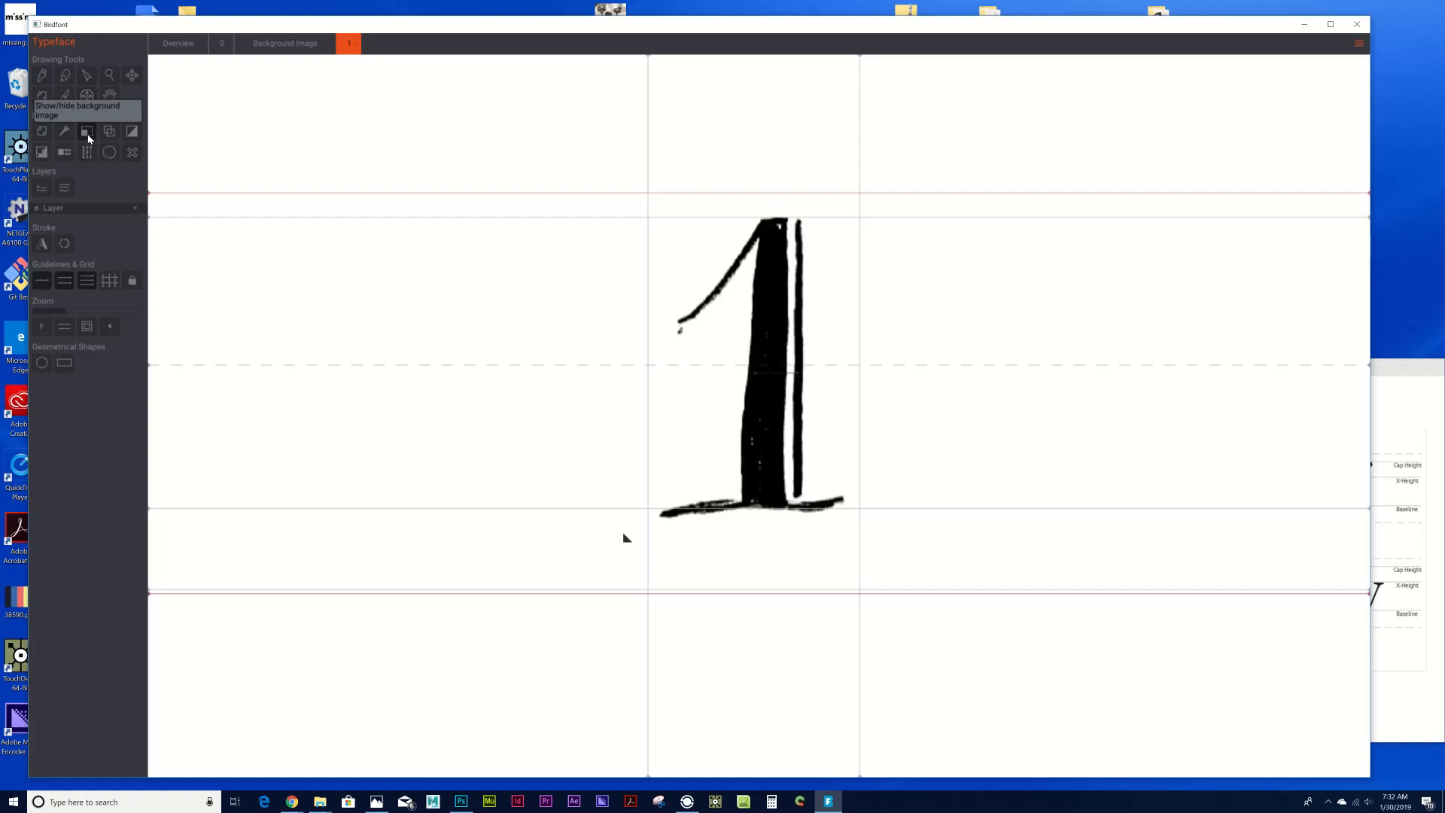
# Compare the background image with and without high contrast, leave high contrast on, and adjust the autotrace simplification.
pyautogui.click(137, 136)
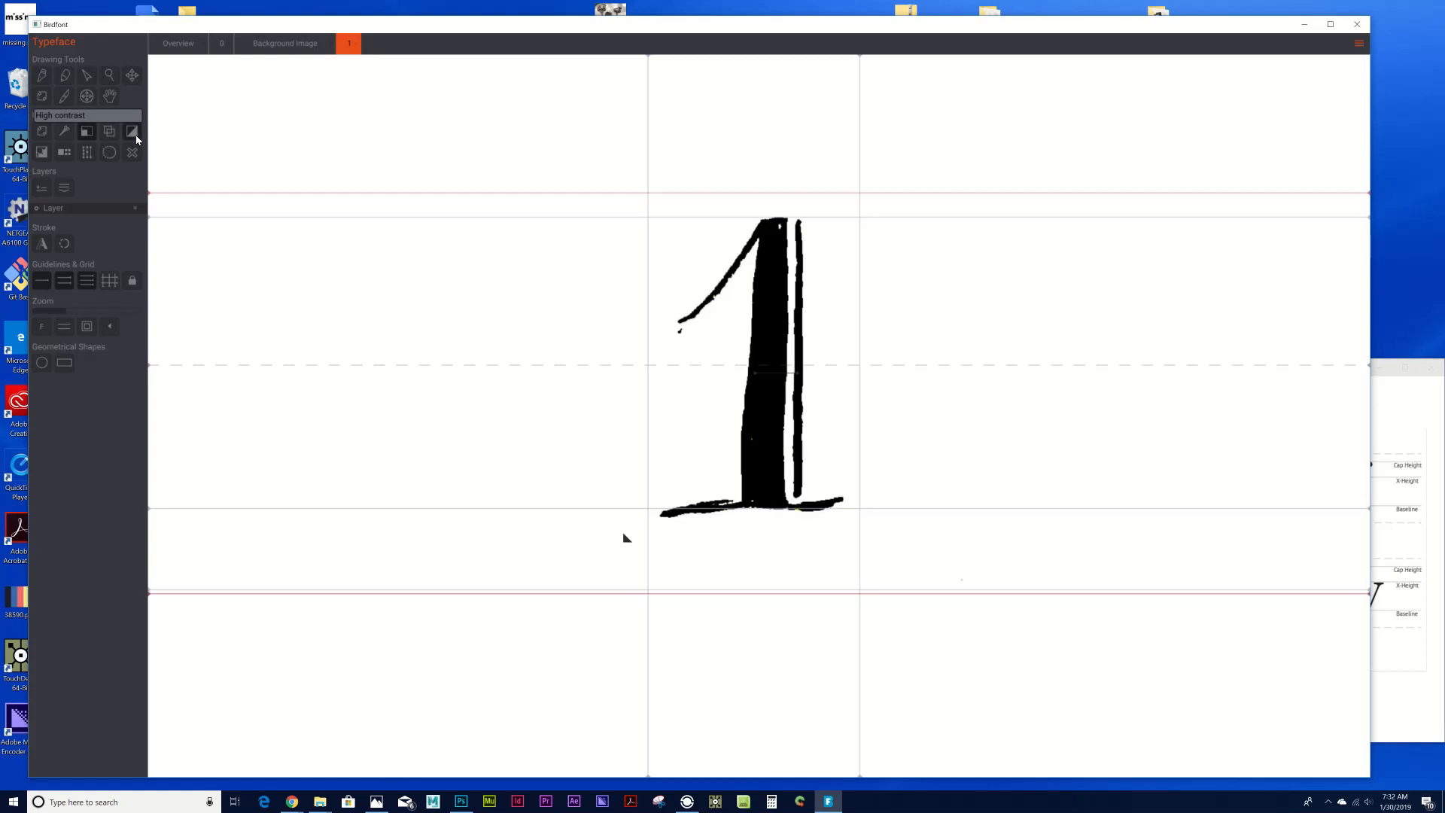
pyautogui.click(136, 136)
pyautogui.click(137, 137)
pyautogui.click(137, 137)
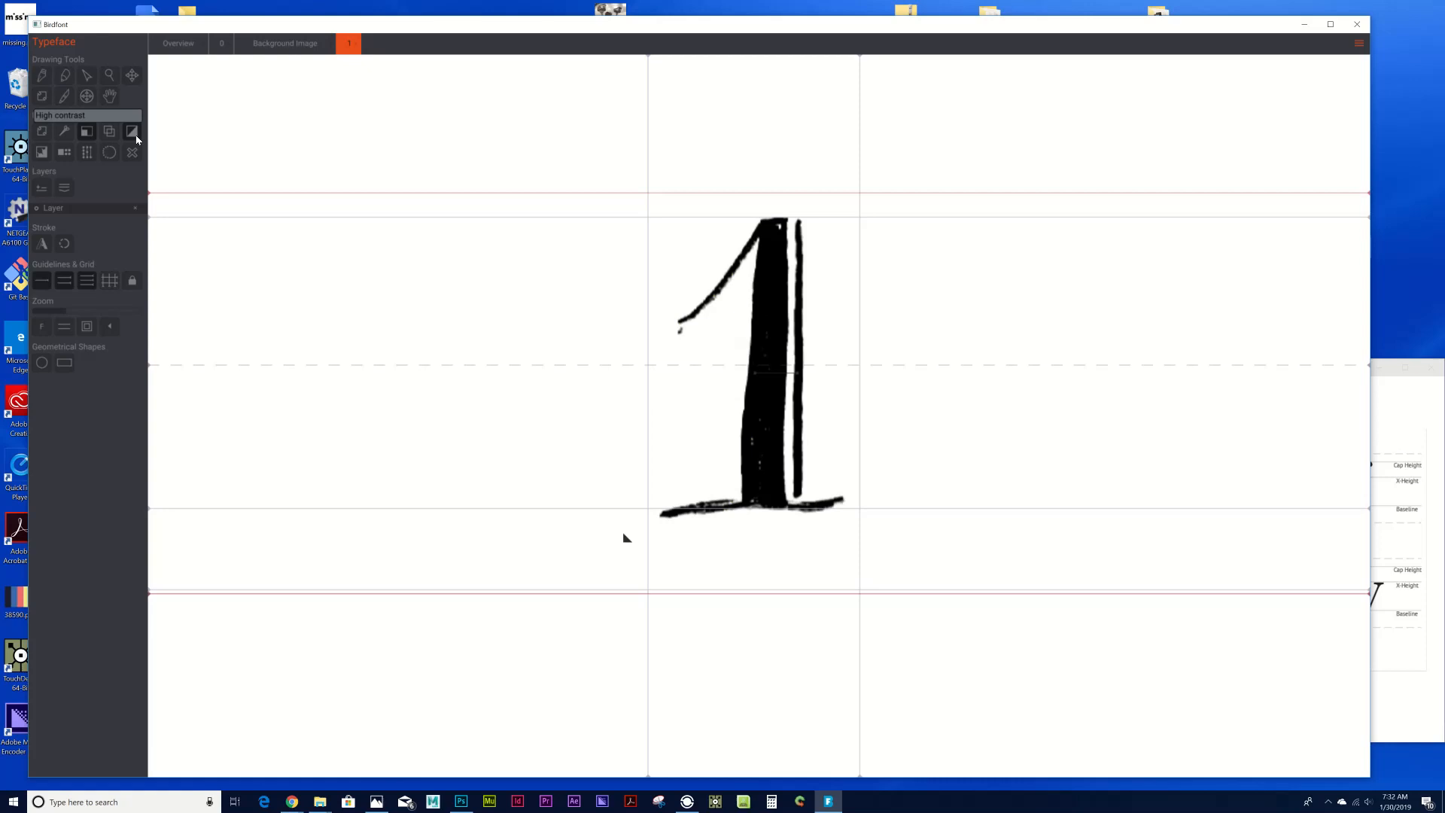
pyautogui.click(137, 137)
pyautogui.click(137, 137)
pyautogui.click(137, 137)
pyautogui.click(137, 139)
pyautogui.click(136, 140)
pyautogui.click(137, 139)
pyautogui.click(137, 138)
pyautogui.click(137, 139)
pyautogui.click(137, 139)
pyautogui.click(137, 139)
pyautogui.click(137, 138)
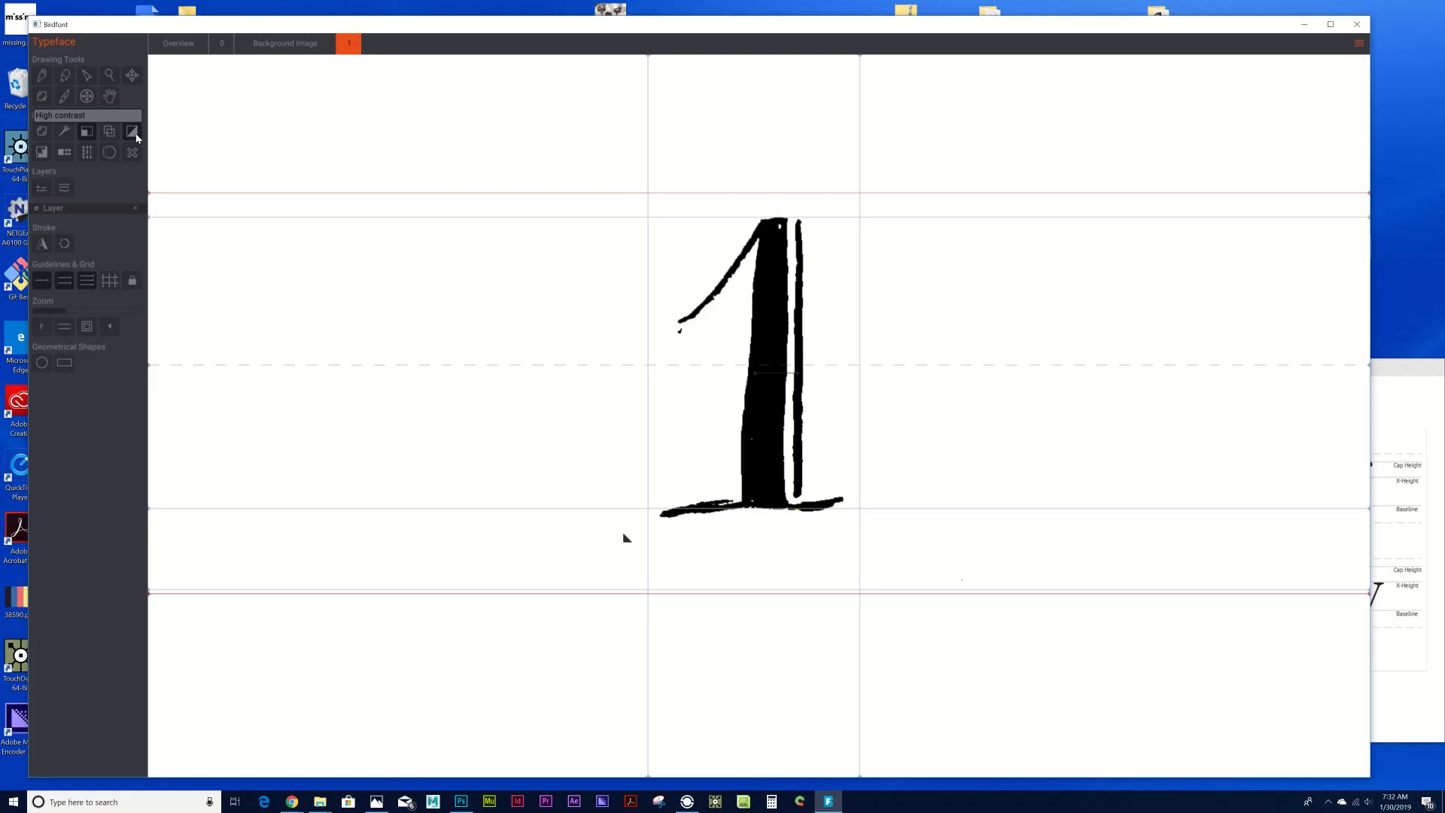
pyautogui.click(138, 138)
pyautogui.click(138, 138)
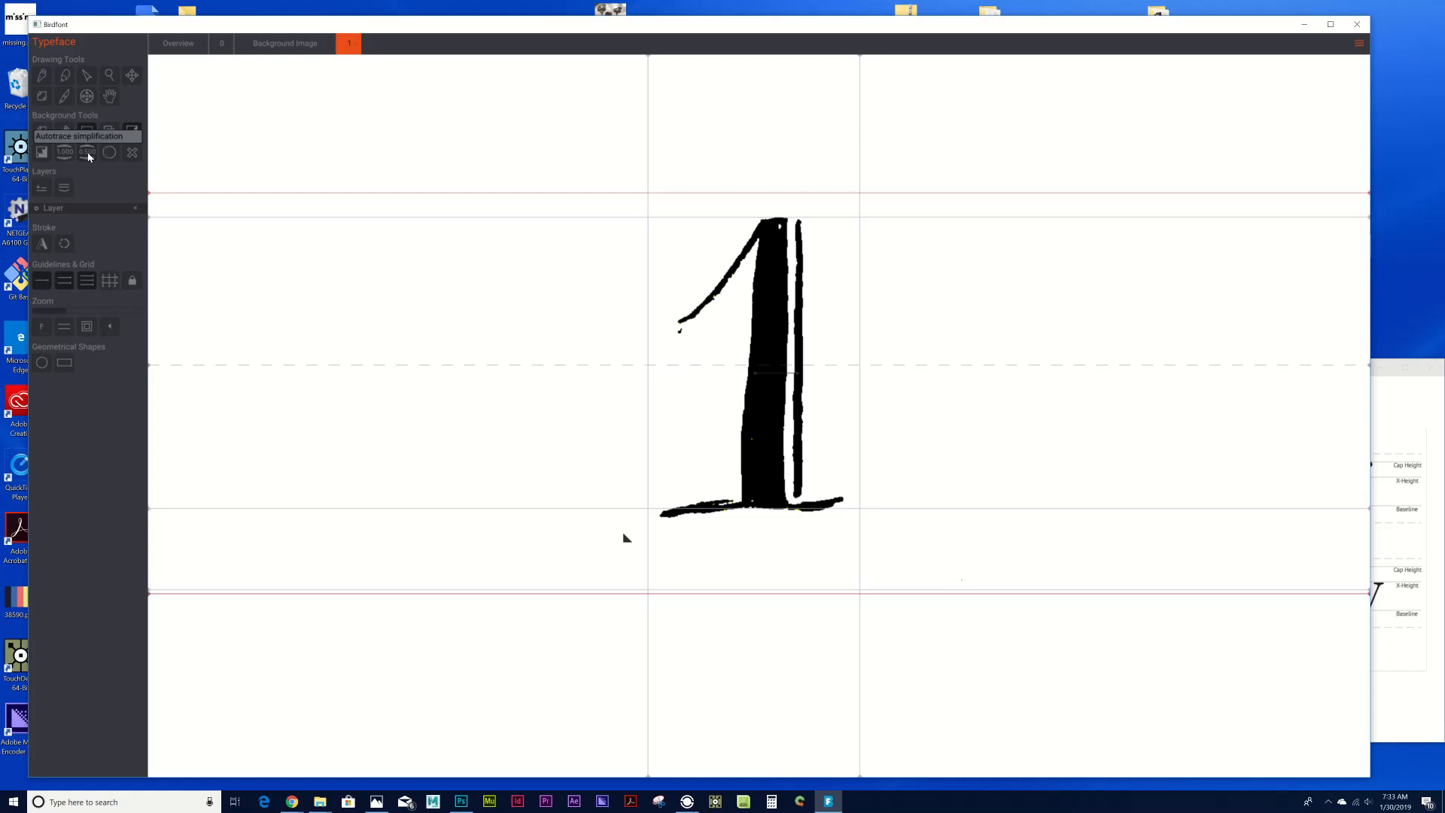
pyautogui.scroll(-3, 87, 154)
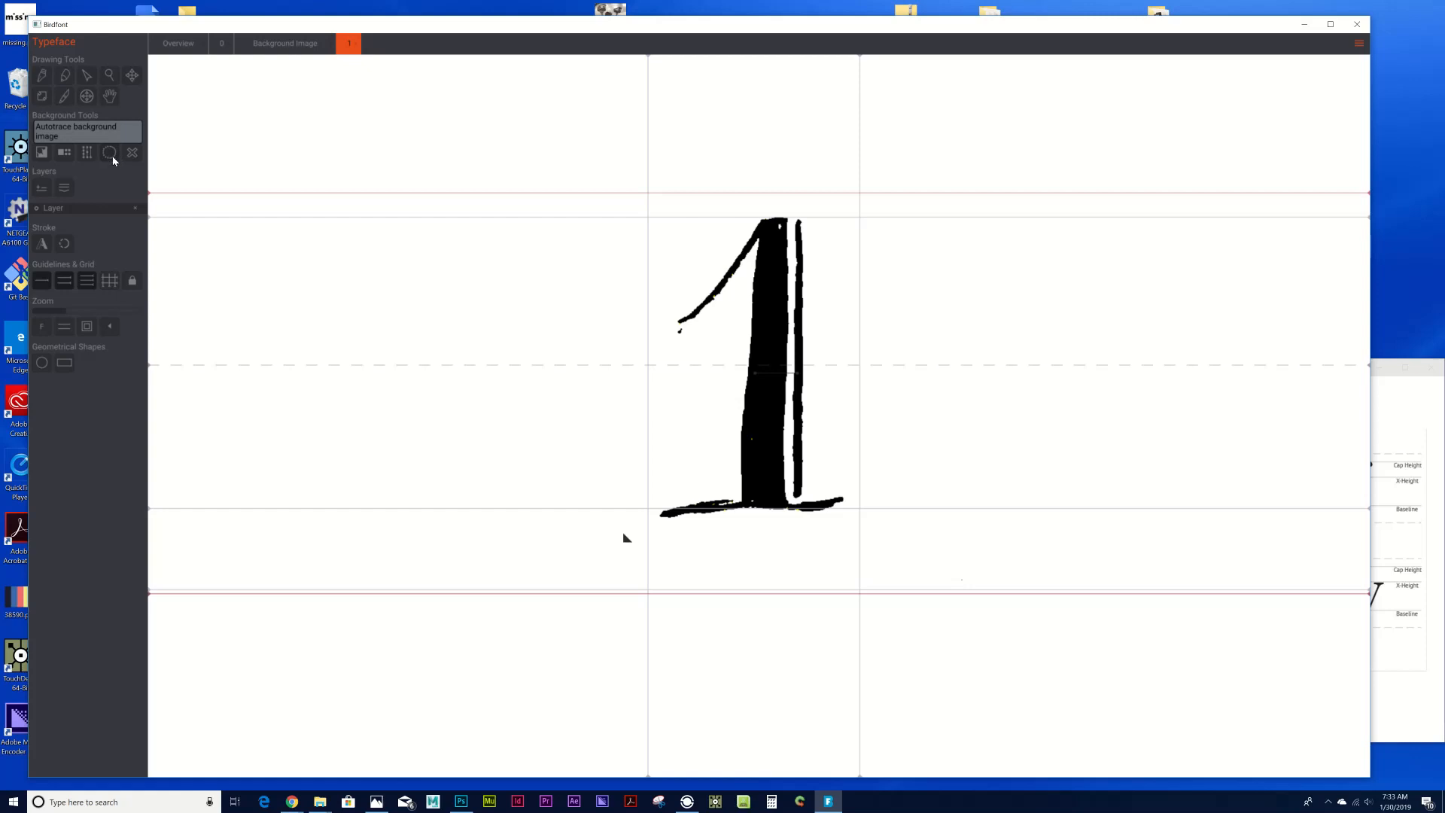
# Autotrace the background image of the 1 and hide the background to leave only the traced shape.
pyautogui.click(113, 160)
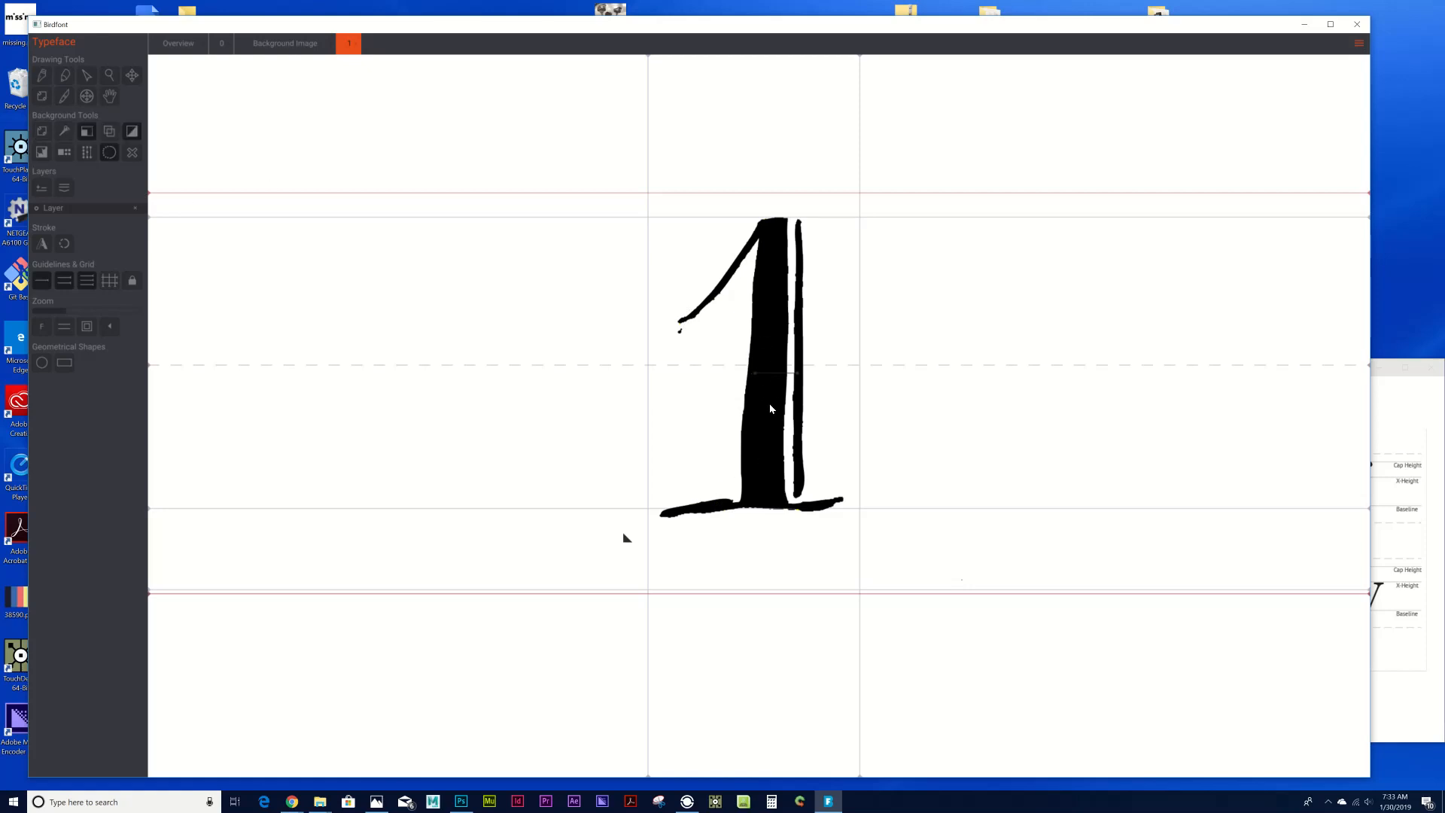
pyautogui.click(91, 129)
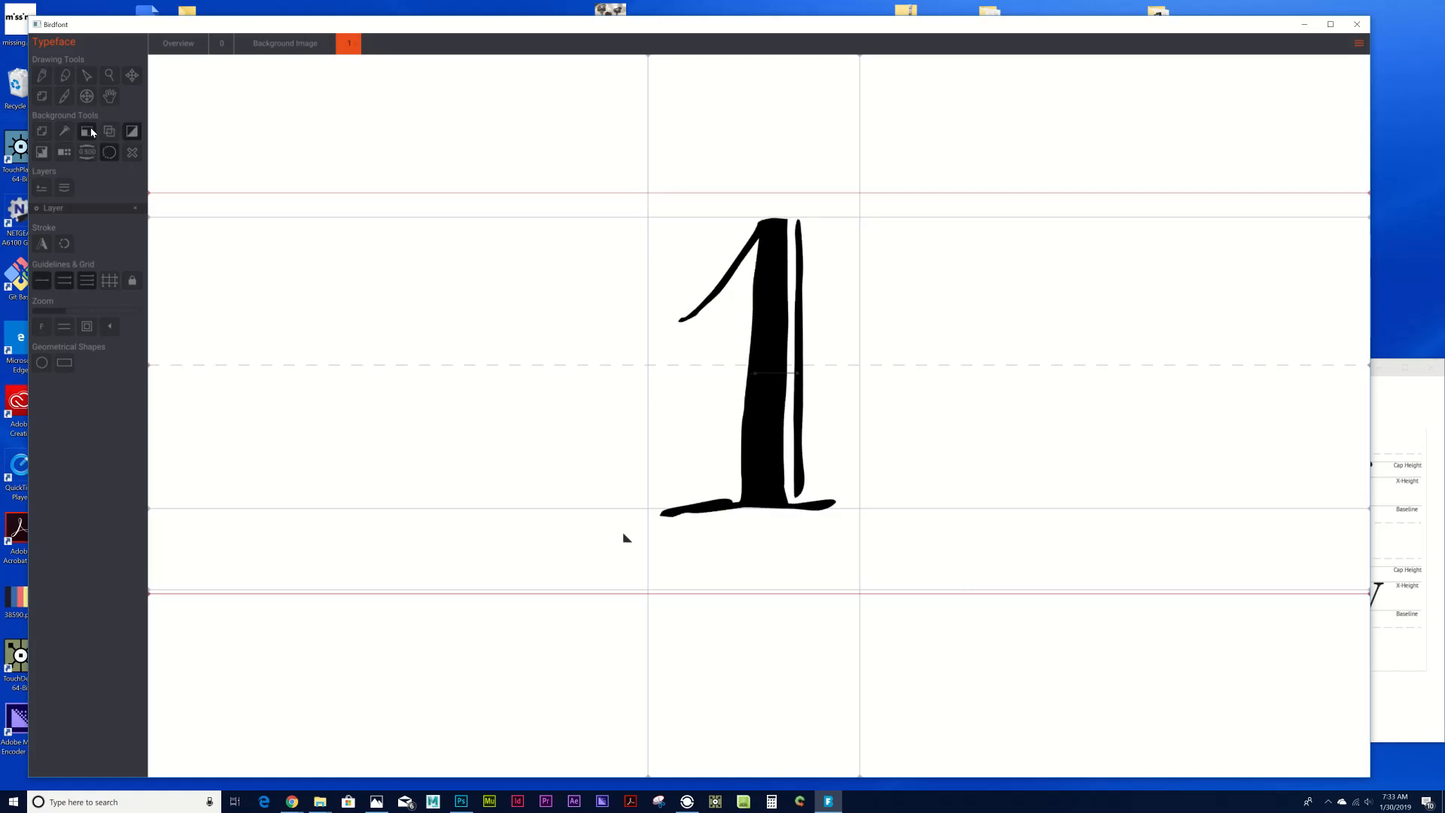
pyautogui.click(91, 130)
pyautogui.click(91, 129)
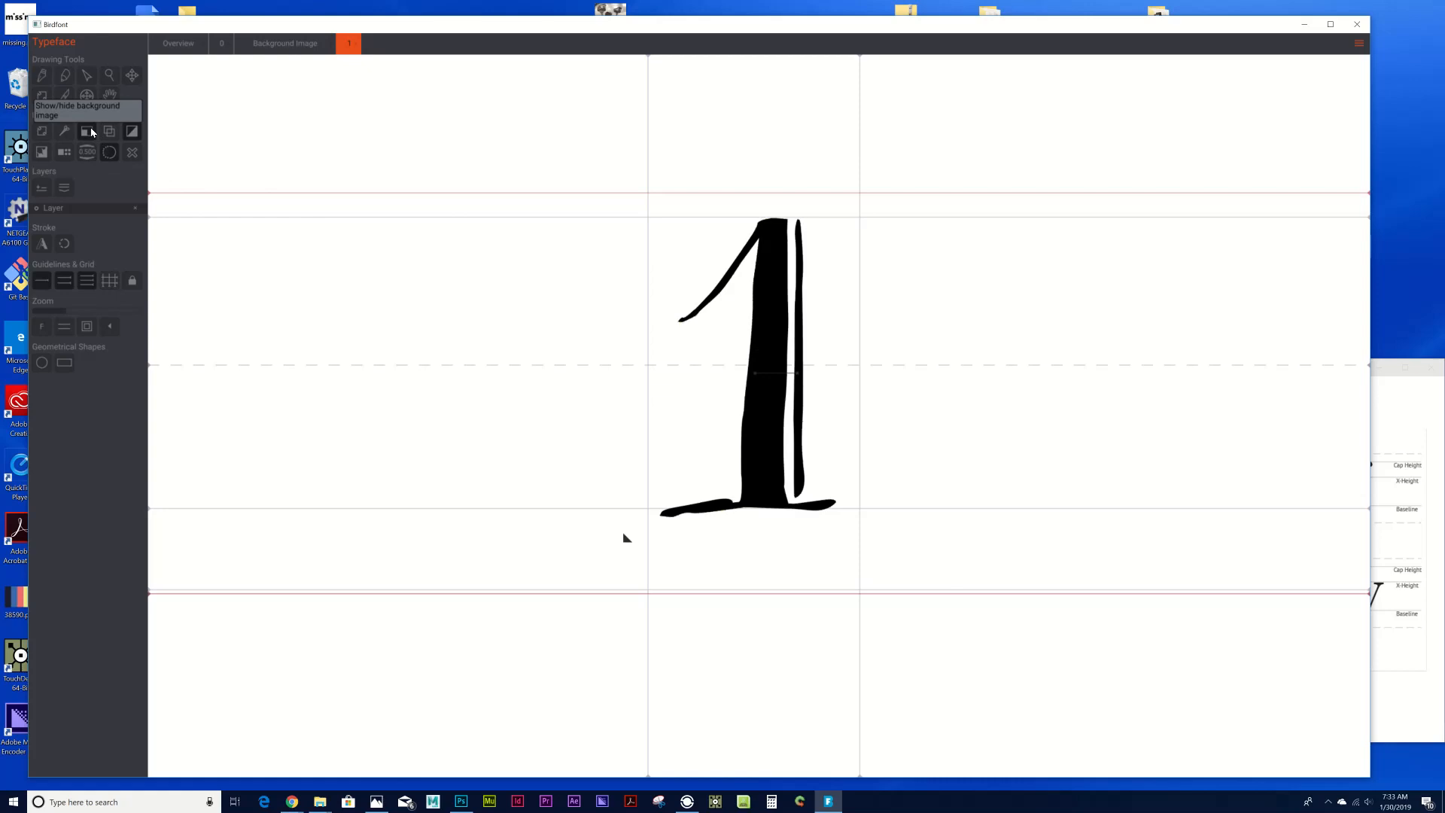
# Show and hide the background image repeatedly to compare the traced 1 with the scanned original.
pyautogui.click(91, 132)
pyautogui.click(91, 132)
pyautogui.click(89, 133)
pyautogui.click(89, 133)
pyautogui.click(91, 132)
pyautogui.click(91, 133)
pyautogui.click(91, 132)
pyautogui.click(91, 132)
pyautogui.click(91, 133)
pyautogui.click(91, 133)
pyautogui.click(91, 133)
pyautogui.click(91, 132)
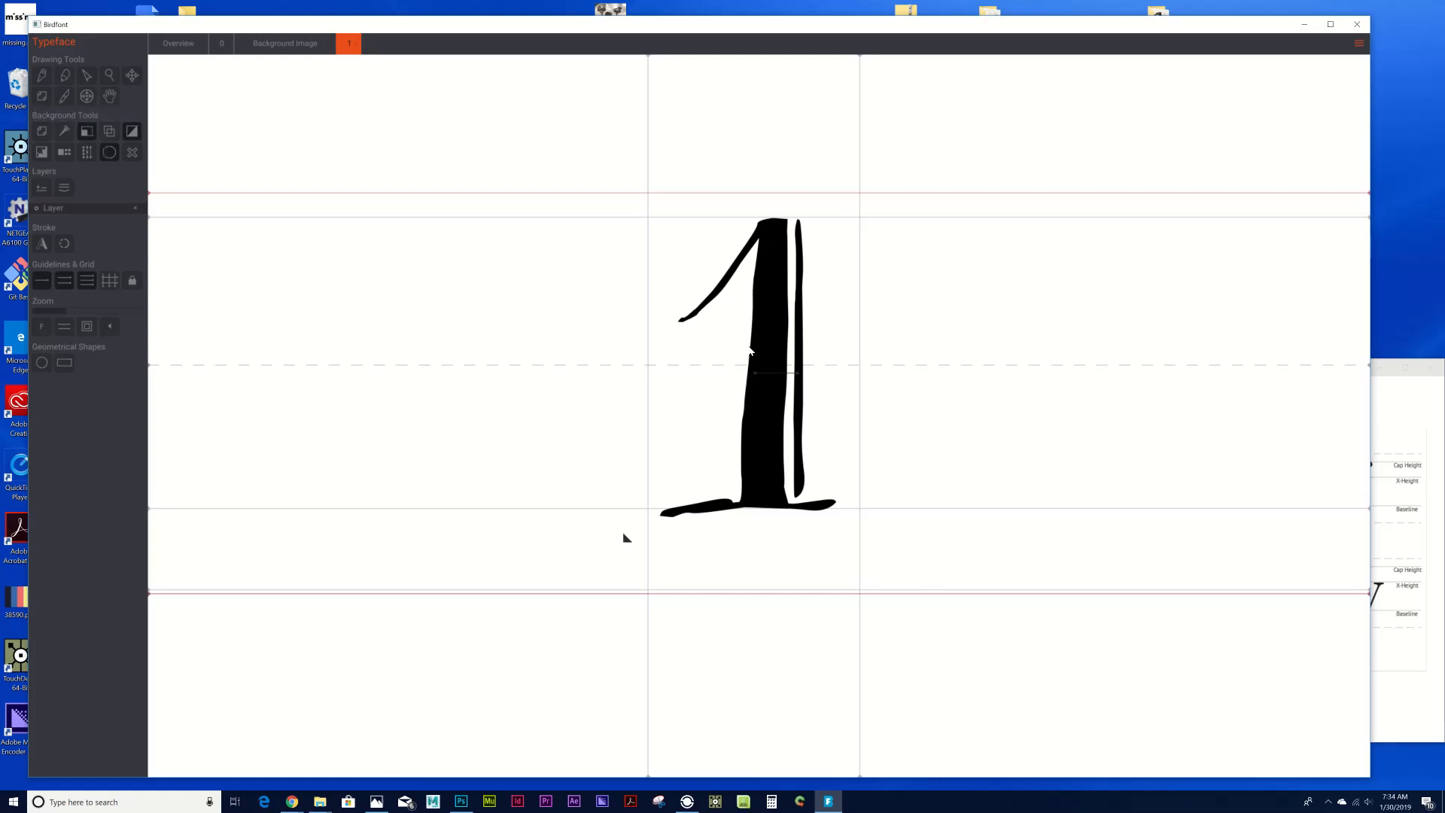
# Select the traced 1 for point editing and examine the control points along its outline.
pyautogui.click(88, 78)
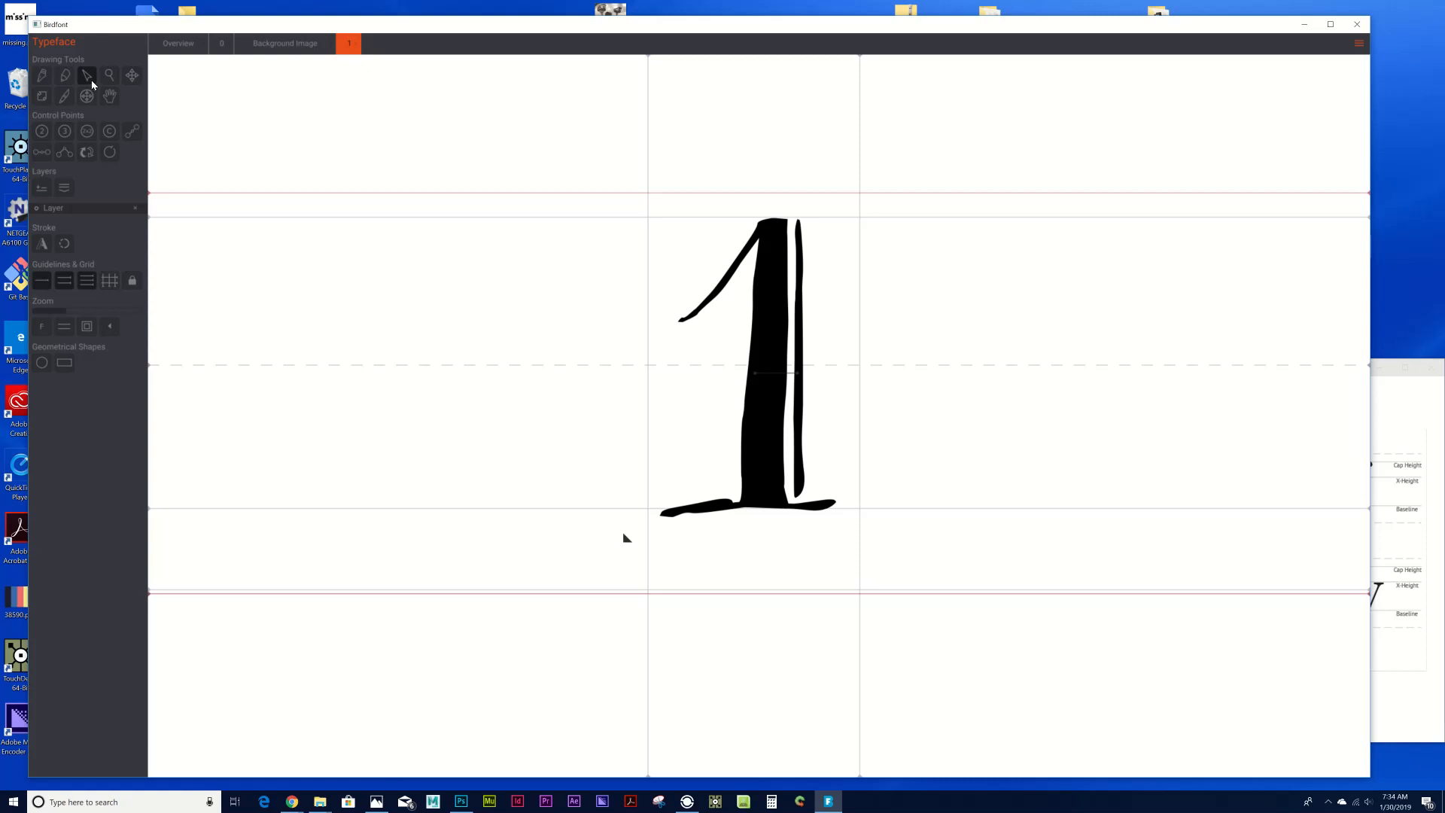
pyautogui.click(800, 299)
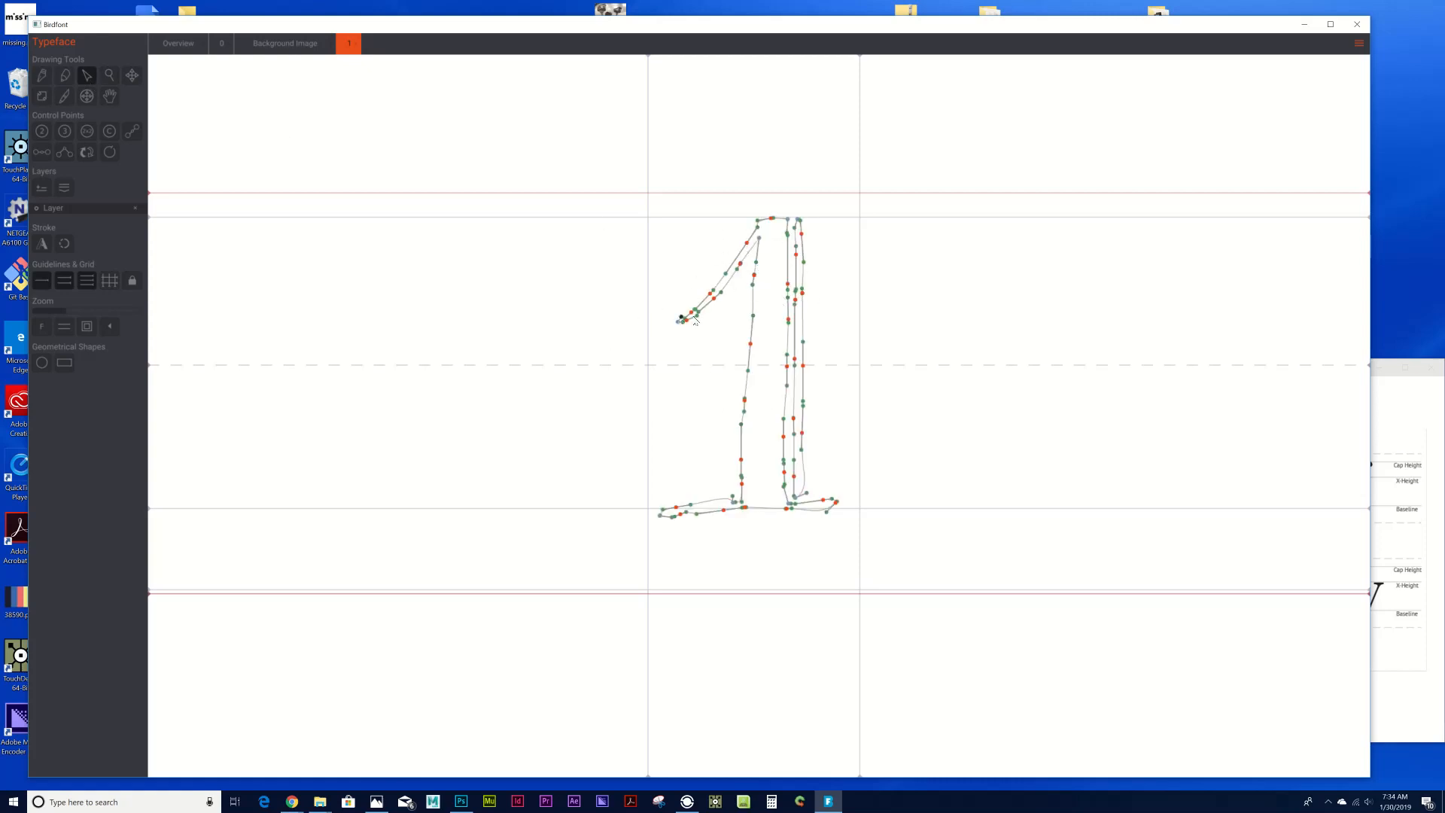
pyautogui.scroll(5, 757, 326)
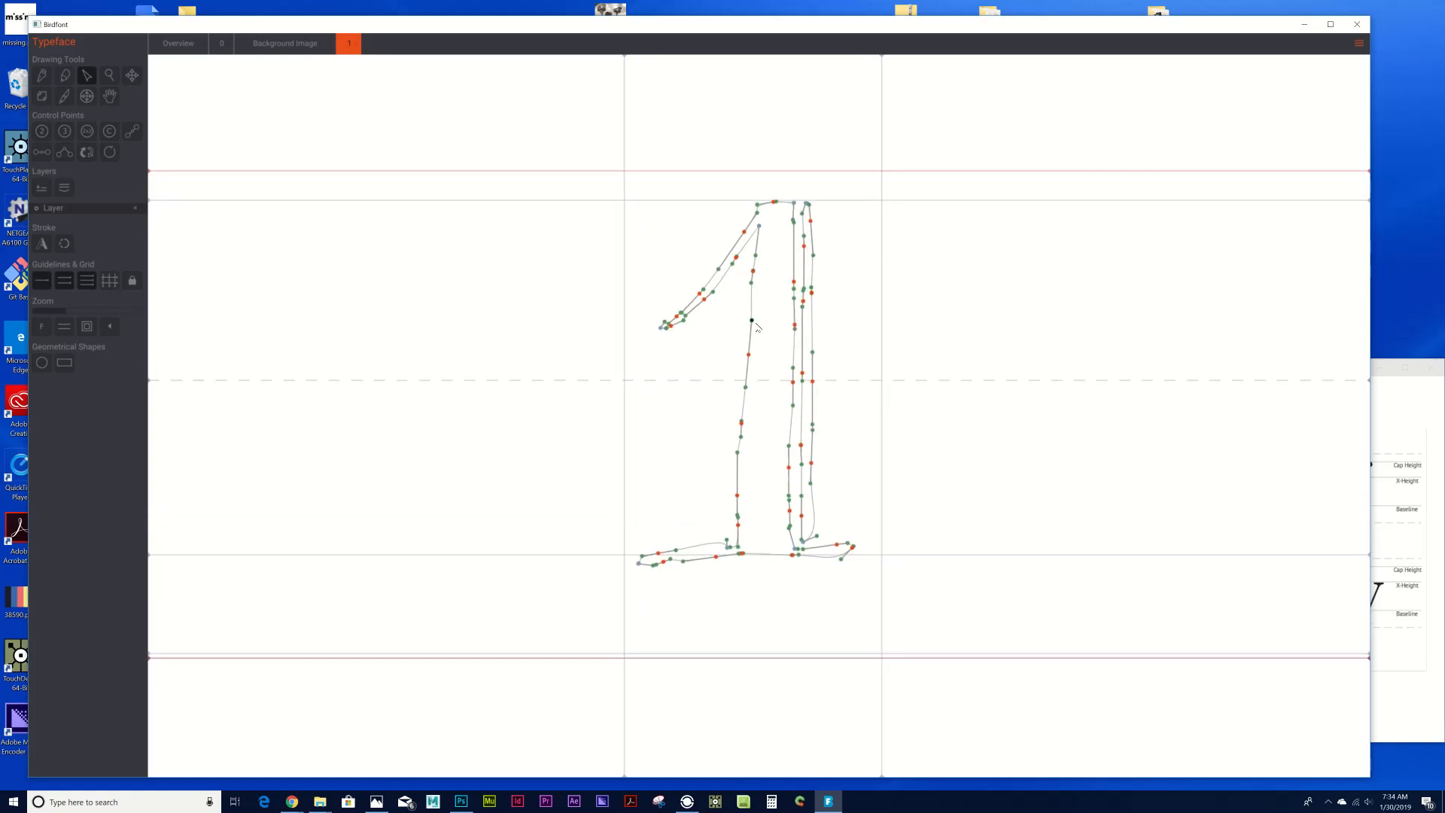
pyautogui.scroll(2, 626, 370)
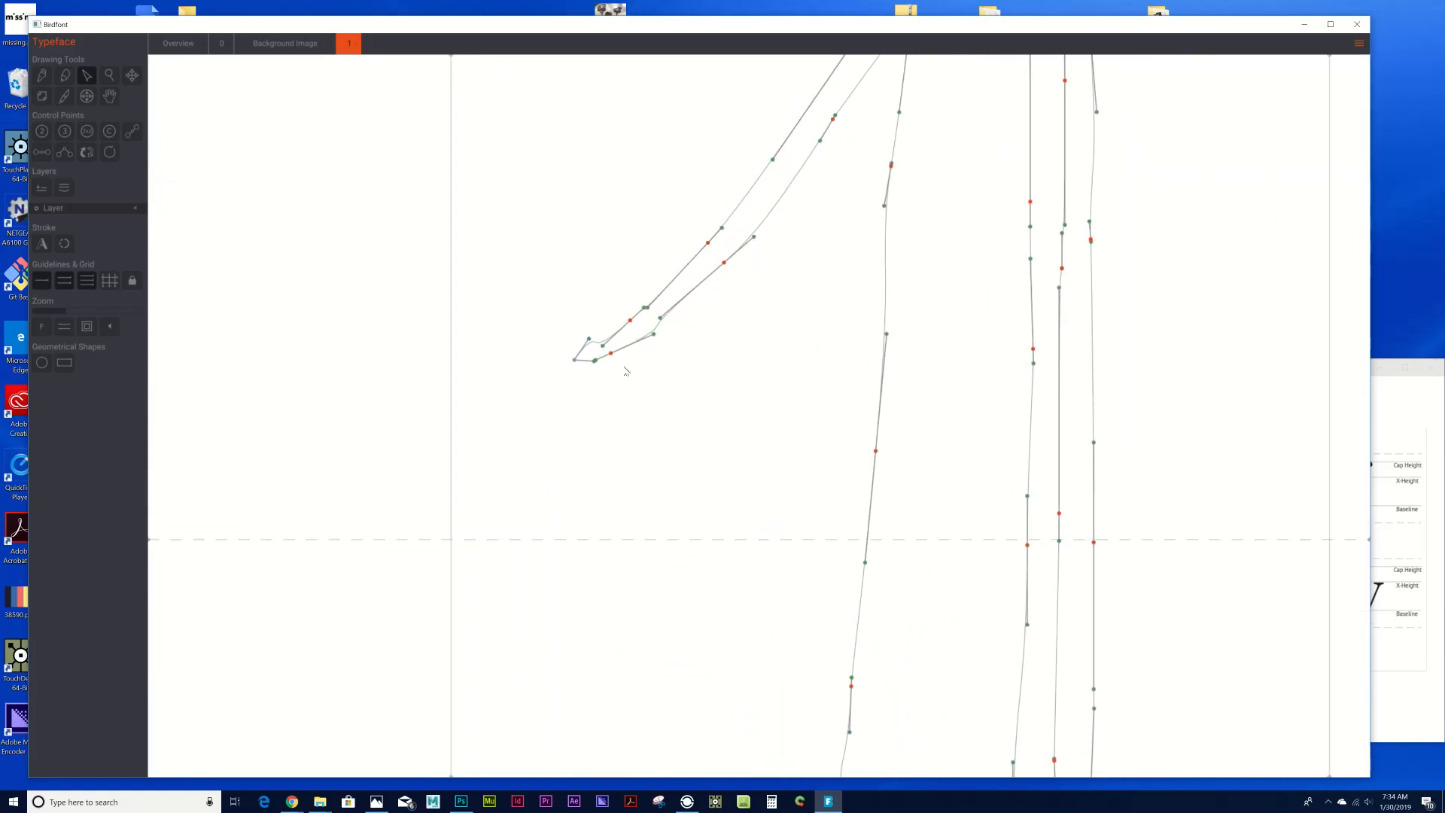
pyautogui.scroll(-3, 625, 368)
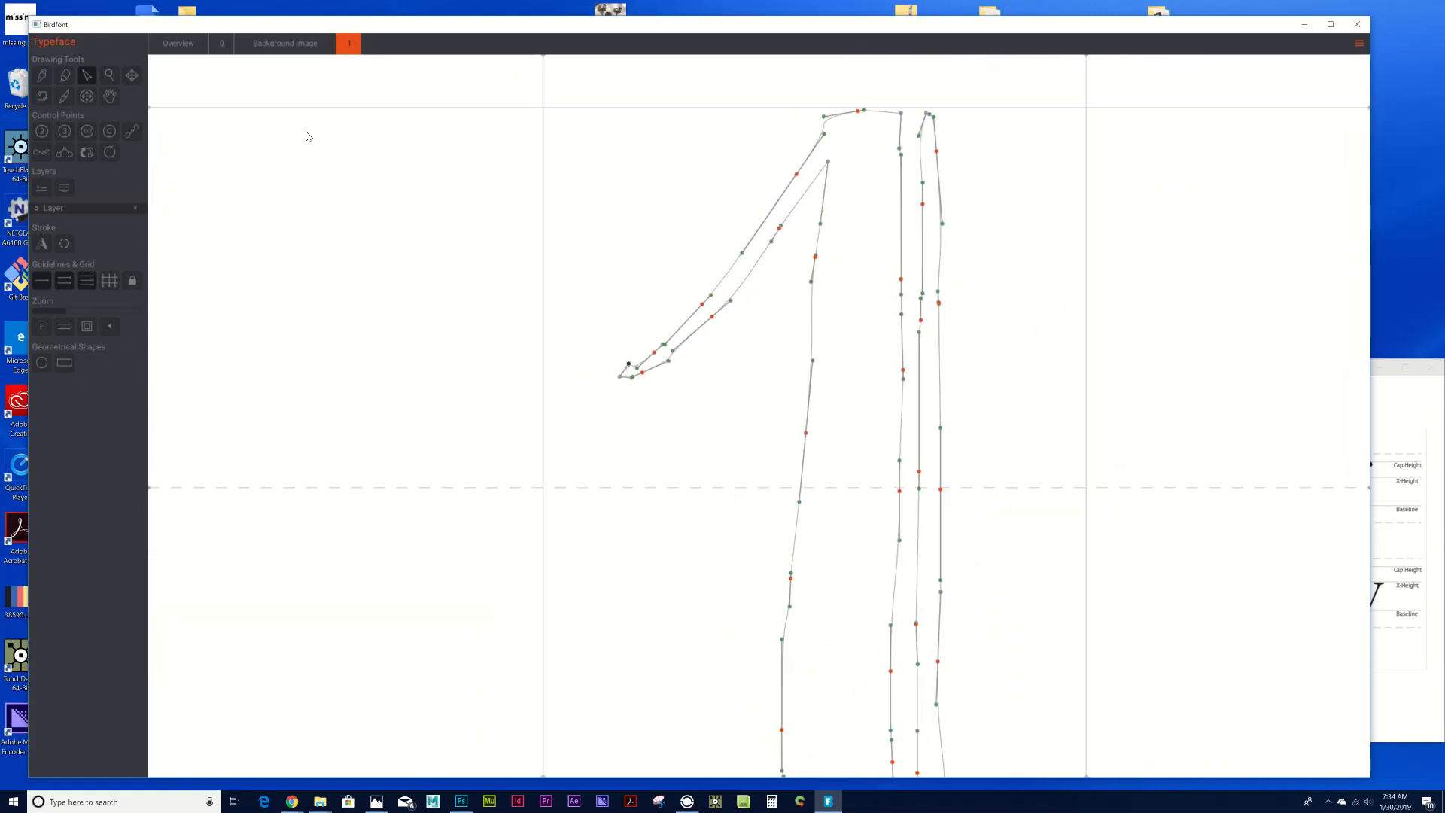
# Alternate between the filled shape and the editable outline of the 1 to compare the two views.
pyautogui.click(623, 211)
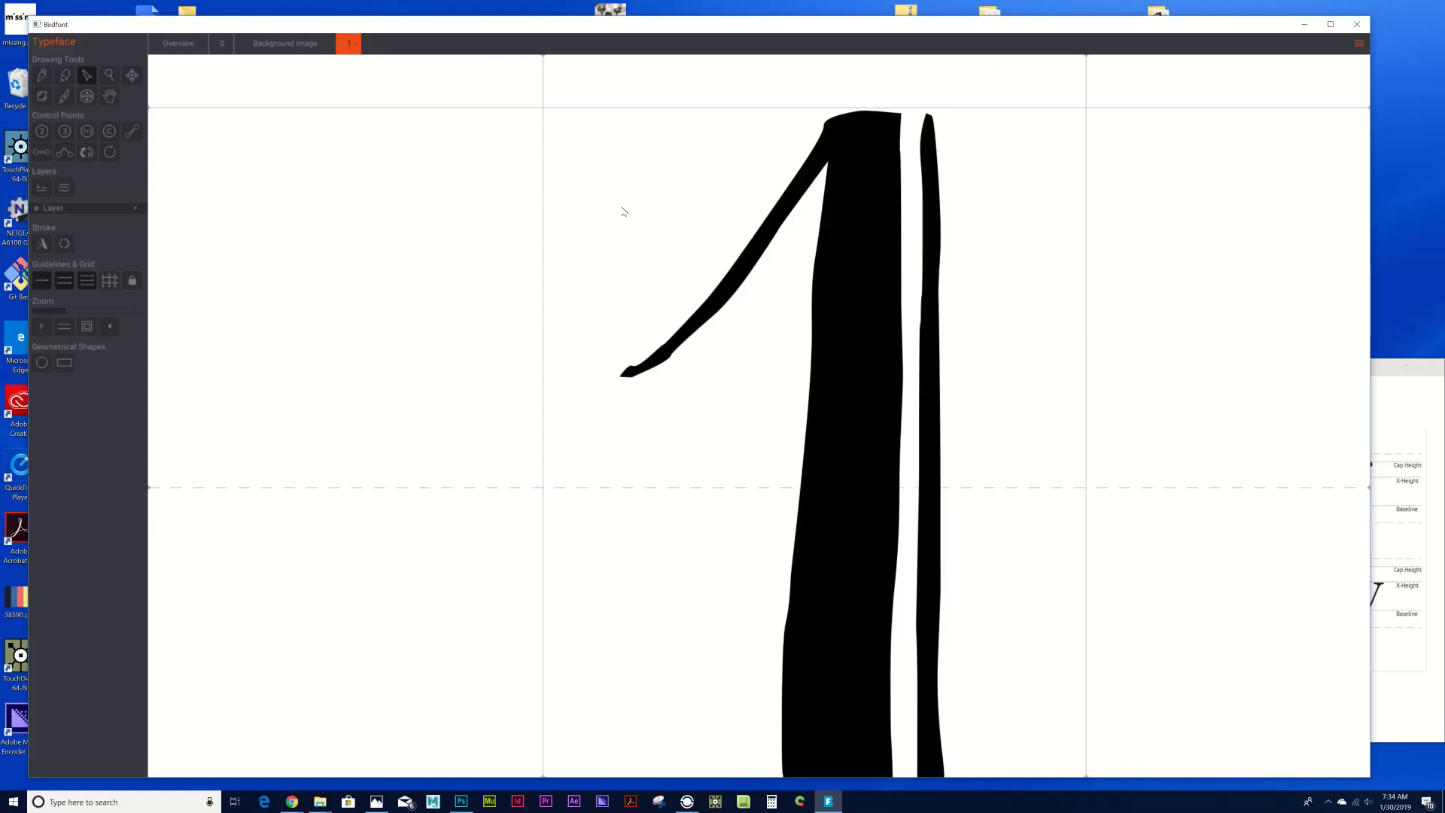
pyautogui.click(623, 211)
pyautogui.click(624, 212)
pyautogui.click(624, 212)
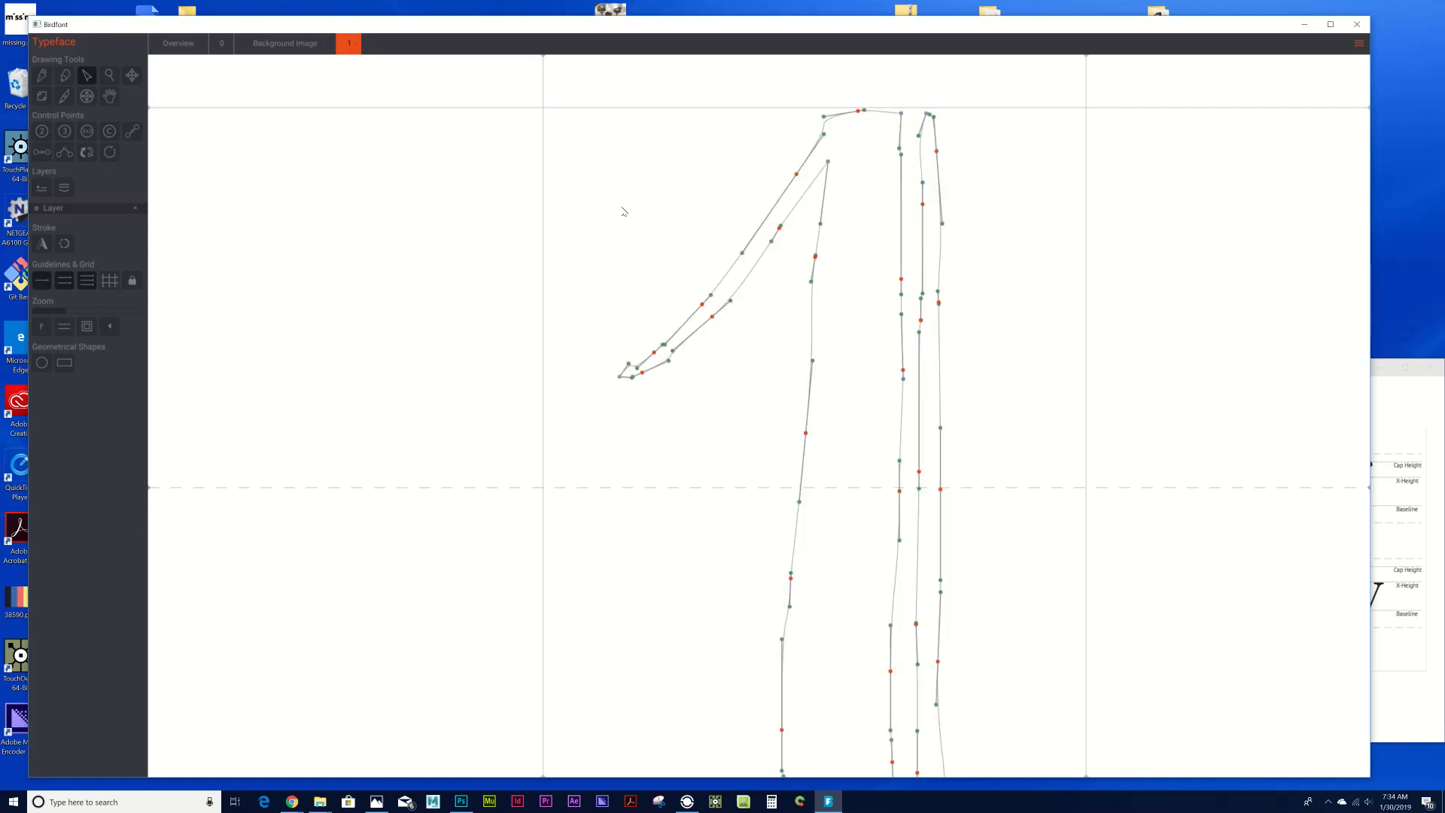
pyautogui.click(624, 211)
pyautogui.click(624, 212)
pyautogui.click(624, 212)
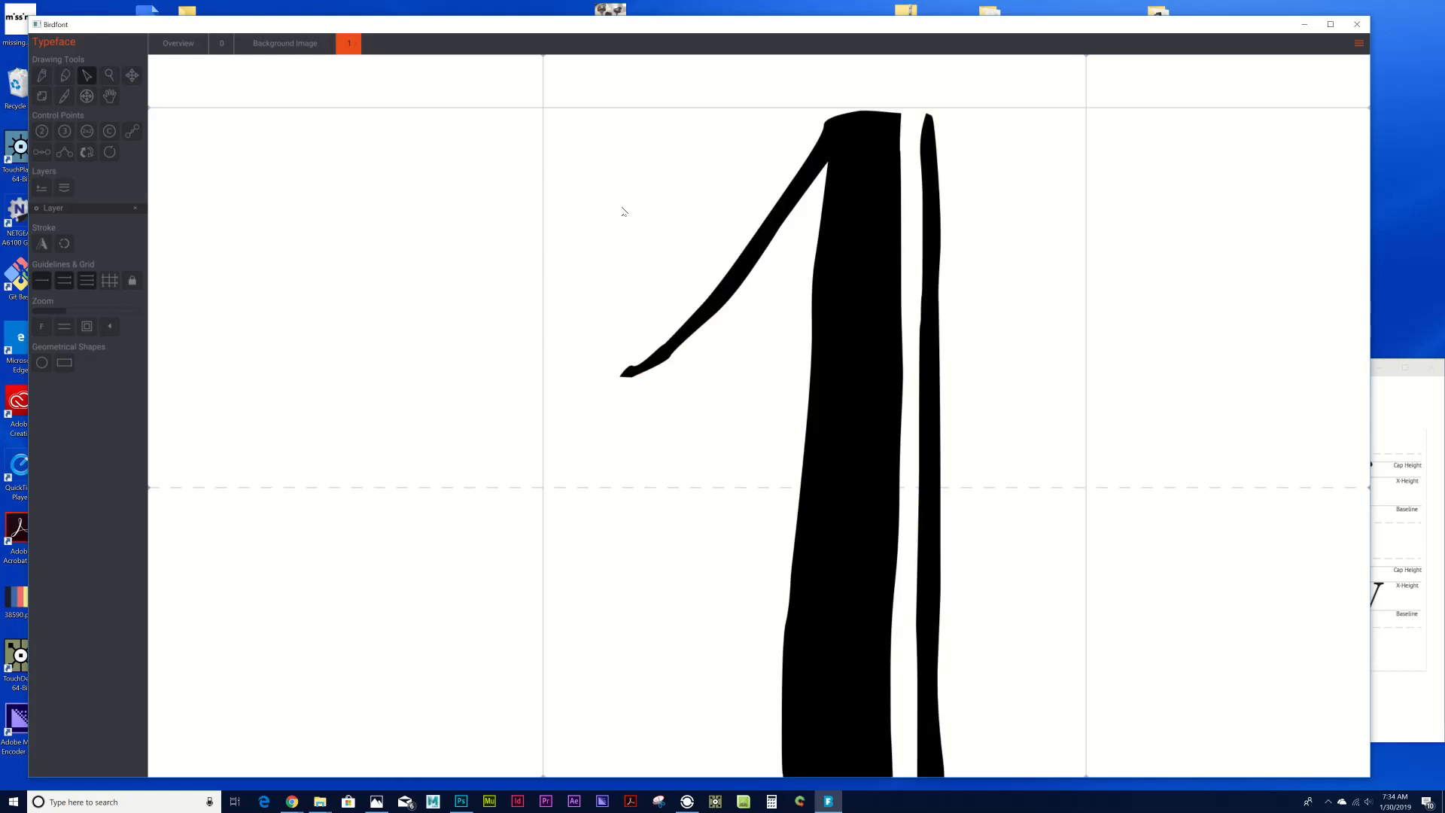
pyautogui.click(624, 212)
pyautogui.click(623, 212)
pyautogui.click(624, 212)
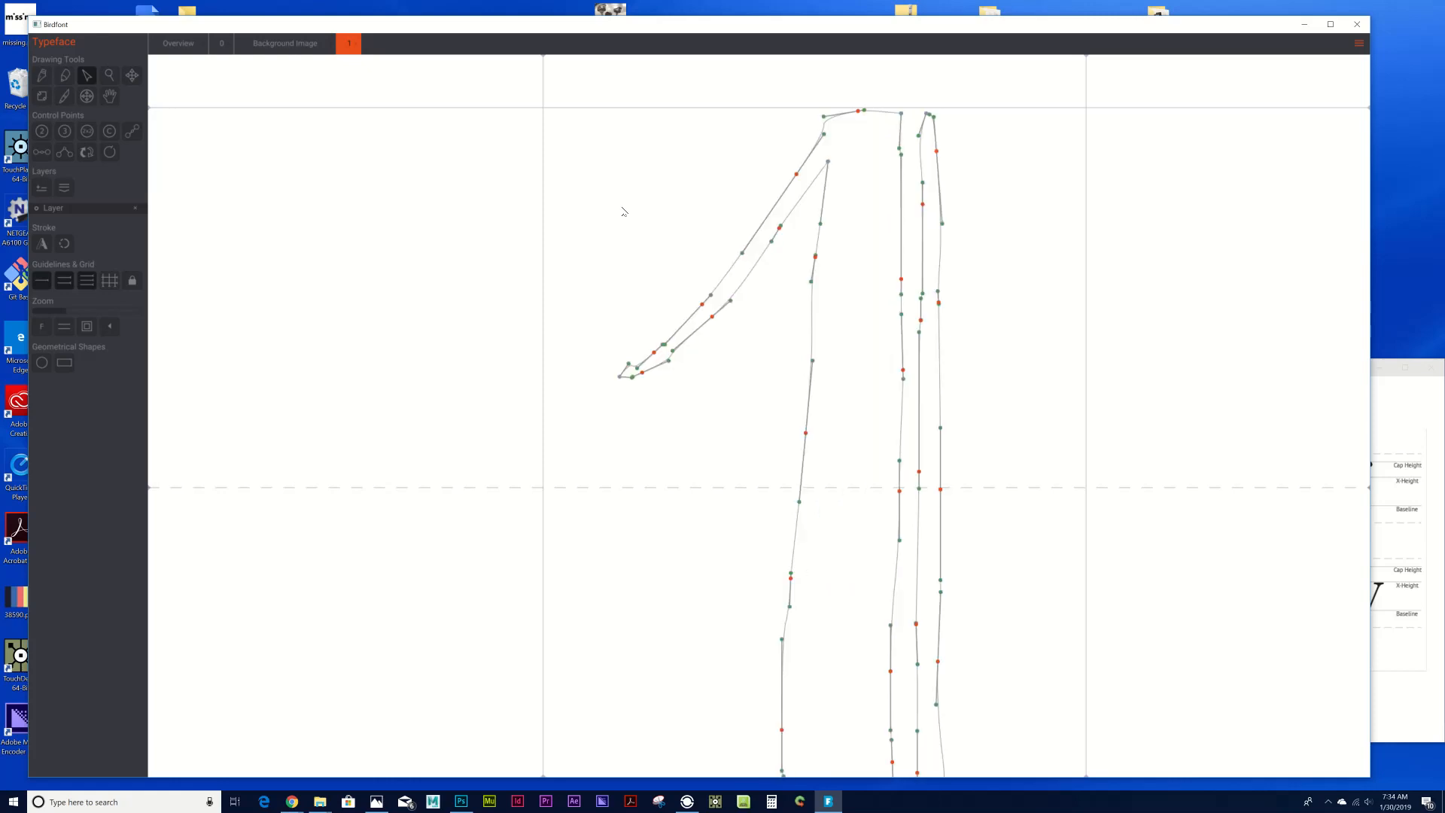
# Switch to the background tools and back to point editing, and inspect the filled 1 from its top to its base.
pyautogui.click(1231, 252)
pyautogui.click(977, 254)
pyautogui.click(1072, 237)
pyautogui.click(88, 98)
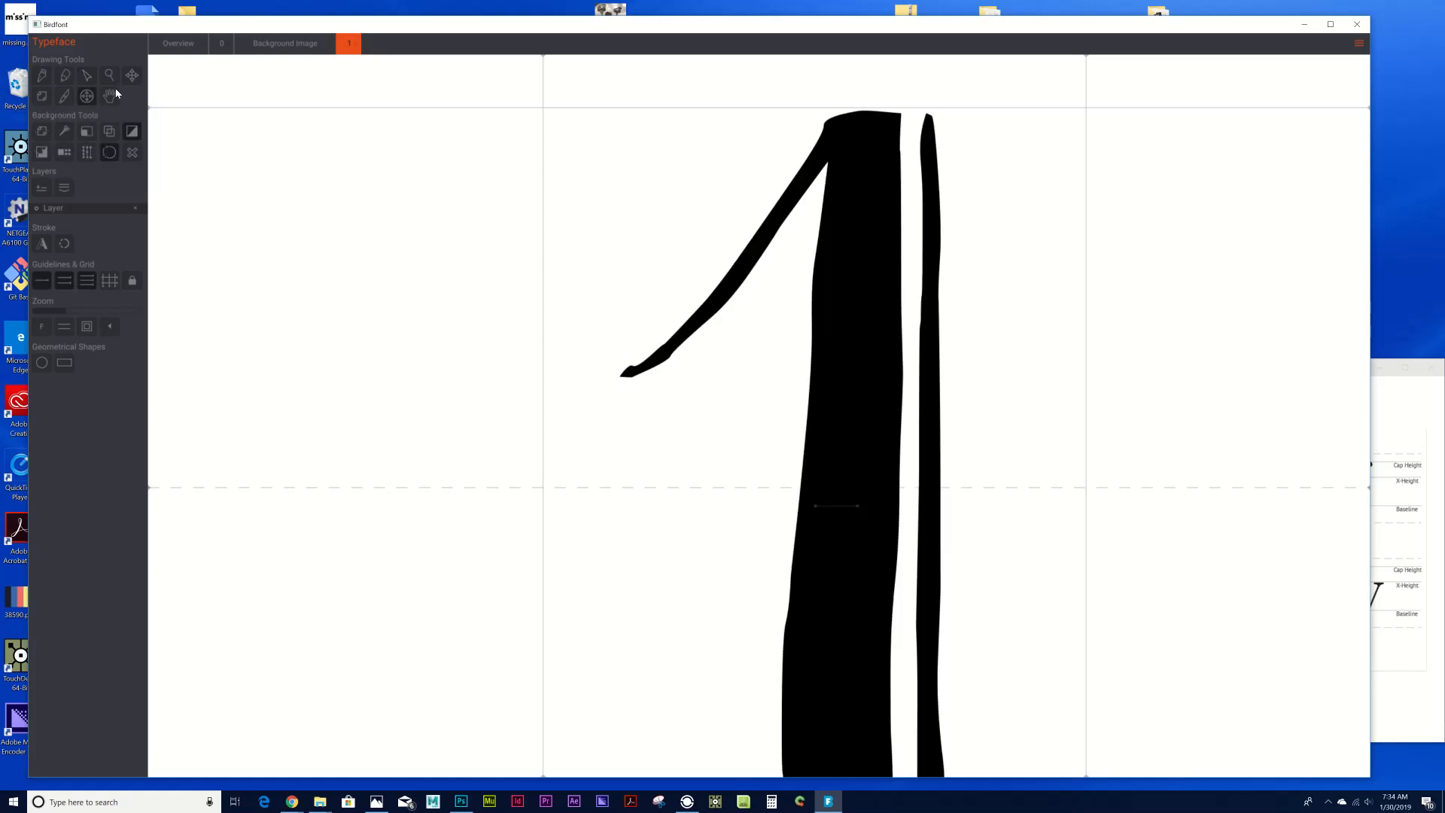
pyautogui.click(89, 76)
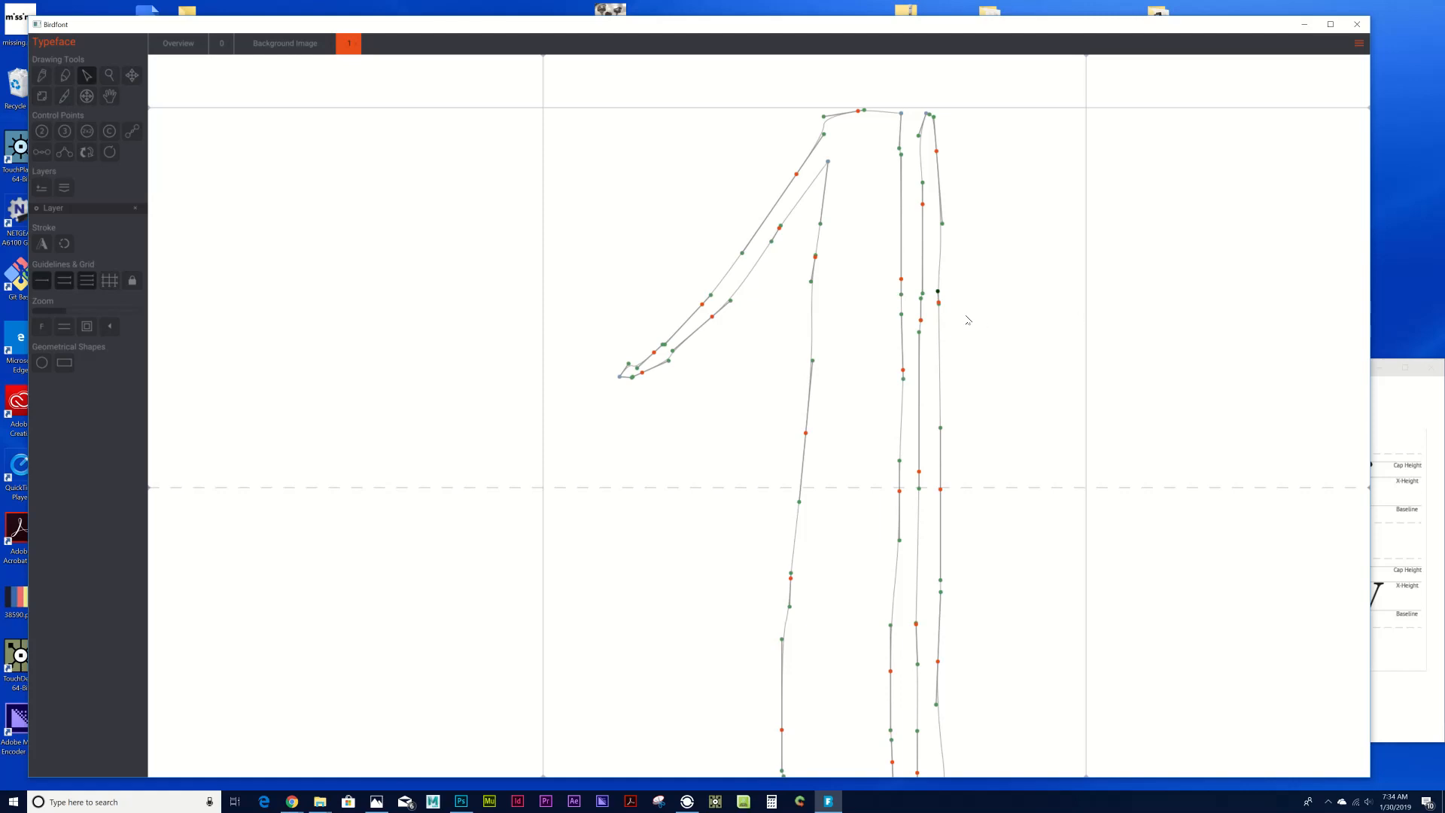
pyautogui.scroll(-5, 933, 297)
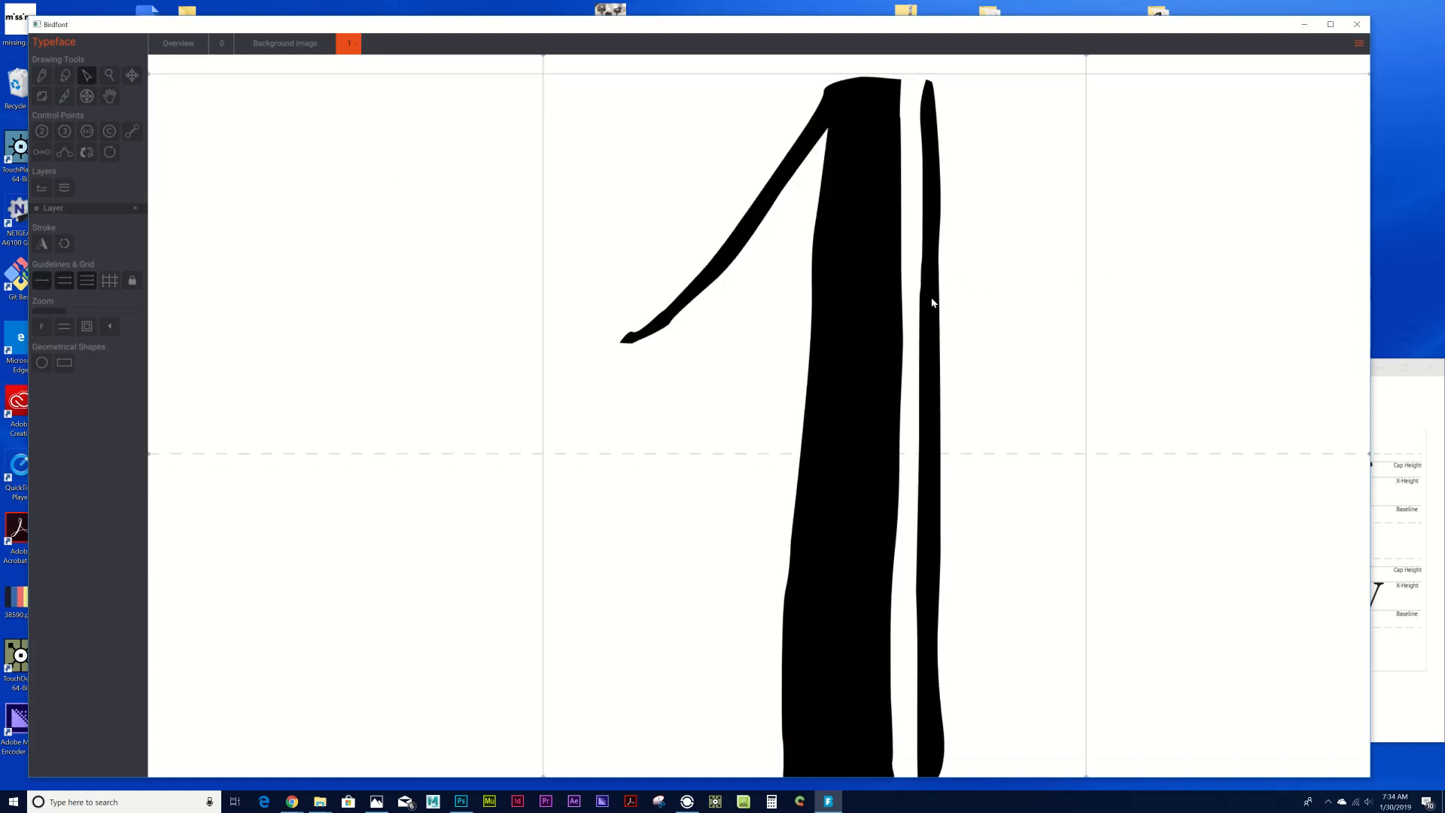
pyautogui.scroll(-1, 960, 332)
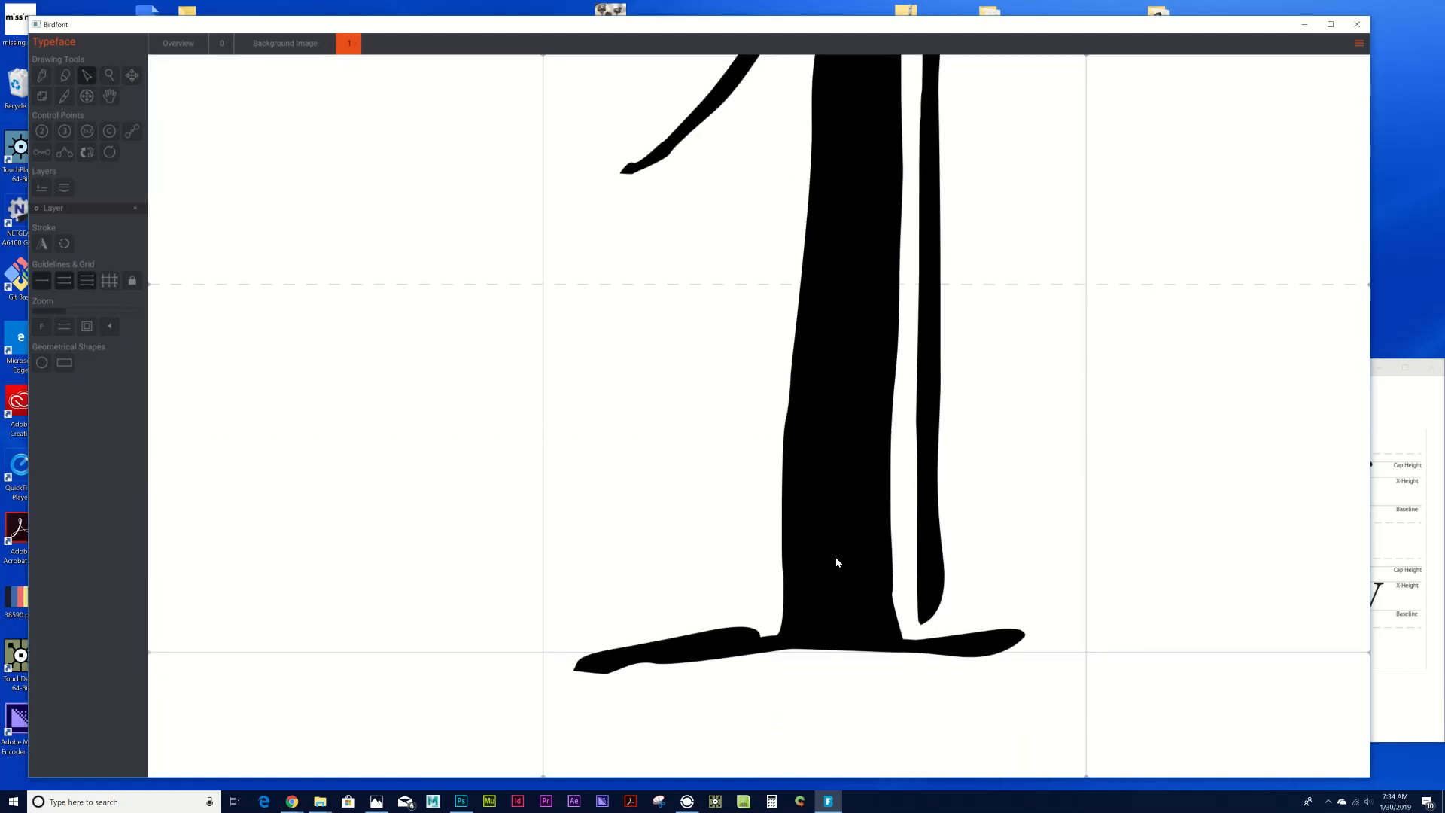
pyautogui.scroll(5, 836, 562)
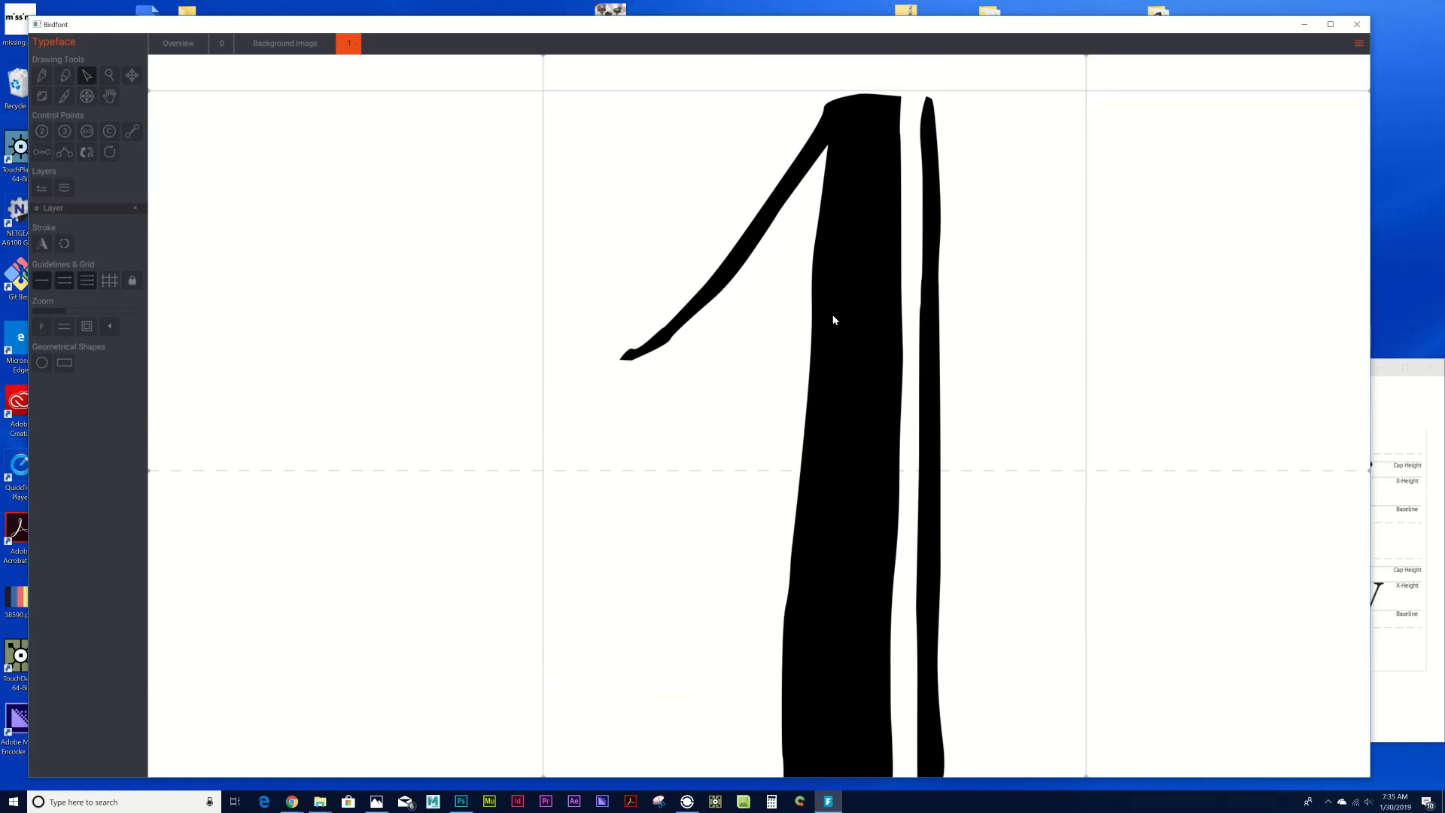
# Open the outline of the 1, try bending a control point's handle on the stem's upper left edge, and delete that point.
pyautogui.click(833, 432)
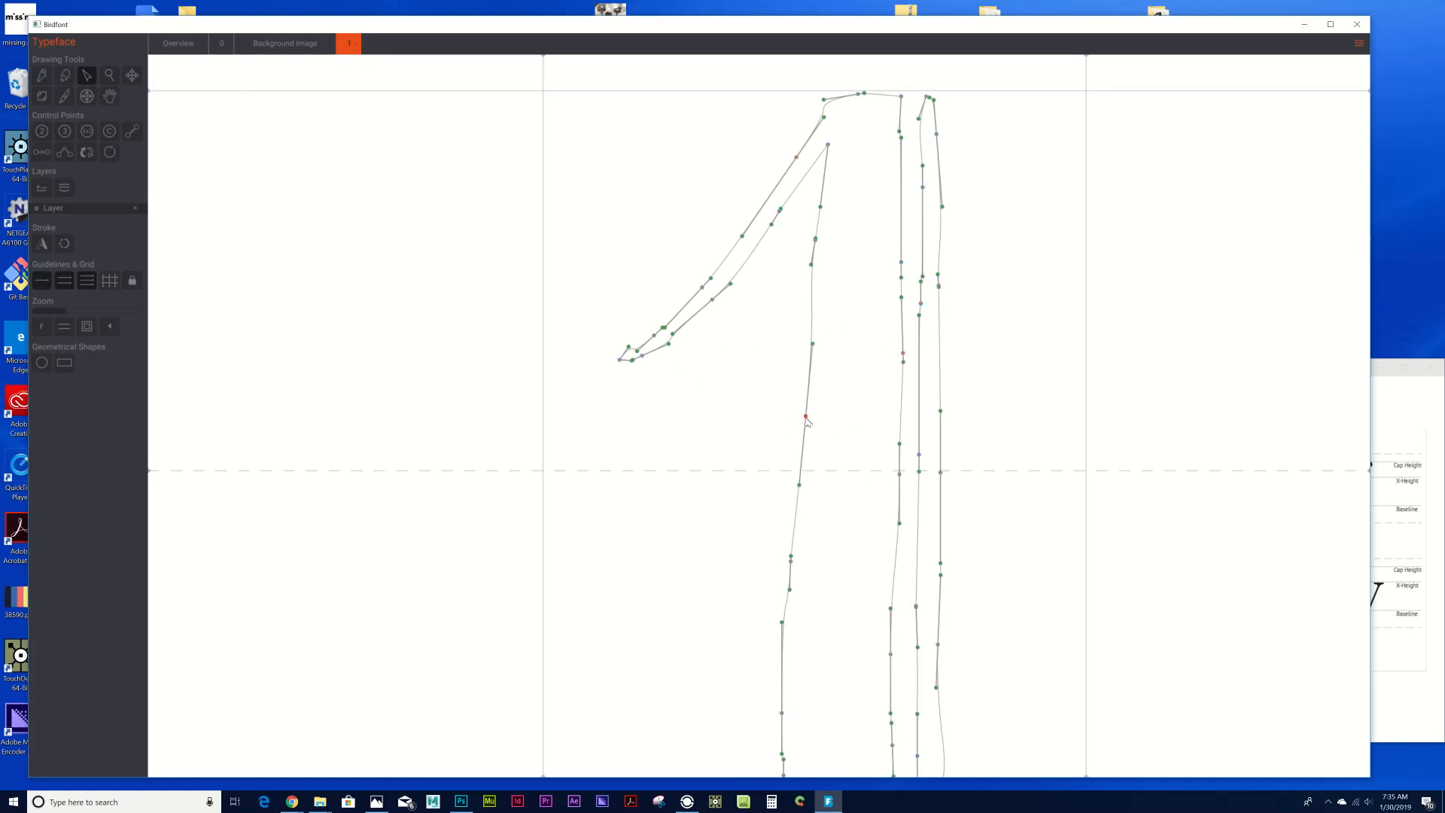
pyautogui.moveTo(815, 240); pyautogui.dragTo(815, 253)
pyautogui.scroll(5, 818, 227)
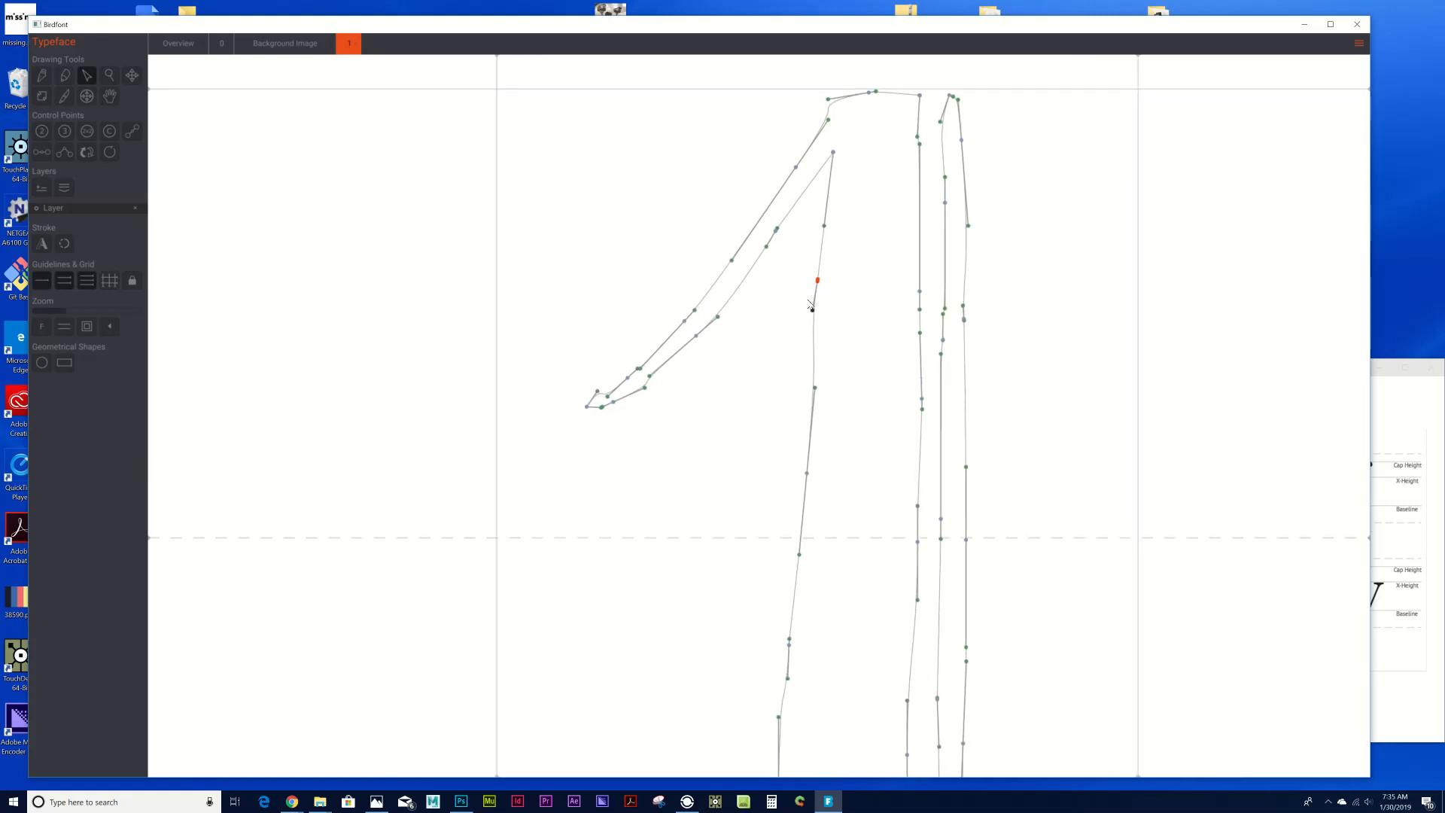
pyautogui.scroll(4, 806, 303)
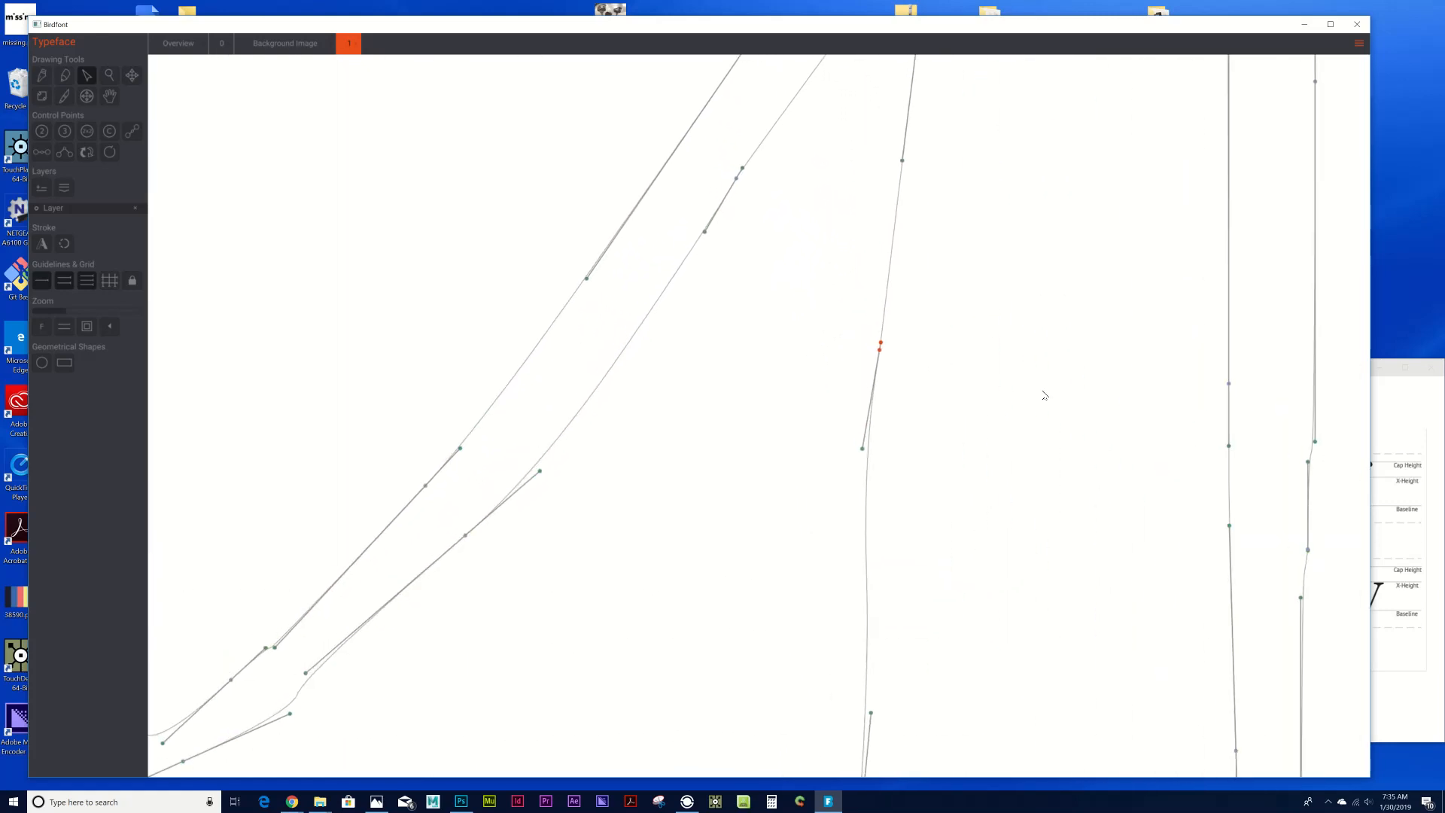
pyautogui.moveTo(881, 344); pyautogui.dragTo(935, 444)
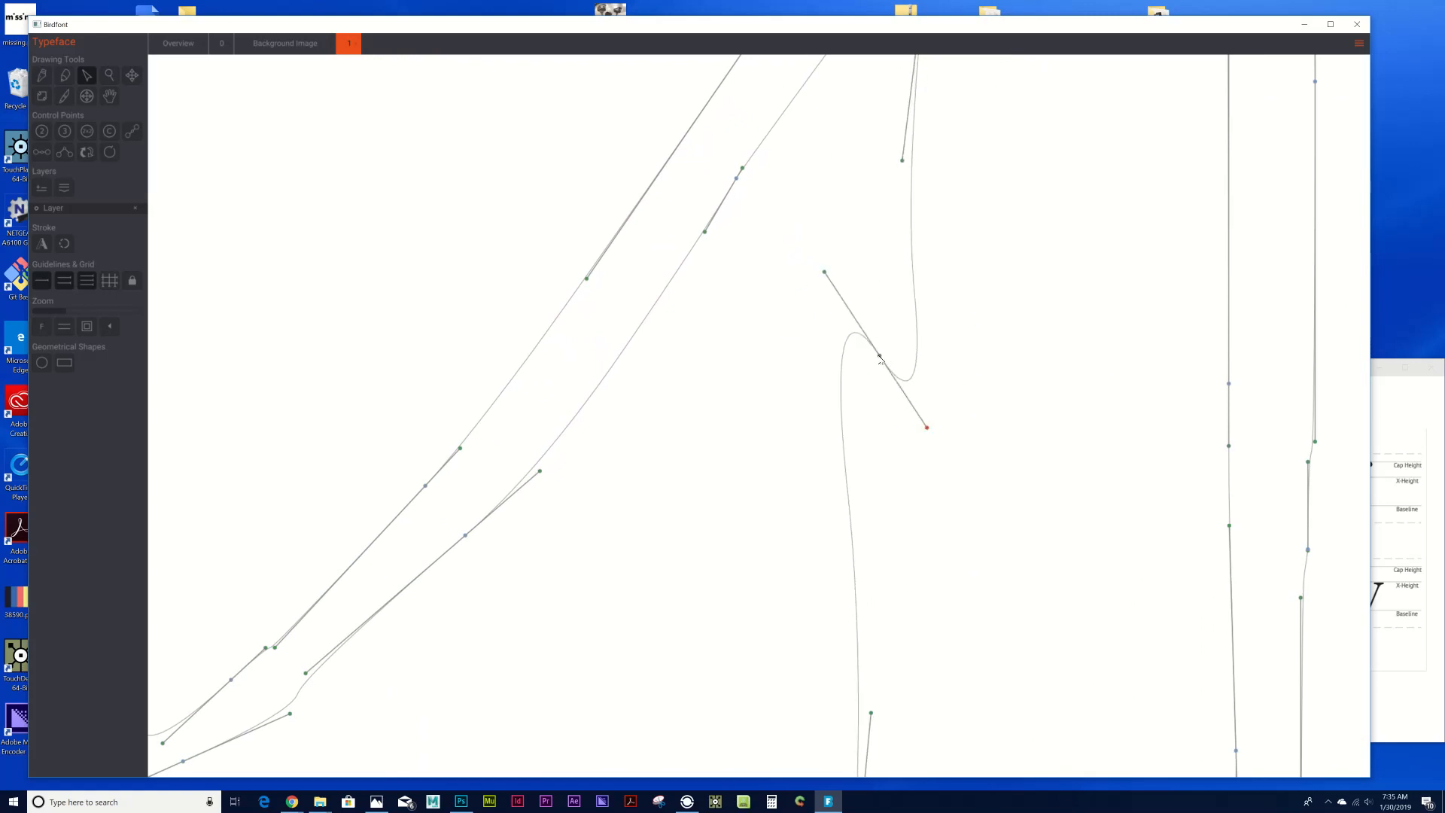
pyautogui.moveTo(881, 361); pyautogui.dragTo(885, 374)
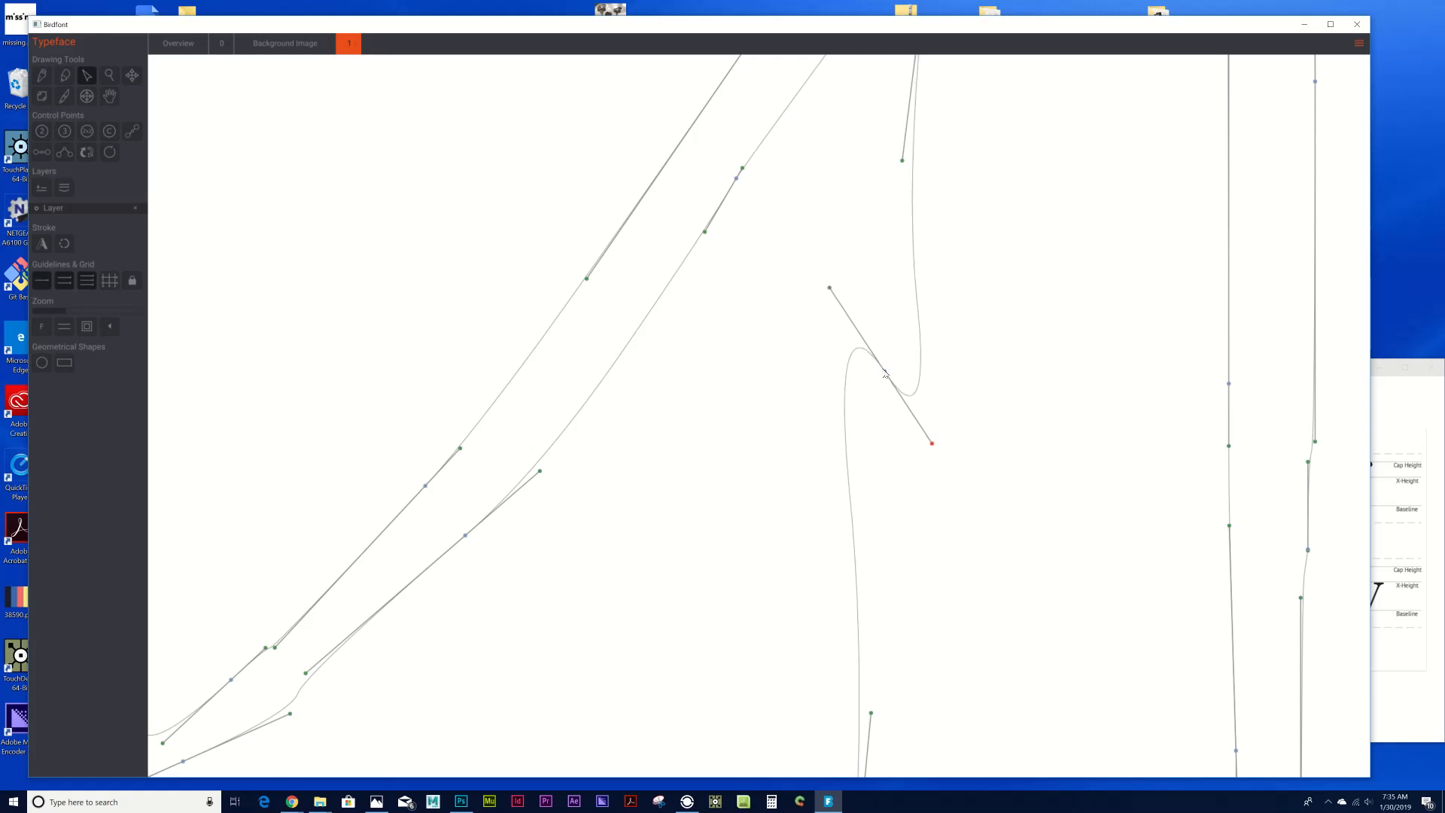
pyautogui.press('Delete')
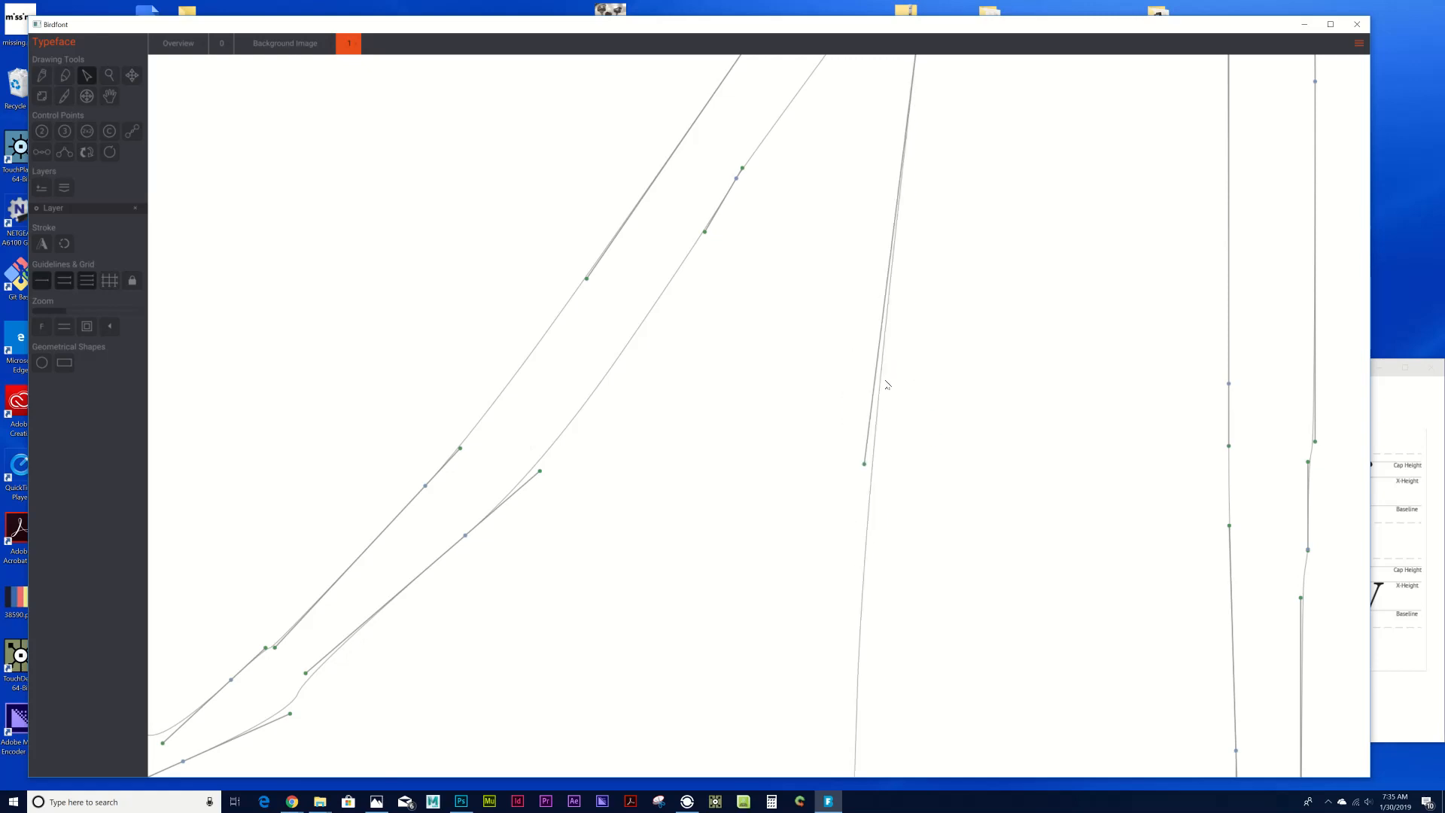
# Delete the two middle control points on the left edge of the 1's stem to smooth the curve.
pyautogui.scroll(-3, 892, 380)
pyautogui.scroll(-3, 898, 381)
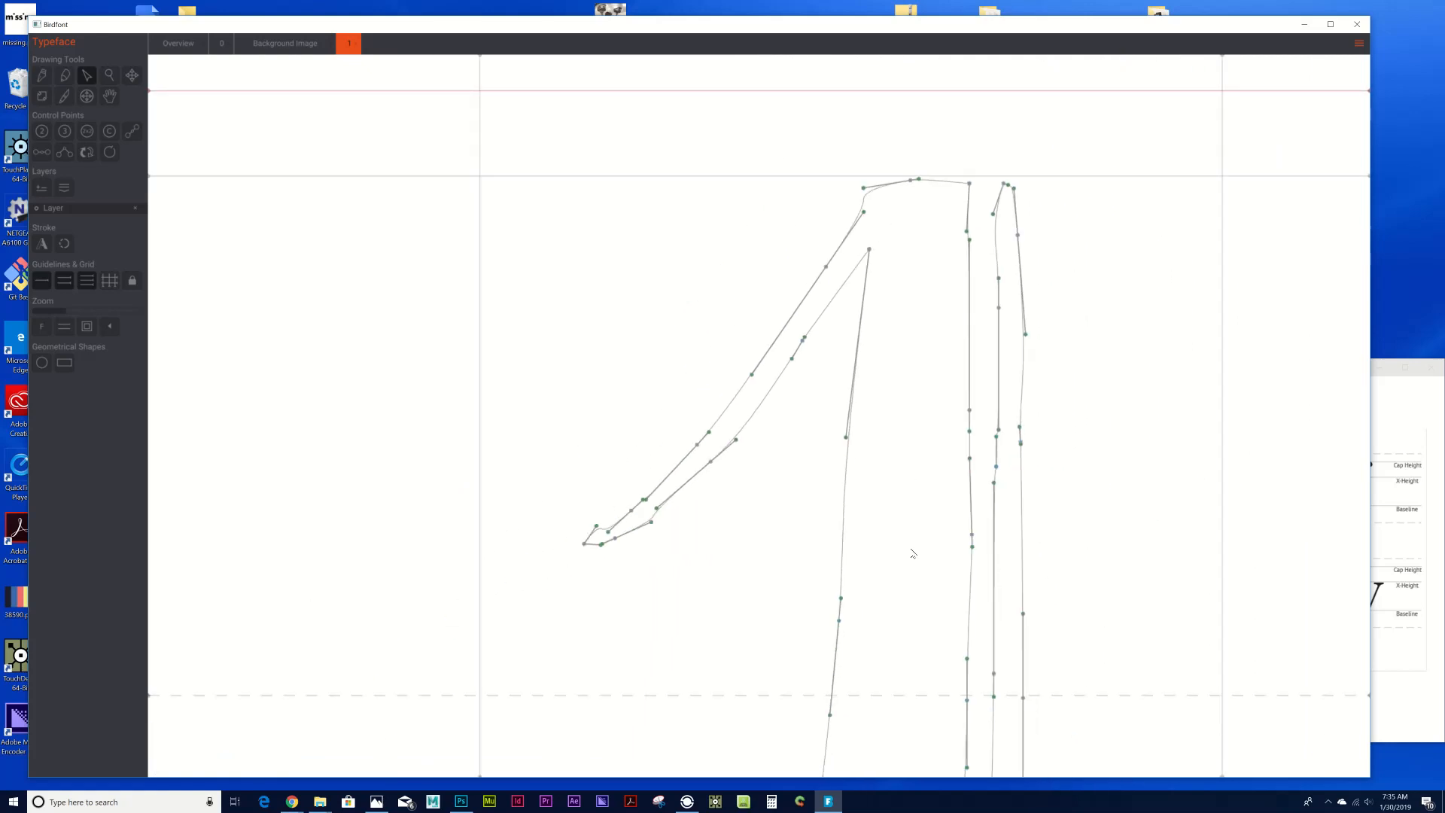
pyautogui.scroll(-5, 913, 554)
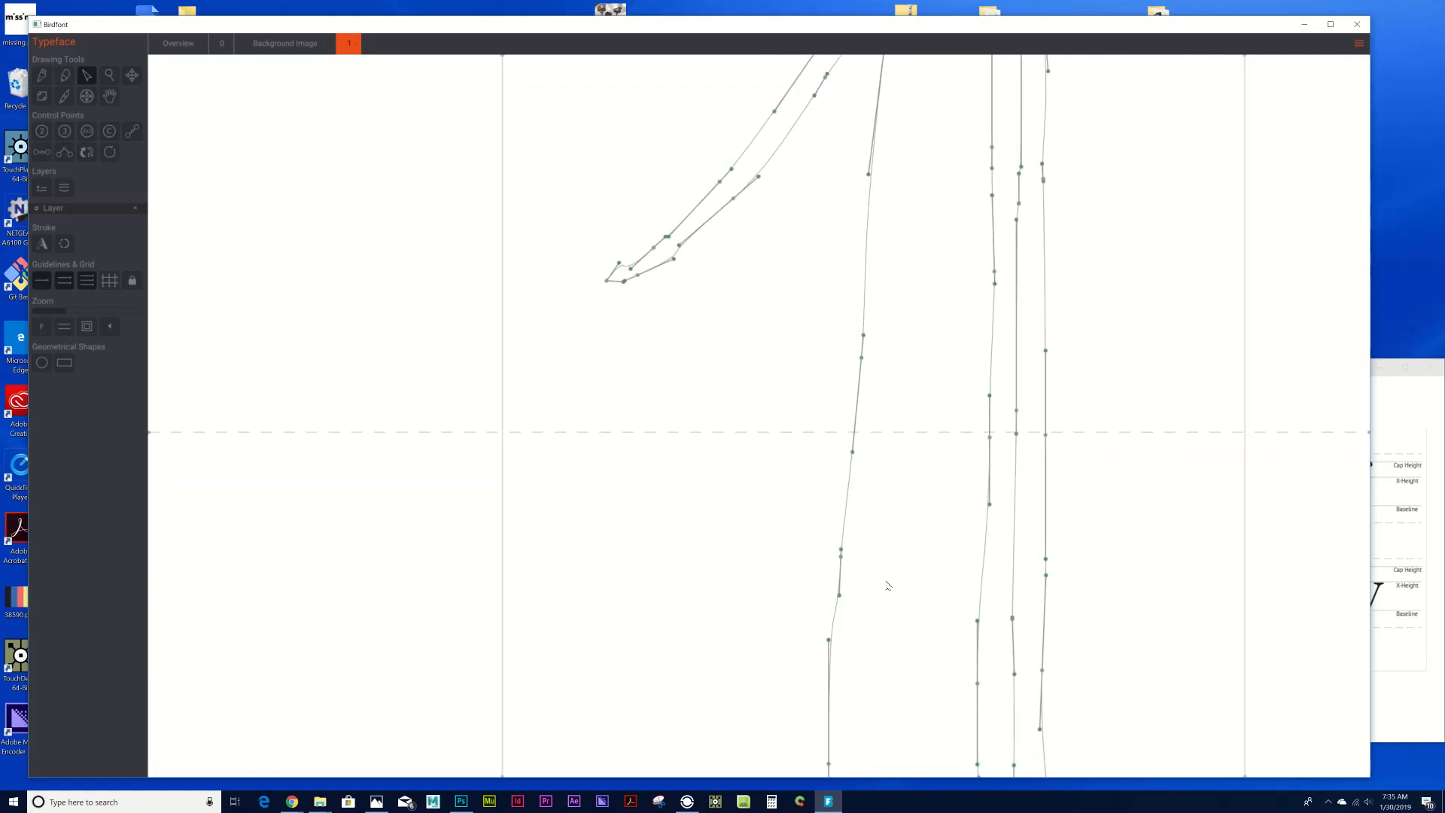
pyautogui.moveTo(888, 585); pyautogui.dragTo(906, 528)
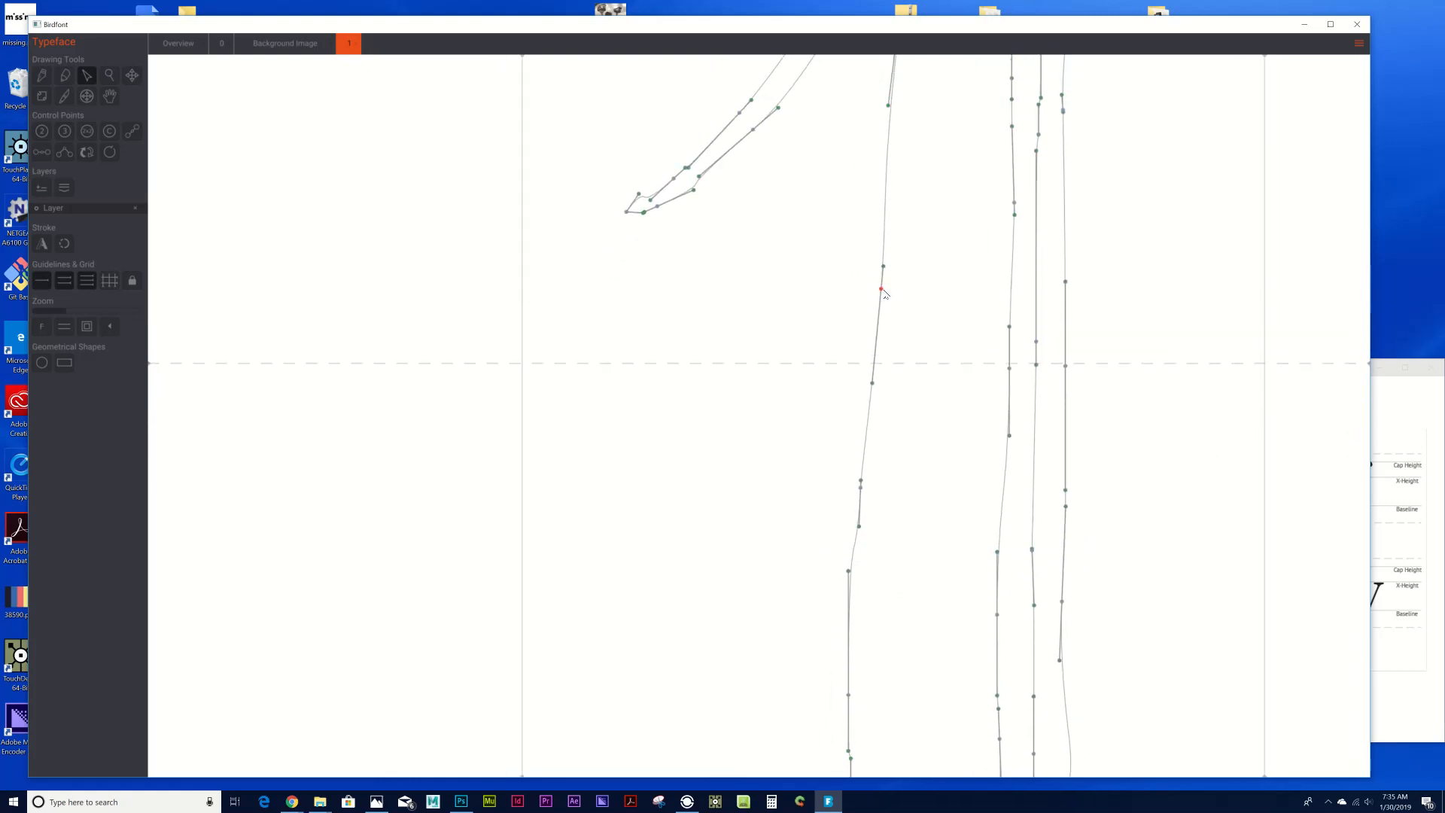
pyautogui.moveTo(881, 291); pyautogui.dragTo(871, 295)
pyautogui.press('Delete')
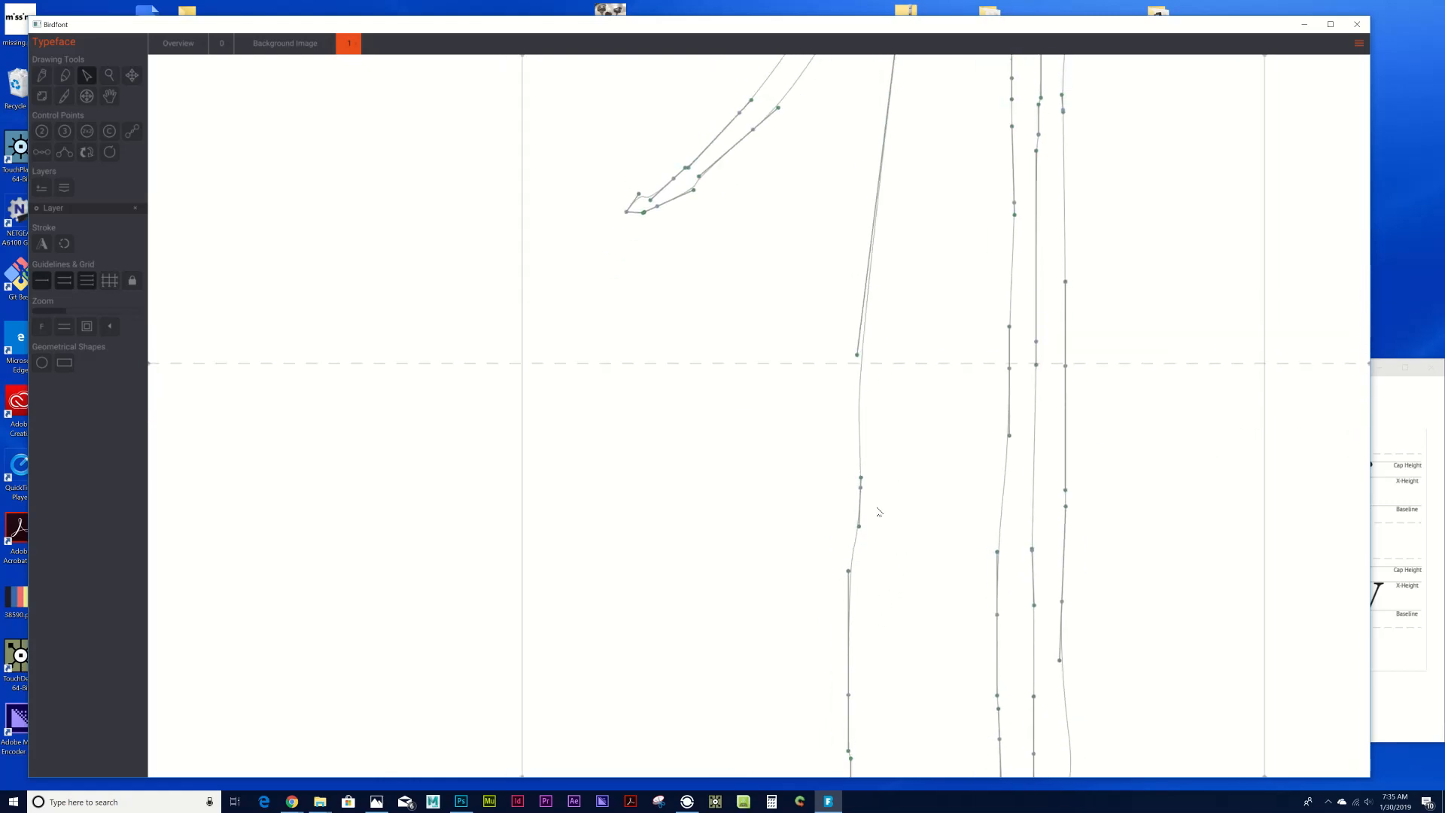
pyautogui.click(860, 487)
pyautogui.press('Delete')
pyautogui.scroll(-1, 878, 501)
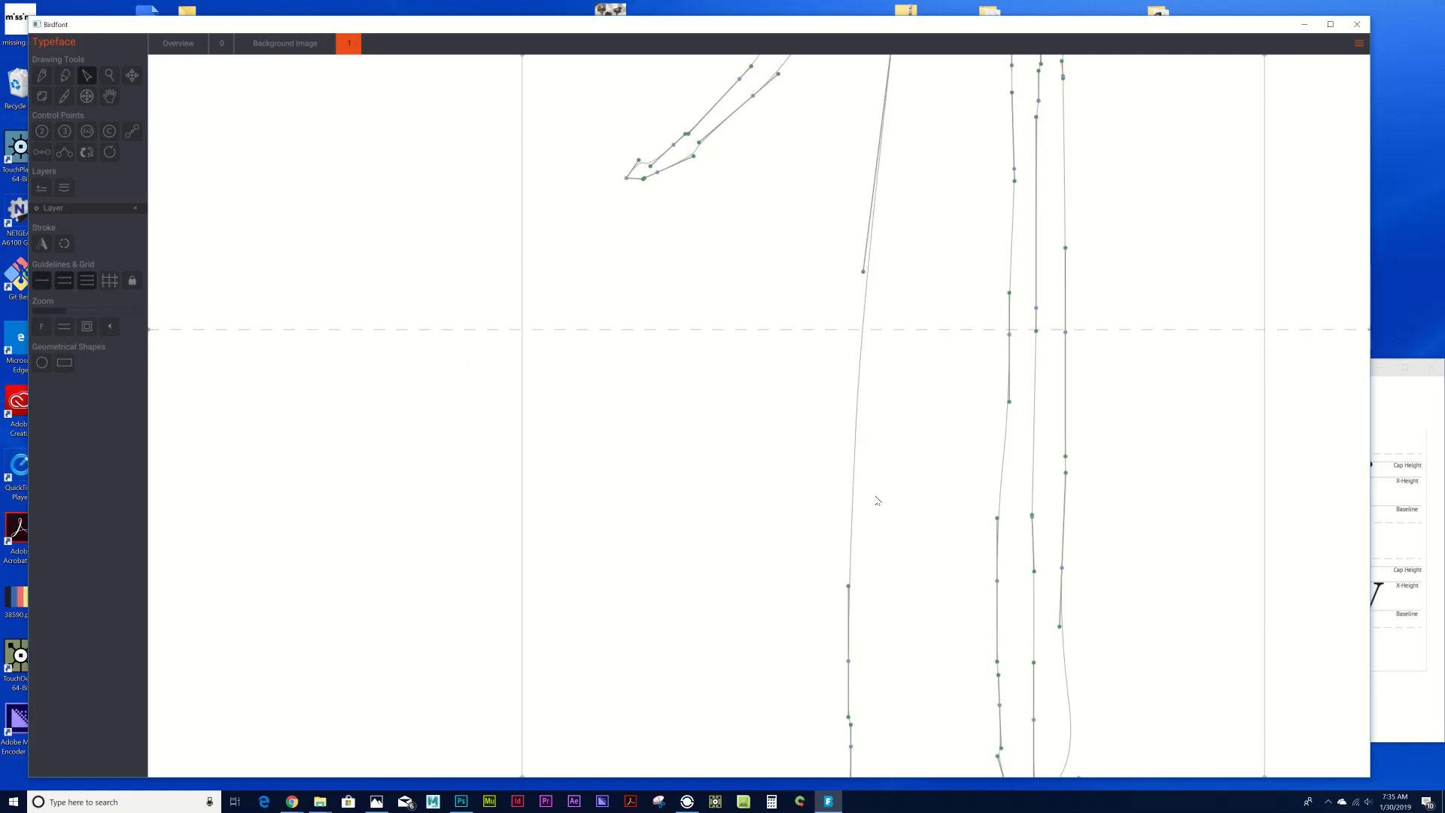
# Move the lowest control point on the stem's left edge down to the corner where the stem meets the base serif.
pyautogui.scroll(-4, 878, 500)
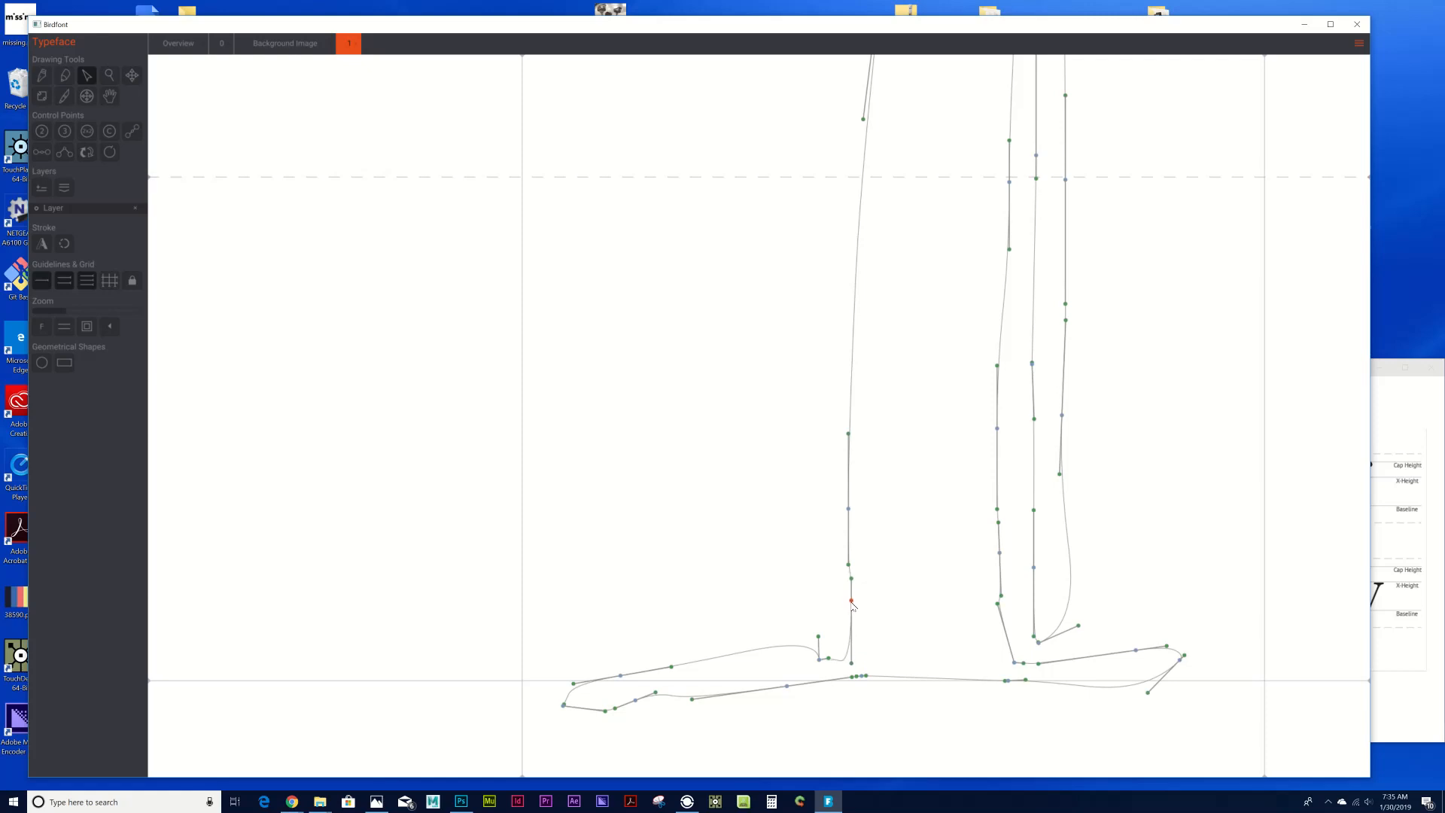
pyautogui.moveTo(852, 604); pyautogui.dragTo(852, 653)
pyautogui.moveTo(851, 714); pyautogui.dragTo(853, 654)
pyautogui.scroll(5, 852, 656)
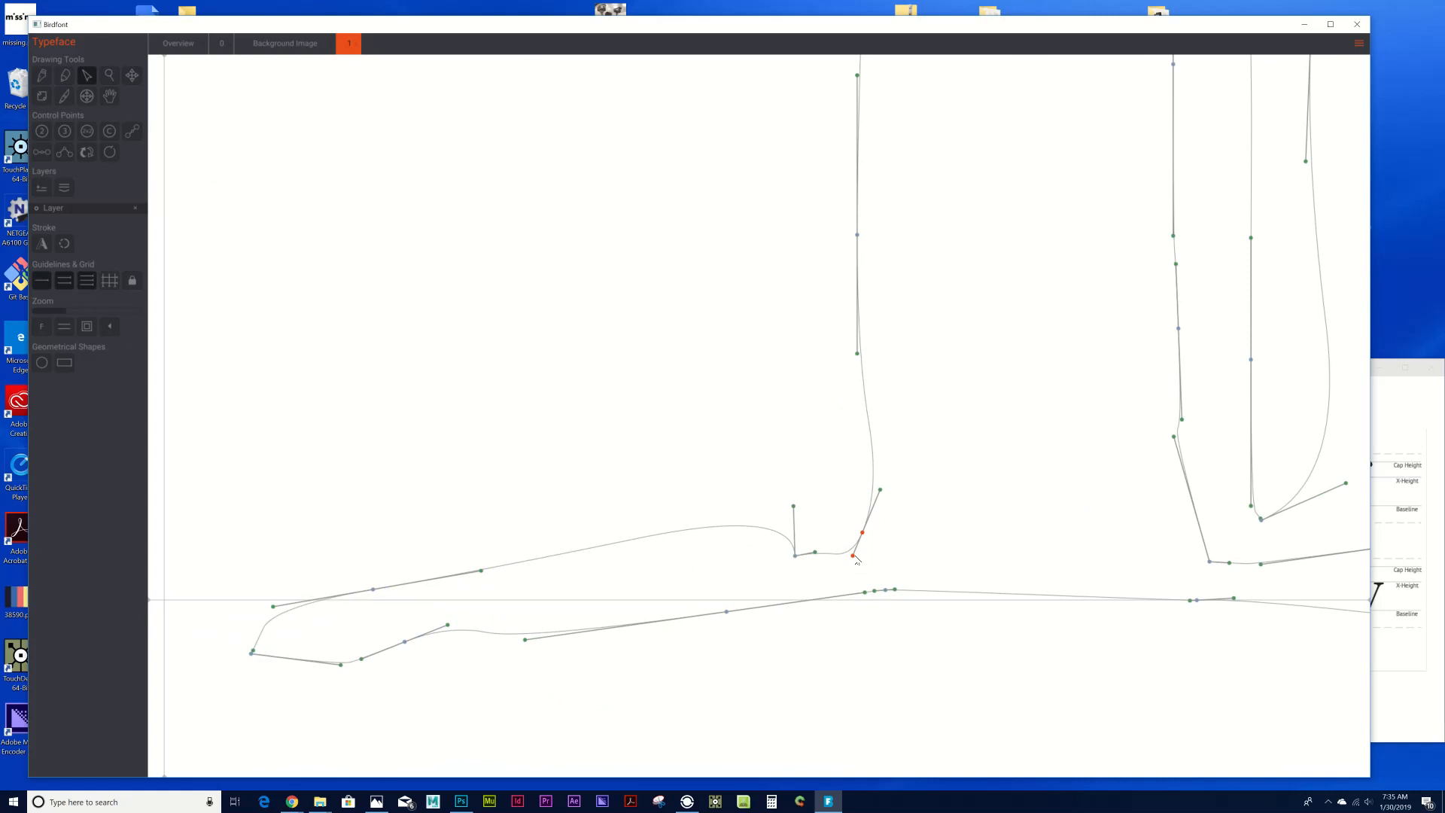
pyautogui.moveTo(857, 559)
pyautogui.mouseDown()
pyautogui.moveTo(866, 489)
pyautogui.moveTo(884, 507)
pyautogui.moveTo(871, 494)
pyautogui.moveTo(852, 546)
pyautogui.mouseUp()
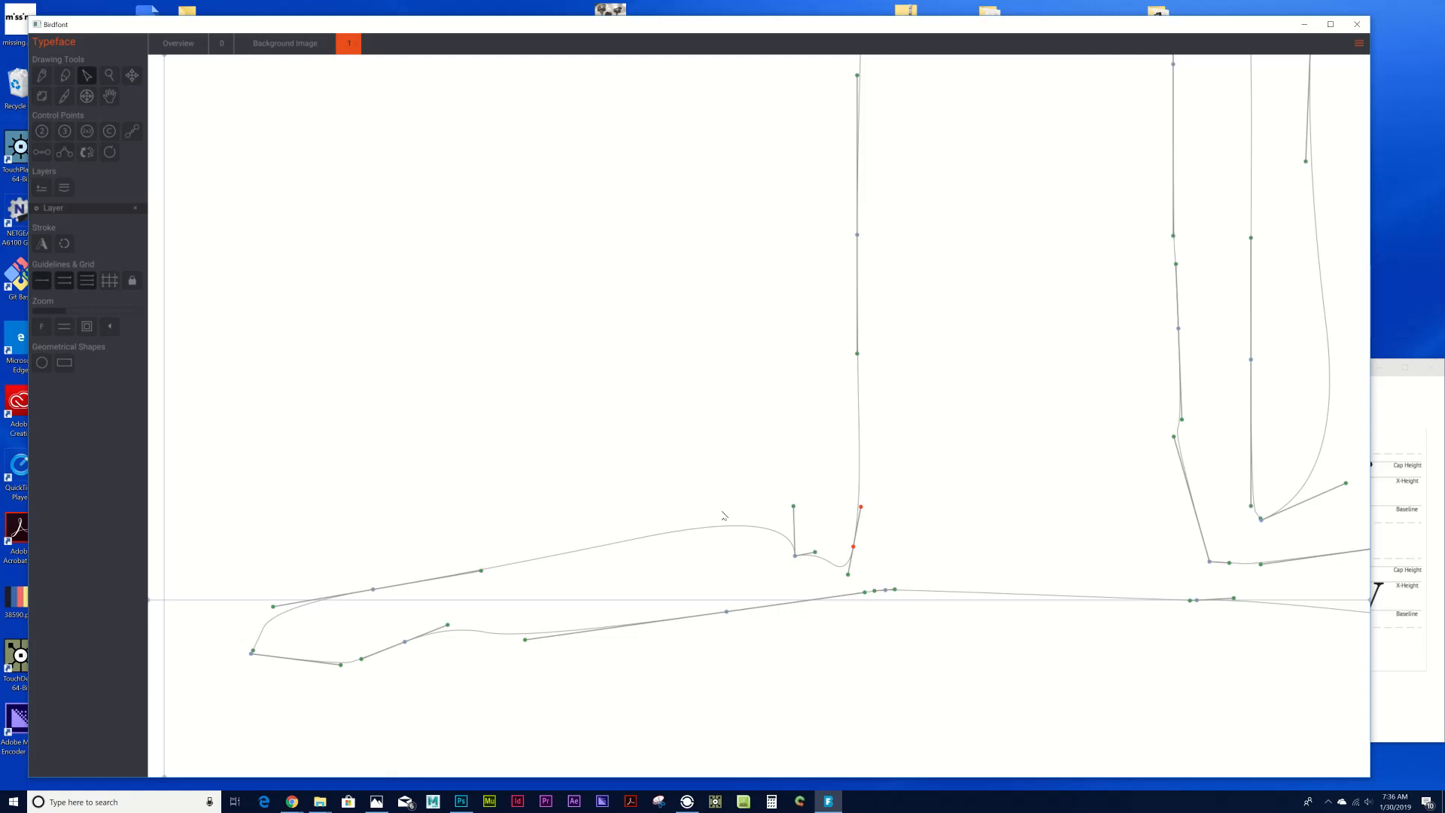
# Convert the segments at the stem's lower left corner point to lines and adjust the corner and its upper handle.
pyautogui.click(854, 547)
pyautogui.click(65, 152)
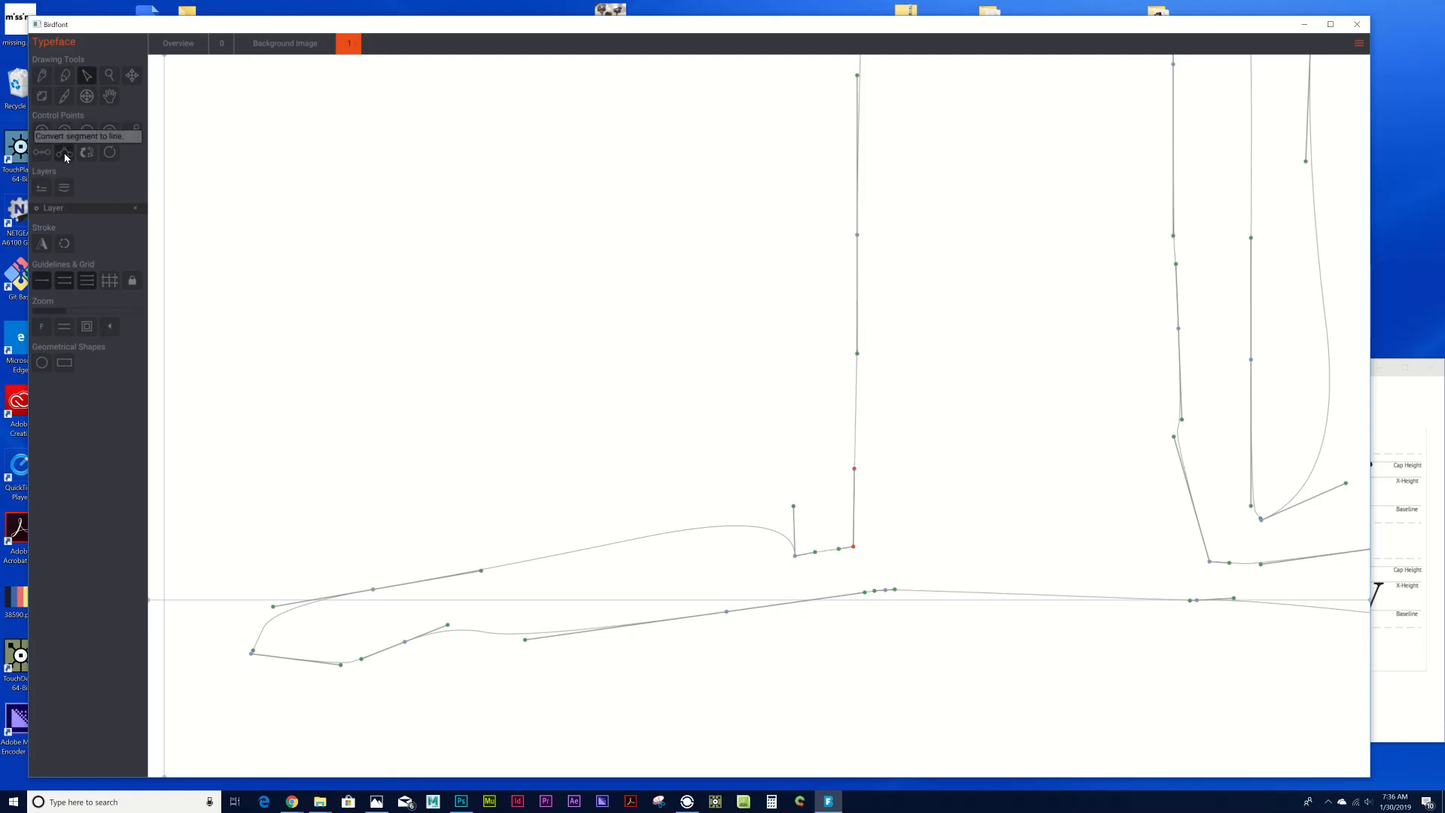
pyautogui.moveTo(855, 477); pyautogui.dragTo(824, 467)
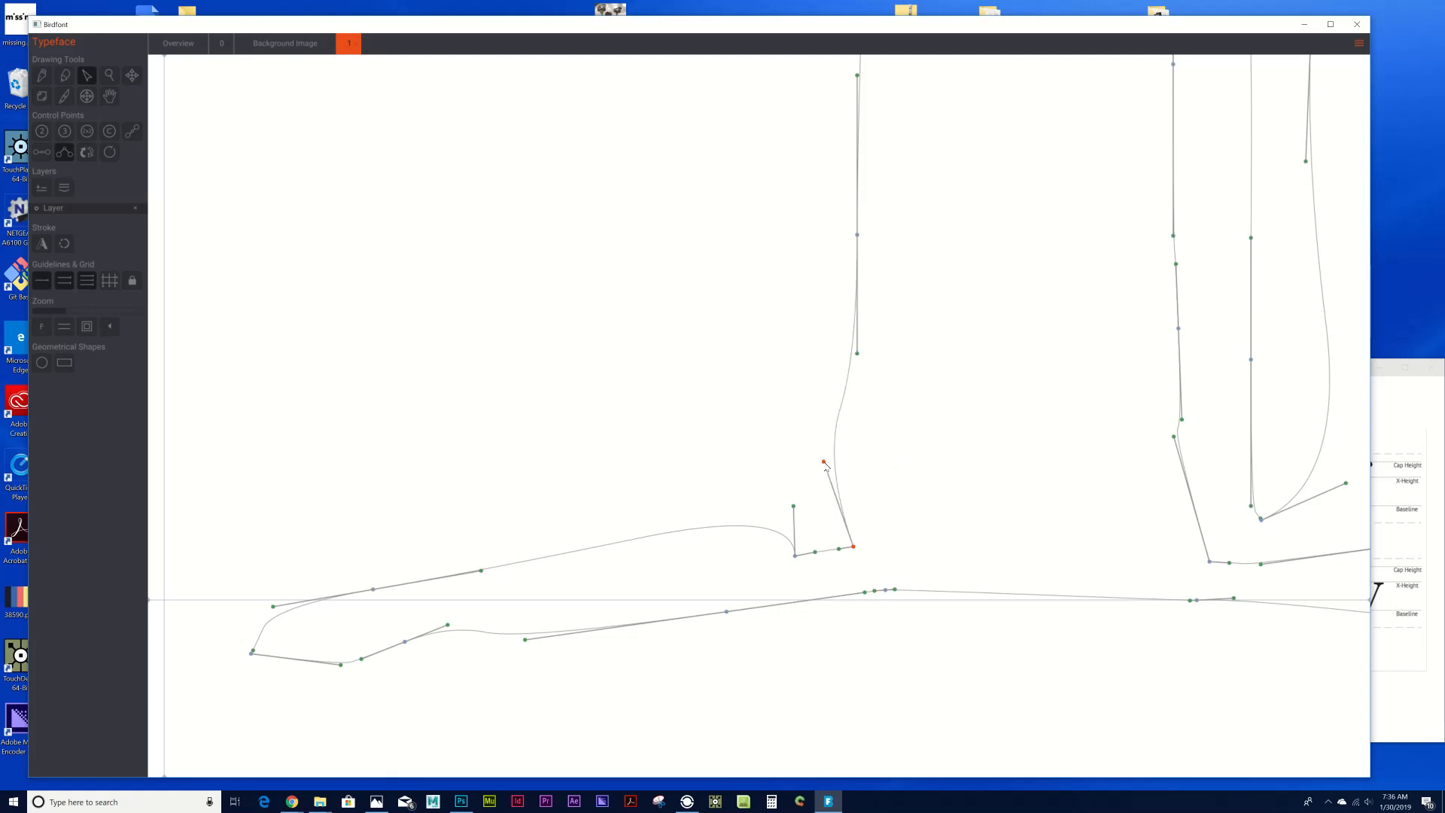
pyautogui.moveTo(838, 550); pyautogui.dragTo(851, 550)
pyautogui.moveTo(821, 466); pyautogui.dragTo(854, 465)
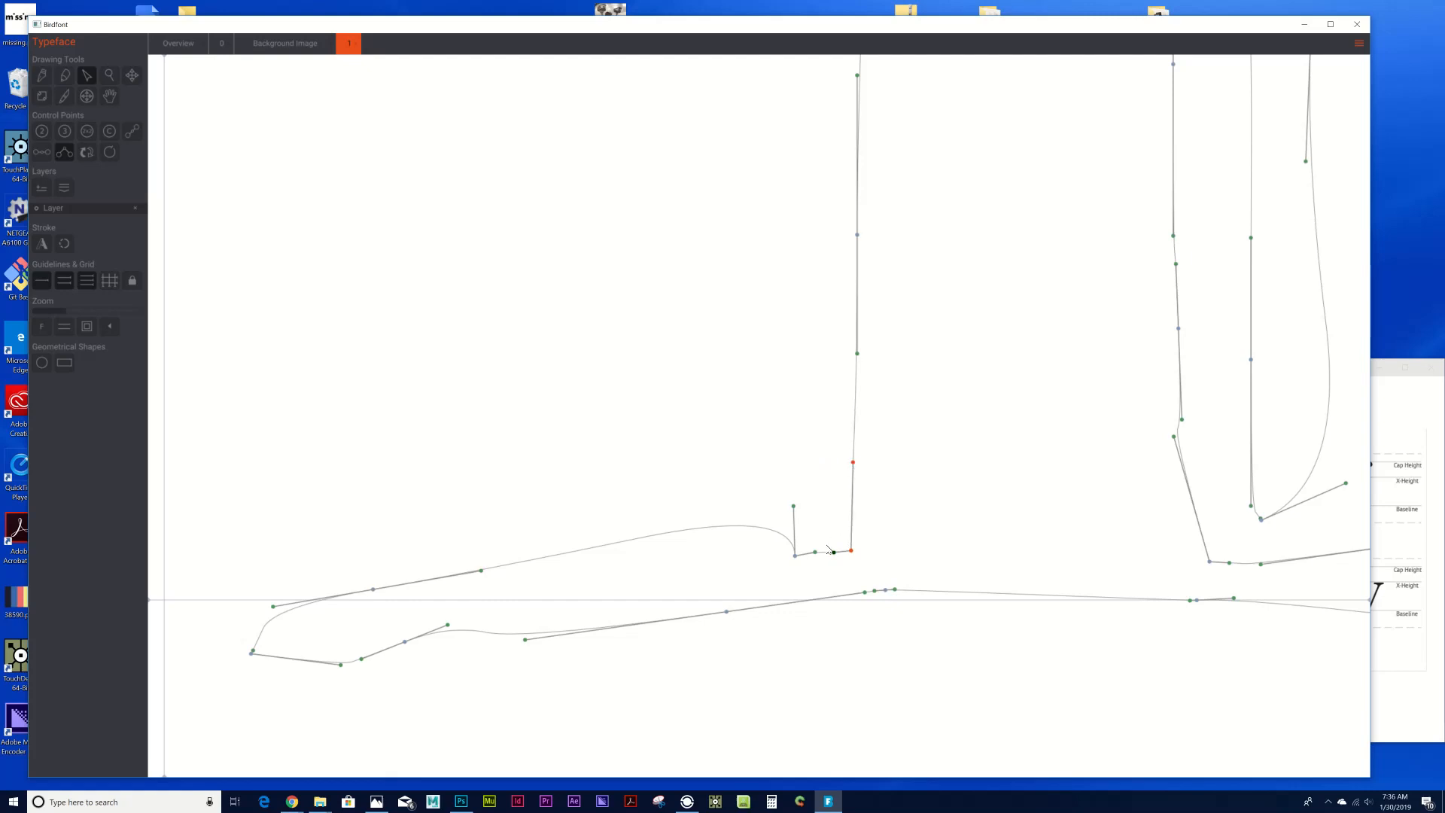
# Nudge the point between the base serif and the stem's lower left corner slightly down, and preview the filled 1.
pyautogui.moveTo(815, 553); pyautogui.dragTo(817, 559)
pyautogui.scroll(-6, 835, 467)
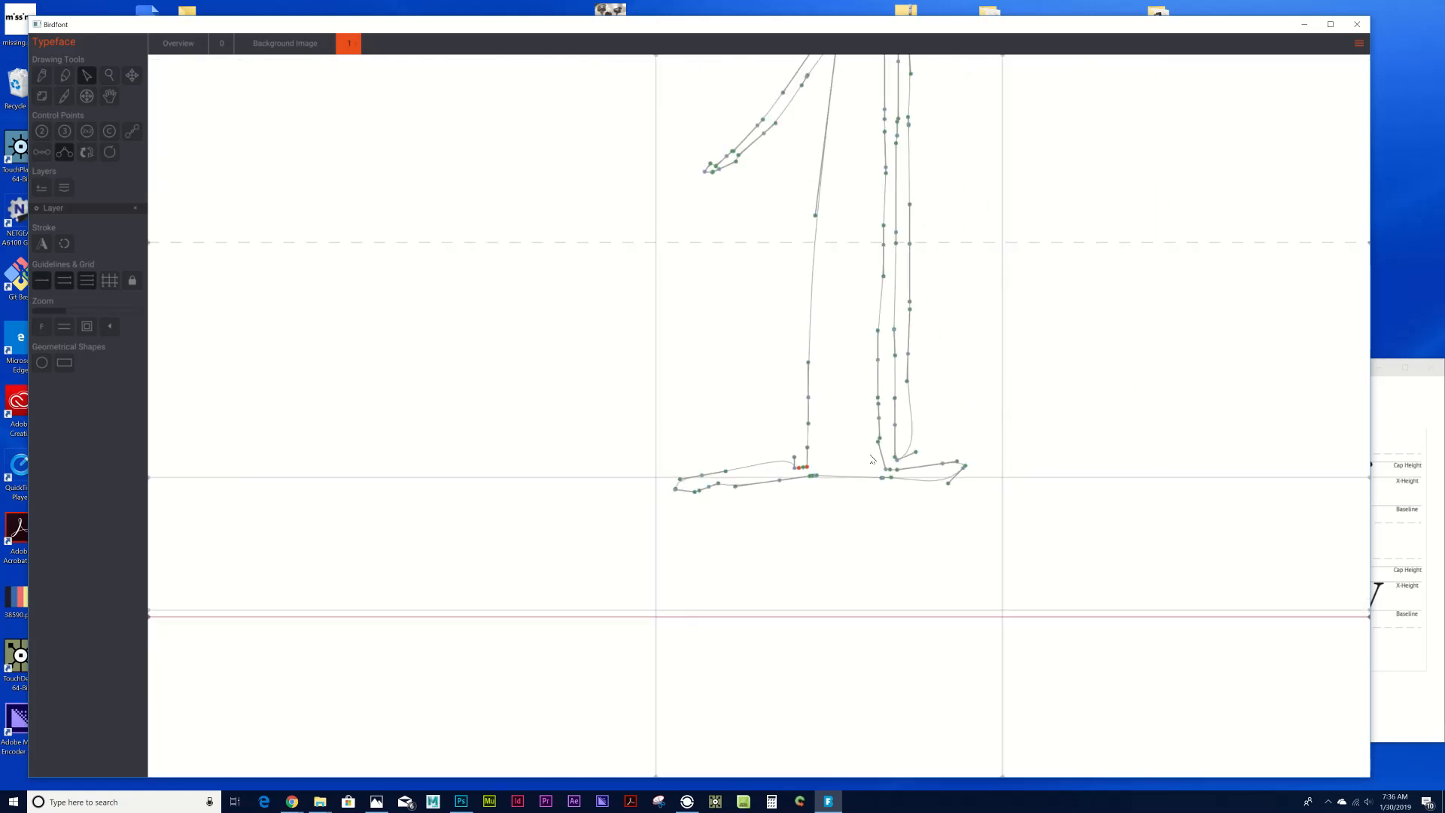
pyautogui.scroll(-2, 873, 459)
pyautogui.rightClick(1106, 262)
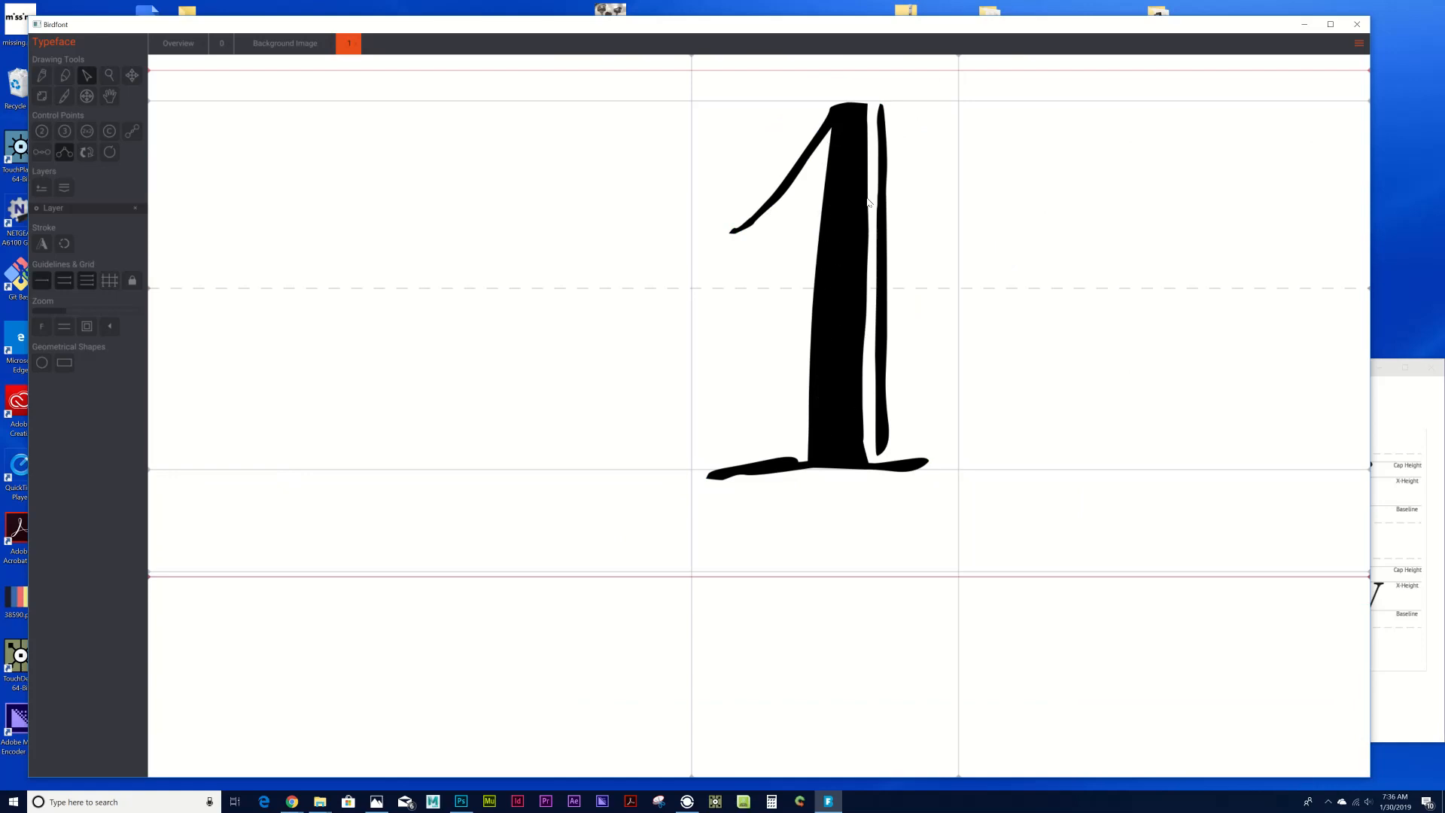
# Delete the middle control points along the right edge of the 1's thick stem, and preview the filled glyph.
pyautogui.scroll(6, 881, 307)
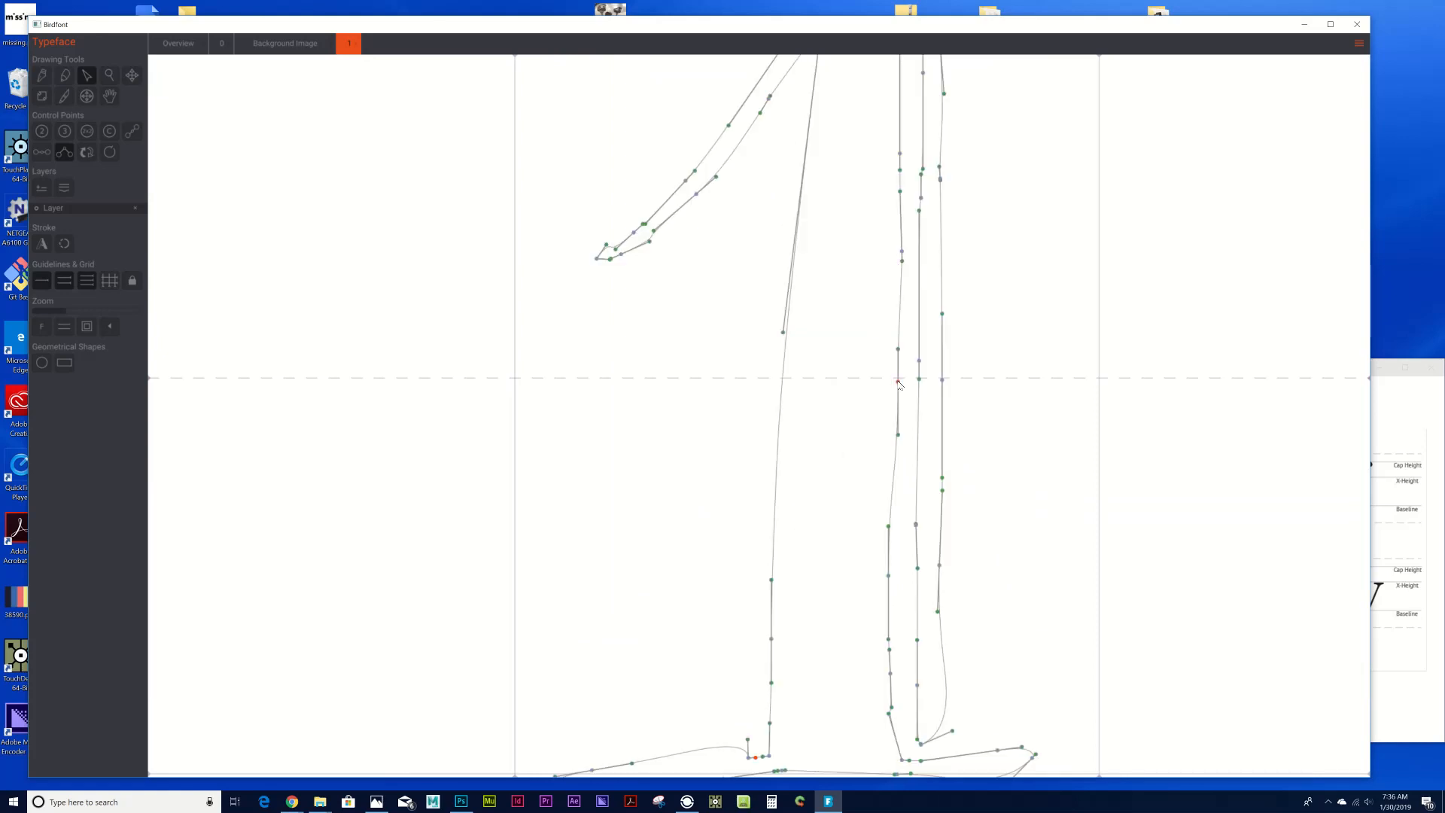
pyautogui.press('Delete')
pyautogui.click(902, 252)
pyautogui.press('Delete')
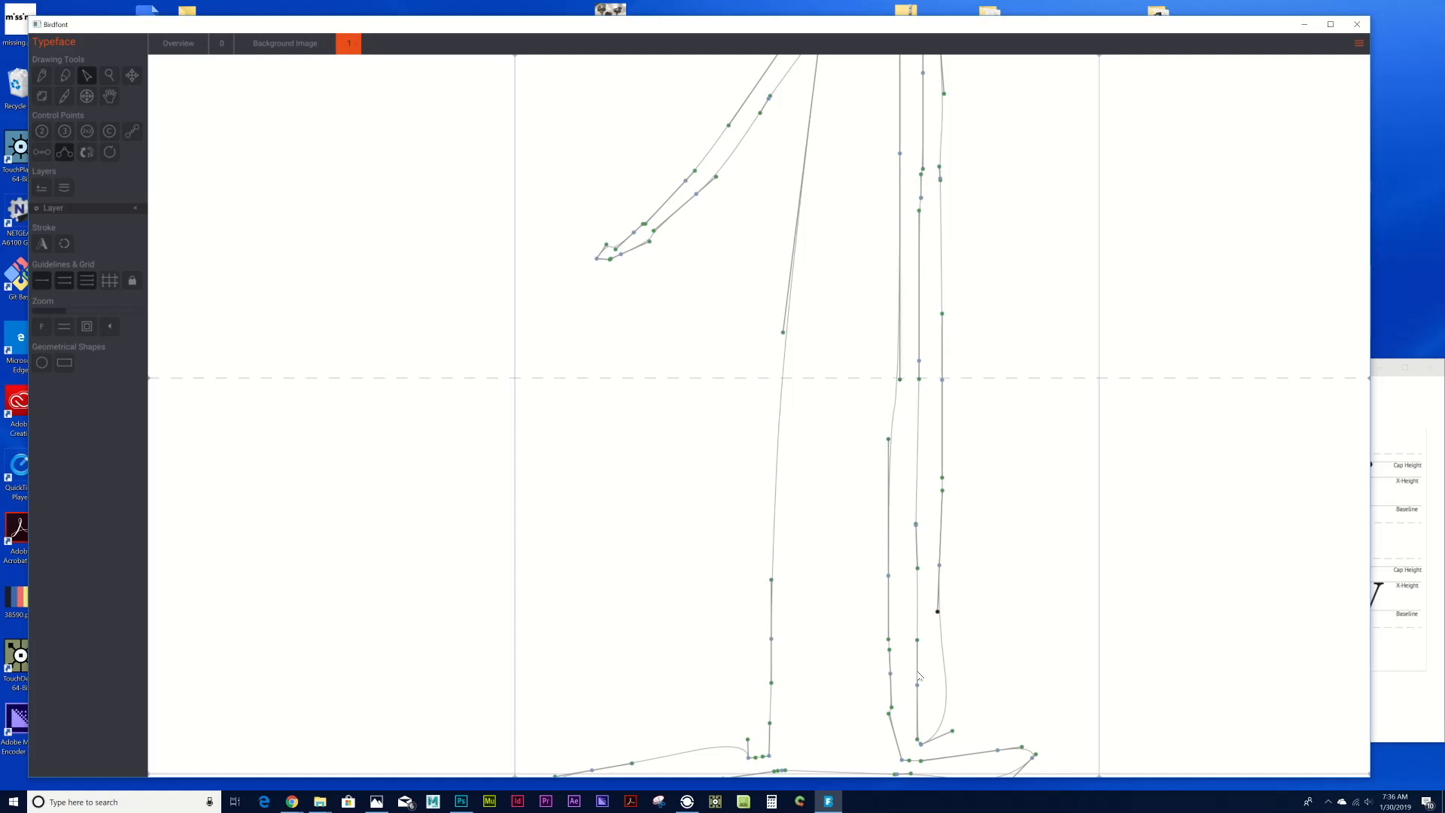
pyautogui.click(889, 577)
pyautogui.press('Delete')
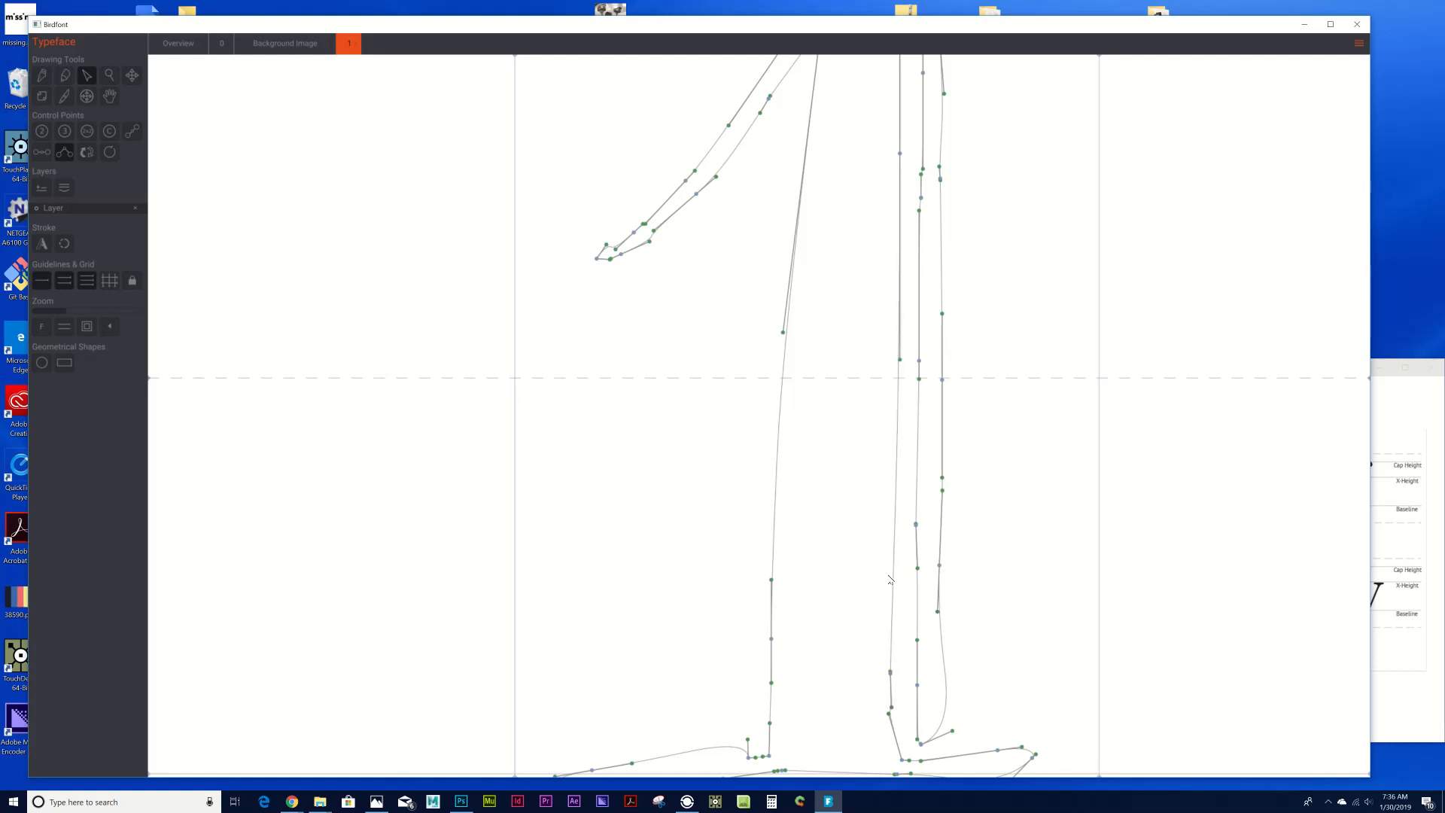
pyautogui.click(899, 360)
pyautogui.scroll(-3, 912, 368)
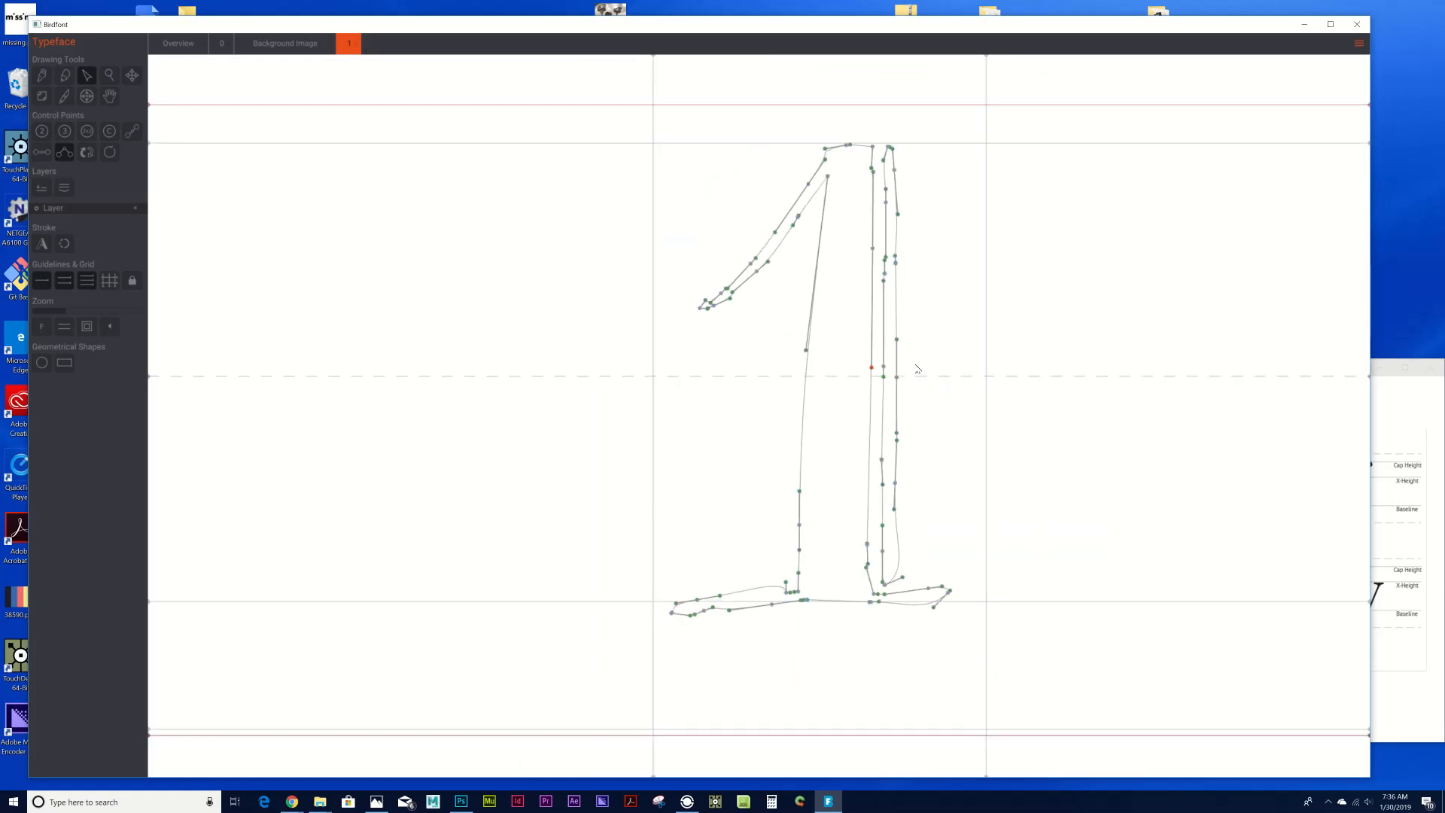
pyautogui.click(974, 389)
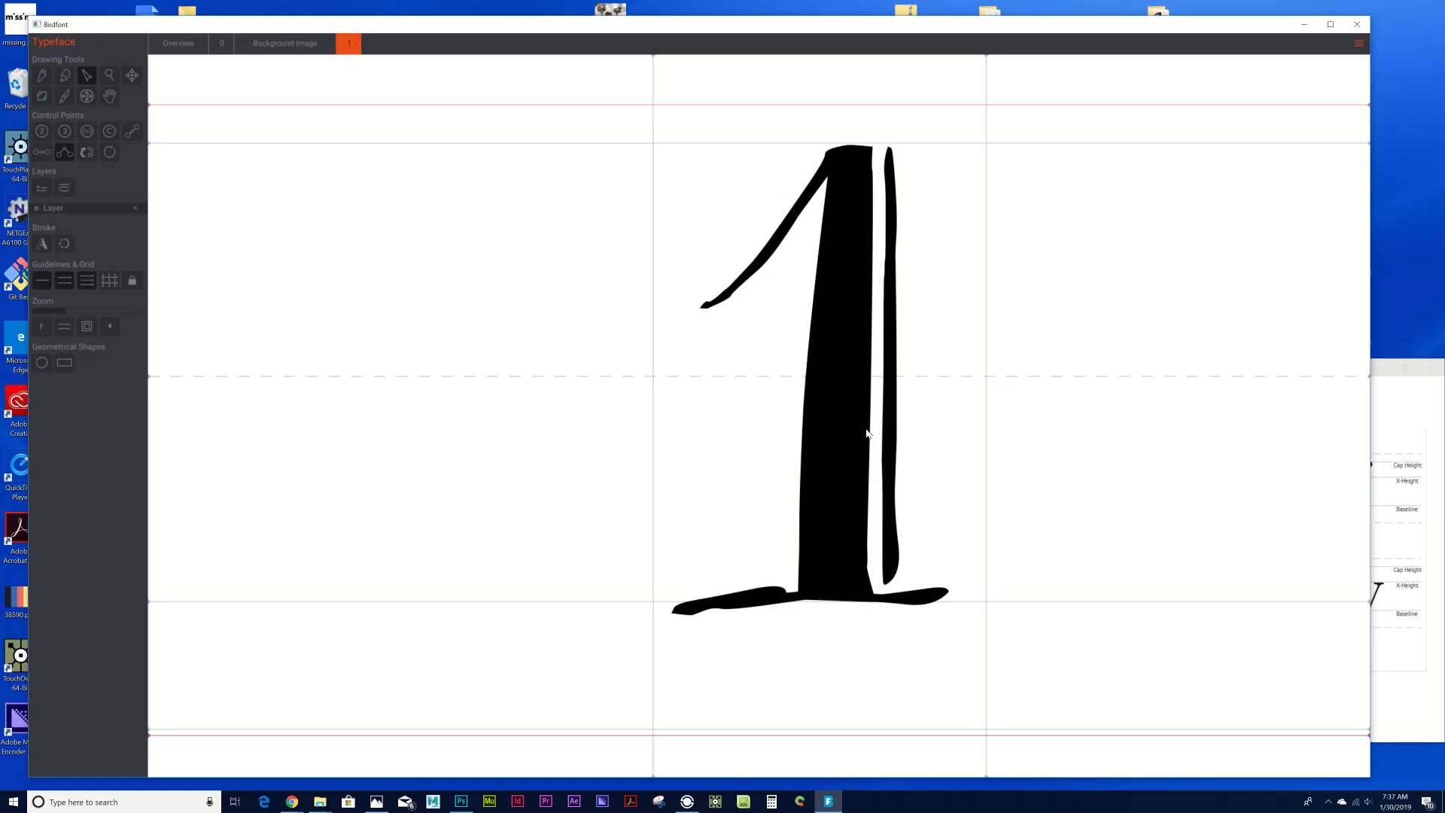
# Shift the upper control point on the thick stem's right edge and its lower handle slightly left.
pyautogui.click(870, 368)
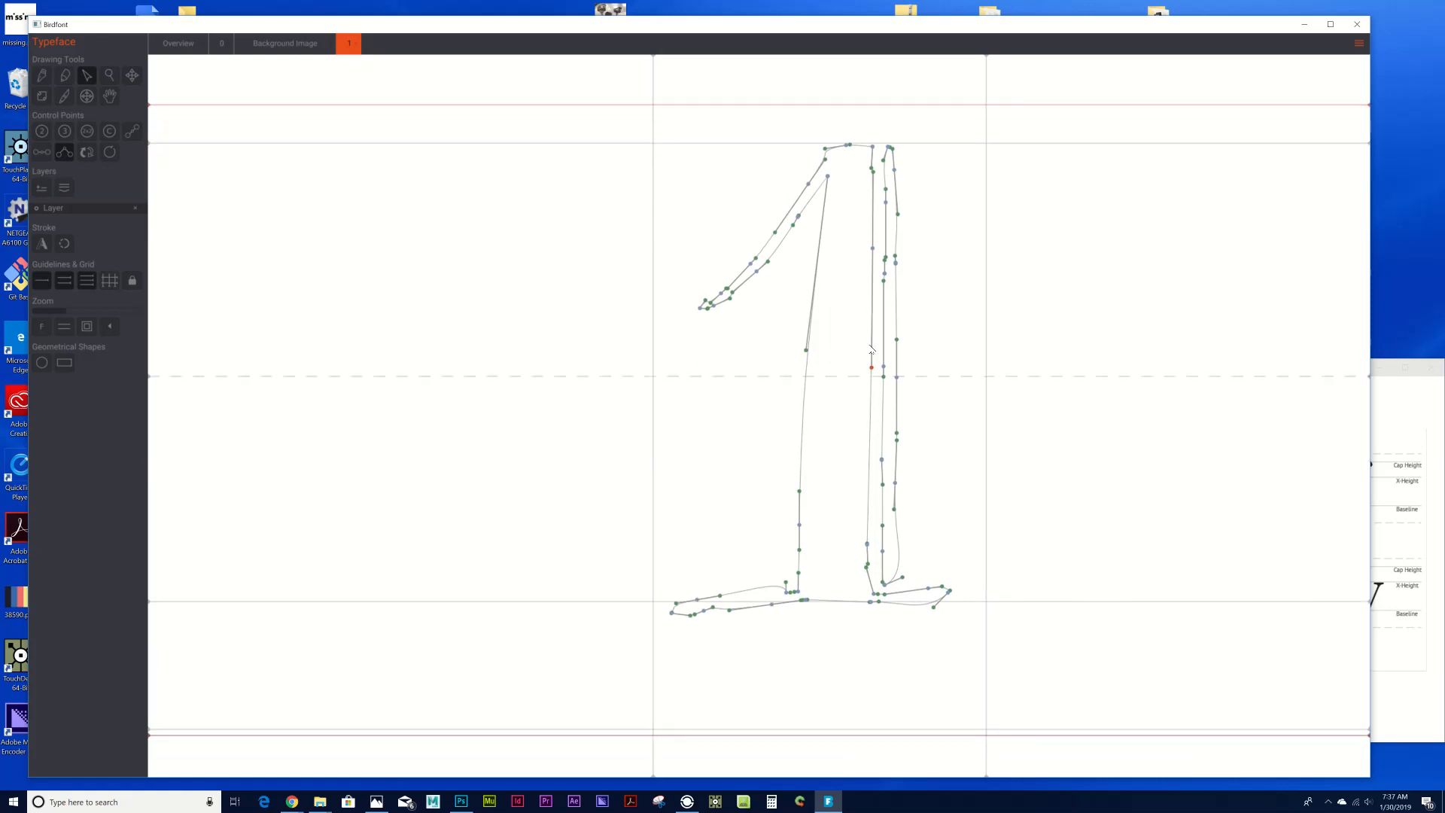
pyautogui.moveTo(872, 248); pyautogui.dragTo(870, 252)
pyautogui.moveTo(869, 371); pyautogui.dragTo(868, 371)
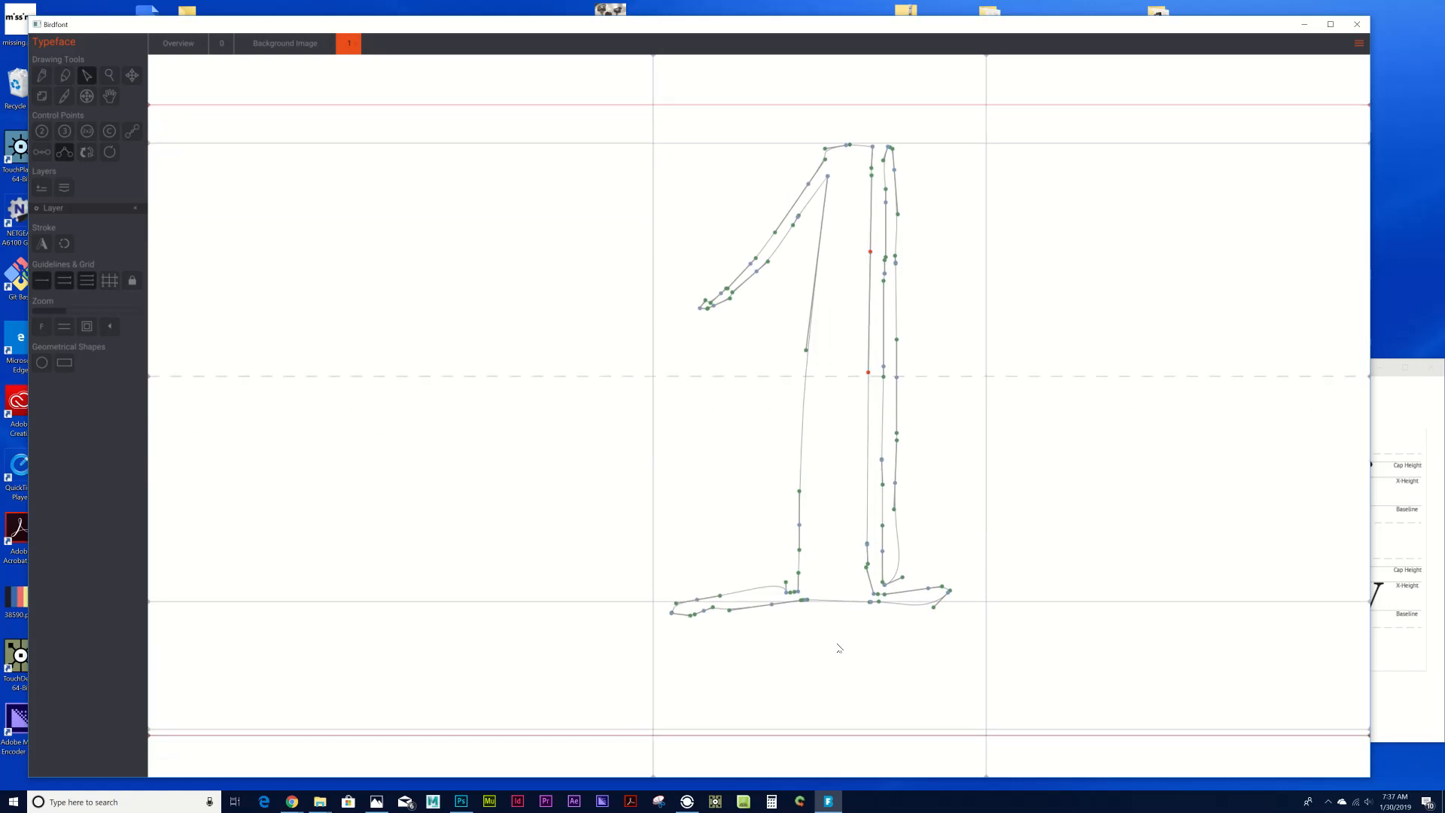
# Adjust the lower control point on the thick stem's right edge and lengthen its upper handle to smooth the curve.
pyautogui.moveTo(867, 543); pyautogui.dragTo(863, 541)
pyautogui.scroll(3, 865, 508)
pyautogui.scroll(3, 869, 465)
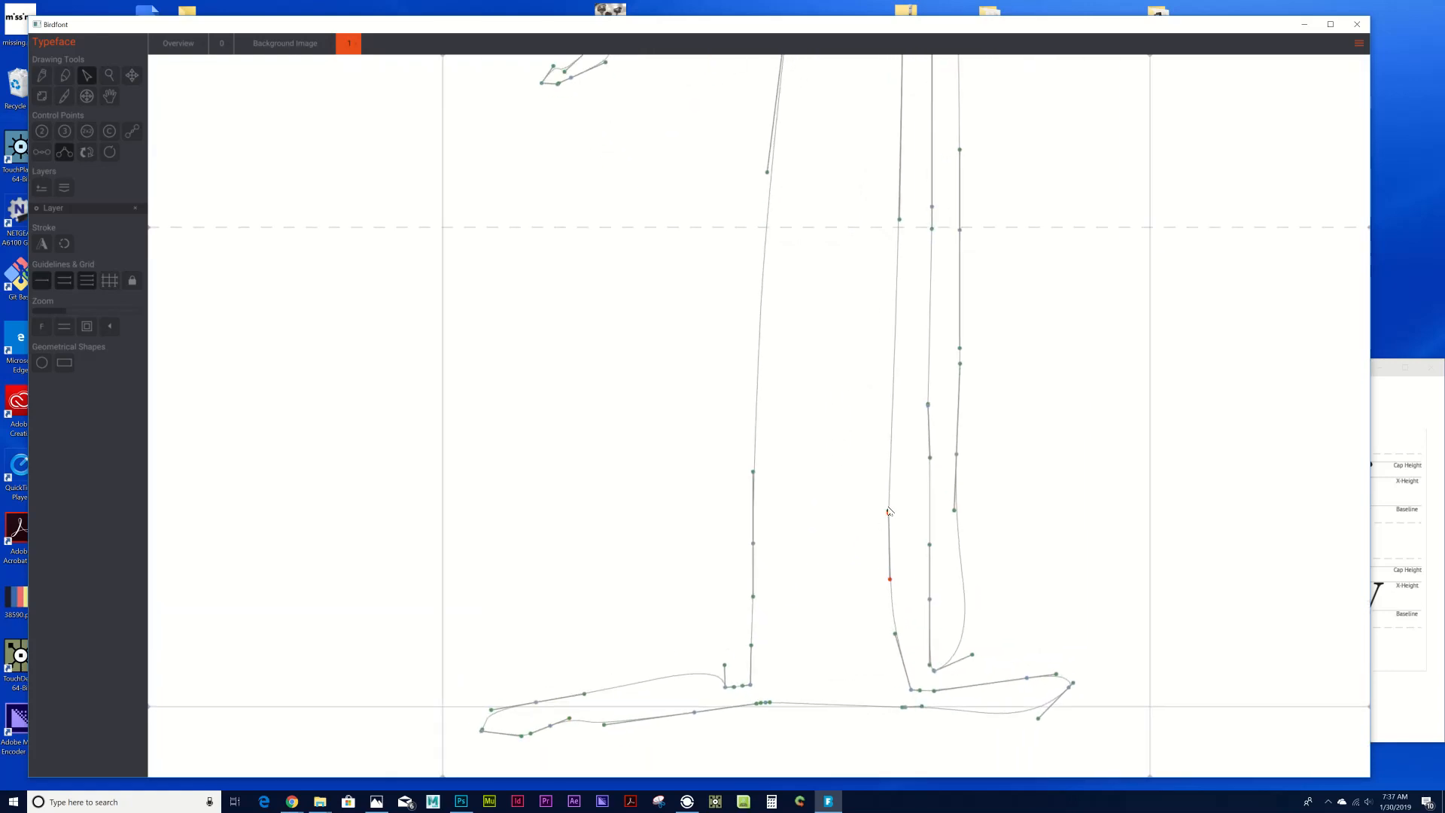
pyautogui.moveTo(890, 511); pyautogui.dragTo(888, 436)
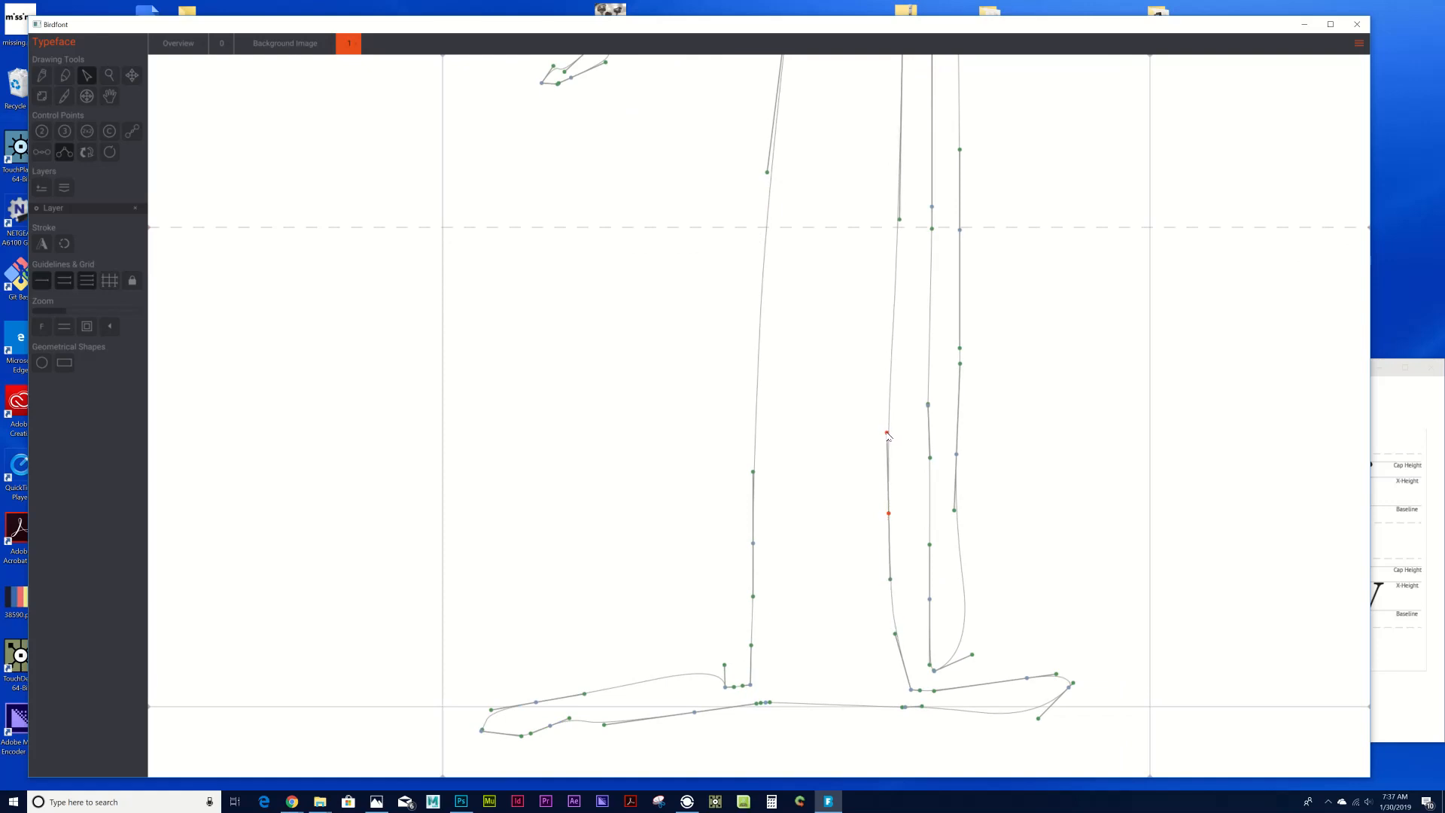
pyautogui.moveTo(888, 514); pyautogui.dragTo(890, 519)
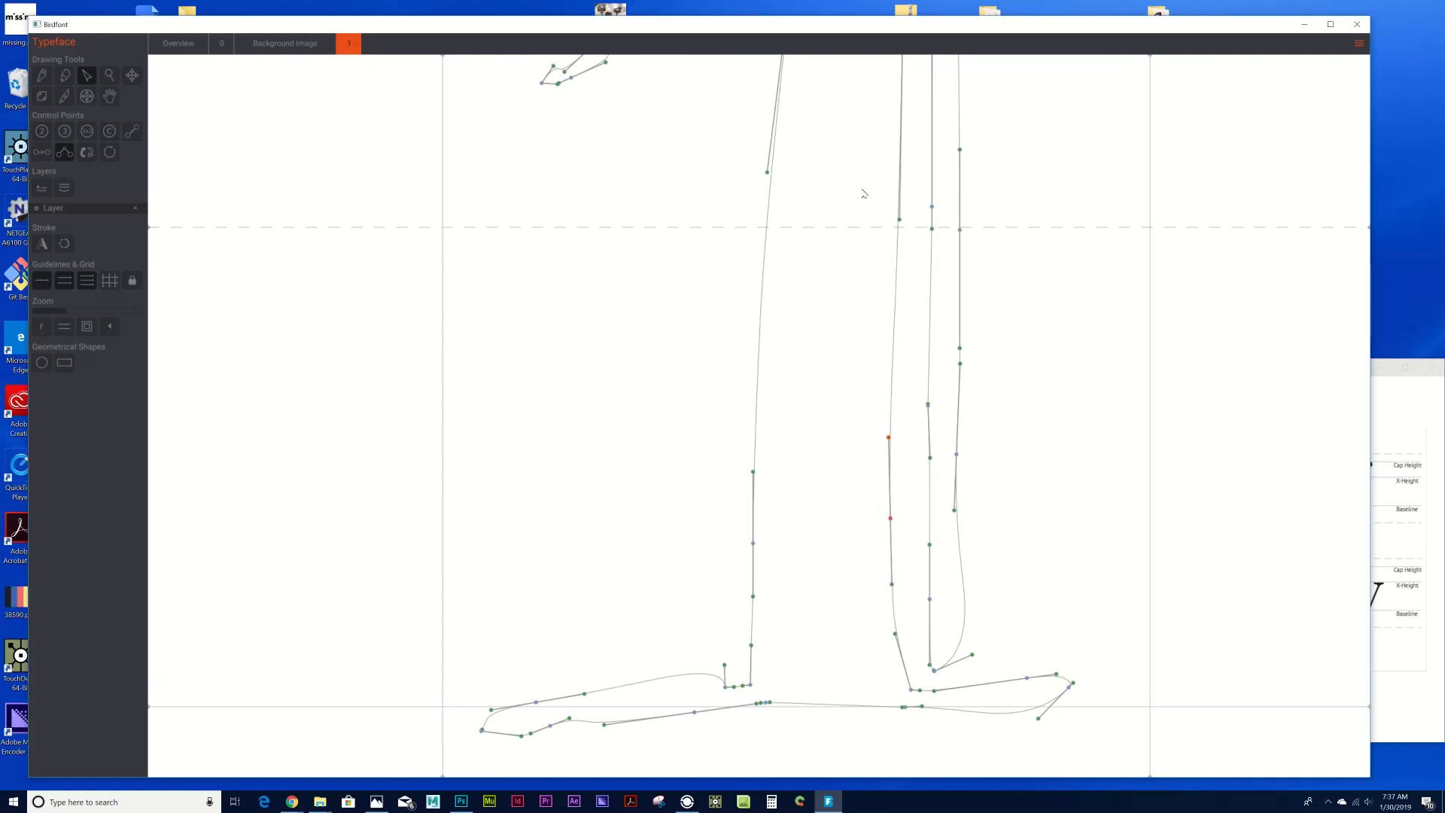
# Fine-tune the long lower handle of the upper point on the thick stem's right edge, and preview the filled 1.
pyautogui.moveTo(855, 195); pyautogui.dragTo(785, 440)
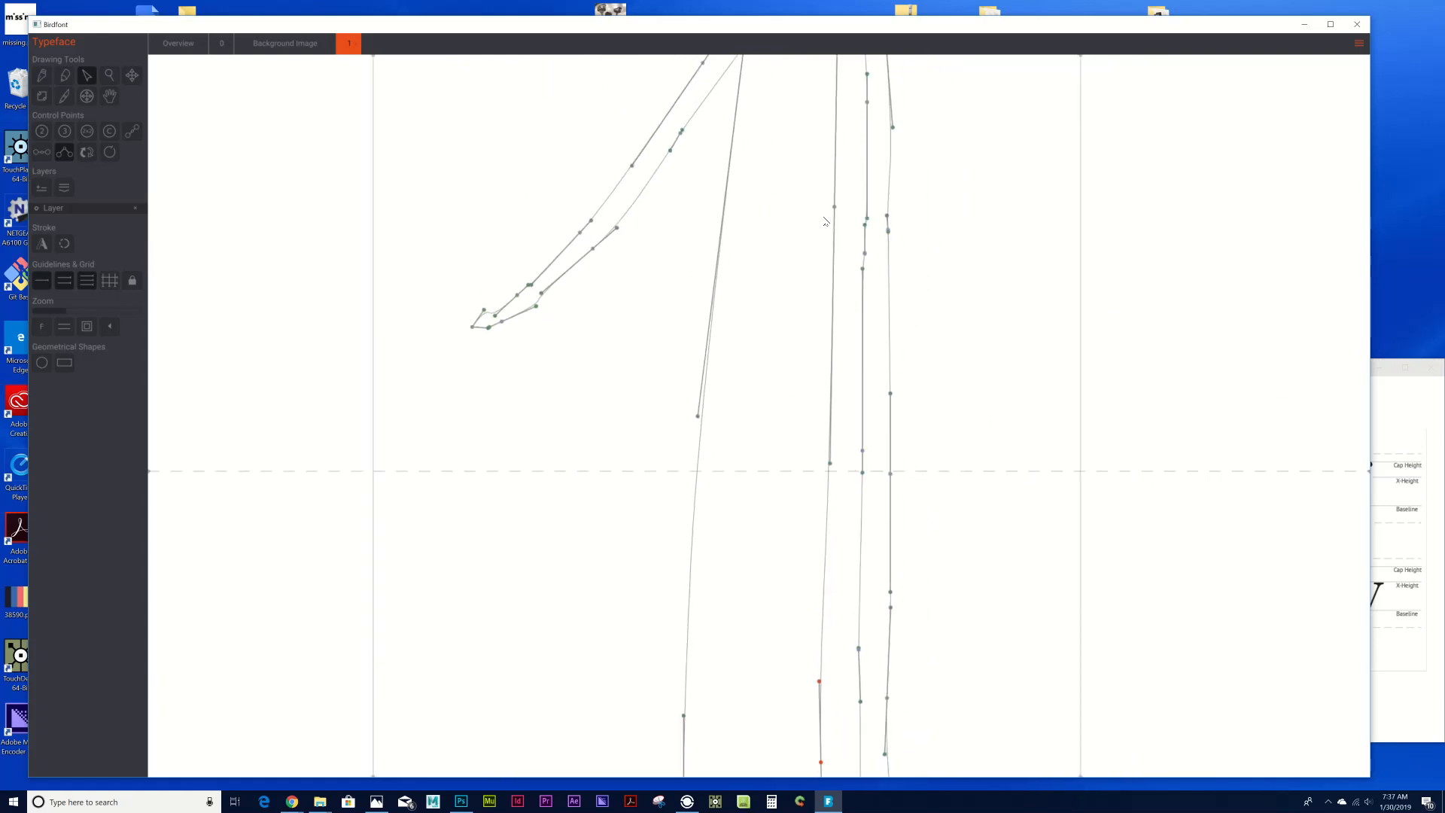
pyautogui.click(829, 464)
pyautogui.scroll(-3, 831, 466)
pyautogui.middleClick(958, 530)
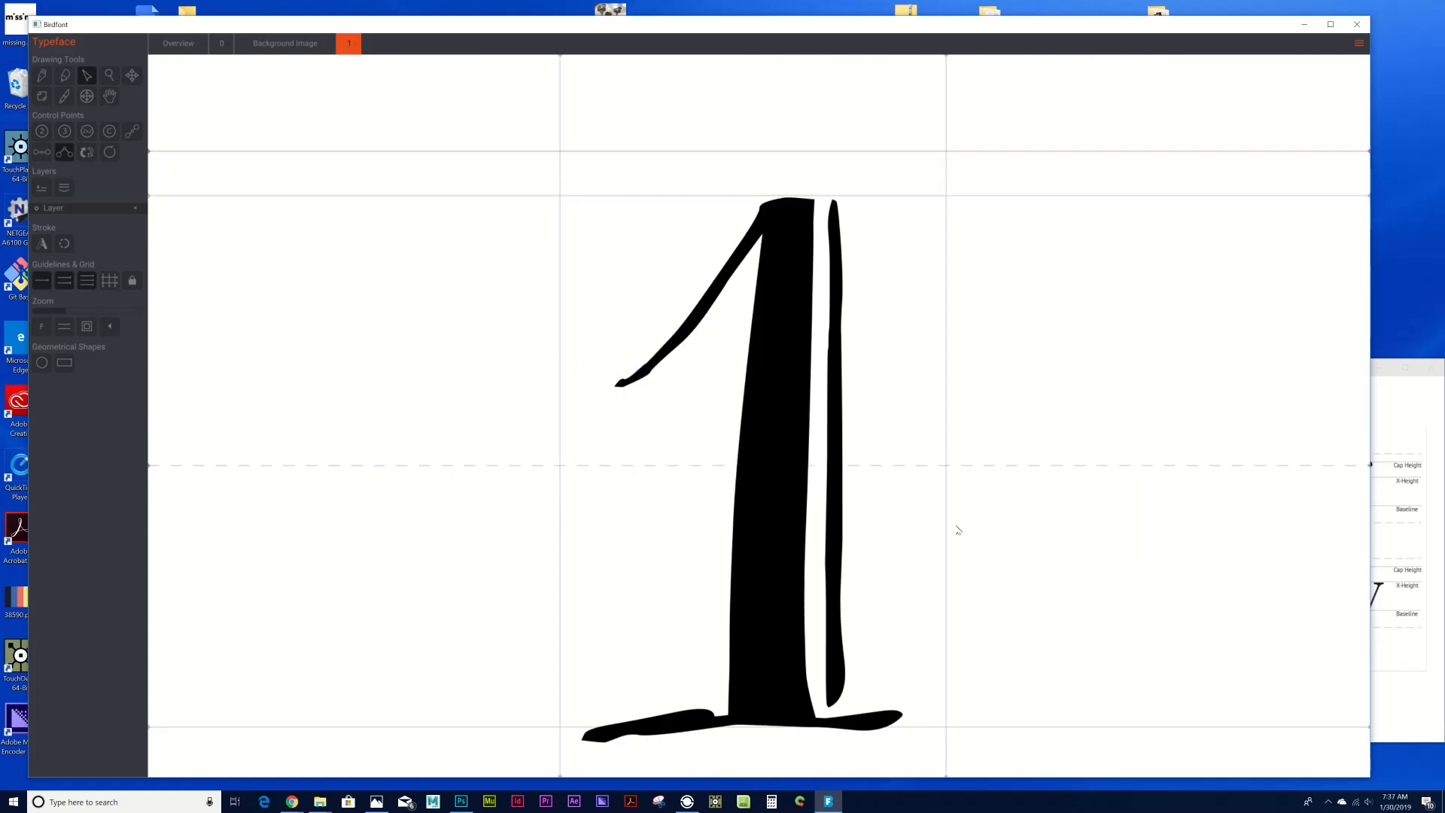
pyautogui.middleClick(958, 530)
# Move the thick stem's top right corner point up and slightly right, nearer the upper guideline.
pyautogui.scroll(5, 788, 234)
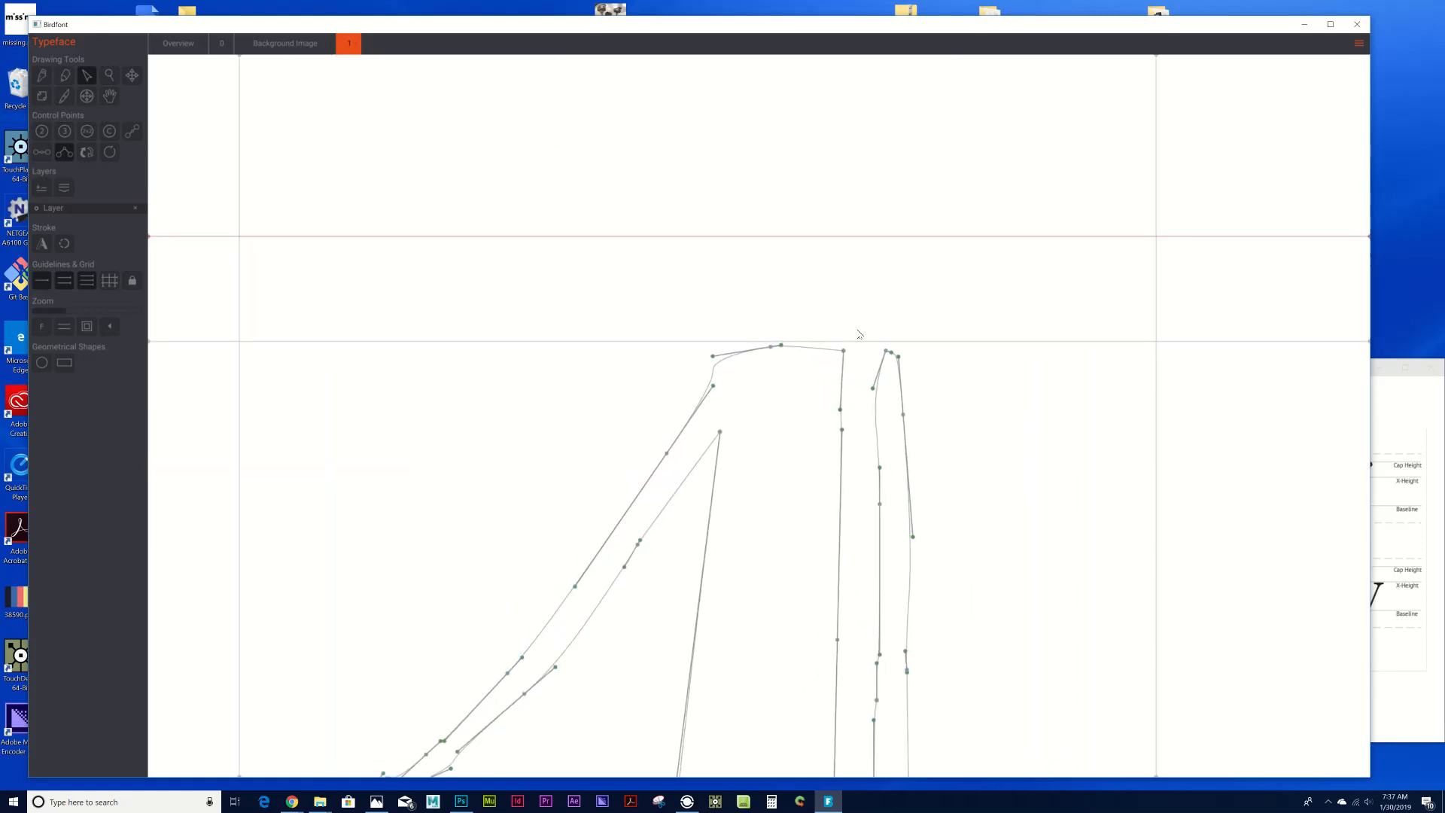
pyautogui.moveTo(844, 351); pyautogui.dragTo(848, 345)
pyautogui.click(713, 386)
# Delete the middle control point on the lower edge of the 1's flag and bend the neighbouring handle to smooth the curve.
pyautogui.moveTo(629, 656)
pyautogui.mouseDown()
pyautogui.moveTo(802, 360)
pyautogui.moveTo(802, 394)
pyautogui.mouseUp()
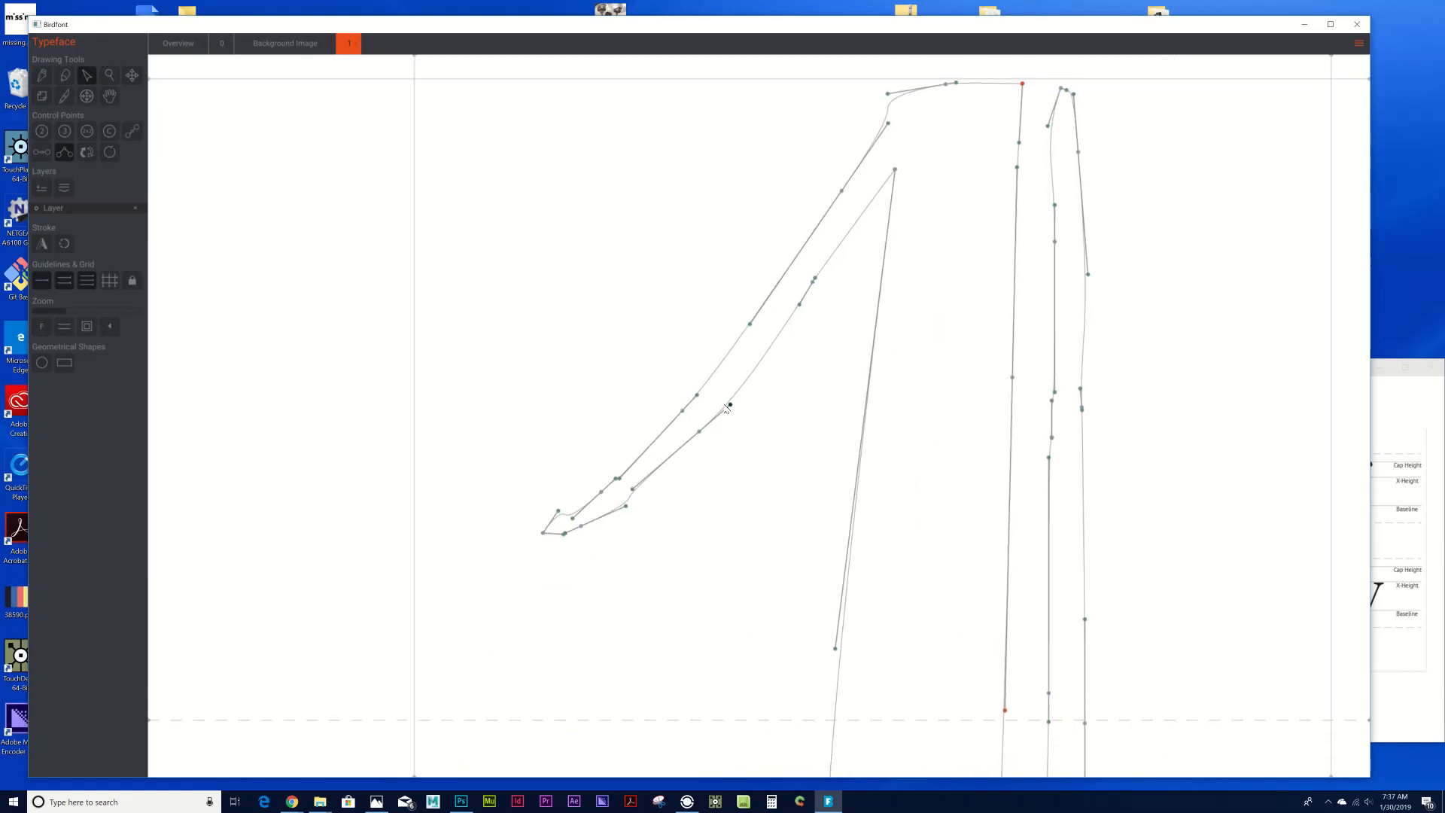
pyautogui.moveTo(699, 431)
pyautogui.mouseDown()
pyautogui.moveTo(717, 434)
pyautogui.moveTo(745, 392)
pyautogui.mouseUp()
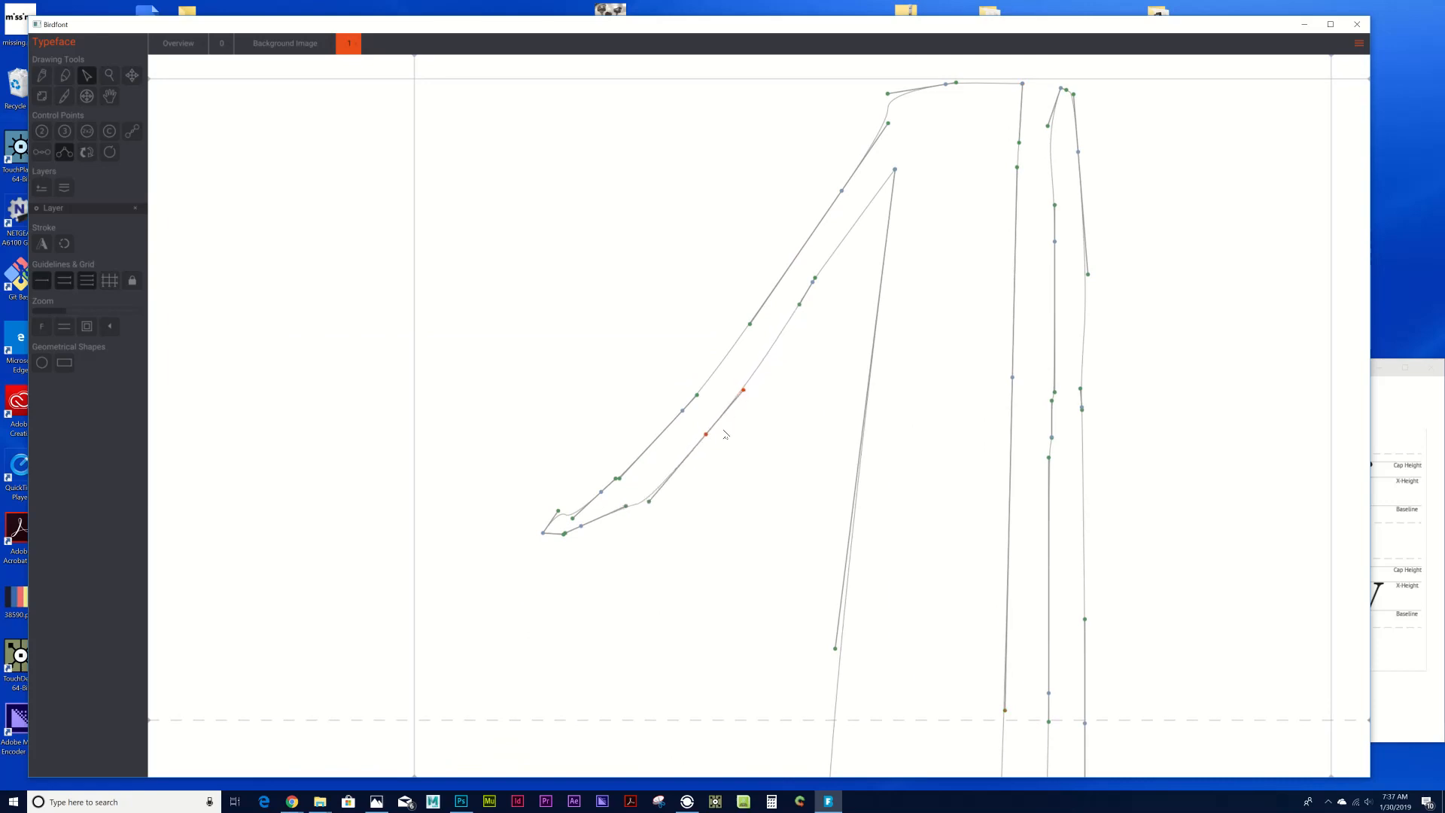
pyautogui.press('Delete')
pyautogui.moveTo(692, 476)
pyautogui.mouseDown()
pyautogui.moveTo(697, 455)
pyautogui.moveTo(683, 454)
pyautogui.mouseUp()
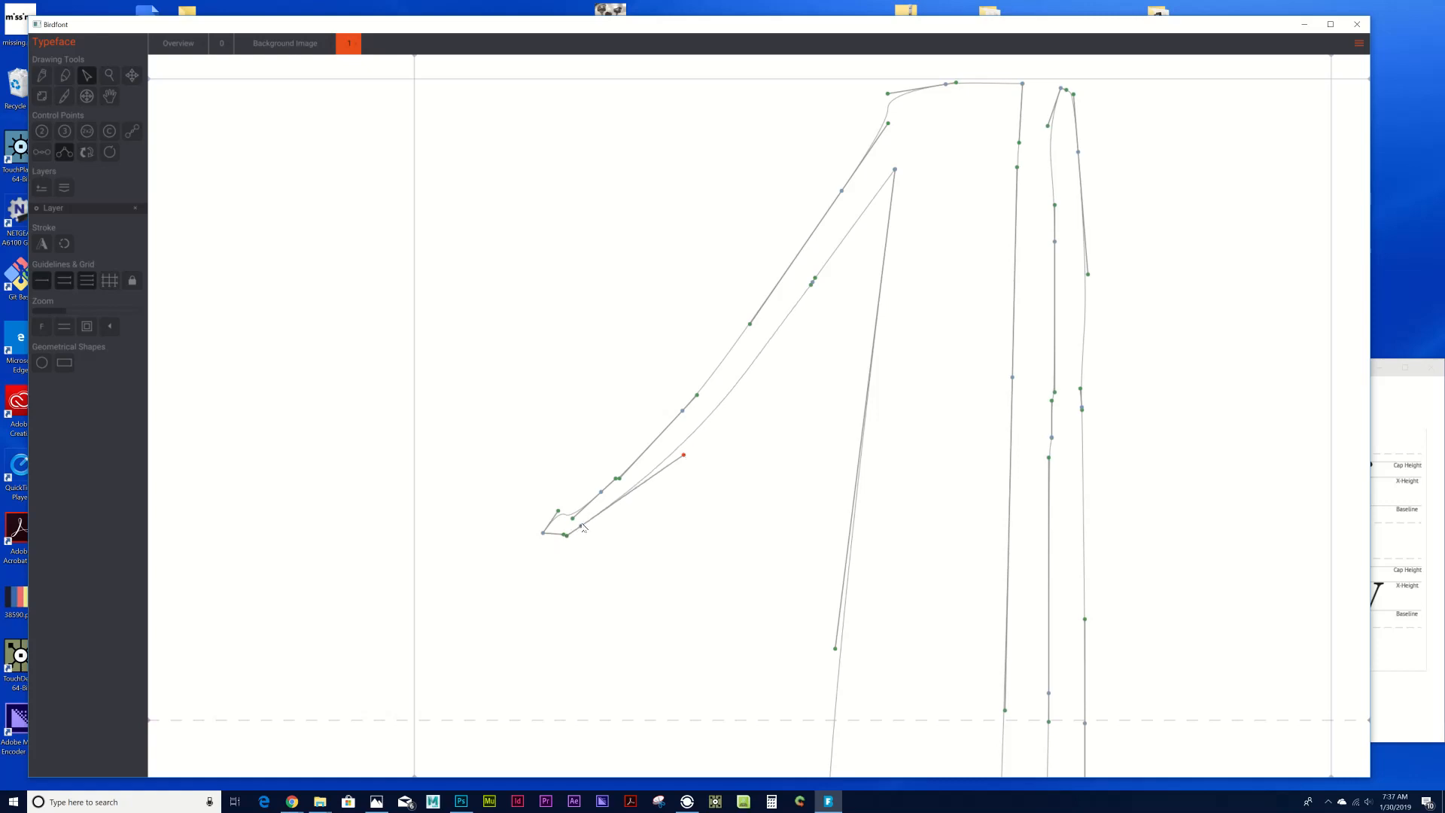
# Reshape the tip of the flag by adjusting its control points and handles, and preview the filled glyph.
pyautogui.moveTo(583, 527); pyautogui.dragTo(590, 524)
pyautogui.click(840, 190)
pyautogui.moveTo(570, 518)
pyautogui.mouseDown()
pyautogui.moveTo(542, 520)
pyautogui.moveTo(543, 538)
pyautogui.moveTo(565, 537)
pyautogui.mouseUp()
pyautogui.rightClick(685, 552)
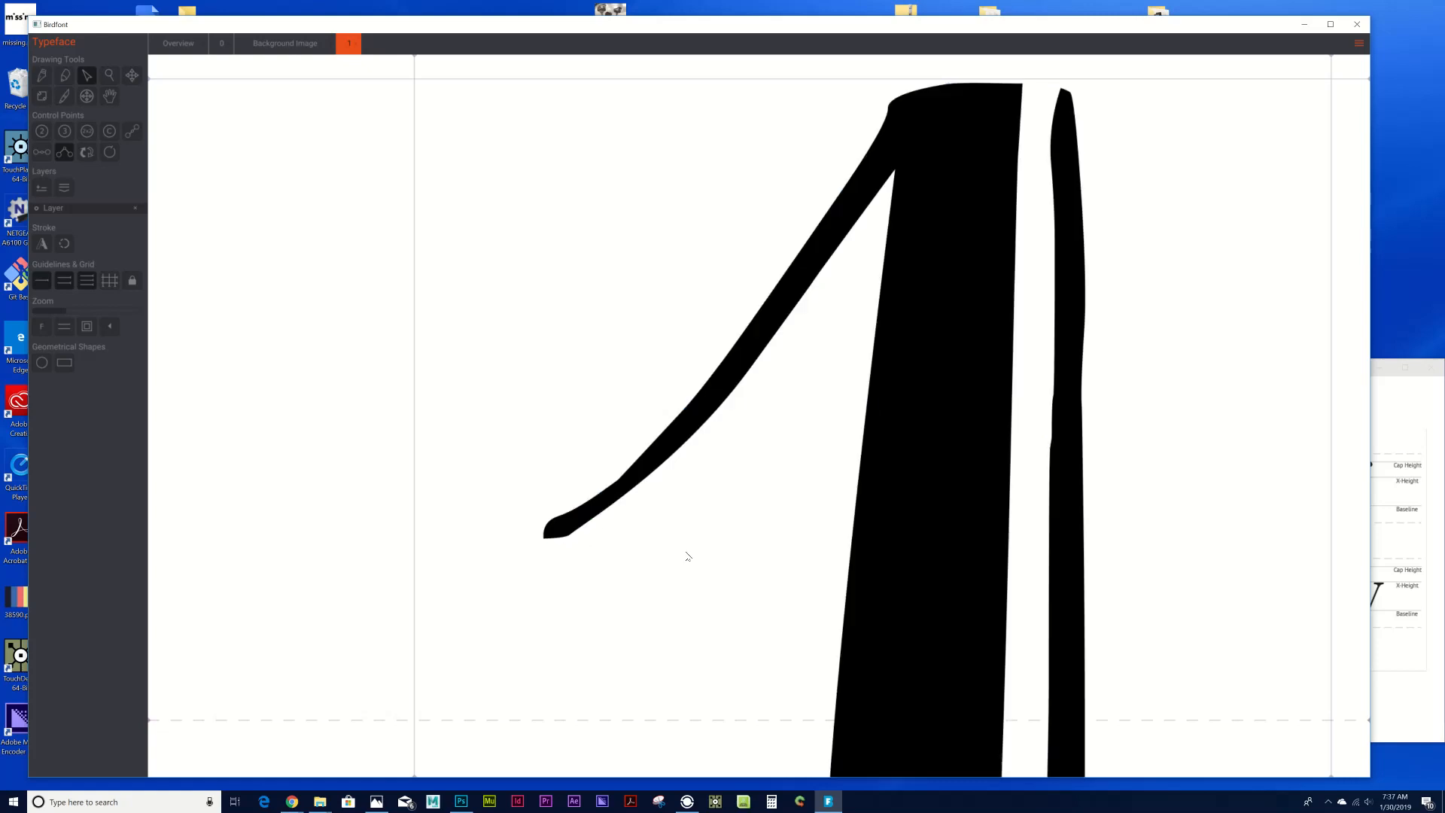
# Delete the middle control points on the left edge of the thin line beside the stem, and shorten the upper point's lower handle.
pyautogui.scroll(-5, 693, 553)
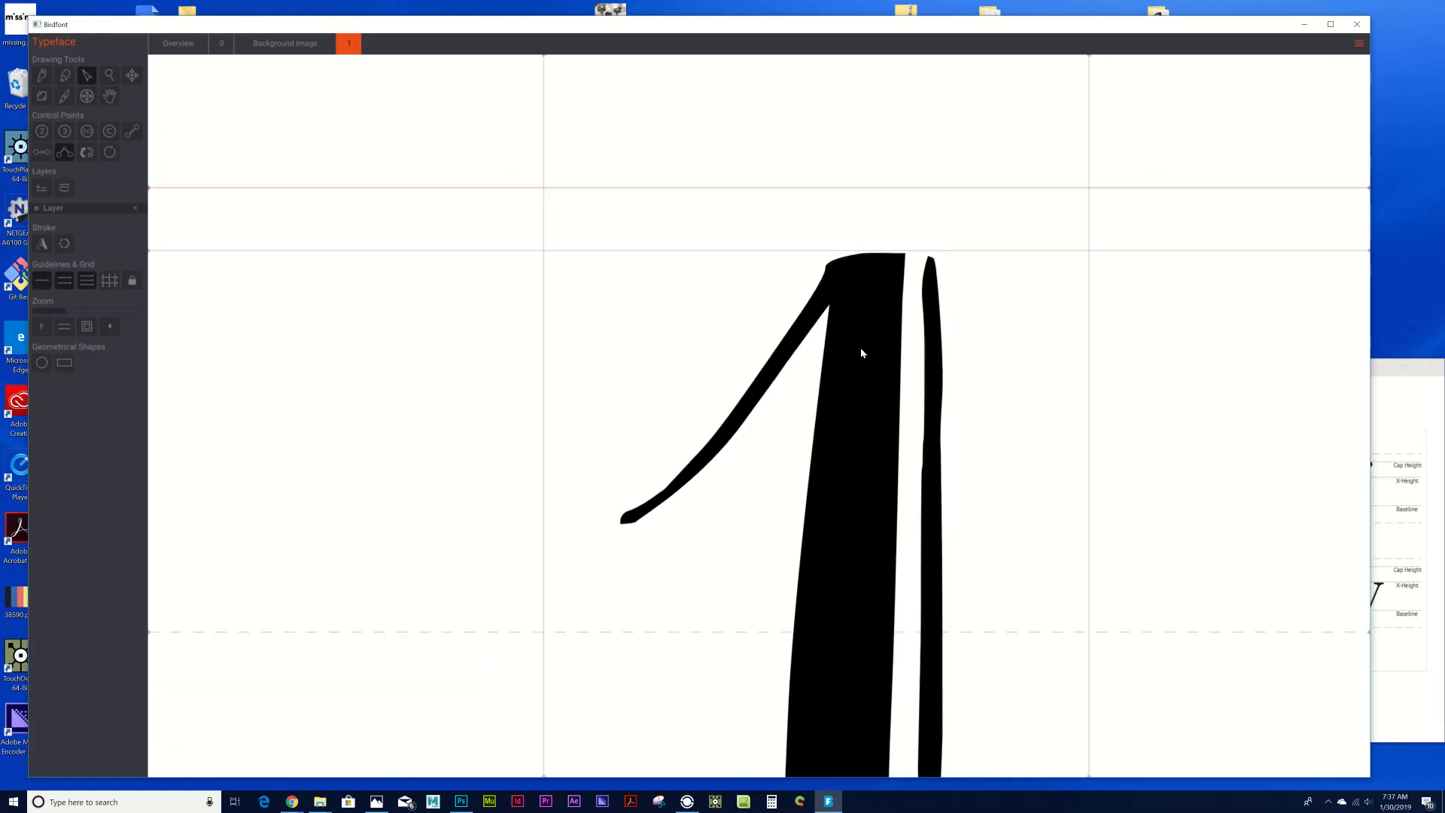
pyautogui.scroll(-2, 1069, 526)
pyautogui.scroll(4, 916, 532)
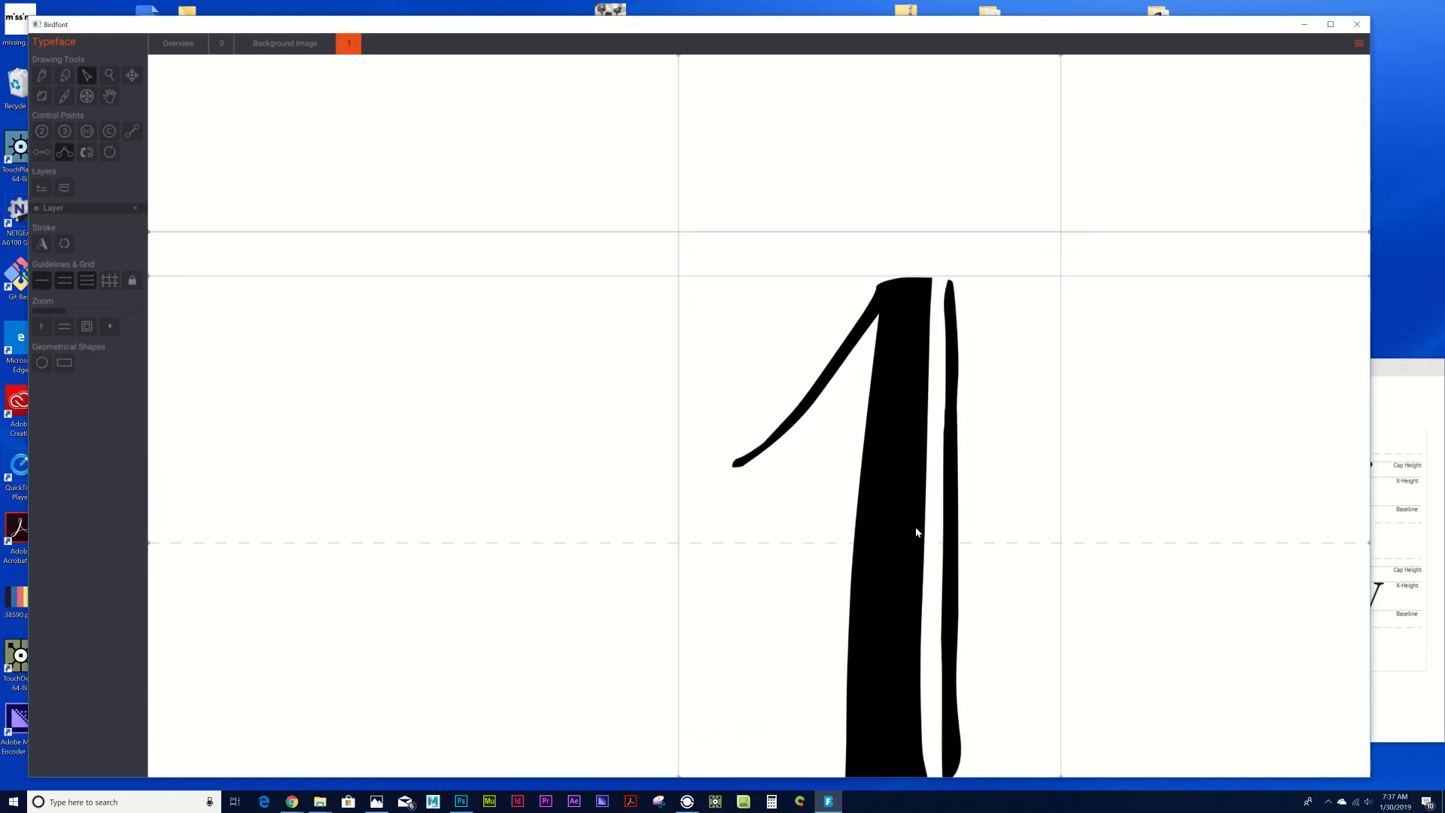
pyautogui.scroll(-2, 926, 474)
pyautogui.click(964, 434)
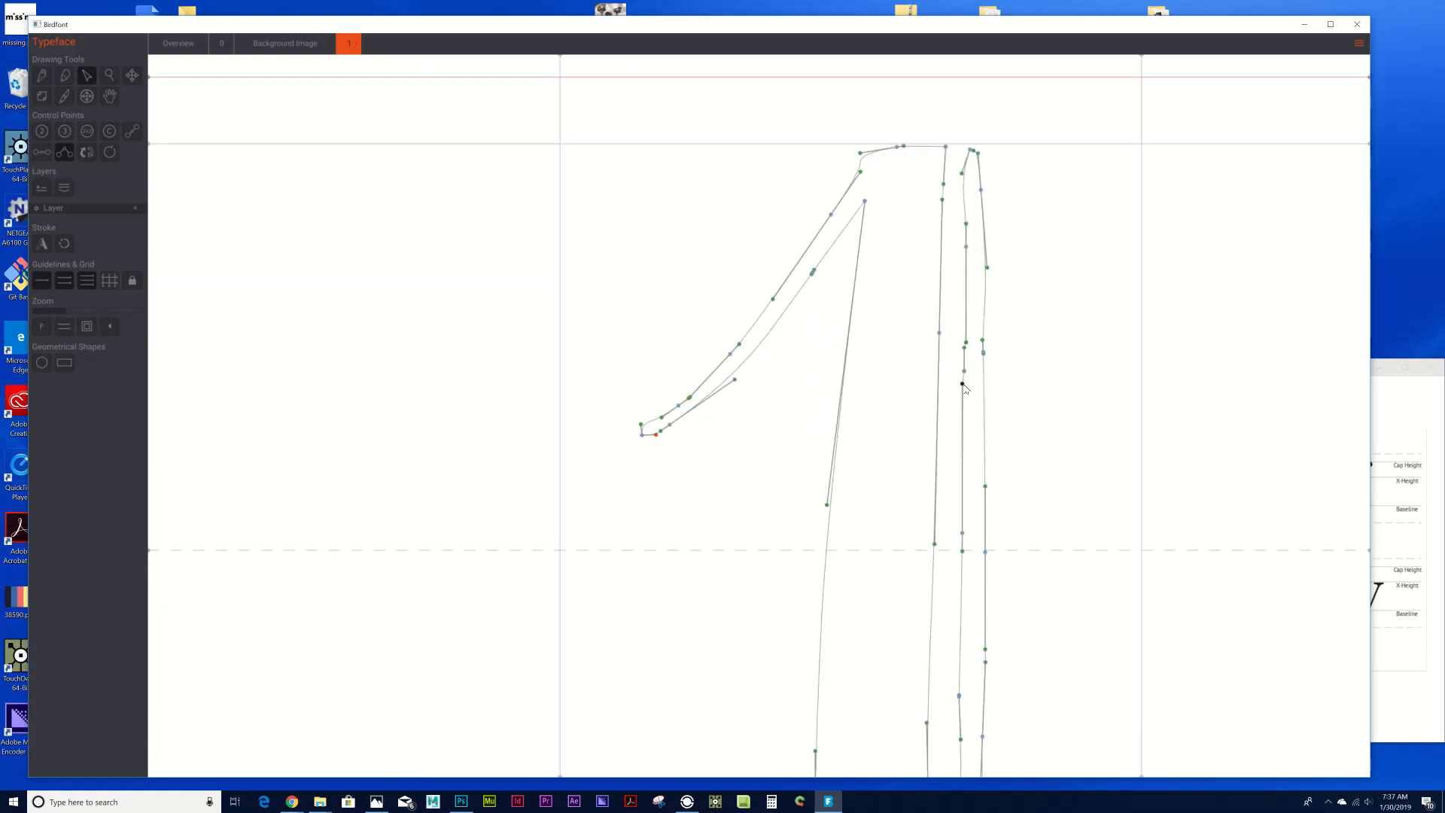
pyautogui.moveTo(965, 372); pyautogui.dragTo(966, 342)
pyautogui.moveTo(966, 246); pyautogui.dragTo(965, 248)
pyautogui.click(962, 533)
pyautogui.press('Delete')
pyautogui.scroll(-10, 962, 533)
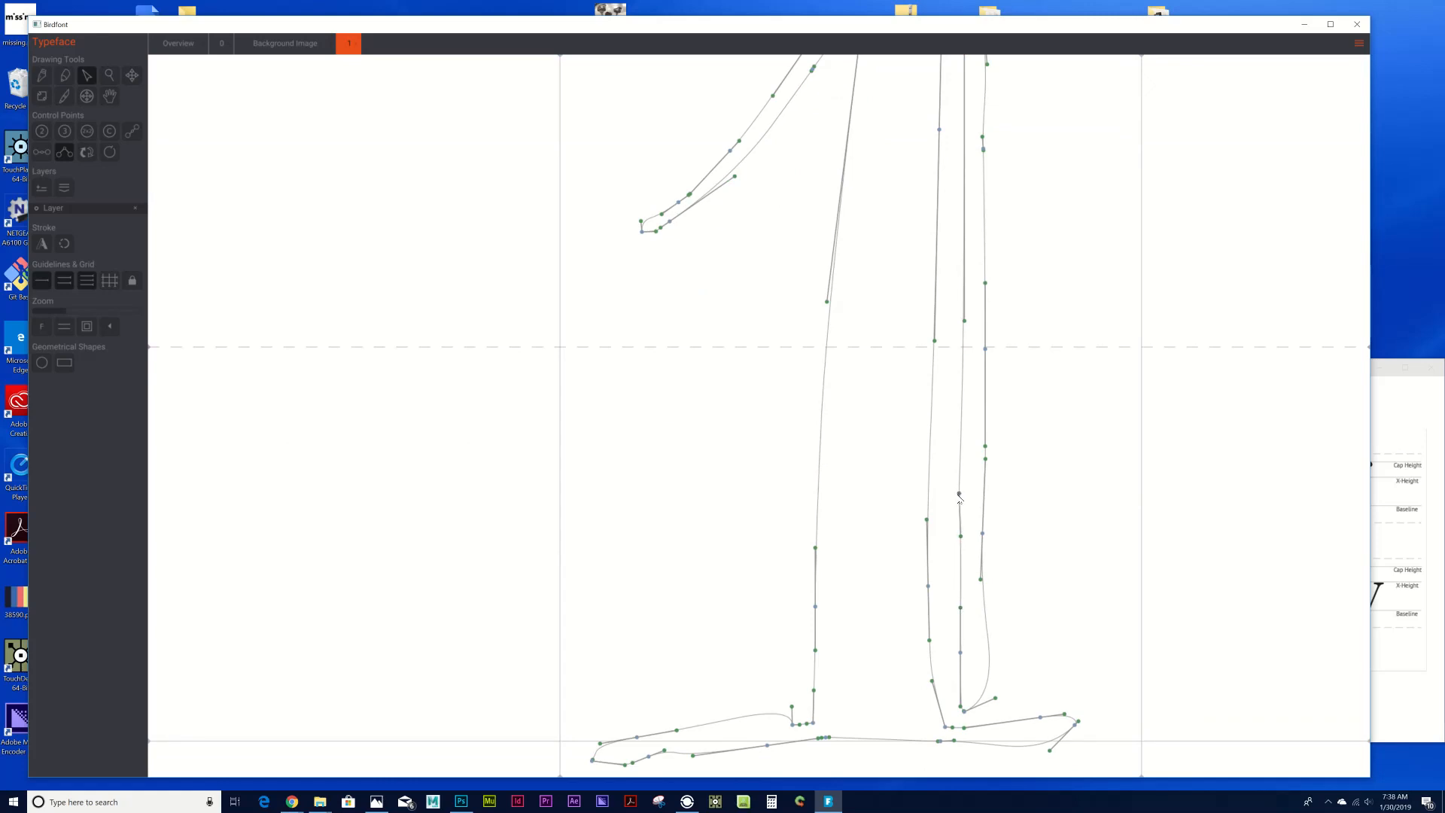
pyautogui.moveTo(959, 494); pyautogui.dragTo(968, 238)
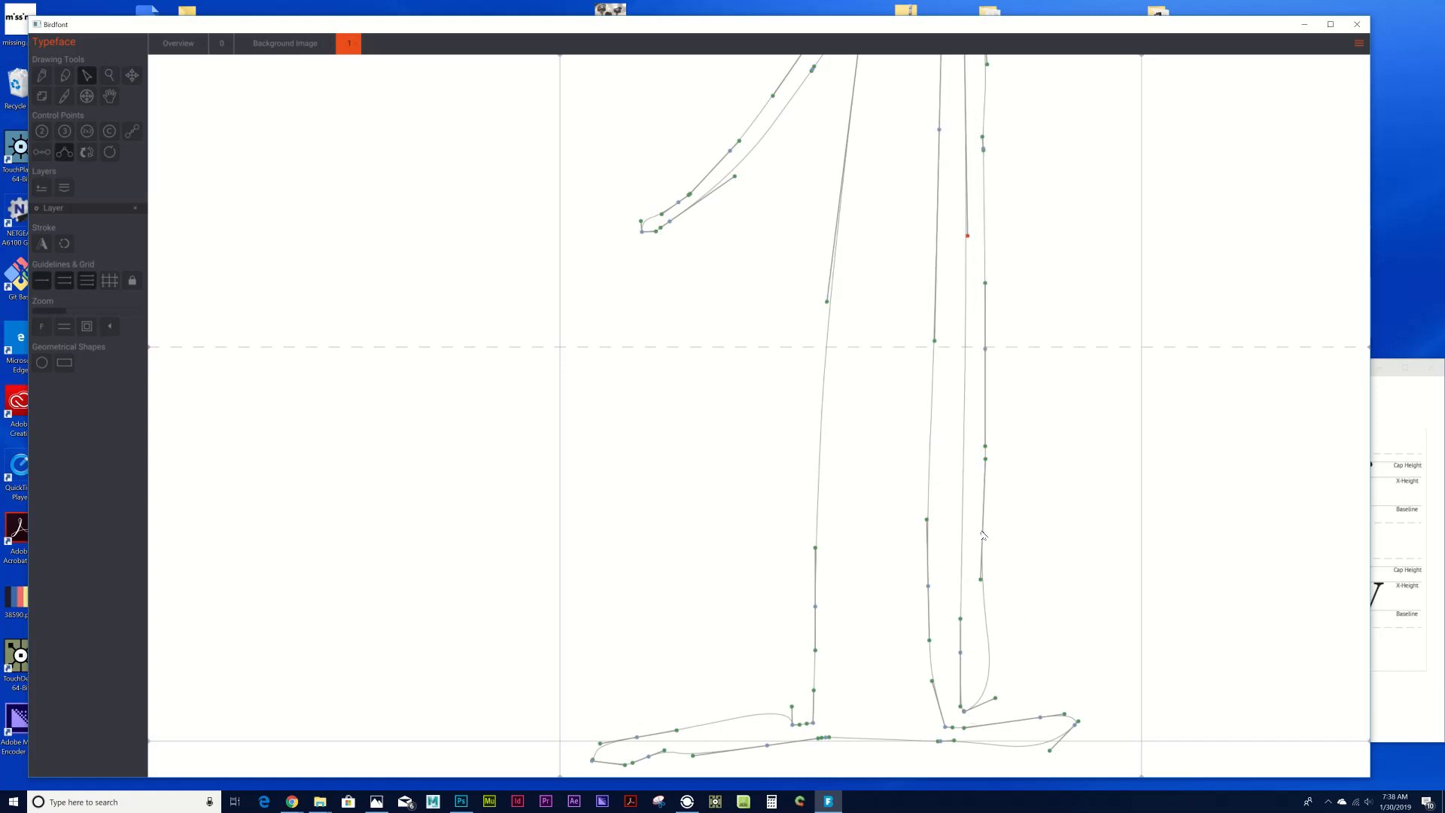
# Delete the middle control points on the thin line's right edge and move the lower point's upper handle left.
pyautogui.press('Delete')
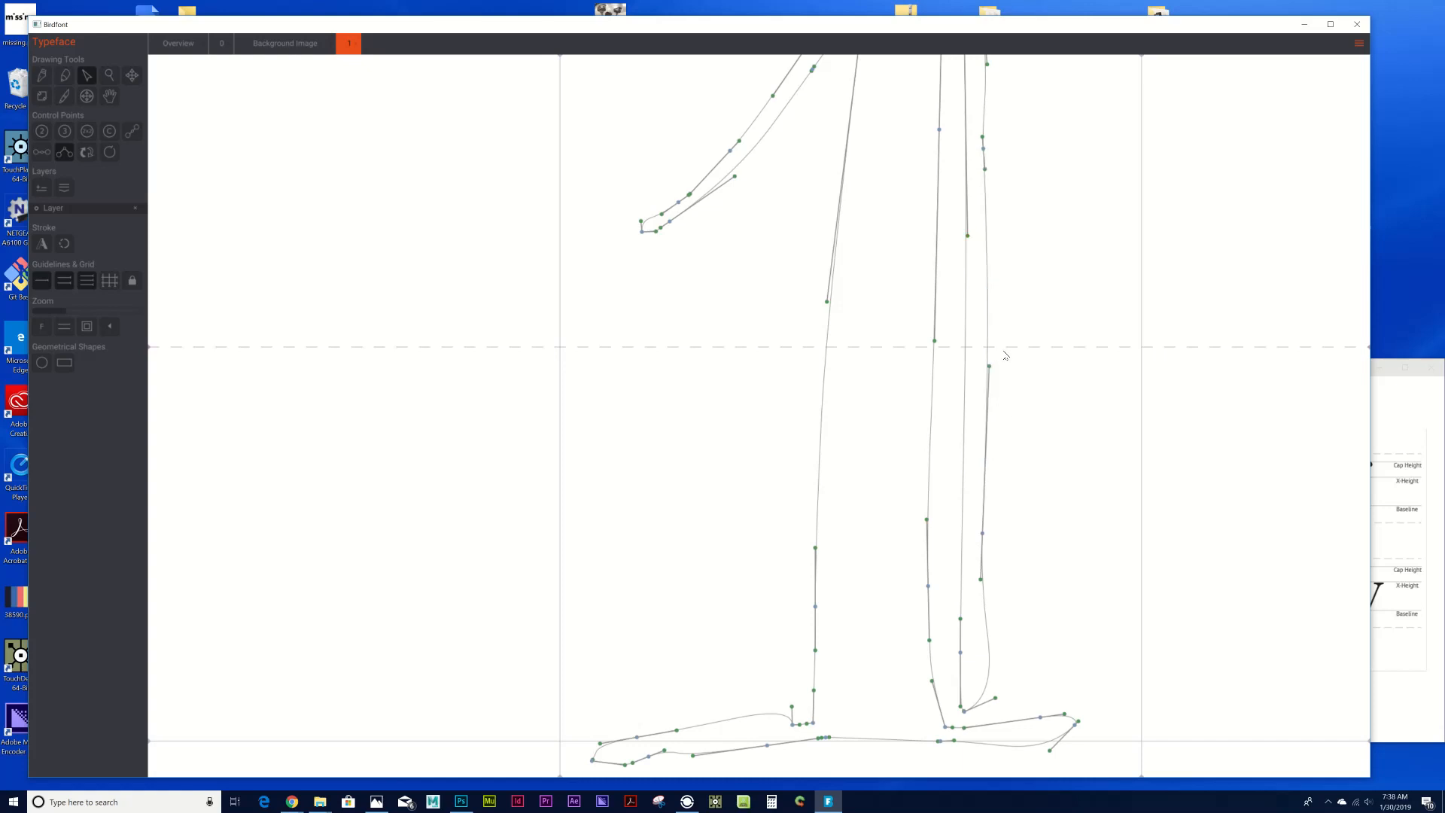
pyautogui.scroll(3, 1003, 339)
pyautogui.moveTo(991, 465); pyautogui.dragTo(980, 465)
pyautogui.click(983, 251)
pyautogui.press('Delete')
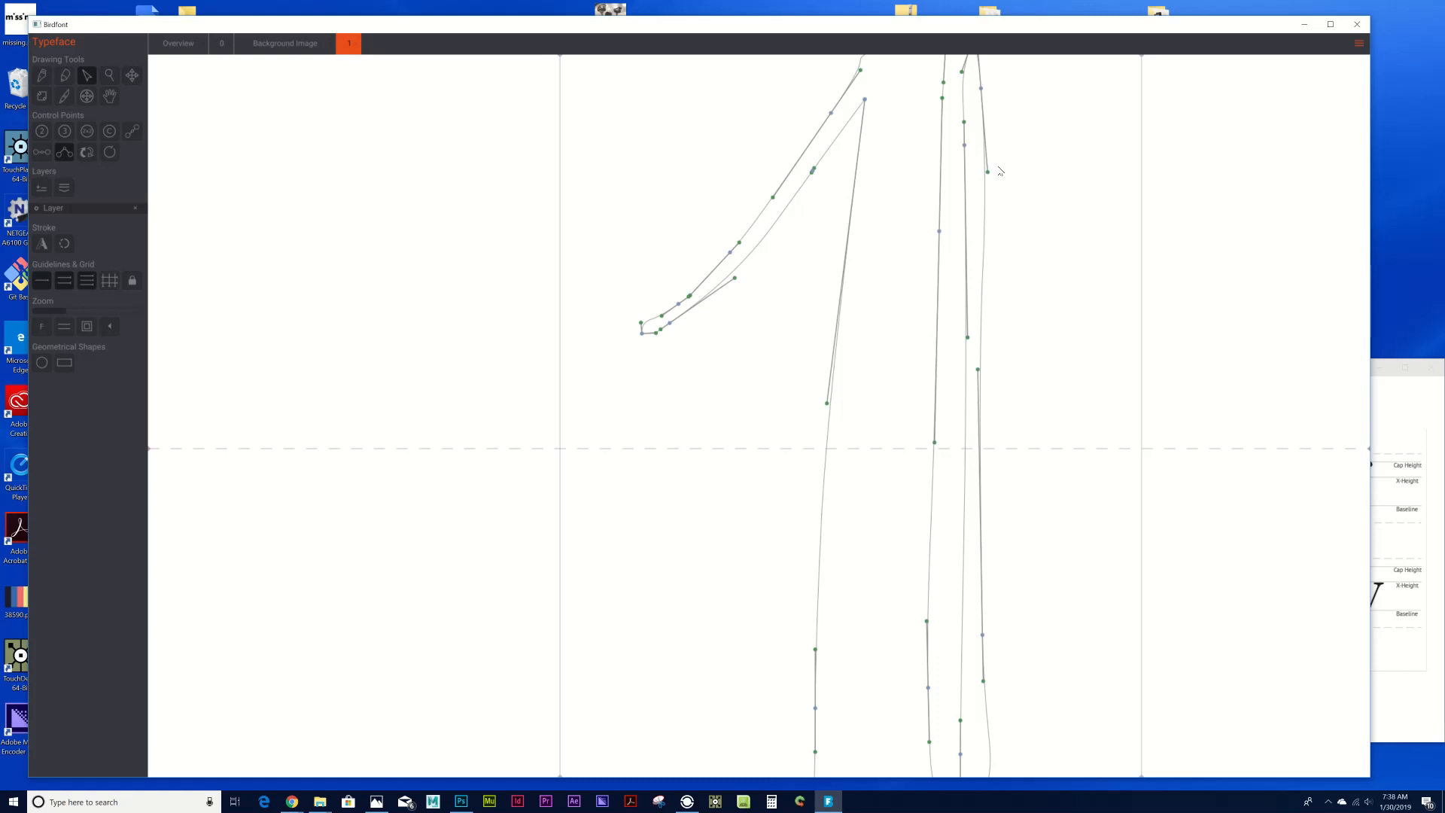
# Straighten the top of the thin line's right edge by adjusting the upper point and its handles, and preview the result.
pyautogui.scroll(3, 998, 180)
pyautogui.moveTo(987, 240); pyautogui.dragTo(980, 253)
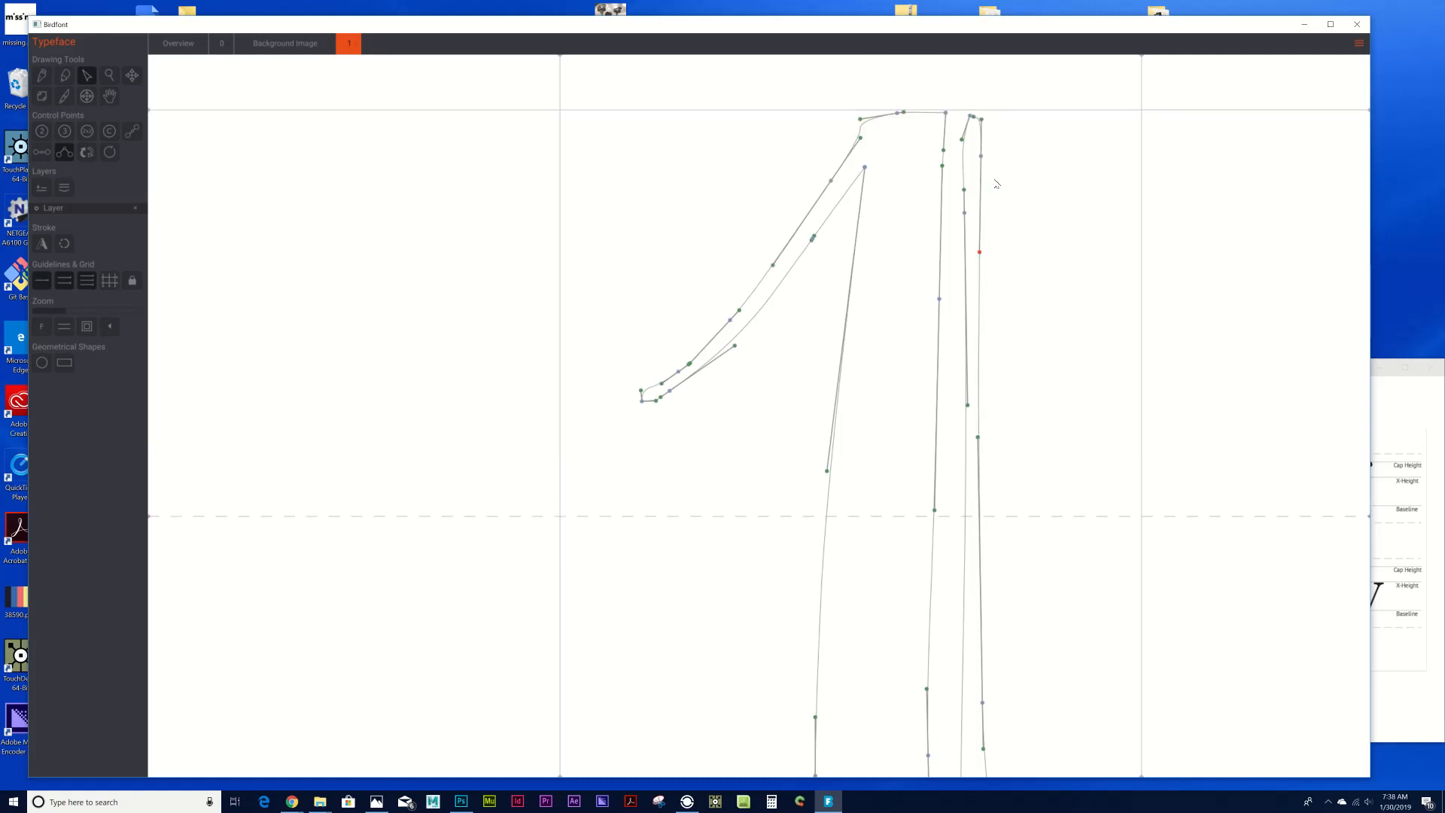
pyautogui.click(981, 118)
pyautogui.moveTo(981, 156); pyautogui.dragTo(979, 158)
pyautogui.click(1010, 224)
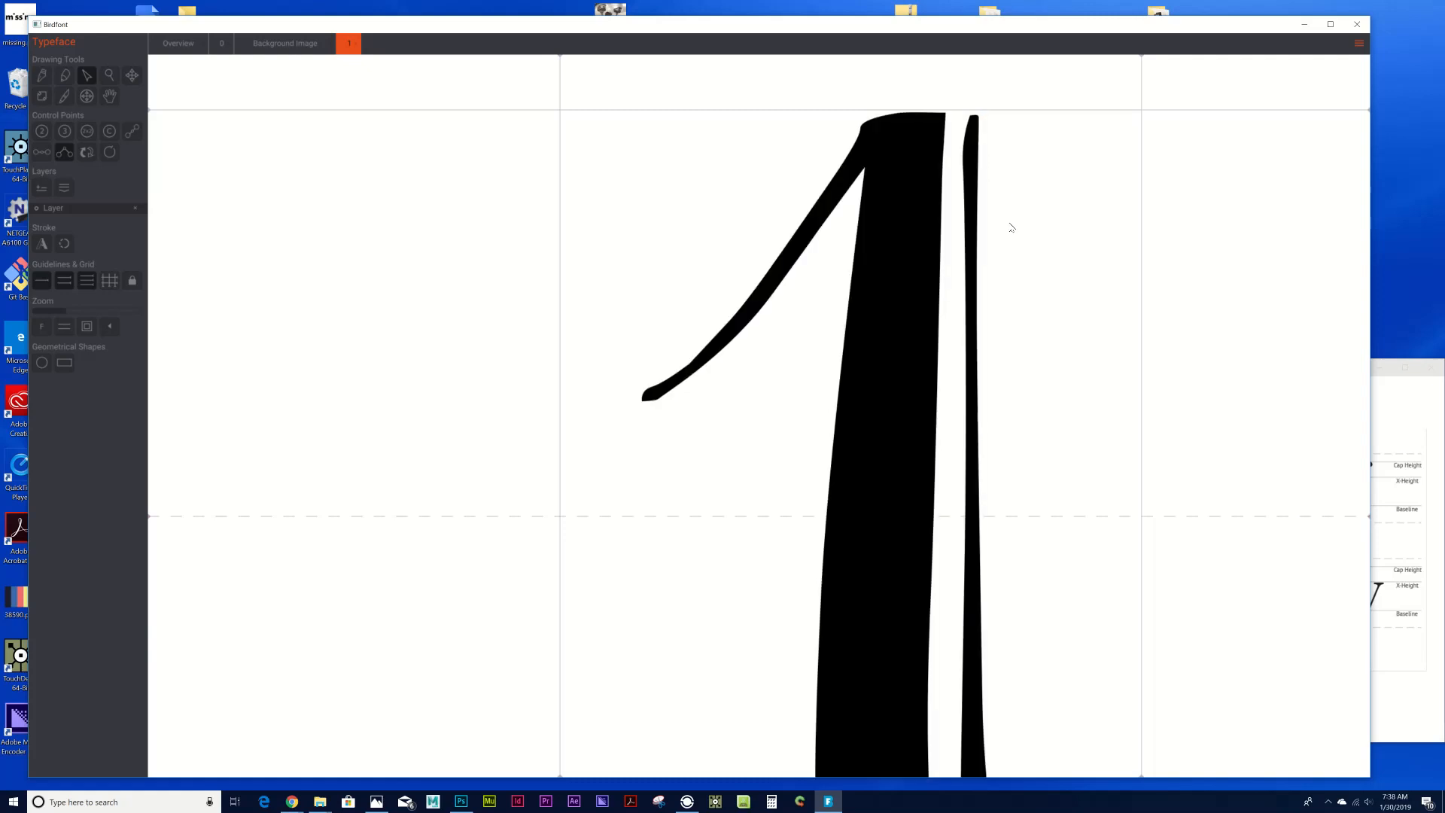
# Move the upper left point of the thin line outward and widen its top end by repositioning the top left point.
pyautogui.scroll(-2, 1020, 227)
pyautogui.scroll(-3, 1023, 231)
pyautogui.scroll(-5, 1022, 243)
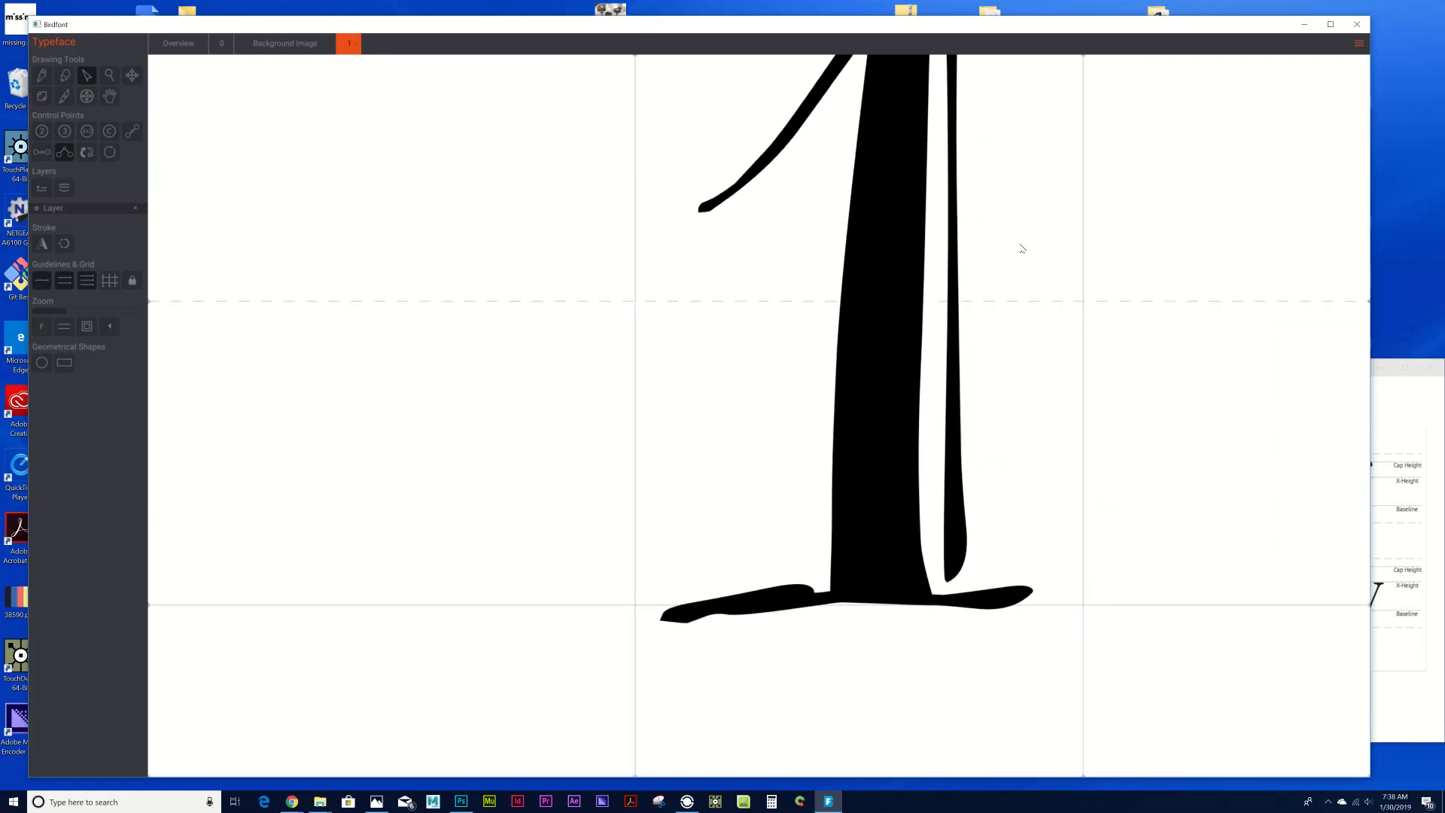
pyautogui.scroll(2, 935, 221)
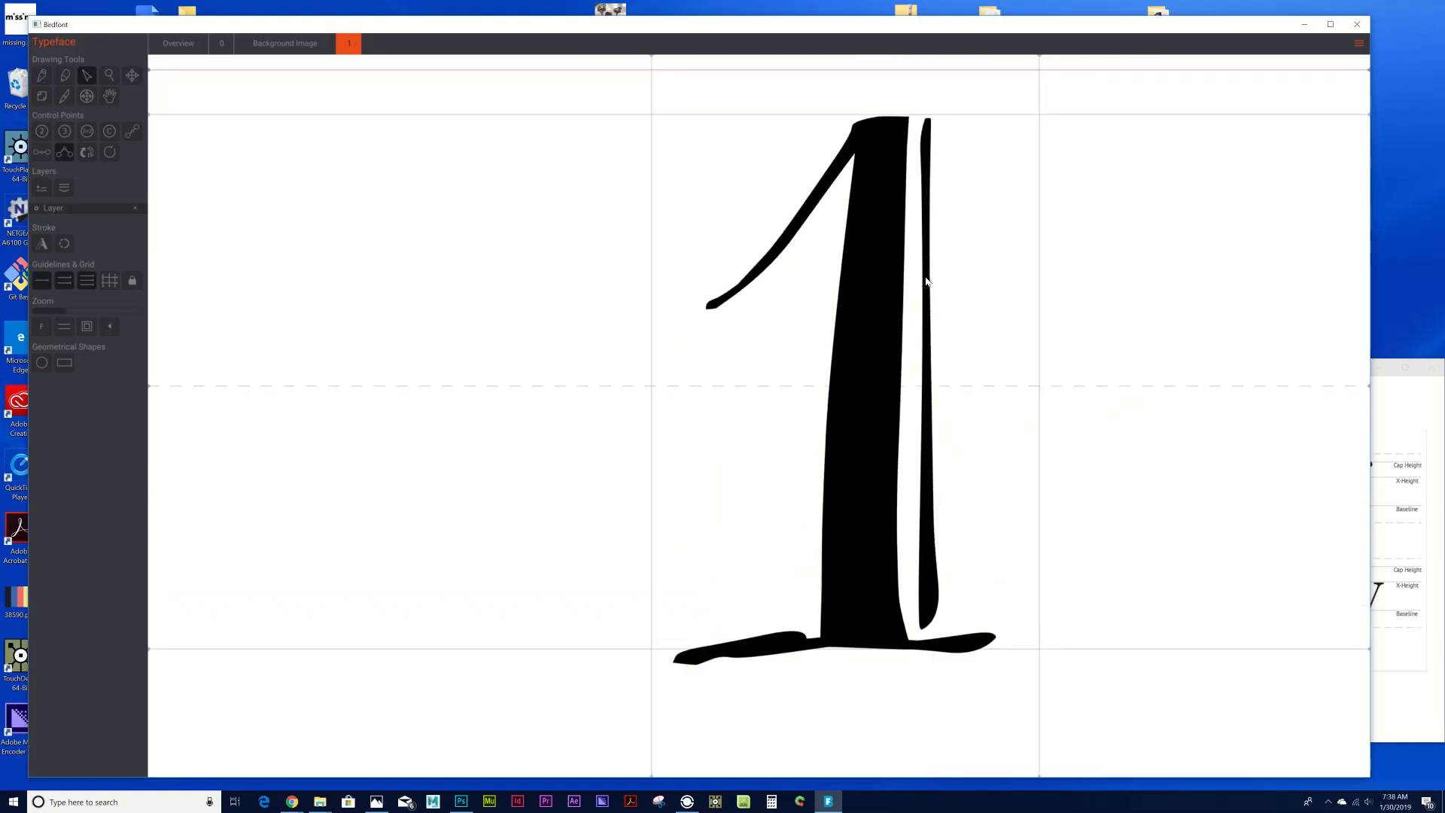
pyautogui.click(928, 328)
pyautogui.moveTo(922, 184); pyautogui.dragTo(917, 185)
pyautogui.moveTo(931, 123); pyautogui.dragTo(919, 134)
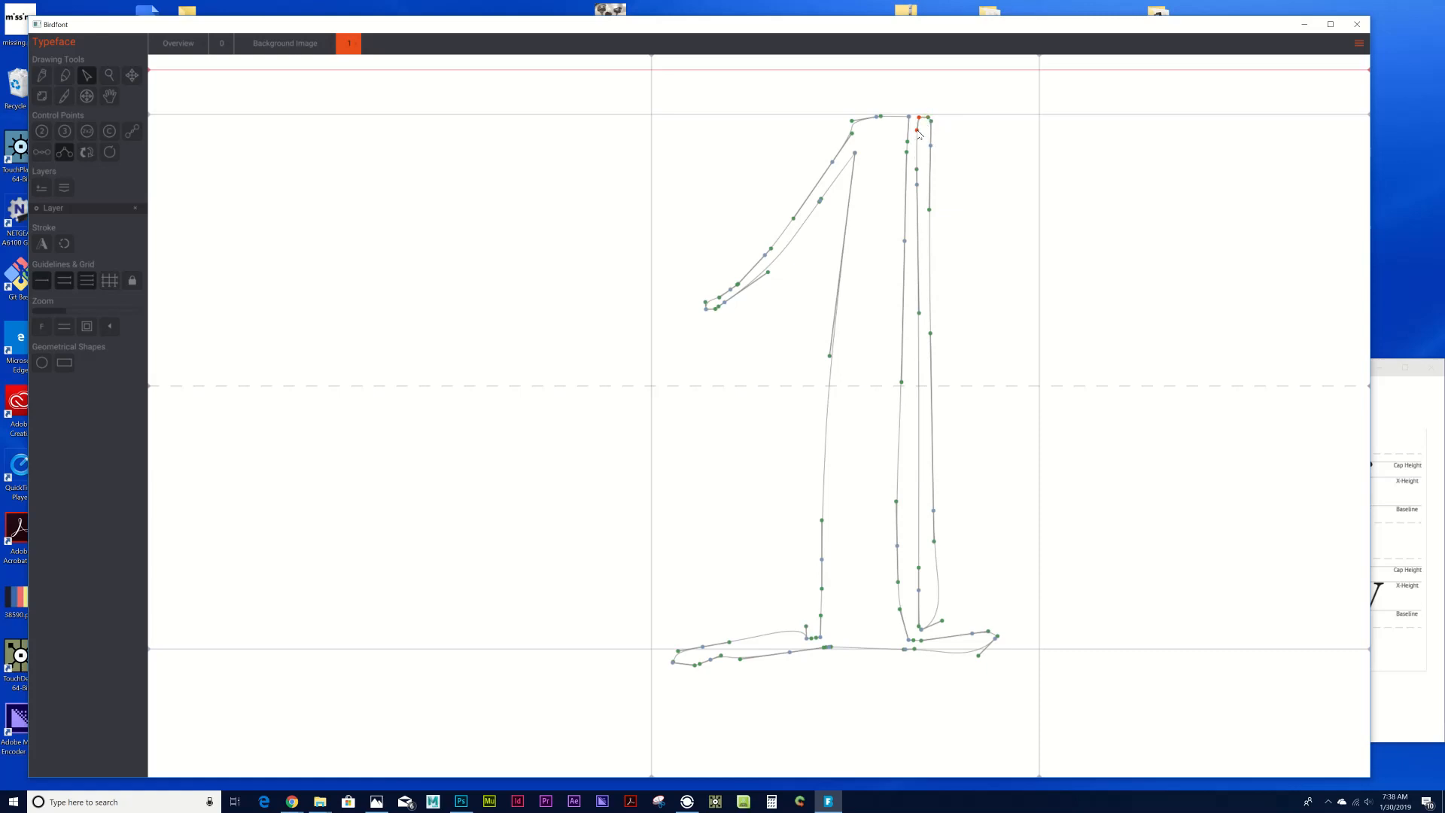
# Bow the thin line's left edge outward with its points and handles, pull in the bottom tip's handle, and preview the glyph.
pyautogui.moveTo(924, 557); pyautogui.dragTo(923, 519)
pyautogui.moveTo(919, 313); pyautogui.dragTo(915, 345)
pyautogui.moveTo(918, 528); pyautogui.dragTo(915, 533)
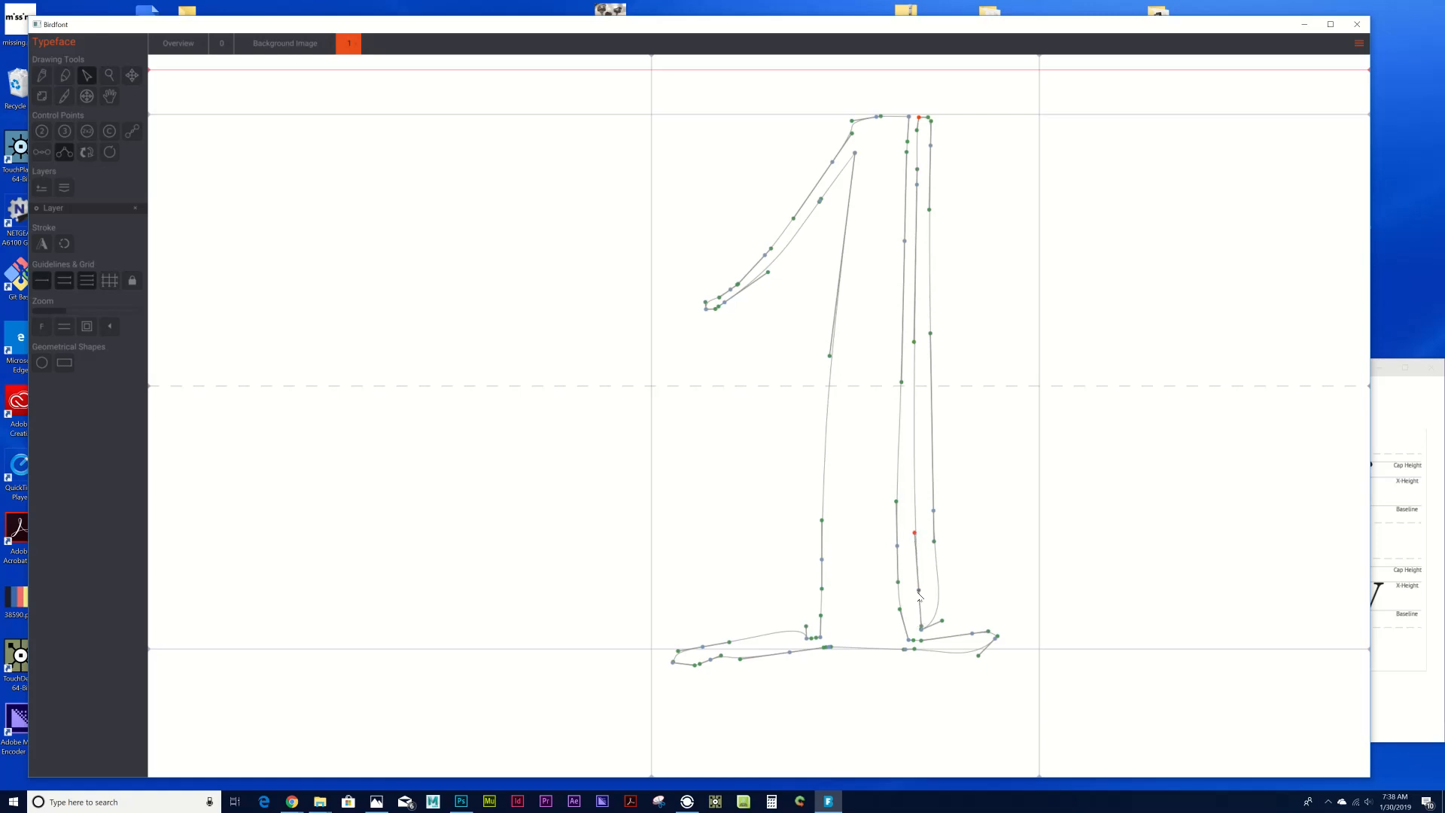
pyautogui.moveTo(919, 593); pyautogui.dragTo(936, 621)
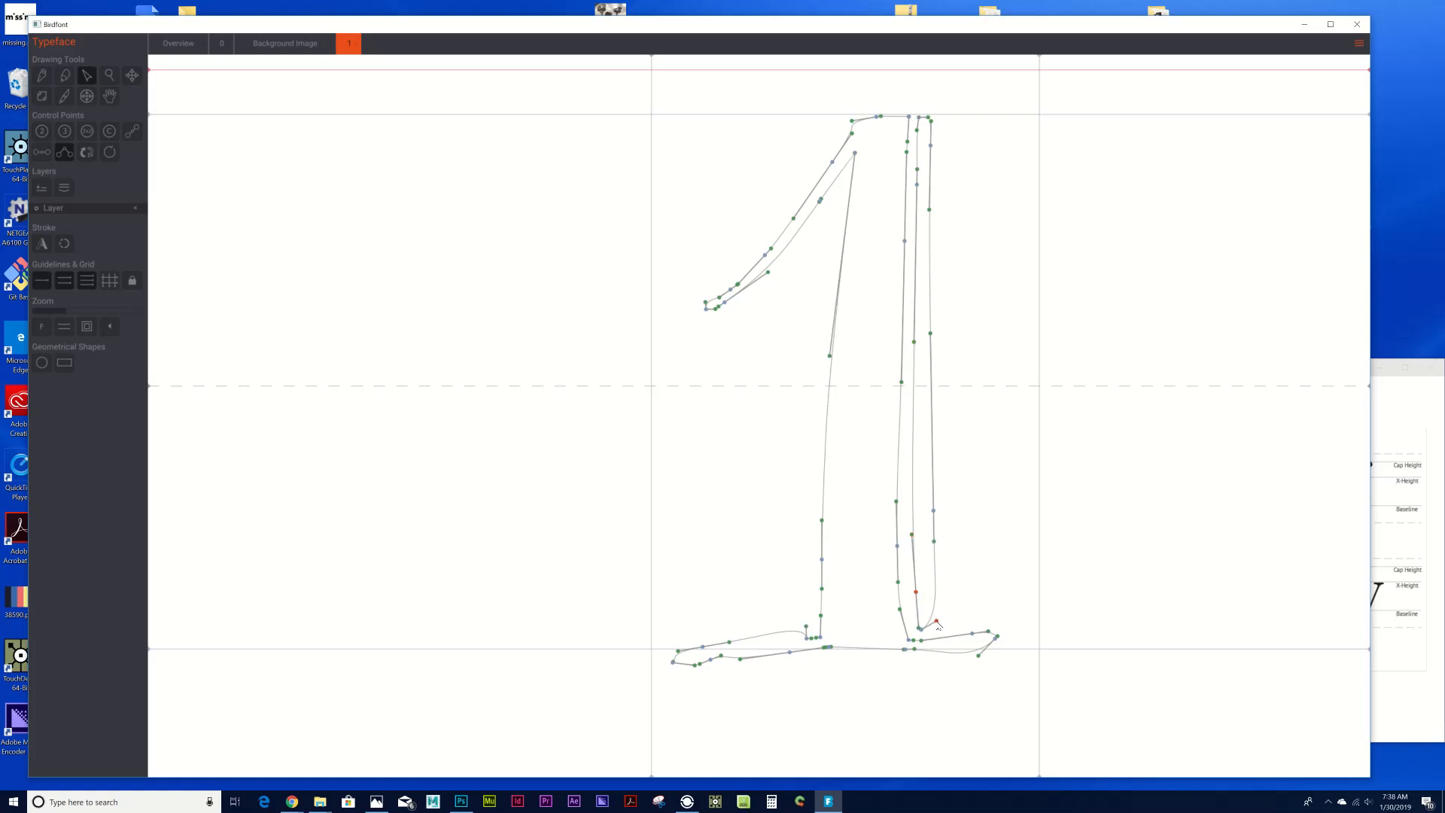
pyautogui.click(998, 436)
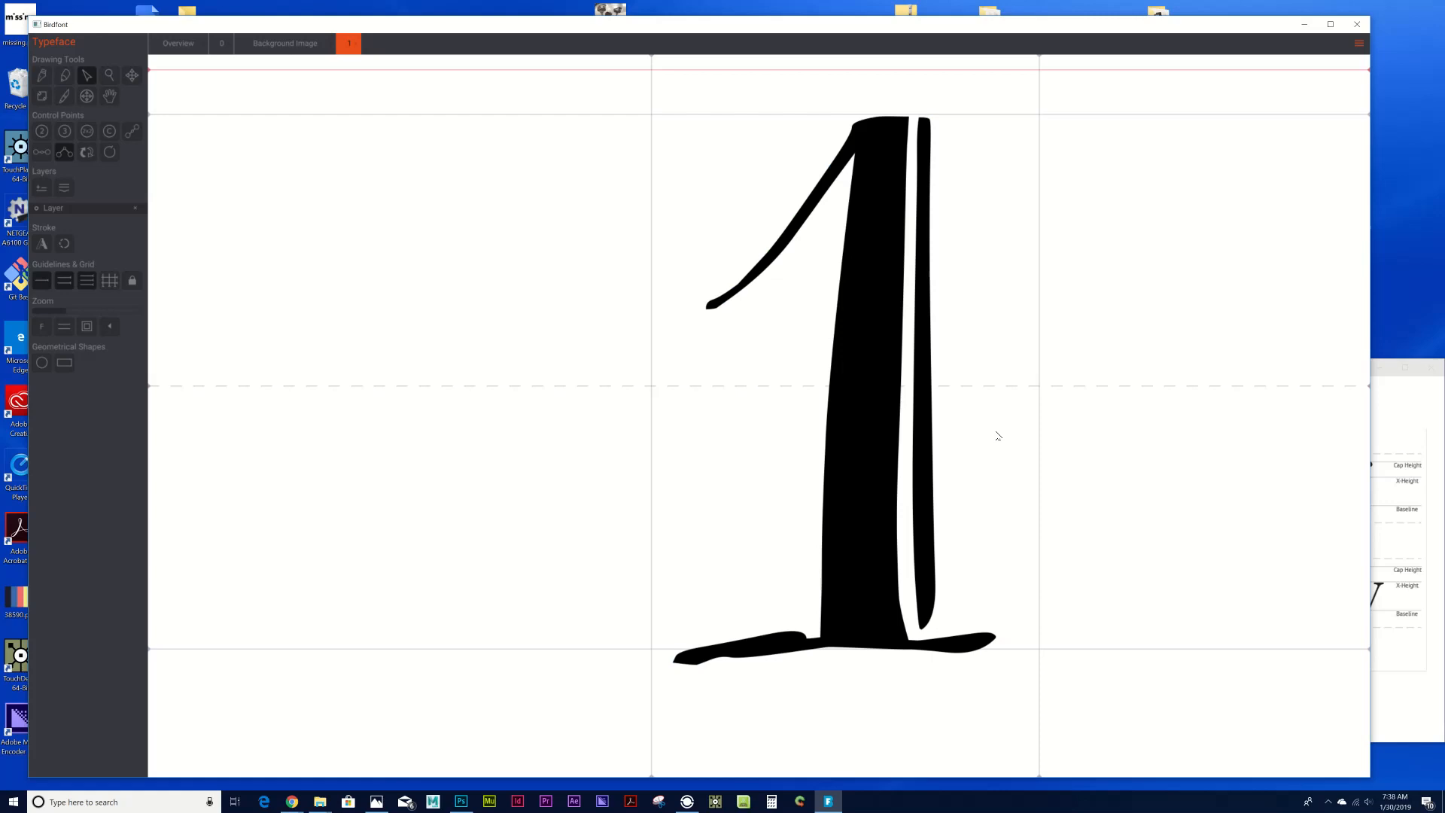
pyautogui.click(934, 465)
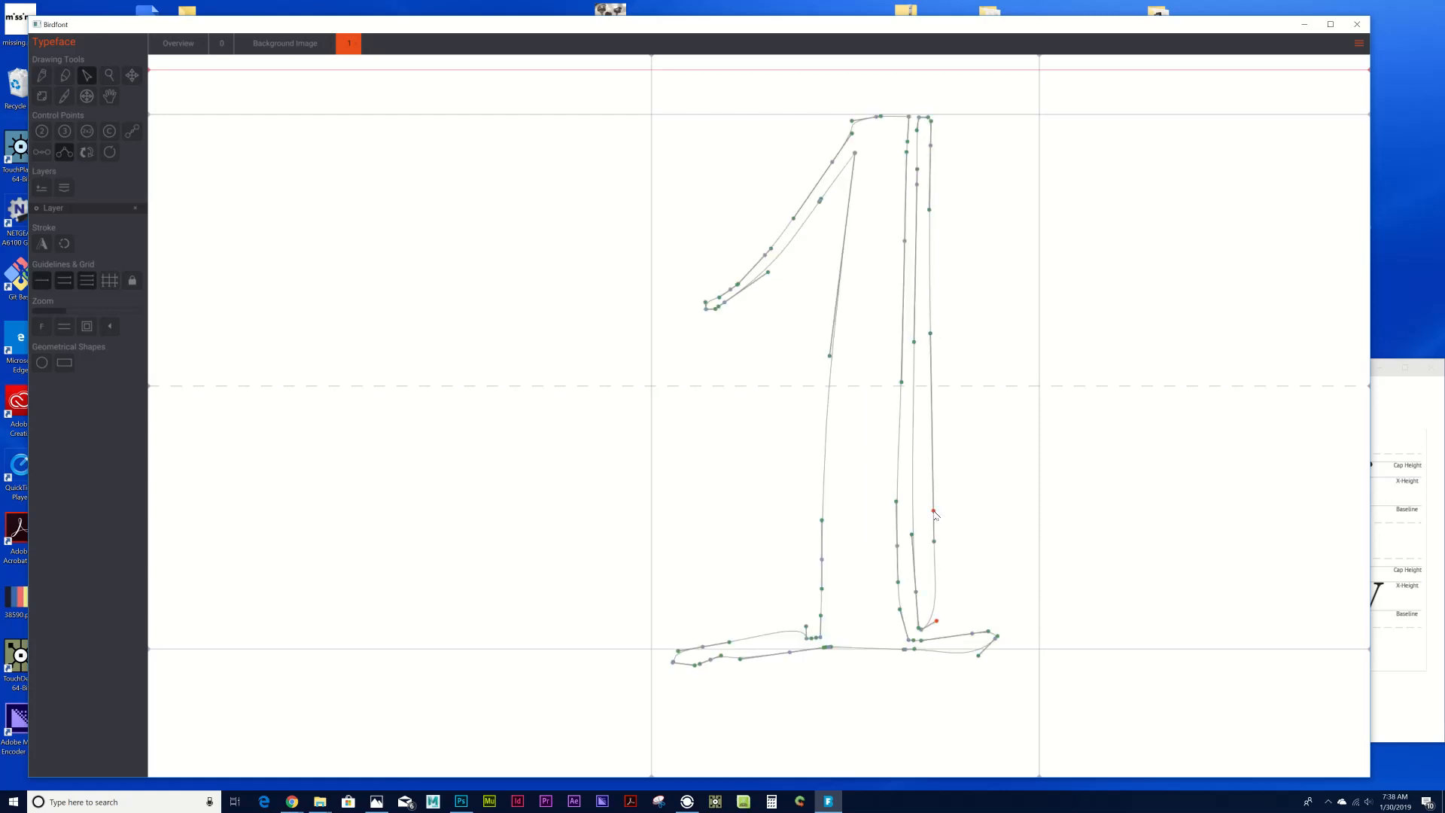
# Move the lower point of the thin line's right edge left, then adjust the points at its top end and preview.
pyautogui.moveTo(934, 514); pyautogui.dragTo(928, 511)
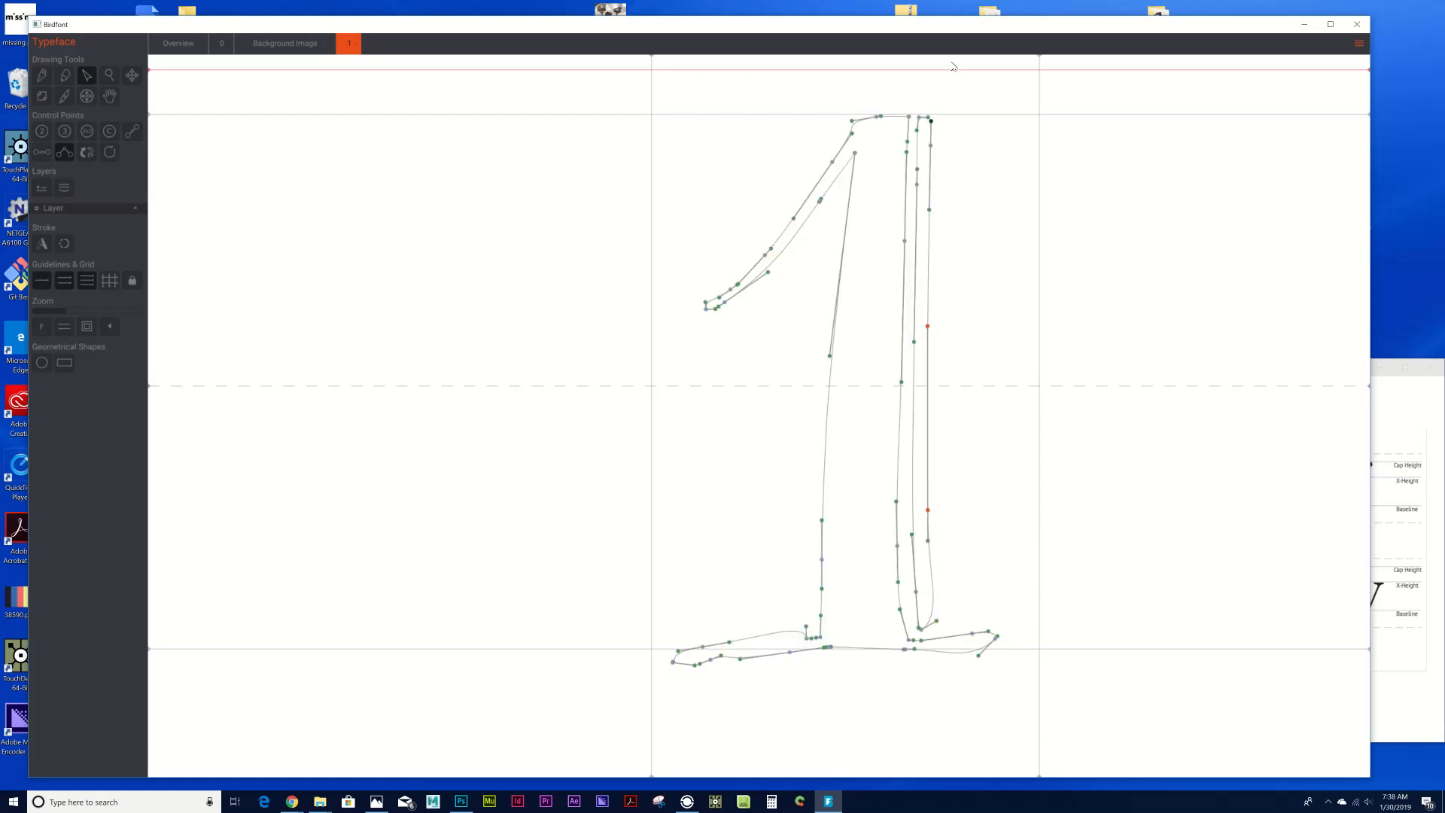
pyautogui.click(1007, 369)
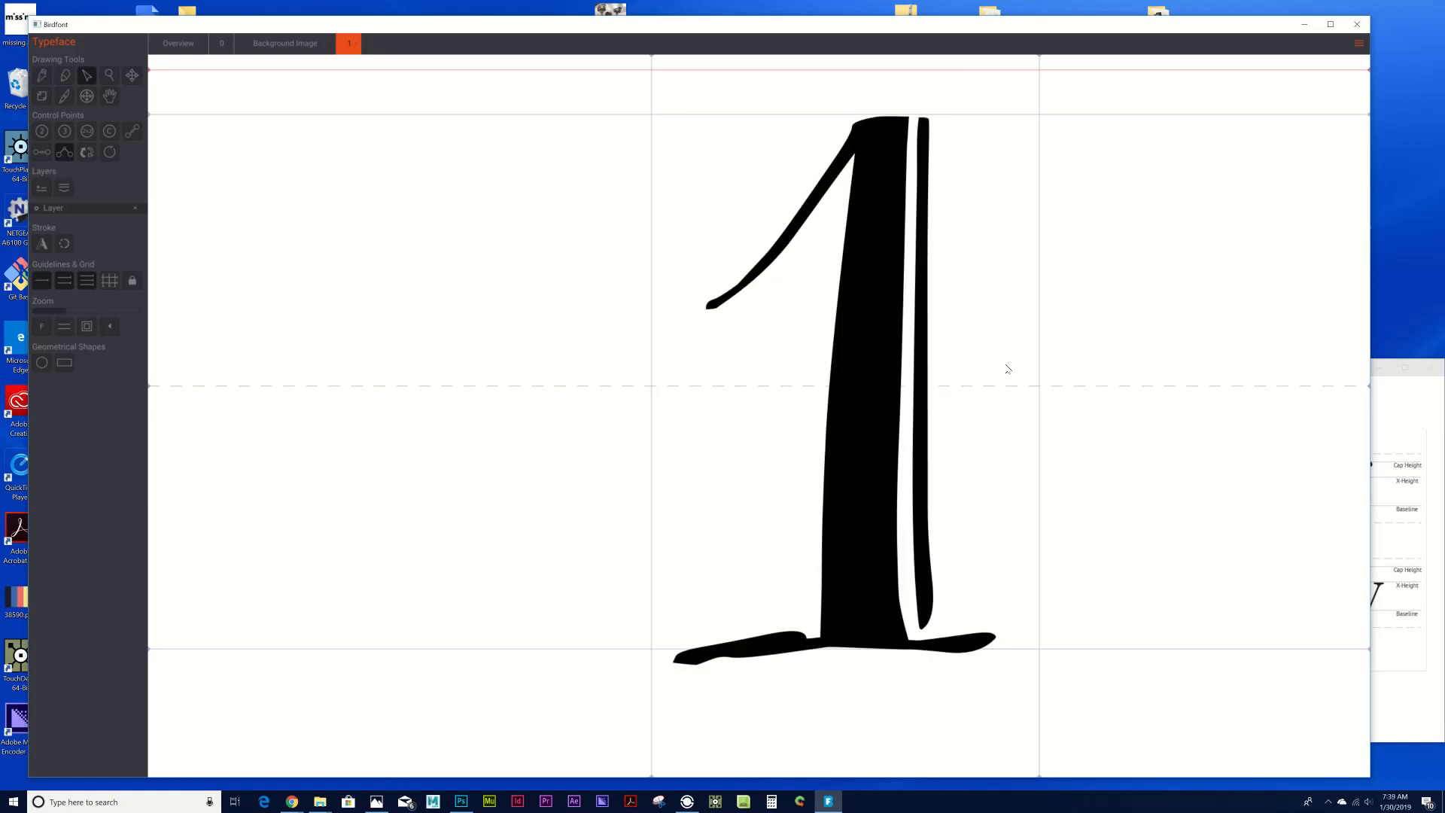
pyautogui.click(915, 134)
pyautogui.scroll(2, 913, 128)
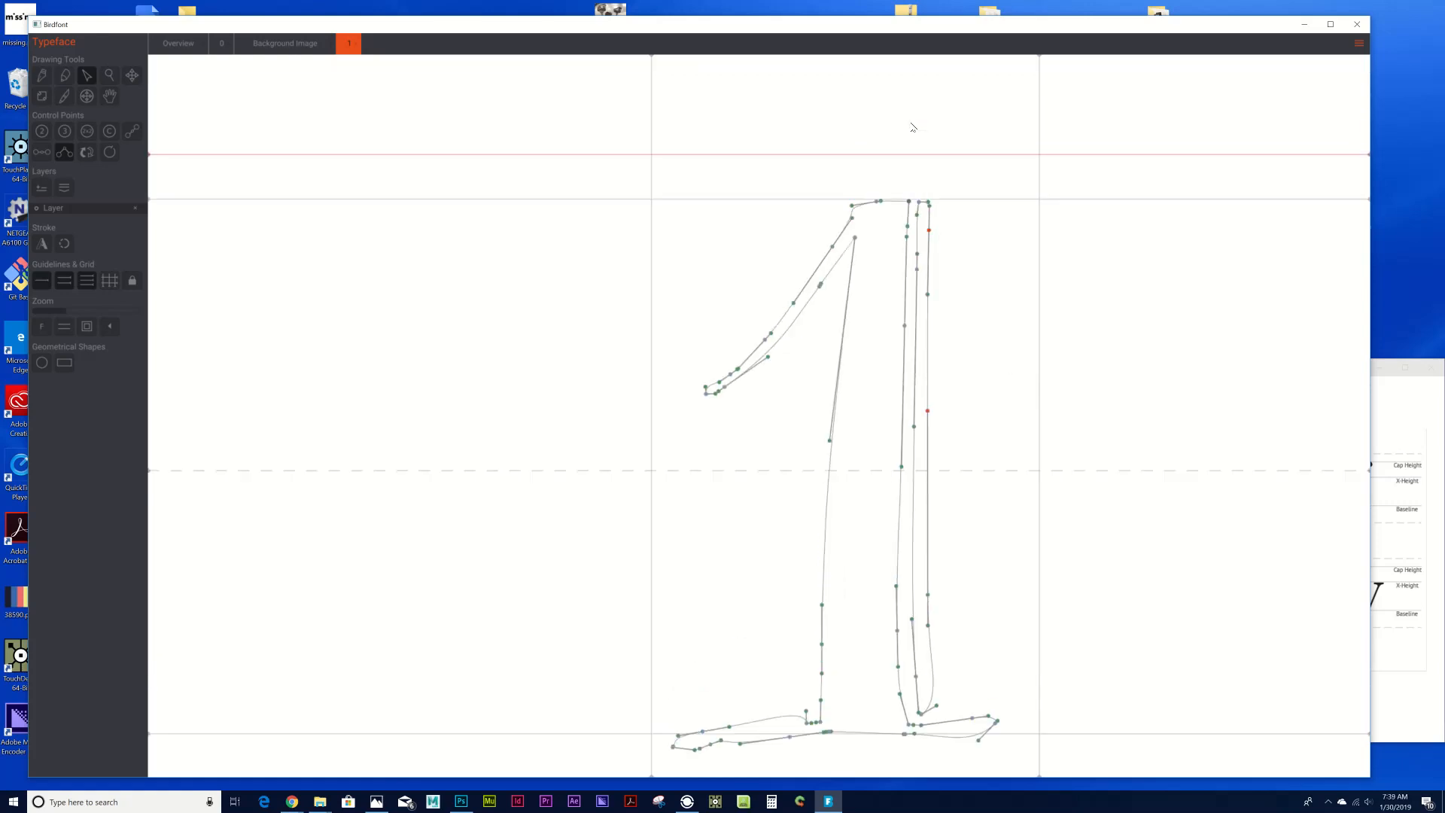
pyautogui.scroll(4, 913, 126)
pyautogui.click(934, 243)
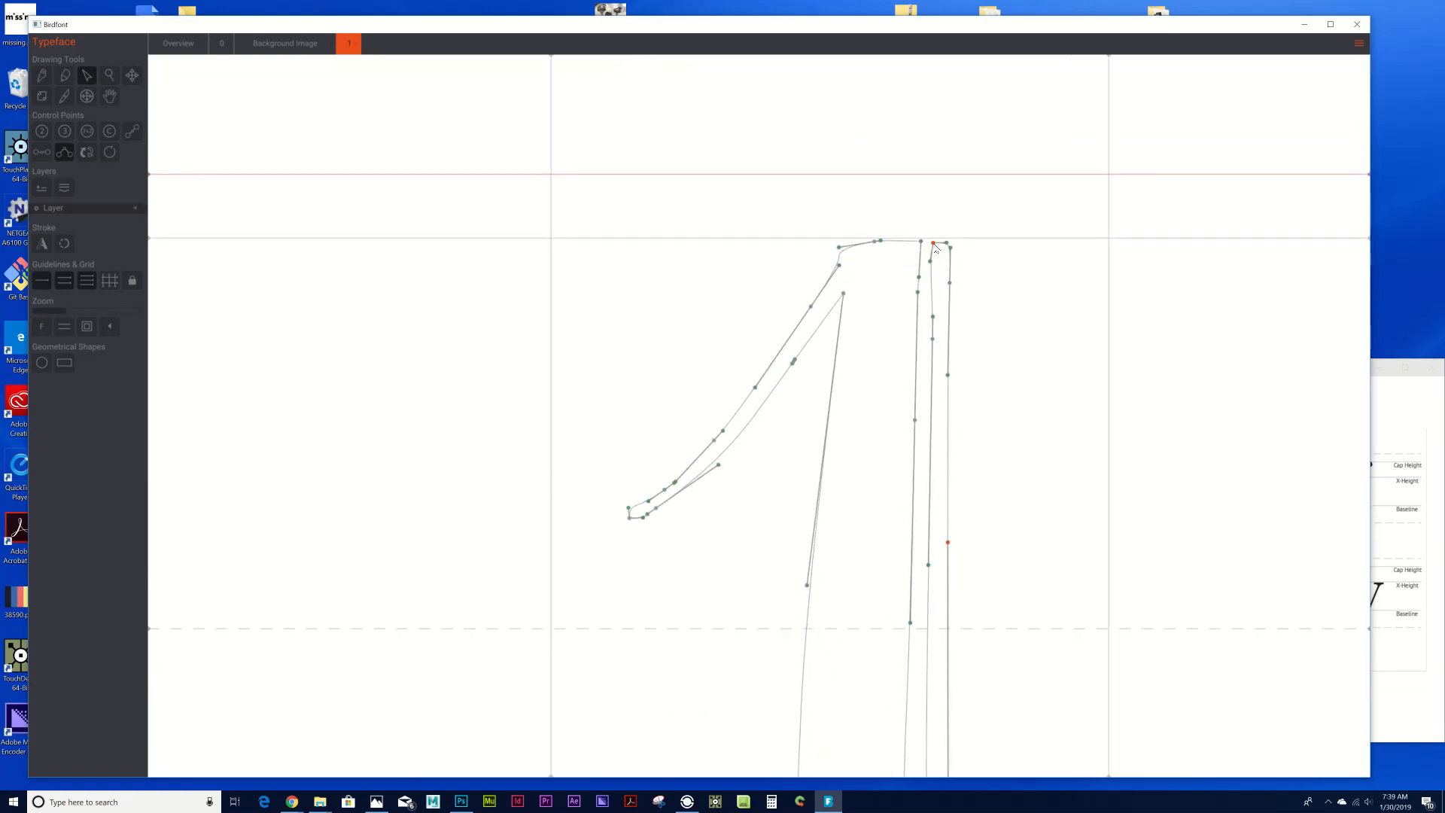
pyautogui.click(932, 260)
pyautogui.click(948, 243)
pyautogui.scroll(-5, 995, 339)
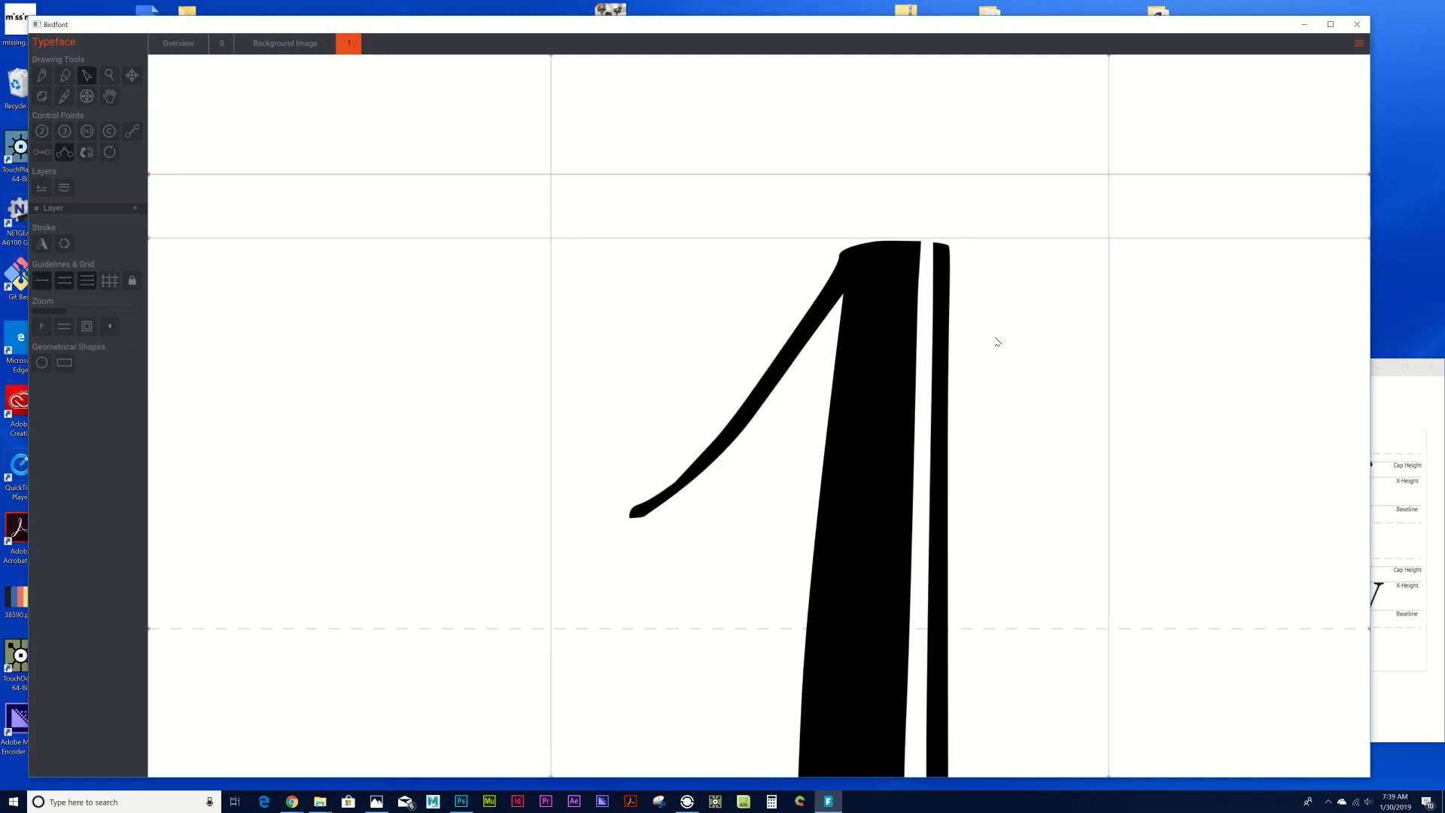
# Pull the bottom tip's right handle inward, nudge the lower right-edge point of the thin line, and preview the glyph.
pyautogui.click(927, 619)
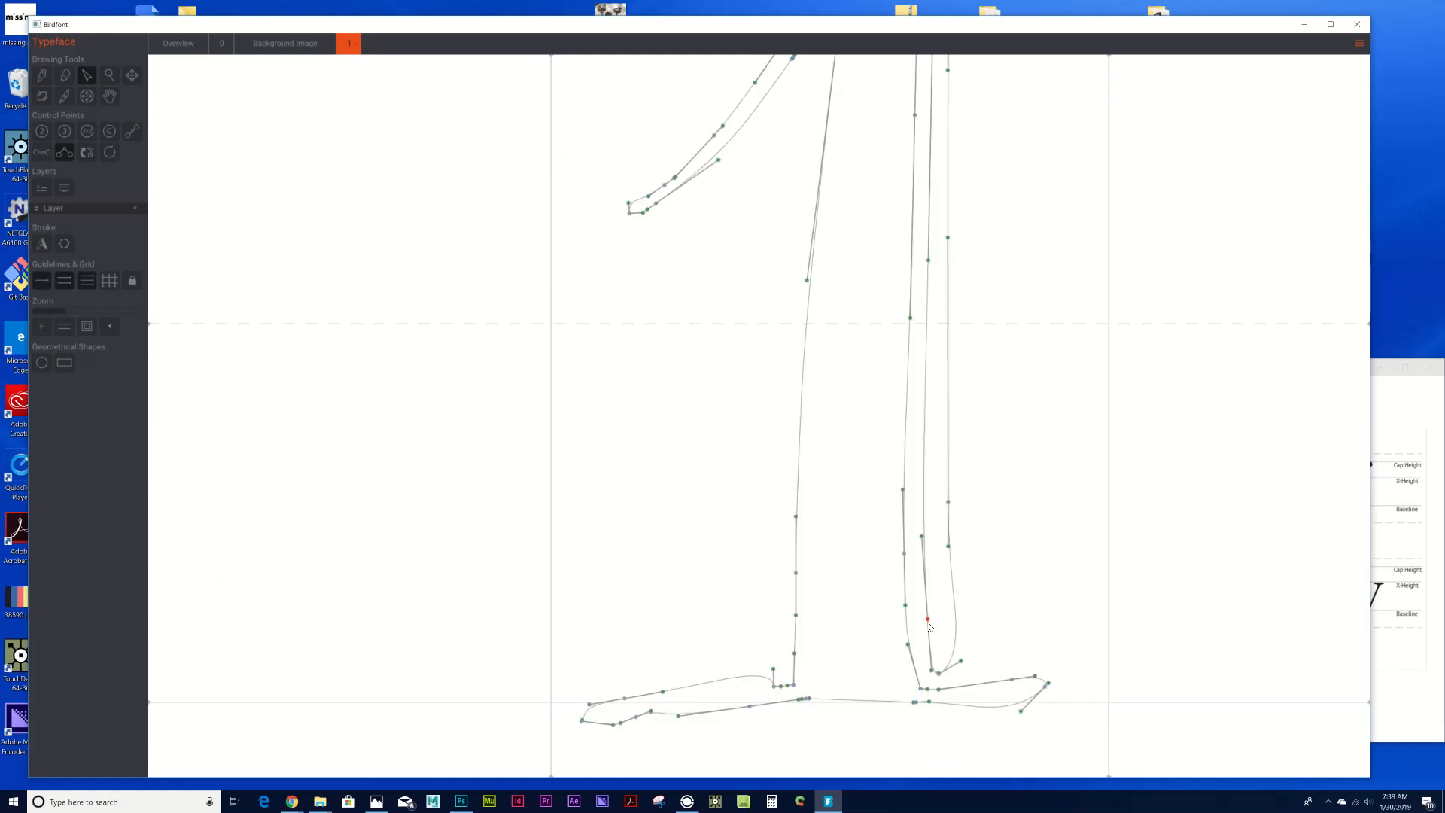
pyautogui.moveTo(961, 661); pyautogui.dragTo(948, 659)
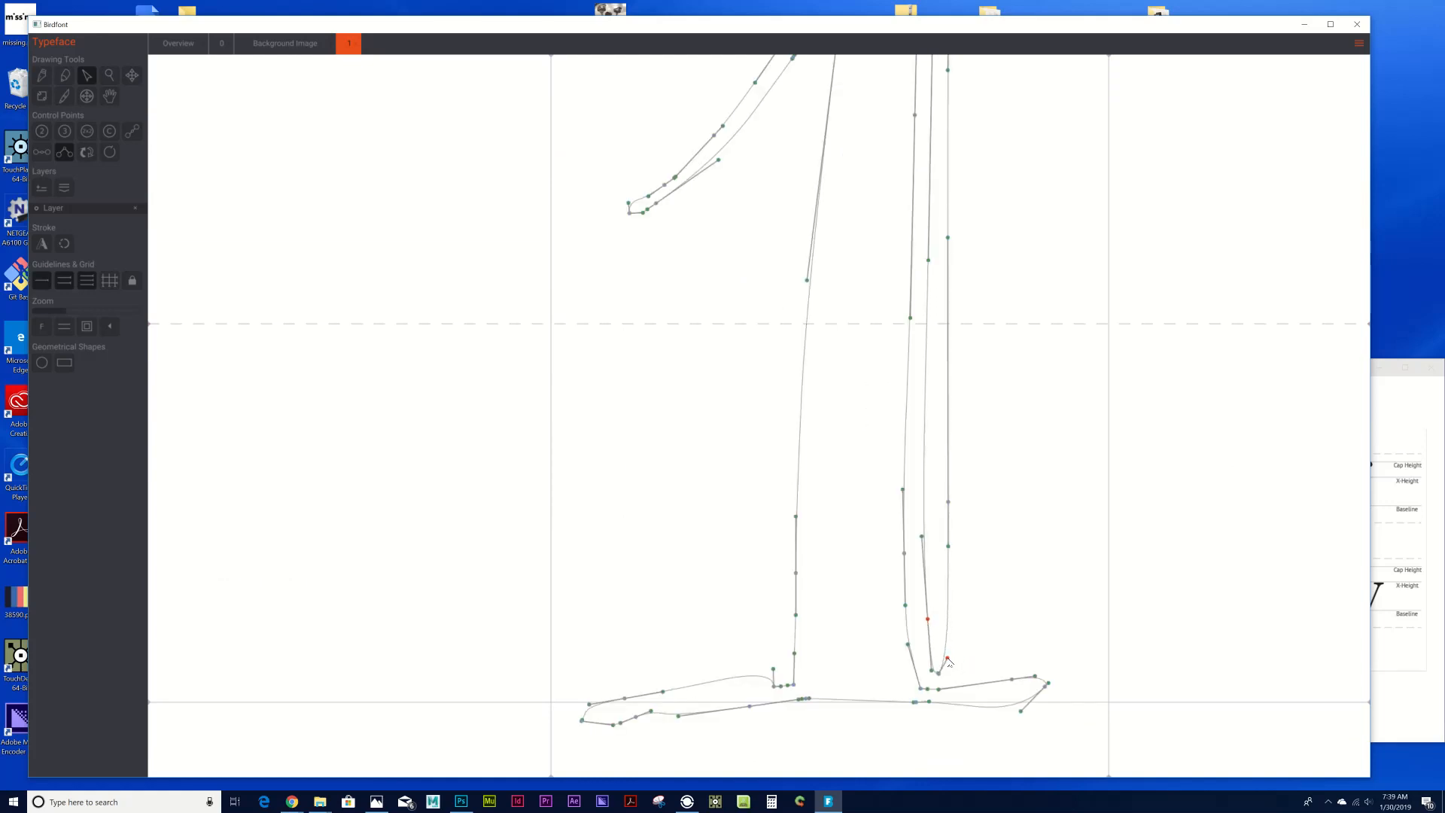
pyautogui.click(947, 502)
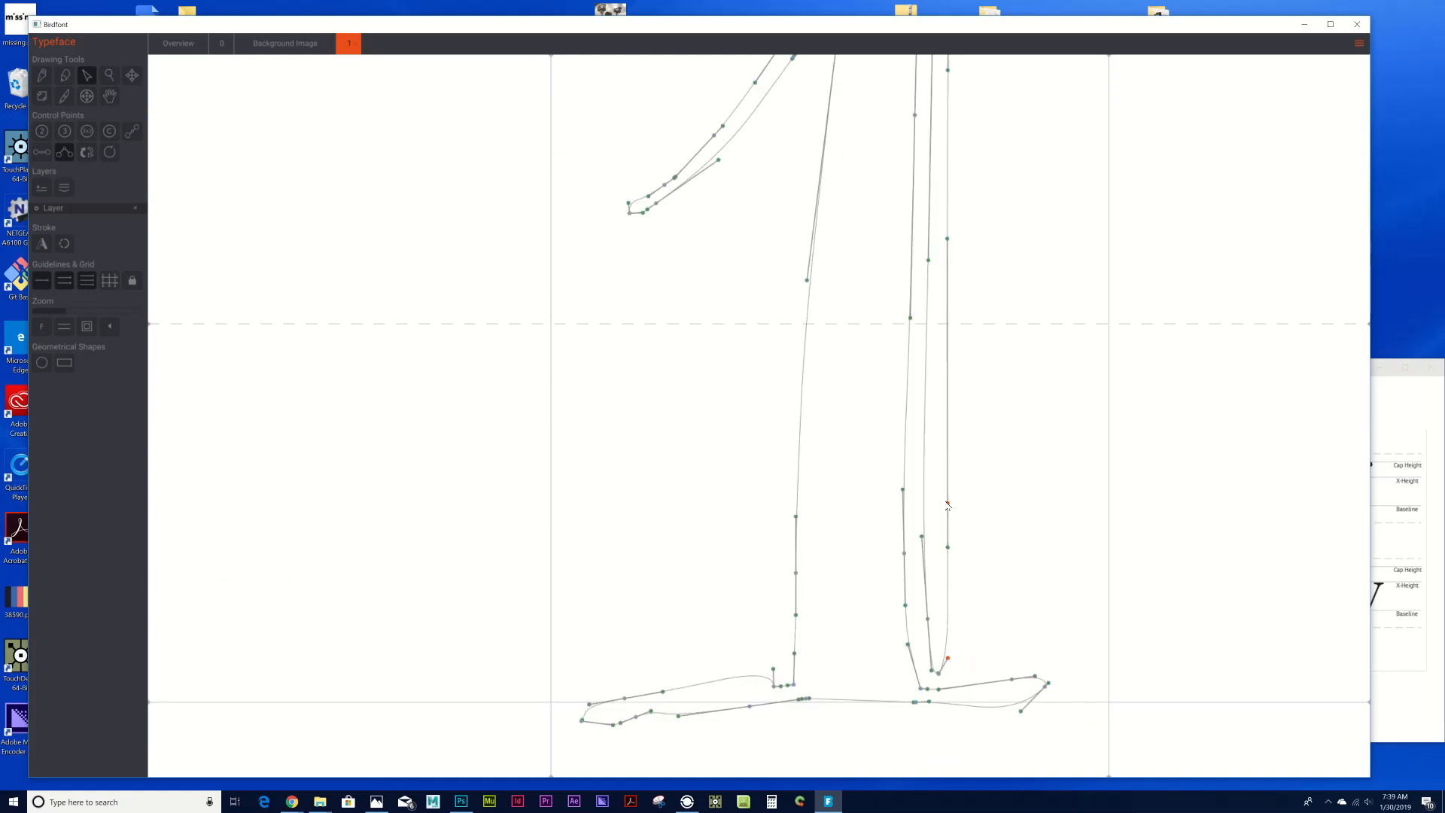
pyautogui.click(1025, 550)
pyautogui.scroll(-7, 1024, 464)
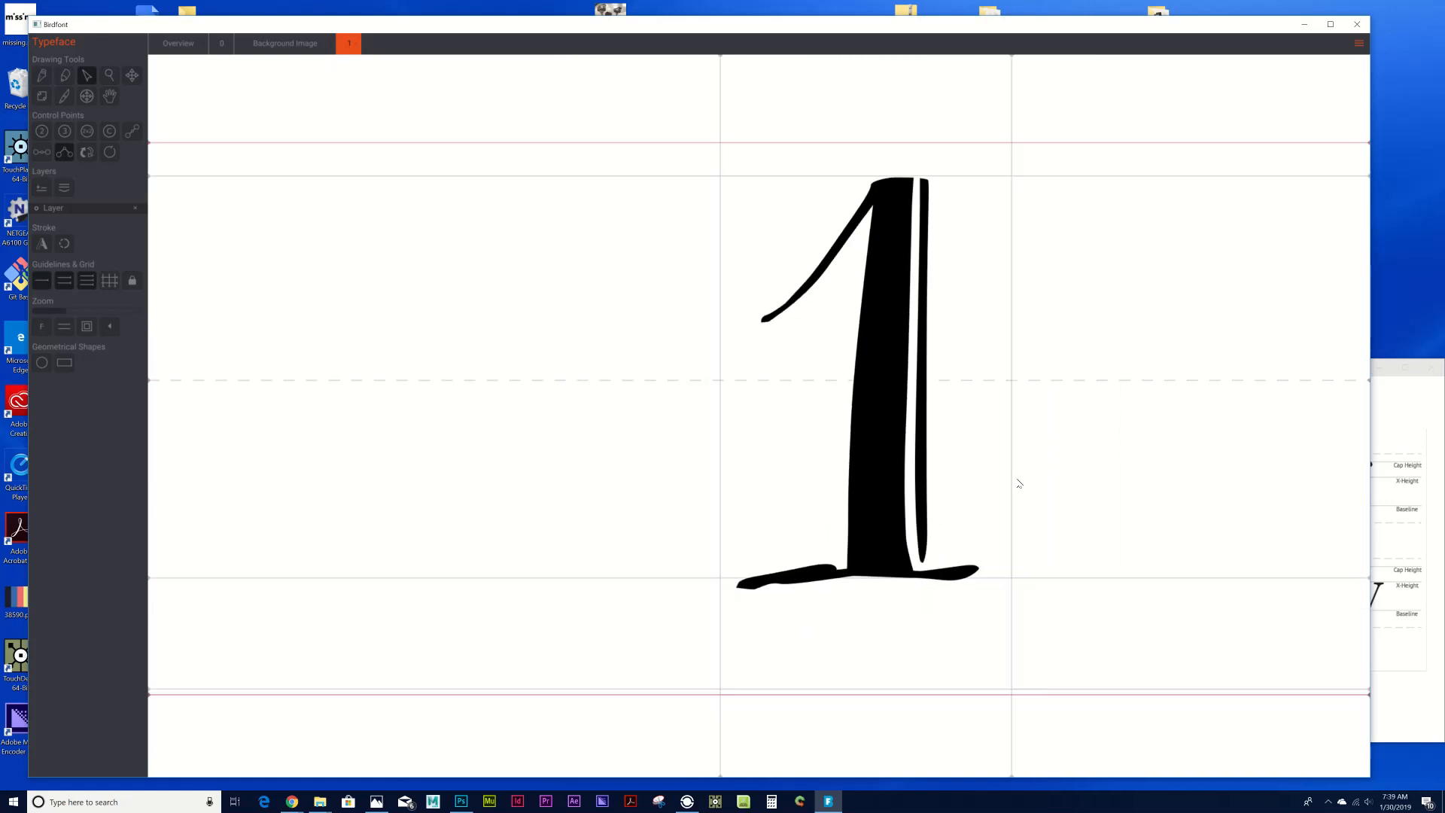
pyautogui.scroll(1, 955, 399)
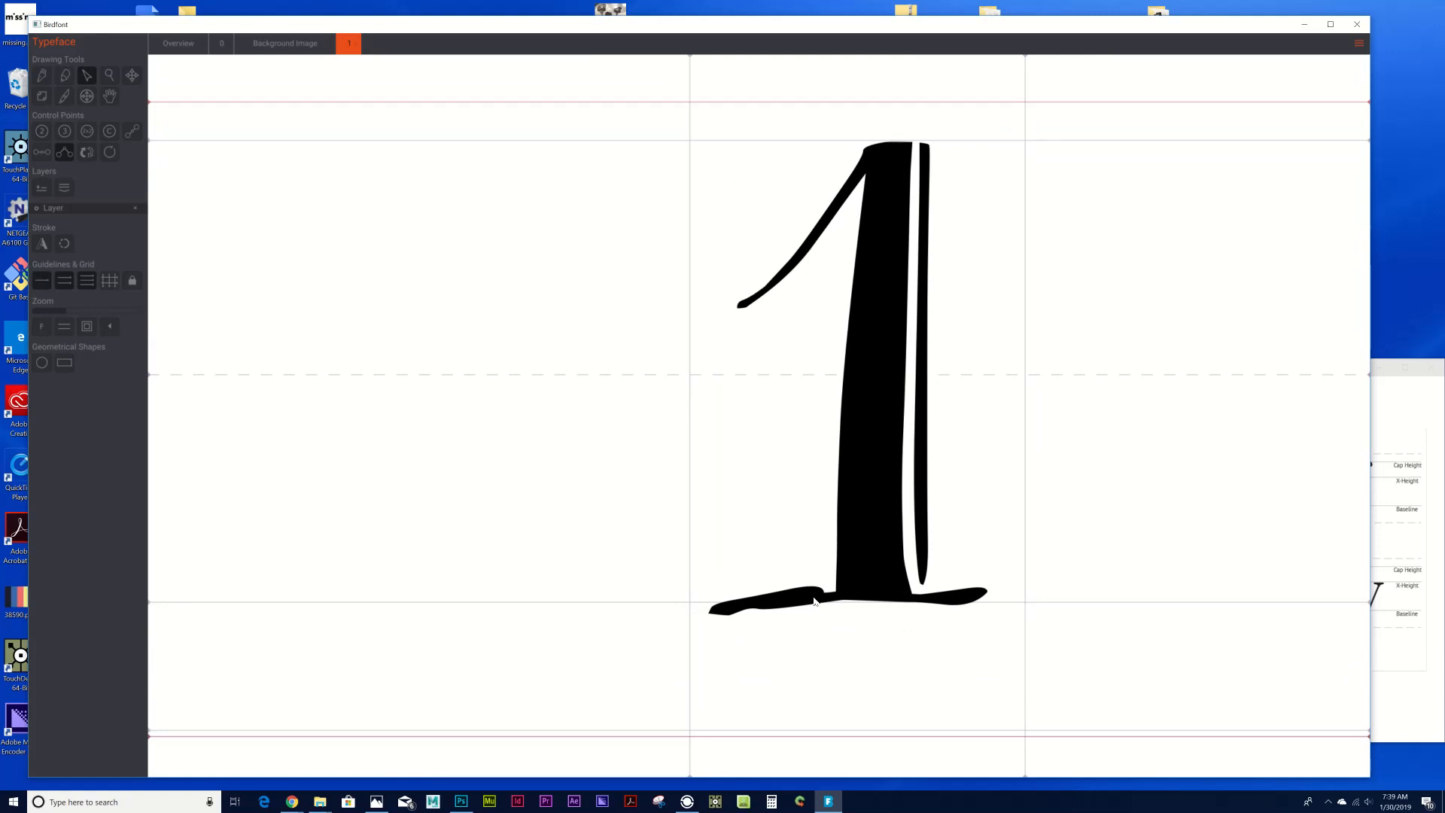
# Delete the extra points under the left serif, adjust the notch points beside the stem, and preview the shape.
pyautogui.scroll(4, 814, 595)
pyautogui.click(683, 564)
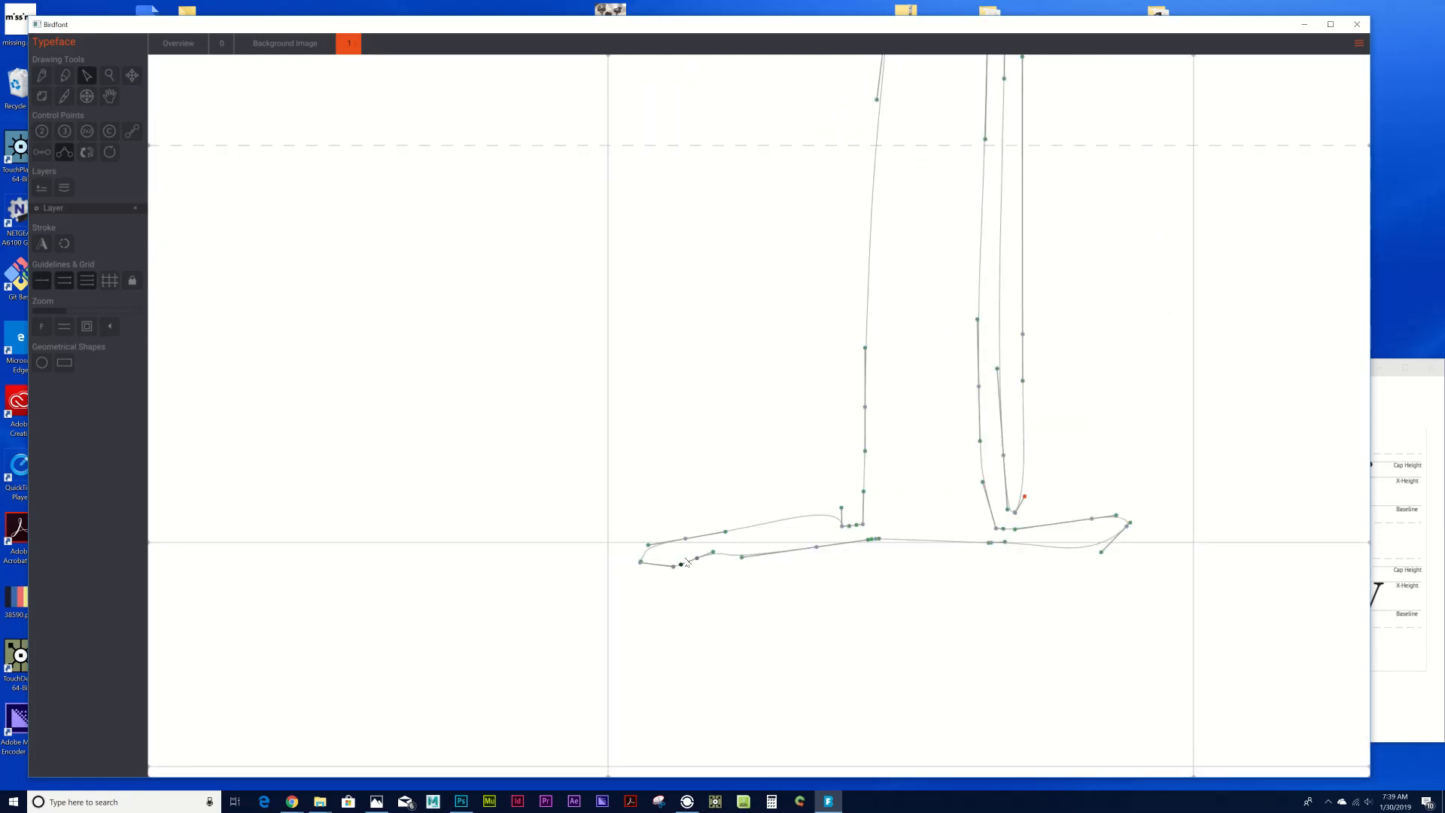
pyautogui.press('Delete')
pyautogui.moveTo(842, 512)
pyautogui.mouseDown()
pyautogui.moveTo(854, 529)
pyautogui.moveTo(866, 523)
pyautogui.mouseUp()
pyautogui.click(1046, 673)
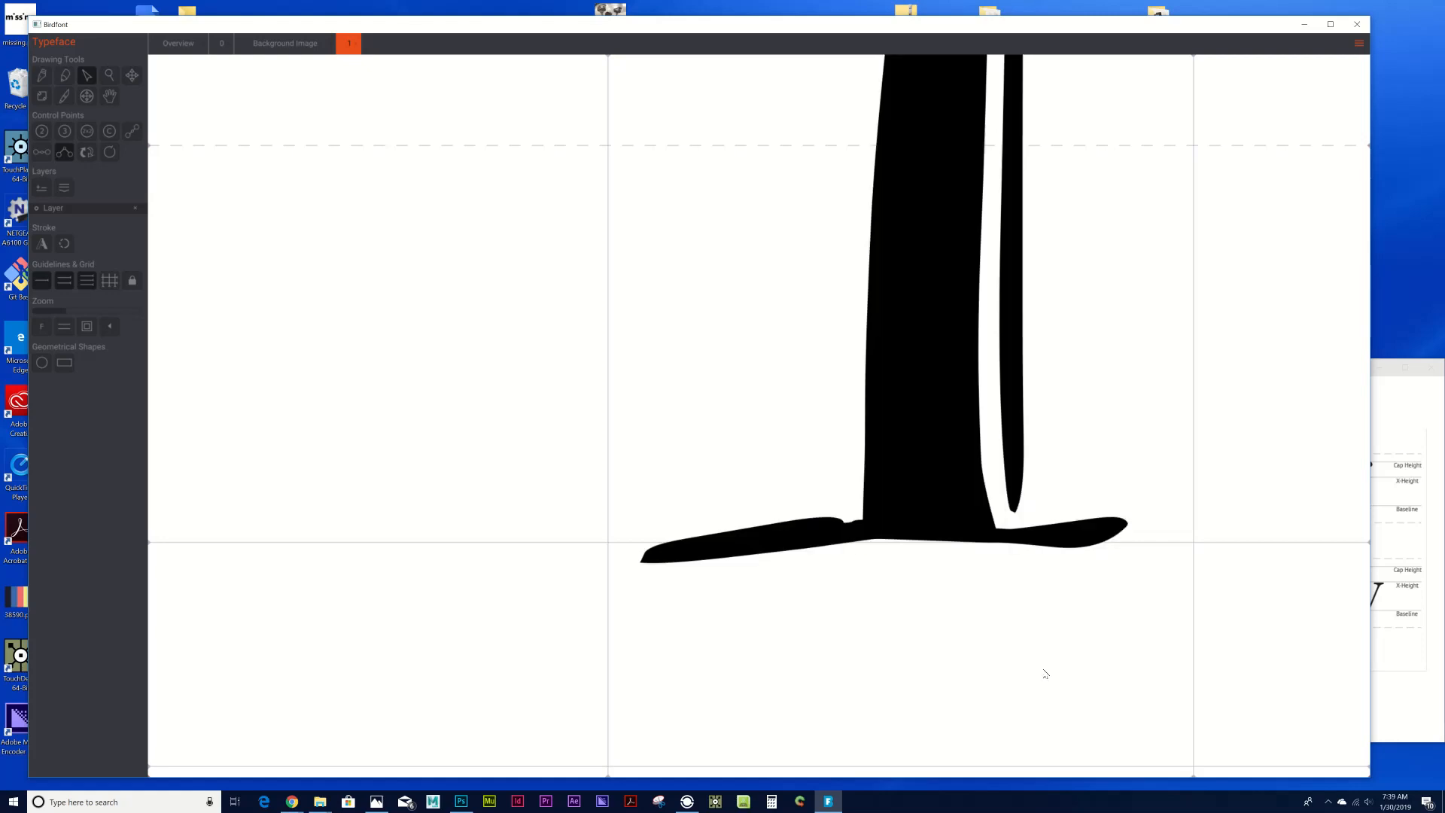
# Raise the notch point where the left serif meets the stem to flatten the step, and preview the result.
pyautogui.click(1043, 672)
pyautogui.scroll(3, 852, 592)
pyautogui.scroll(5, 850, 587)
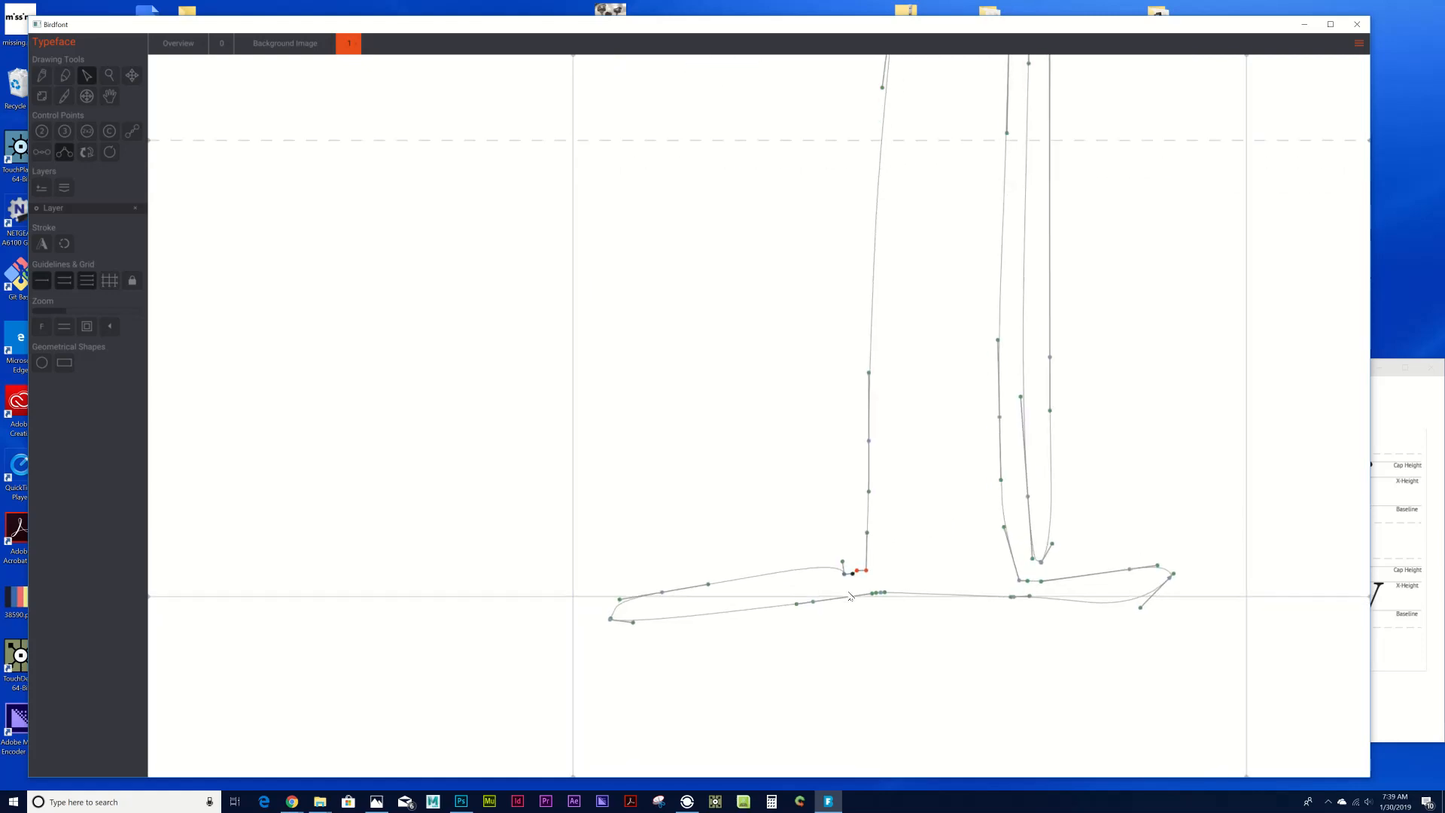
pyautogui.scroll(3, 851, 580)
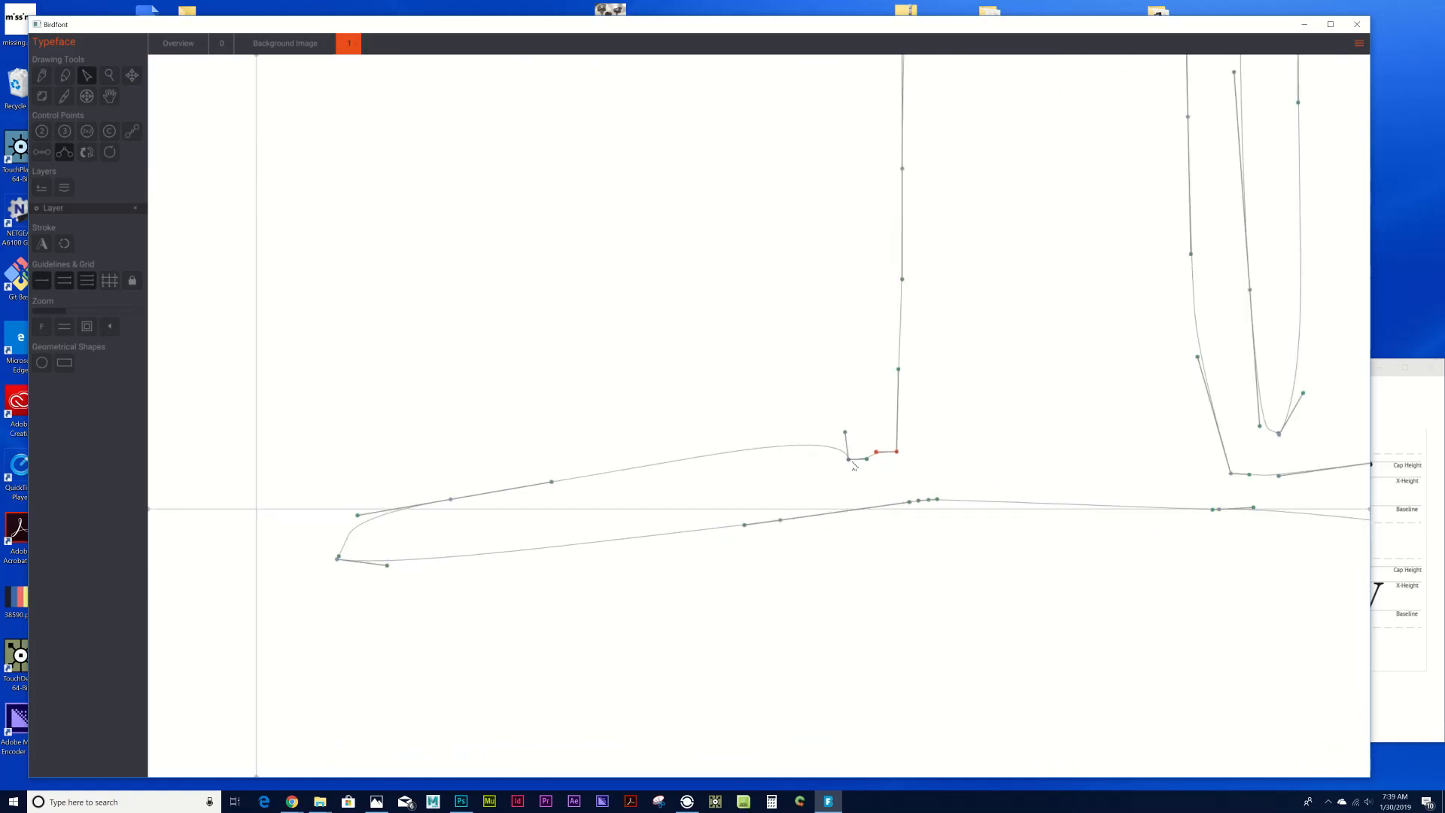
pyautogui.click(846, 457)
pyautogui.moveTo(846, 458); pyautogui.dragTo(850, 444)
pyautogui.click(957, 628)
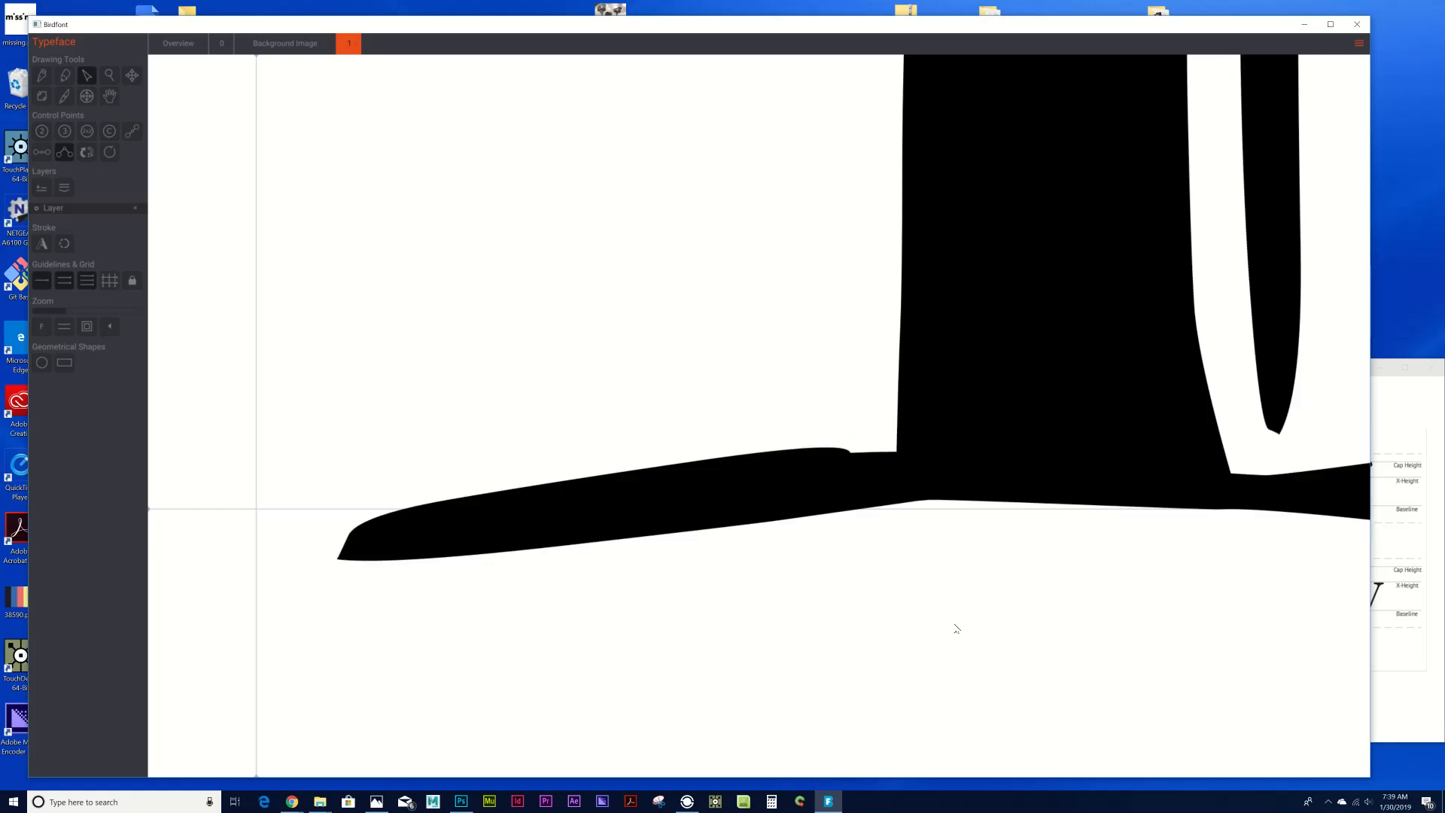
# Round the left serif's tip and straighten its underside by adjusting the tip handles, then preview the result.
pyautogui.click(585, 584)
pyautogui.click(339, 555)
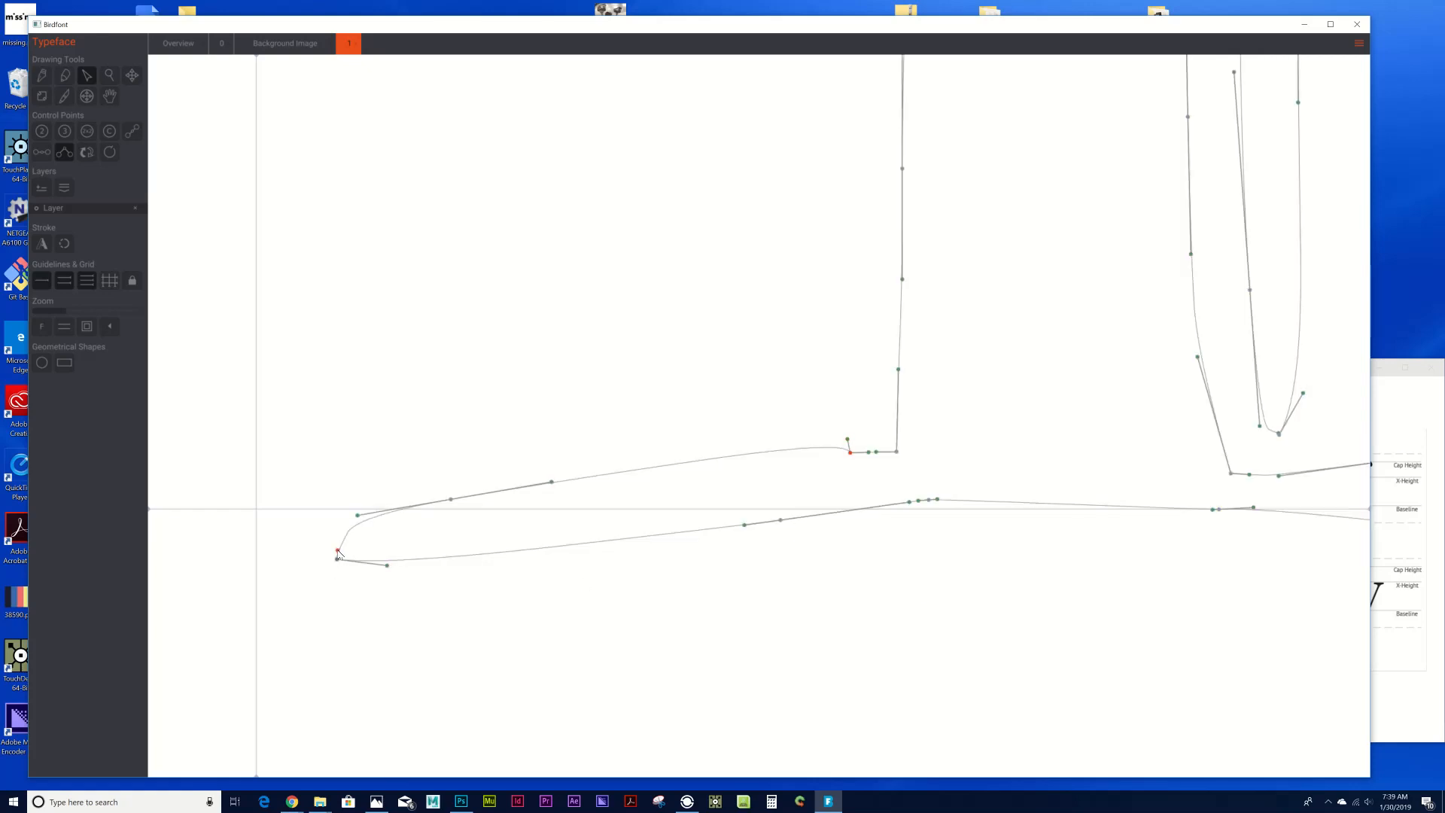
pyautogui.moveTo(389, 569); pyautogui.dragTo(412, 556)
pyautogui.rightClick(1079, 595)
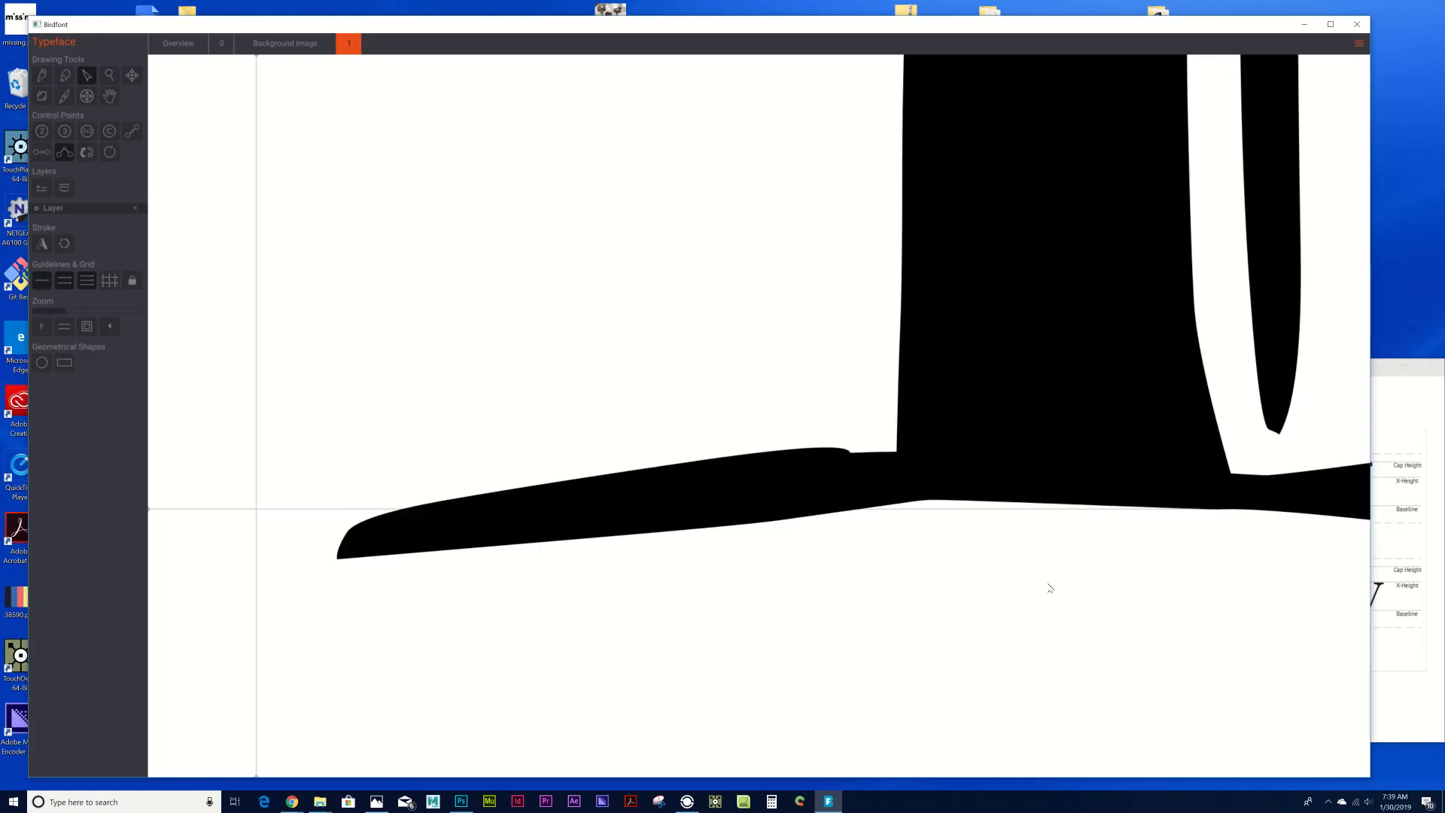
pyautogui.scroll(-2, 1046, 586)
pyautogui.scroll(3, 1039, 584)
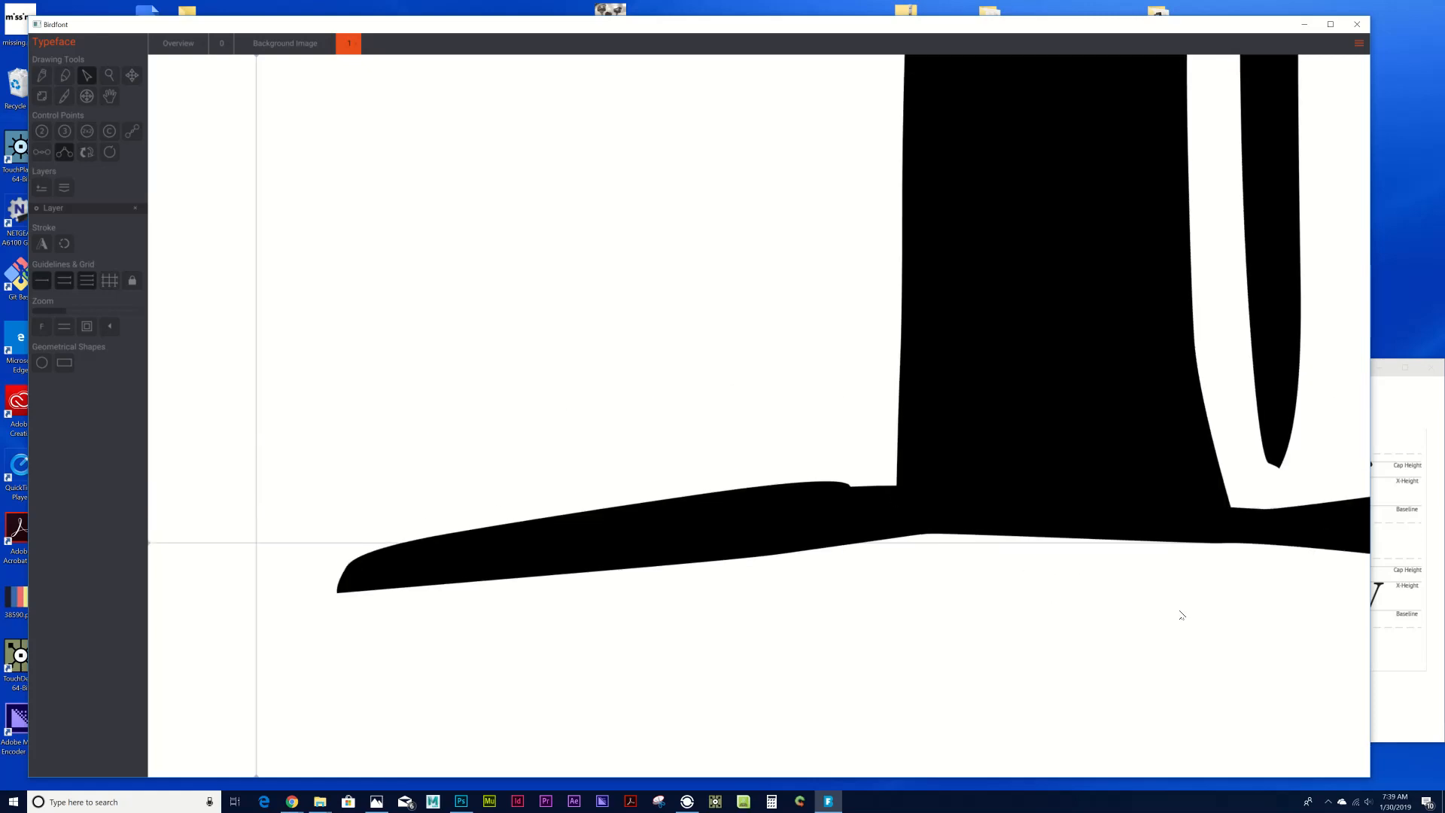
# Reshape the thin line's bottom tip by adjusting its points and moving the right handle inward, and preview it.
pyautogui.moveTo(1181, 612); pyautogui.dragTo(876, 628)
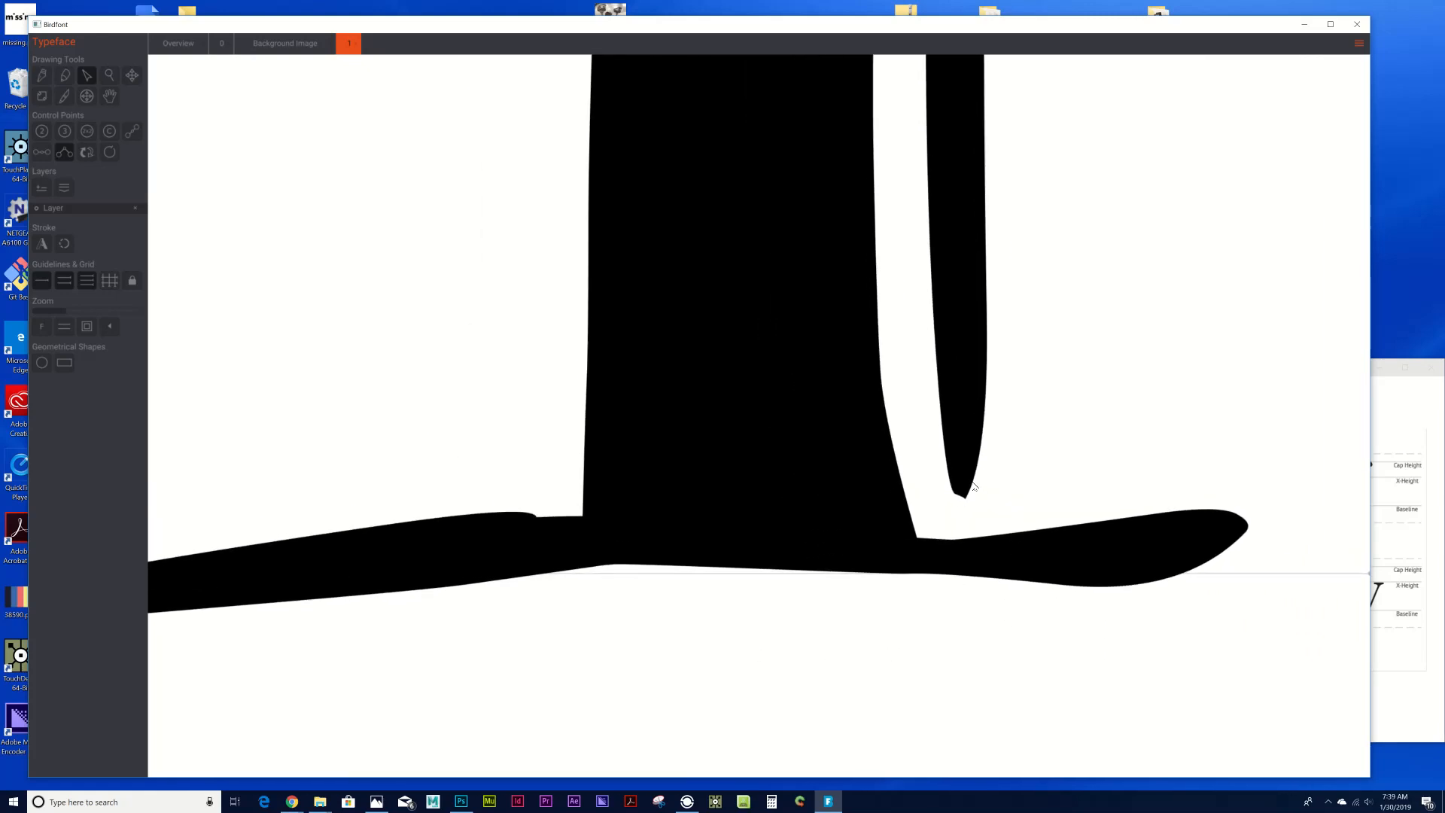
pyautogui.click(974, 486)
pyautogui.click(966, 499)
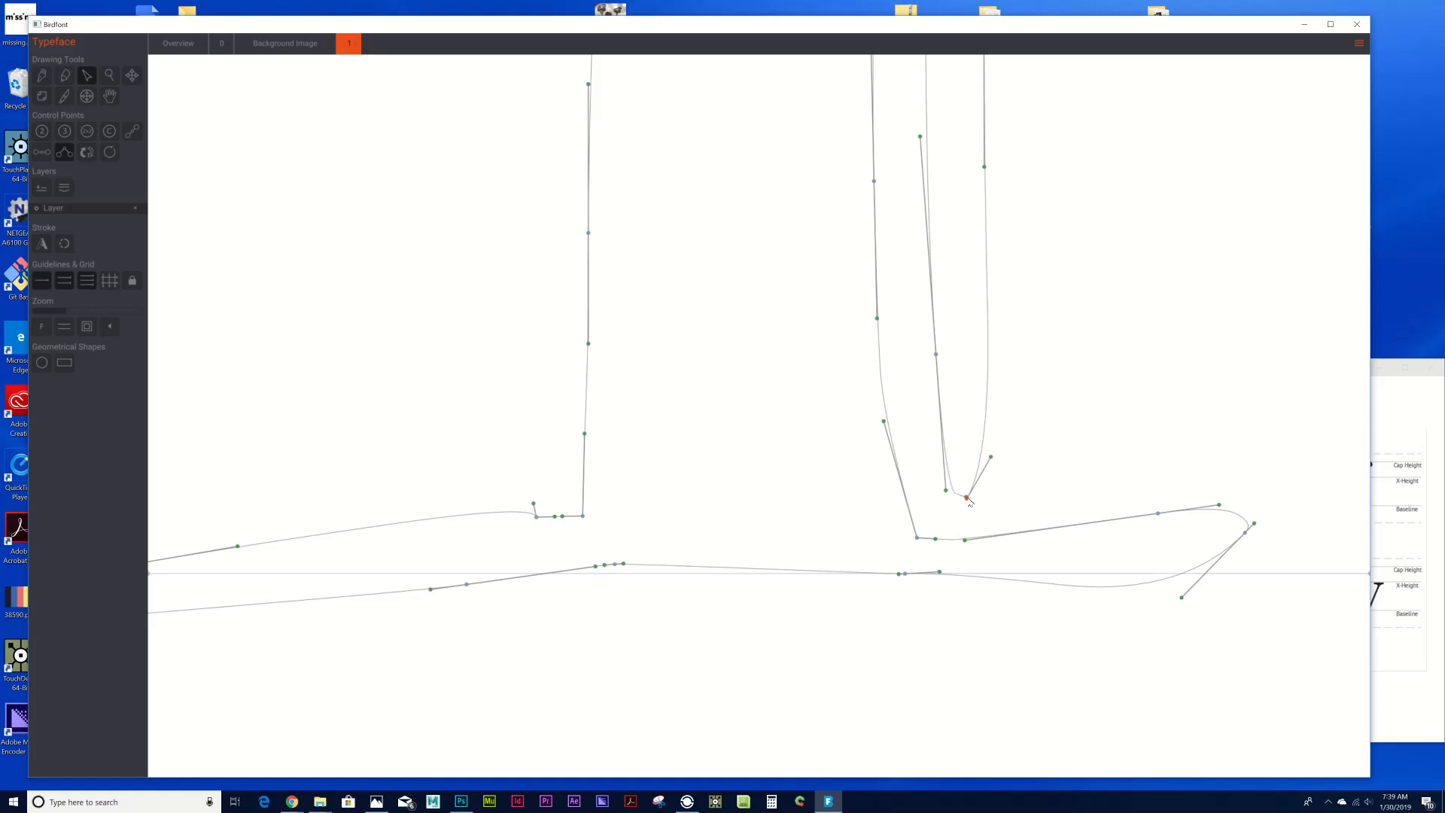
pyautogui.moveTo(954, 493)
pyautogui.mouseDown()
pyautogui.moveTo(945, 473)
pyautogui.moveTo(959, 502)
pyautogui.moveTo(985, 456)
pyautogui.mouseUp()
pyautogui.click(957, 493)
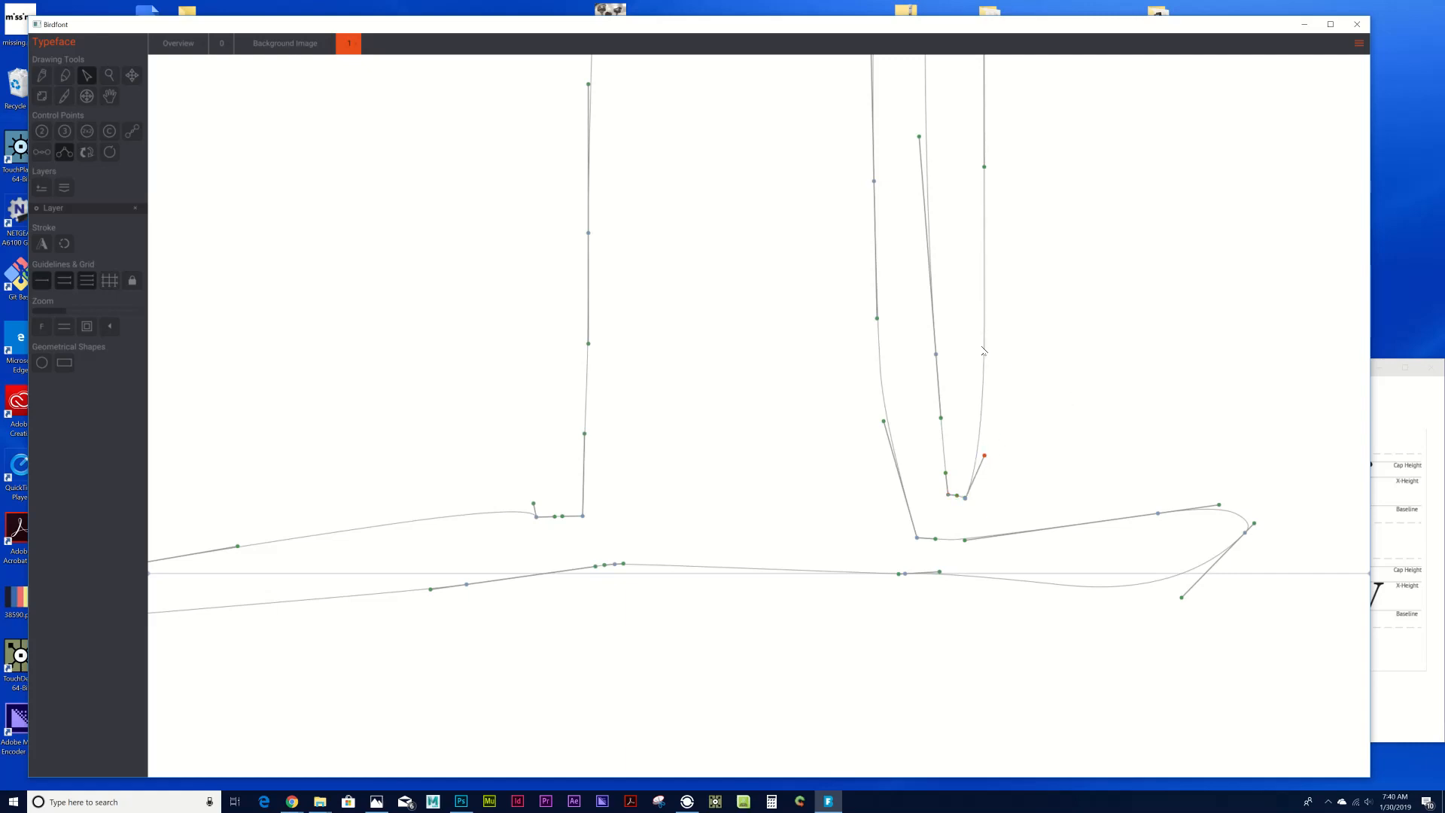
pyautogui.scroll(-4, 1047, 457)
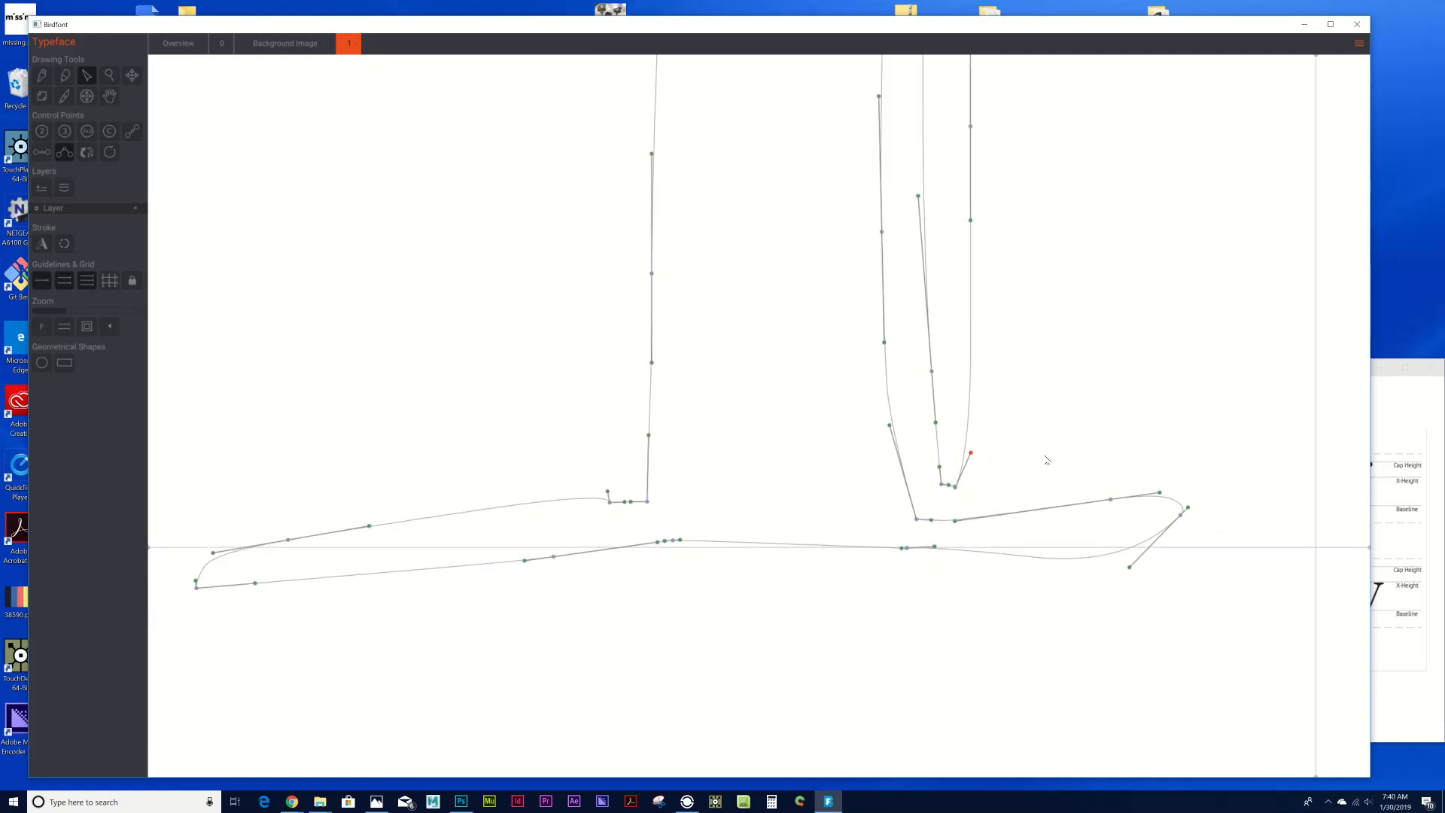
pyautogui.rightClick(1053, 582)
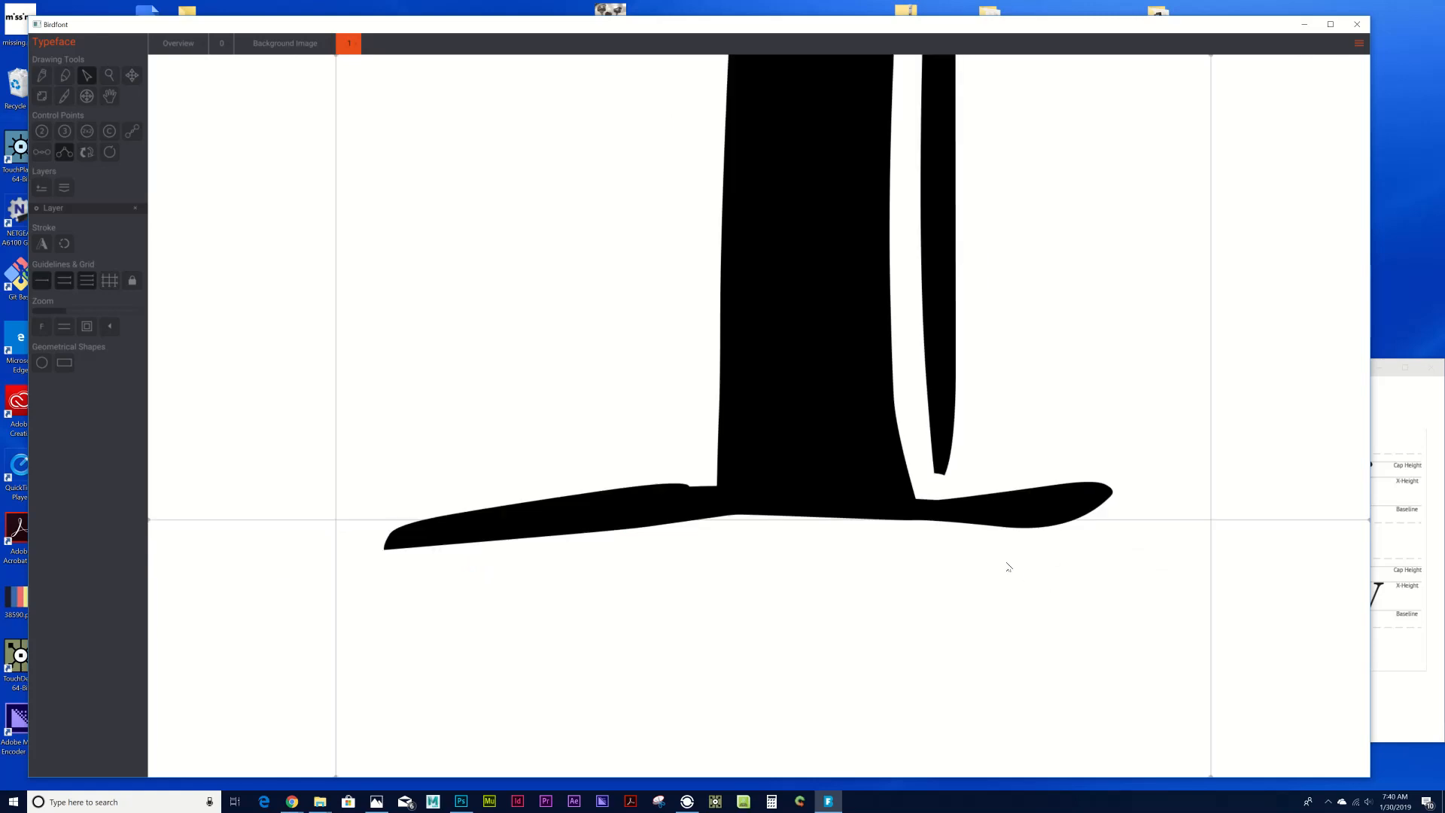
# Flatten the right serif's underside onto the baseline, square off its end by moving the tip points, and preview the glyph.
pyautogui.click(1009, 565)
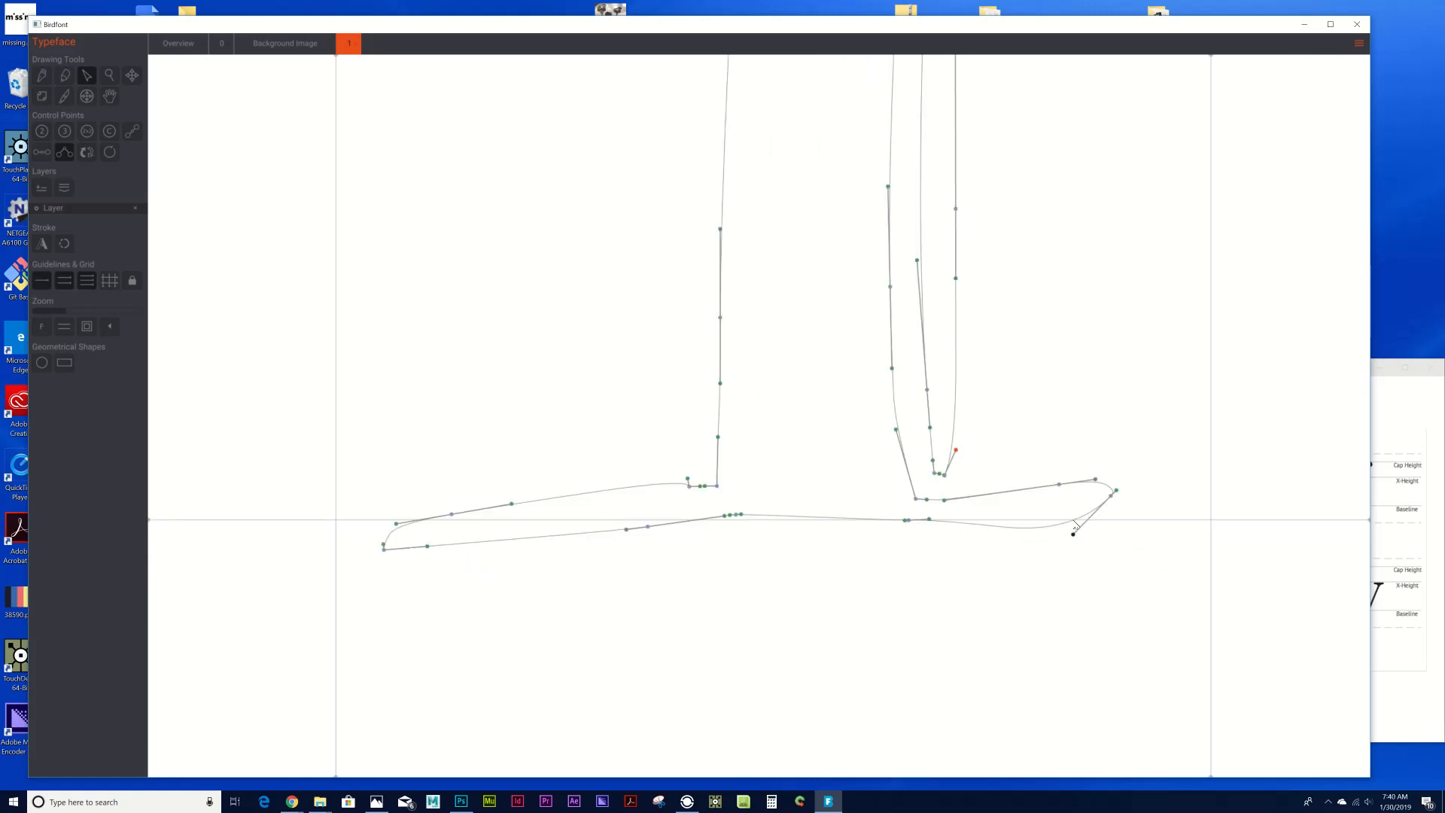
pyautogui.doubleClick(1073, 521)
pyautogui.moveTo(1073, 521); pyautogui.dragTo(1029, 519)
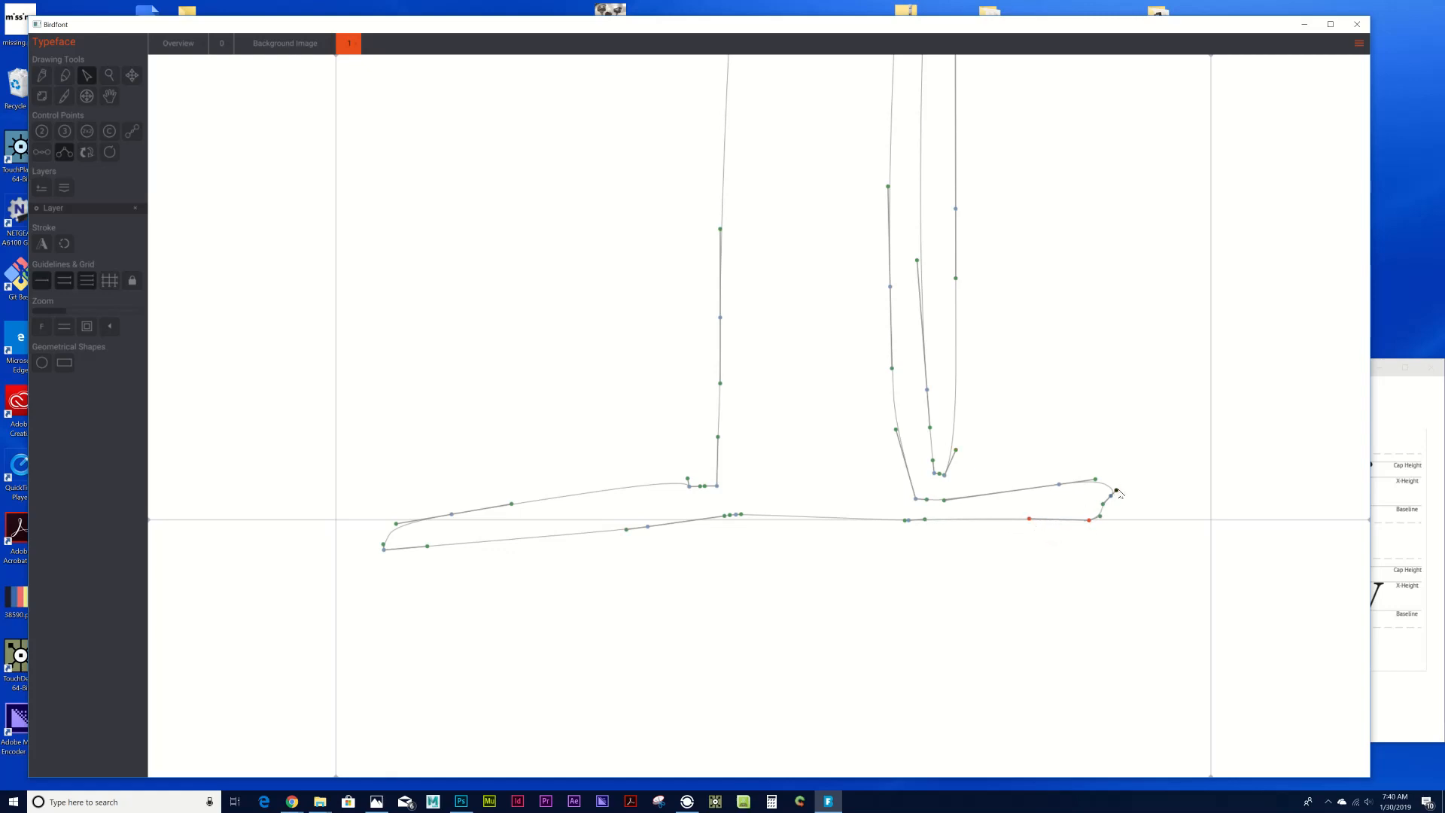
pyautogui.moveTo(1116, 490); pyautogui.dragTo(1089, 511)
pyautogui.rightClick(1091, 565)
pyautogui.scroll(-8, 1048, 562)
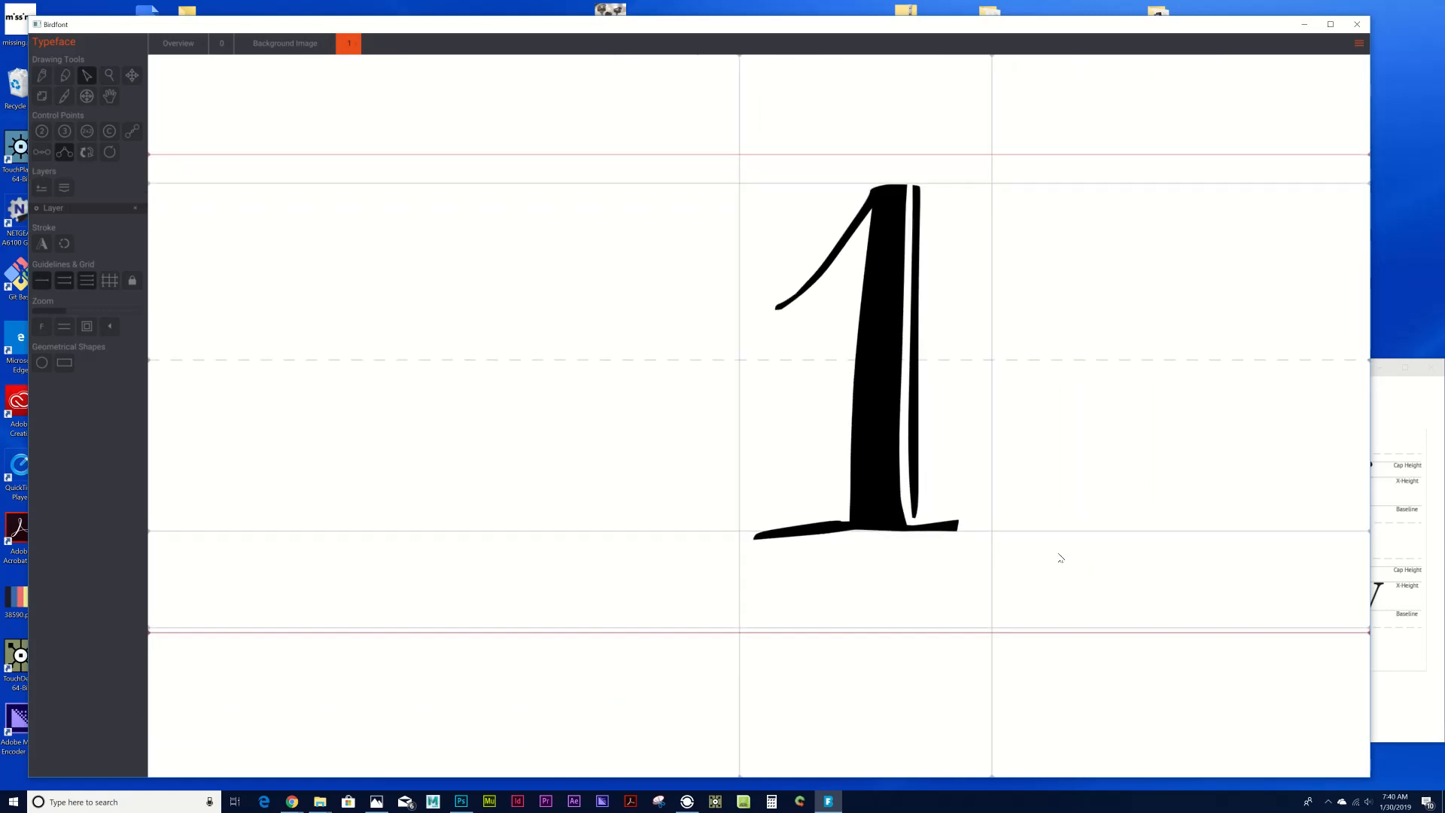
# Clean up the points under the stem to straighten the underside of the base, and preview the whole glyph.
pyautogui.rightClick(840, 536)
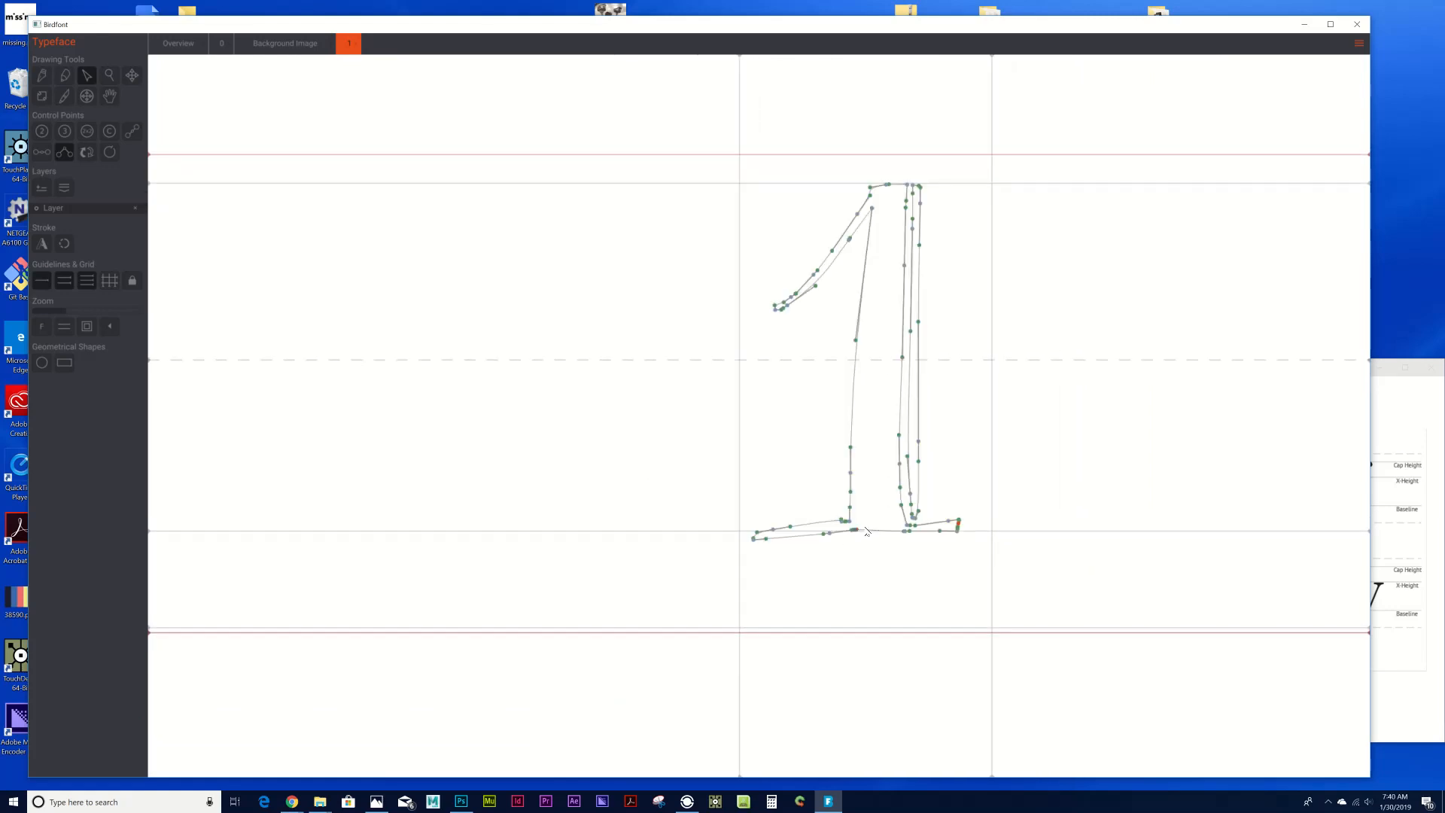
pyautogui.scroll(5, 835, 646)
pyautogui.scroll(2, 837, 632)
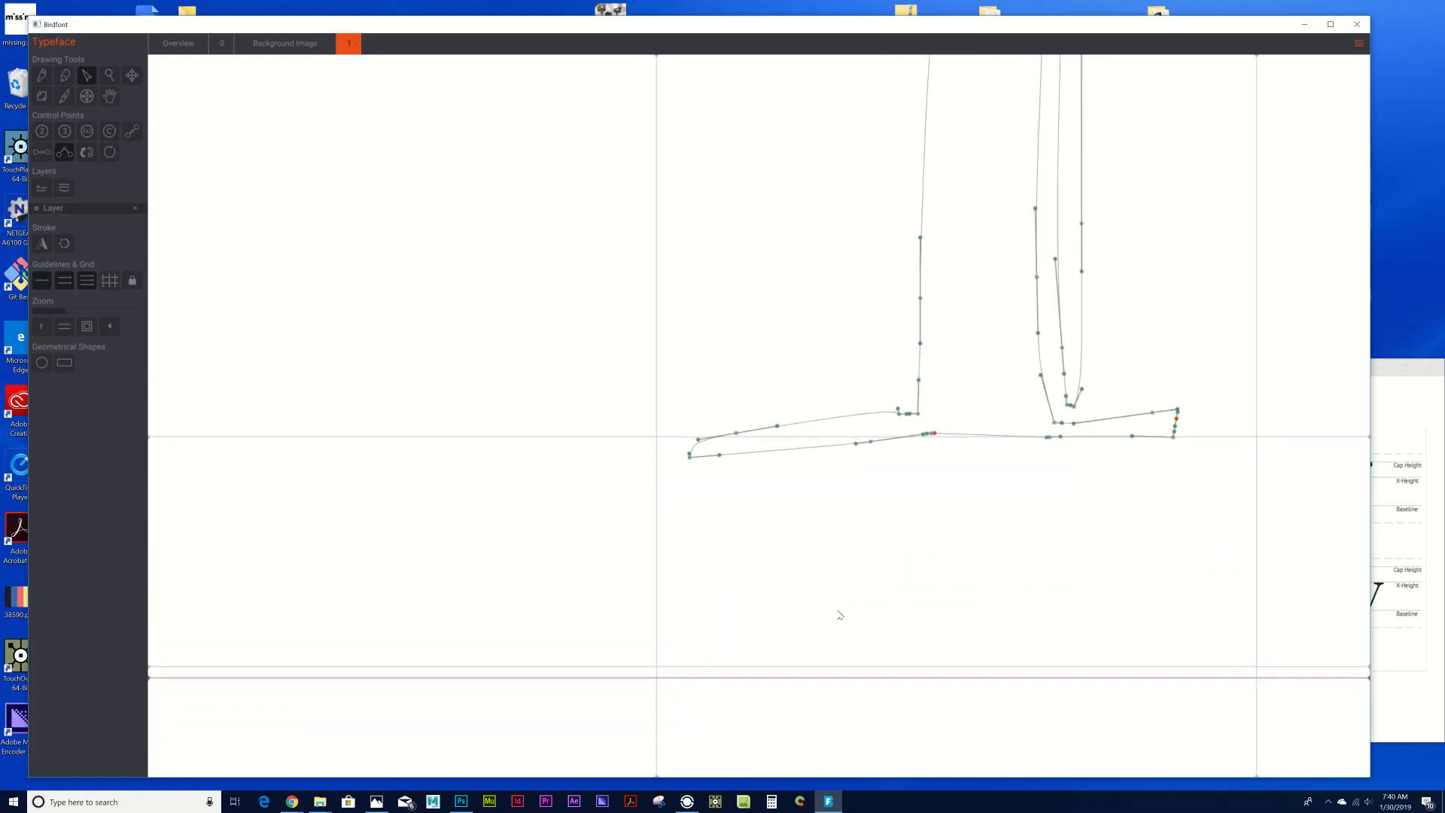
pyautogui.moveTo(931, 433); pyautogui.dragTo(1004, 437)
pyautogui.press('Delete')
pyautogui.rightClick(1004, 467)
pyautogui.scroll(-5, 1005, 464)
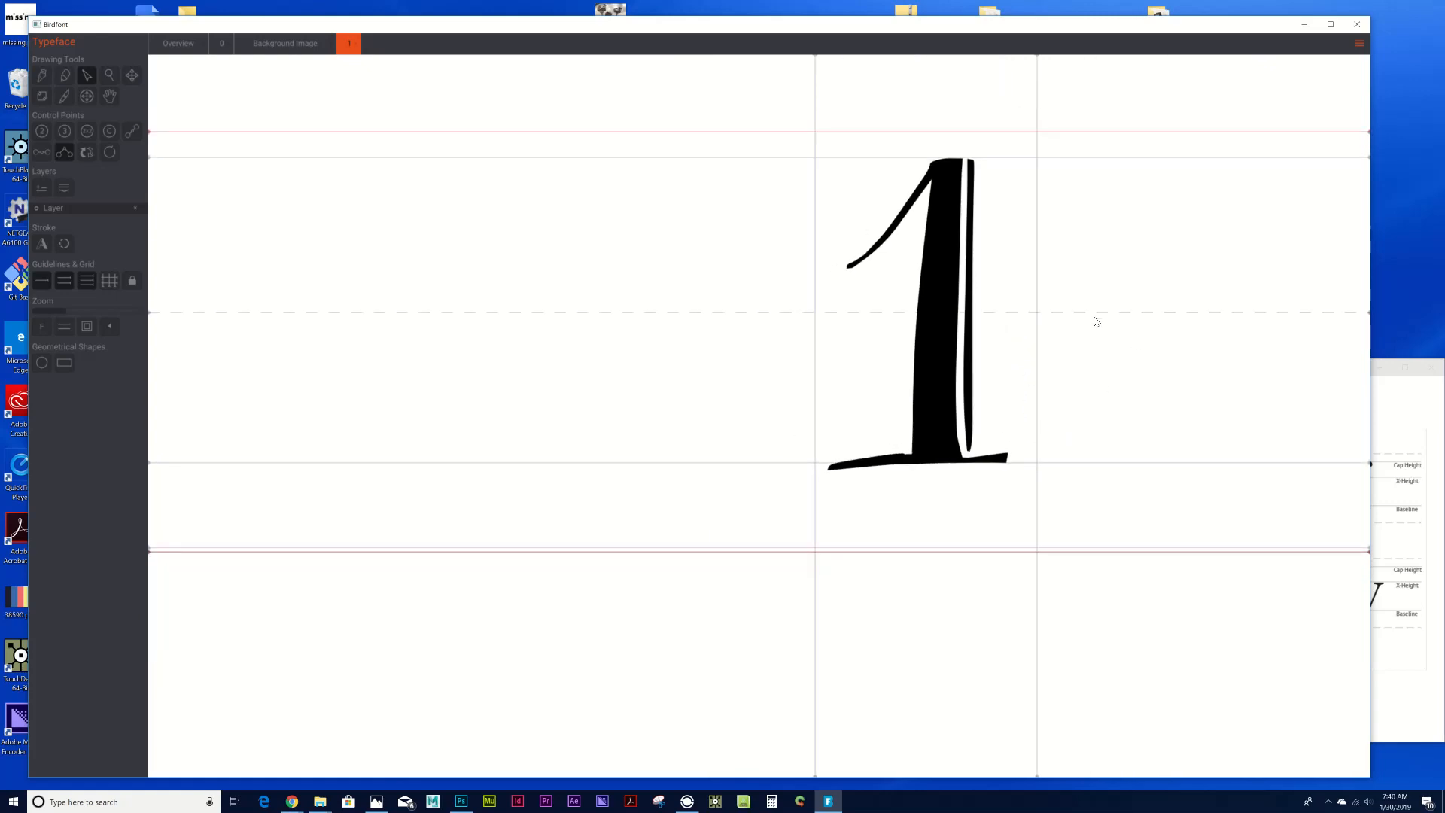
# Examine the filled 1 glyph as a whole against the guidelines.
pyautogui.click(1089, 350)
pyautogui.rightClick(1090, 368)
pyautogui.moveTo(1099, 367); pyautogui.dragTo(959, 437)
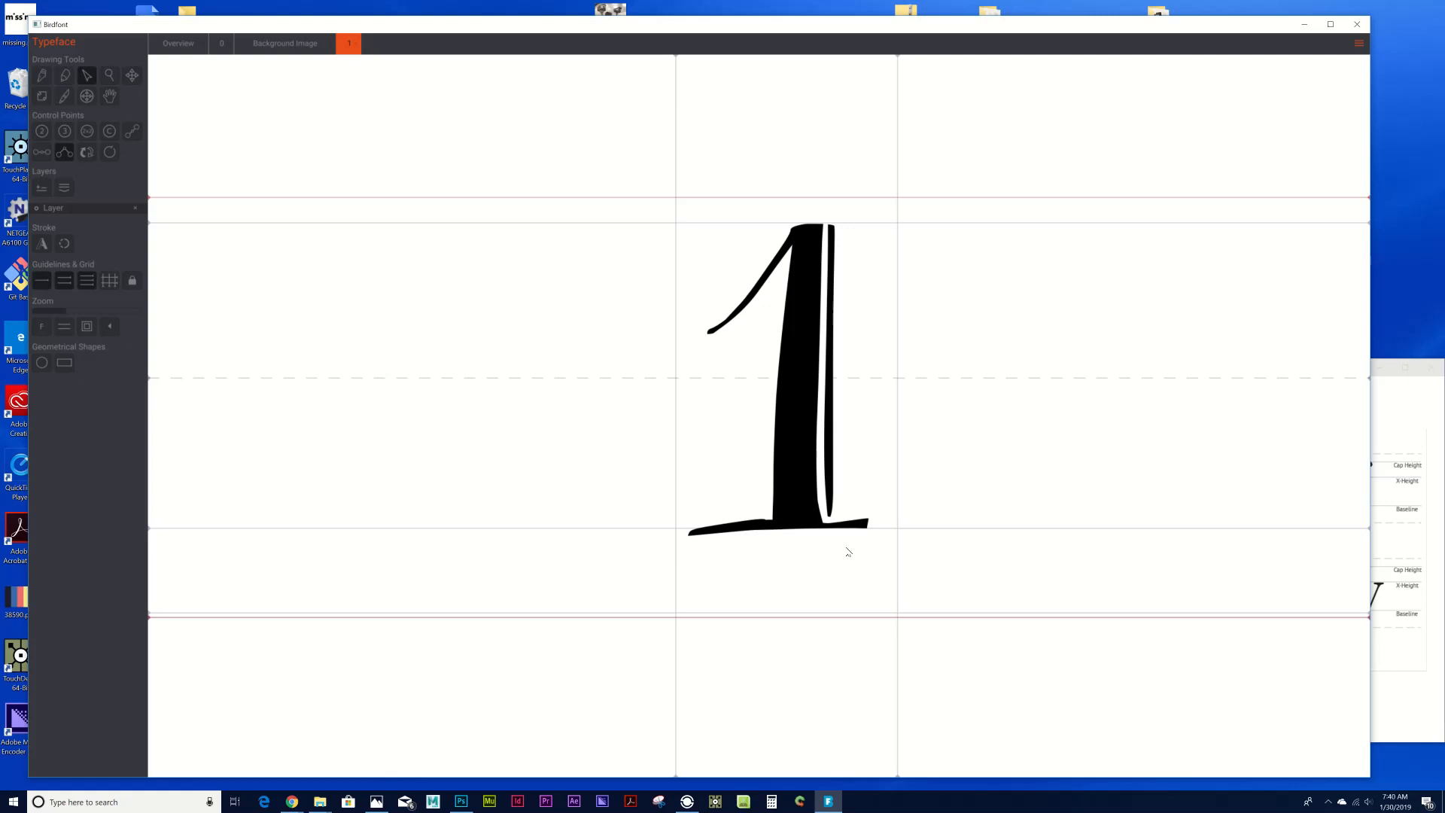
pyautogui.scroll(3, 760, 530)
pyautogui.scroll(-3, 760, 530)
pyautogui.scroll(-2, 1000, 431)
pyautogui.scroll(2, 1000, 431)
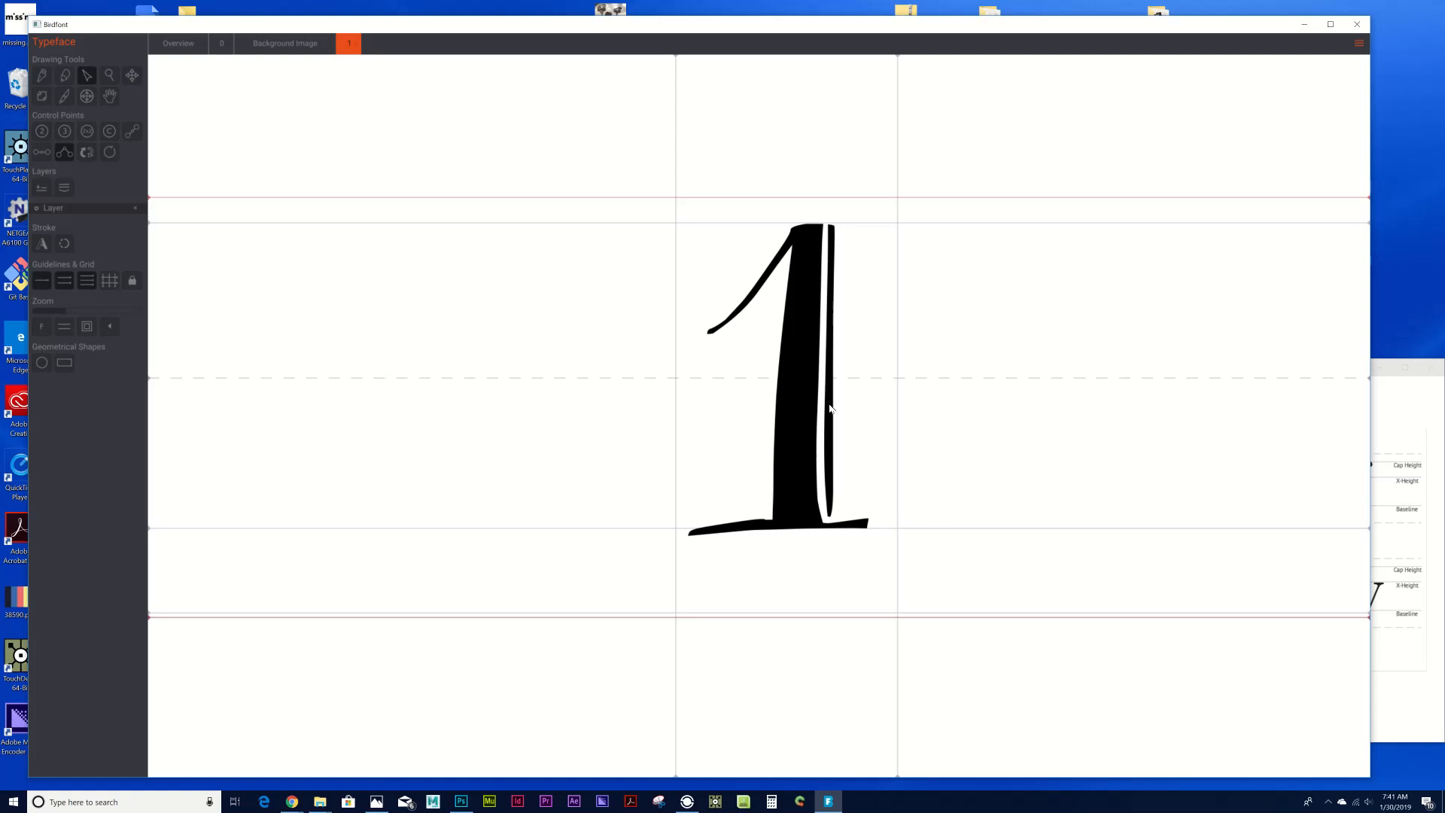
pyautogui.scroll(-2, 830, 409)
pyautogui.scroll(1, 831, 408)
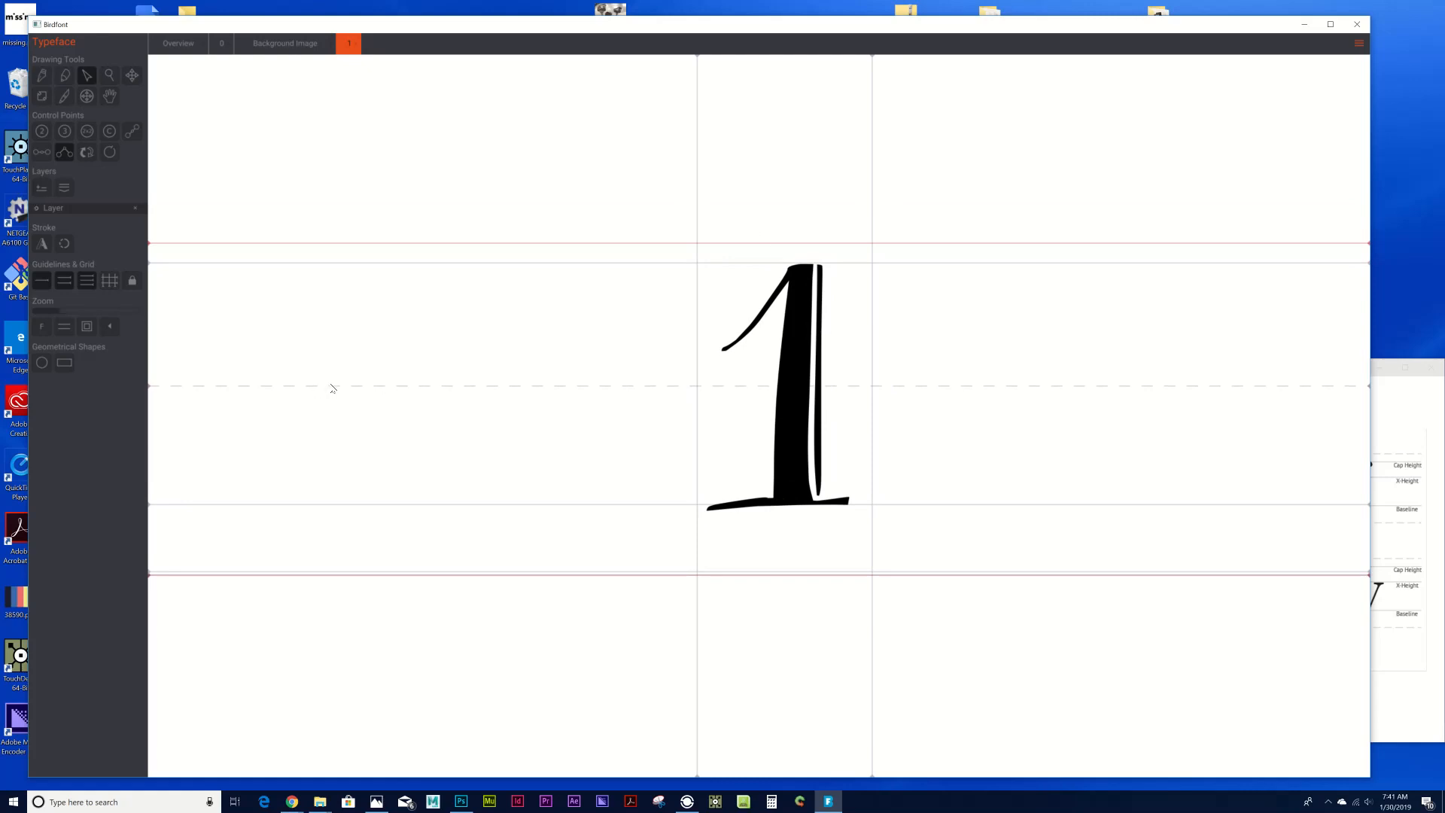
pyautogui.scroll(-4, 332, 388)
pyautogui.scroll(3, 333, 389)
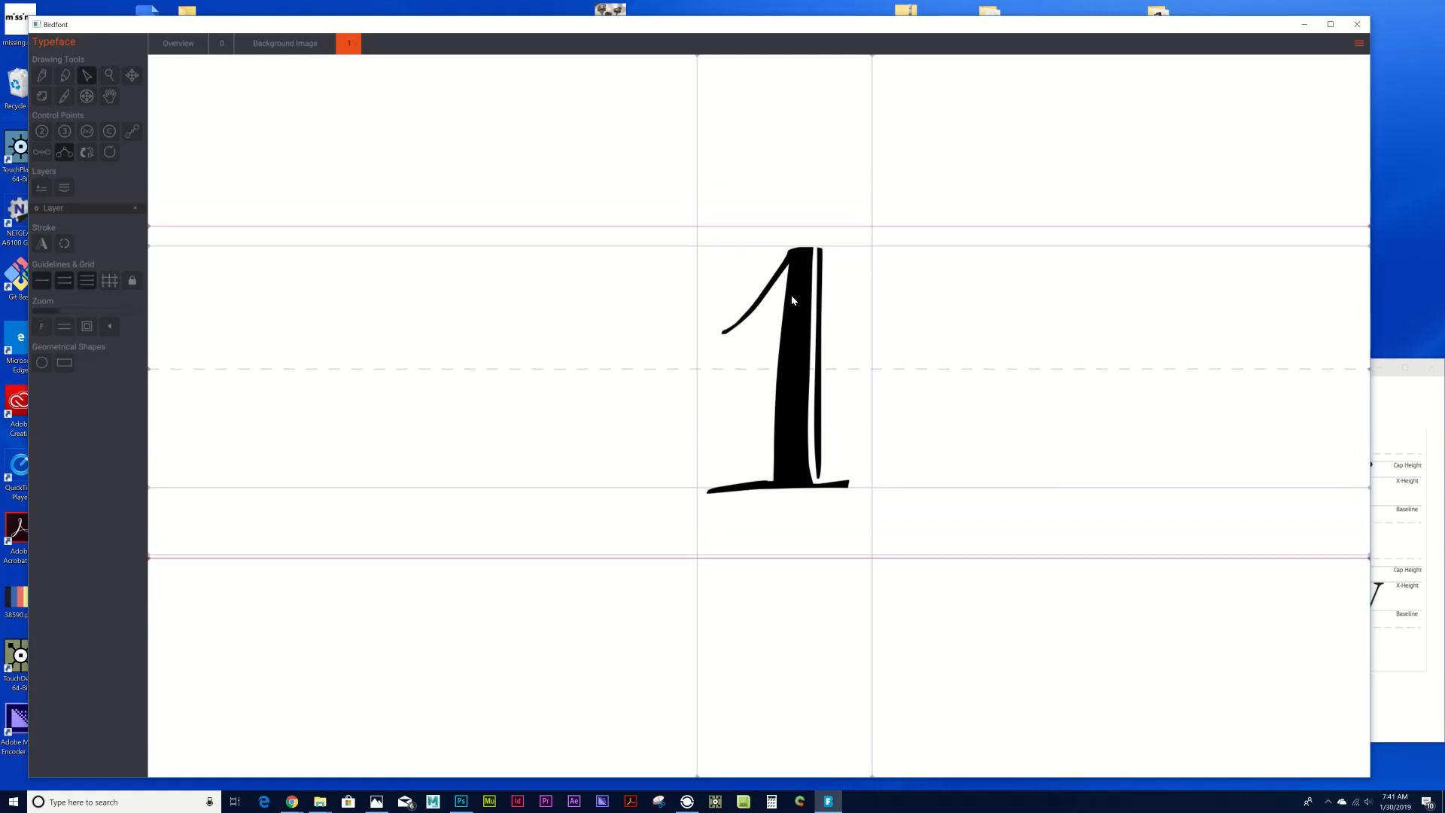
# Return to the 0 glyph and look over its scanned drawing against the guidelines.
pyautogui.click(221, 43)
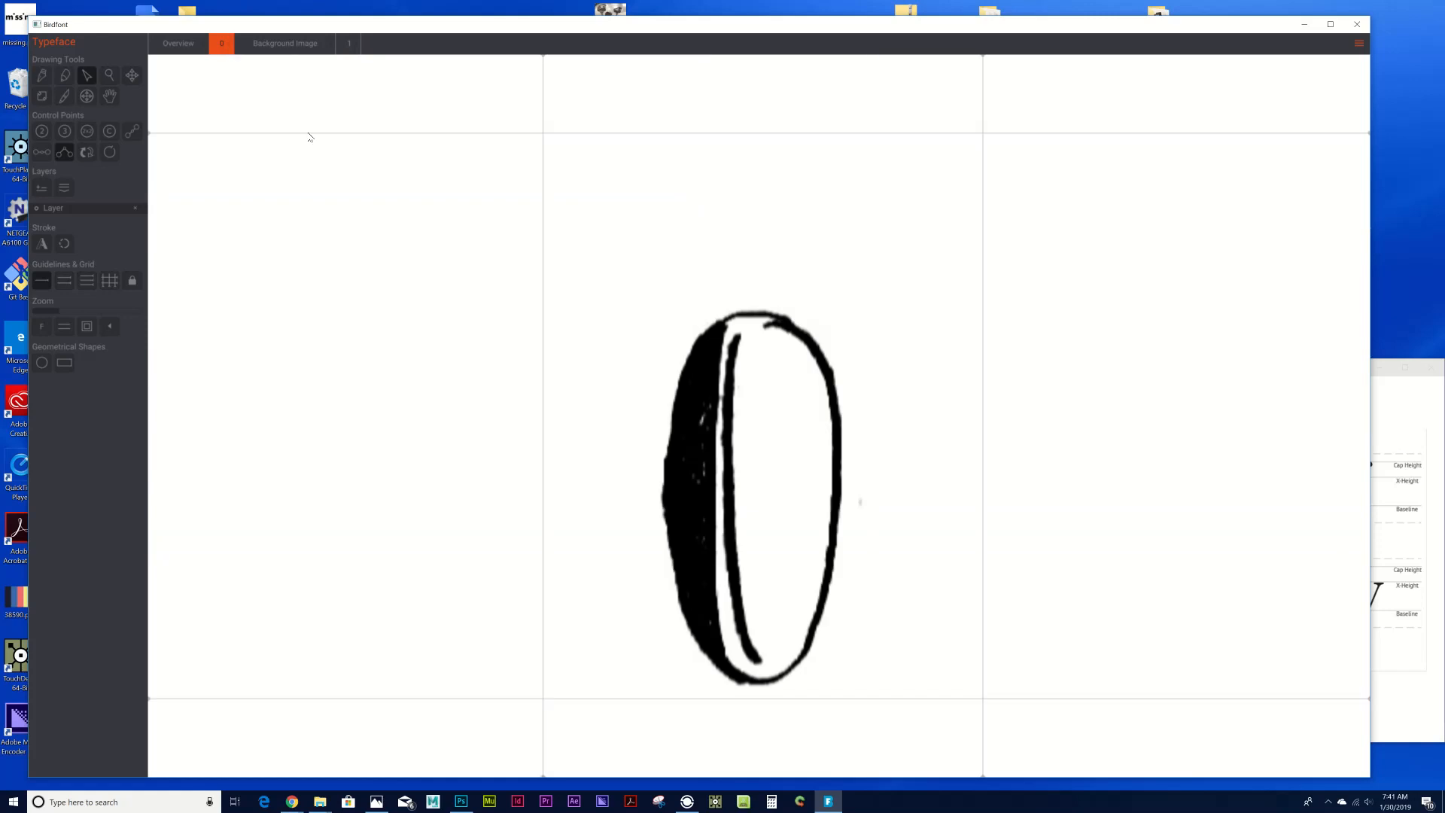
pyautogui.scroll(-4, 637, 447)
pyautogui.scroll(4, 638, 445)
pyautogui.scroll(-3, 639, 436)
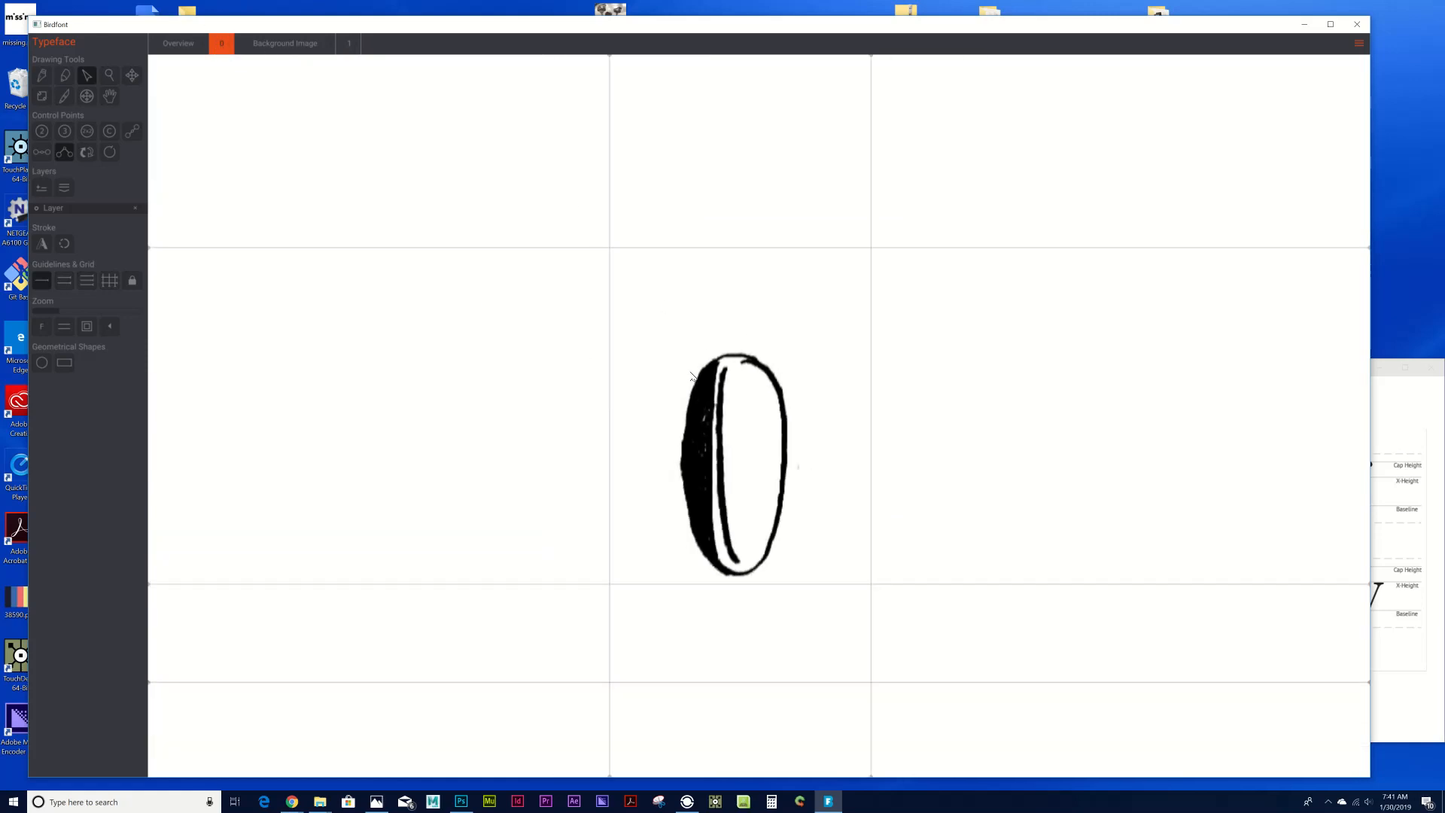
# Show the additional guidelines and enlarge the scanned 0 to span from the baseline to the upper guideline.
pyautogui.scroll(-2, 691, 376)
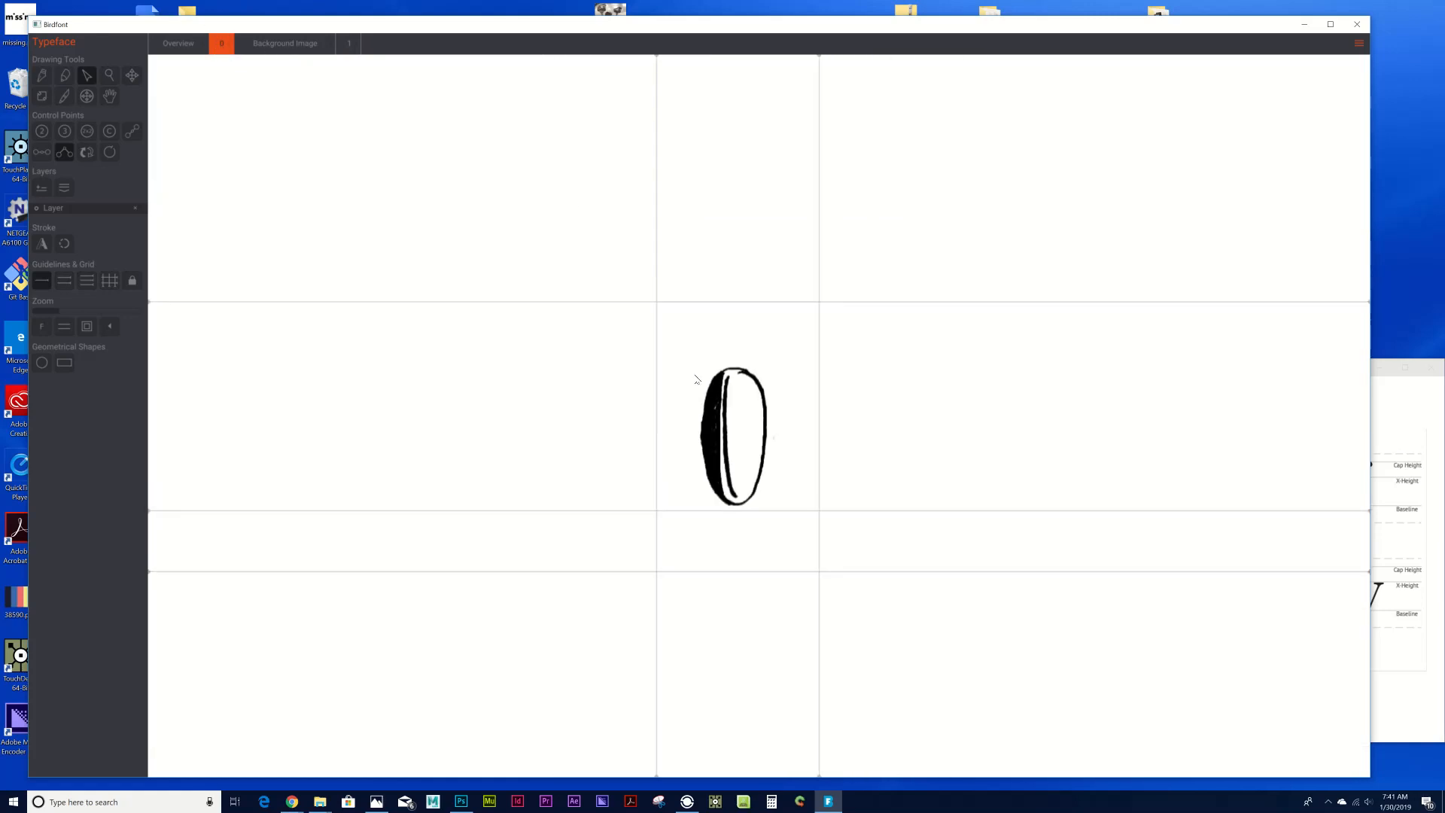
pyautogui.click(64, 280)
pyautogui.click(86, 280)
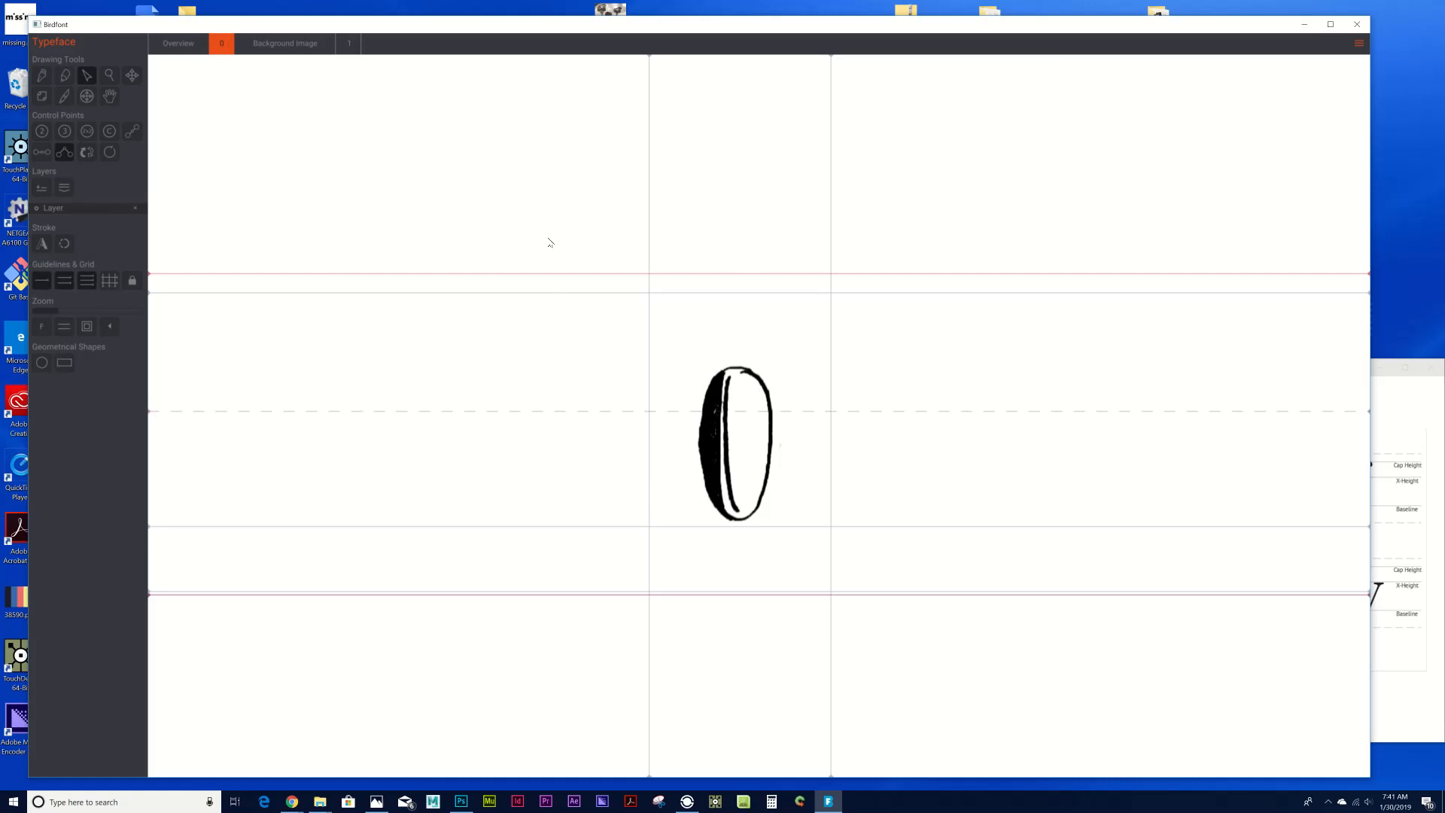
pyautogui.click(87, 97)
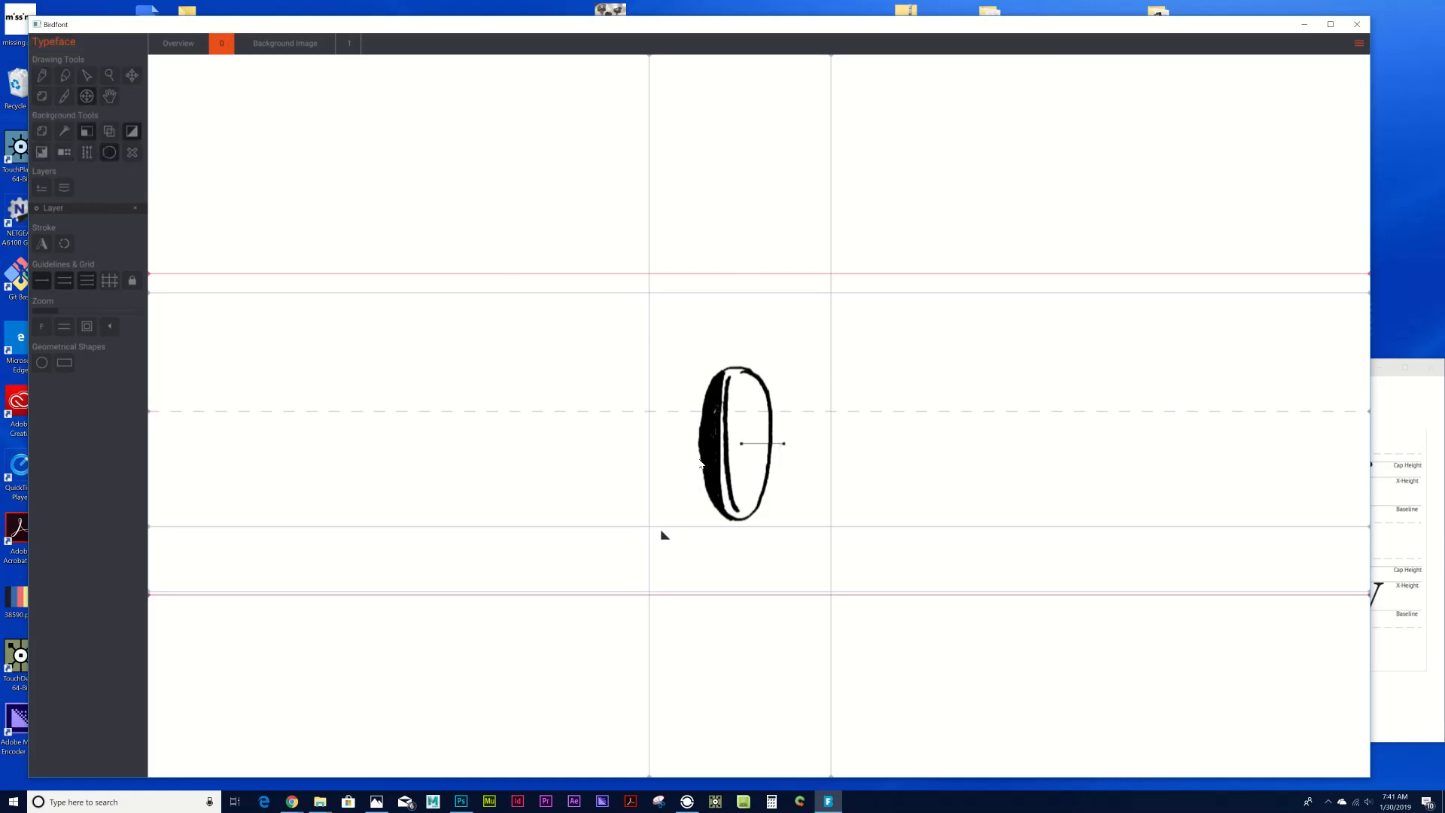
pyautogui.moveTo(666, 534); pyautogui.dragTo(634, 552)
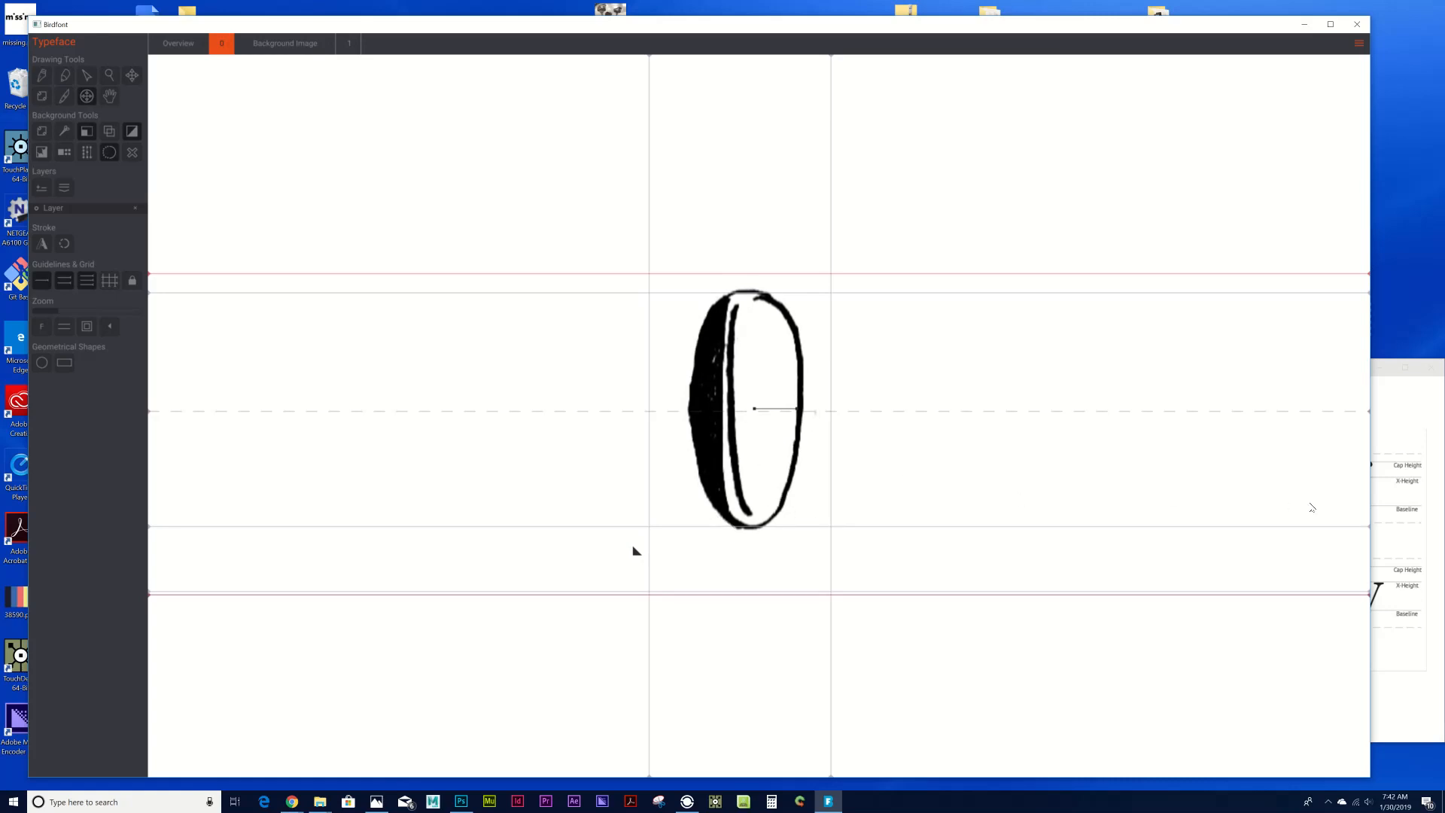
# Examine the overshoot and baseline of the round letters in the typography anatomy reference image, and return to the 0 glyph.
pyautogui.click(1417, 550)
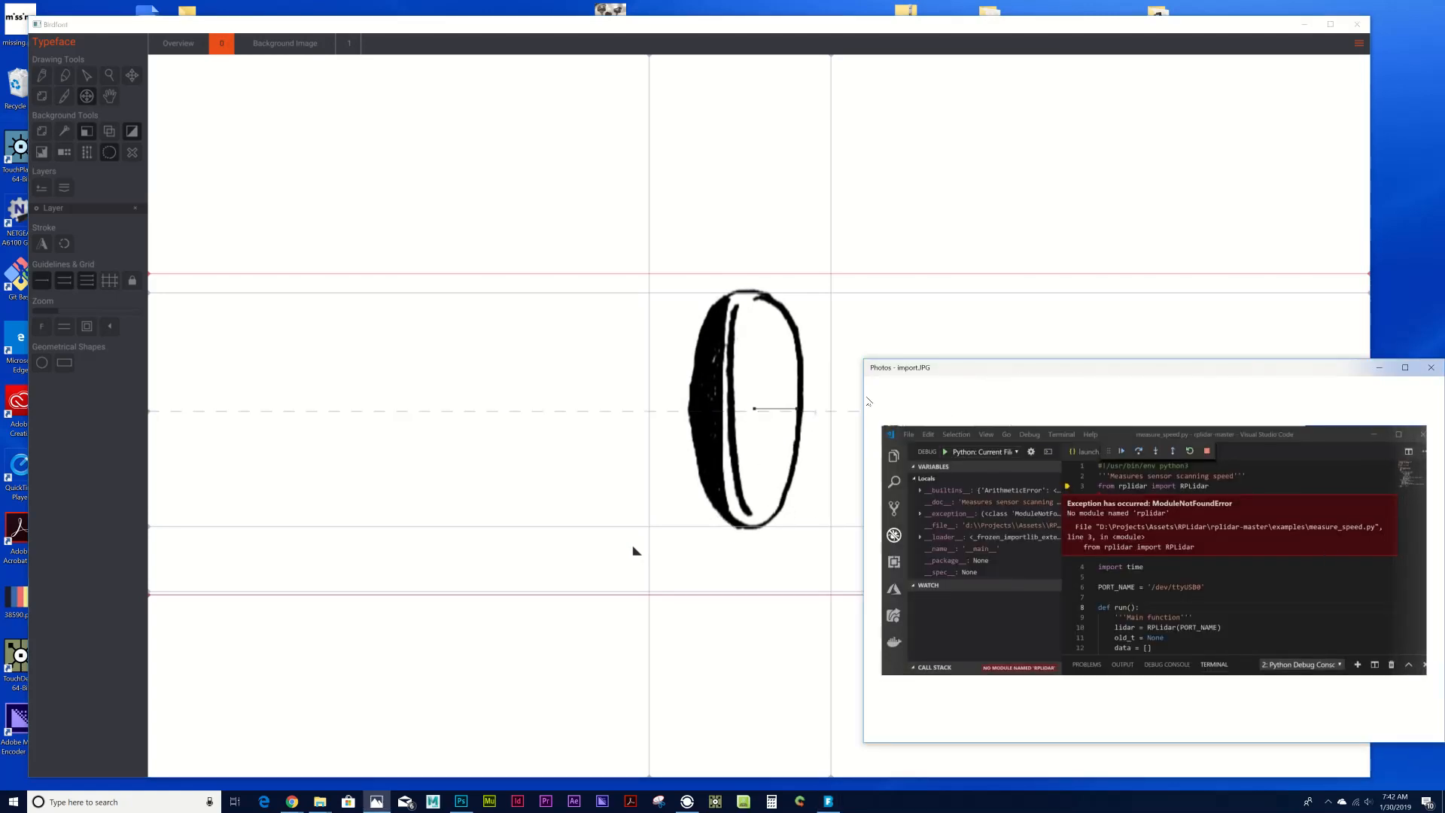
pyautogui.click(893, 551)
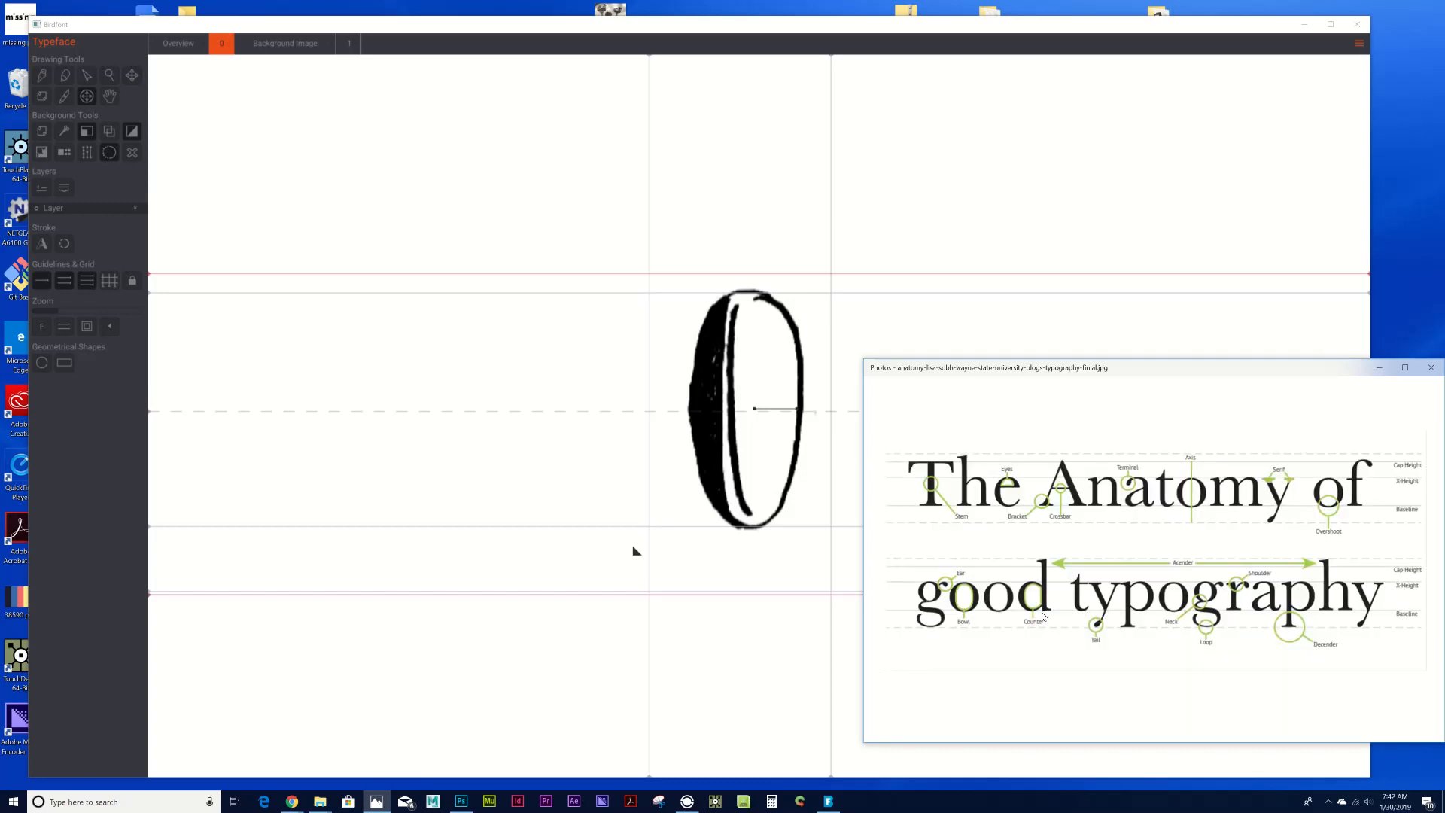
pyautogui.click(667, 448)
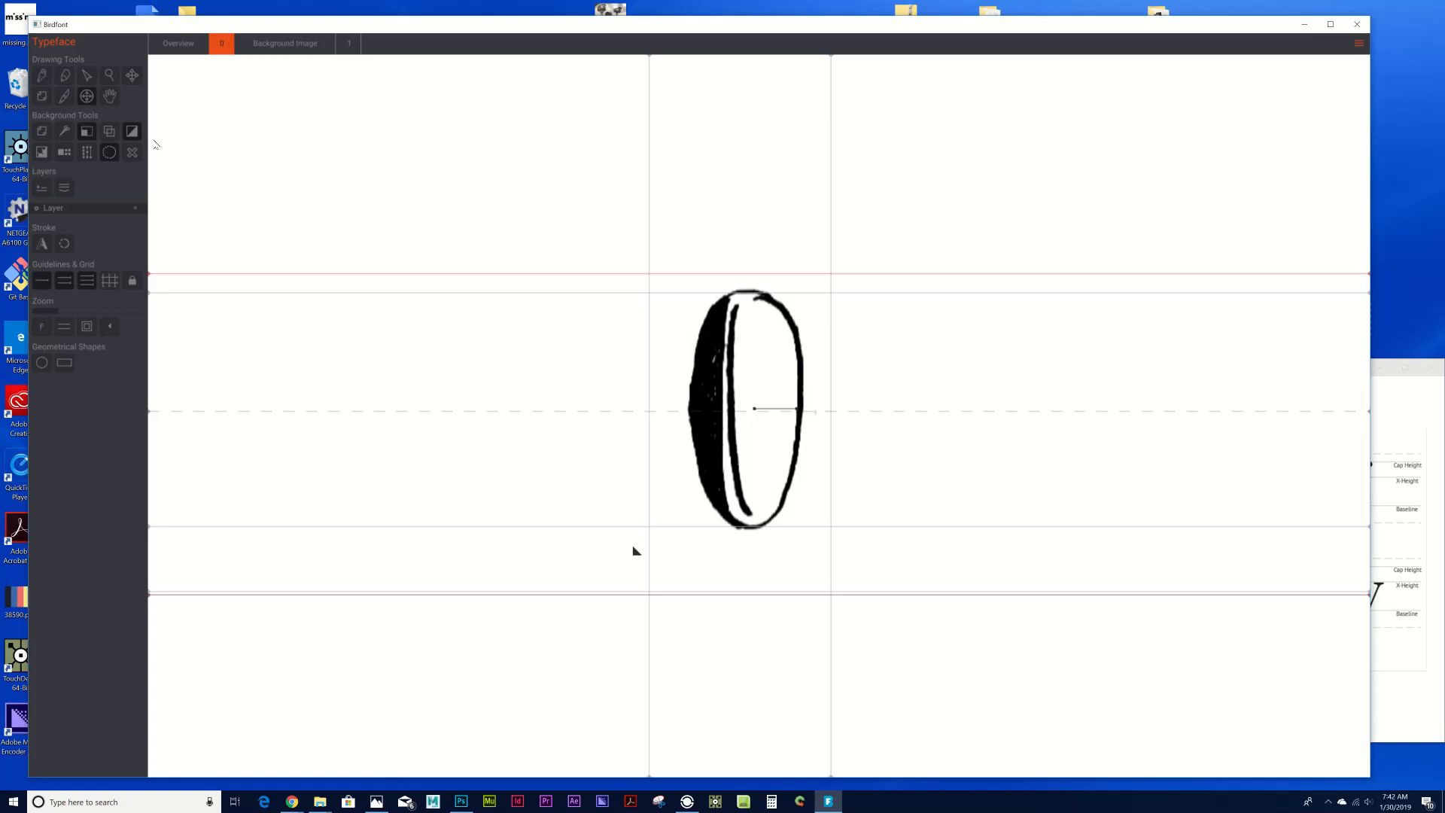
# Trace the outer contour of the scanned 0 as a closed, stroked Pen path with curved points on each side.
pyautogui.click(41, 75)
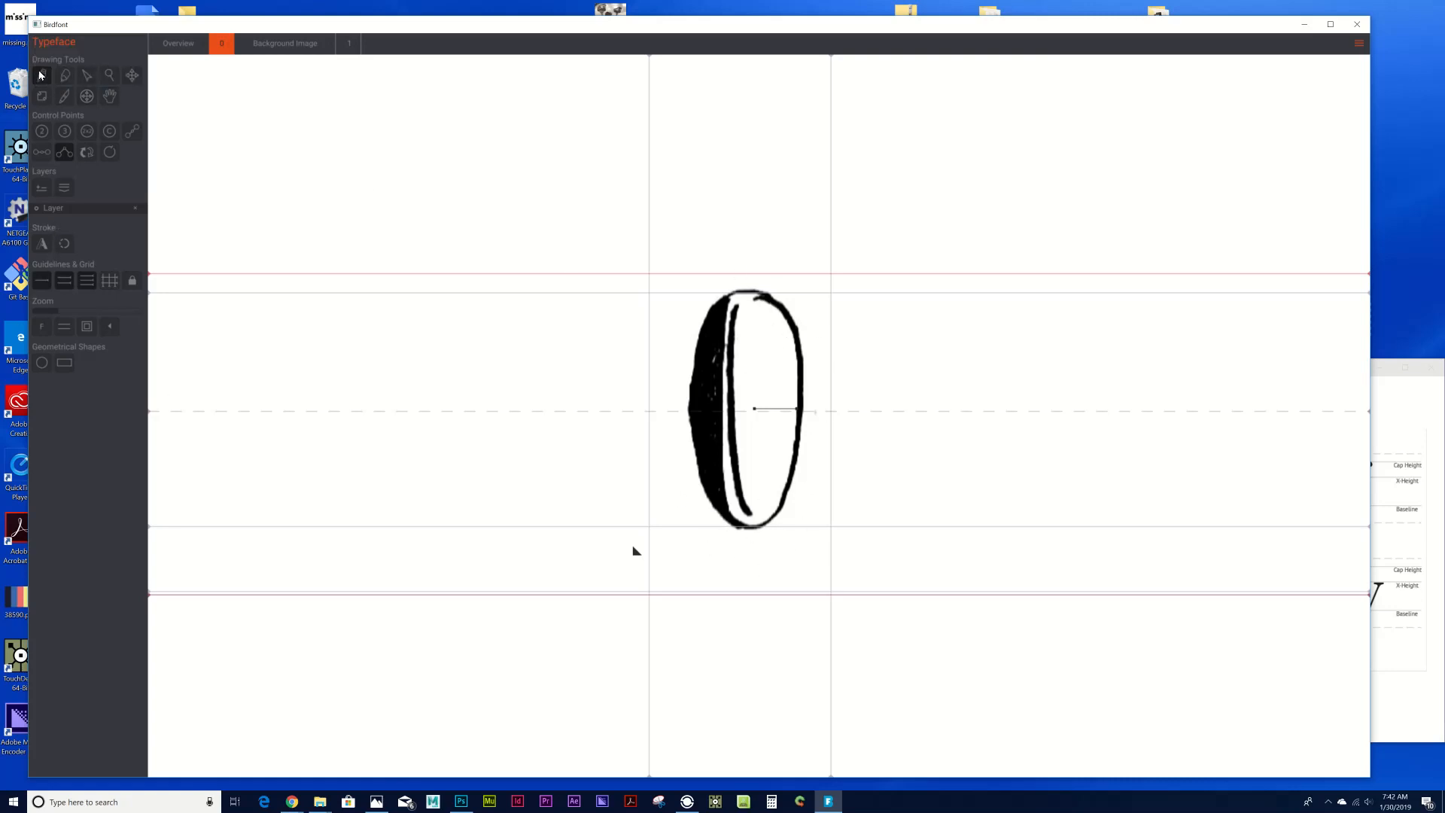
pyautogui.click(48, 247)
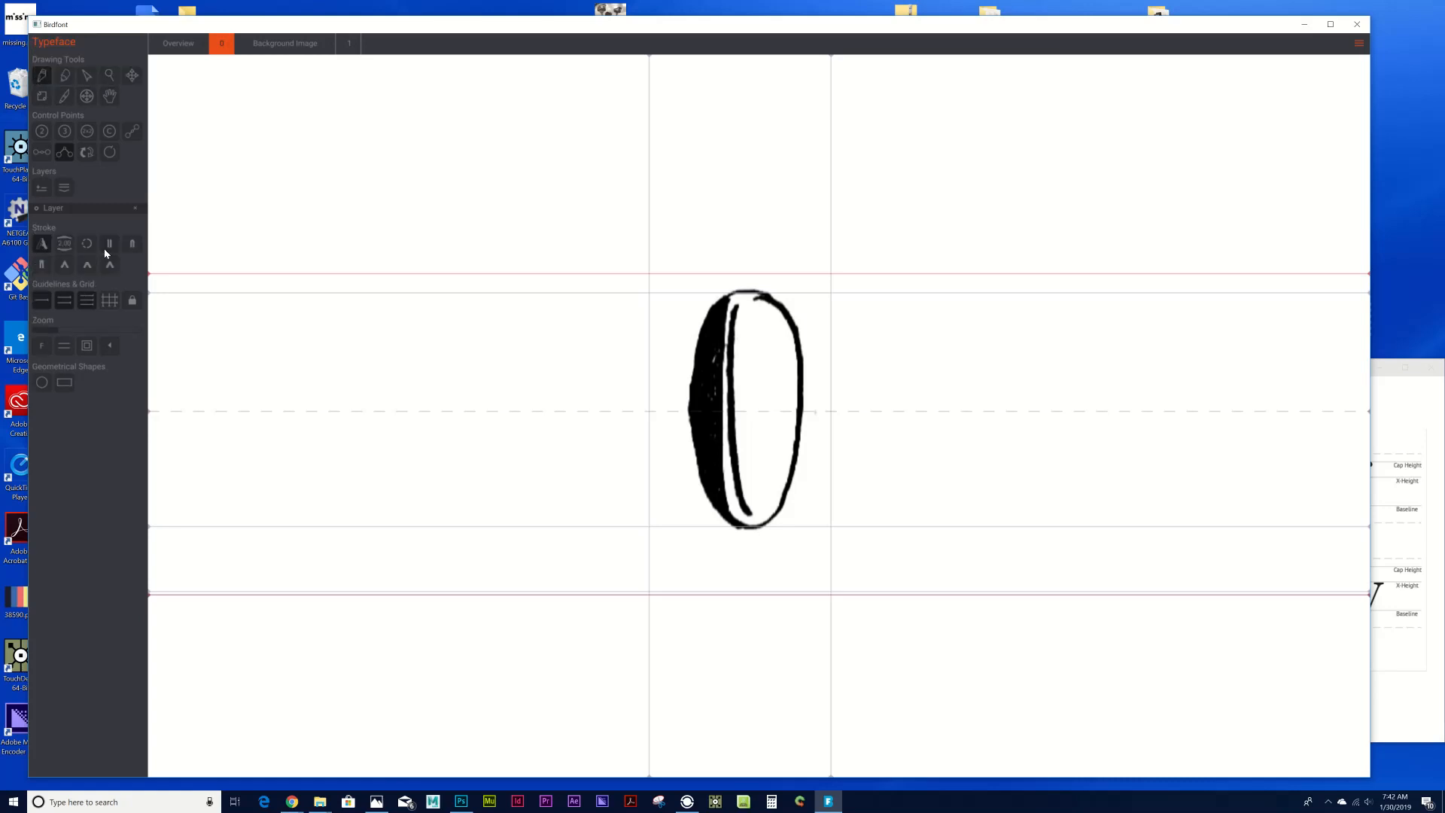
pyautogui.click(751, 291)
pyautogui.moveTo(801, 390); pyautogui.dragTo(801, 444)
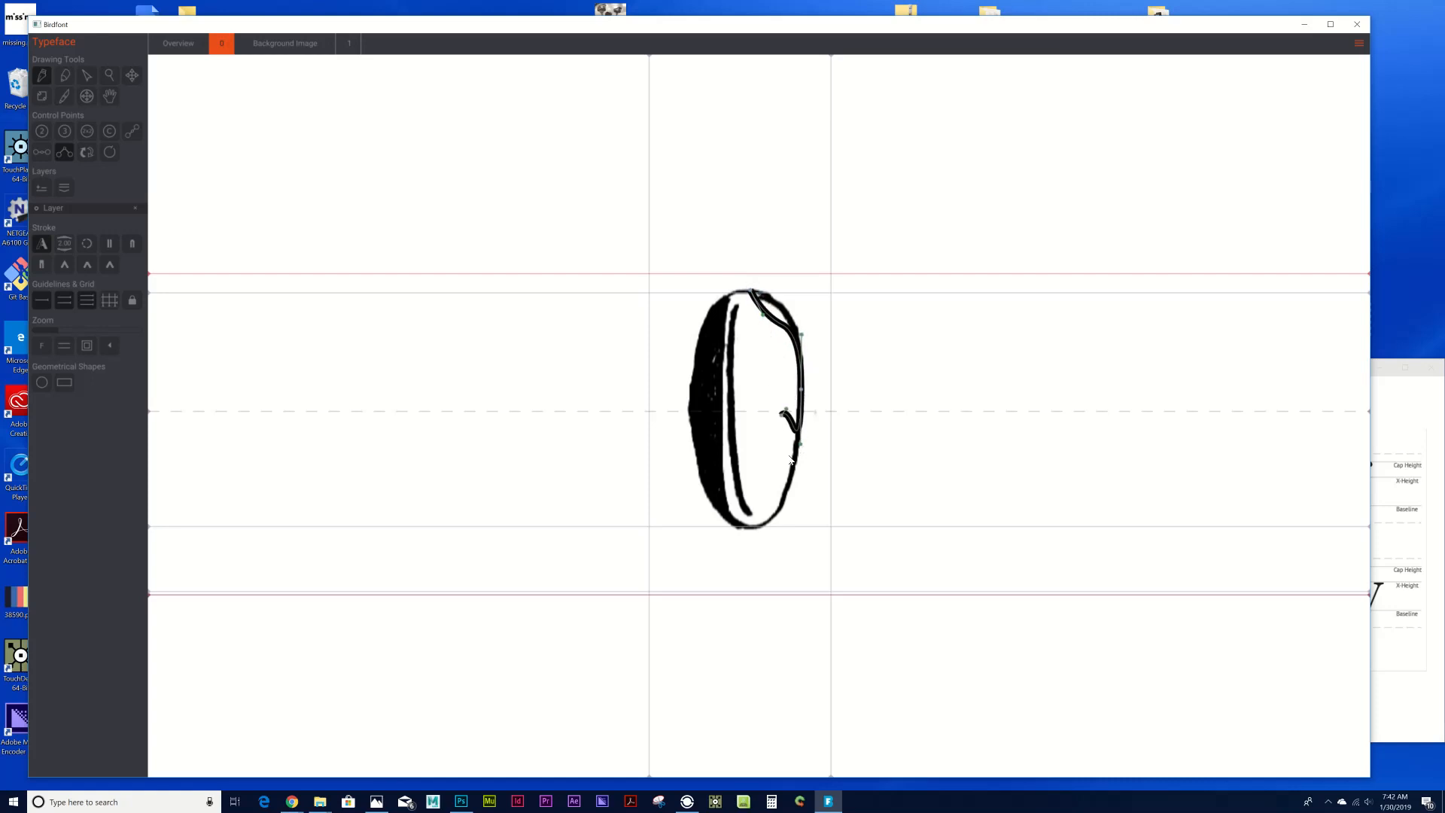
pyautogui.moveTo(762, 526); pyautogui.dragTo(743, 539)
pyautogui.moveTo(704, 476); pyautogui.dragTo(699, 446)
pyautogui.moveTo(714, 306); pyautogui.dragTo(732, 285)
pyautogui.click(750, 292)
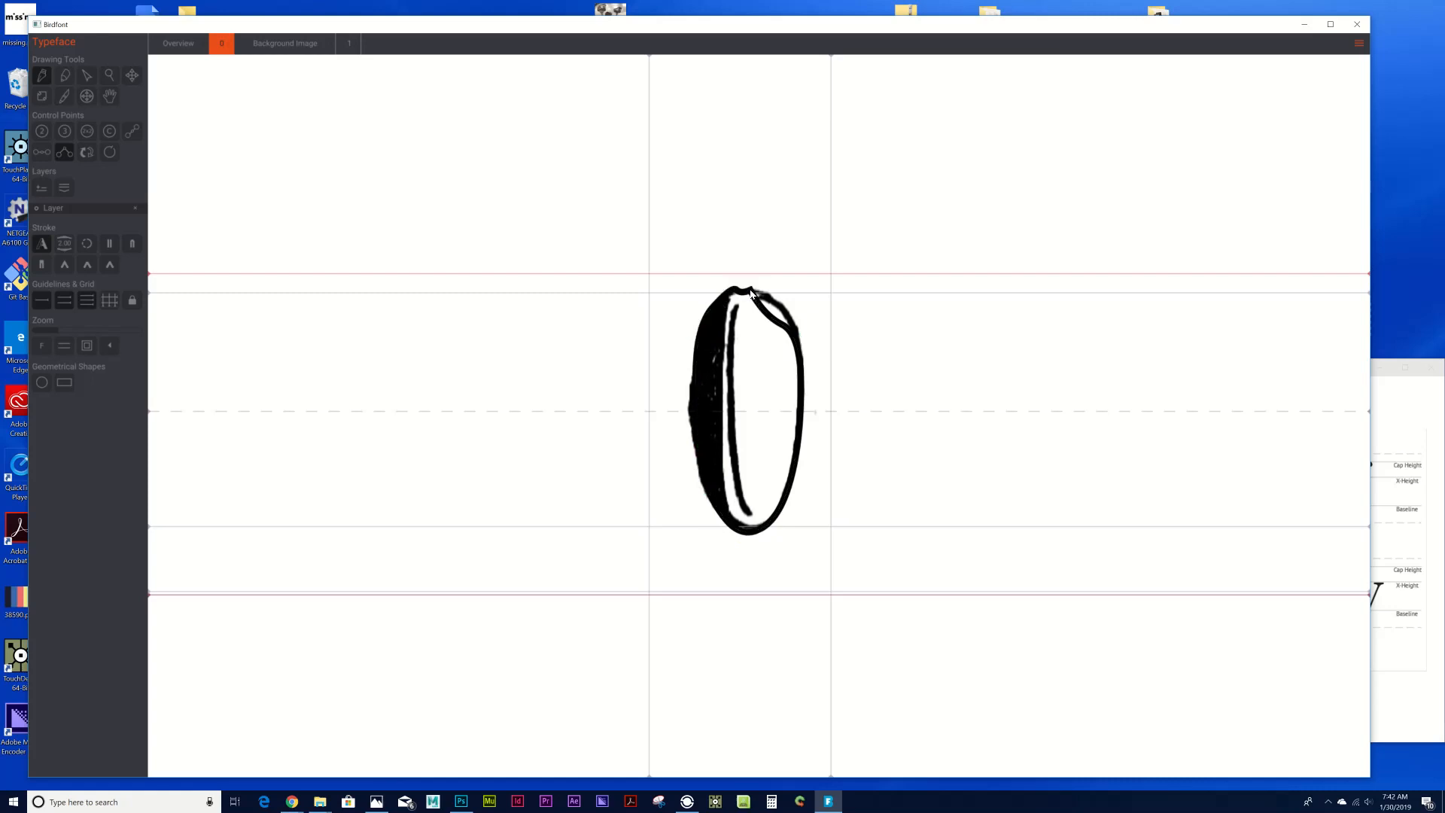
# Pull the curve handle near the outline's top outward so the upper-right arc follows the scan.
pyautogui.click(90, 75)
pyautogui.click(762, 319)
pyautogui.moveTo(762, 319); pyautogui.dragTo(779, 297)
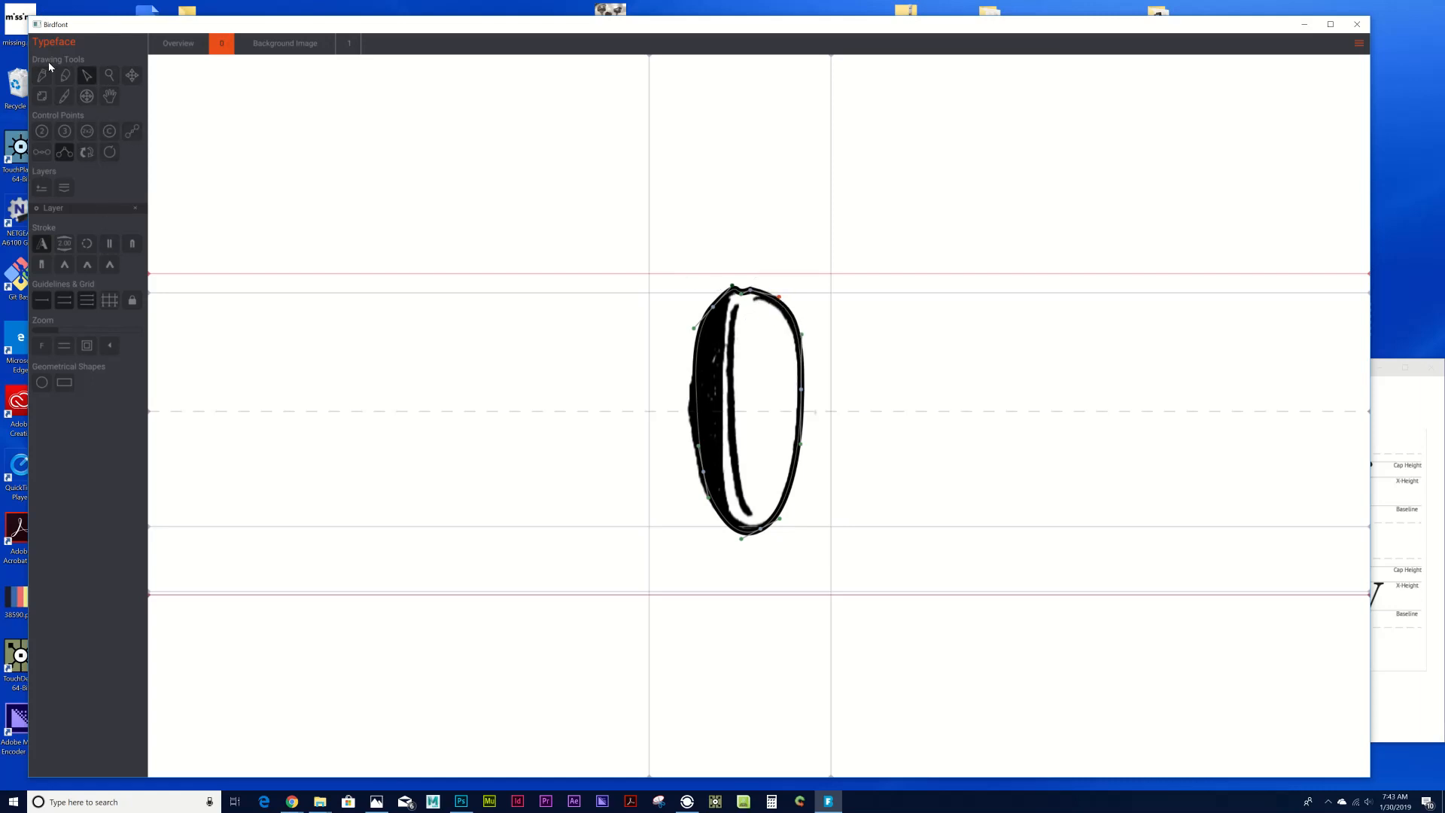
# Hide the scanned background image to leave only the traced outline of the 0 in view.
pyautogui.click(87, 96)
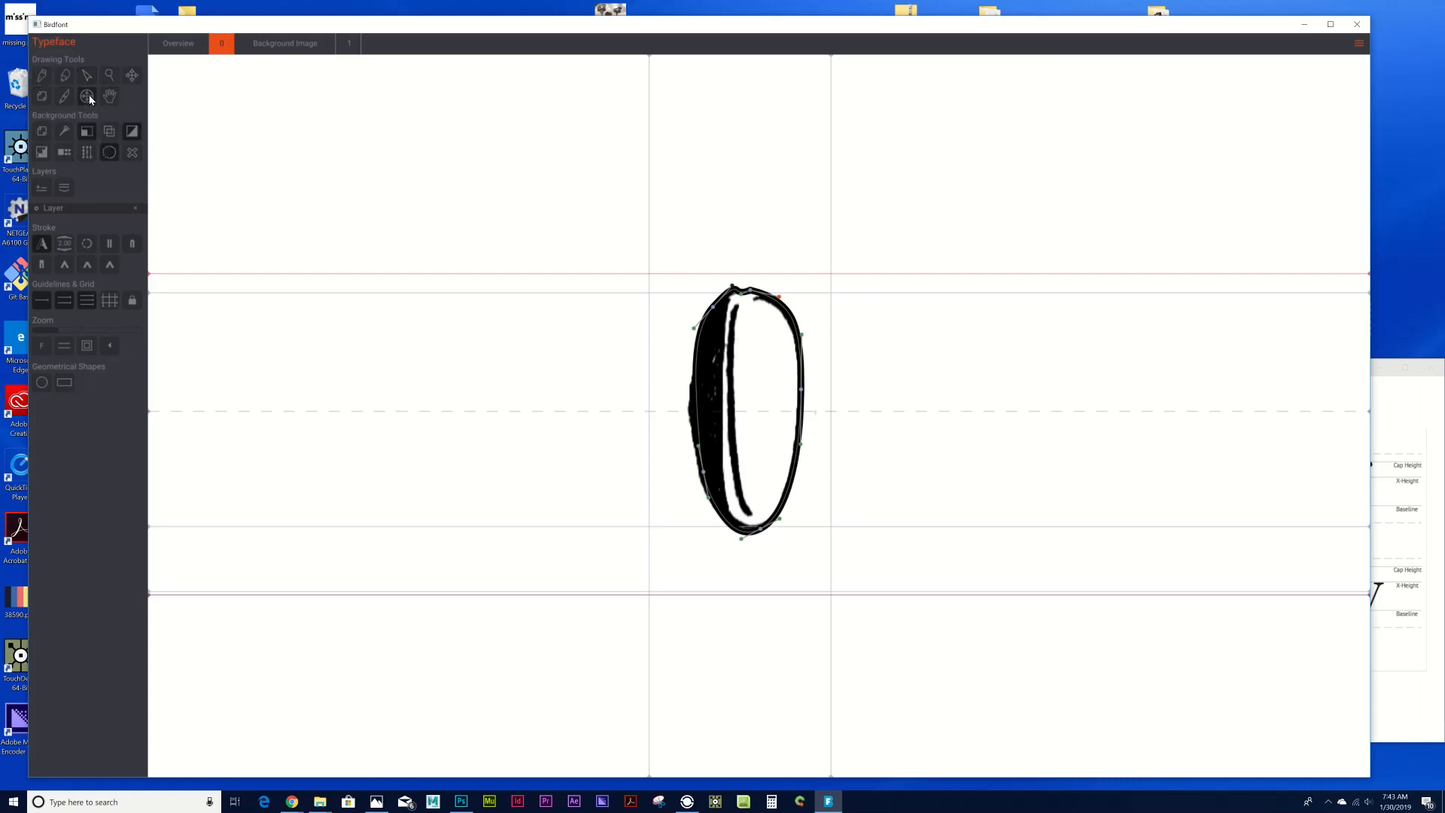
pyautogui.click(90, 137)
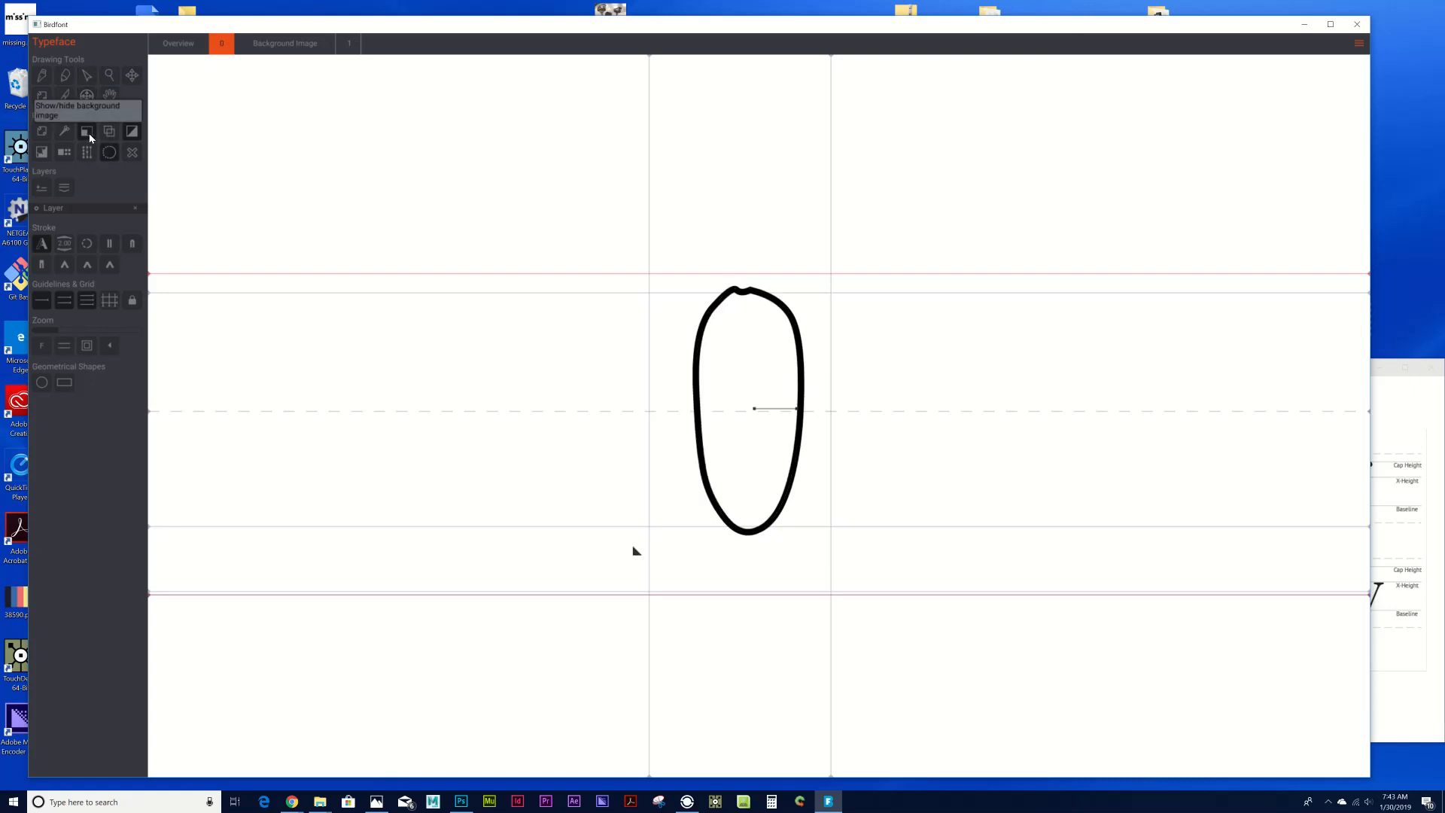
pyautogui.click(89, 137)
pyautogui.click(90, 137)
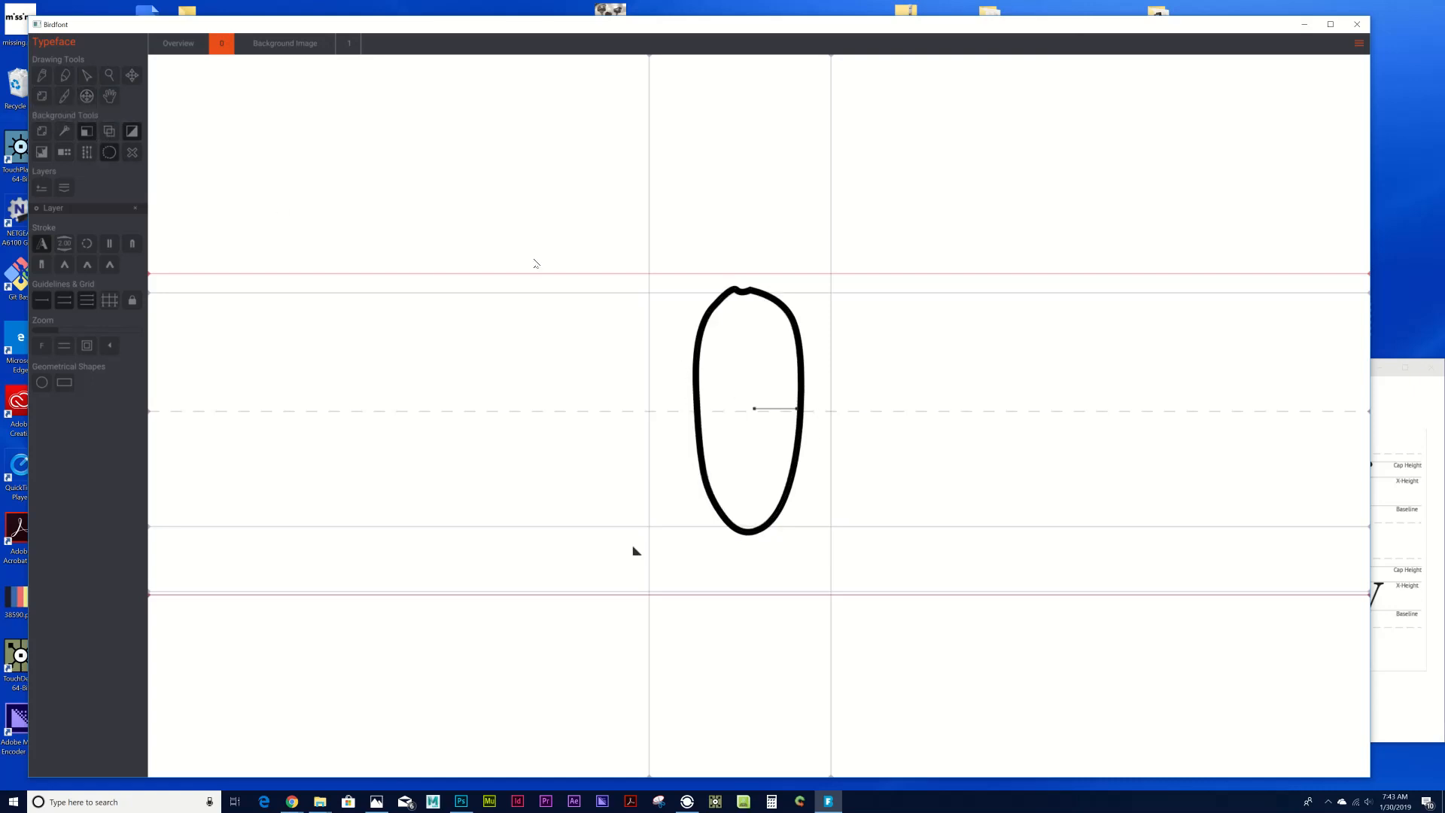
# Smooth the outline's top and widen its left side by moving the curve handles around the 0.
pyautogui.click(88, 79)
pyautogui.click(803, 405)
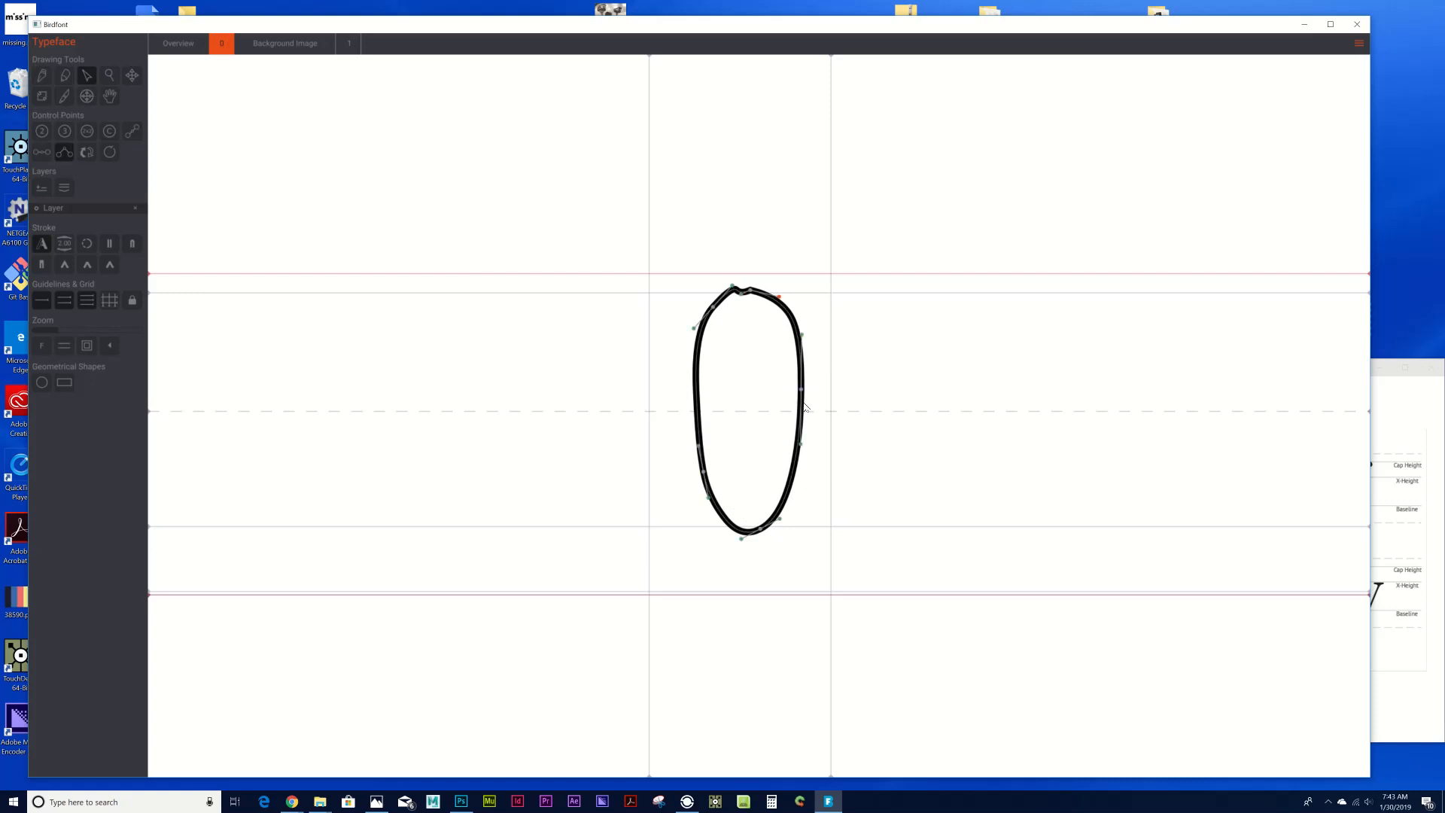
pyautogui.moveTo(801, 389); pyautogui.dragTo(803, 389)
pyautogui.moveTo(742, 294); pyautogui.dragTo(689, 339)
pyautogui.click(699, 461)
pyautogui.moveTo(699, 461); pyautogui.dragTo(699, 430)
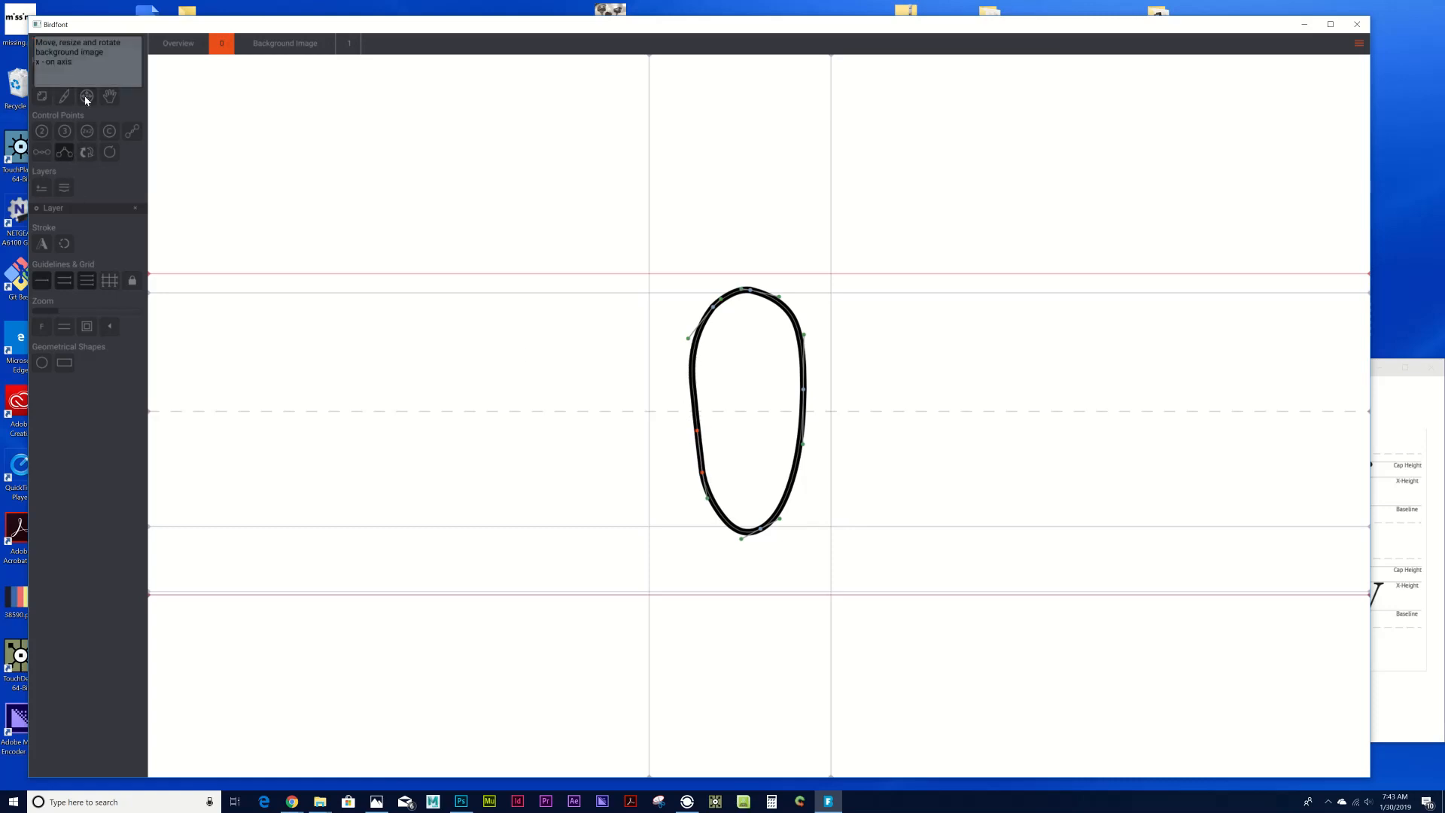
# Set the stroke width of the 0 outline to 4.
pyautogui.click(47, 245)
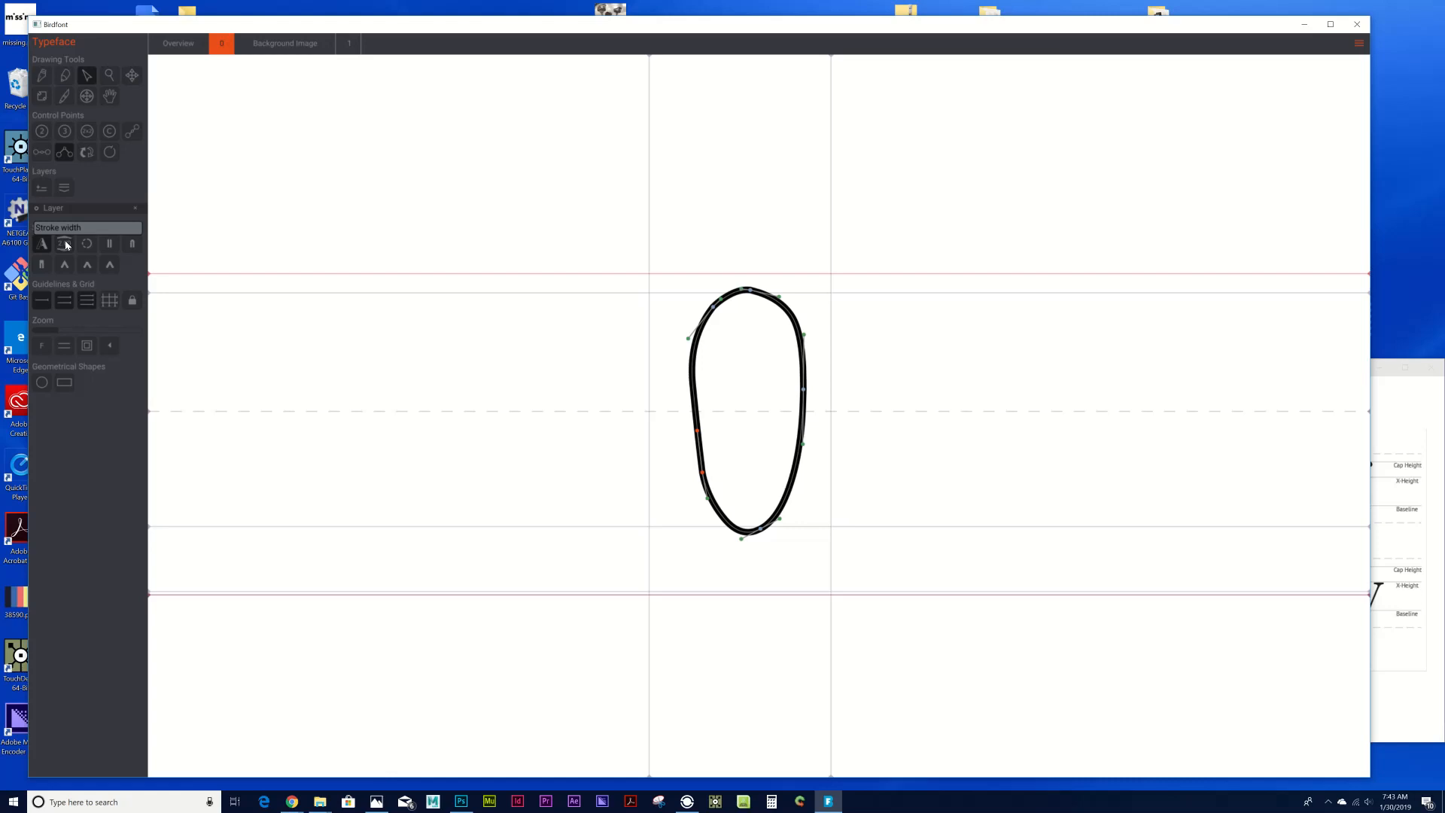
pyautogui.moveTo(67, 248); pyautogui.dragTo(77, 383)
pyautogui.moveTo(80, 316)
pyautogui.mouseDown()
pyautogui.moveTo(67, 223)
pyautogui.moveTo(65, 248)
pyautogui.mouseUp()
pyautogui.click(67, 246)
pyautogui.click(66, 249)
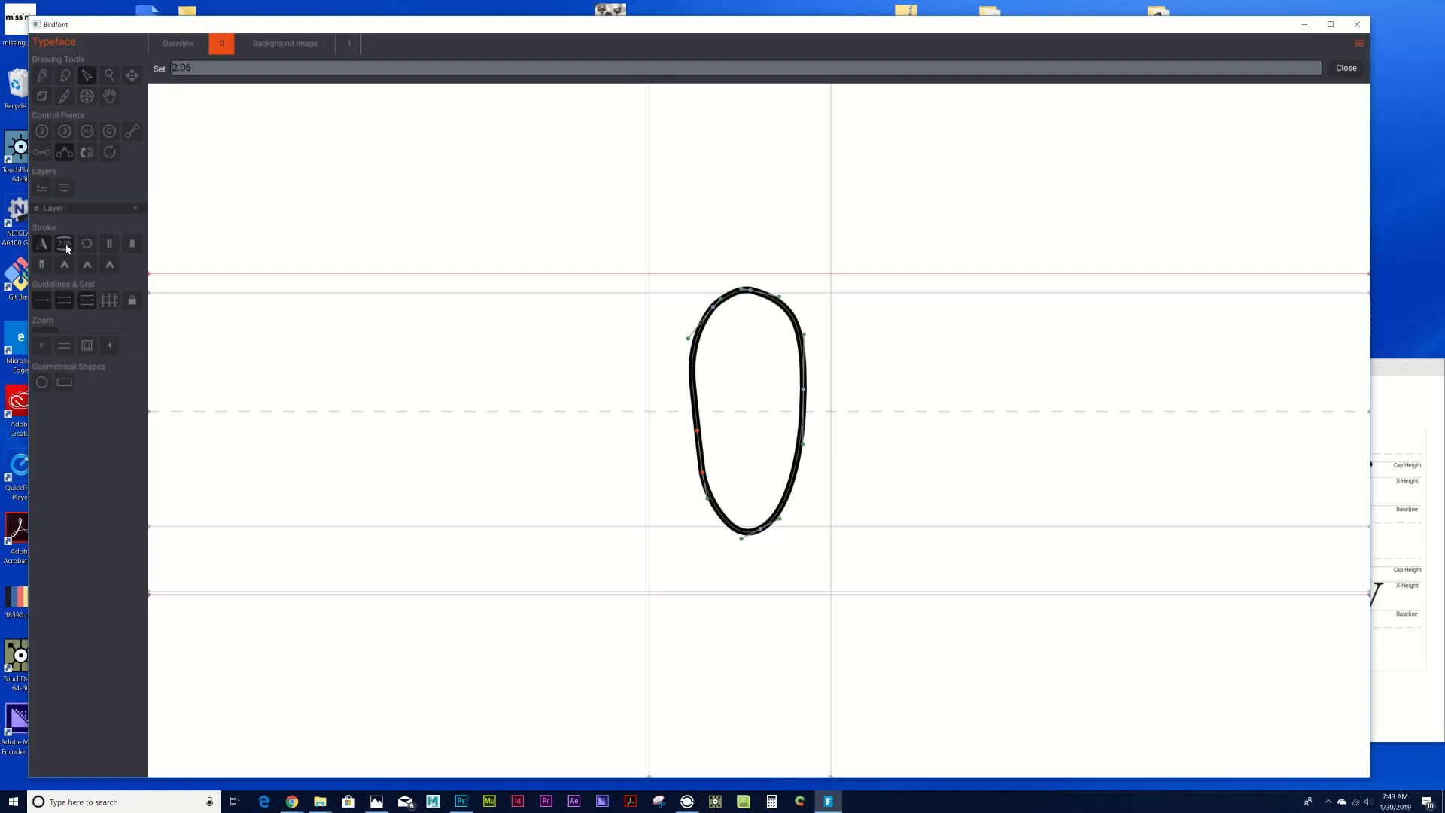
pyautogui.doubleClick(180, 66)
pyautogui.write('4')
pyautogui.press('Return')
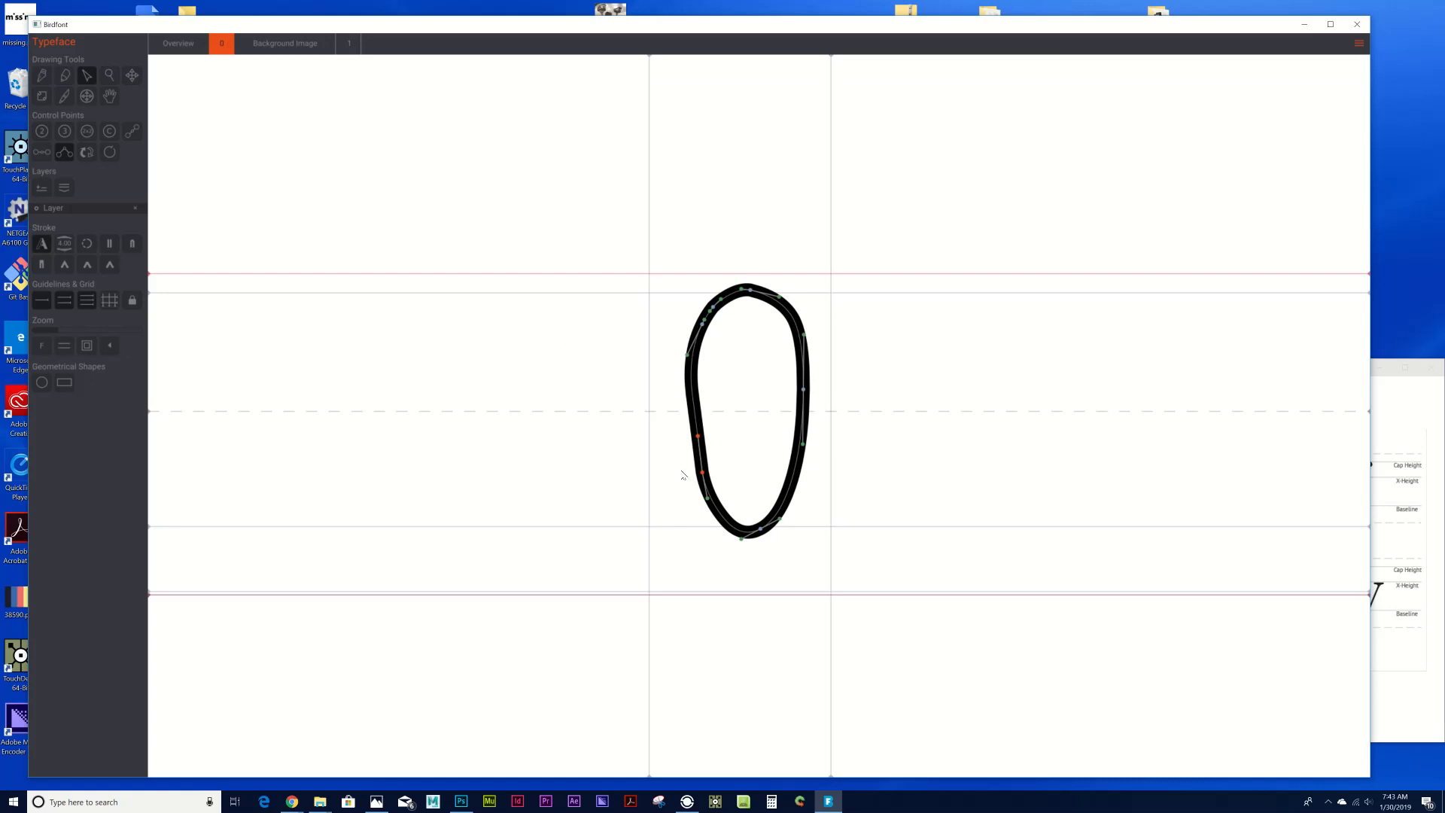
# Reshape the lower-left and lower-right curves of the 0, and compare the outline with the scan by toggling the background image.
pyautogui.moveTo(698, 437); pyautogui.dragTo(694, 469)
pyautogui.moveTo(803, 444)
pyautogui.mouseDown()
pyautogui.moveTo(771, 450)
pyautogui.moveTo(751, 345)
pyautogui.moveTo(784, 462)
pyautogui.moveTo(797, 455)
pyautogui.mouseUp()
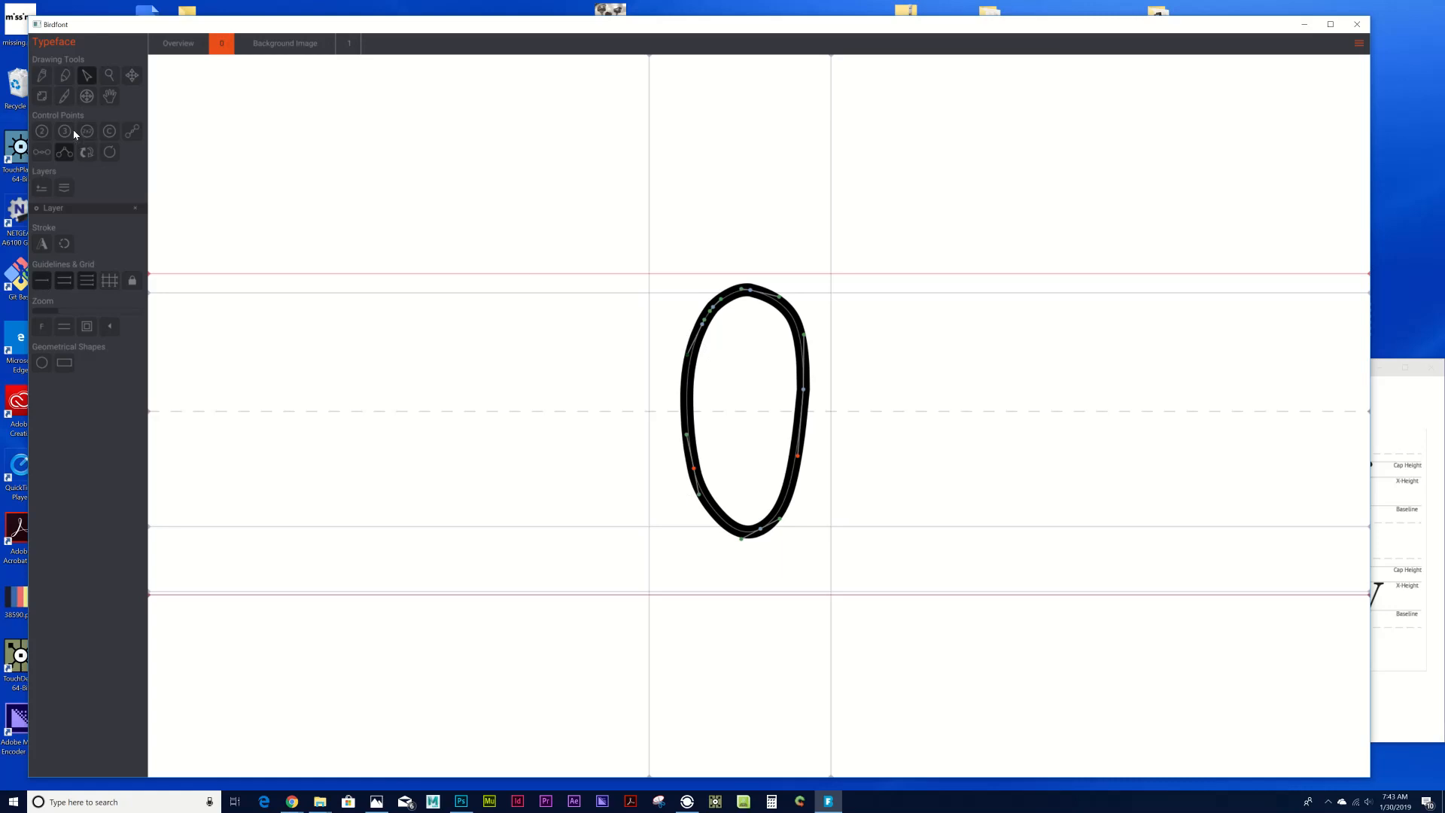
pyautogui.click(46, 82)
pyautogui.click(84, 97)
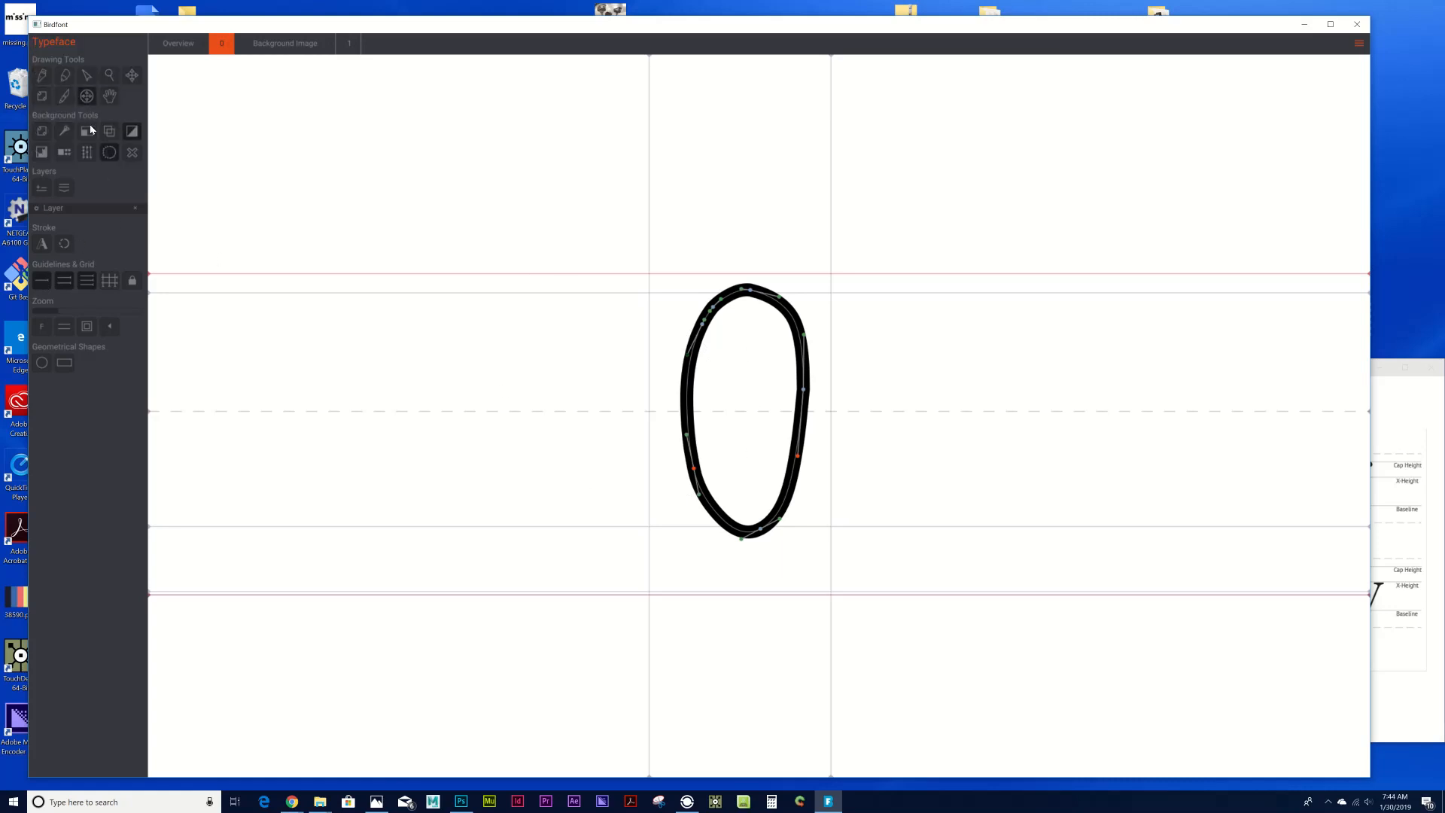
pyautogui.click(89, 131)
pyautogui.click(90, 131)
pyautogui.click(90, 131)
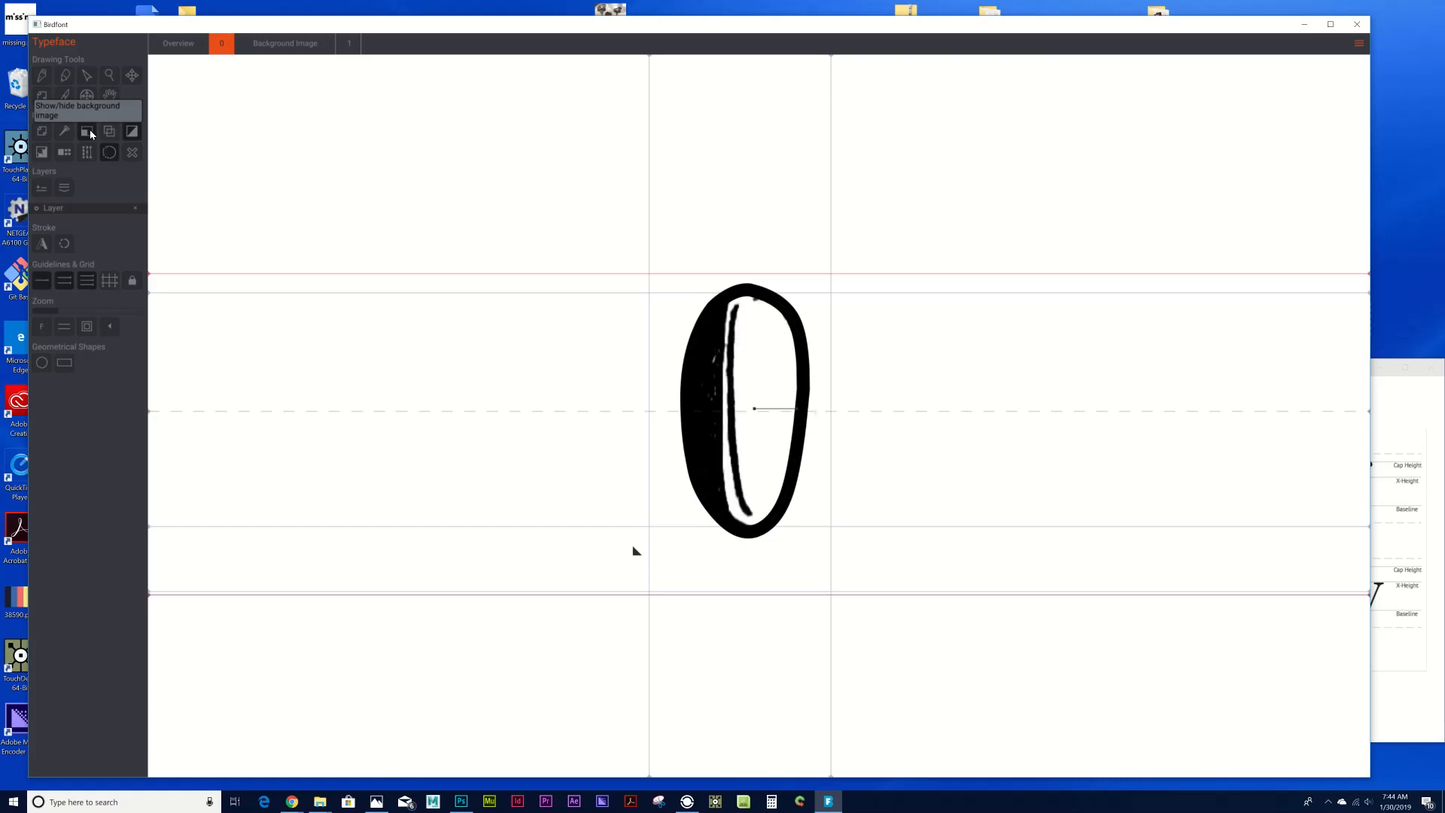
pyautogui.click(90, 130)
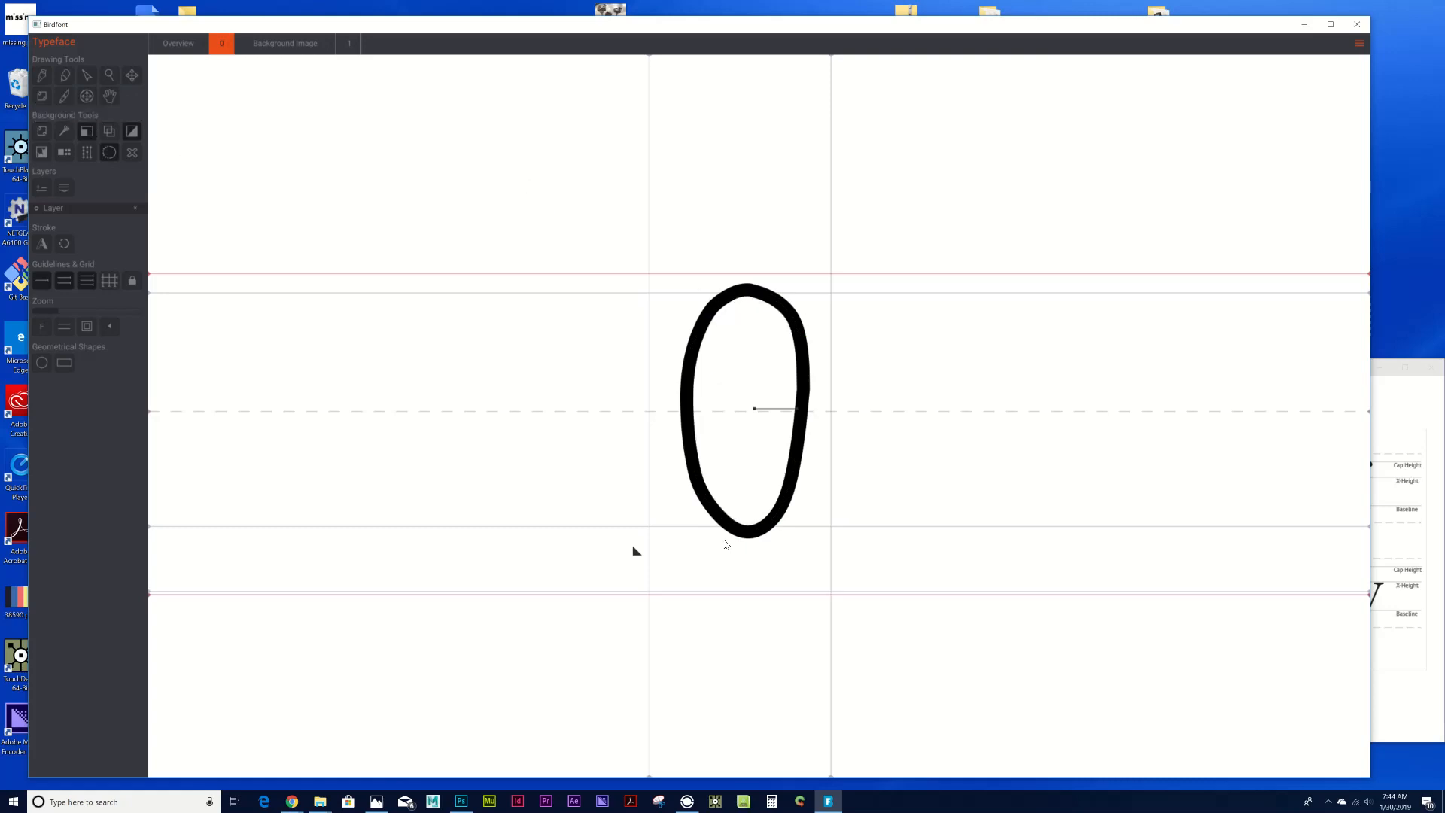
# Draw a closed crescent-shaped Pen path along the inner left side of the 0, from top to bottom and back.
pyautogui.click(46, 79)
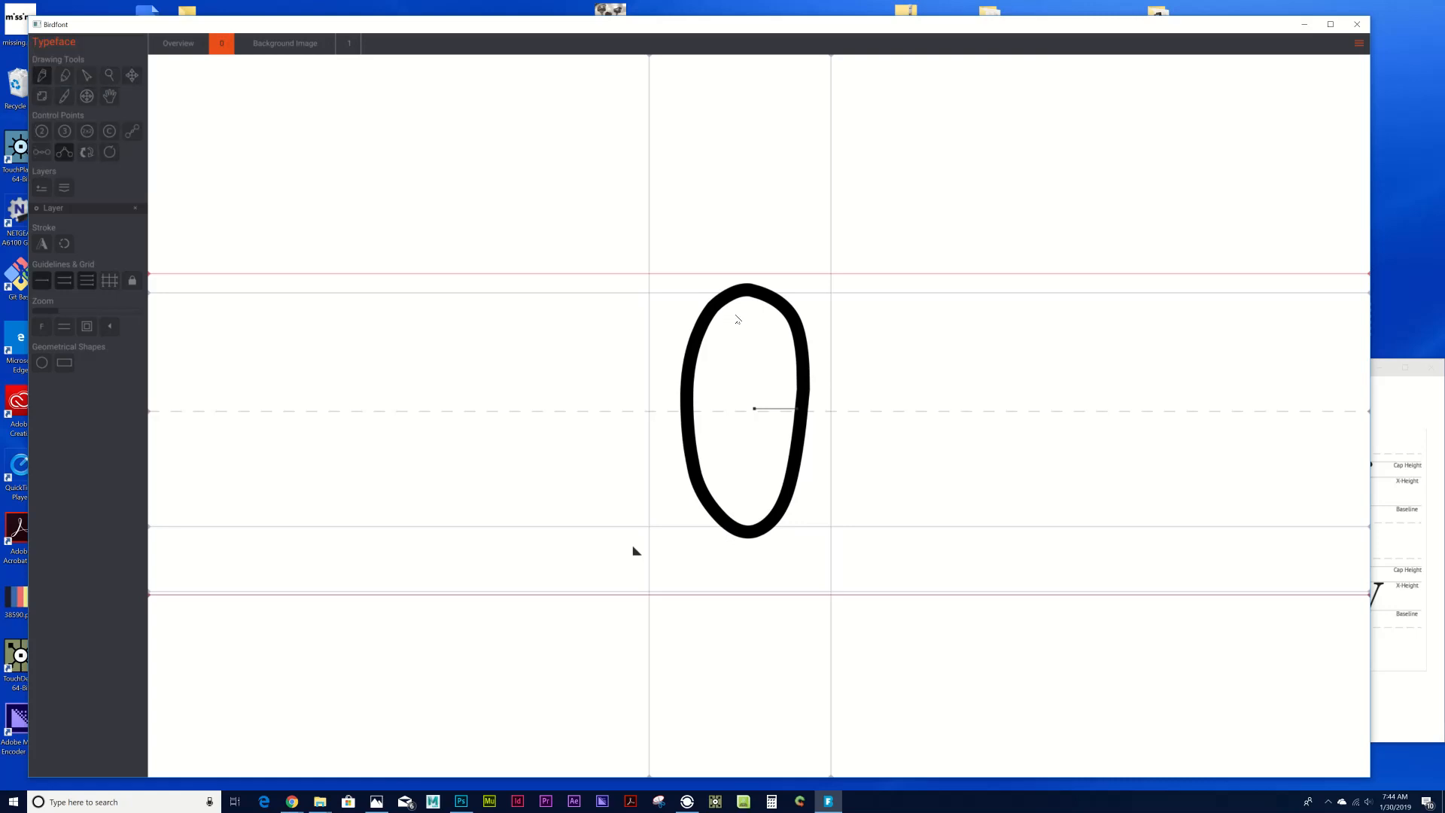
pyautogui.click(734, 308)
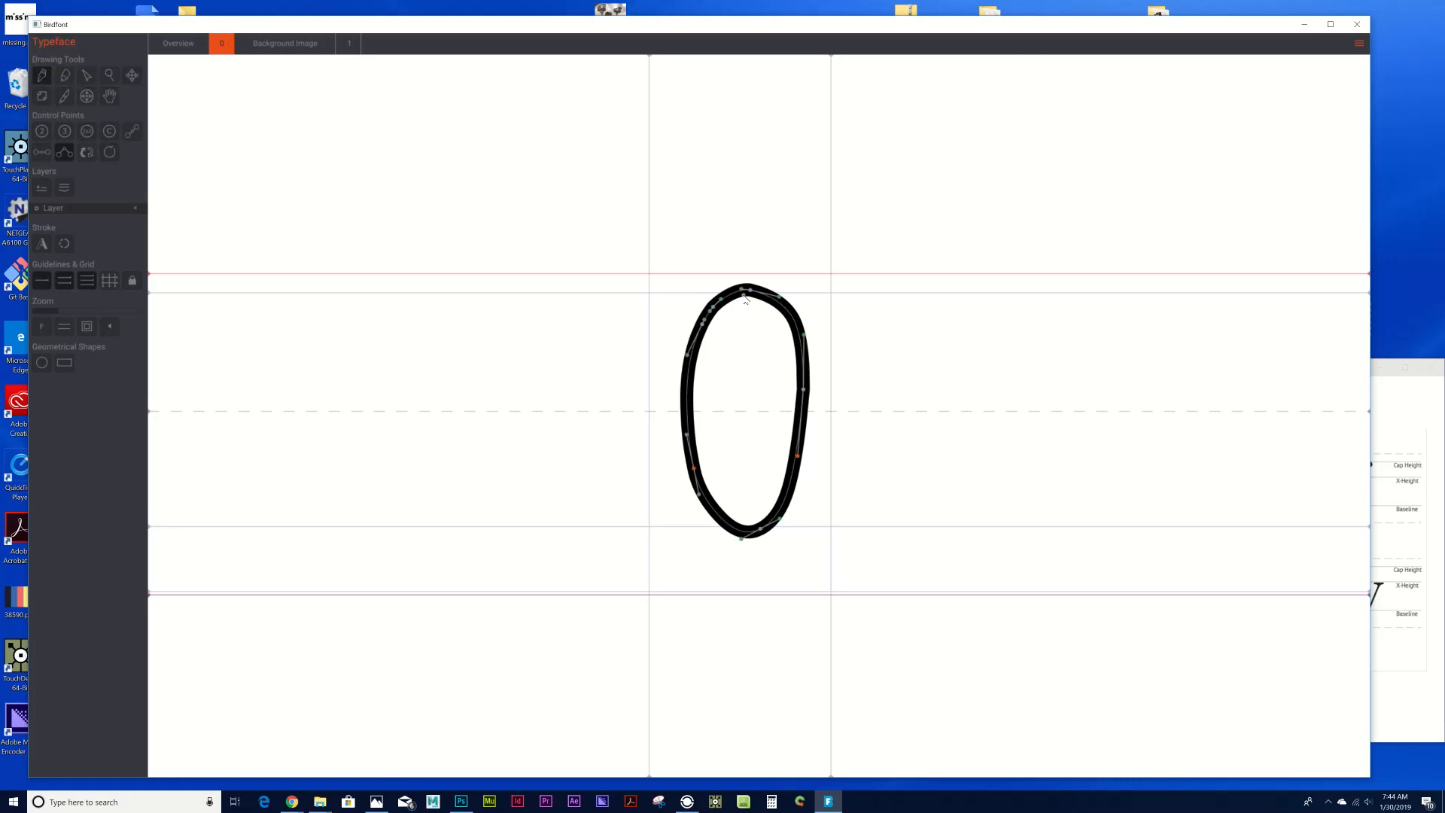
pyautogui.moveTo(743, 295); pyautogui.dragTo(710, 340)
pyautogui.moveTo(708, 437); pyautogui.dragTo(709, 443)
pyautogui.moveTo(737, 508); pyautogui.dragTo(741, 516)
pyautogui.moveTo(695, 382); pyautogui.dragTo(704, 339)
pyautogui.click(731, 294)
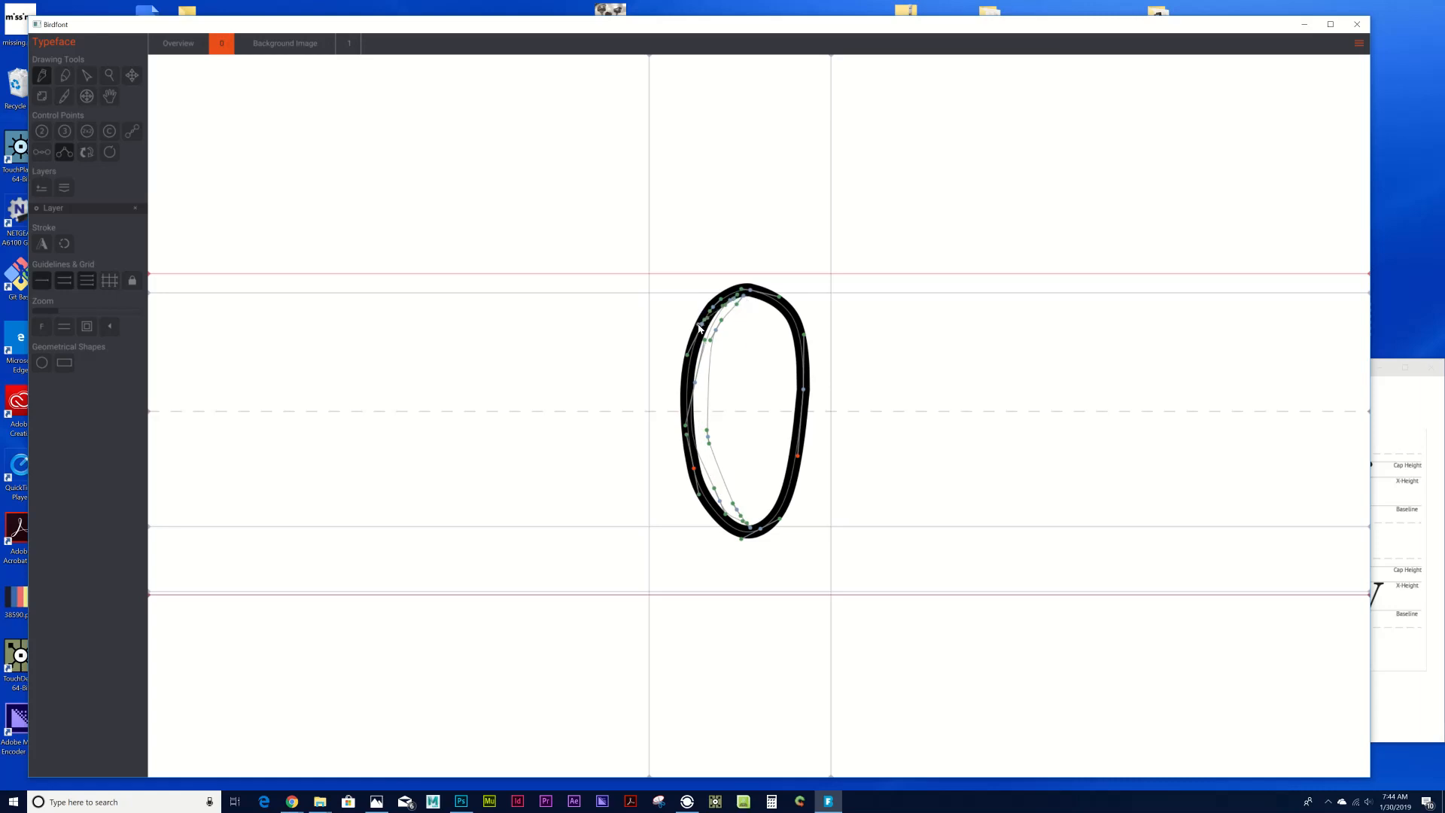
pyautogui.click(743, 296)
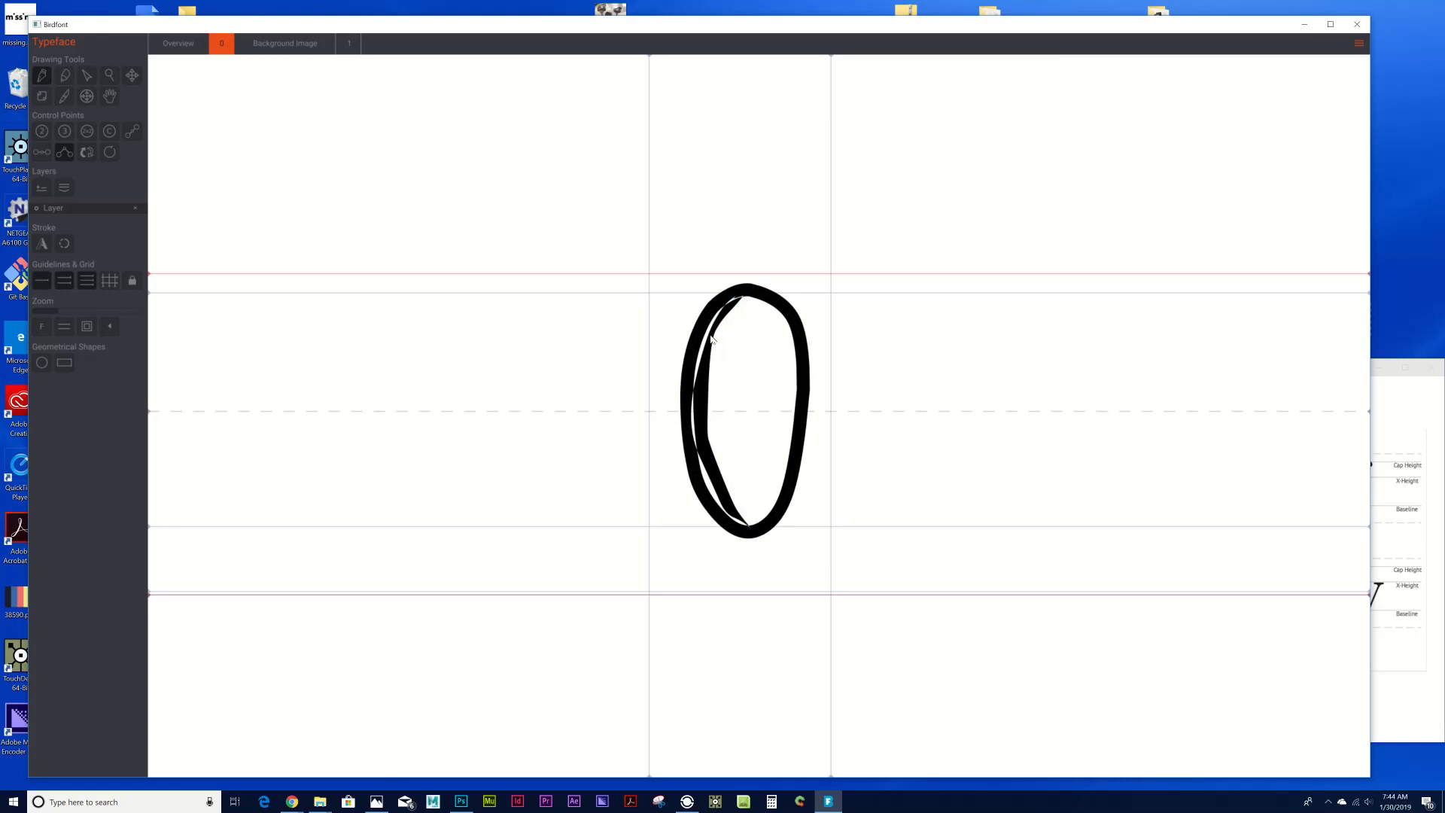
# Draw a thick Pen stroke of width 9 down the left side of the 0, from its top past its bottom.
pyautogui.click(44, 249)
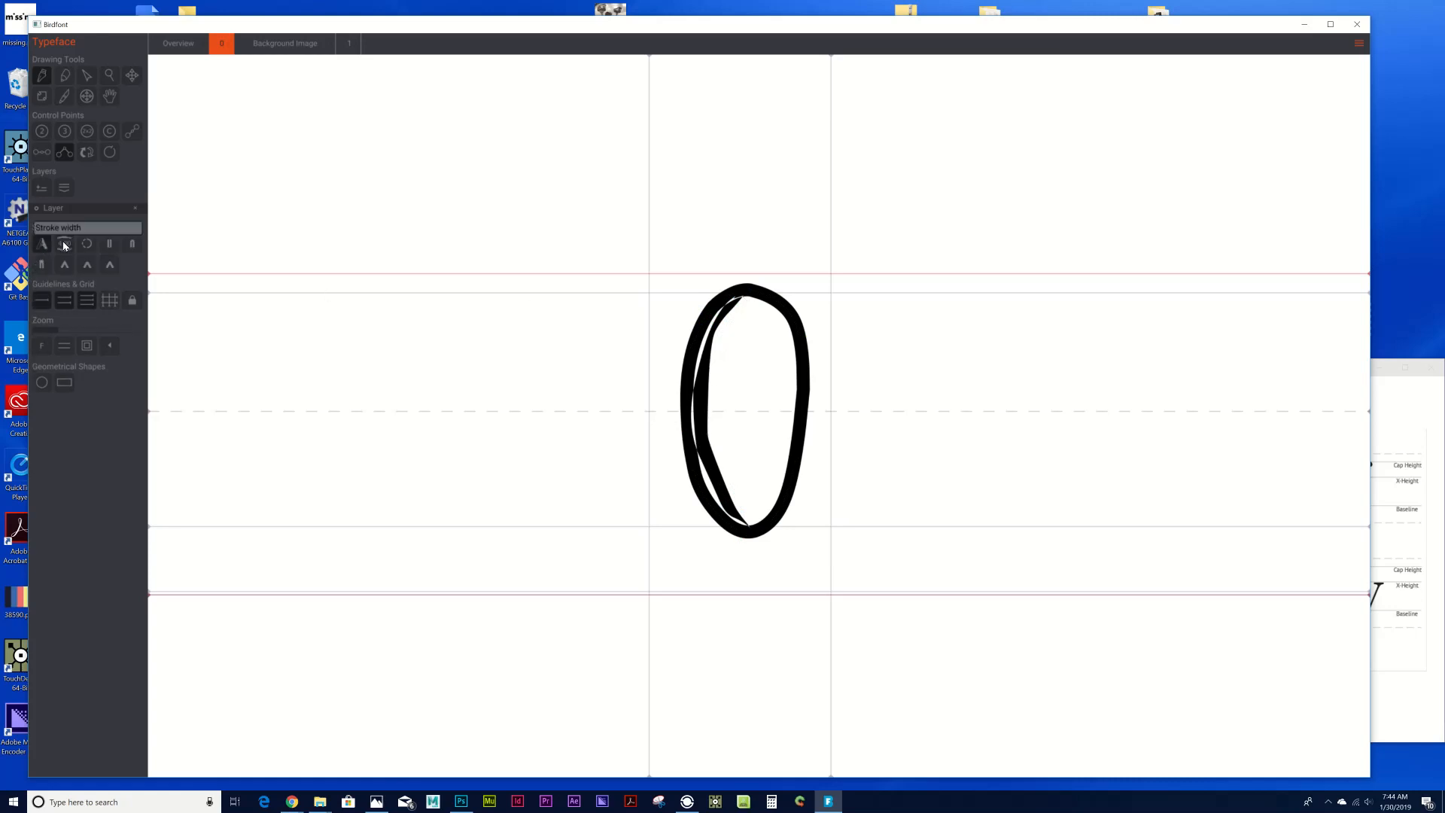
pyautogui.click(64, 245)
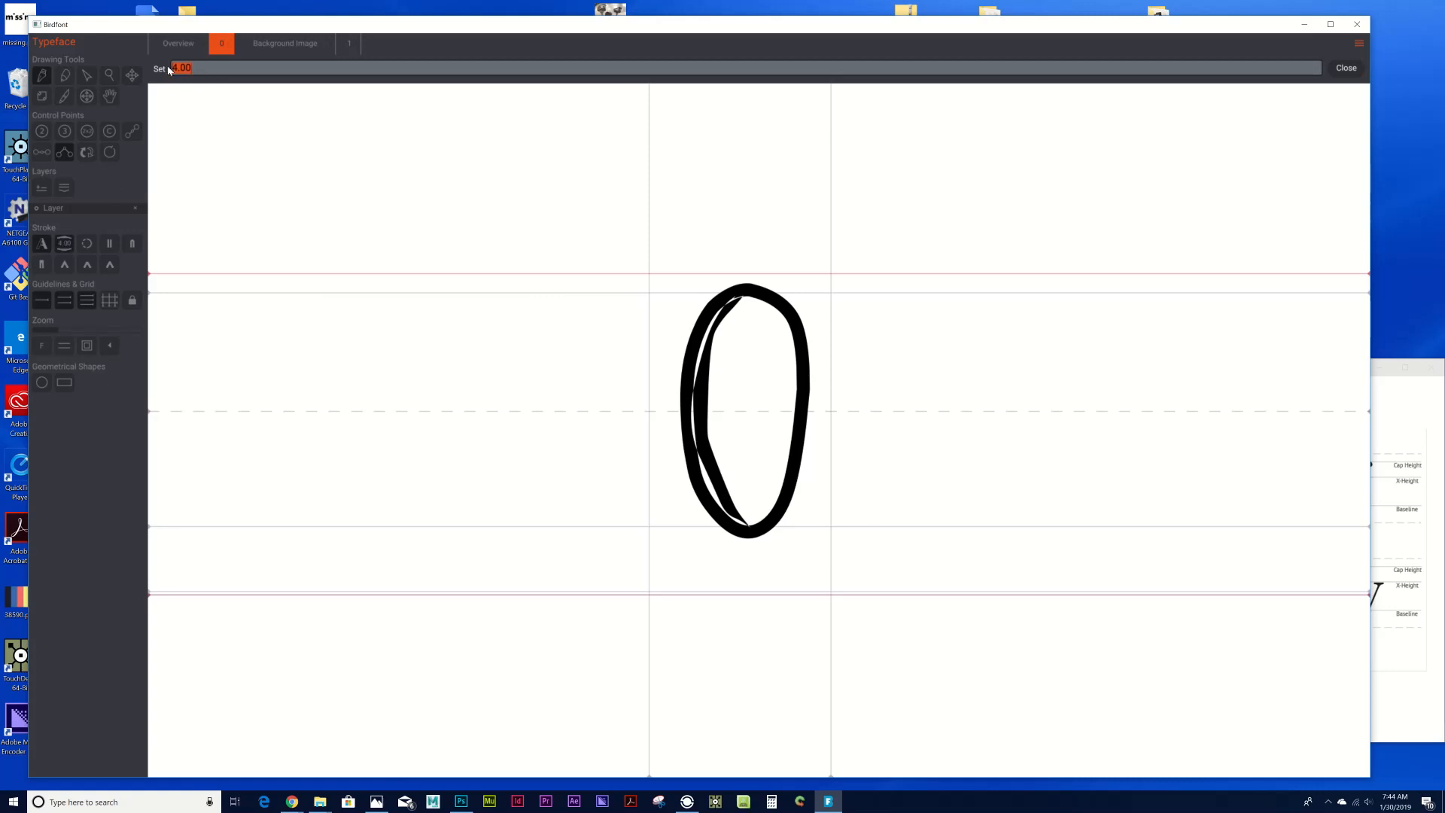
pyautogui.write('9')
pyautogui.press('Return')
pyautogui.click(704, 414)
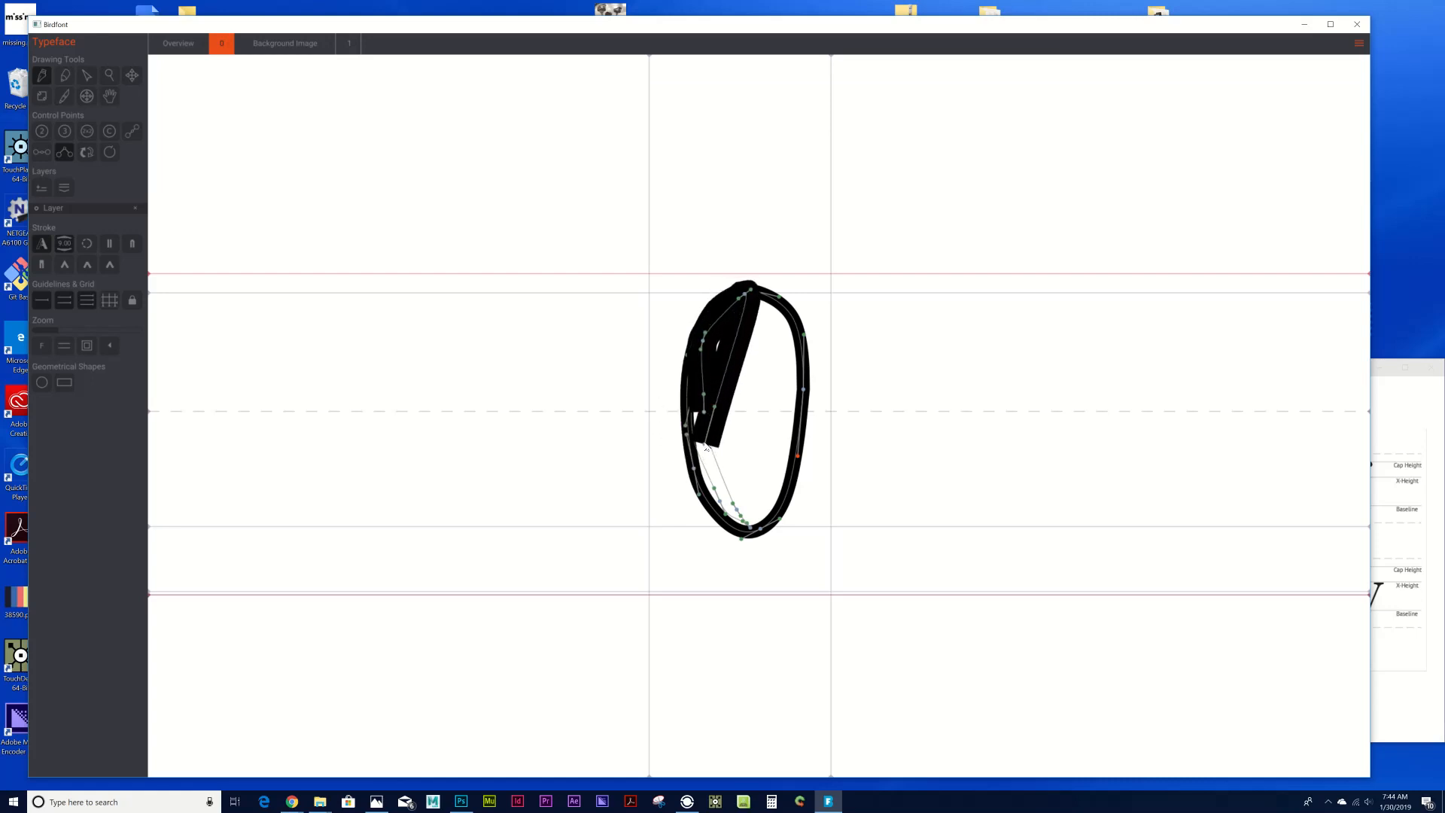
pyautogui.click(747, 300)
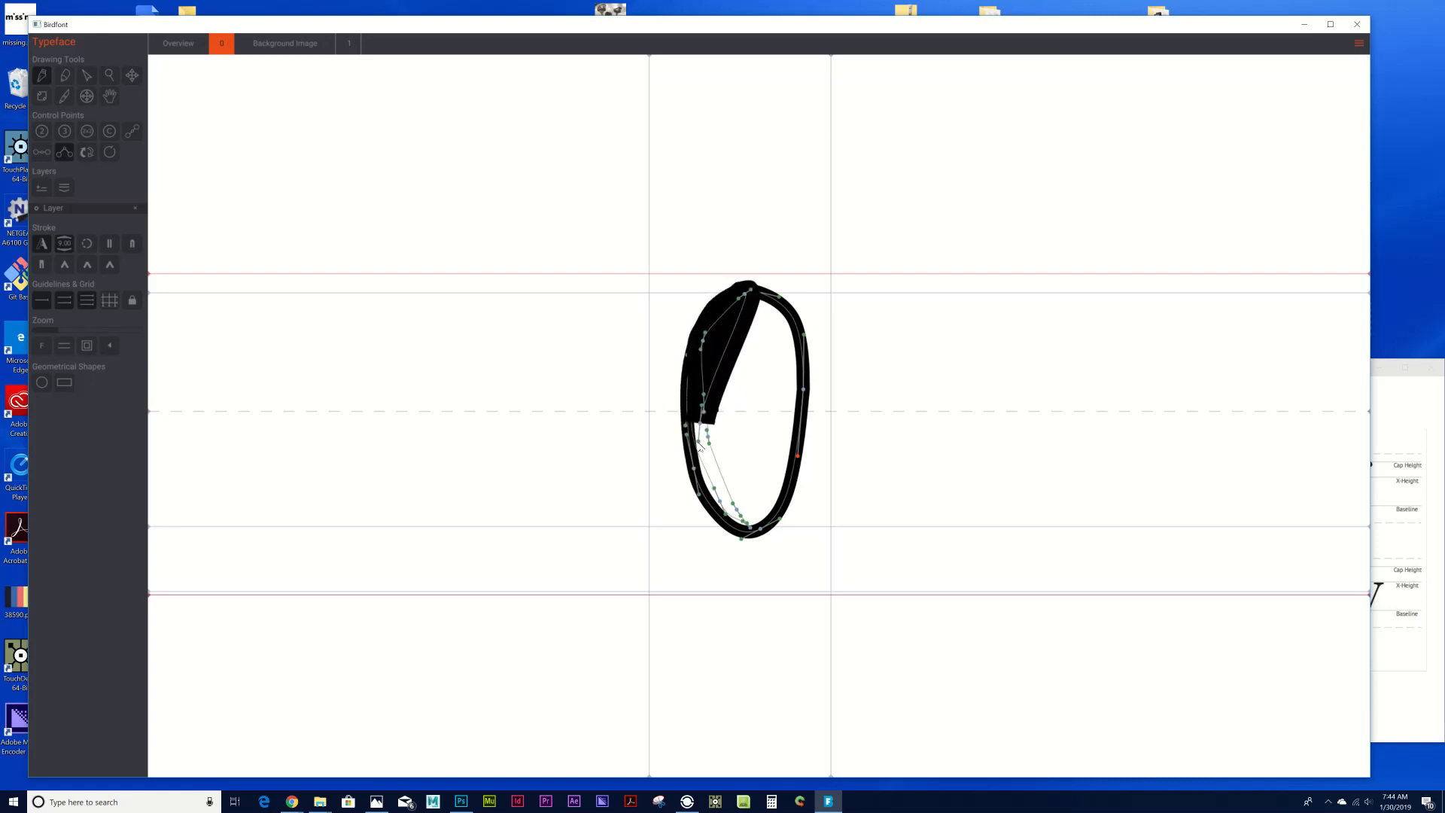
pyautogui.click(747, 534)
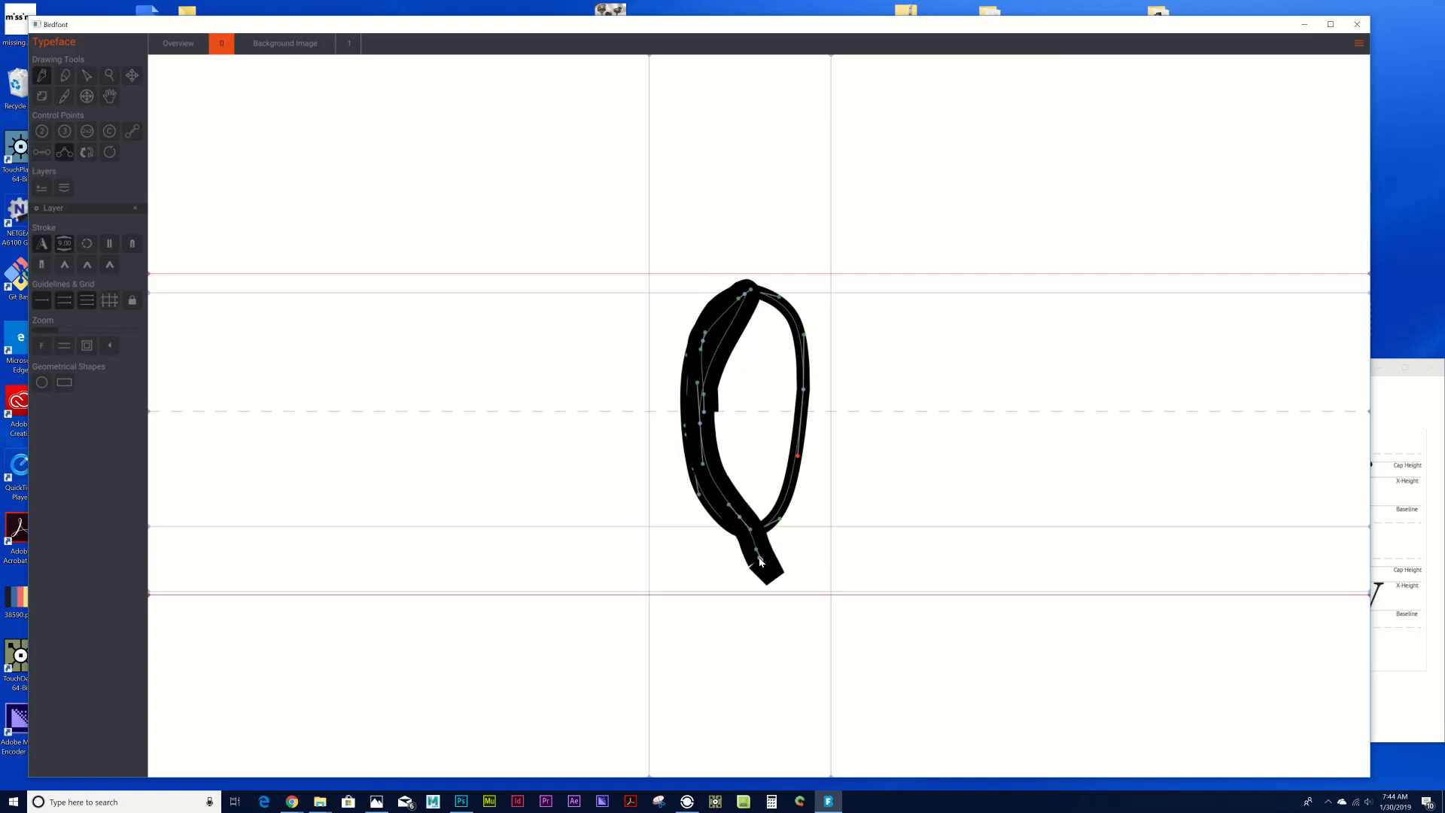
pyautogui.click(88, 97)
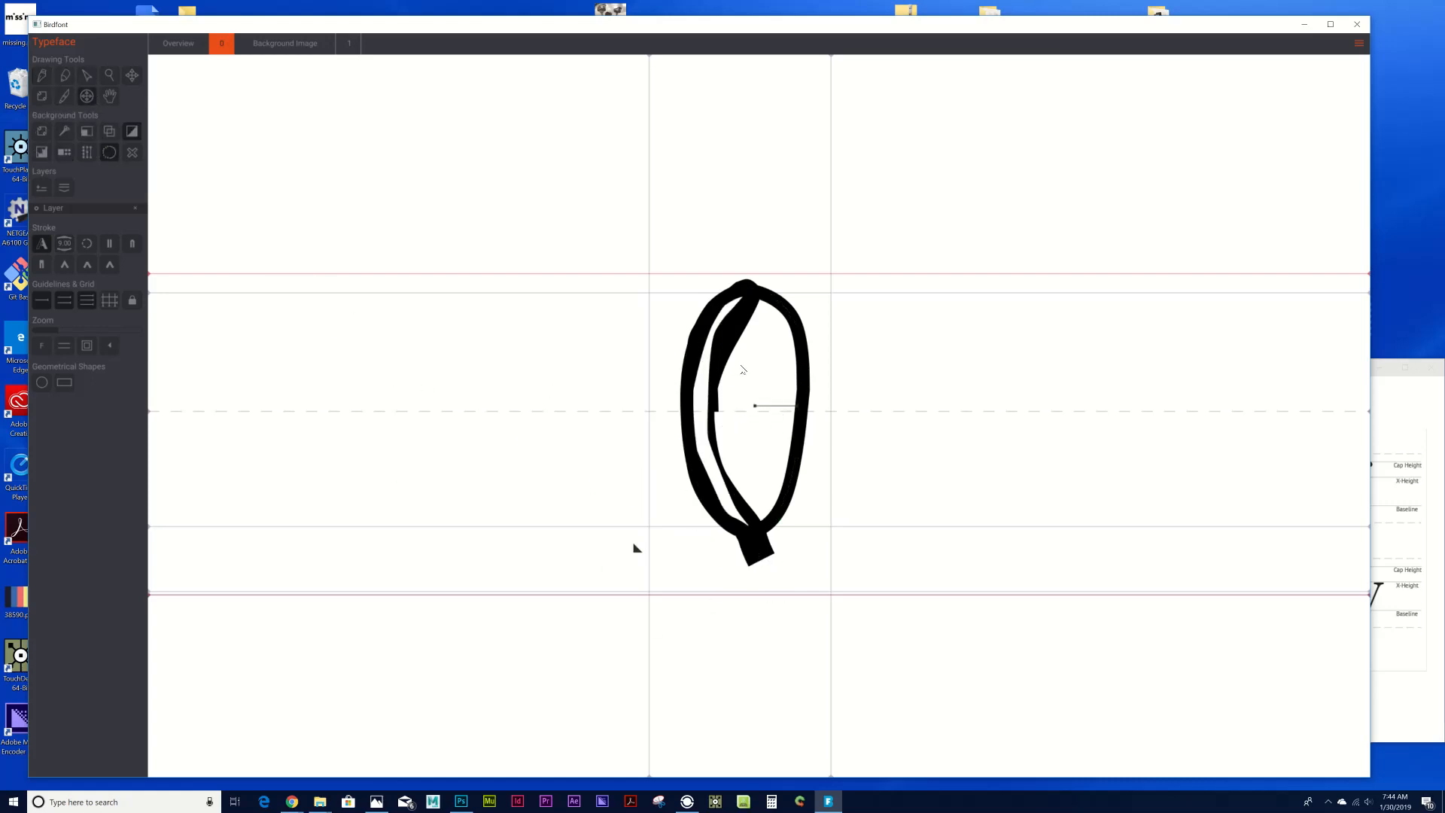
pyautogui.click(87, 76)
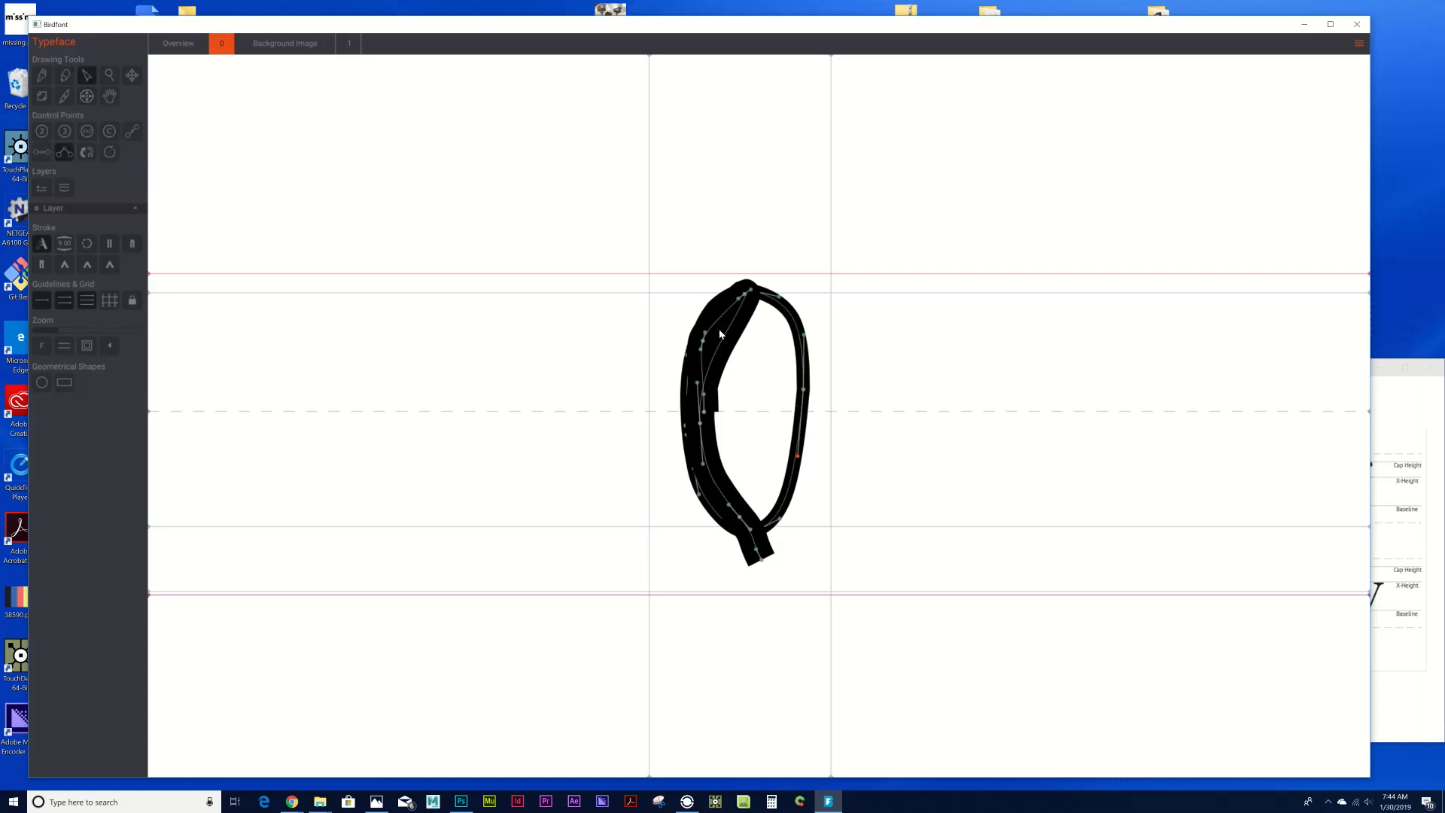
# Delete all the hand-drawn Pen paths of the 0 from the glyph.
pyautogui.moveTo(703, 341)
pyautogui.mouseDown()
pyautogui.moveTo(699, 356)
pyautogui.moveTo(705, 346)
pyautogui.mouseUp()
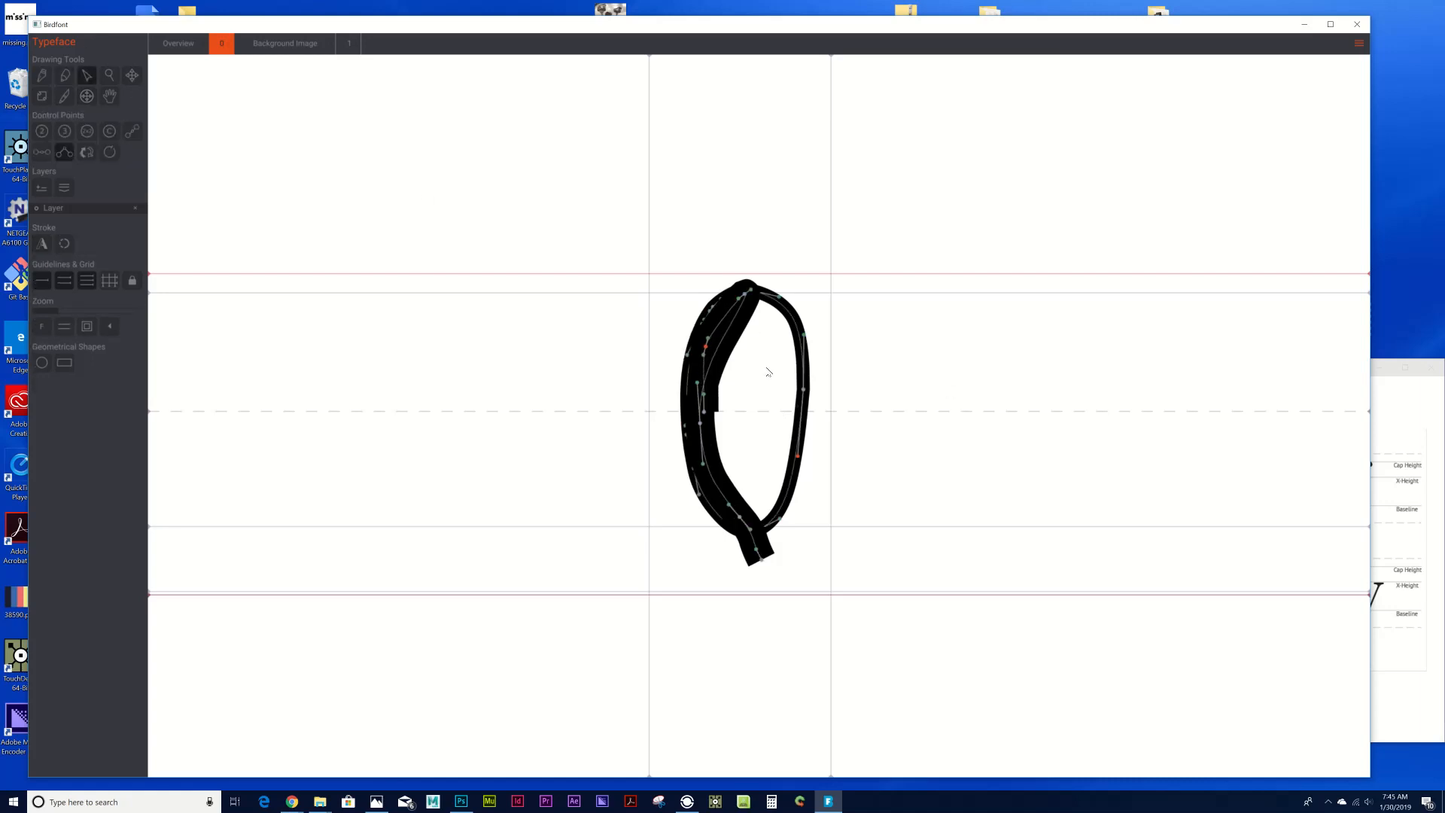
pyautogui.click(852, 378)
pyautogui.moveTo(607, 288); pyautogui.dragTo(878, 538)
pyautogui.press('Delete')
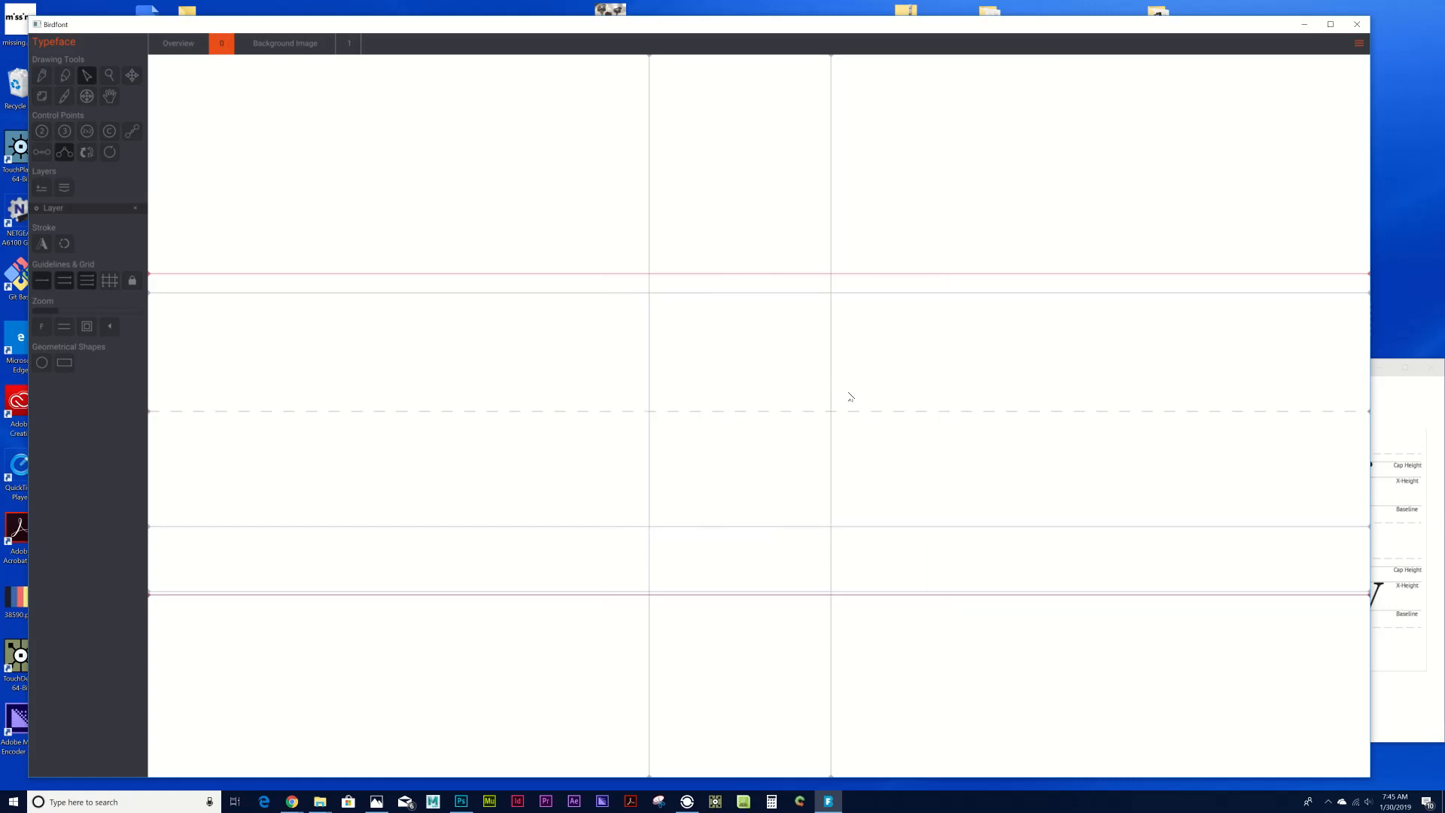
# Autotrace the 0 from its background image, hide the scan, and select the traced outline.
pyautogui.click(86, 96)
pyautogui.click(108, 134)
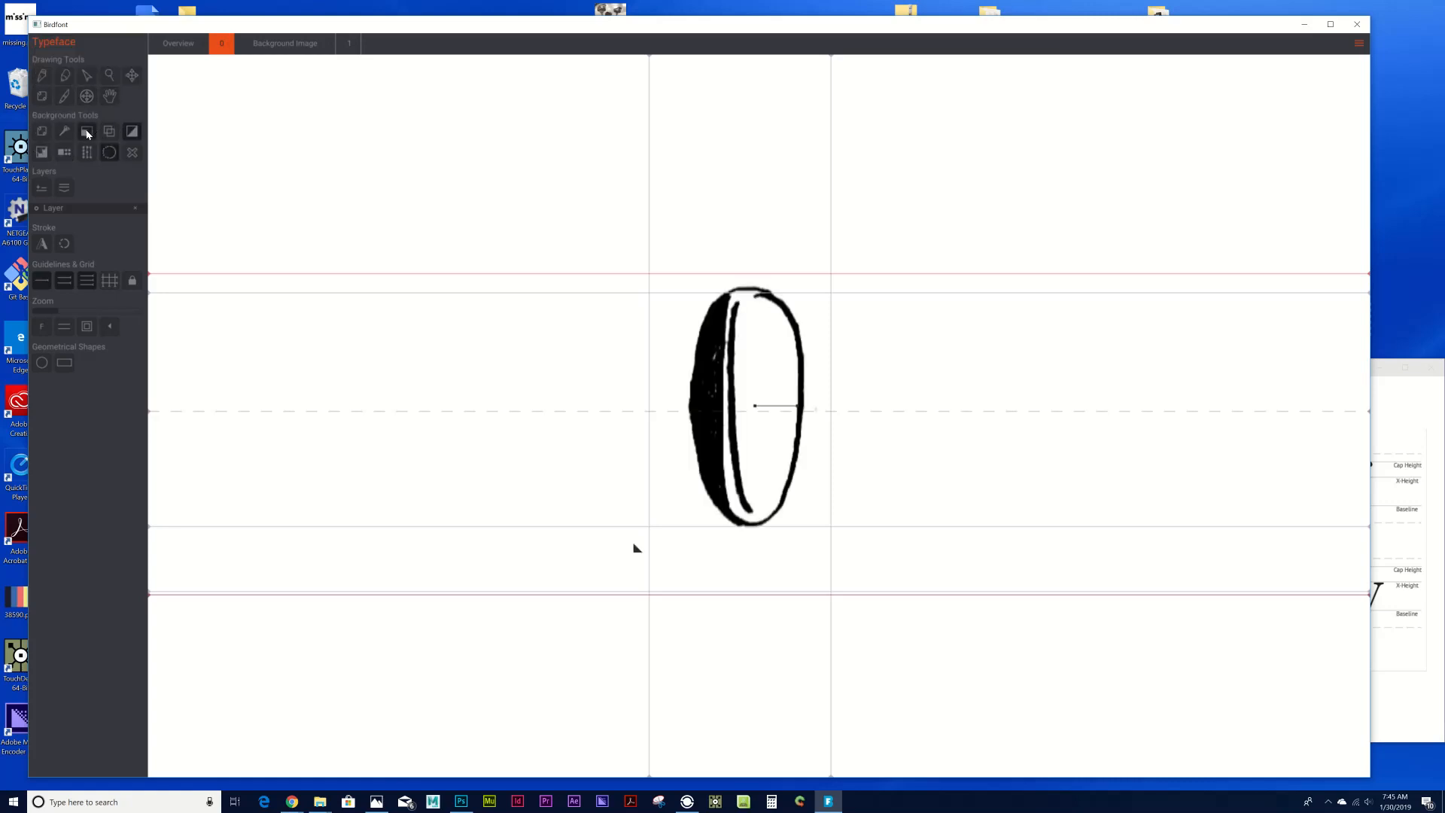
pyautogui.click(132, 135)
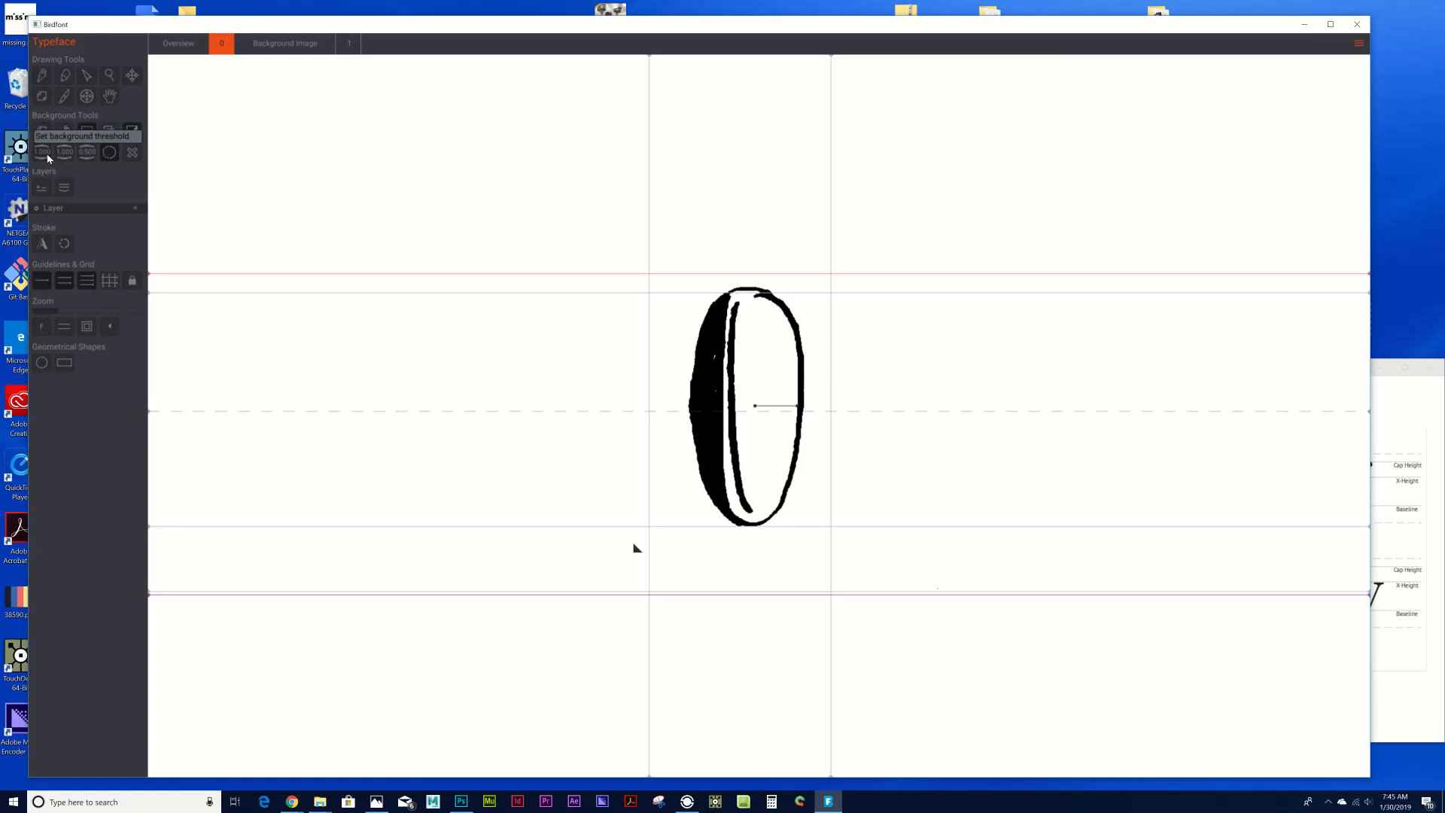
pyautogui.click(109, 155)
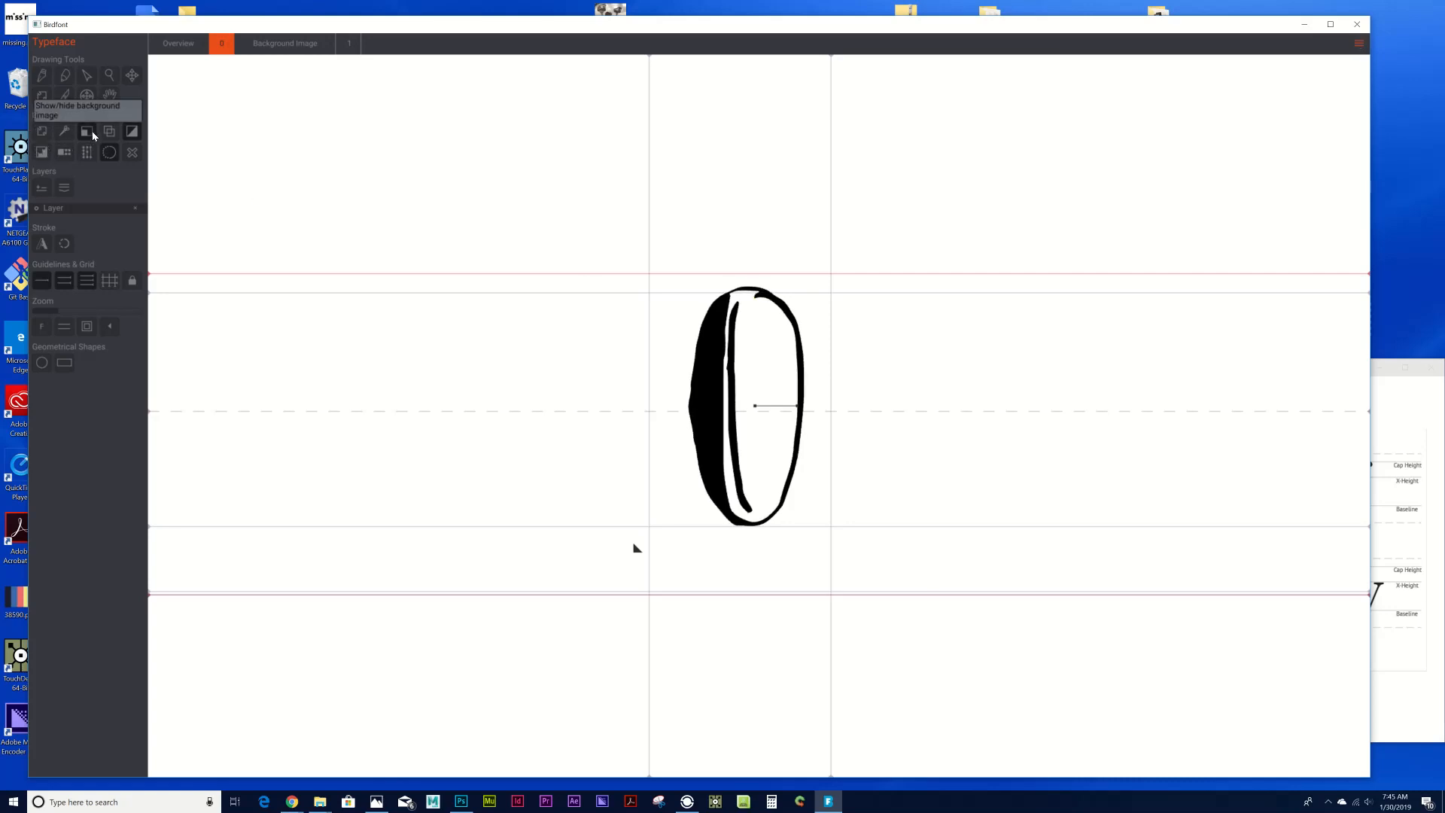
pyautogui.press('v')
pyautogui.click(699, 376)
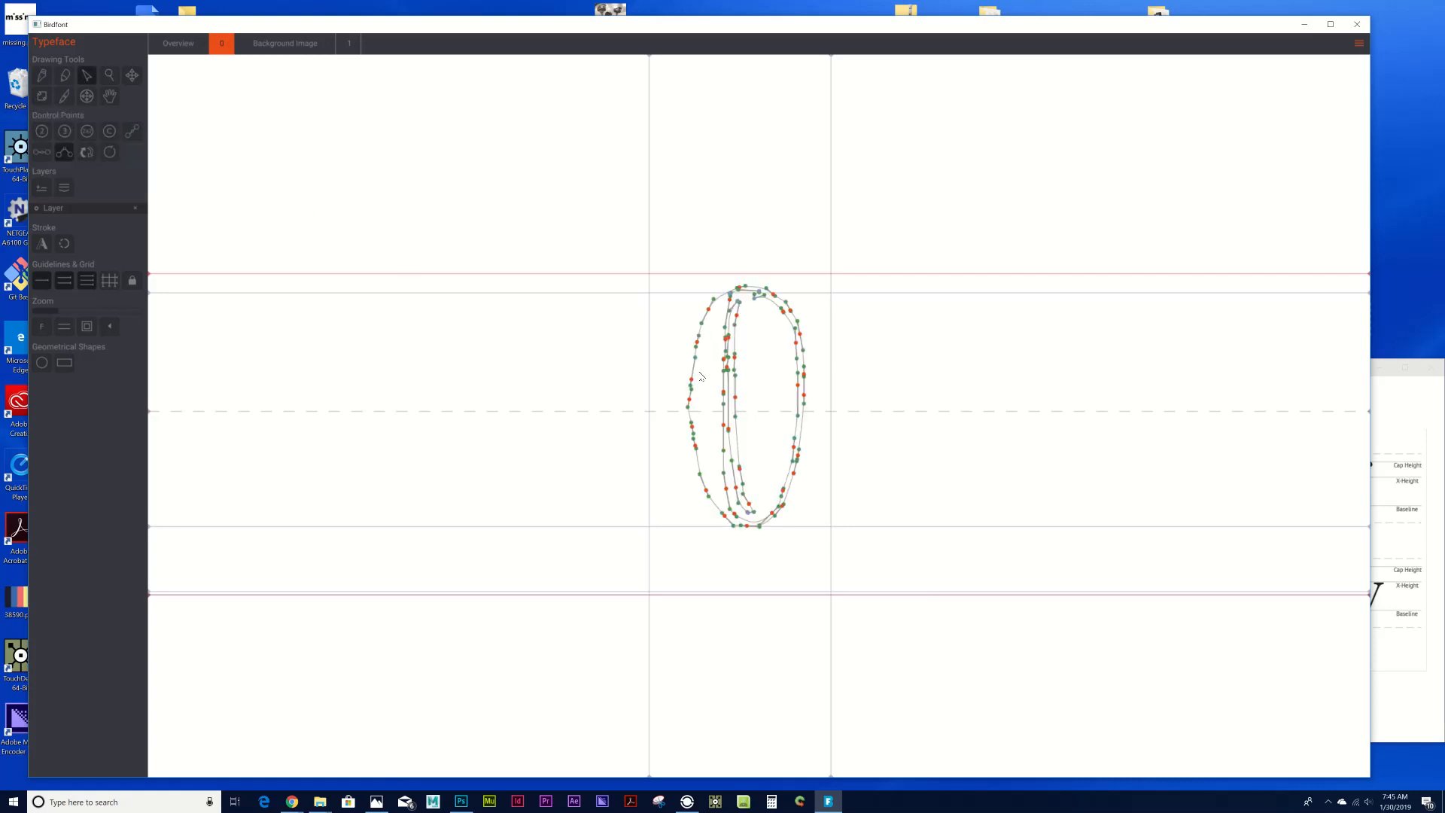
# Delete the surplus points along the left edge of the traced 0 and smooth its lower-left curve.
pyautogui.scroll(3, 691, 386)
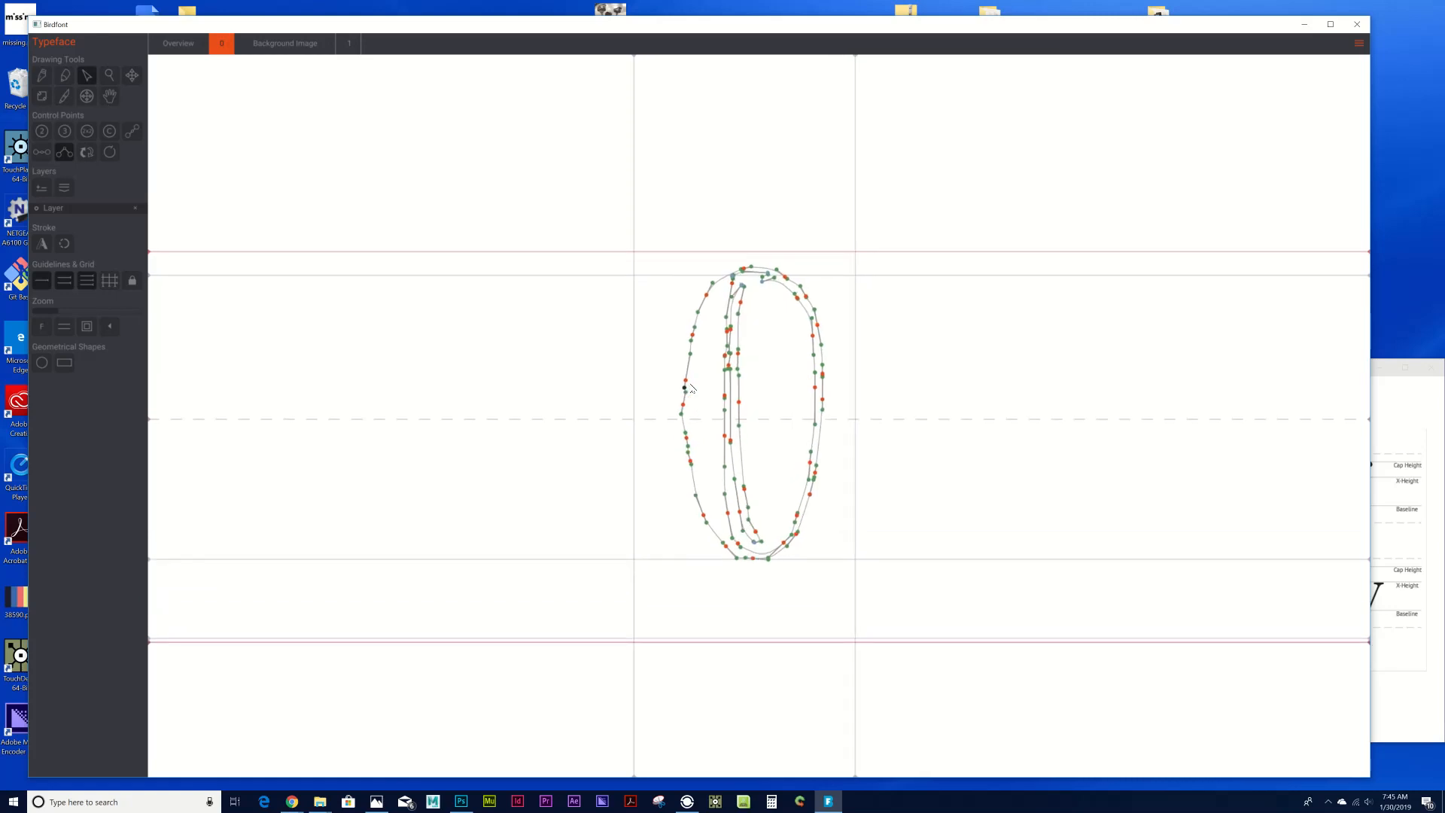
pyautogui.moveTo(591, 310); pyautogui.dragTo(697, 502)
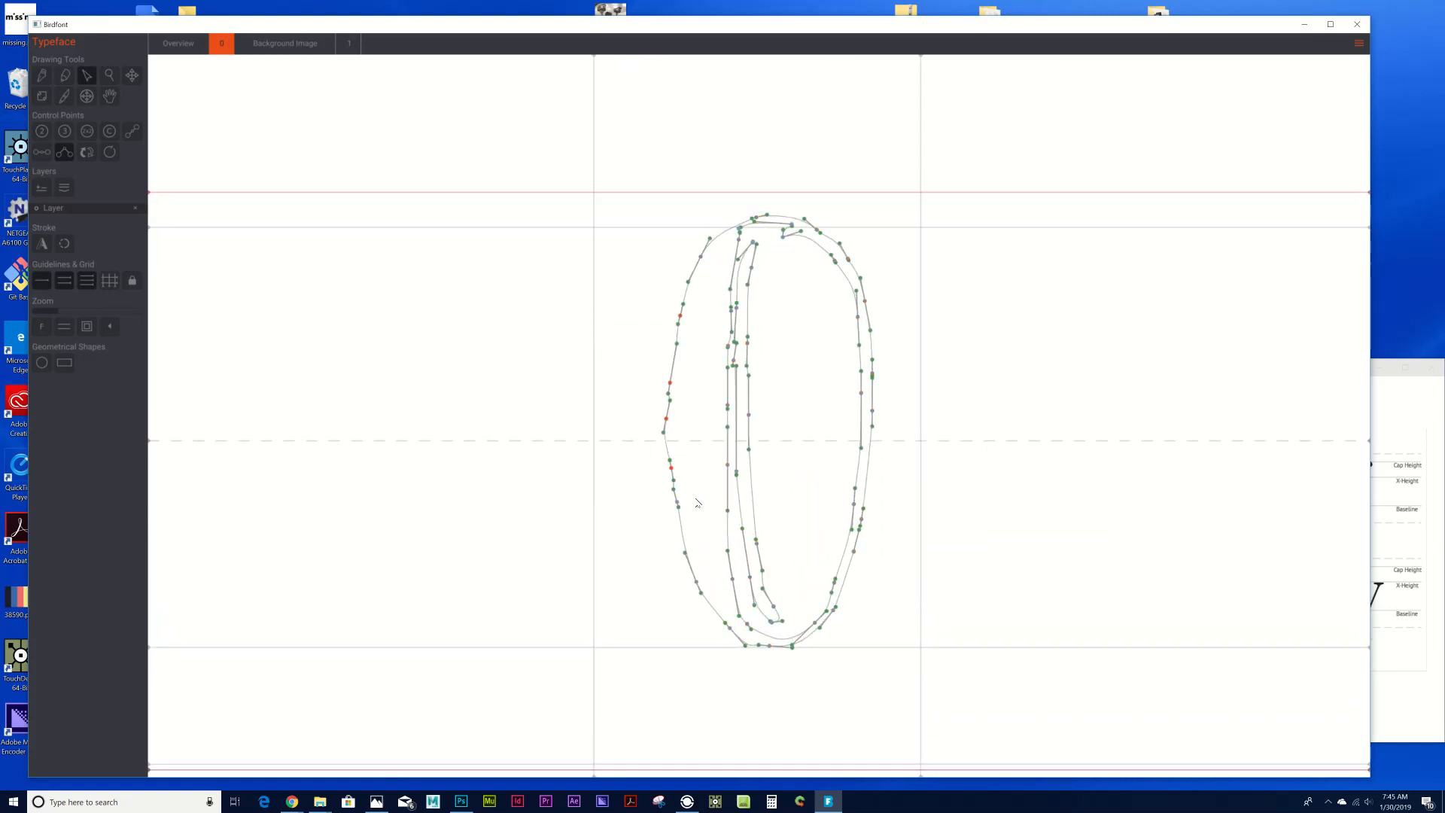
pyautogui.press('Delete')
pyautogui.moveTo(659, 553); pyautogui.dragTo(705, 618)
pyautogui.press('Delete')
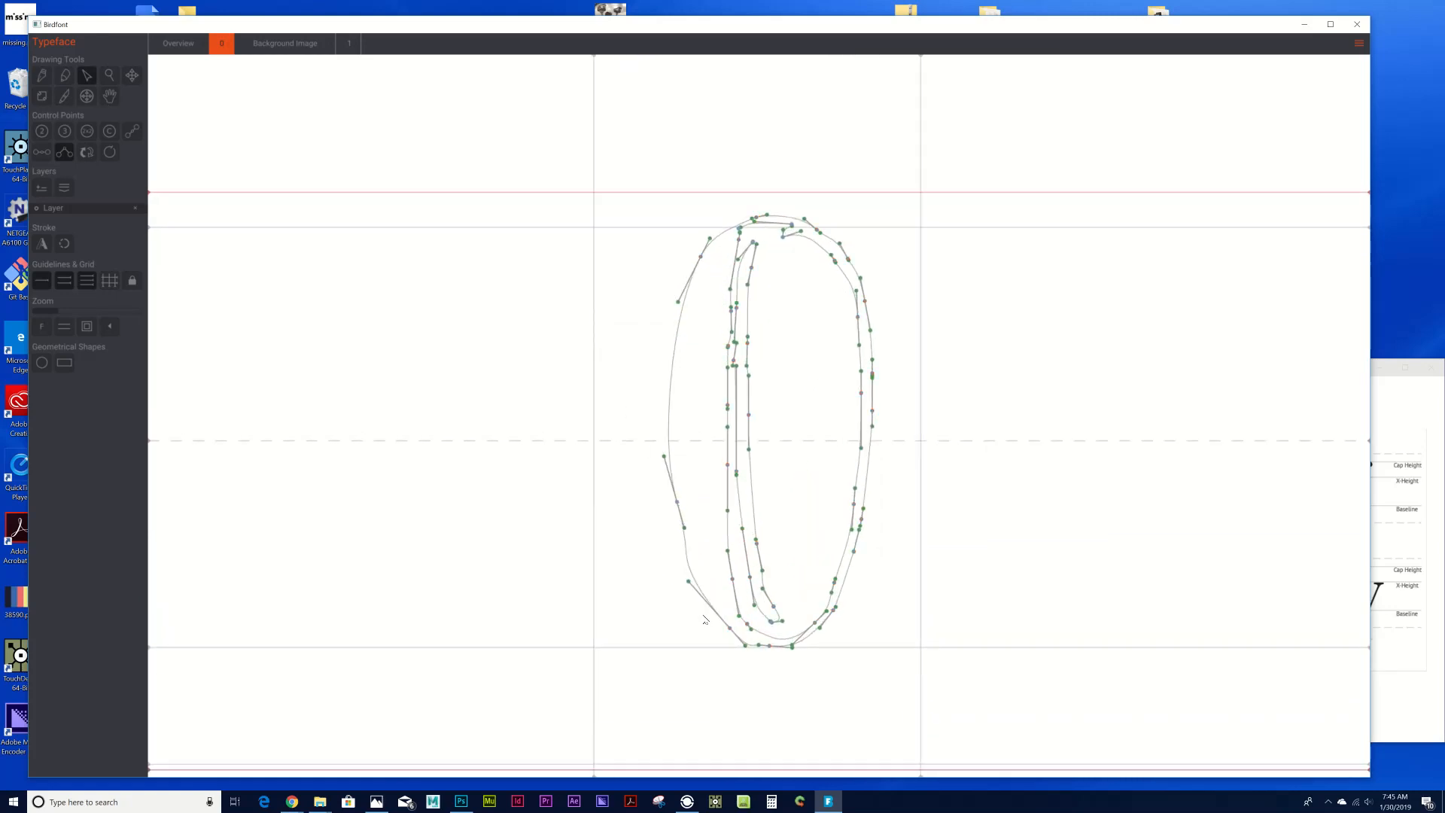
pyautogui.moveTo(678, 502); pyautogui.dragTo(674, 527)
pyautogui.rightClick(975, 417)
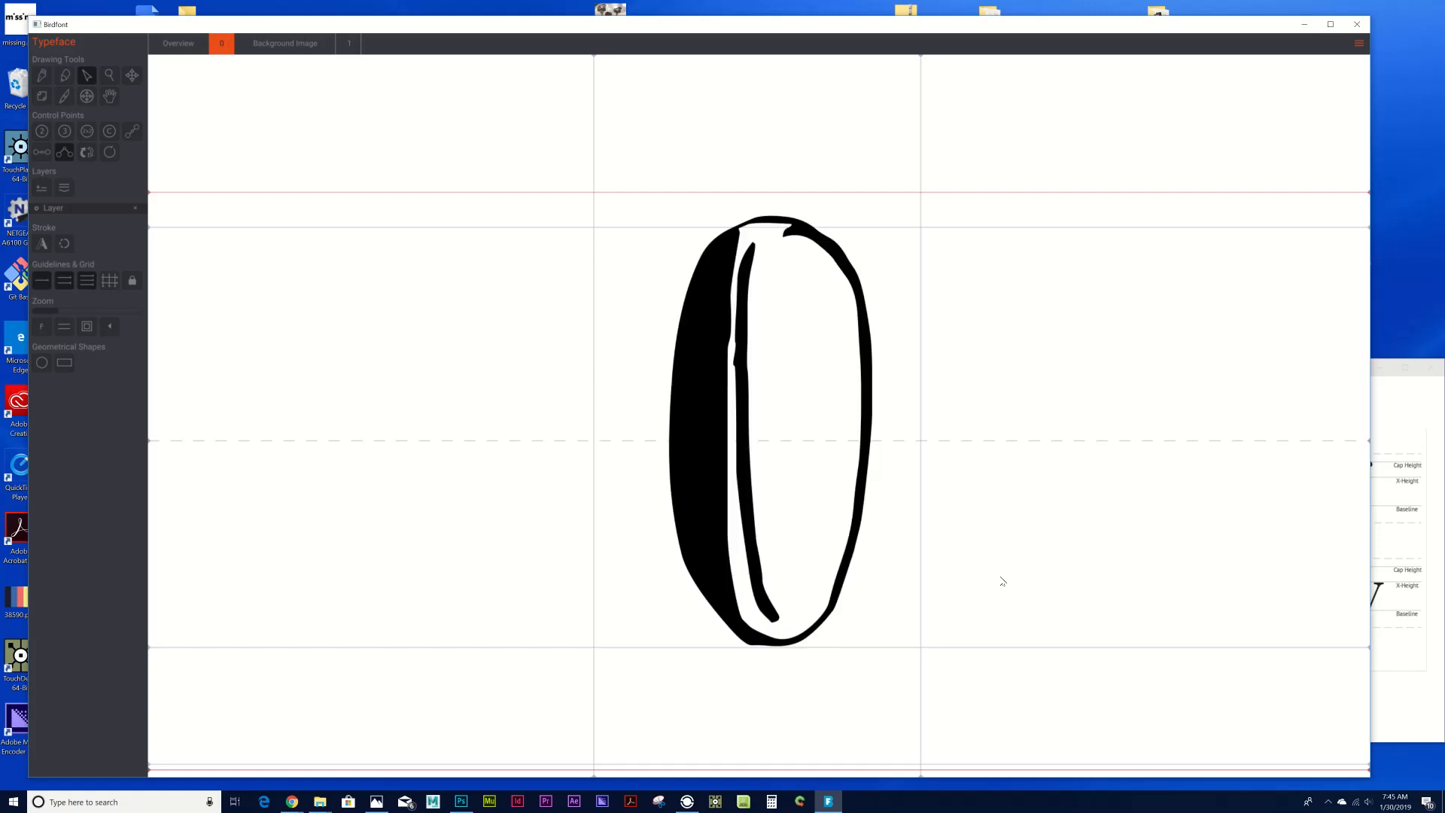
# Move the left and right side guidelines of the 0 inward, closer to the glyph.
pyautogui.scroll(-6, 990, 514)
pyautogui.scroll(3, 987, 519)
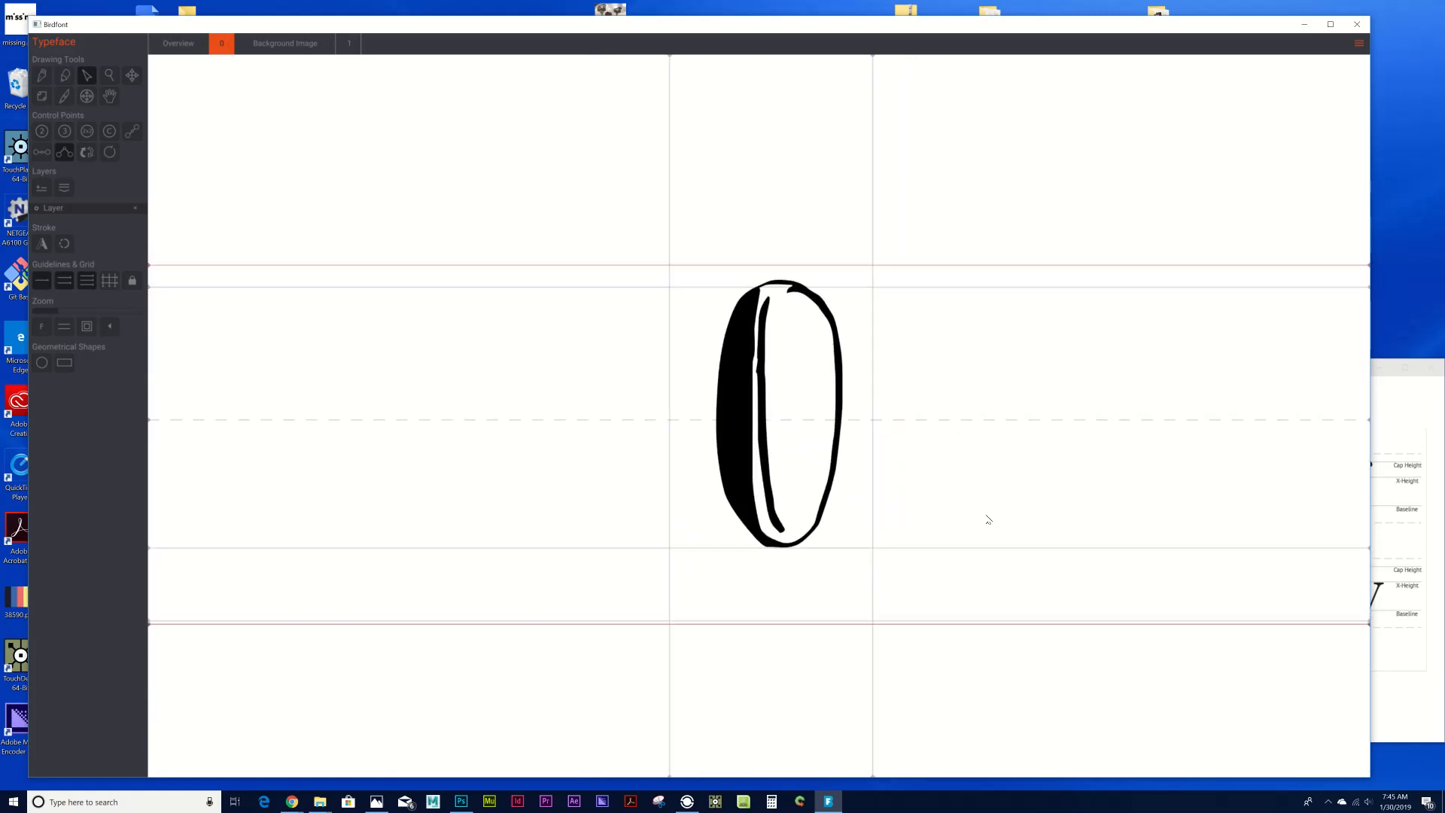
pyautogui.scroll(1, 988, 519)
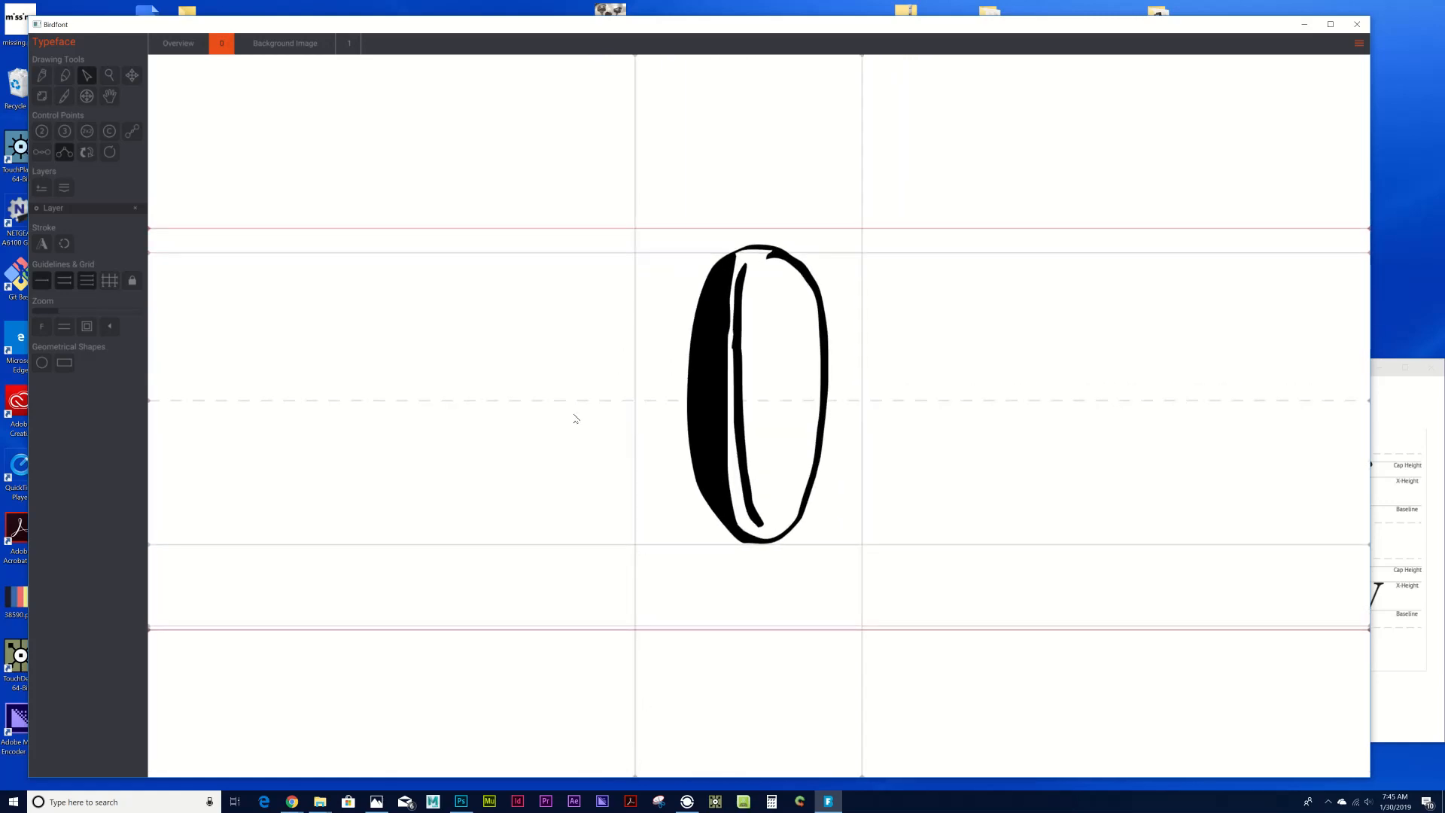
pyautogui.scroll(-6, 735, 710)
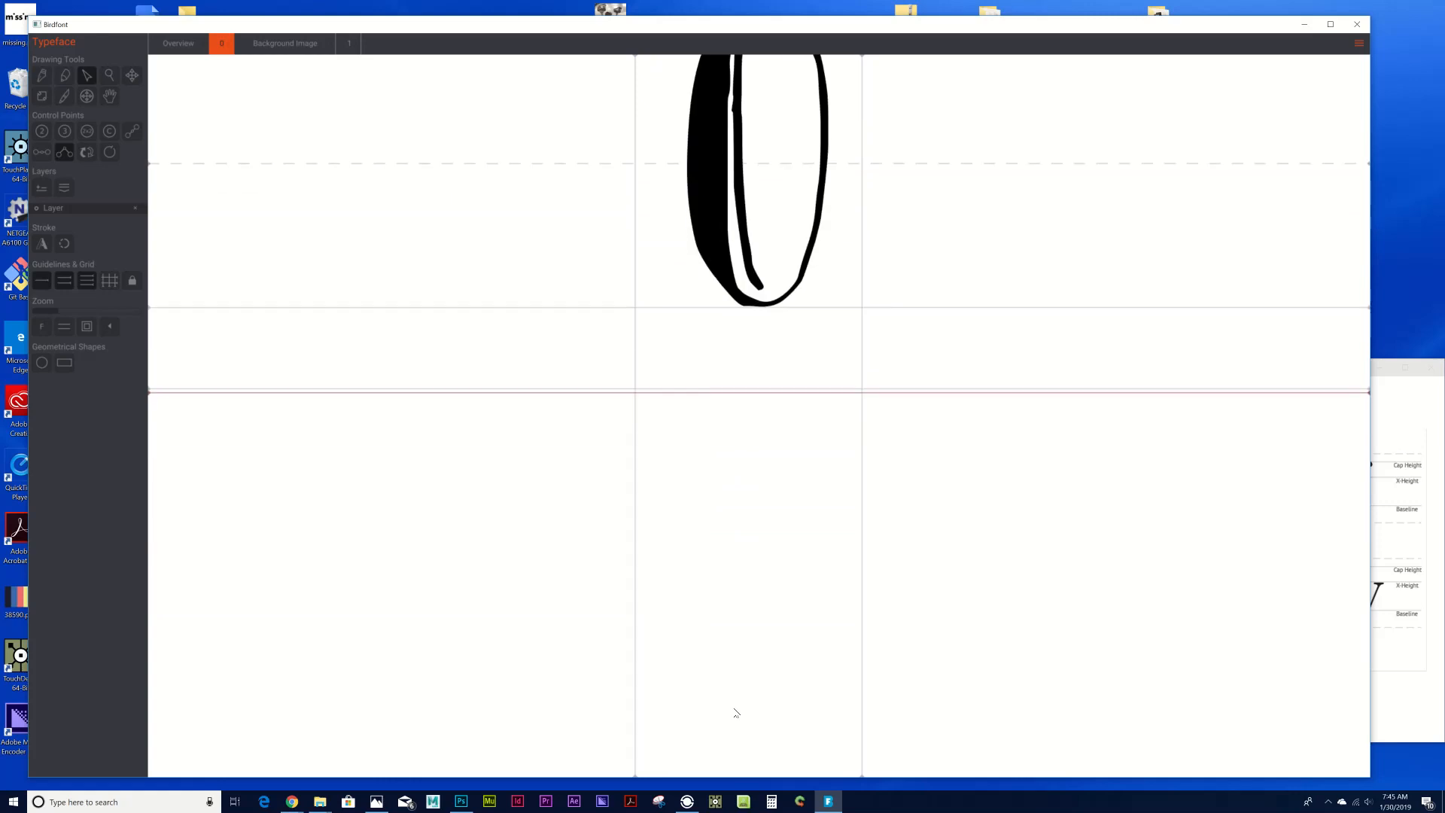
pyautogui.scroll(4, 736, 710)
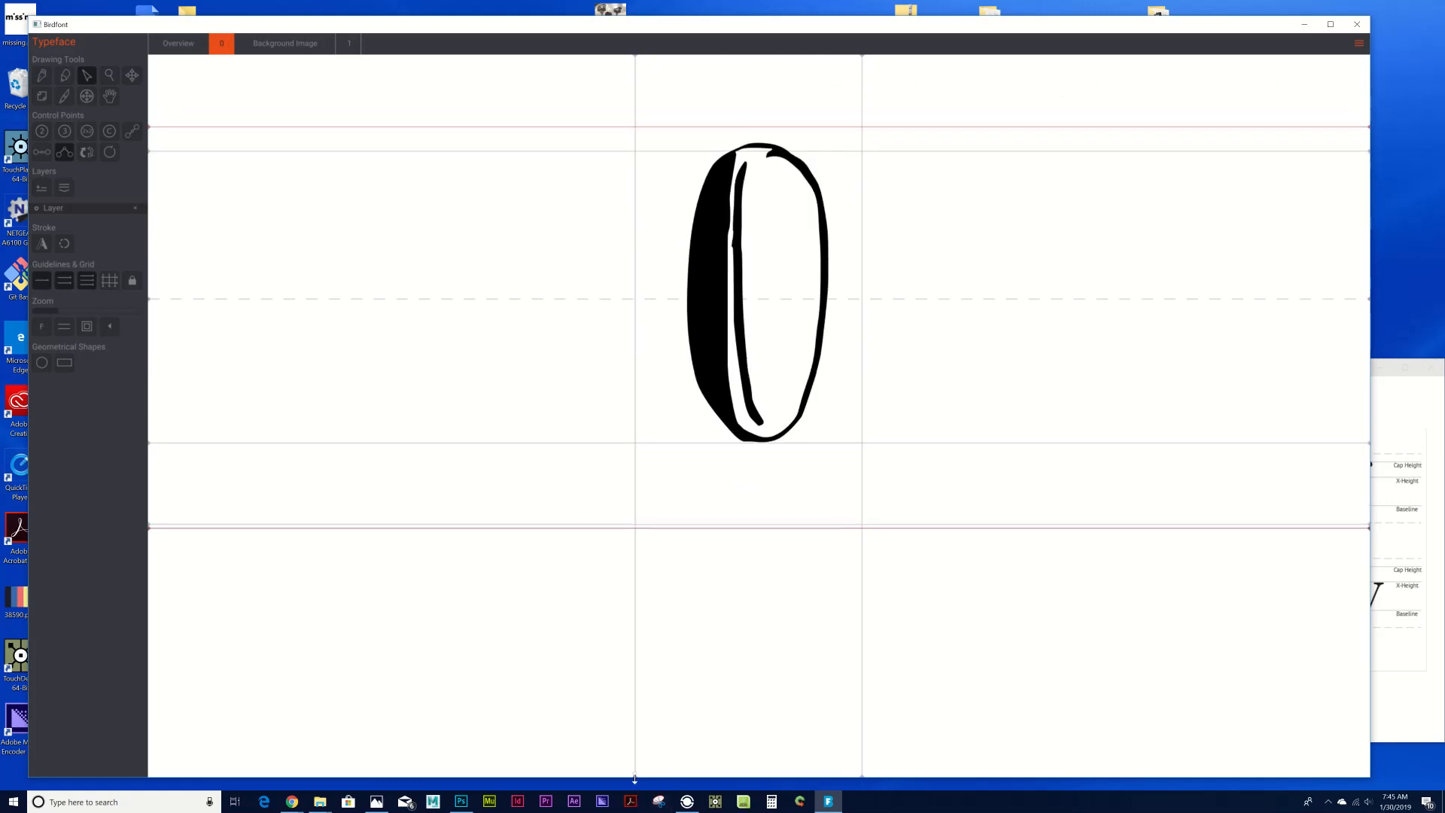
pyautogui.moveTo(636, 775); pyautogui.dragTo(659, 777)
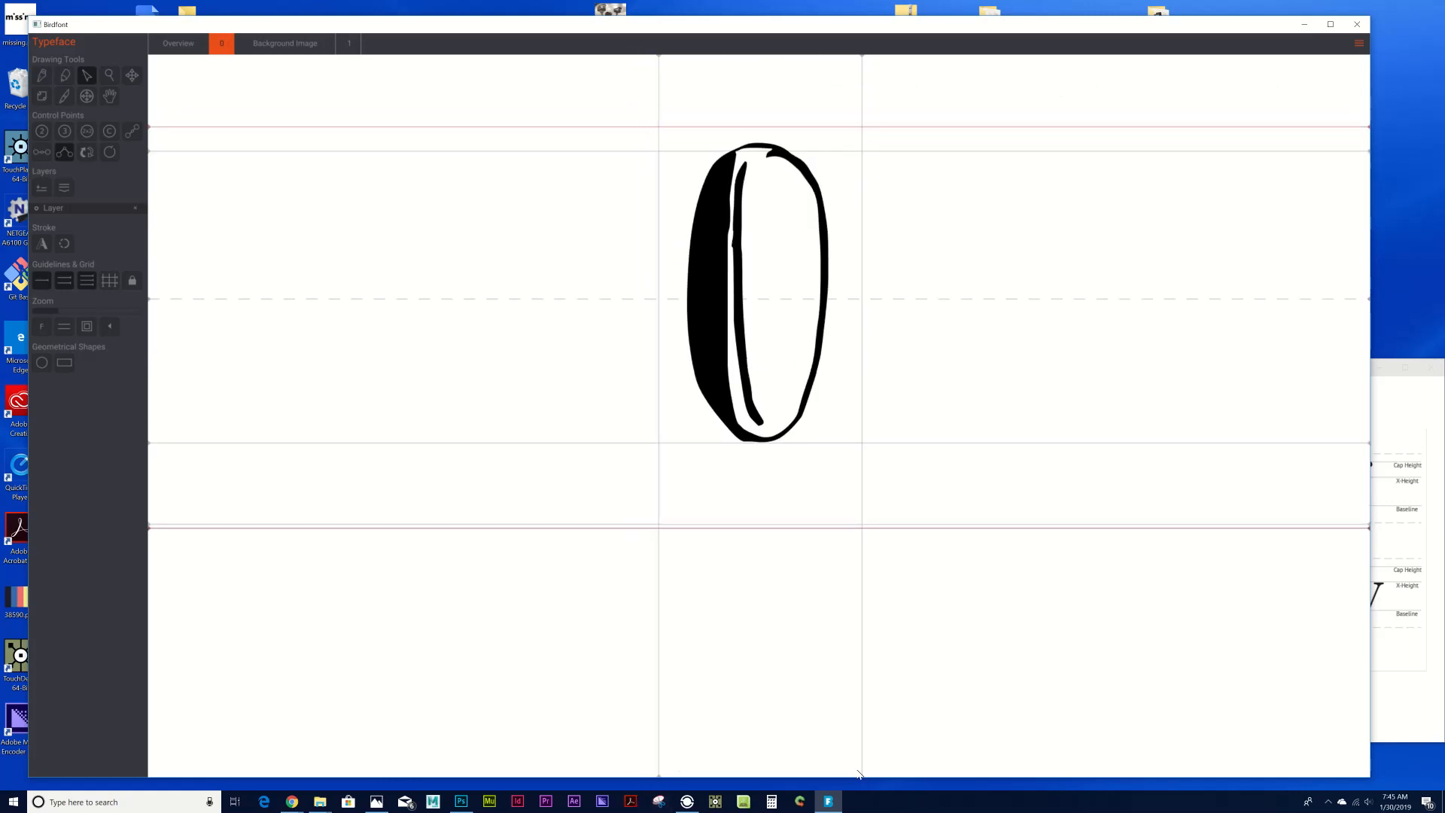
pyautogui.moveTo(858, 774); pyautogui.dragTo(847, 776)
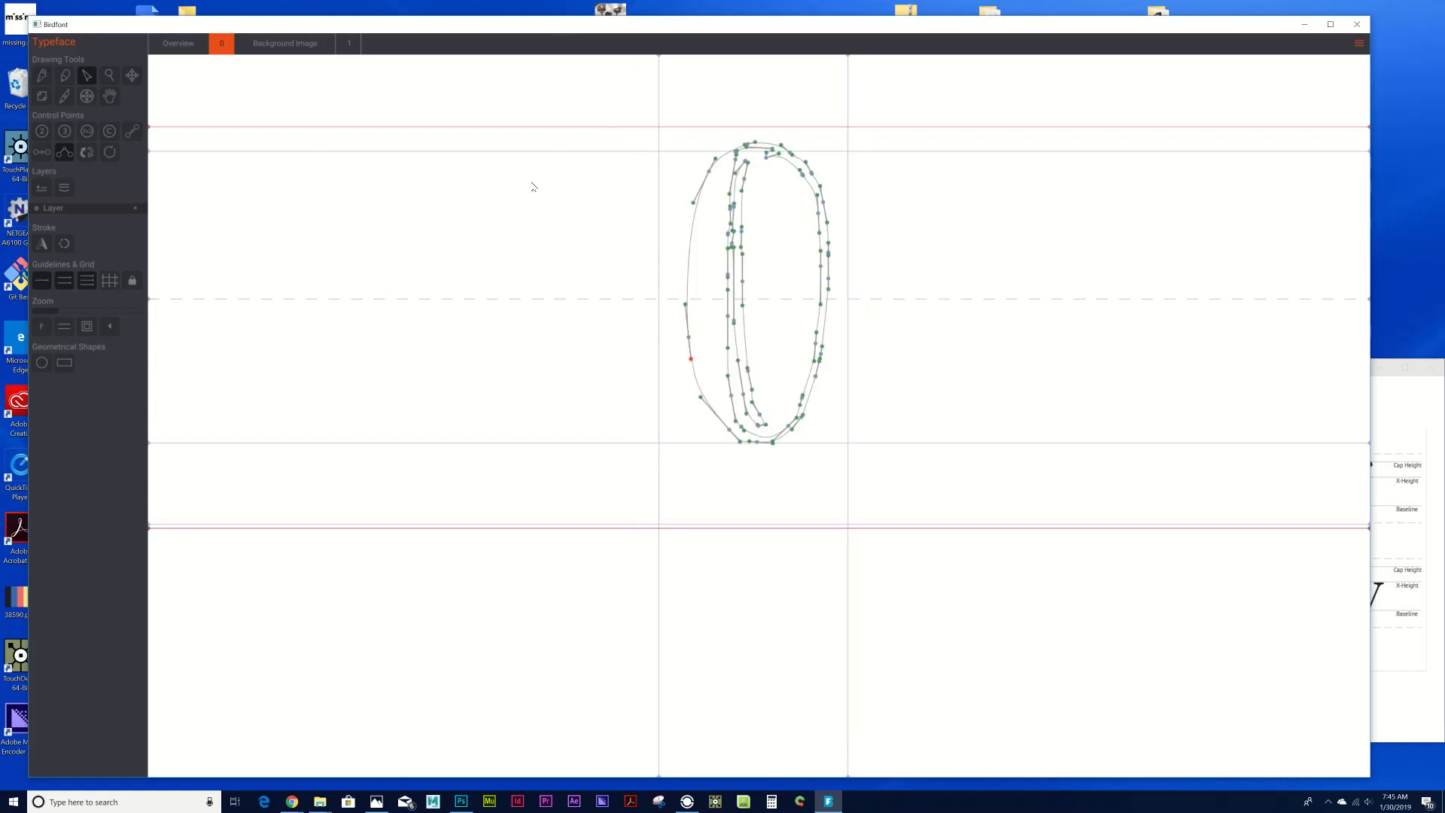
pyautogui.click(1359, 44)
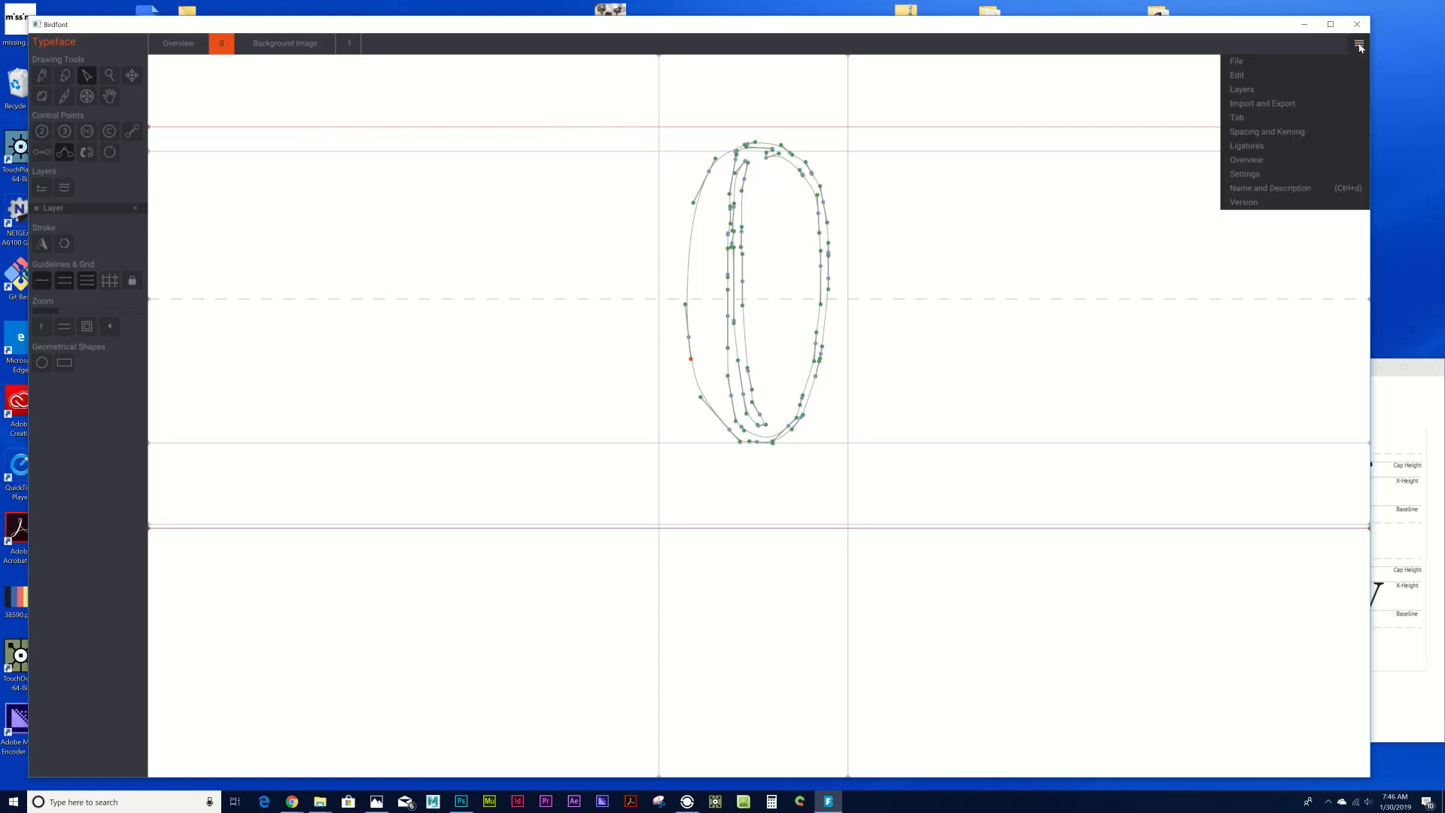
pyautogui.click(1287, 133)
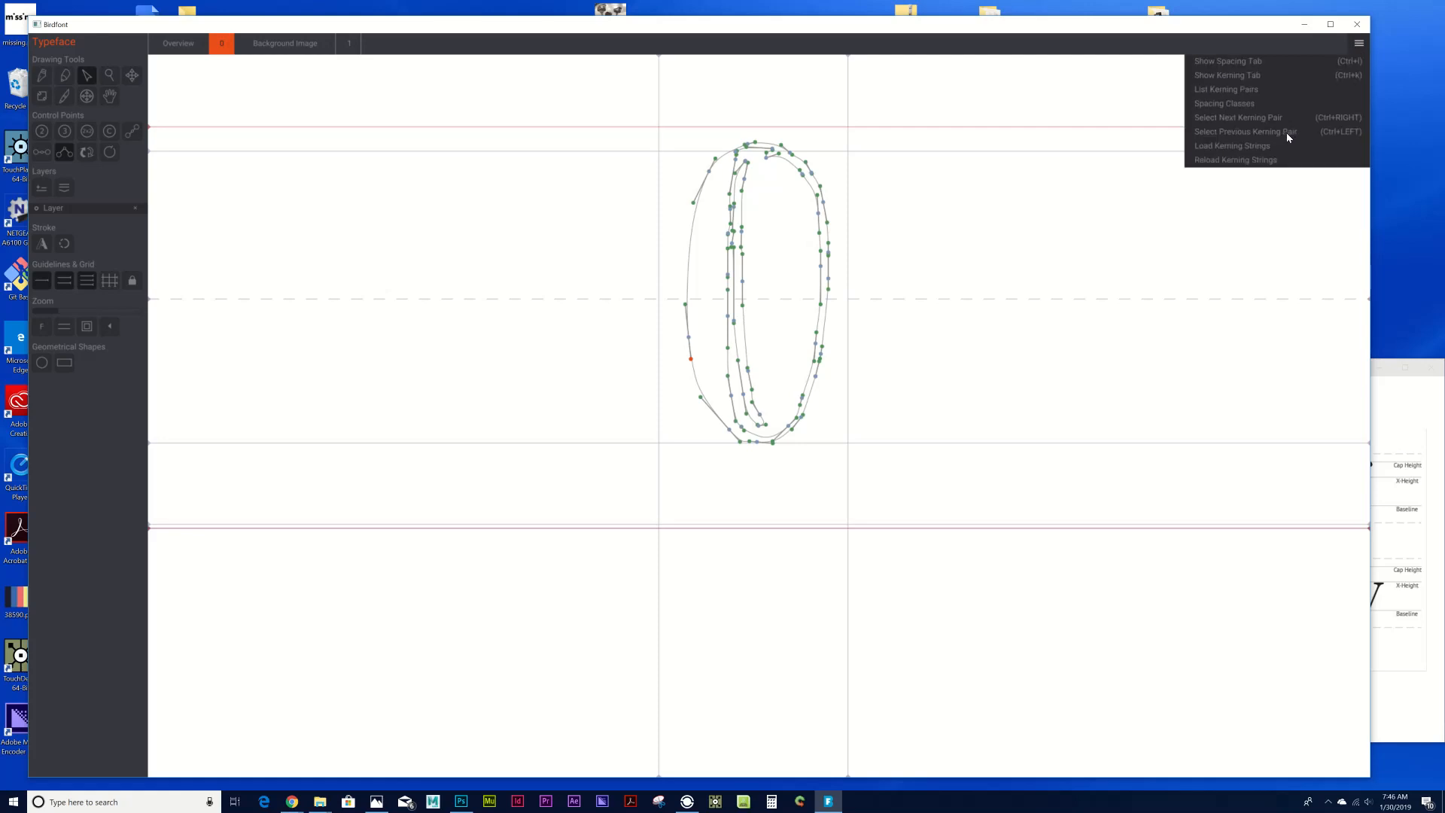
pyautogui.click(1235, 68)
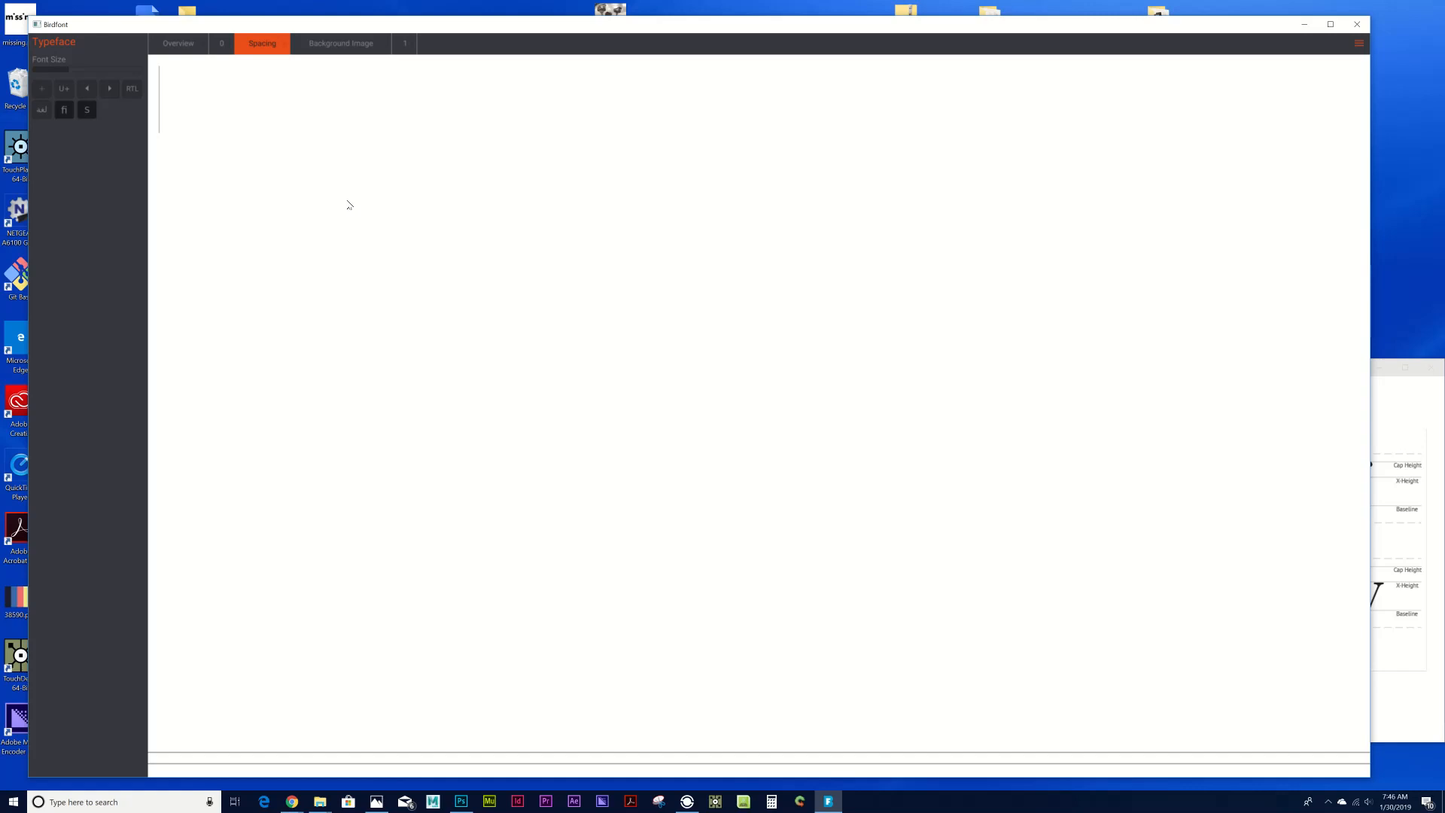
pyautogui.write('100')
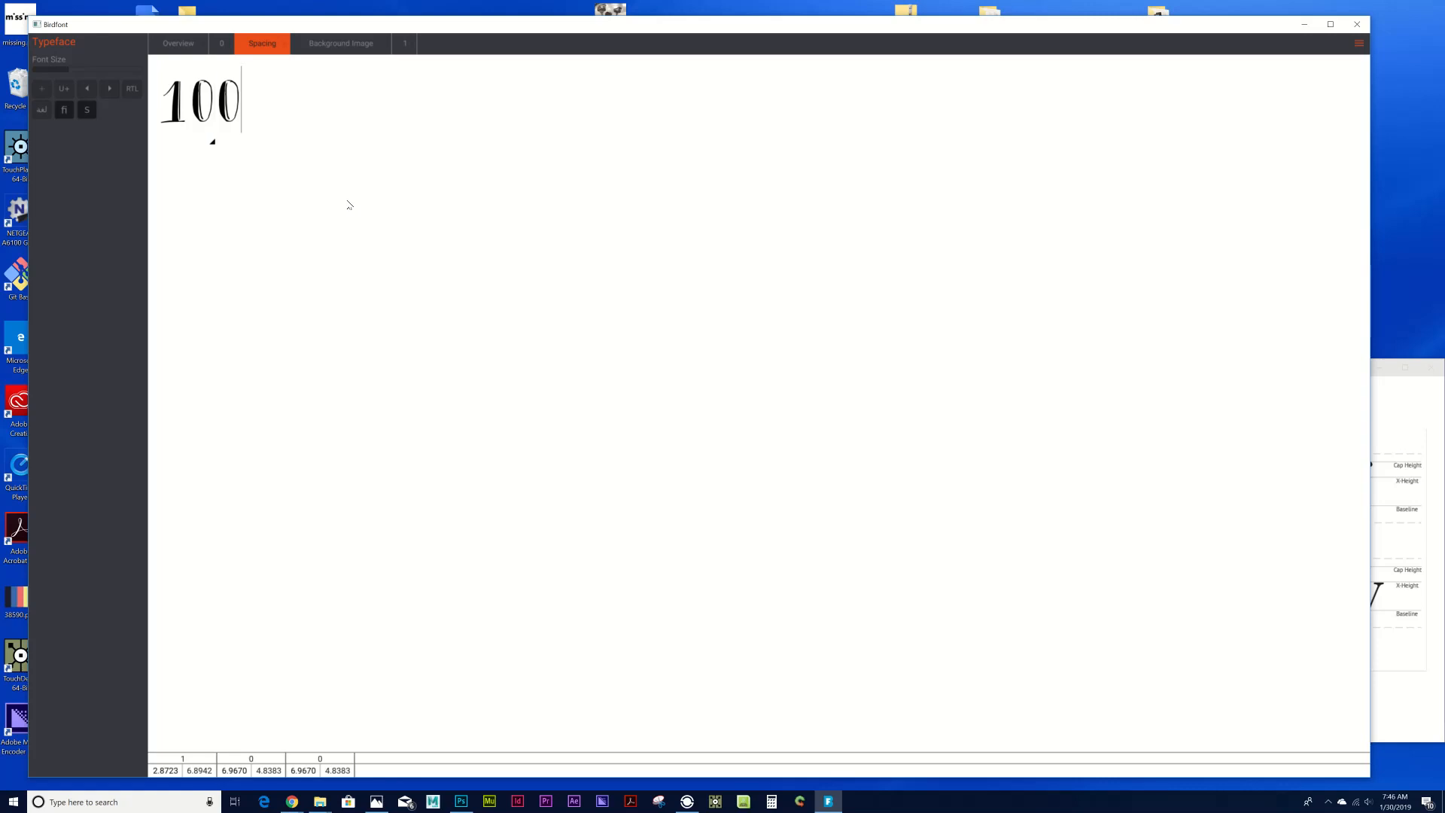
pyautogui.write('0111000101010')
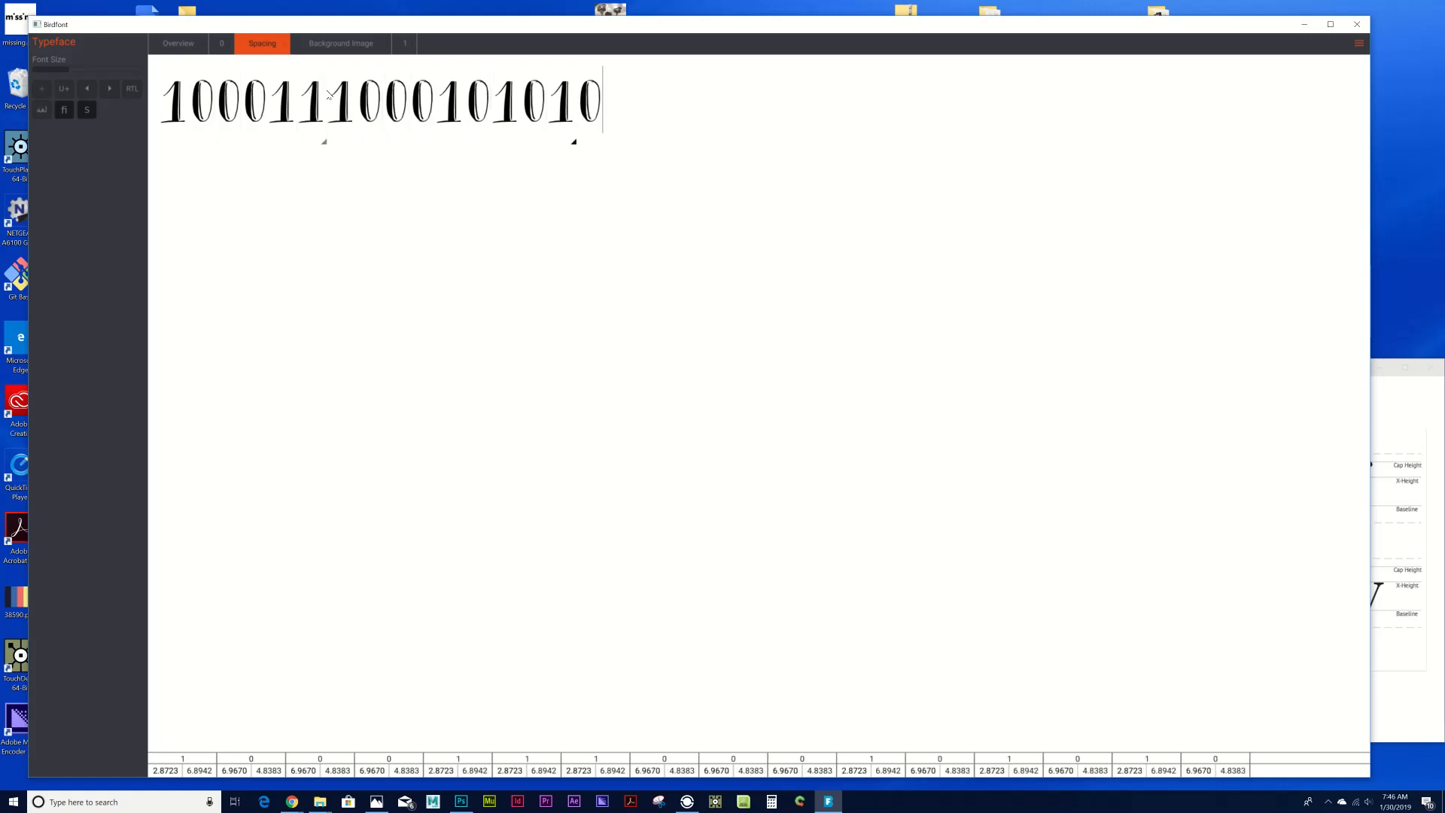
# Try widening the spacing of the 1 to 109.87 on its left side and -383.26 on its right side.
pyautogui.moveTo(330, 118); pyautogui.dragTo(480, 117)
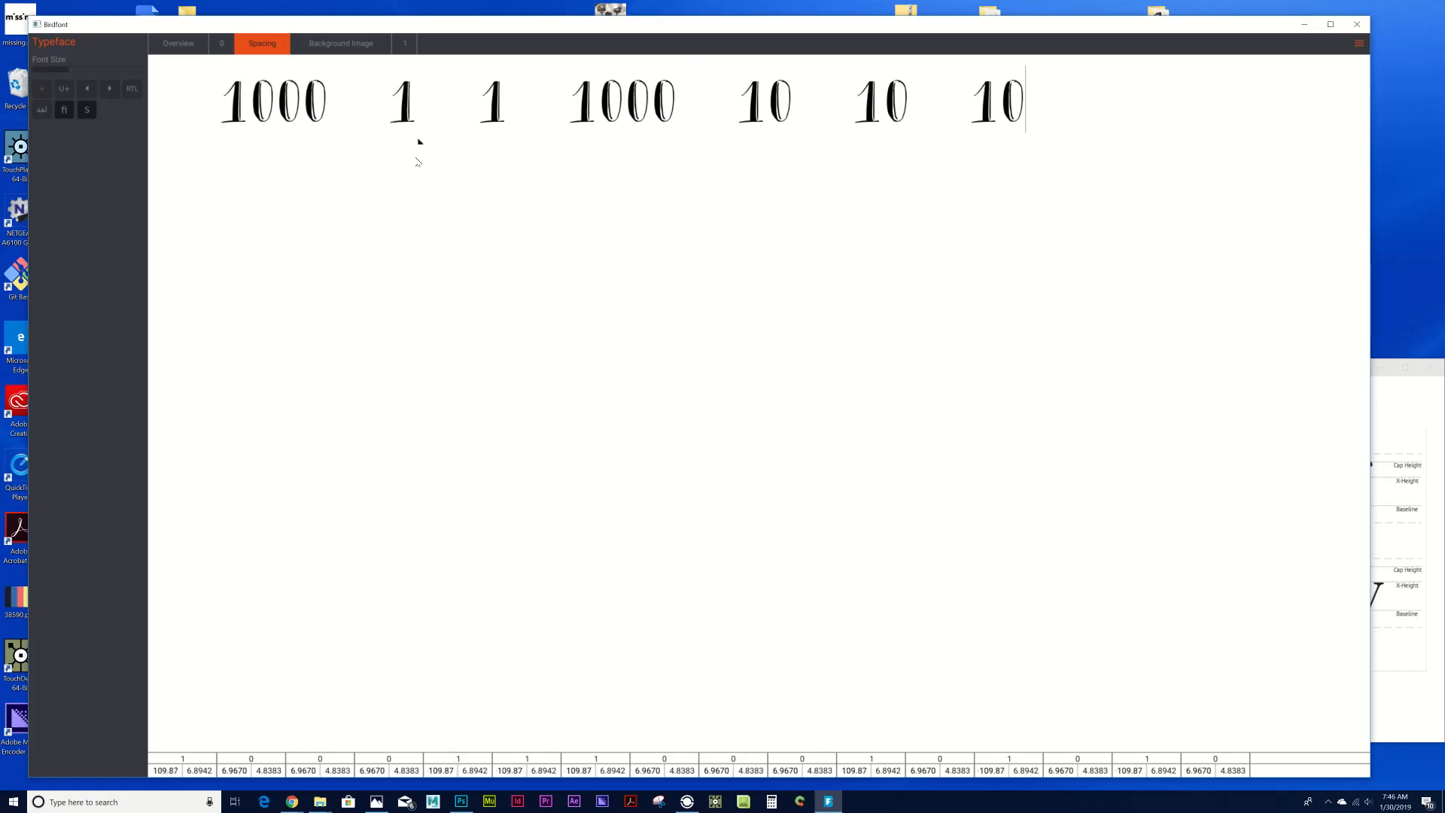
pyautogui.moveTo(417, 143)
pyautogui.mouseDown()
pyautogui.moveTo(278, 142)
pyautogui.moveTo(315, 181)
pyautogui.moveTo(276, 142)
pyautogui.moveTo(342, 190)
pyautogui.moveTo(297, 161)
pyautogui.moveTo(456, 73)
pyautogui.moveTo(603, 170)
pyautogui.moveTo(645, 277)
pyautogui.moveTo(266, 85)
pyautogui.mouseUp()
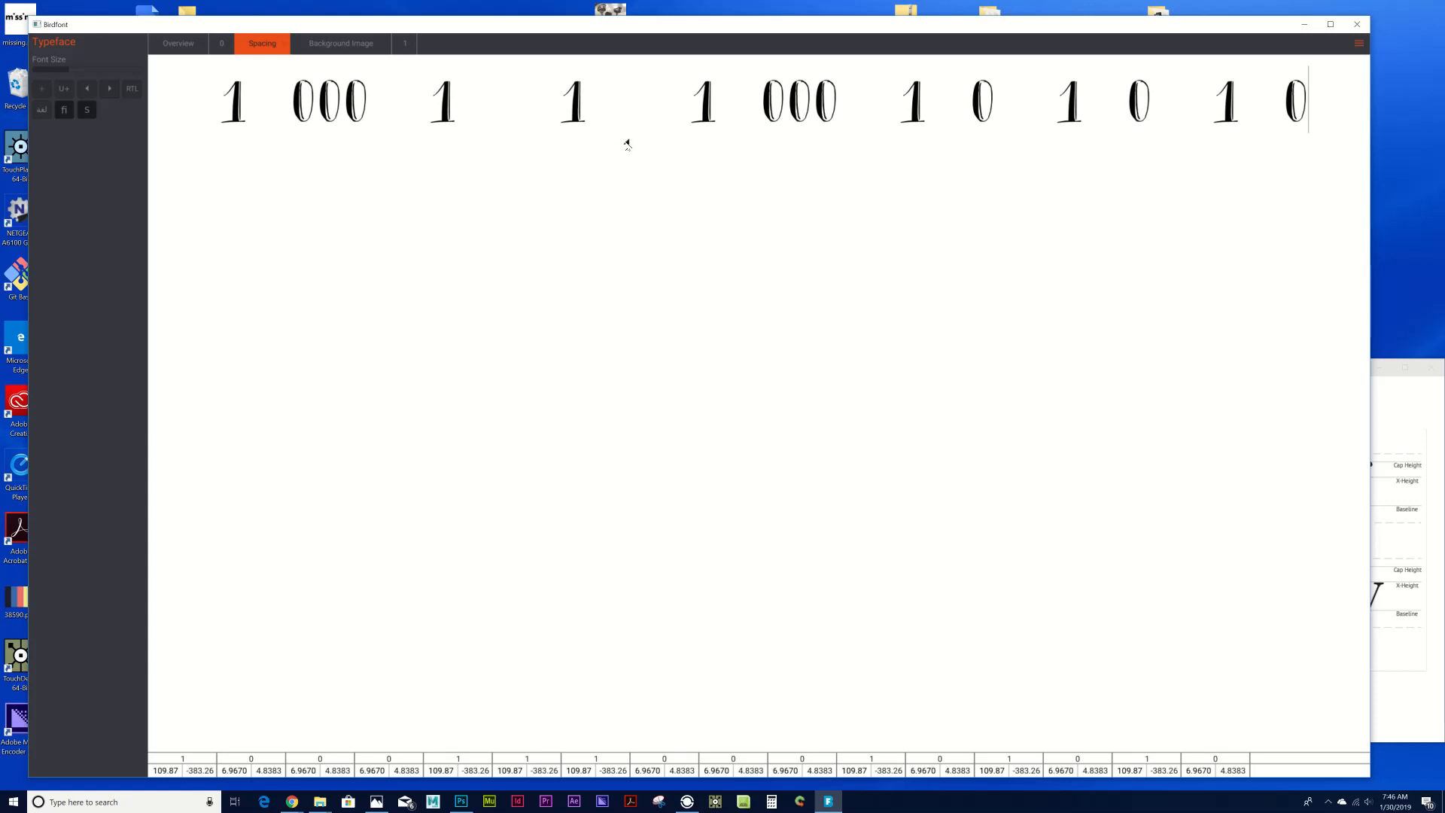
# Replace the sample text with 11111 and set the right-side spacing of the 1 to -206.60.
pyautogui.press('BackSpace')
pyautogui.press('BackSpace')
pyautogui.press('BackSpace')
pyautogui.press('BackSpace')
pyautogui.press('BackSpace')
pyautogui.press('BackSpace')
pyautogui.press('BackSpace')
pyautogui.press('BackSpace')
pyautogui.press('BackSpace')
pyautogui.press('BackSpace')
pyautogui.press('BackSpace')
pyautogui.press('BackSpace')
pyautogui.press('BackSpace')
pyautogui.press('BackSpace')
pyautogui.press('BackSpace')
pyautogui.press('BackSpace')
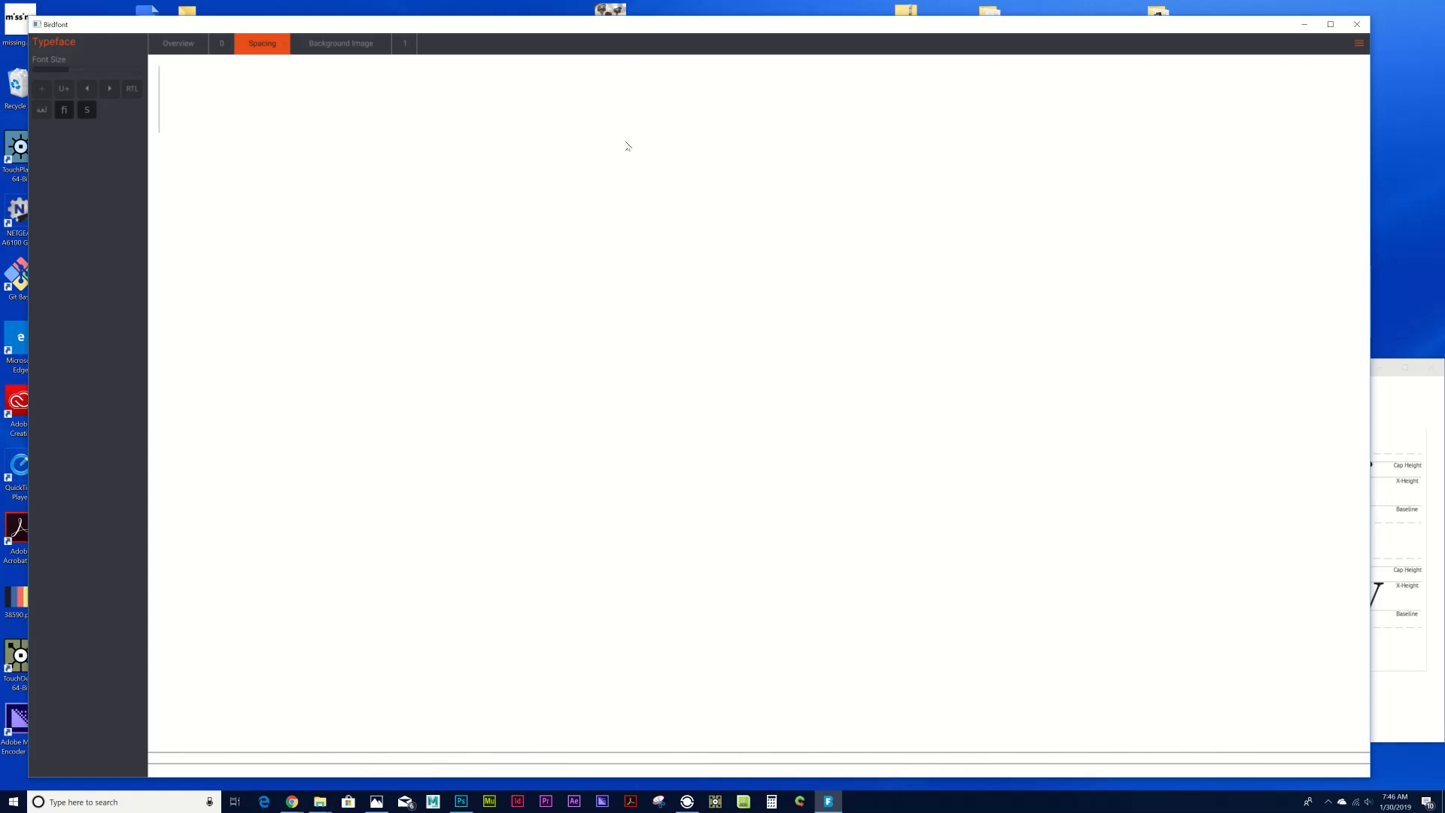
pyautogui.write('1111')
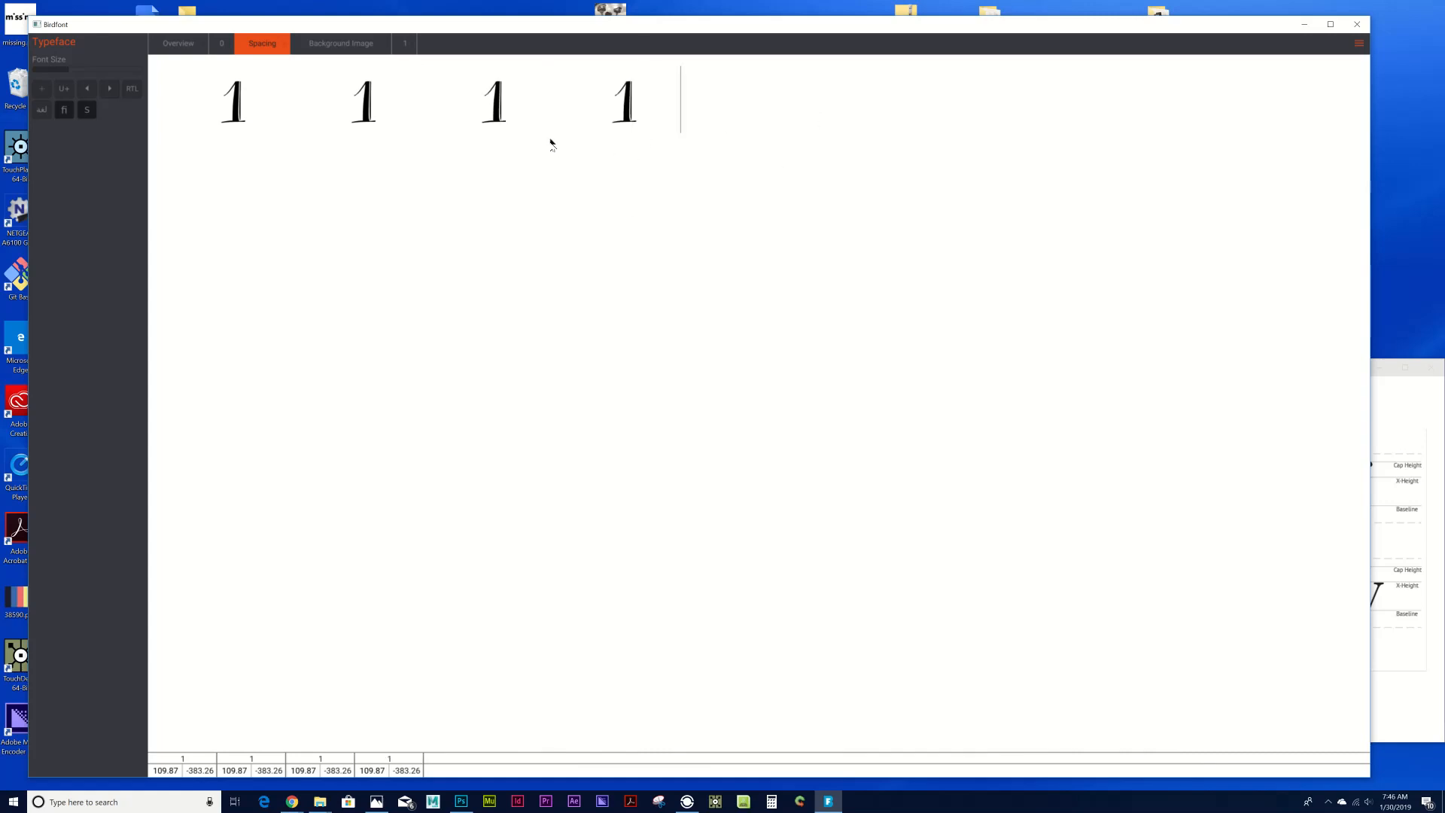
pyautogui.write('1')
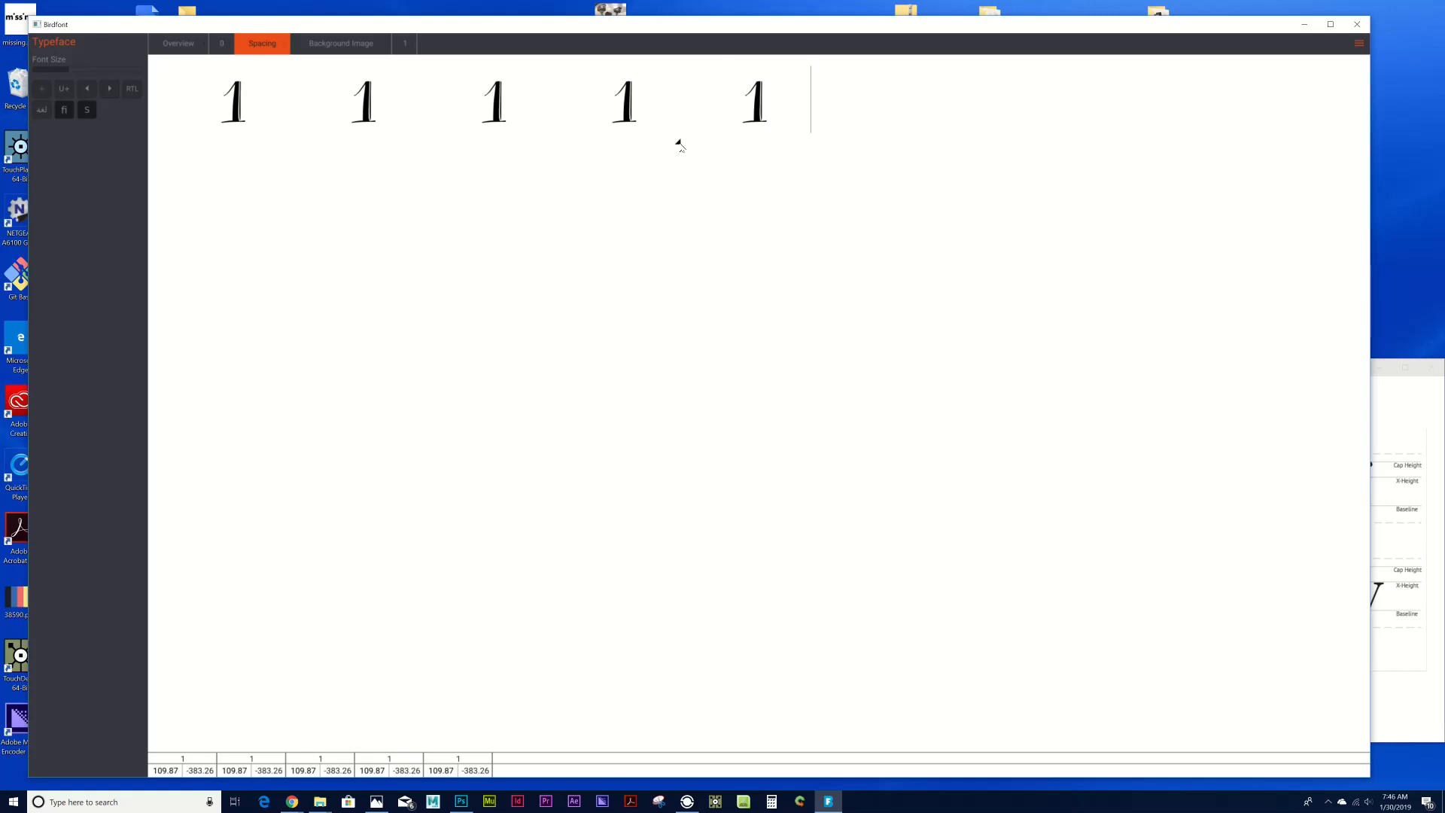
pyautogui.moveTo(679, 141); pyautogui.dragTo(776, 168)
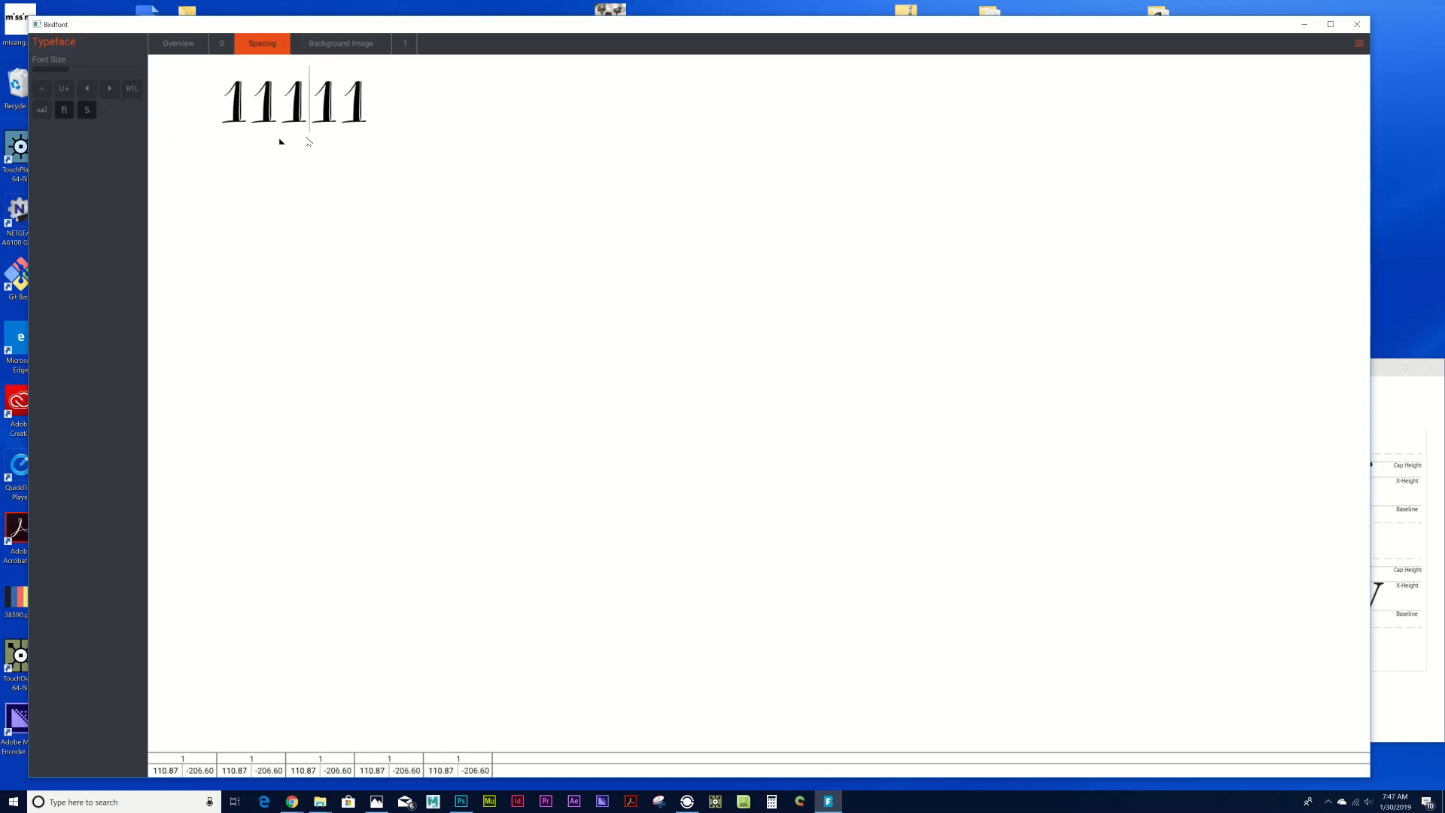
# Clear the sample text, enter a new row of 1s, and readjust the spacing of the 1 to 7.3372 left and 32.097 right.
pyautogui.click(307, 42)
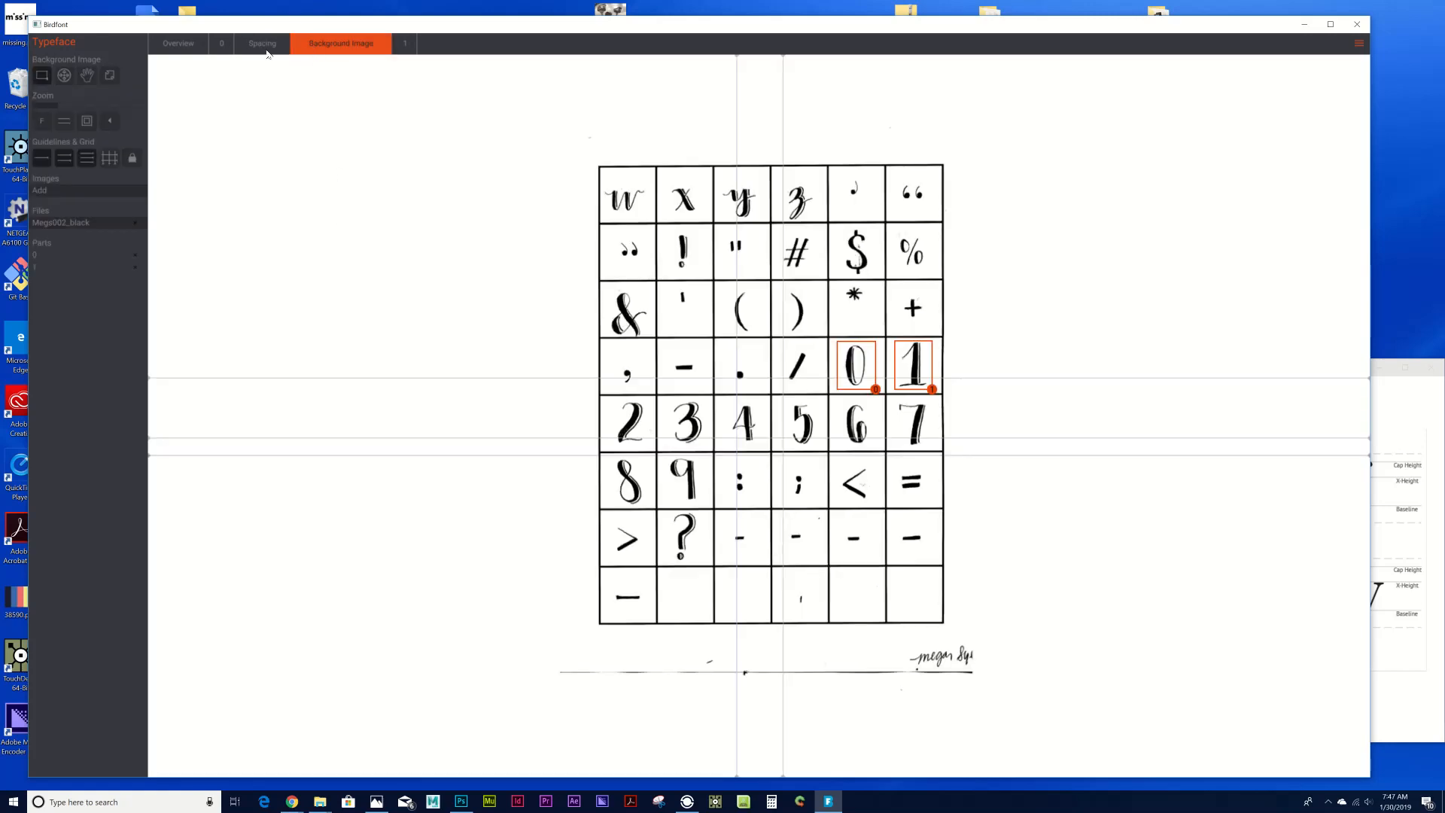
pyautogui.click(262, 45)
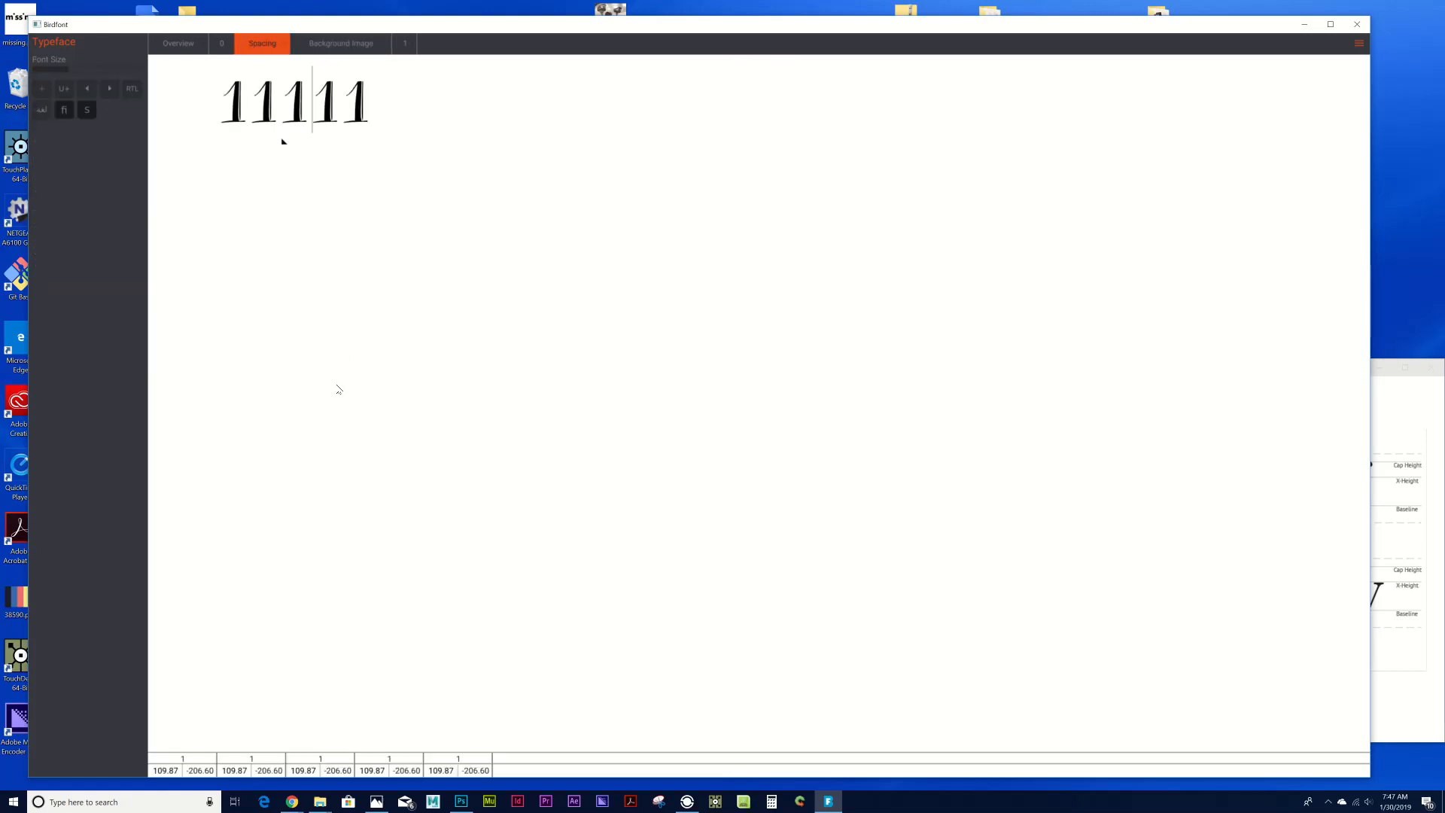
pyautogui.write('0')
pyautogui.press('BackSpace')
pyautogui.press('BackSpace')
pyautogui.press('BackSpace')
pyautogui.press('BackSpace')
pyautogui.press('BackSpace')
pyautogui.press('BackSpace')
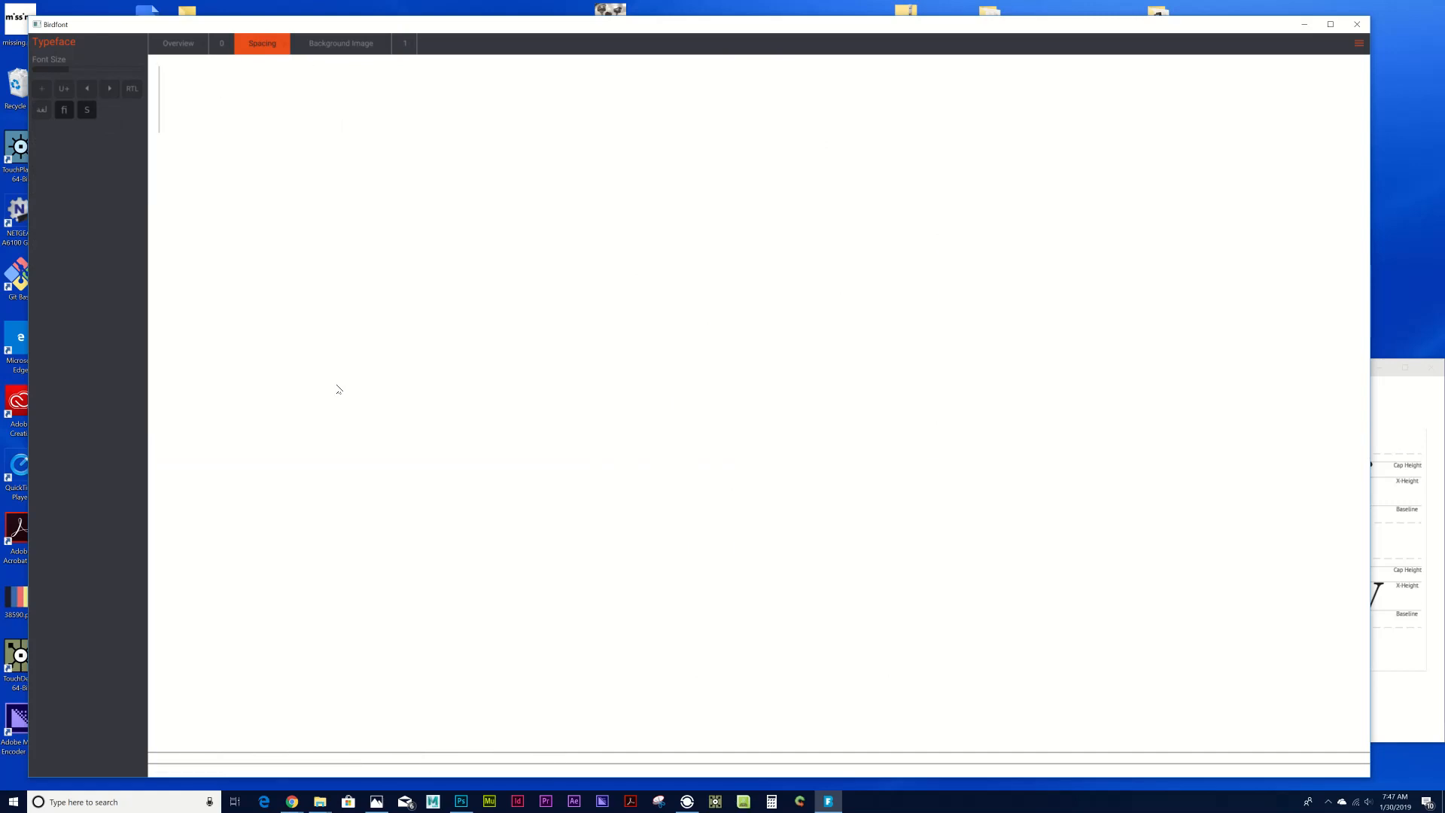
pyautogui.write('1111')
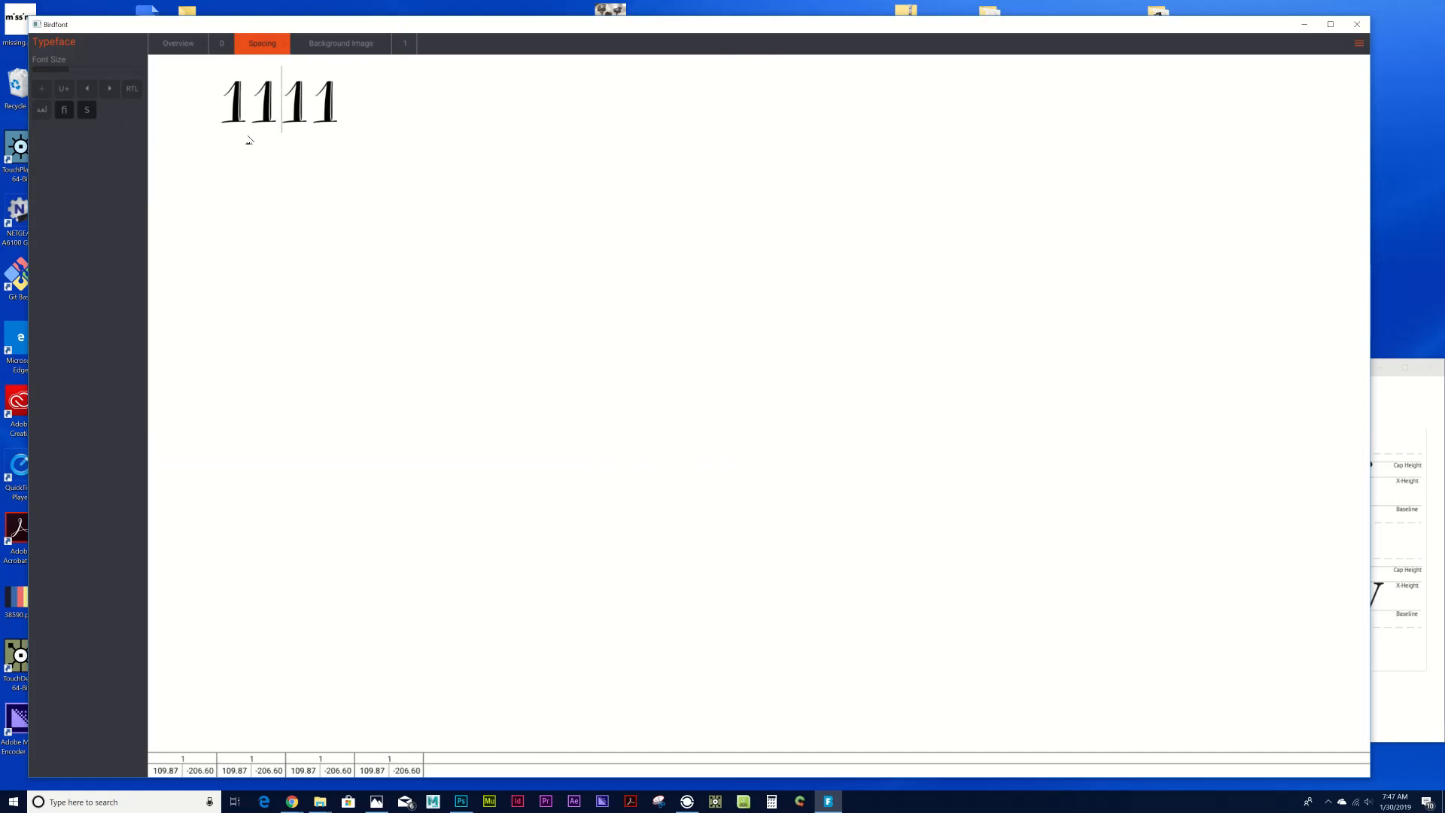
pyautogui.write('1')
pyautogui.moveTo(243, 135); pyautogui.dragTo(425, 144)
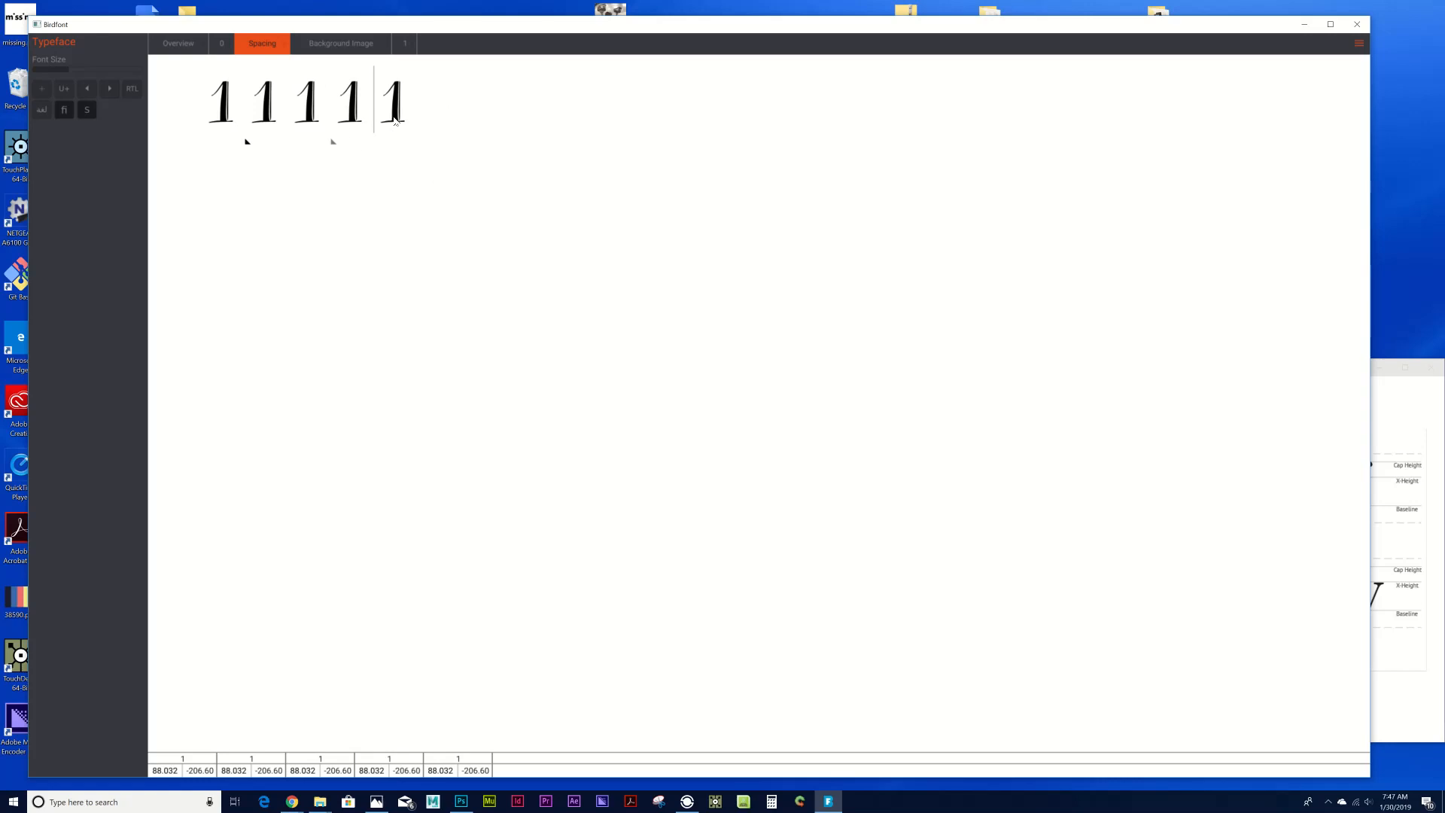
pyautogui.moveTo(334, 143)
pyautogui.mouseDown()
pyautogui.moveTo(393, 146)
pyautogui.moveTo(326, 145)
pyautogui.moveTo(343, 121)
pyautogui.mouseUp()
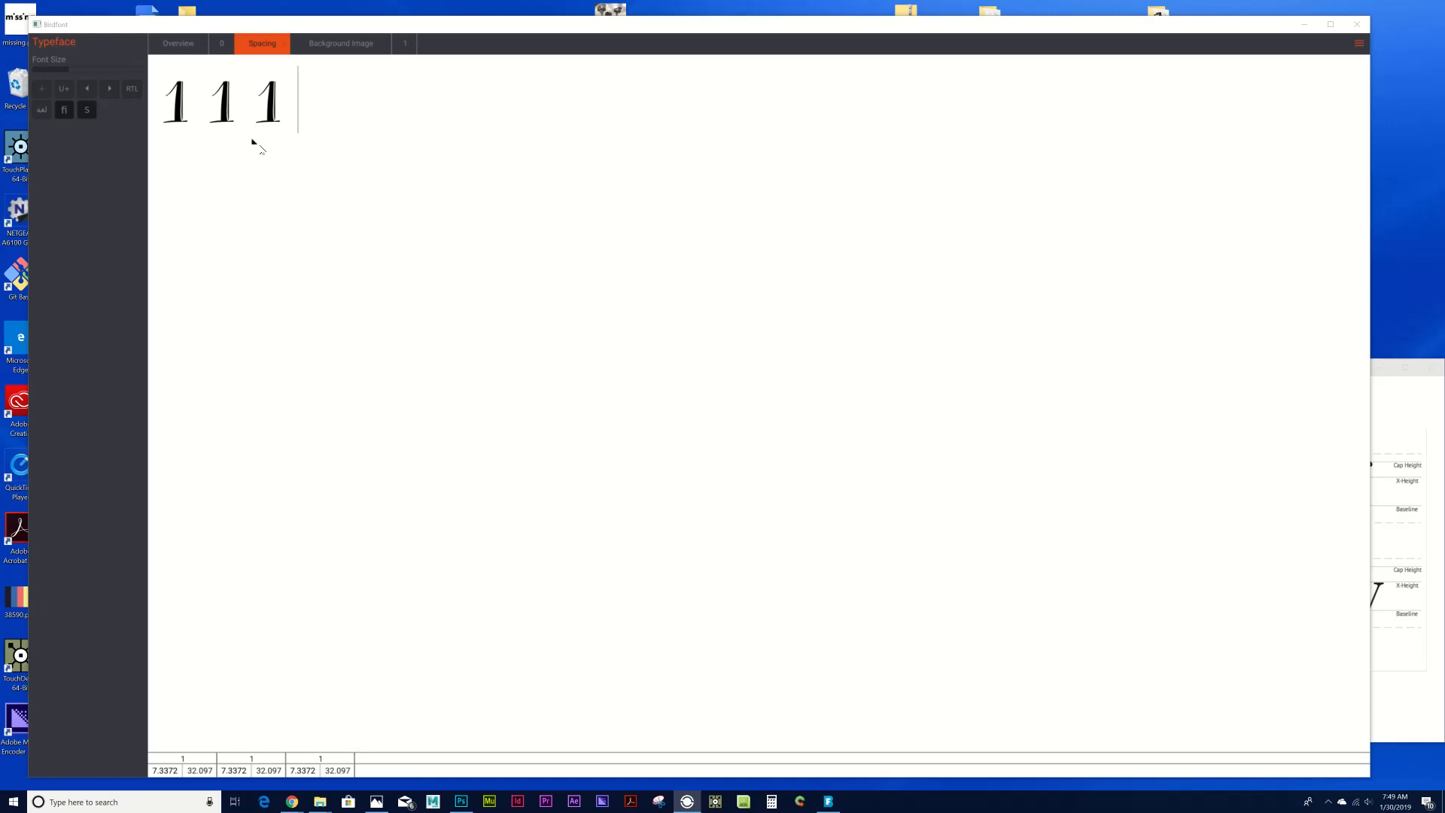
# Fine-tune the spacing of the 1 to 5.3372 on its left side and -133.15 on its right side.
pyautogui.moveTo(249, 146); pyautogui.dragTo(164, 158)
pyautogui.press('Left')
pyautogui.press('Left')
pyautogui.press('Left')
pyautogui.press('Left')
pyautogui.press('Left')
pyautogui.press('Left')
pyautogui.press('Left')
pyautogui.press('Left')
pyautogui.press('Left')
pyautogui.press('Left')
pyautogui.press('Left')
pyautogui.press('Left')
pyautogui.press('Left')
pyautogui.press('Left')
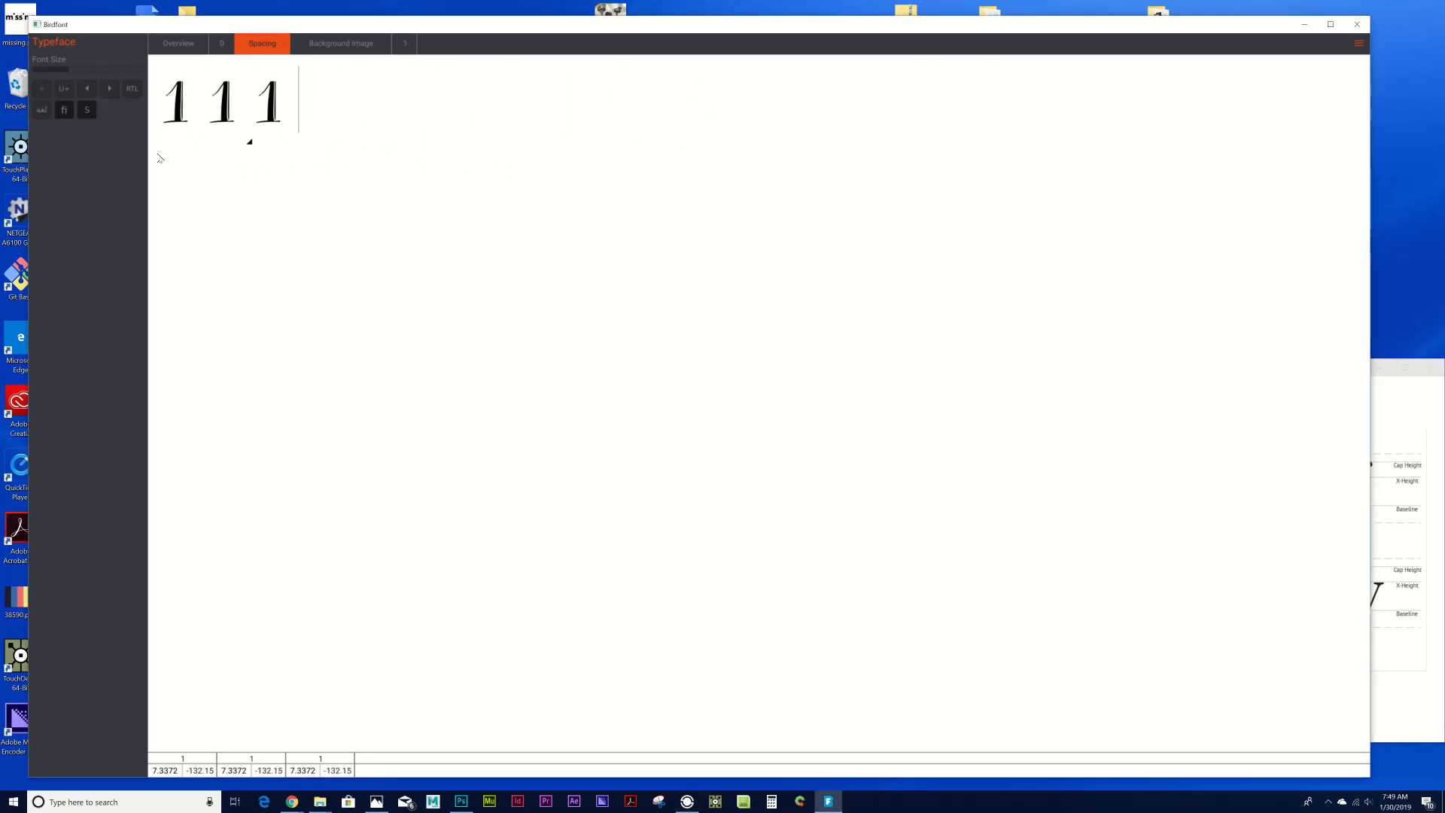
pyautogui.press('Left')
pyautogui.press('Left')
pyautogui.press('Left')
pyautogui.press('Left')
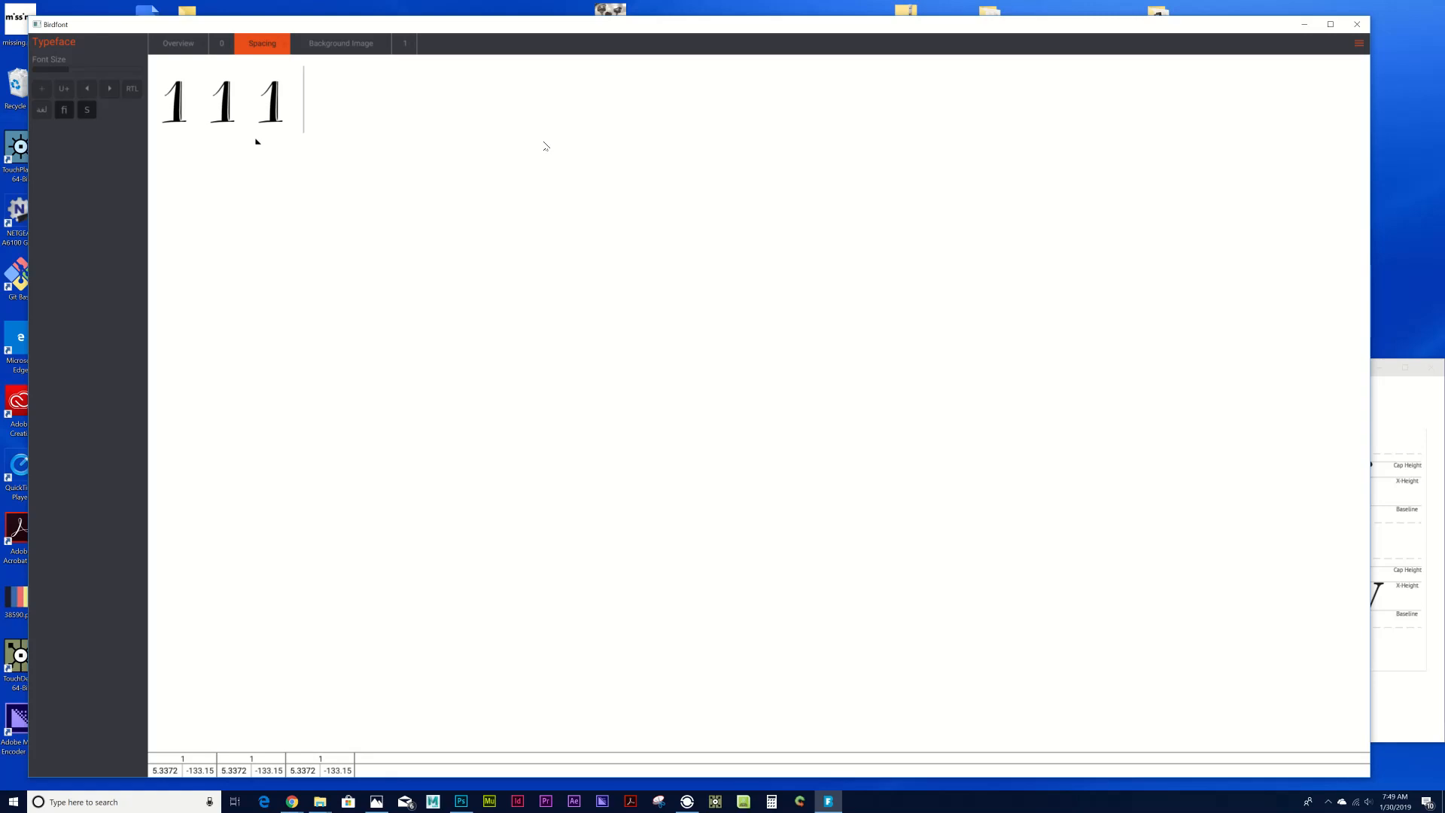
# Try widening the left-side spacing of the 1 to 173.33.
pyautogui.press('Right')
pyautogui.press('Right')
pyautogui.press('Right')
pyautogui.press('Right')
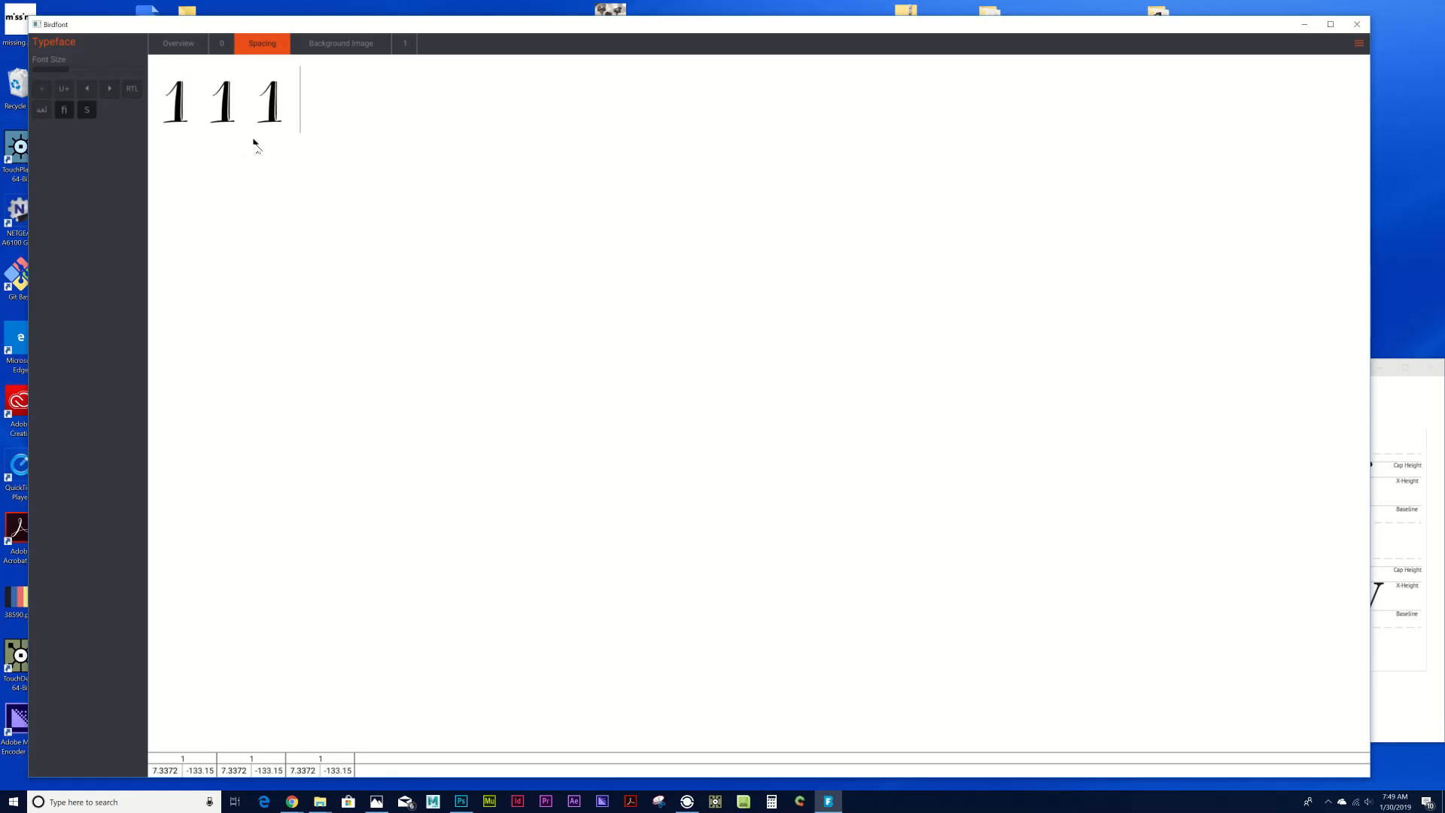
pyautogui.moveTo(254, 143); pyautogui.dragTo(290, 150)
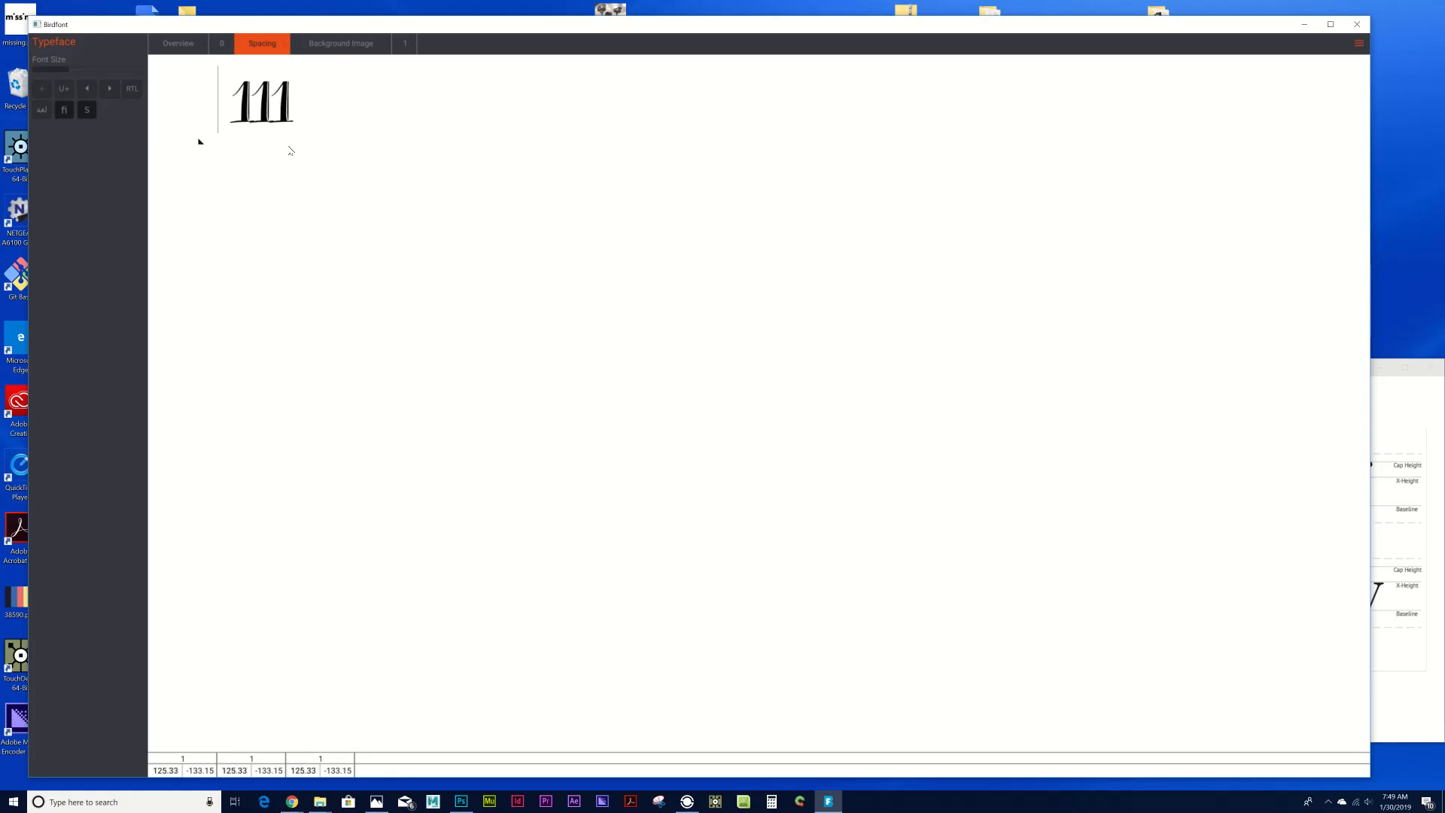
pyautogui.moveTo(170, 146); pyautogui.dragTo(203, 144)
# Replace the sample text with a single 1 and set its spacing to 180.33 on the left and 30.847 on the right.
pyautogui.press('BackSpace')
pyautogui.press('BackSpace')
pyautogui.press('BackSpace')
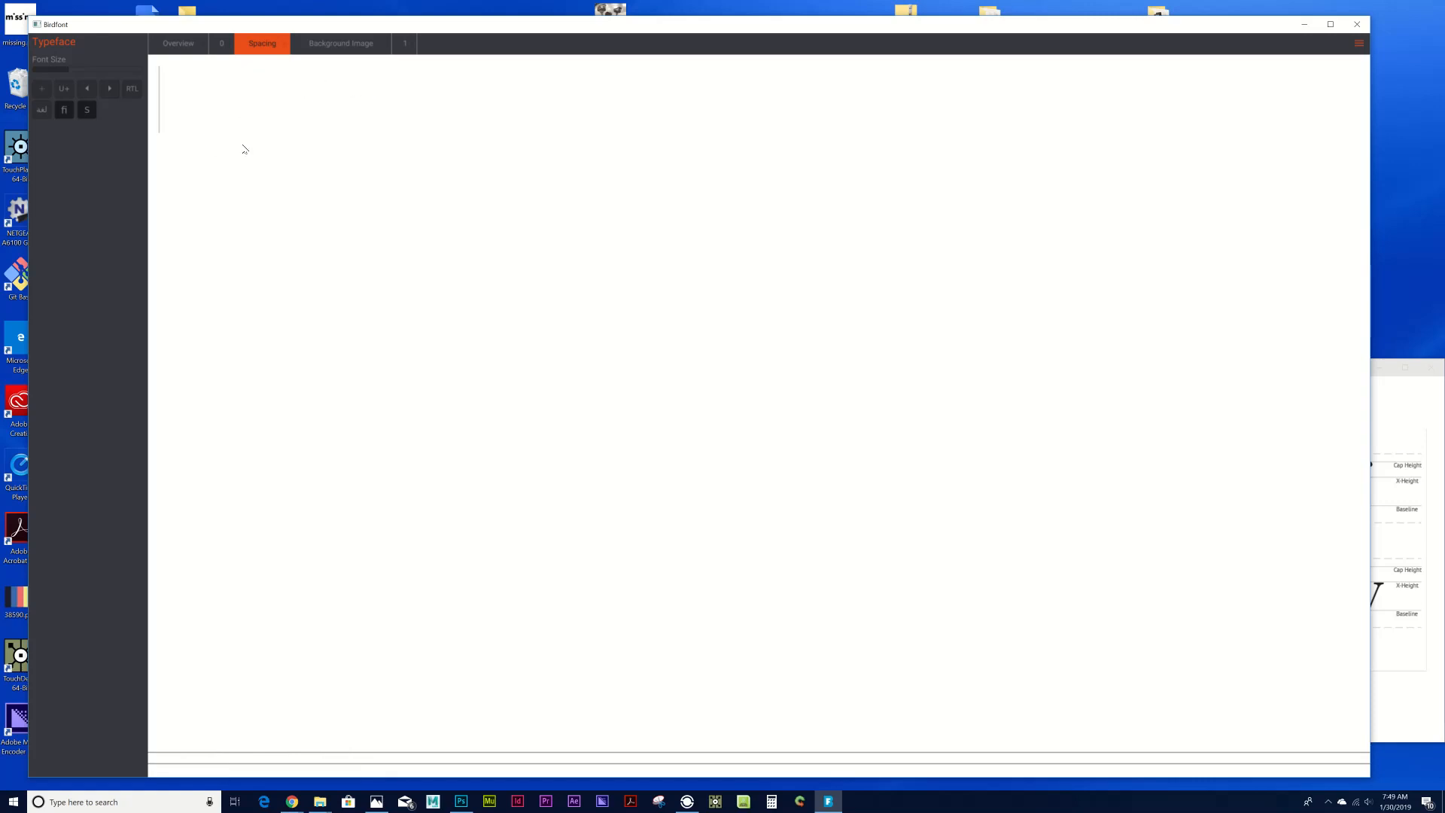
pyautogui.write('1')
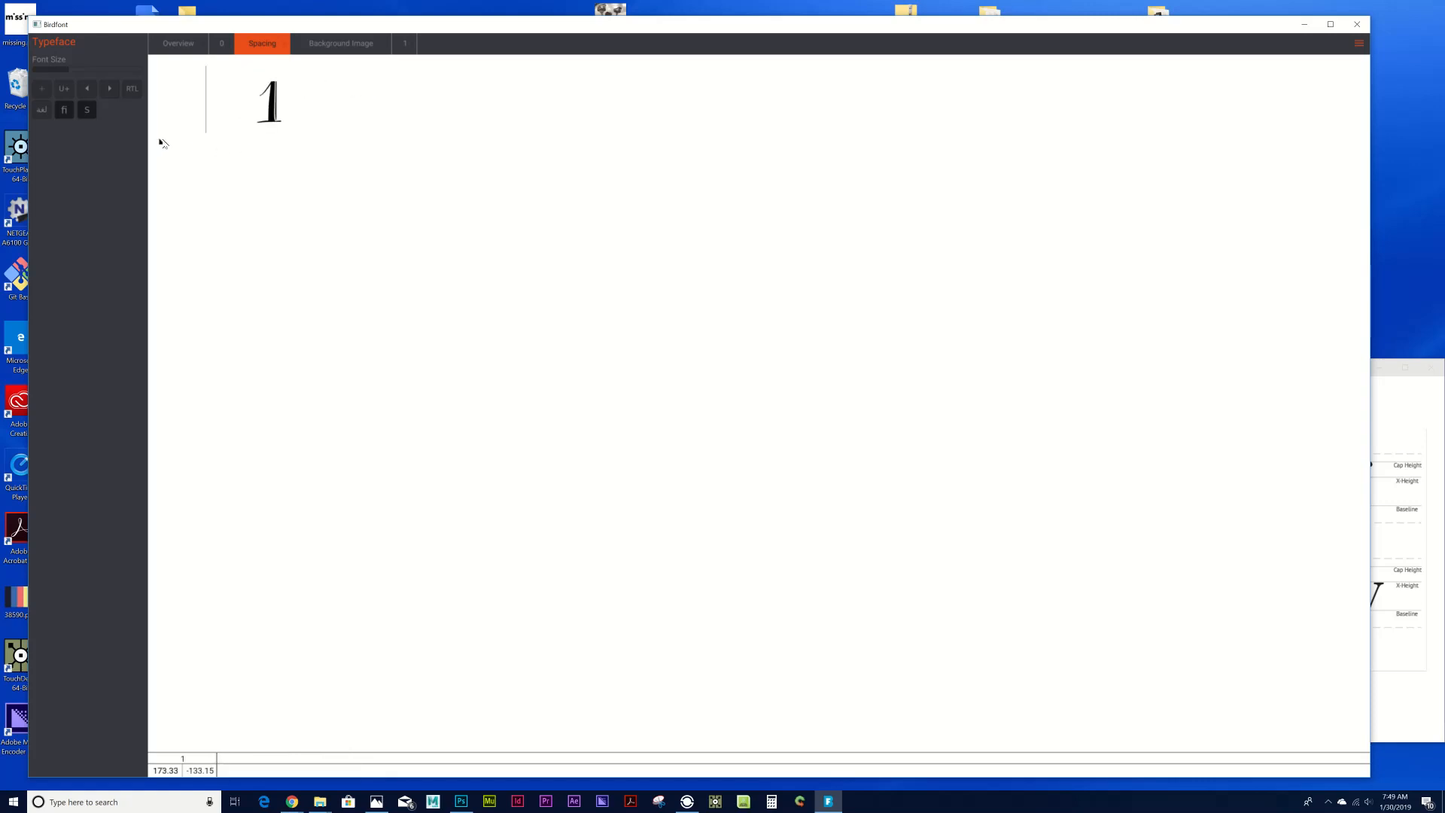
pyautogui.moveTo(160, 143)
pyautogui.mouseDown()
pyautogui.moveTo(139, 143)
pyautogui.moveTo(184, 148)
pyautogui.moveTo(107, 142)
pyautogui.moveTo(167, 146)
pyautogui.mouseUp()
pyautogui.moveTo(158, 145); pyautogui.dragTo(252, 148)
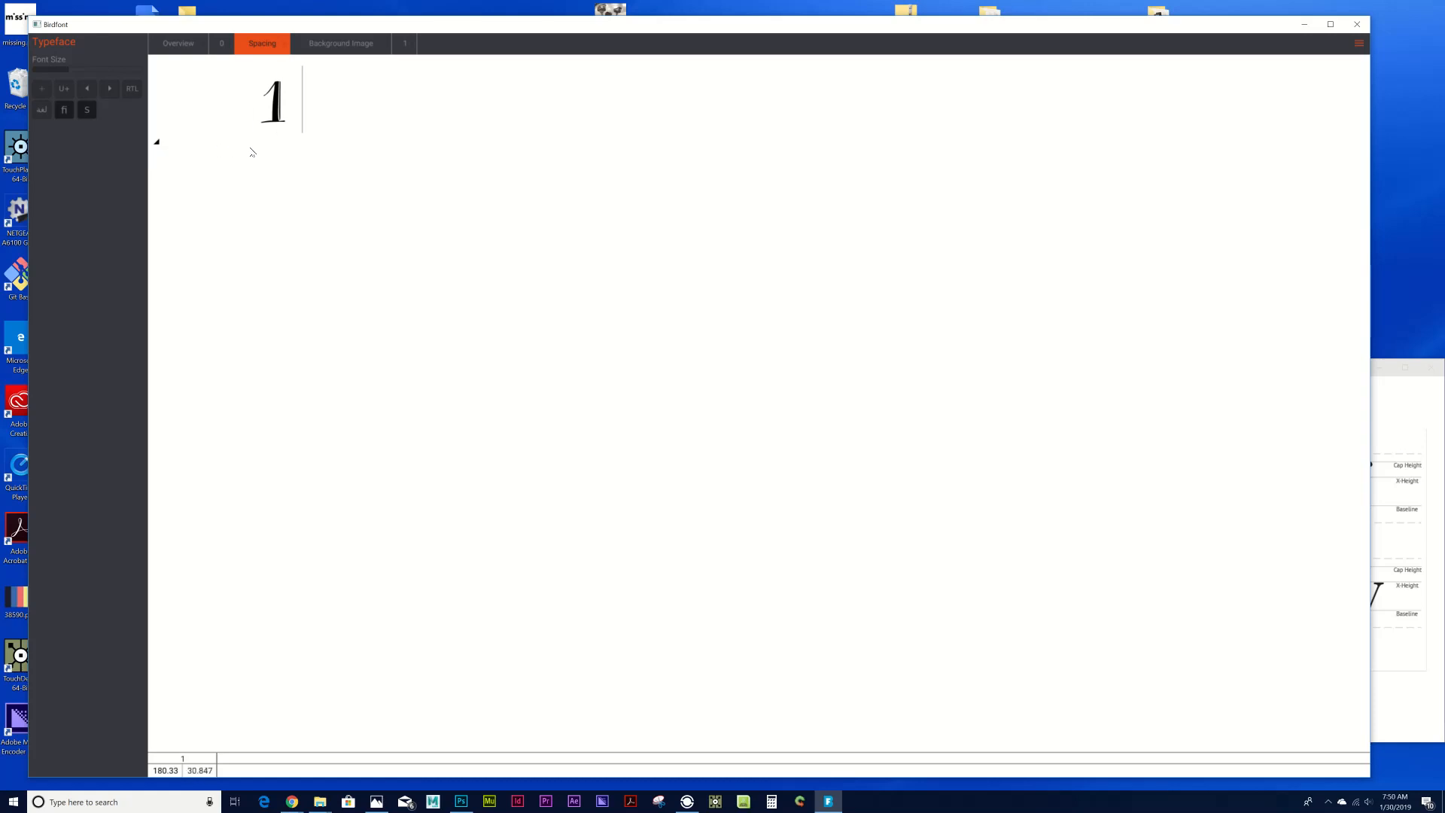
# Extend the sample text to 1111 and tighten the spacing of the 1 to 7.3372 left and 27.847 right.
pyautogui.write('1111')
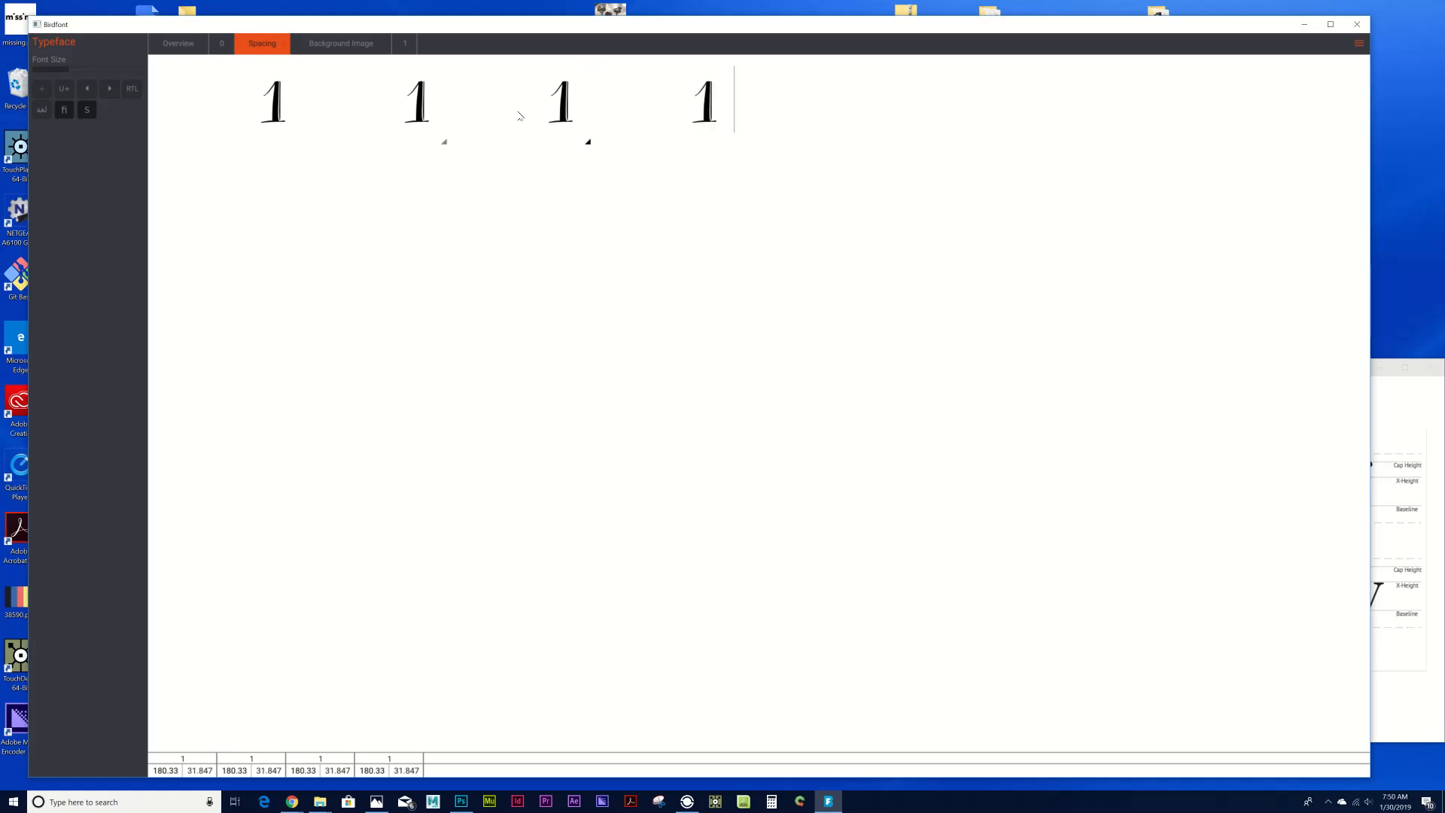
pyautogui.moveTo(622, 139); pyautogui.dragTo(500, 148)
pyautogui.moveTo(312, 141); pyautogui.dragTo(349, 147)
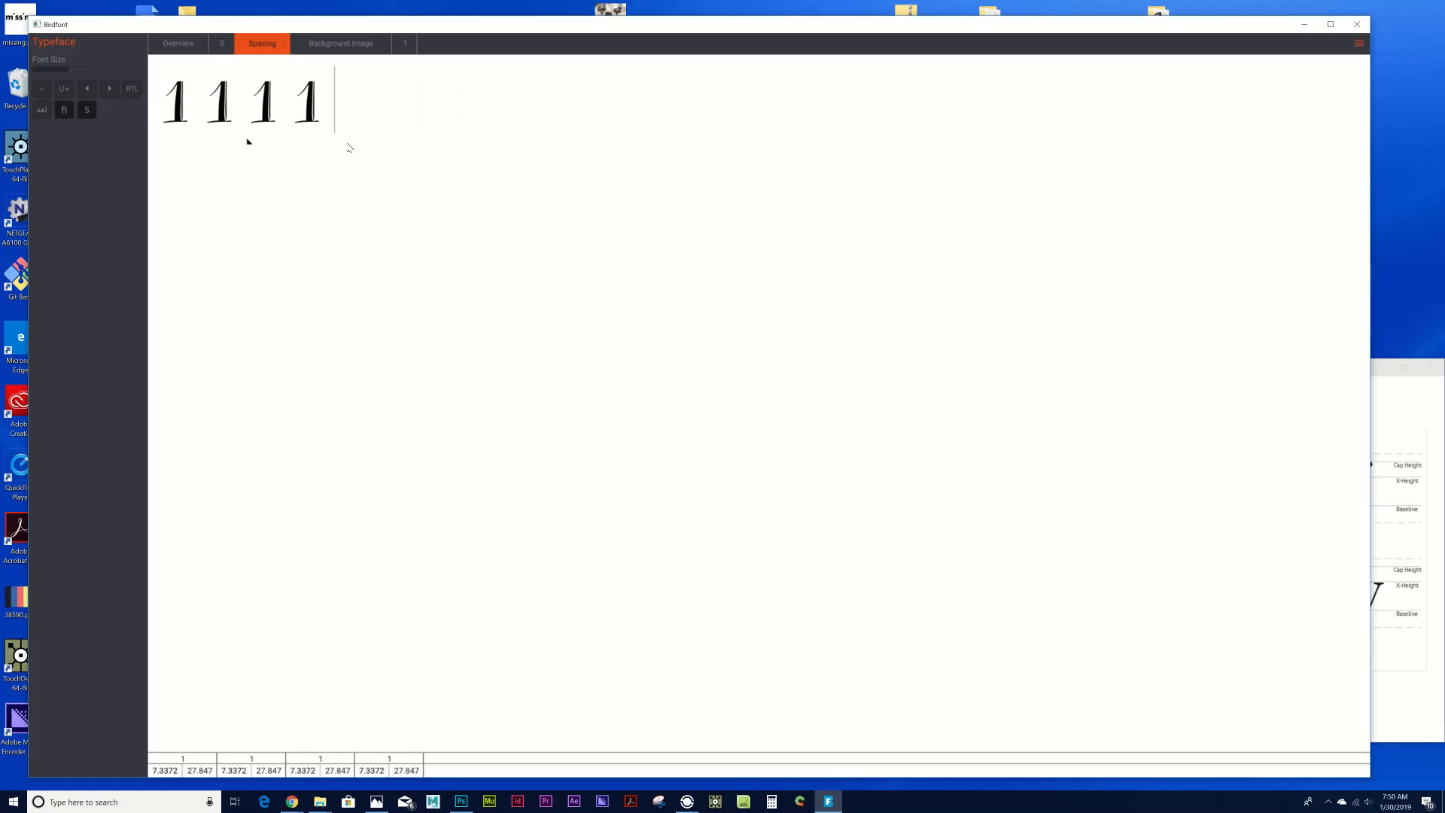
# Replace the sample text with 111, set the right-side spacing of the 1 to 13.847, and extend the row to six 1s.
pyautogui.press('BackSpace')
pyautogui.press('BackSpace')
pyautogui.press('BackSpace')
pyautogui.press('BackSpace')
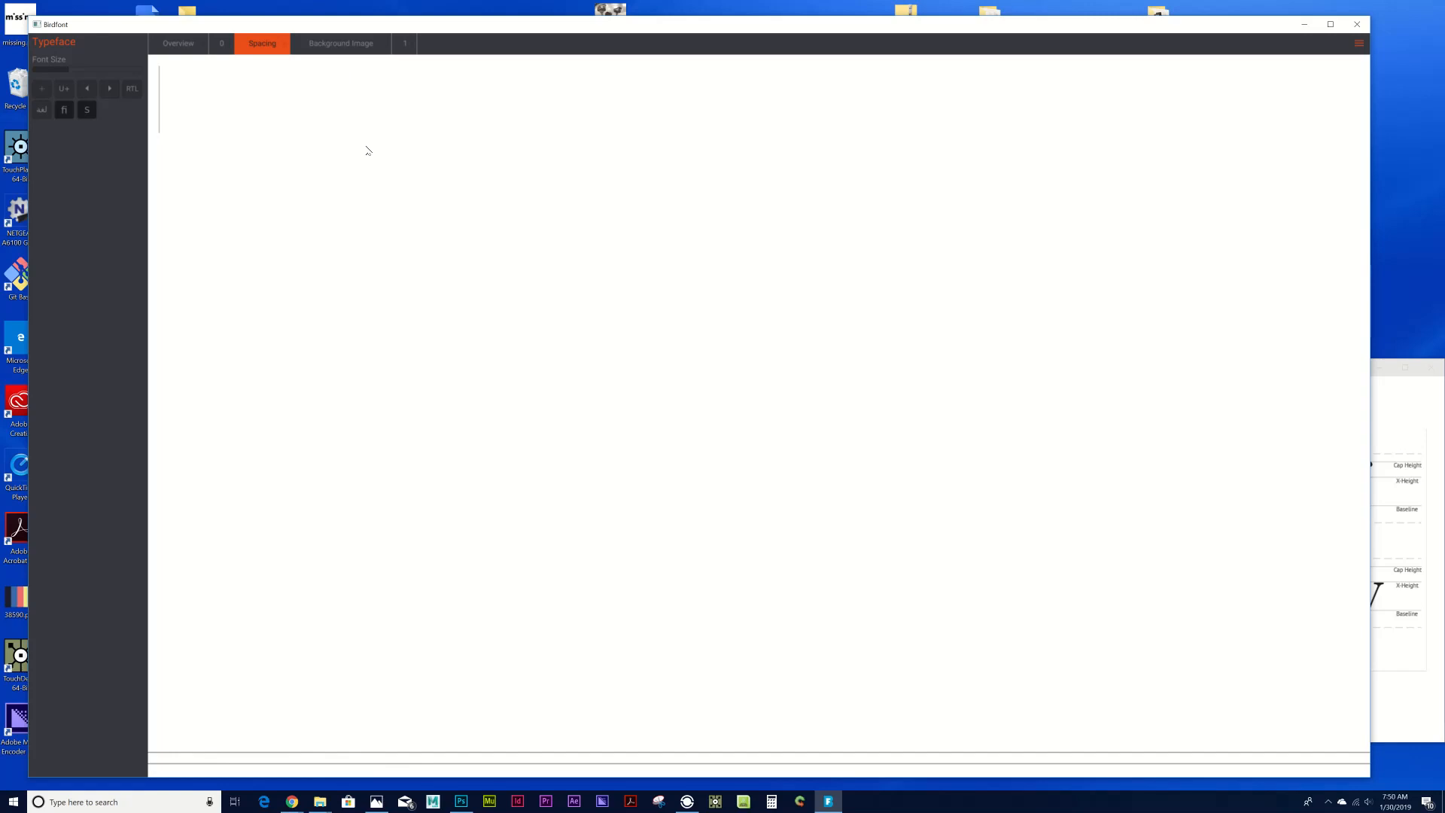
pyautogui.write('111')
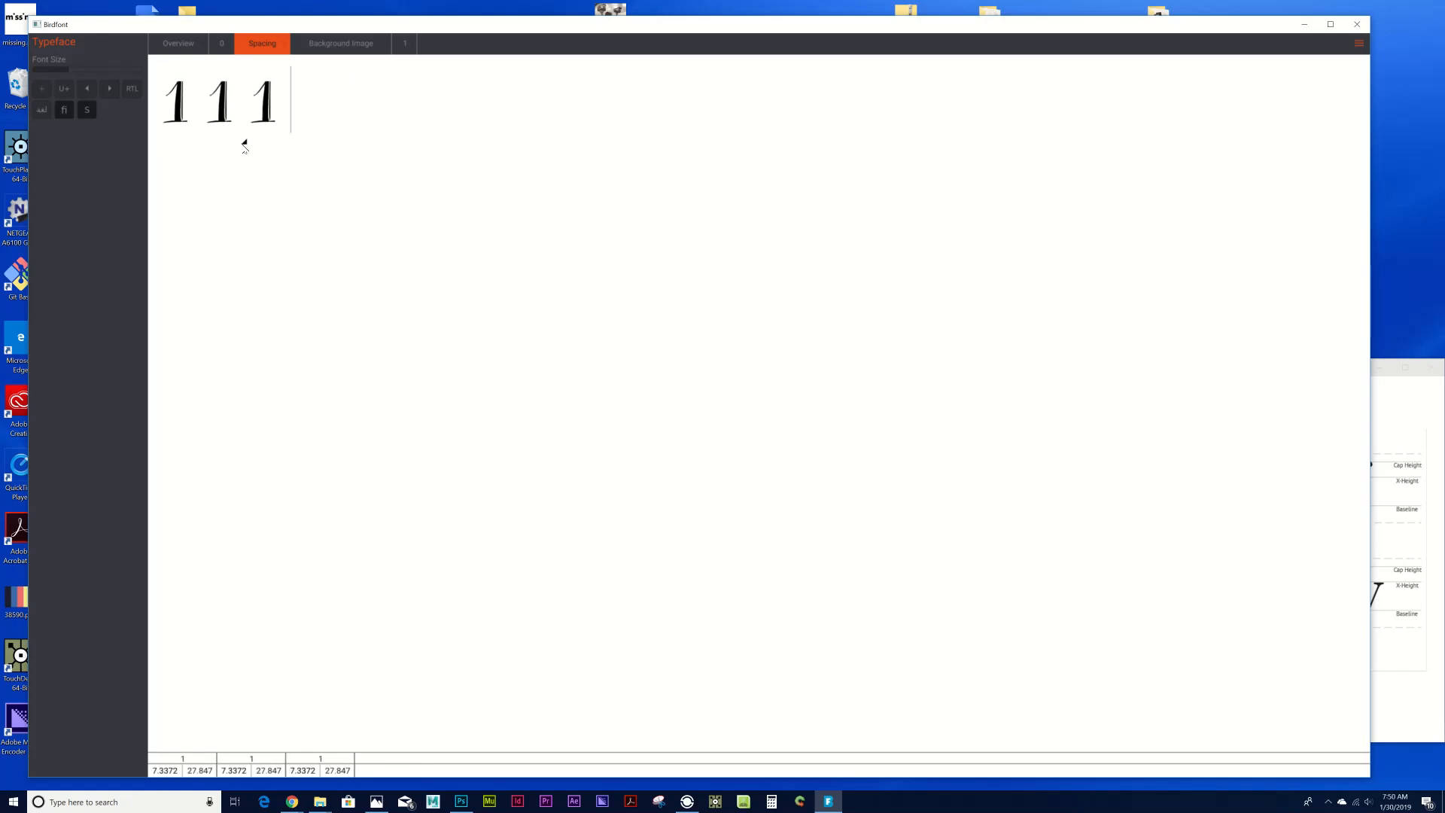
pyautogui.moveTo(246, 145)
pyautogui.mouseDown()
pyautogui.moveTo(225, 143)
pyautogui.moveTo(239, 149)
pyautogui.mouseUp()
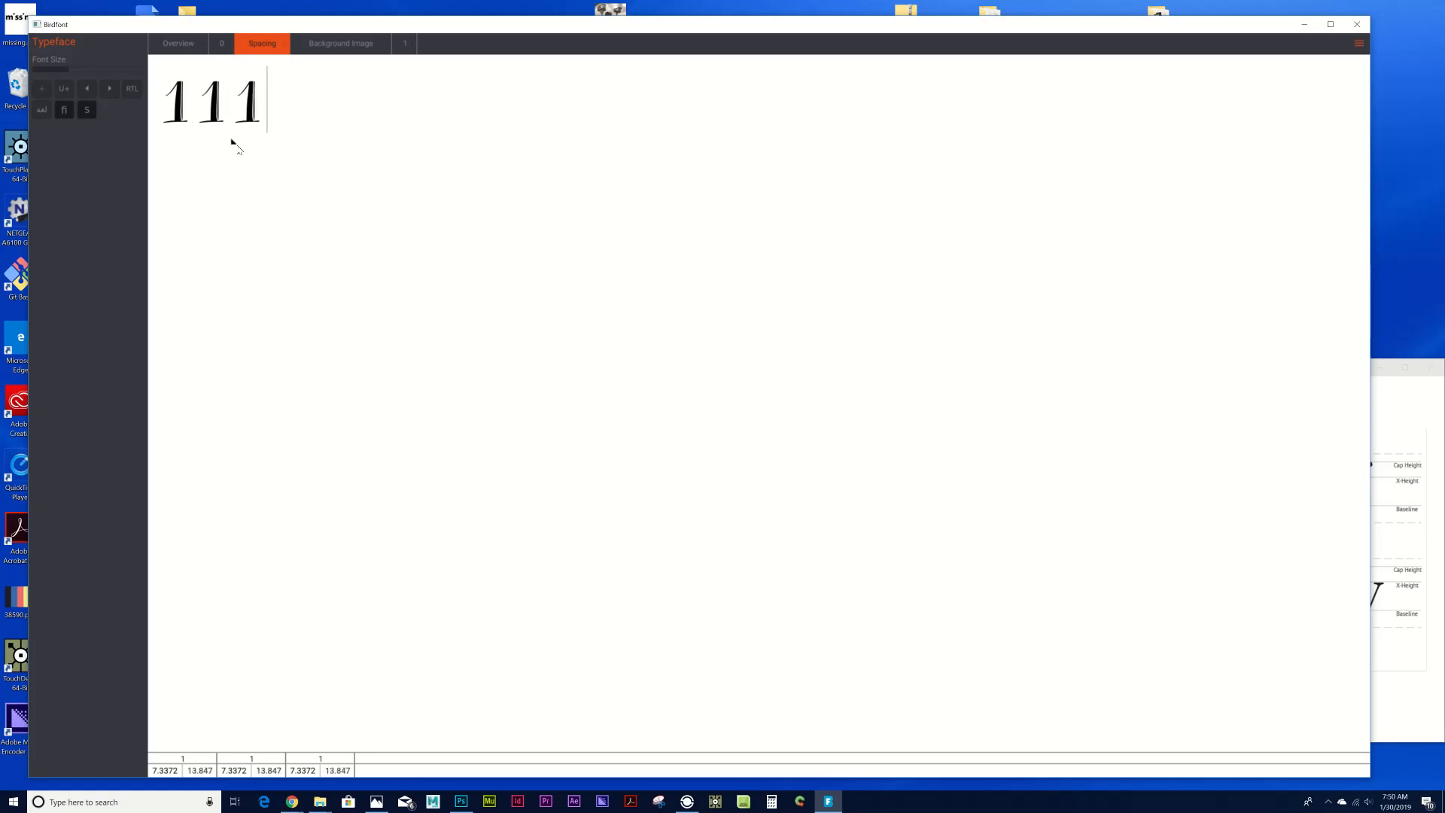
pyautogui.write('111')
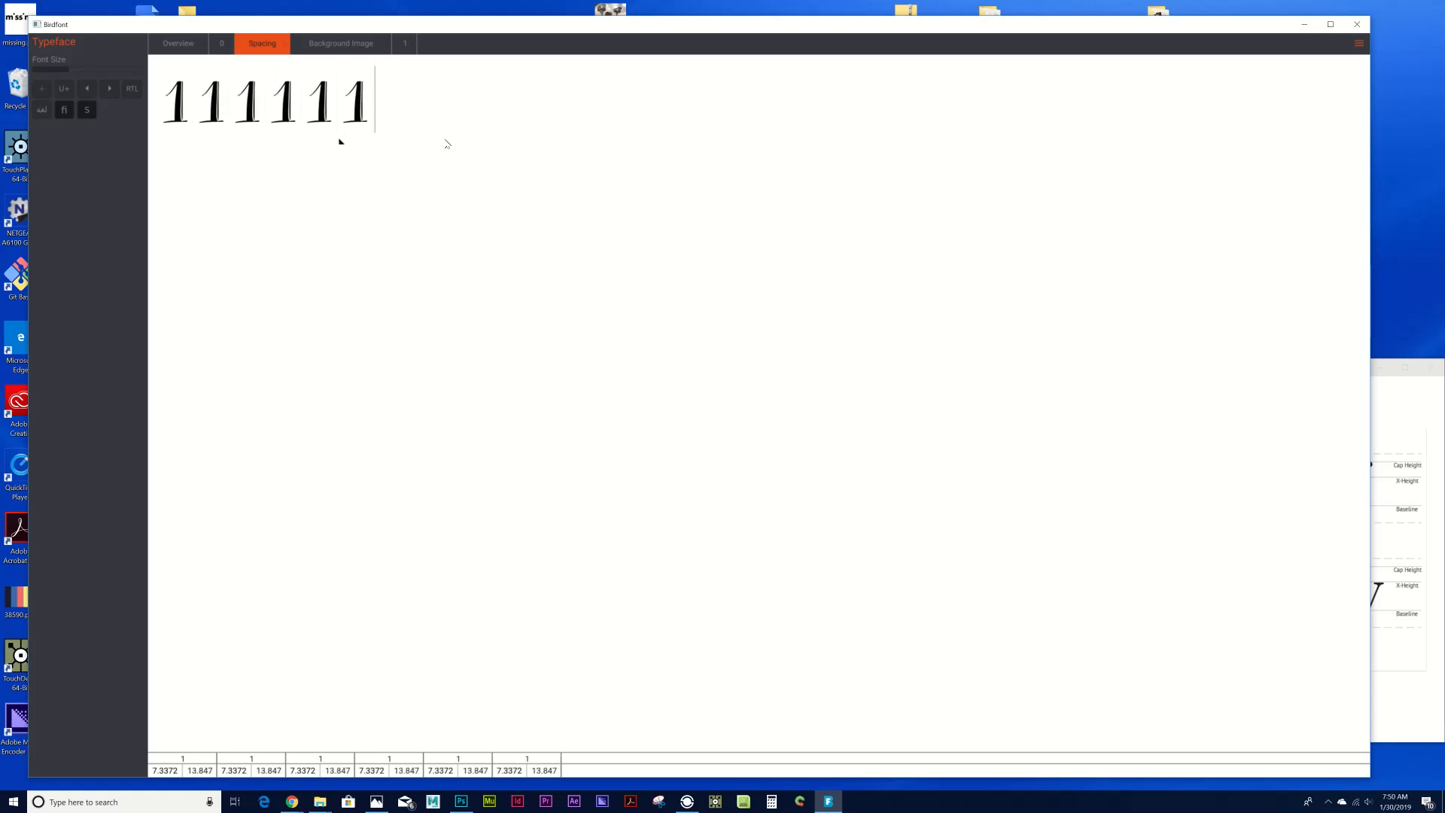
# Replace the sample text with 0000 and increase the left-side spacing of the 0 to 13.967.
pyautogui.press('BackSpace')
pyautogui.press('BackSpace')
pyautogui.press('BackSpace')
pyautogui.press('BackSpace')
pyautogui.press('BackSpace')
pyautogui.press('BackSpace')
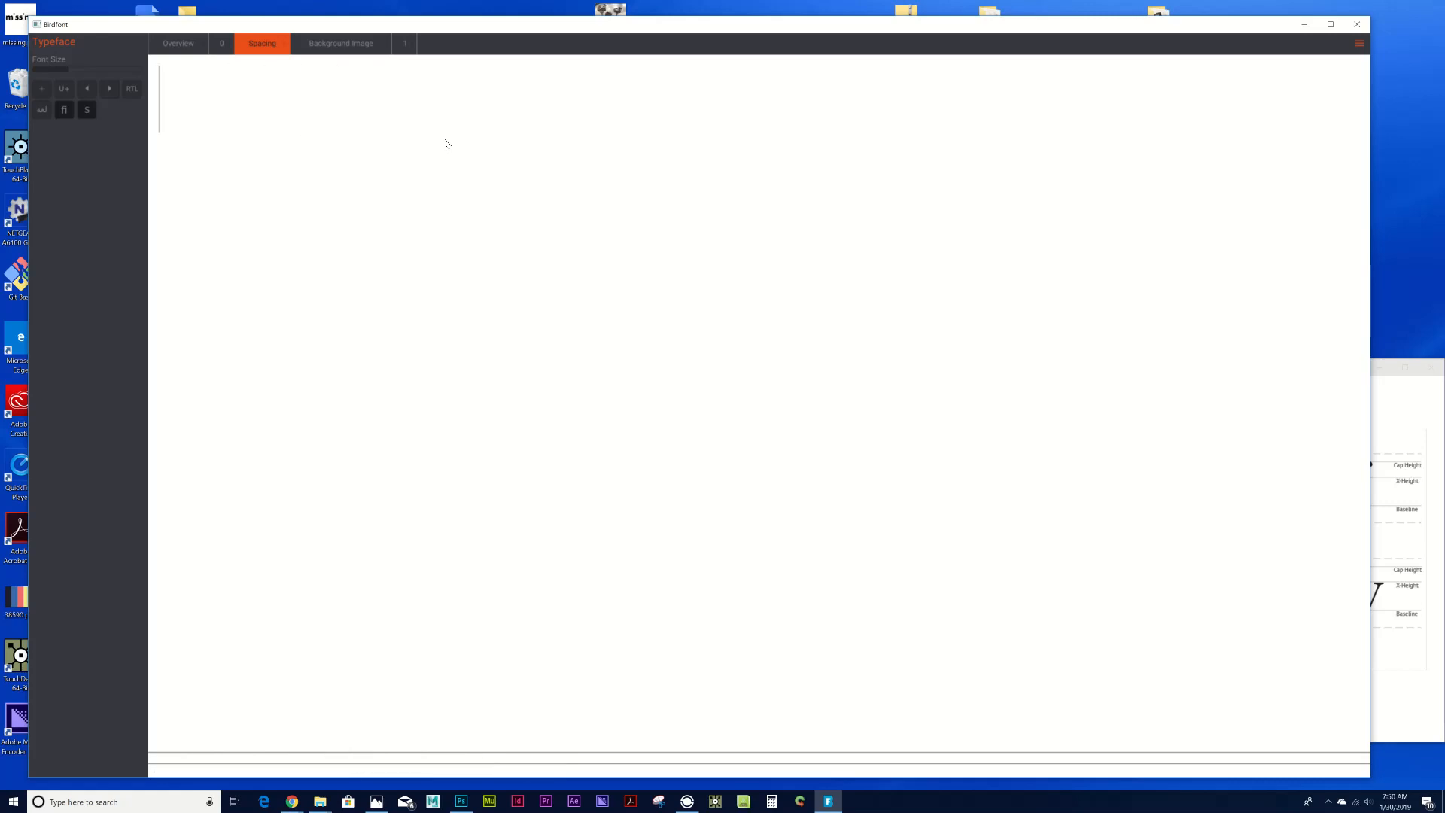
pyautogui.write('0000')
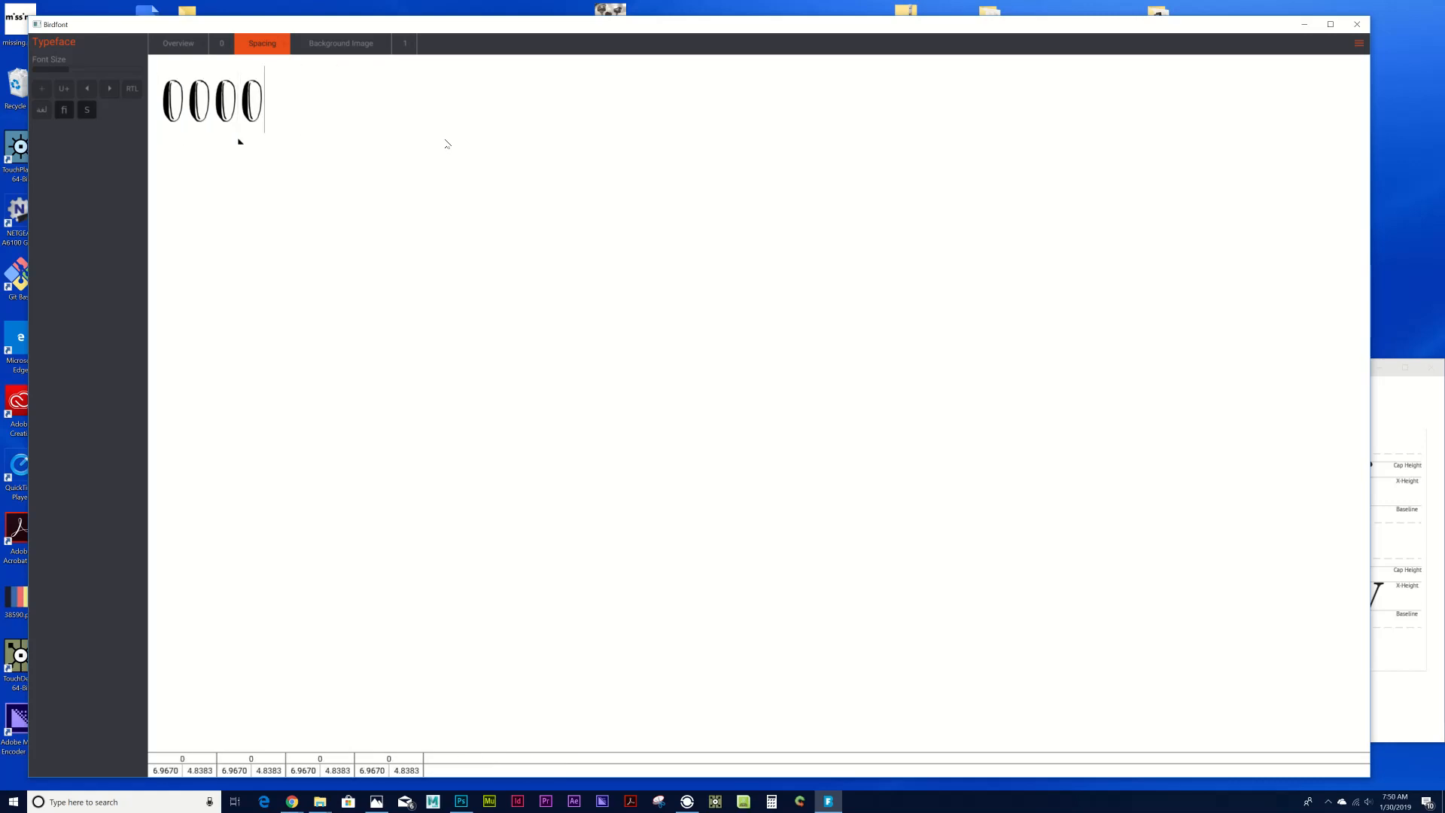
pyautogui.moveTo(239, 142); pyautogui.dragTo(240, 142)
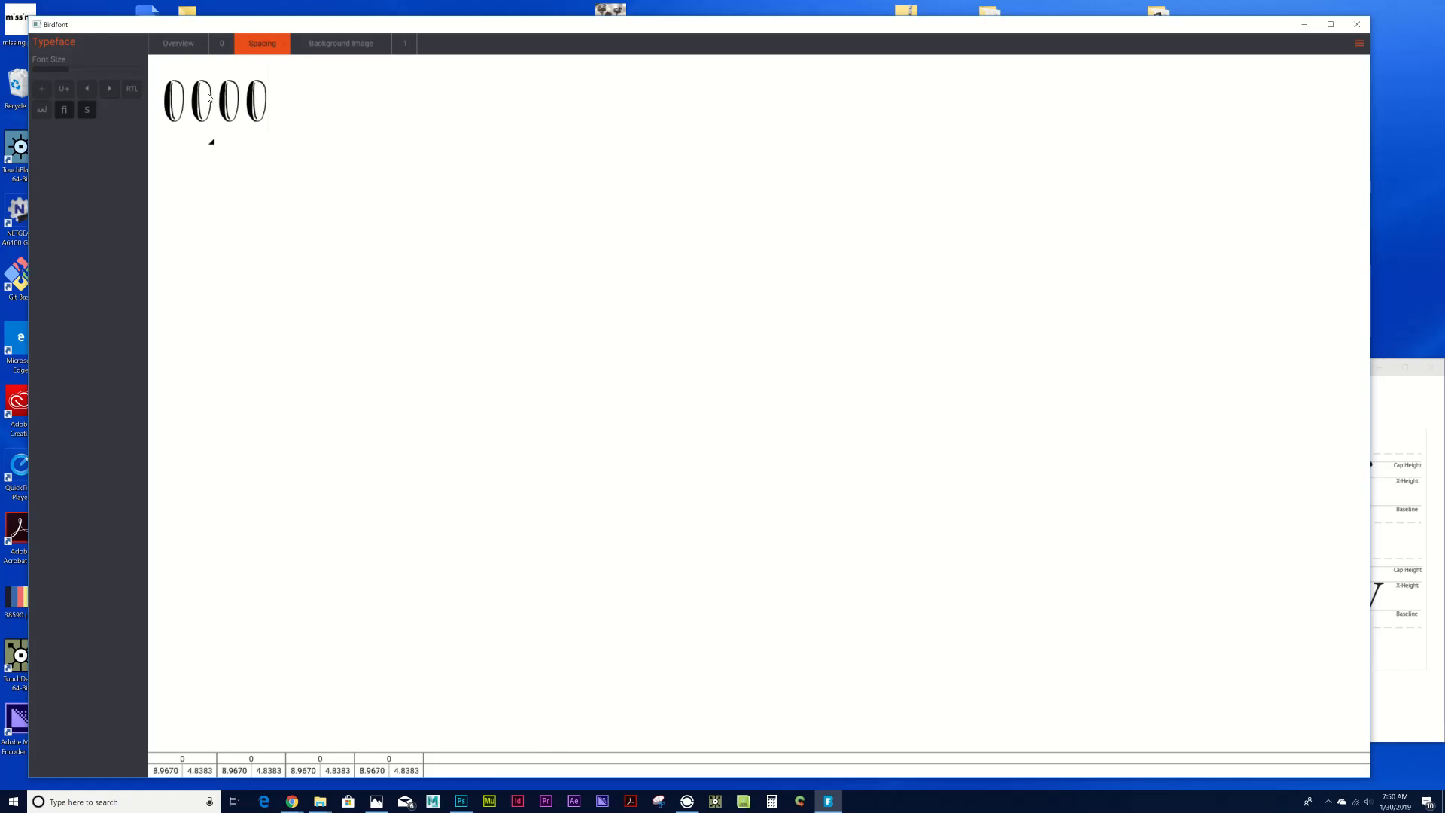
pyautogui.moveTo(242, 141); pyautogui.dragTo(222, 143)
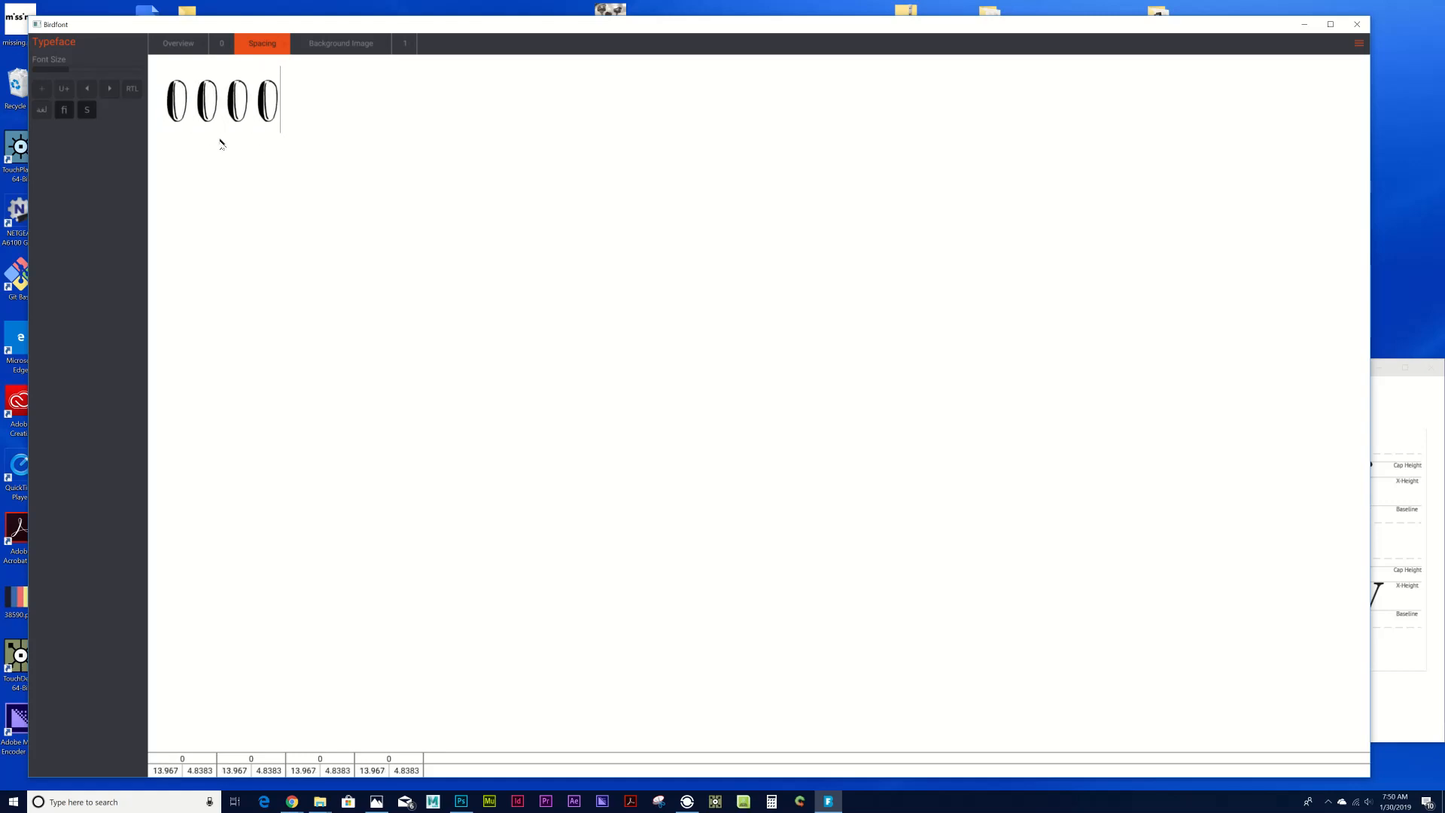
# Close the spacing view, open the kerning view and enter 1110000 as sample text.
pyautogui.click(284, 45)
pyautogui.click(1359, 45)
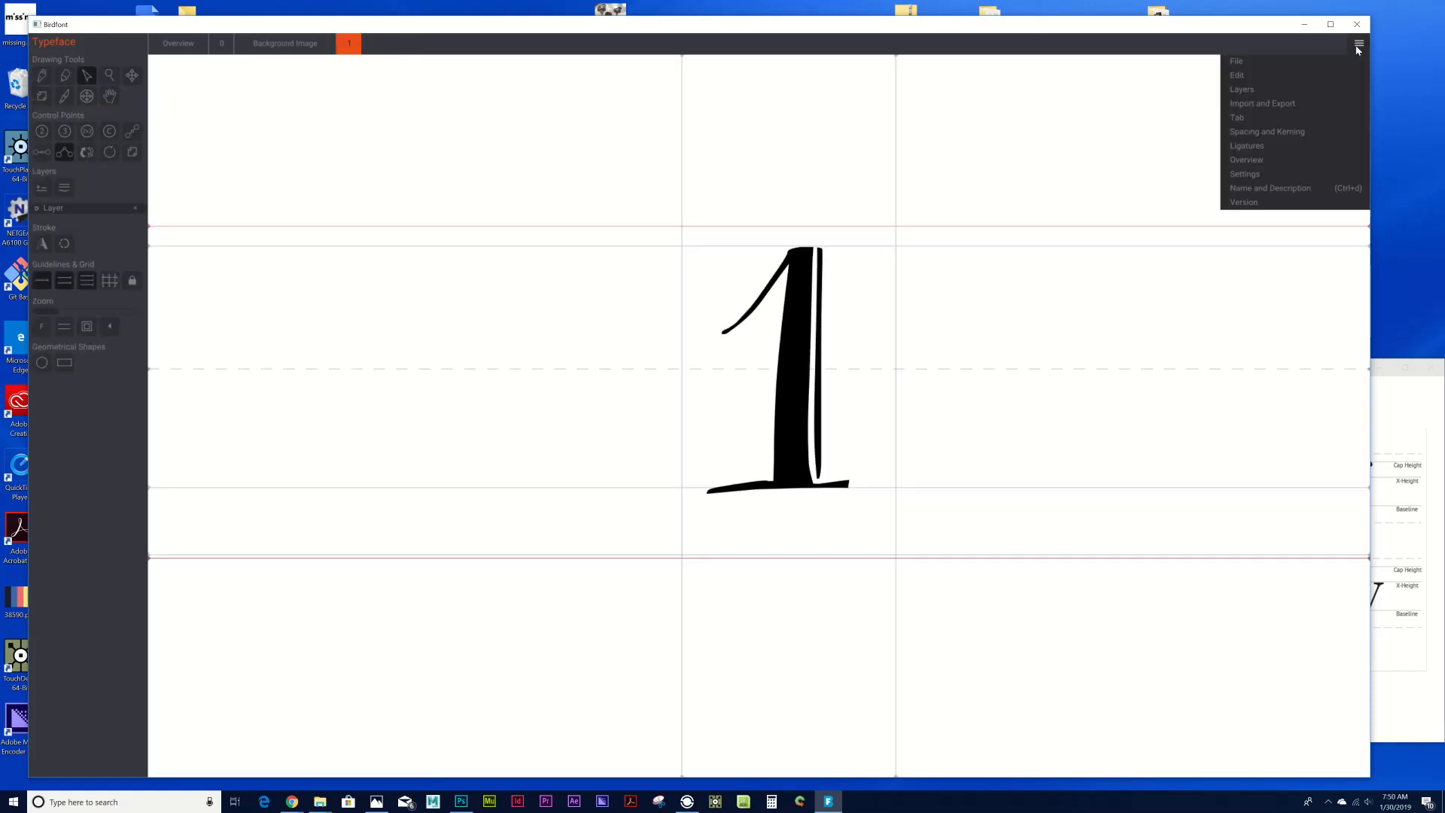
pyautogui.click(1291, 133)
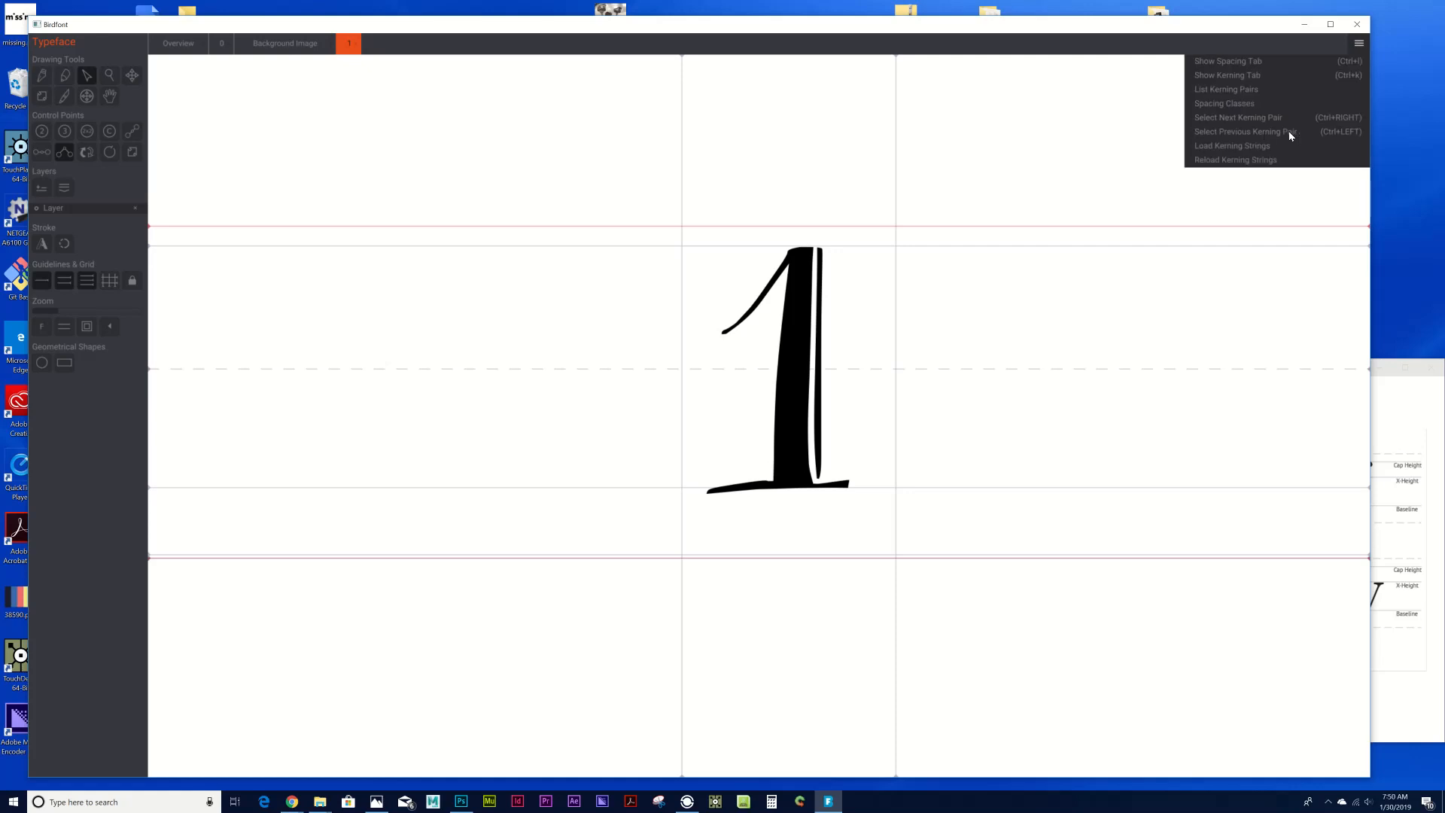
pyautogui.click(1244, 75)
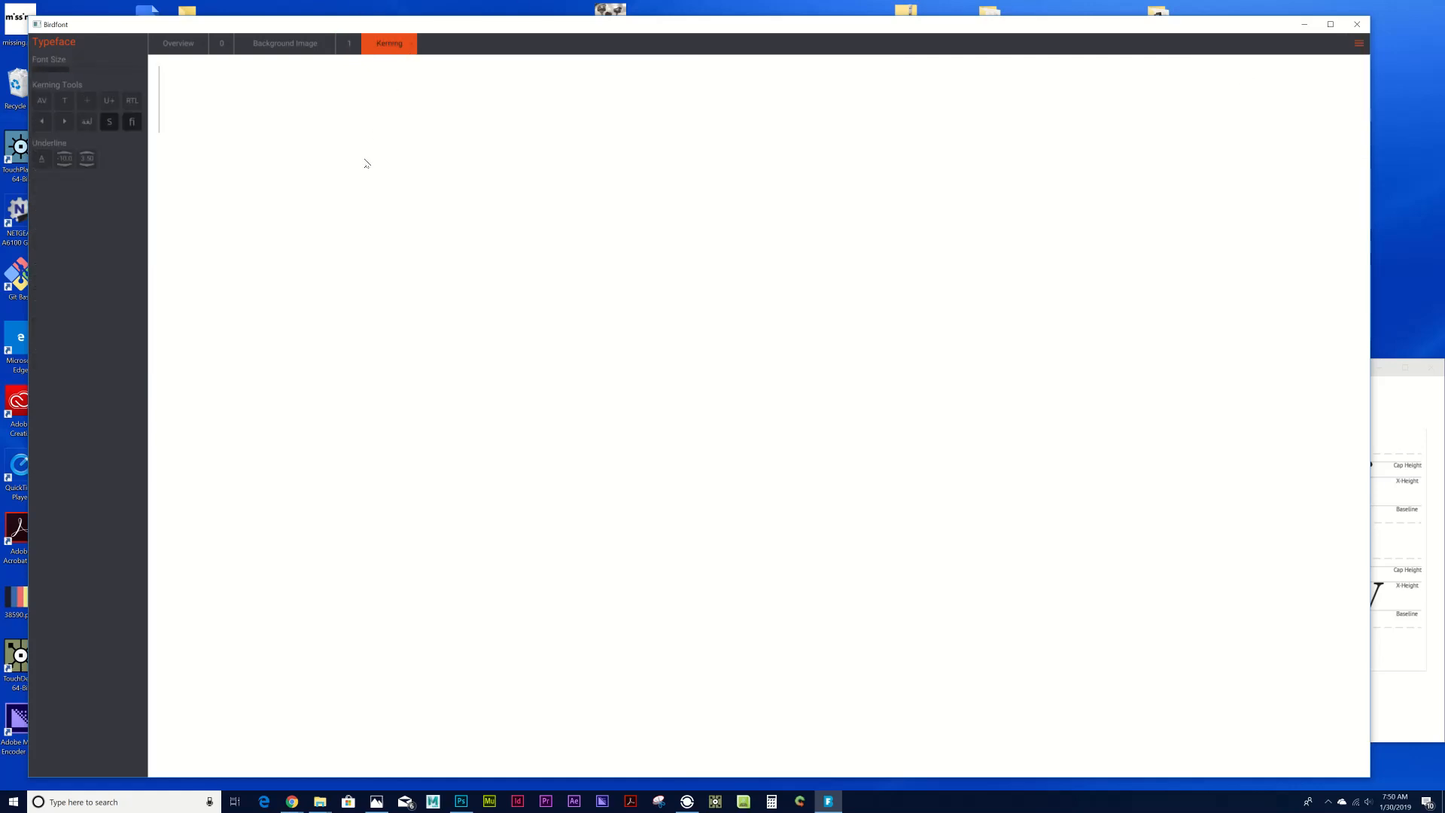
pyautogui.write('111')
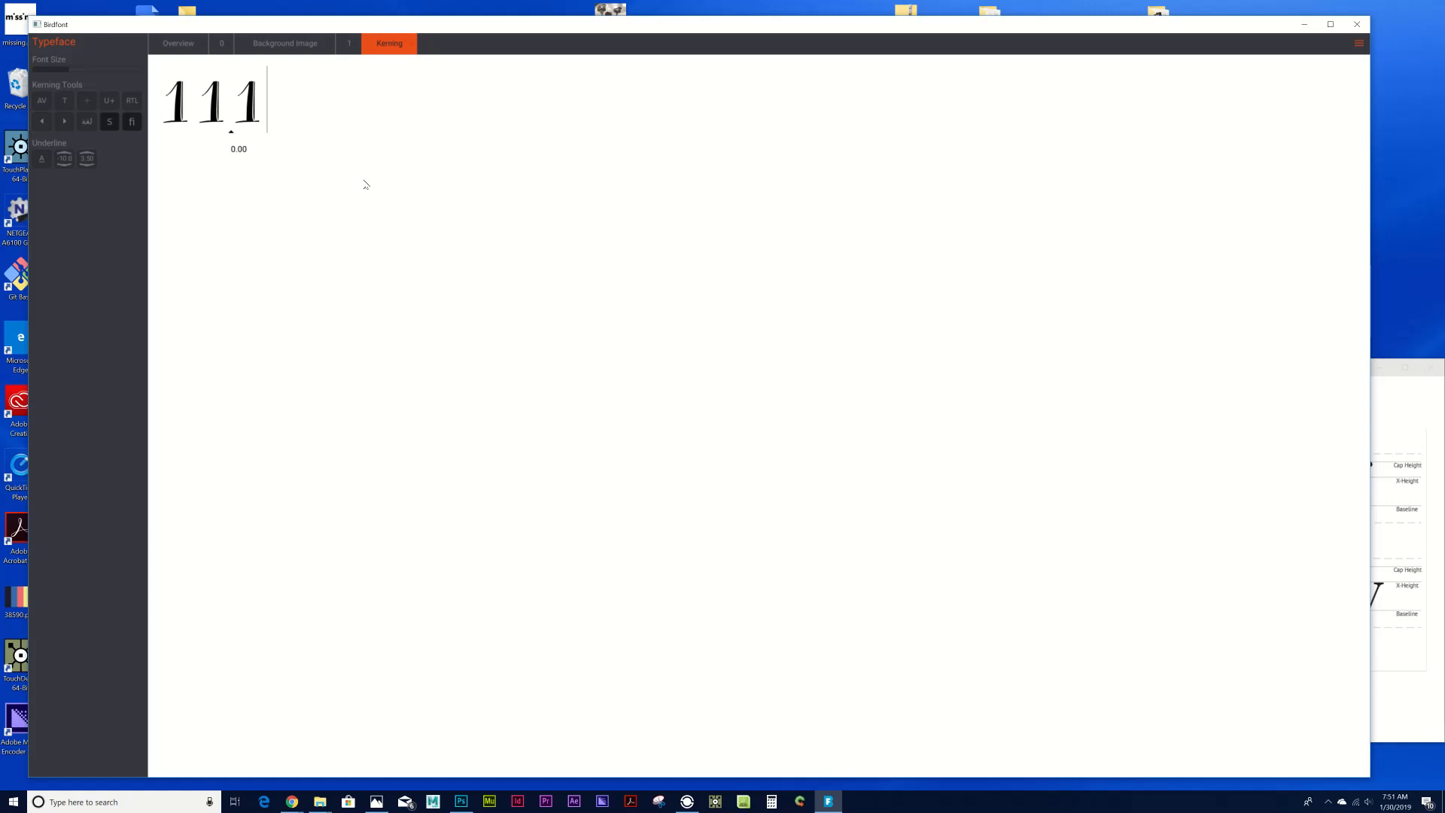
pyautogui.write('0000')
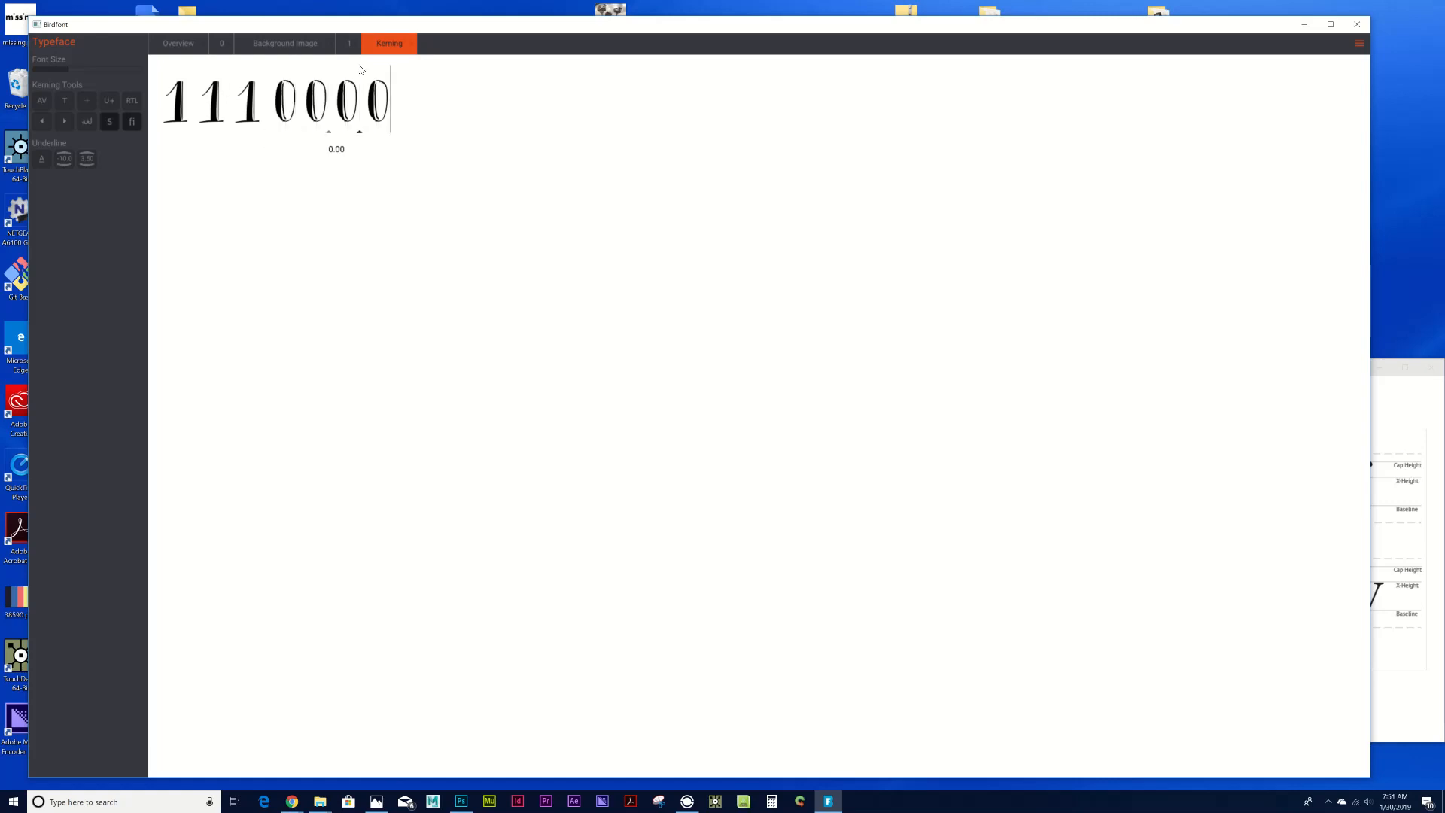
# Tighten the kerning of the 11 pair to -5.00 and the 00 pair to -10.00.
pyautogui.moveTo(367, 133)
pyautogui.mouseDown()
pyautogui.moveTo(382, 137)
pyautogui.moveTo(354, 136)
pyautogui.moveTo(393, 138)
pyautogui.moveTo(356, 140)
pyautogui.mouseUp()
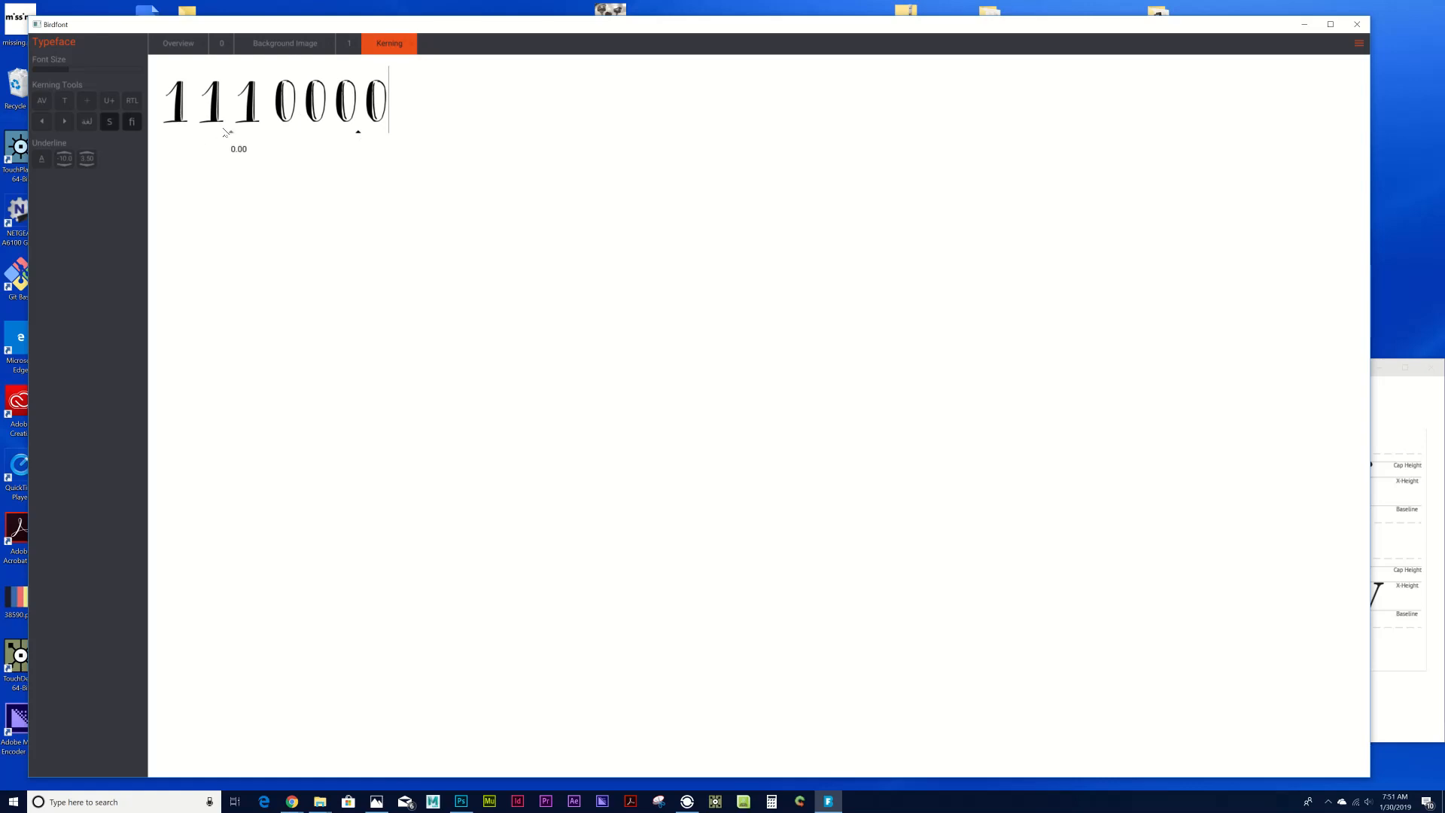
pyautogui.moveTo(200, 136)
pyautogui.mouseDown()
pyautogui.moveTo(181, 133)
pyautogui.moveTo(194, 137)
pyautogui.mouseUp()
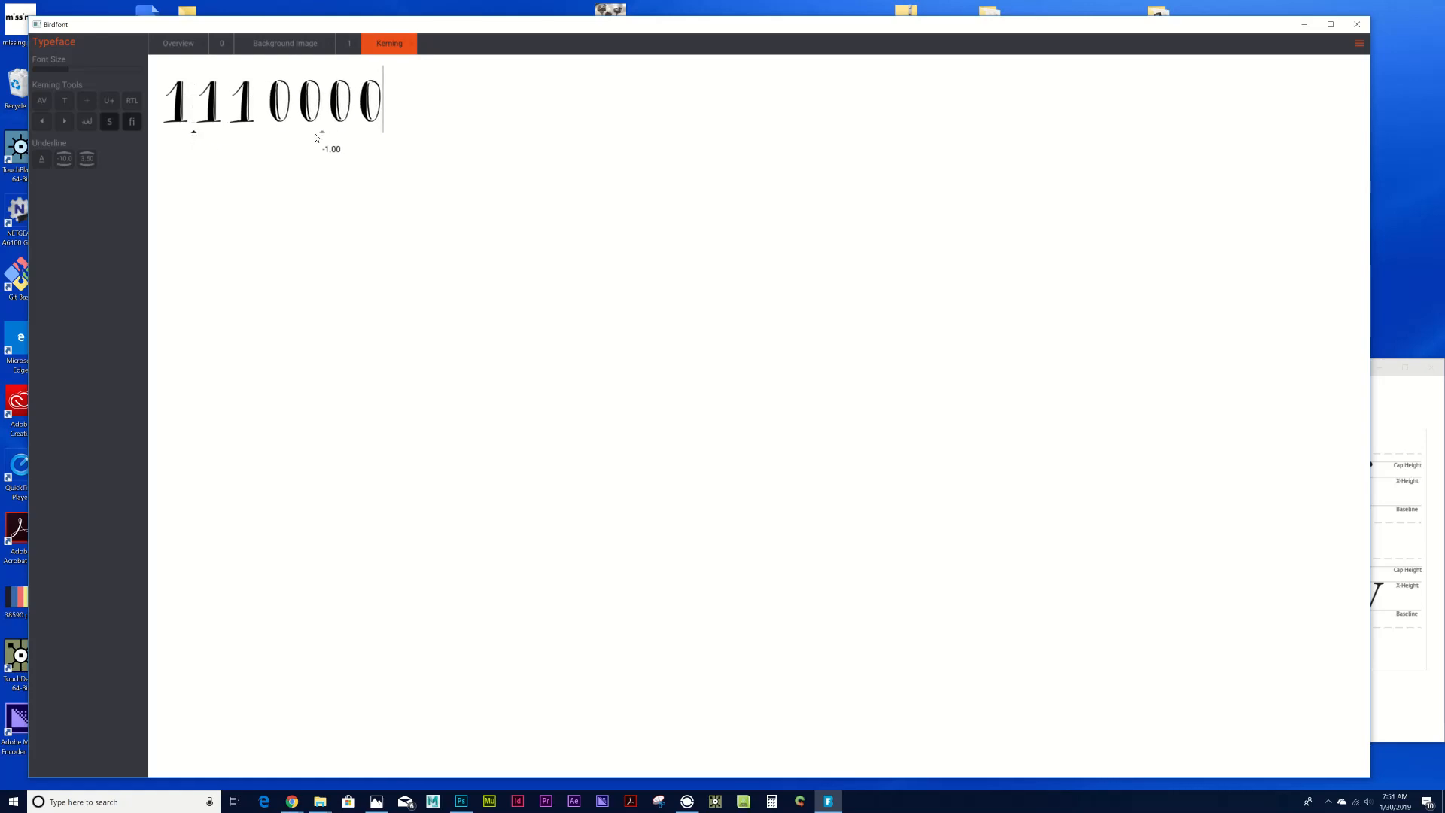
pyautogui.moveTo(316, 137); pyautogui.dragTo(322, 133)
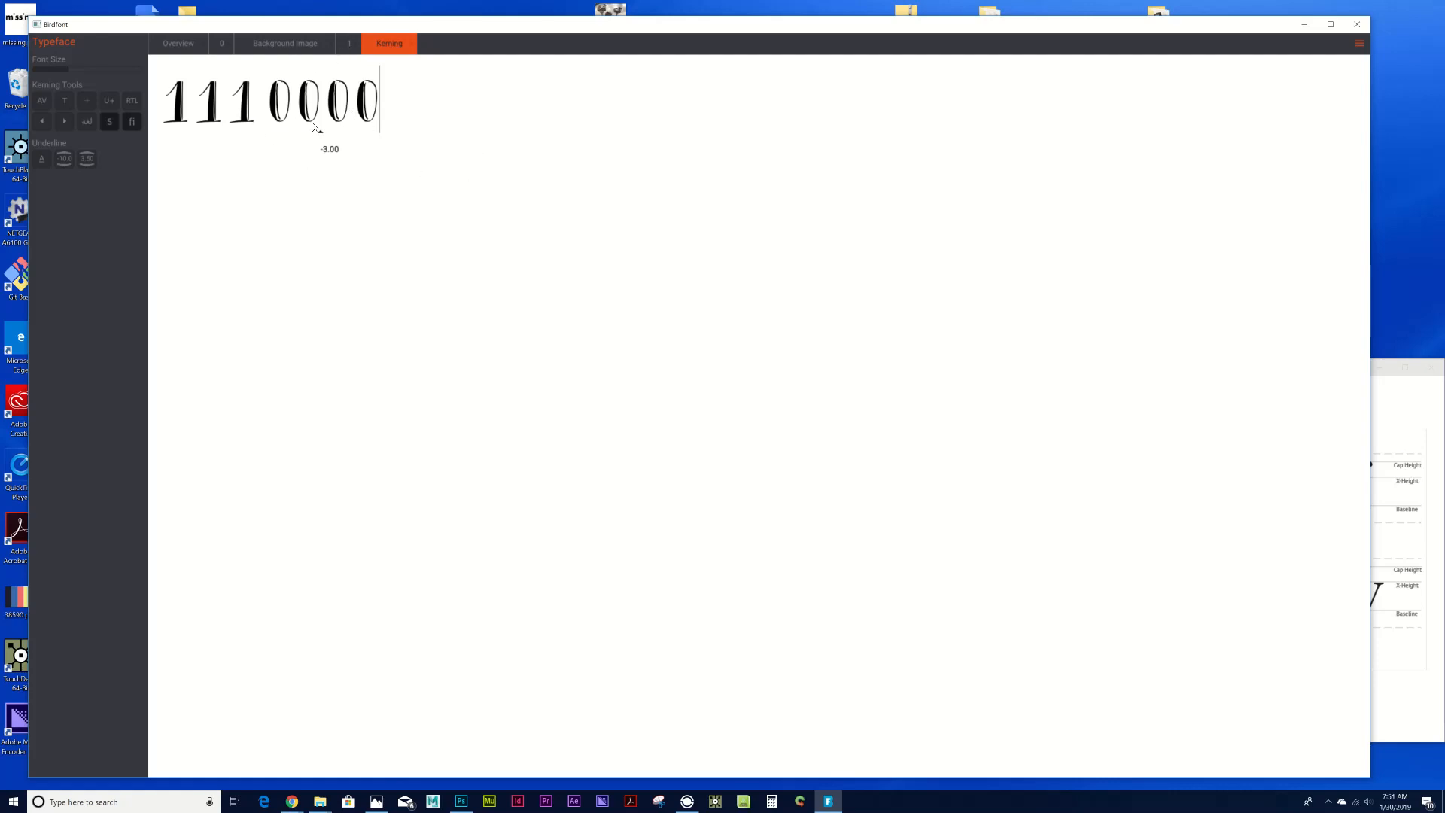
pyautogui.moveTo(320, 134); pyautogui.dragTo(314, 134)
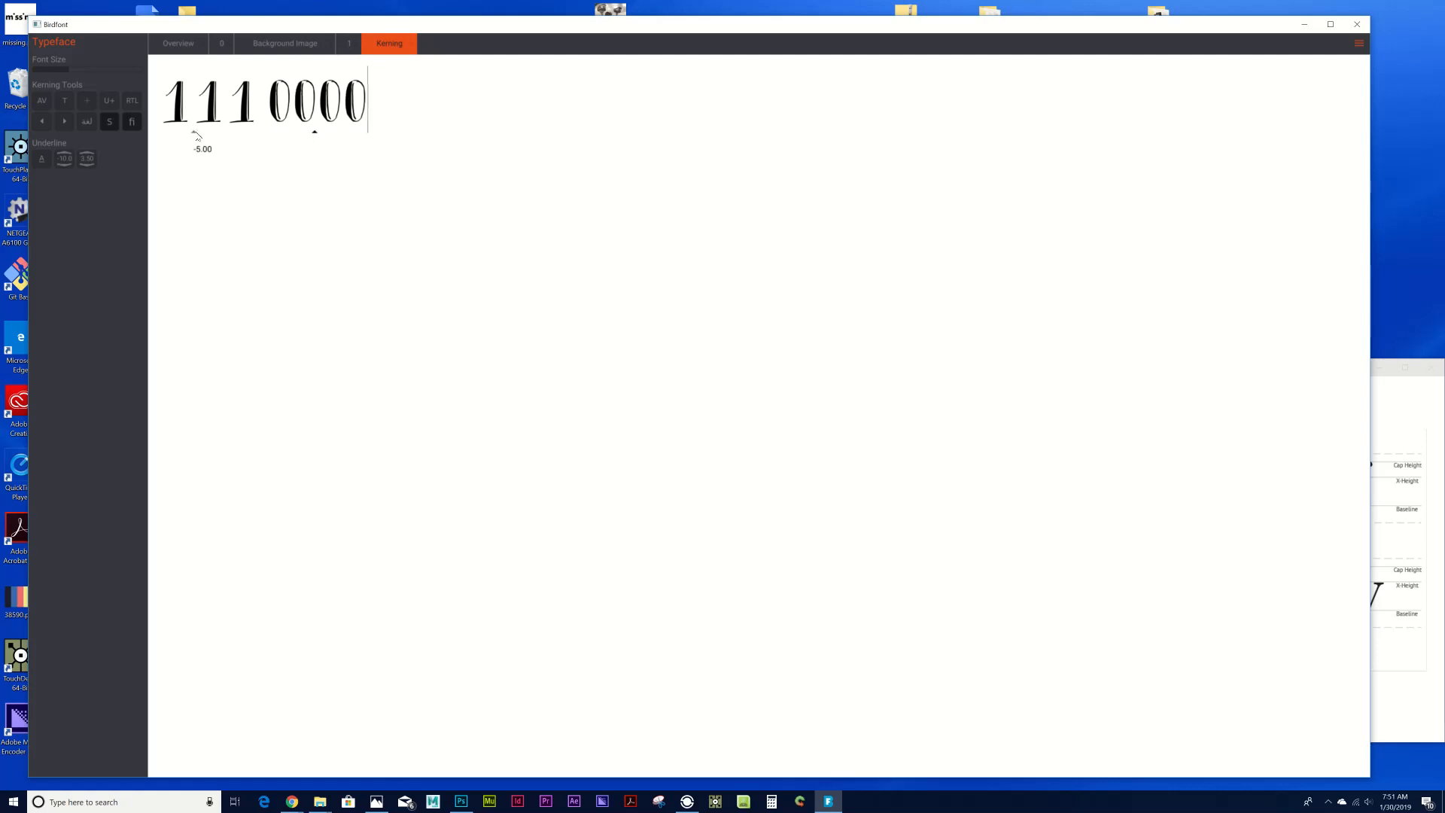
# Tighten the kerning of the 11 and 10 pairs further and set the 00 pair to -8.00.
pyautogui.moveTo(196, 134); pyautogui.dragTo(261, 136)
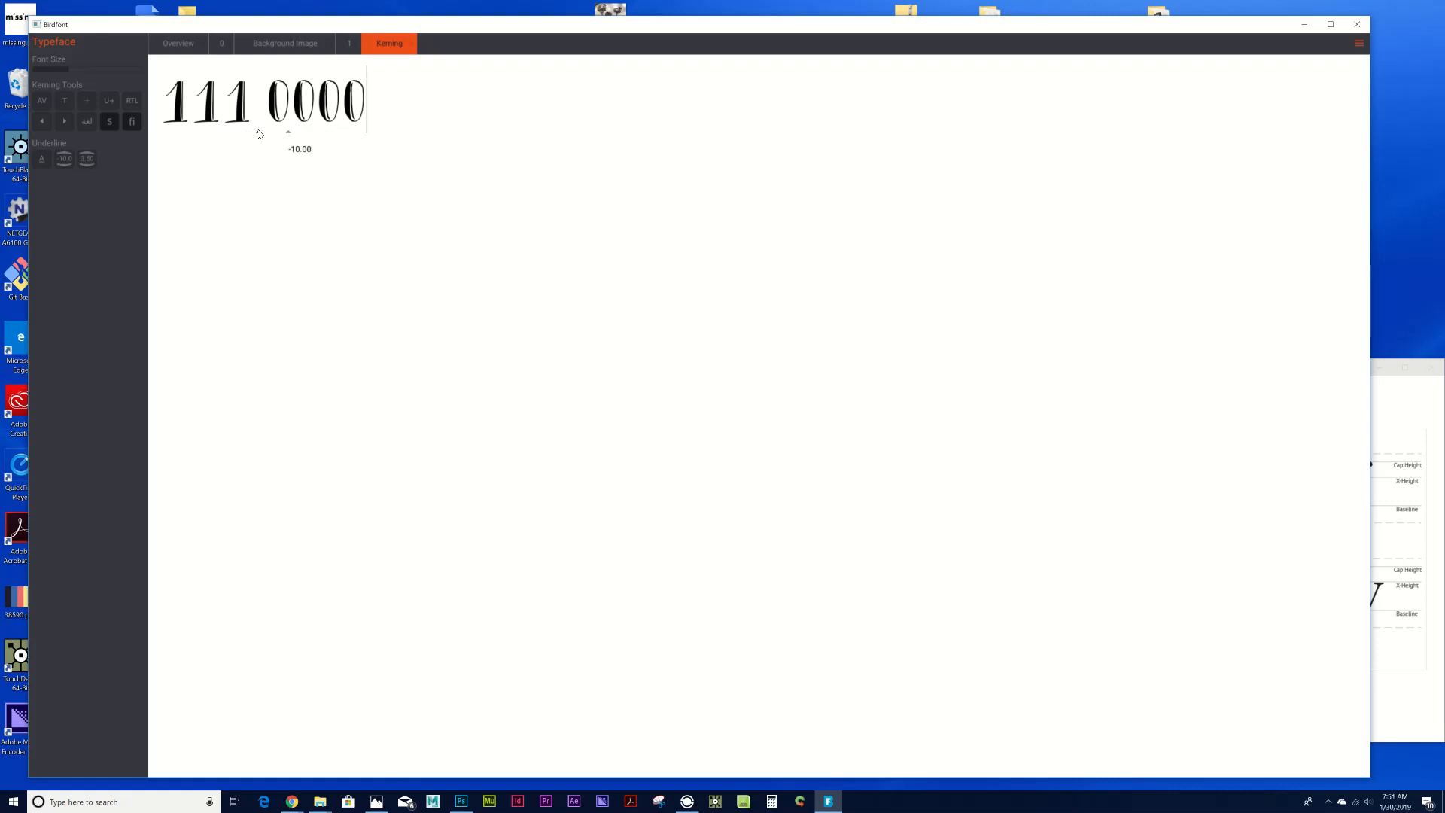
pyautogui.moveTo(260, 135); pyautogui.dragTo(329, 135)
pyautogui.moveTo(194, 135); pyautogui.dragTo(252, 135)
pyautogui.click(255, 136)
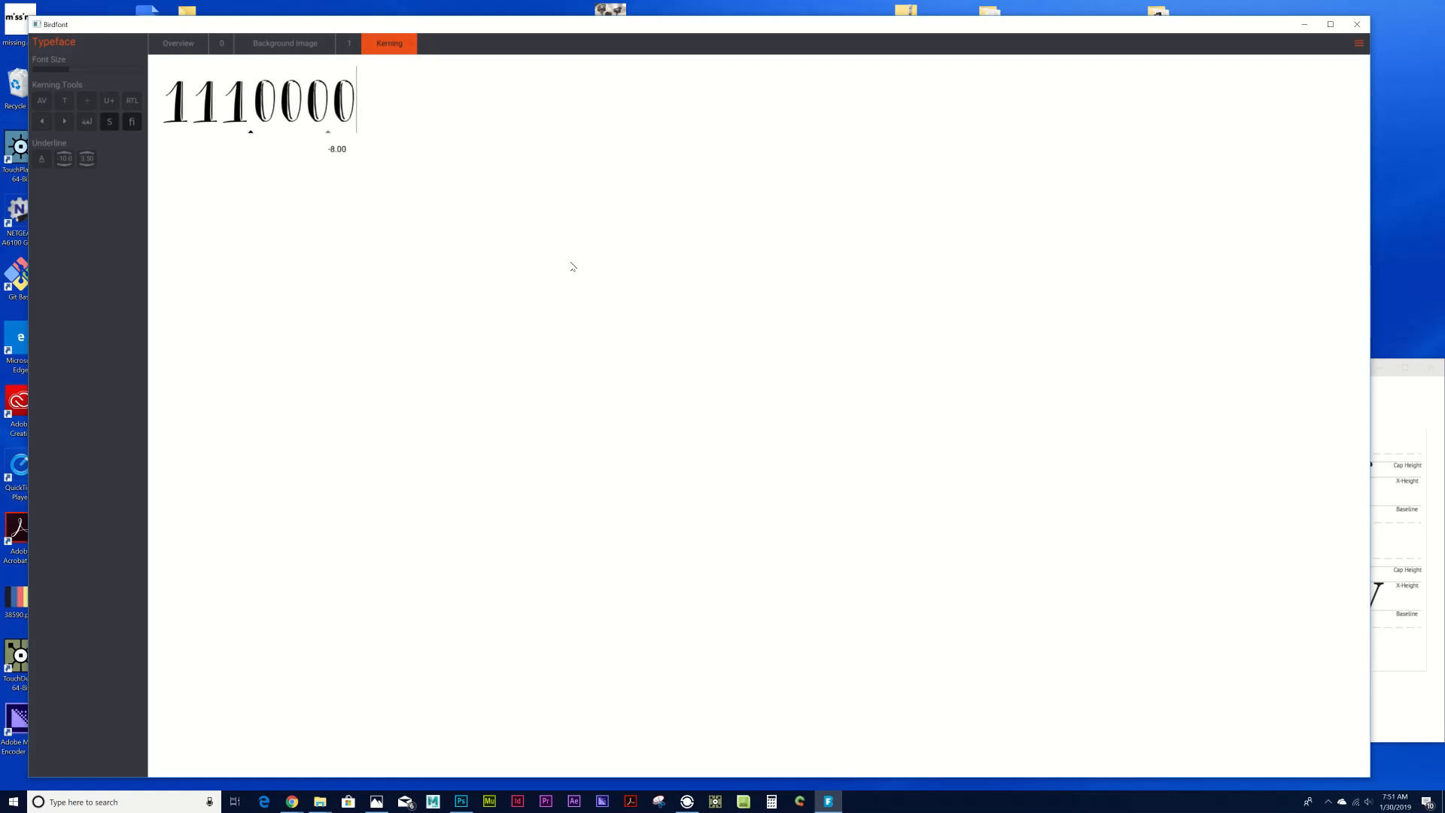
# Save the font and open its export settings through the Export Fonts command.
pyautogui.hotkey('ctrl', 's')
pyautogui.click(1358, 44)
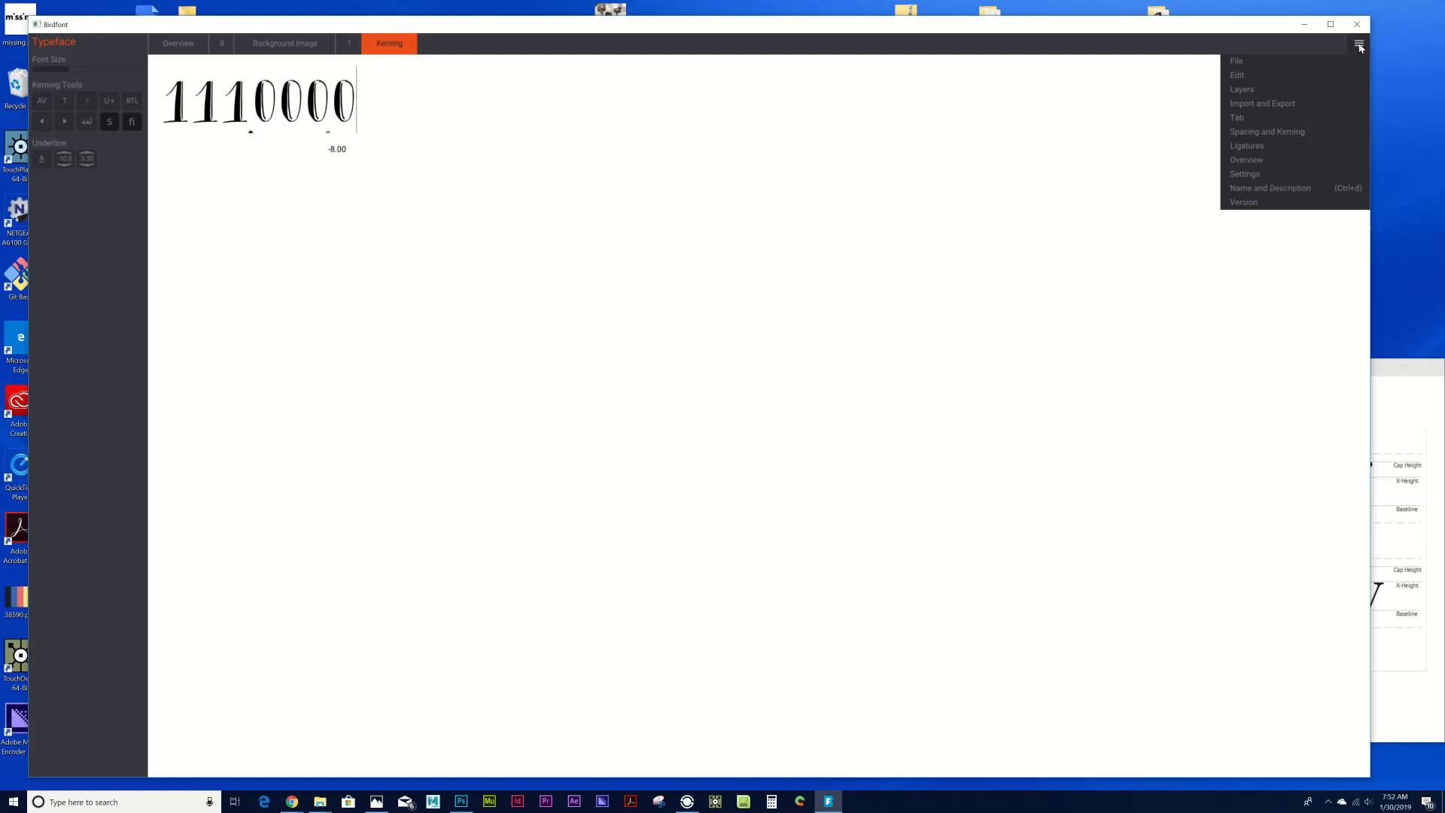
pyautogui.click(1276, 104)
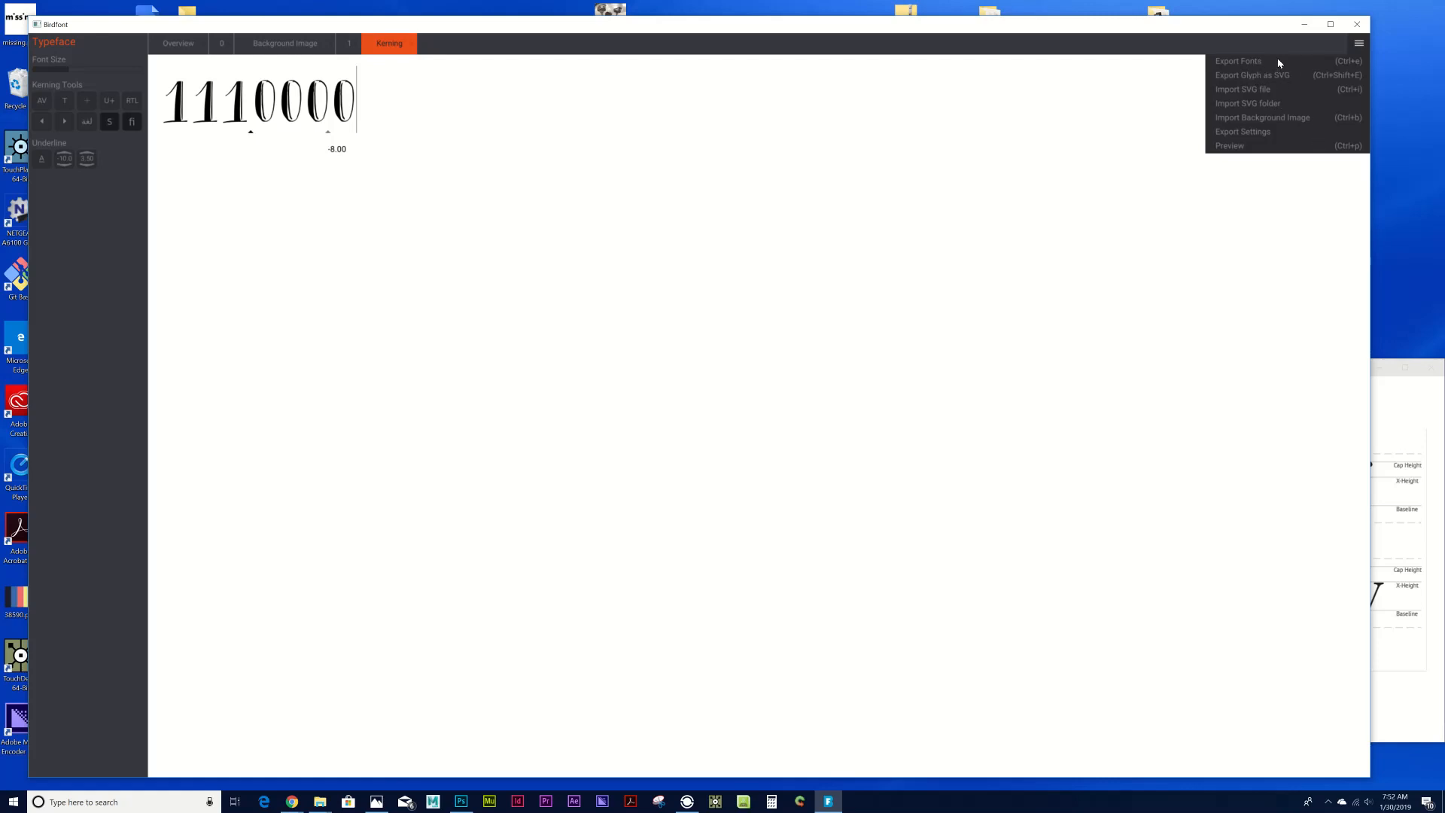
pyautogui.click(1237, 62)
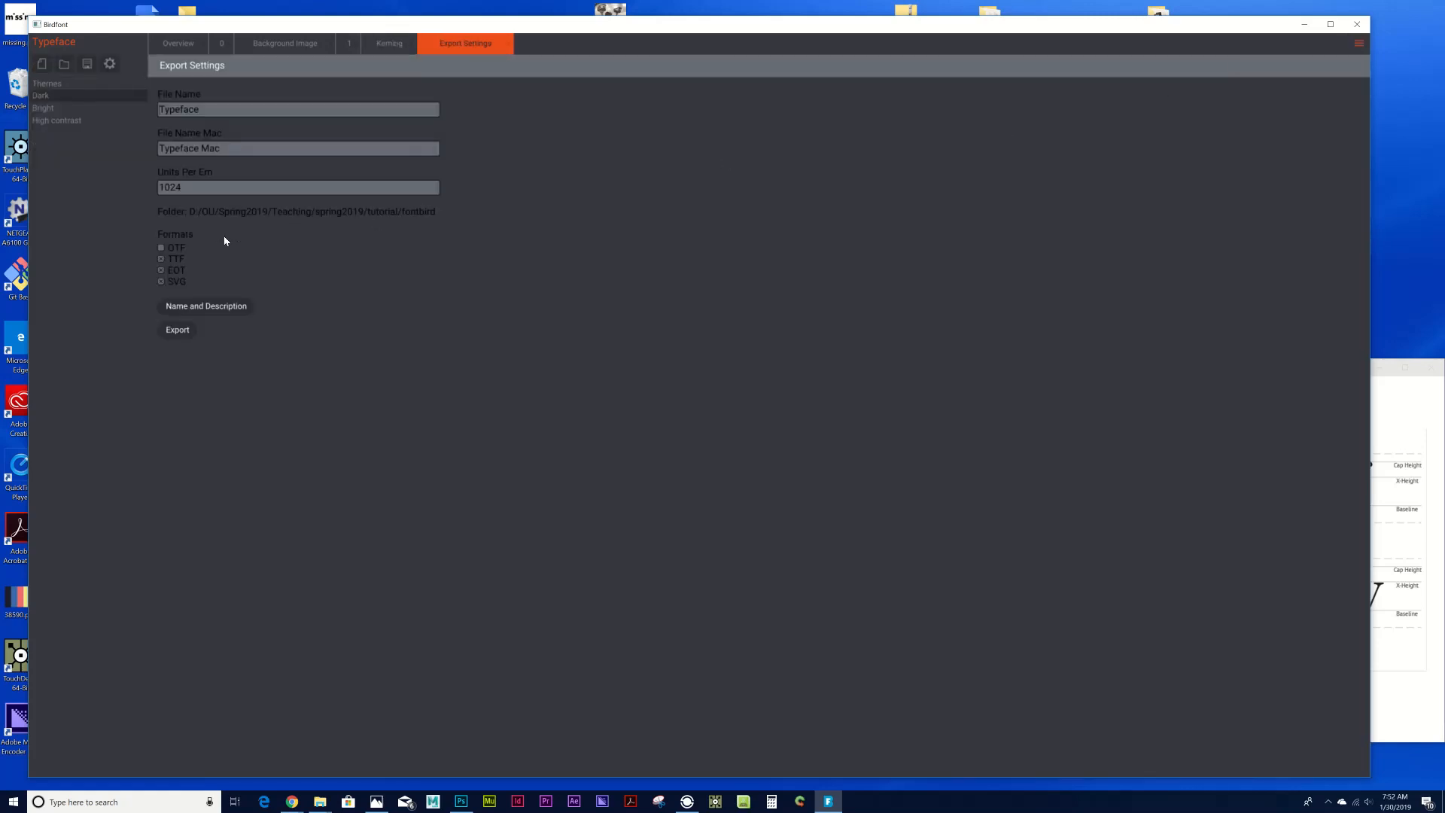
# Exclude the SVG and EOT formats from the export and try to enable OTF.
pyautogui.click(161, 282)
pyautogui.click(161, 270)
pyautogui.click(167, 249)
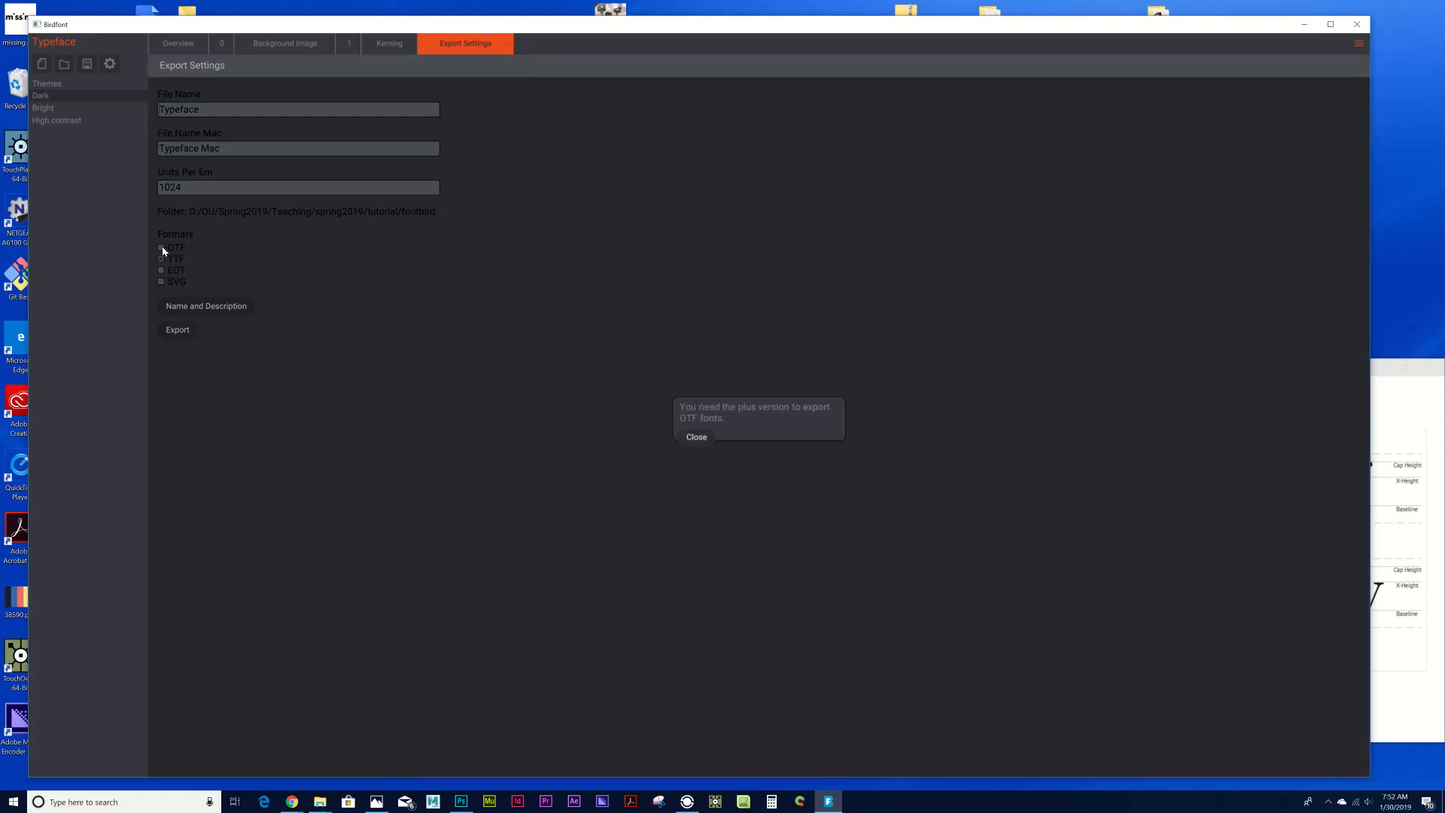
pyautogui.click(696, 433)
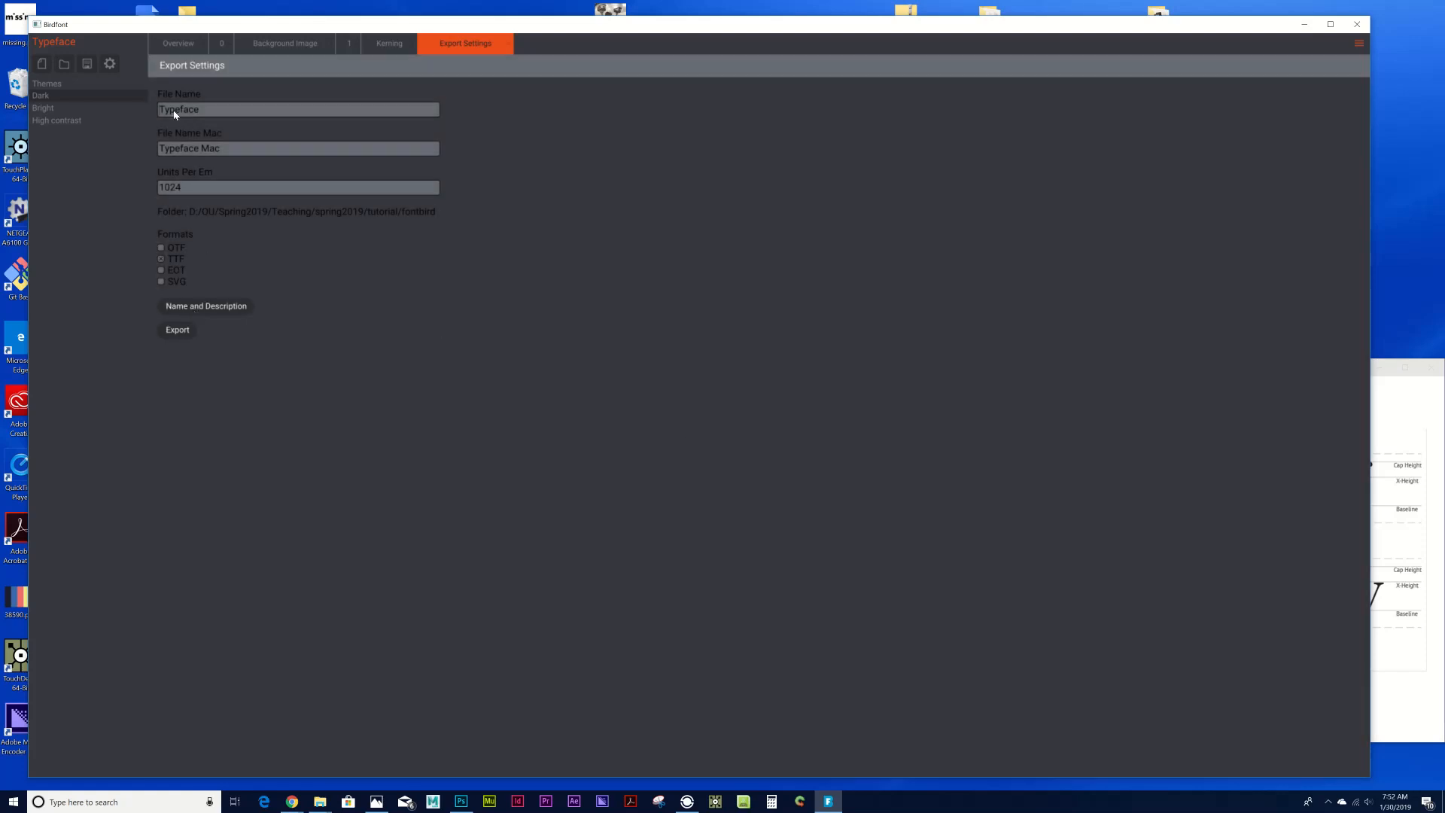
# Set the export file name to Practice and the Mac file name to PracticeFont.
pyautogui.moveTo(236, 115); pyautogui.dragTo(120, 111)
pyautogui.write('Practice')
pyautogui.moveTo(231, 146); pyautogui.dragTo(130, 150)
pyautogui.write('PracticeFont')
# In the font's name and description, set the PostScript name and name to Practice and the full name to Practice_Blubber.
pyautogui.click(231, 307)
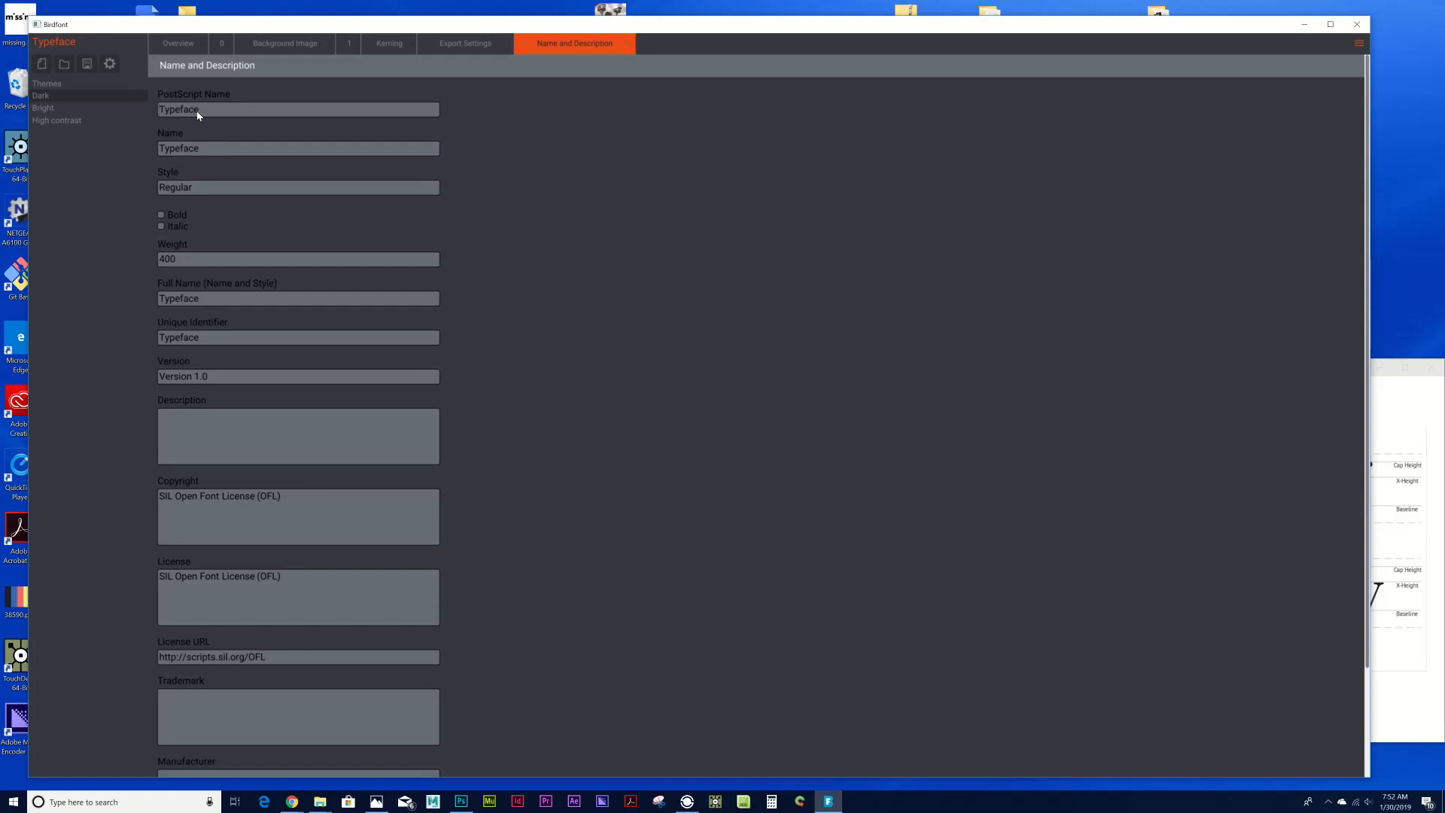
pyautogui.write('Practice')
pyautogui.click(184, 153)
pyautogui.write('Pr')
pyautogui.scroll(-1, 452, 345)
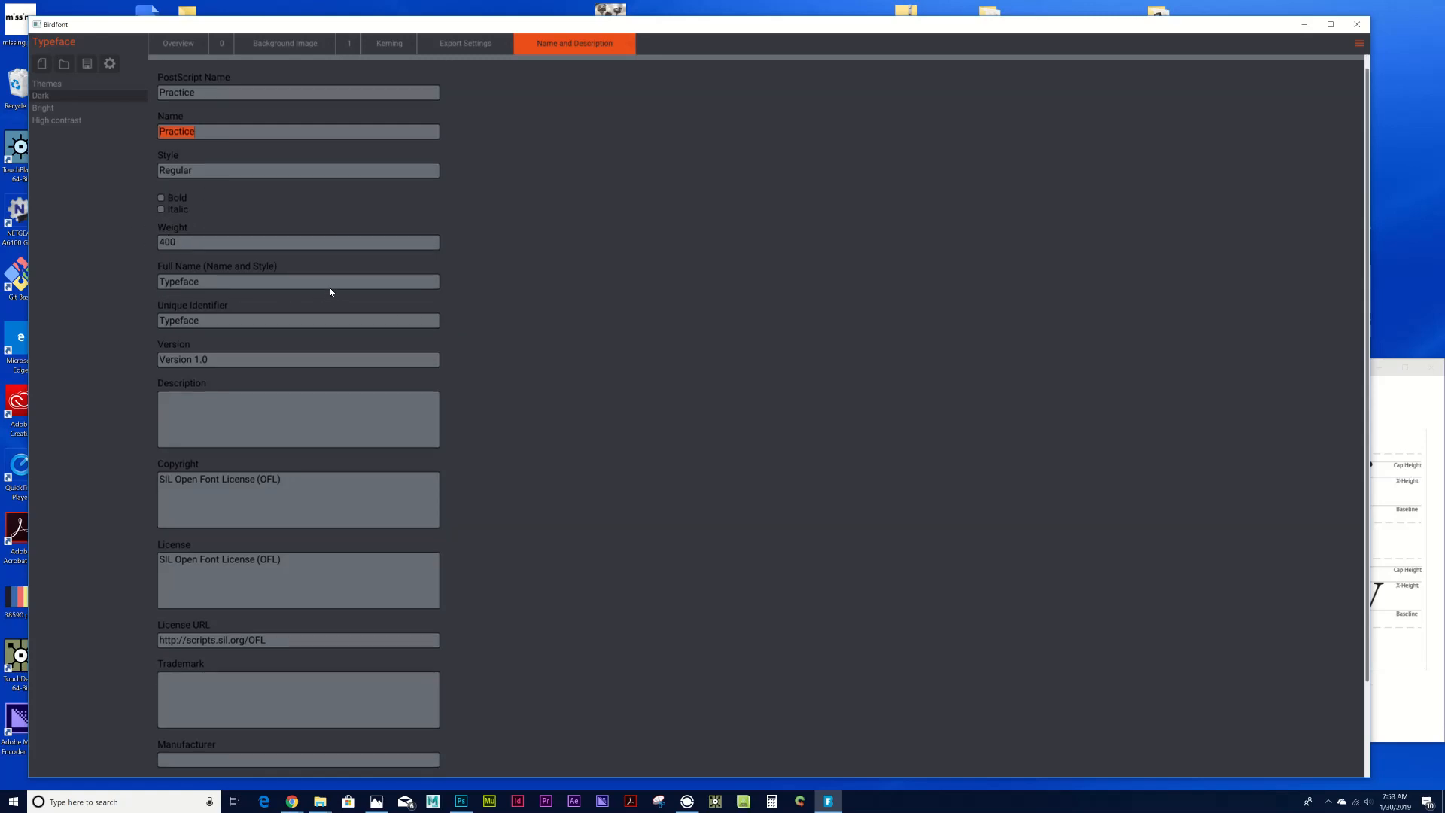
pyautogui.write('Practice_Blubber')
pyautogui.scroll(-2, 619, 371)
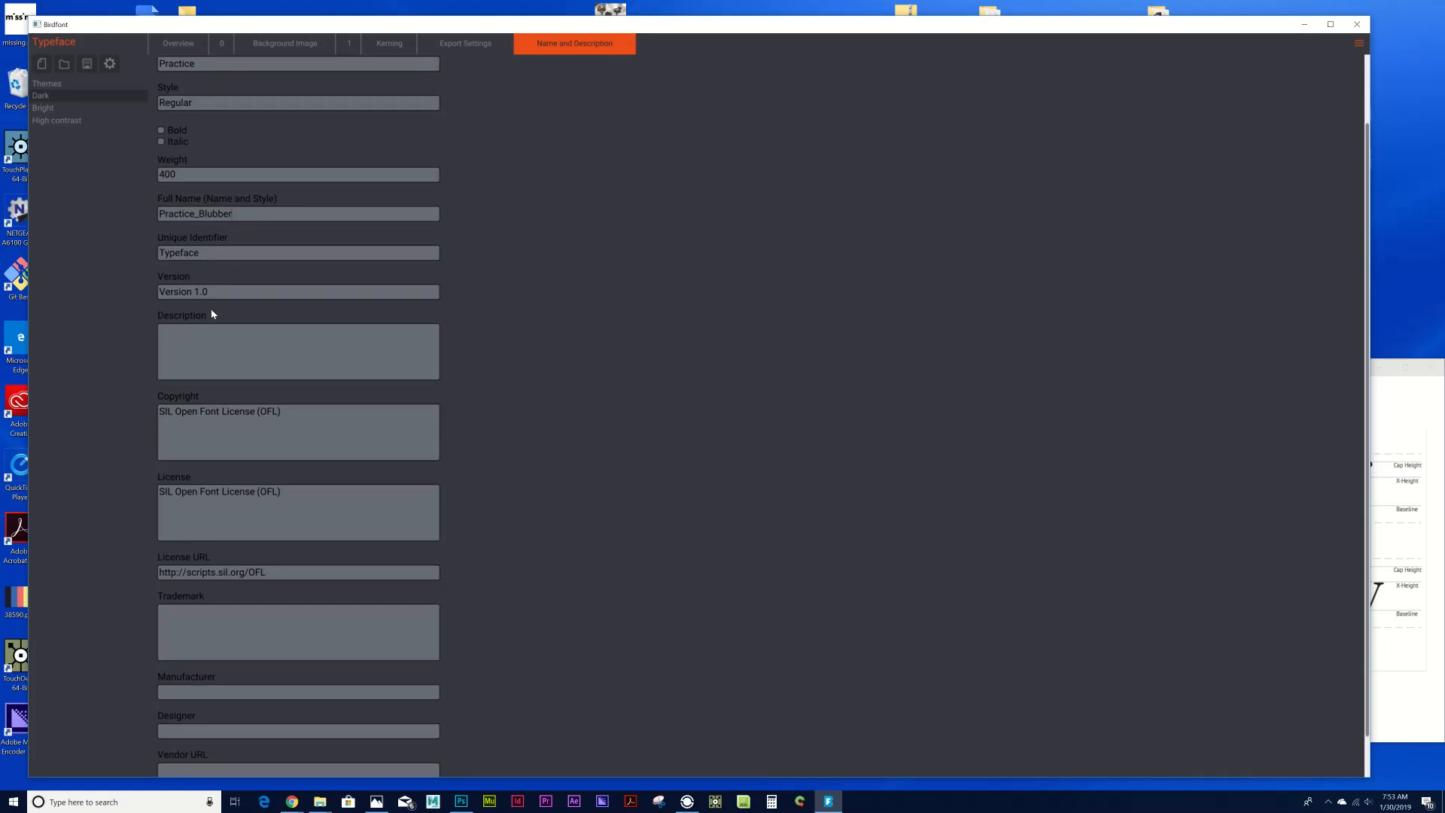
pyautogui.scroll(-1, 211, 314)
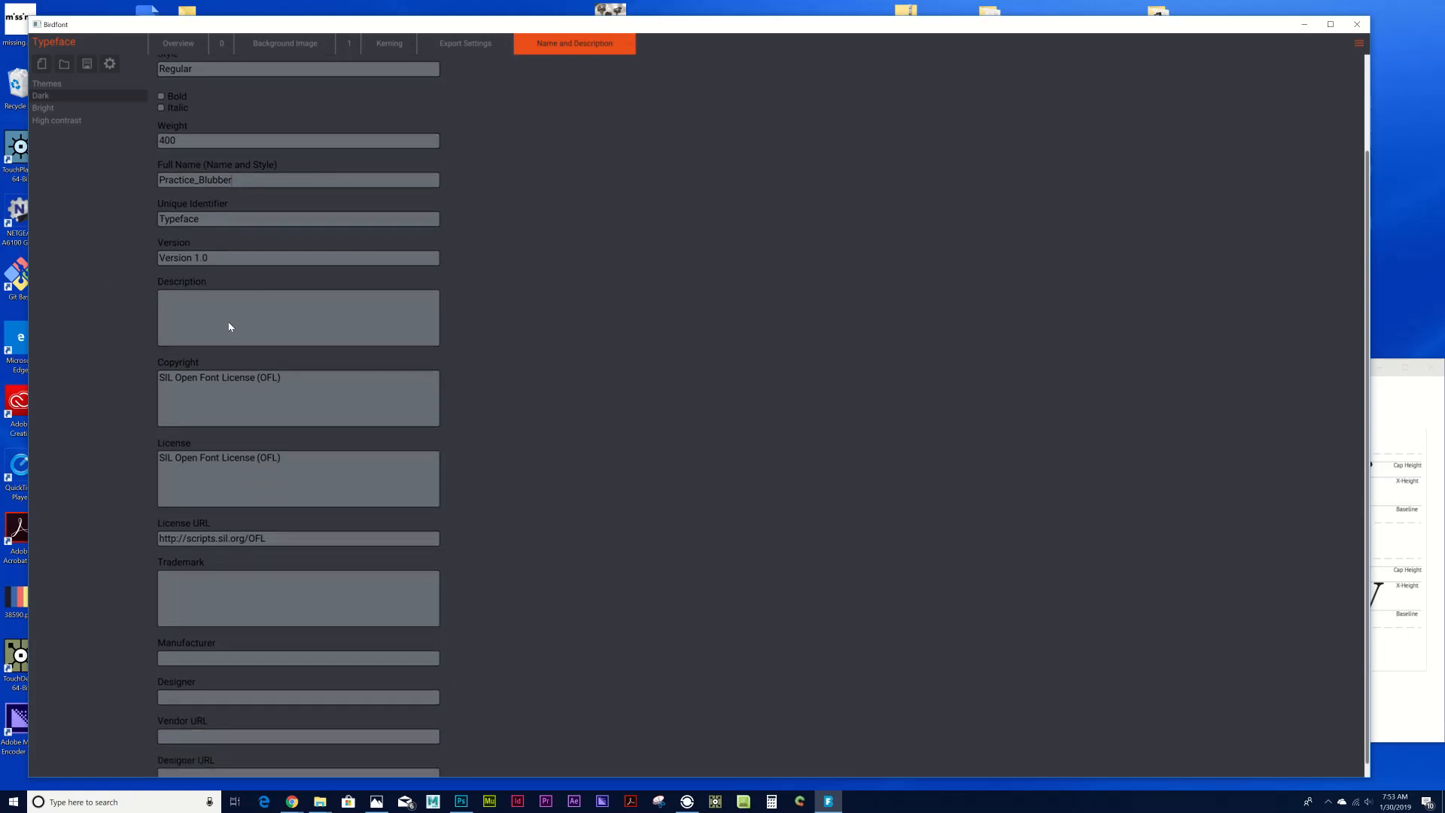
# Check the remaining name and description fields, and export the font from the export settings.
pyautogui.scroll(-1, 238, 338)
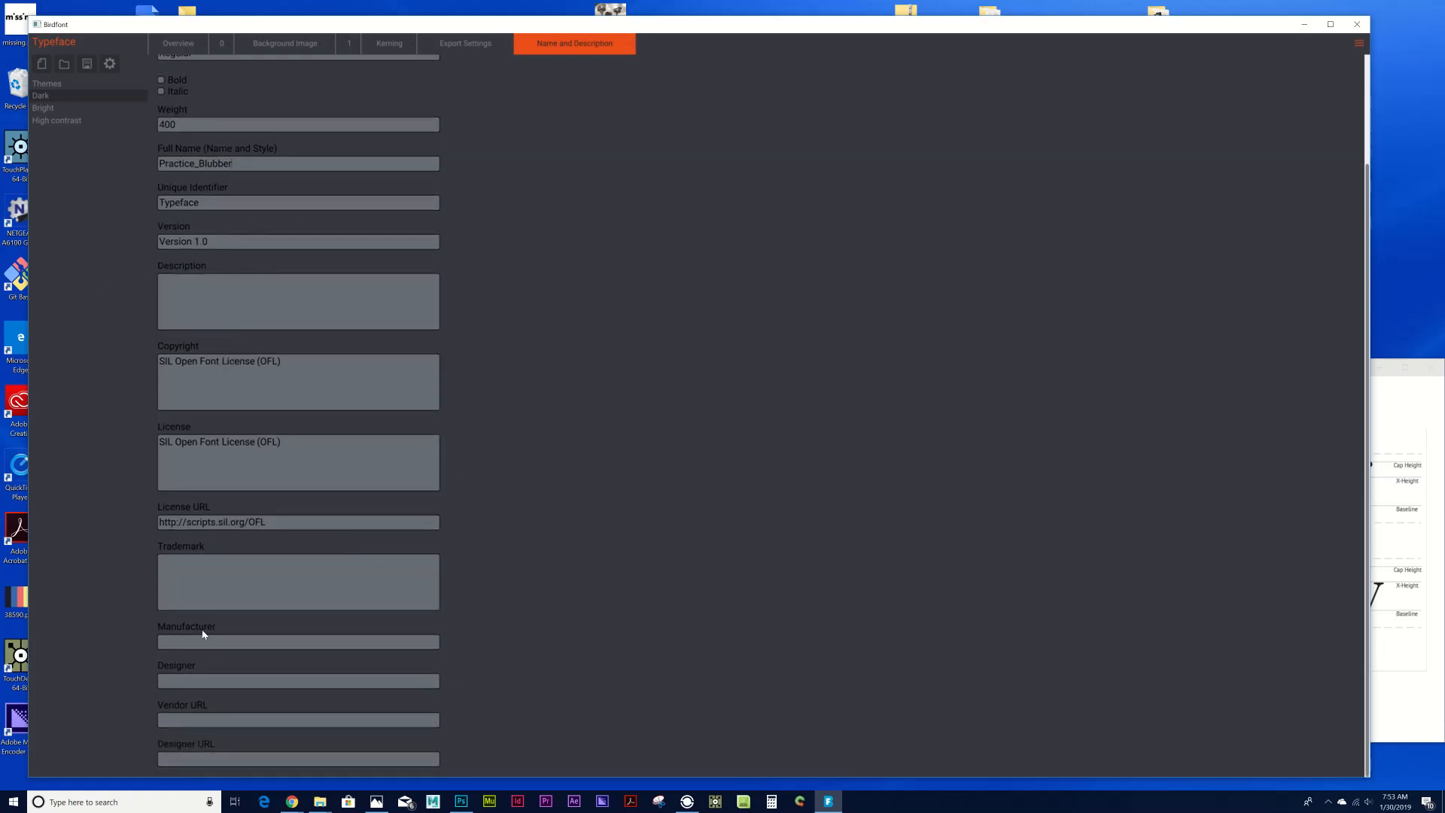
pyautogui.scroll(5, 200, 602)
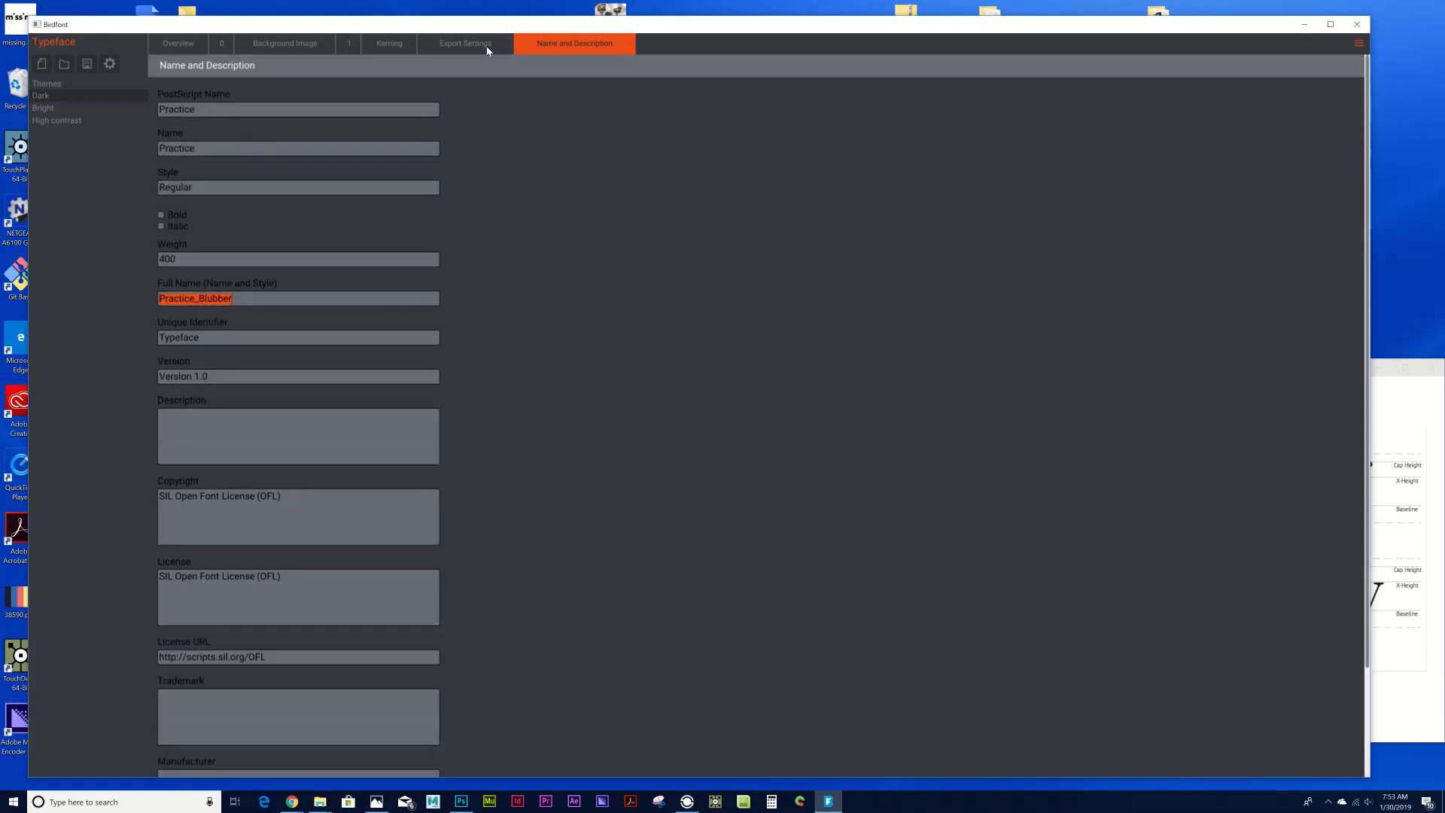
pyautogui.click(487, 50)
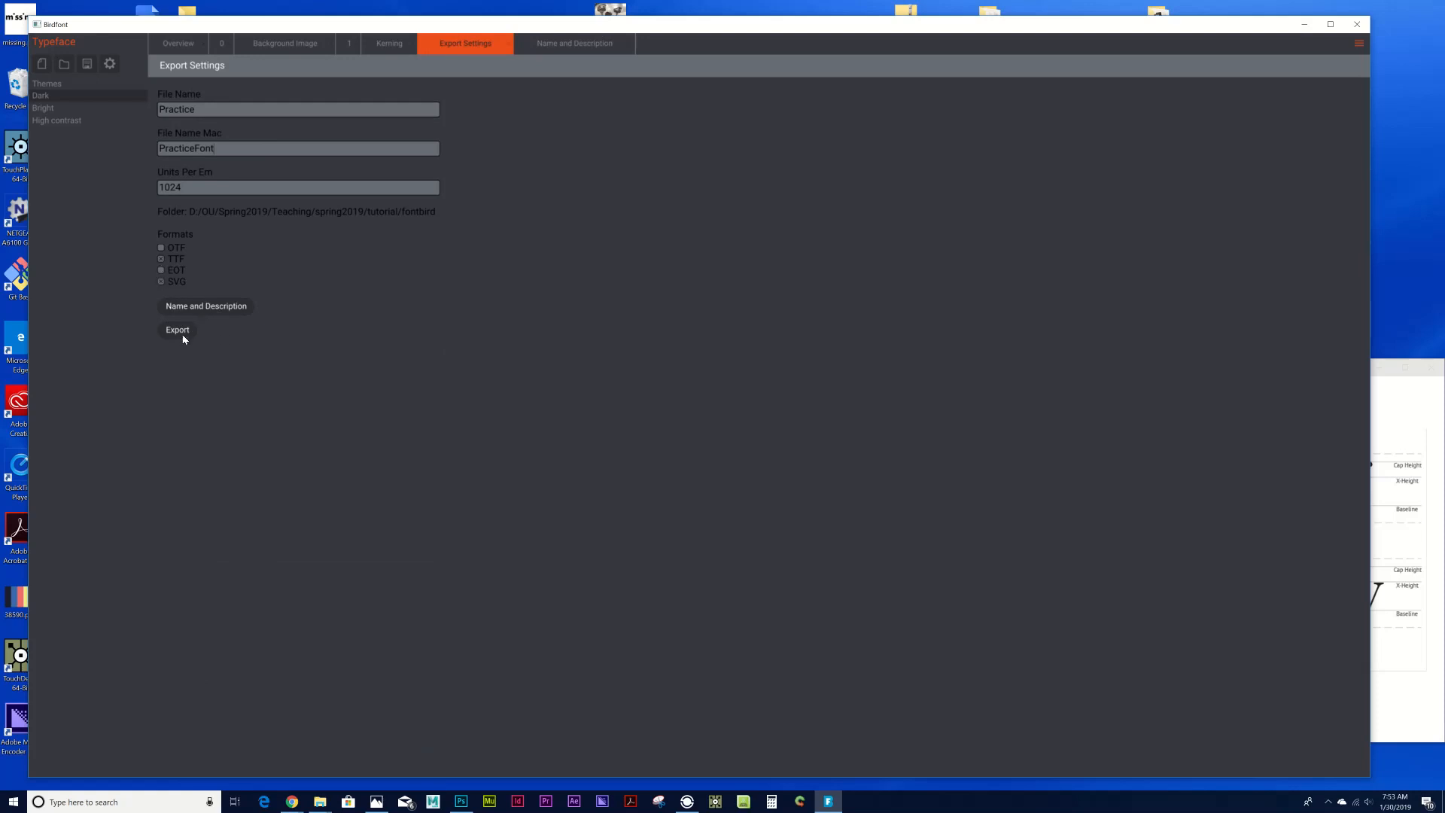
pyautogui.click(556, 48)
pyautogui.click(485, 50)
# Switch to the fontbird folder in File Explorer and preview the contents of the exported Practice.svg.
pyautogui.moveTo(320, 799)
pyautogui.click(360, 757)
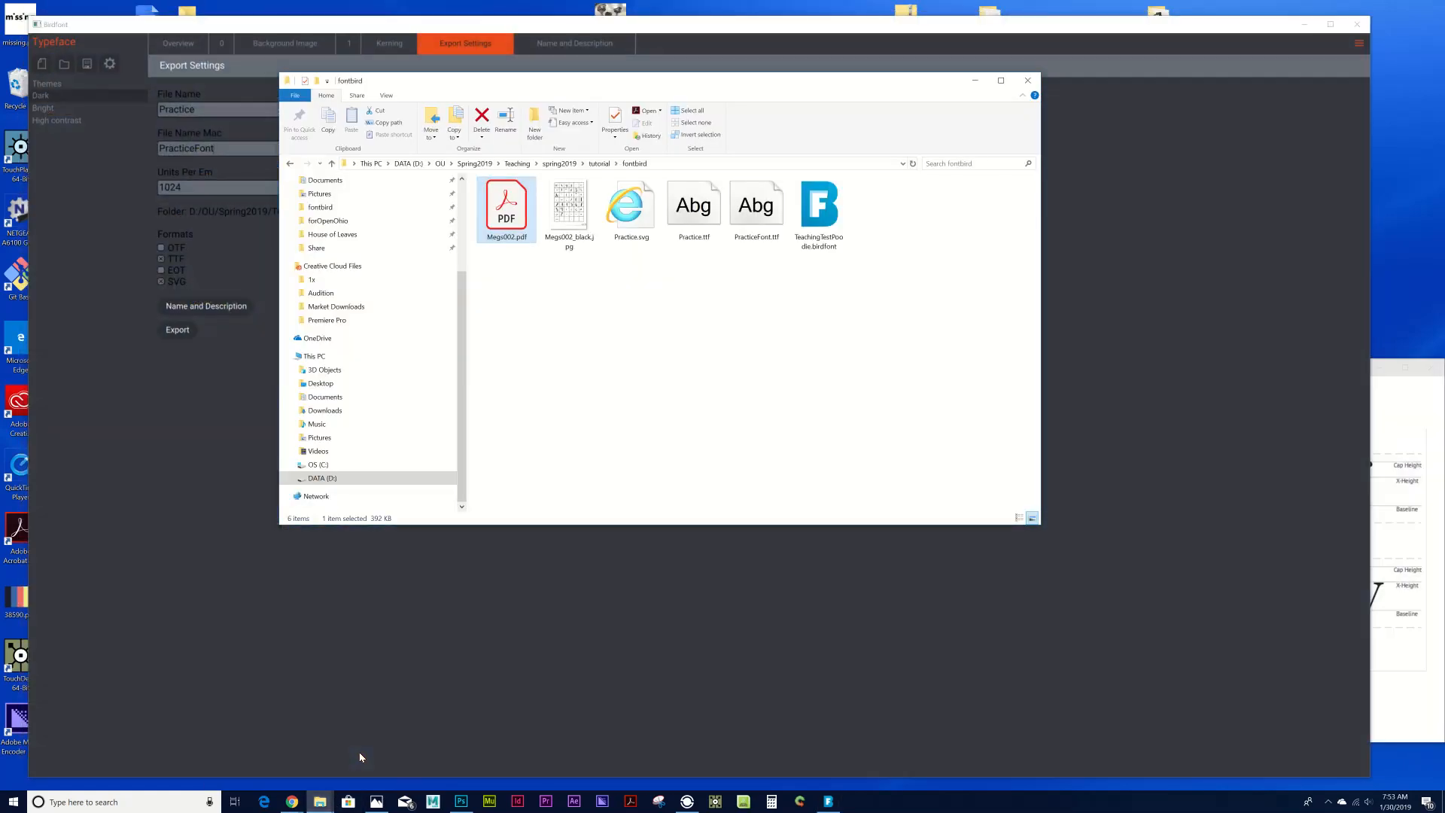
pyautogui.click(813, 272)
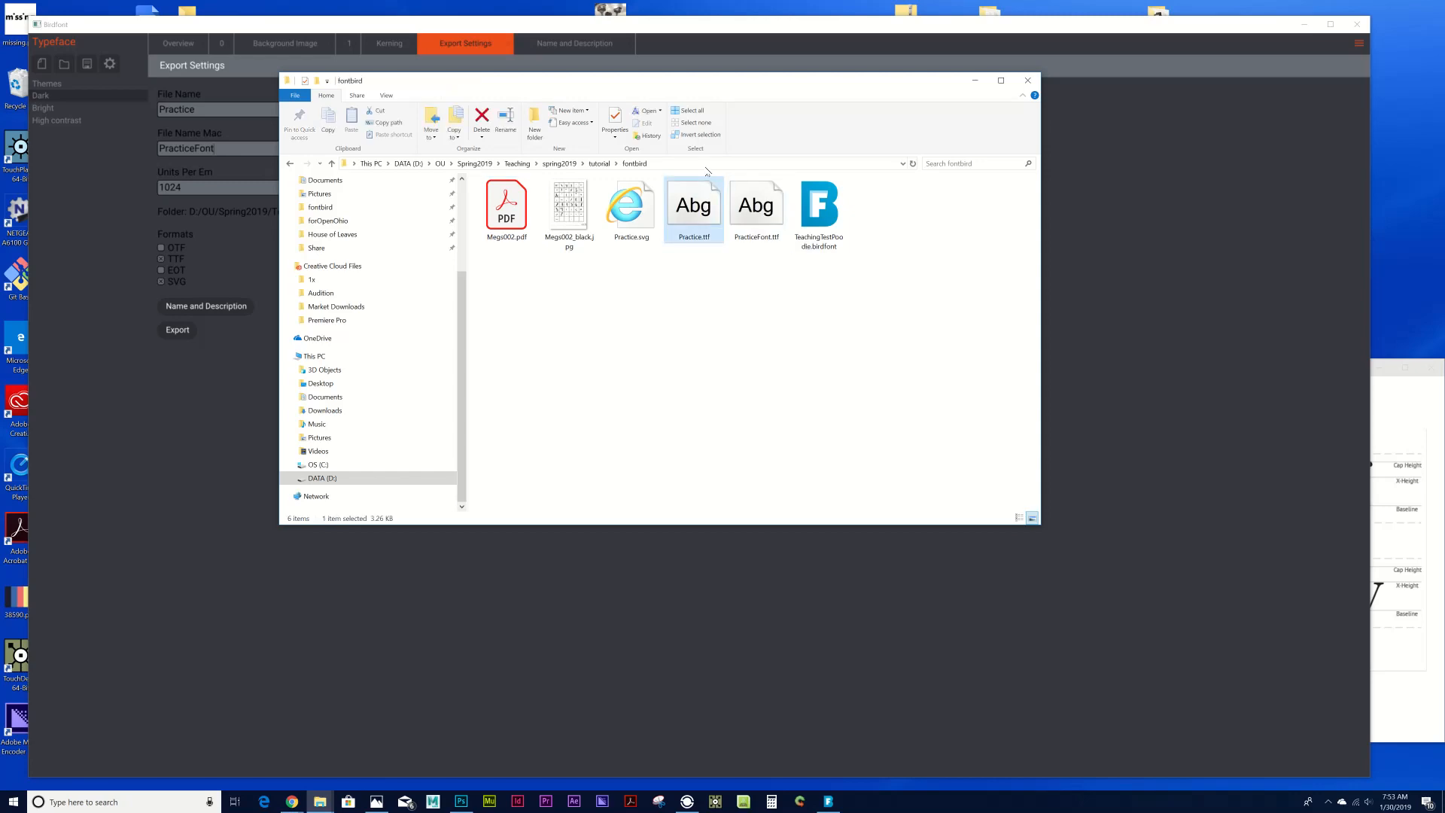
pyautogui.click(758, 195)
pyautogui.click(631, 204)
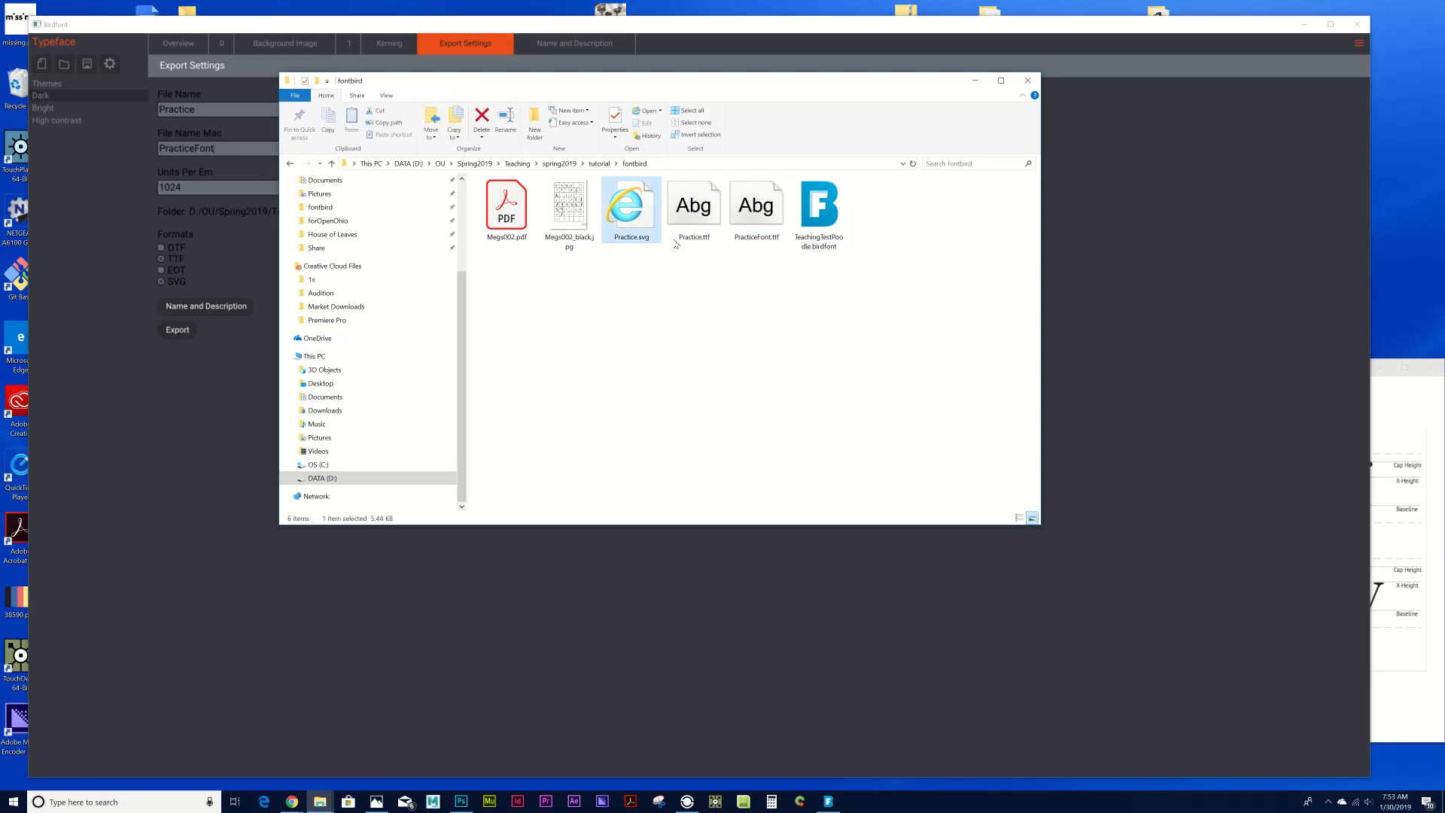
pyautogui.press('space')
pyautogui.scroll(-5, 714, 355)
pyautogui.scroll(5, 641, 331)
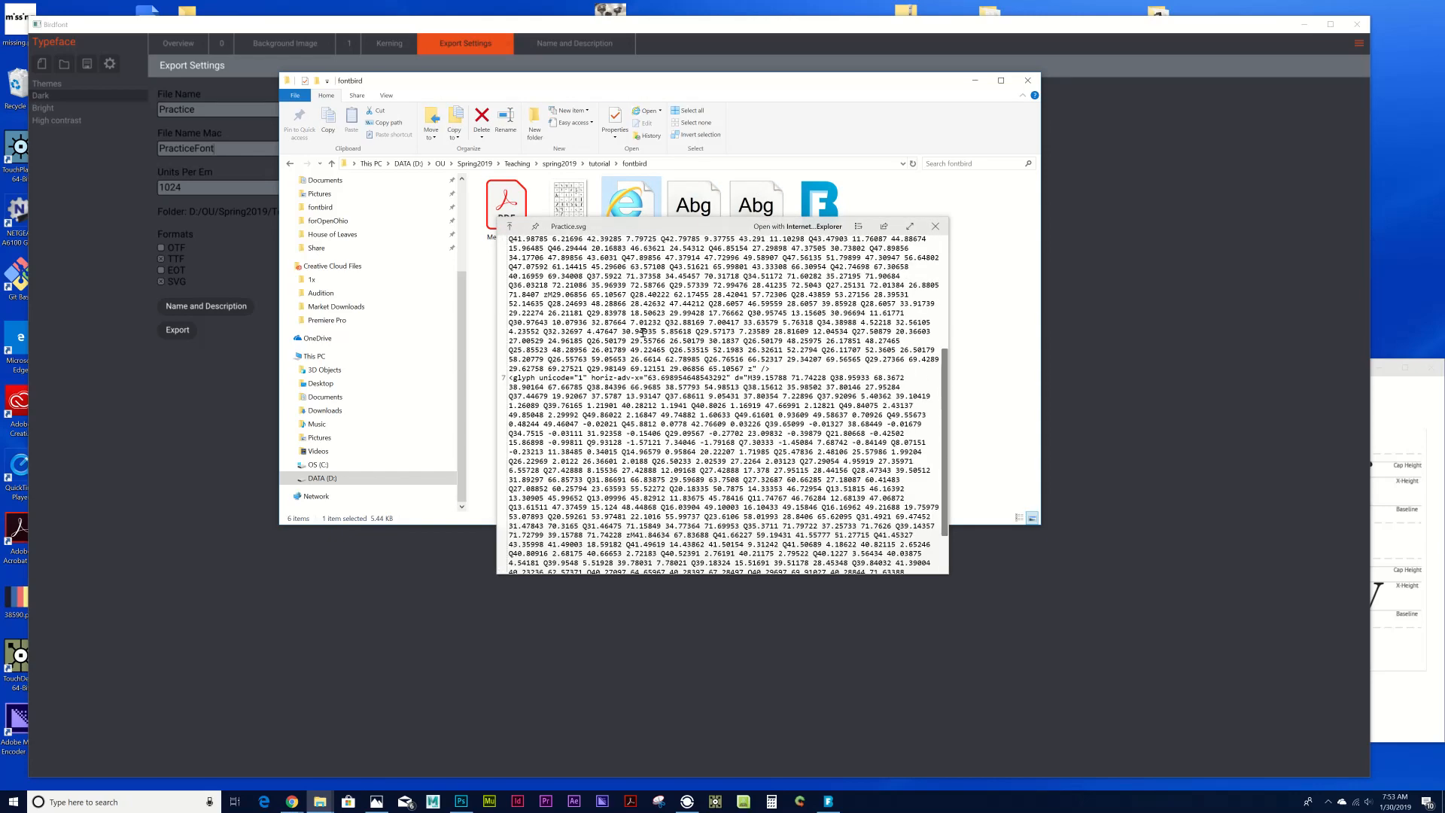
pyautogui.click(935, 226)
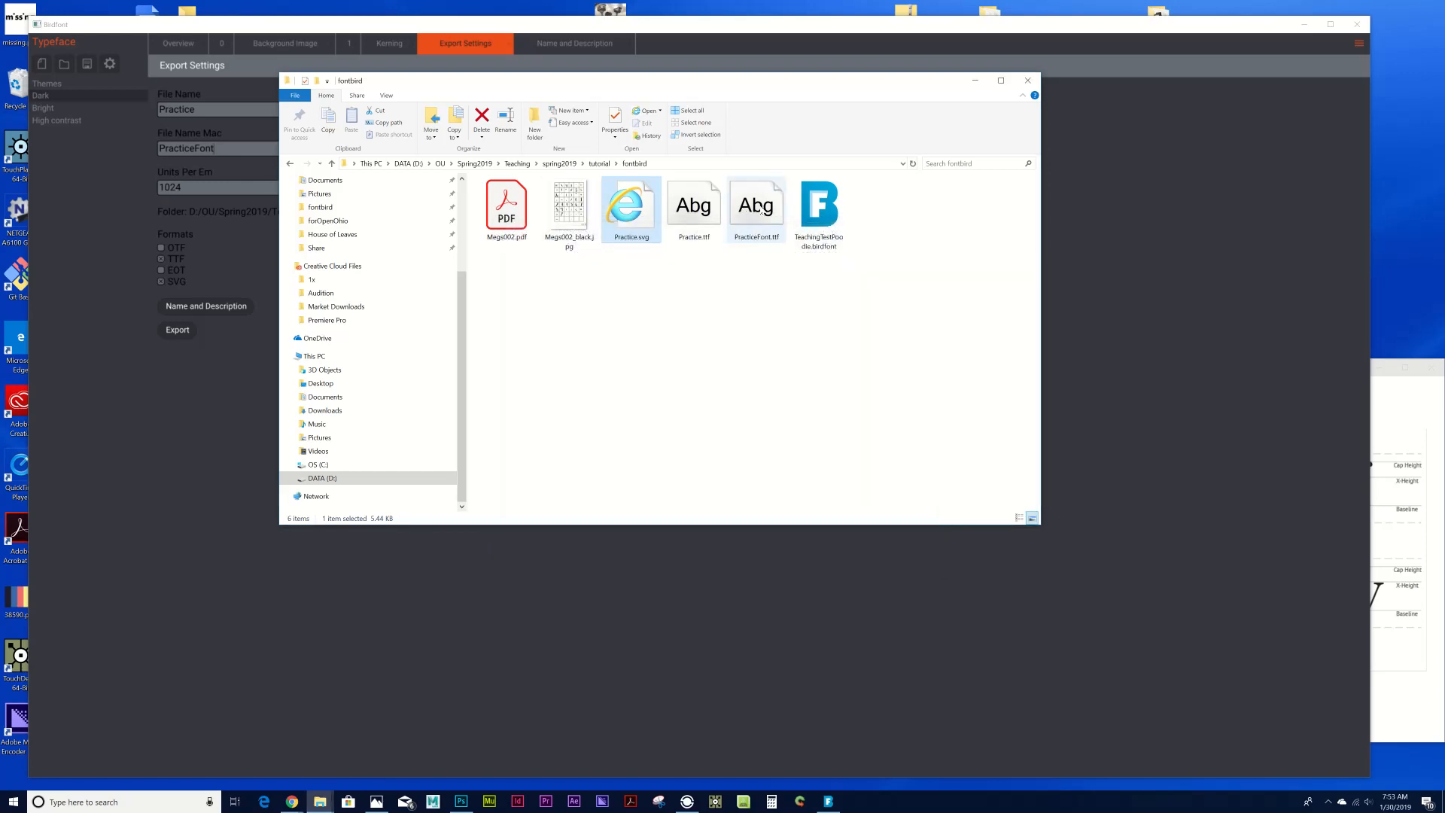
# Preview PracticeFont.ttf in the font viewer, and install the font from Practice.ttf.
pyautogui.press('Right')
pyautogui.press('Right')
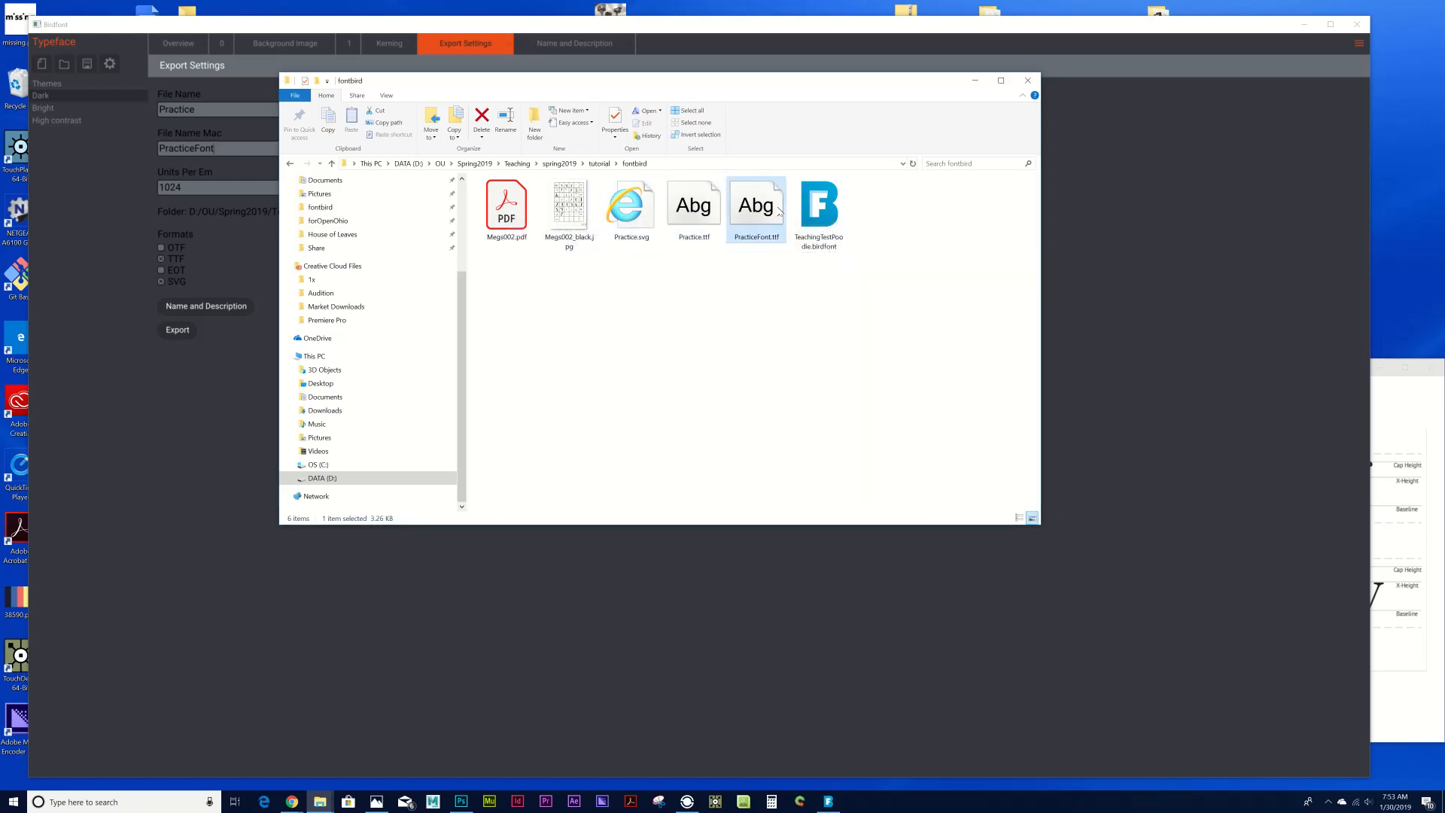
pyautogui.press('space')
pyautogui.press('space')
pyautogui.doubleClick(758, 211)
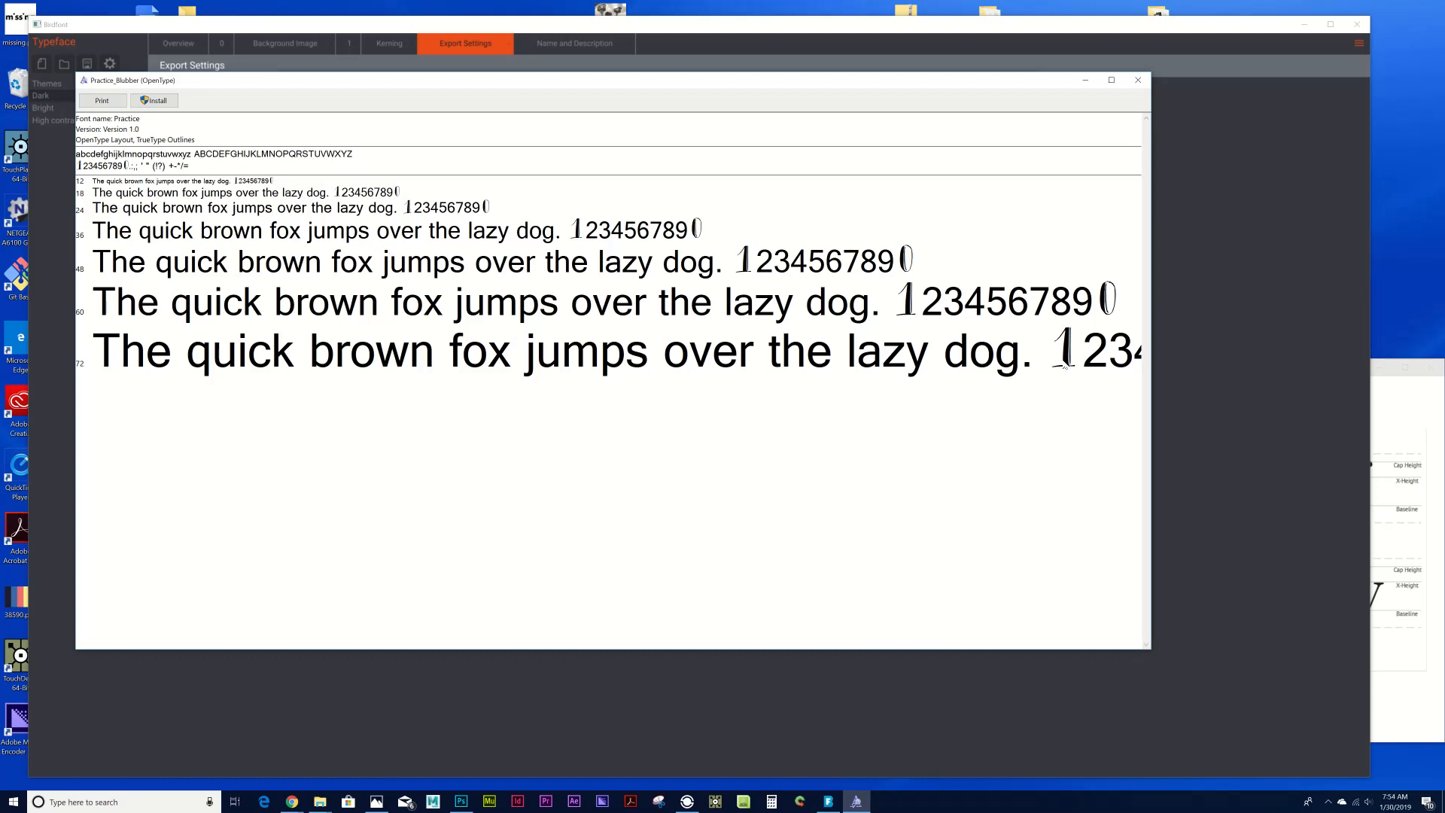
pyautogui.click(1138, 80)
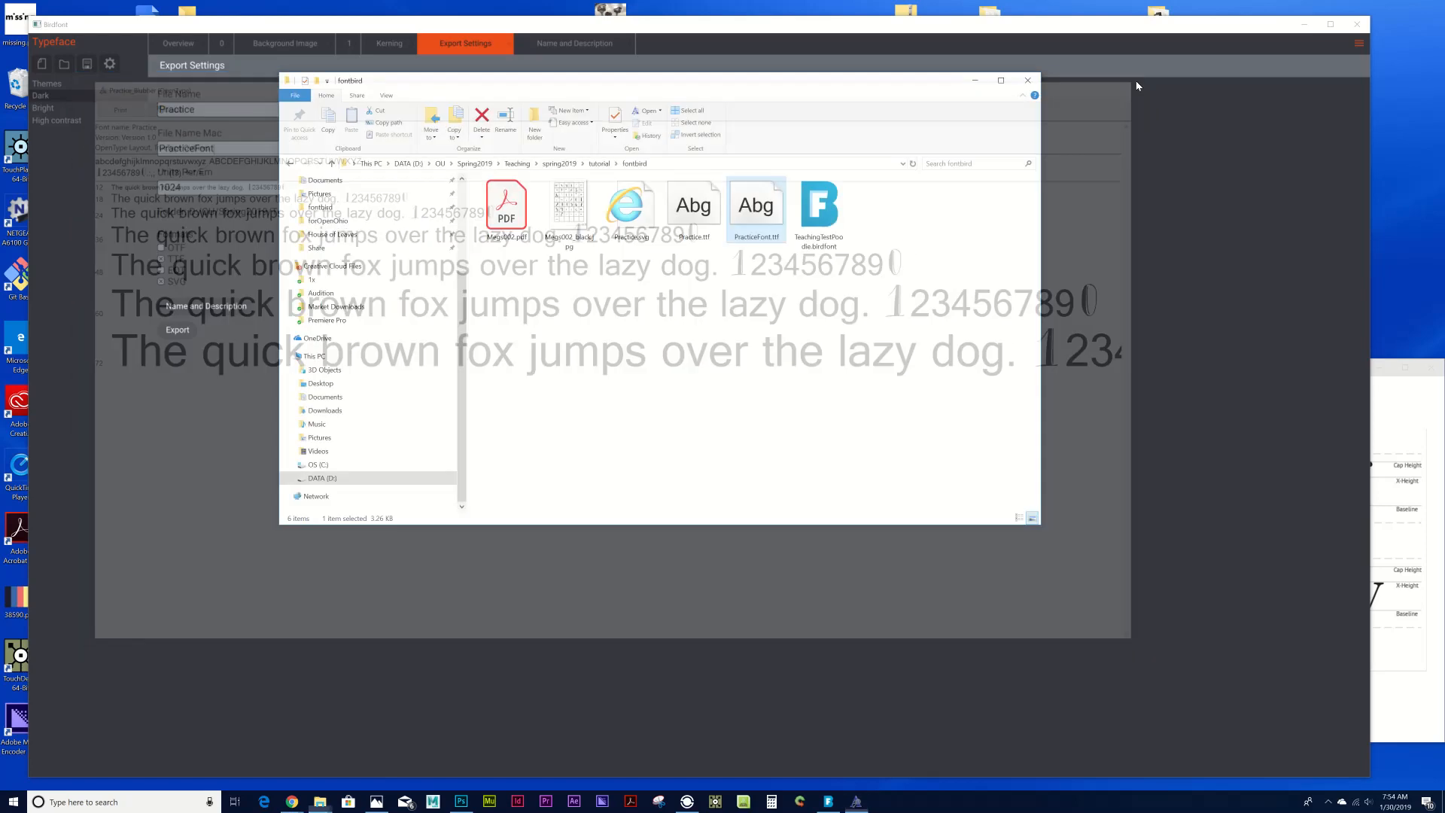
pyautogui.doubleClick(694, 208)
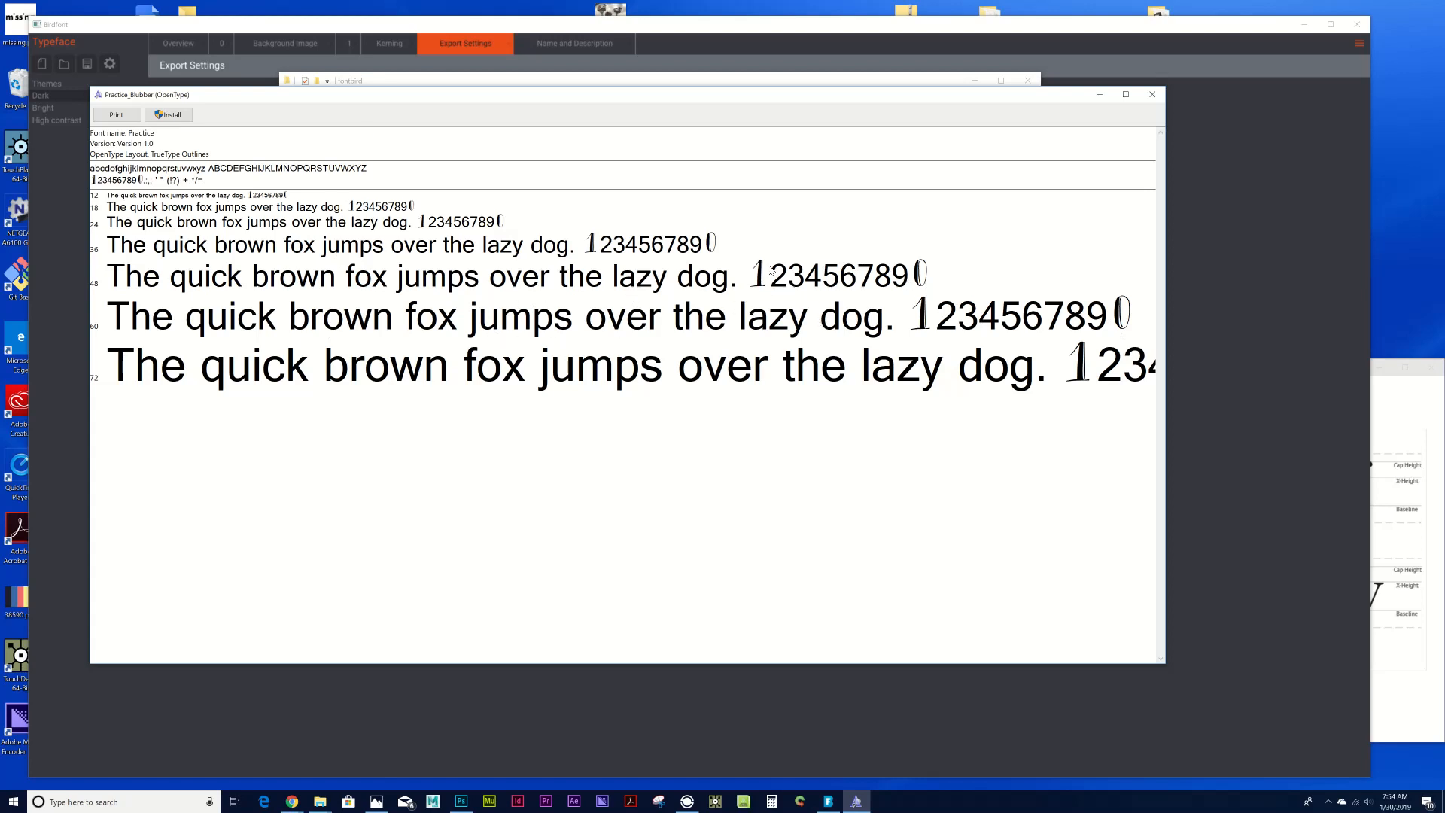
pyautogui.click(173, 115)
# Switch to Photoshop and create a new blank document.
pyautogui.click(461, 802)
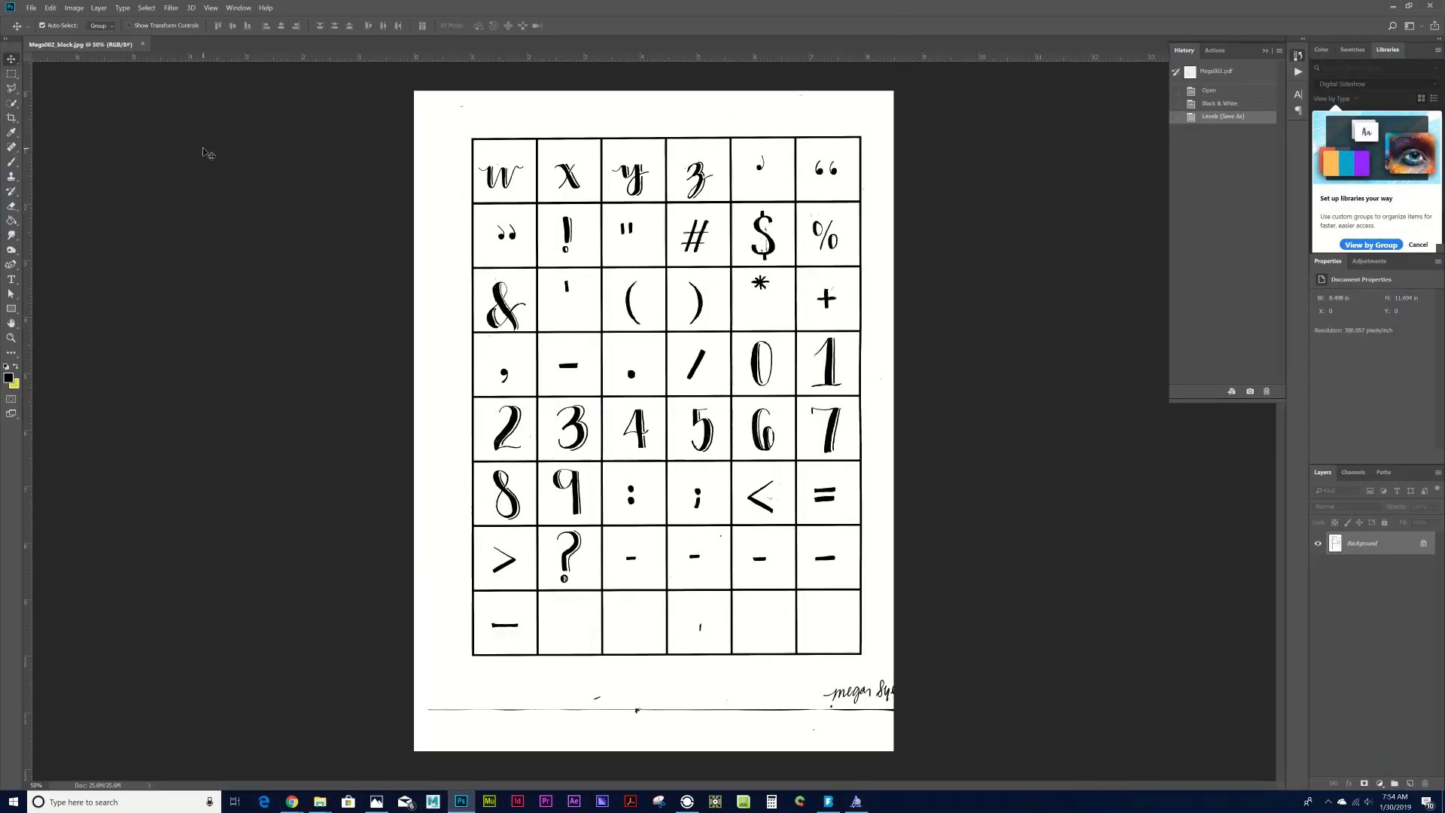
pyautogui.click(25, 7)
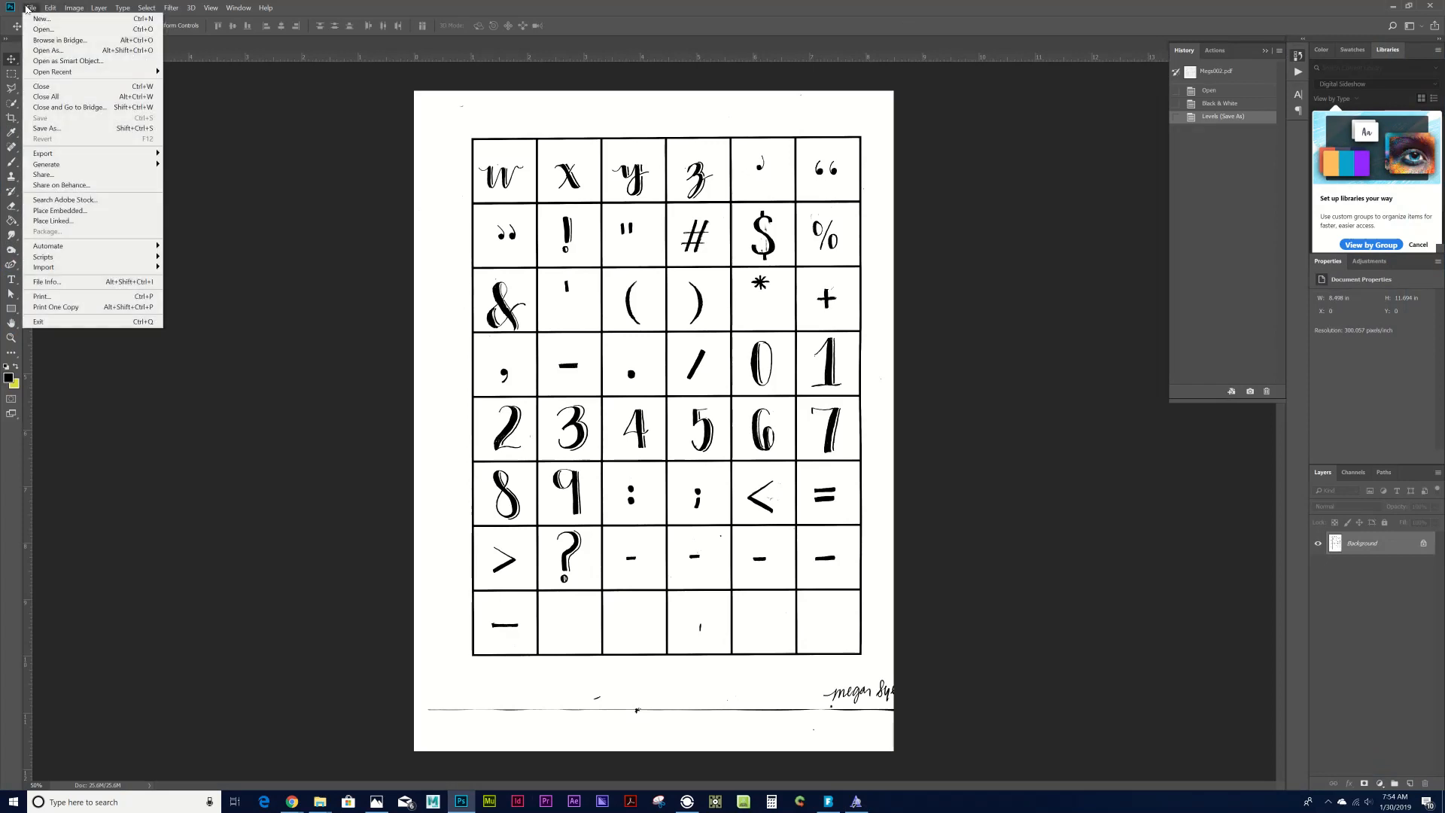
pyautogui.click(29, 18)
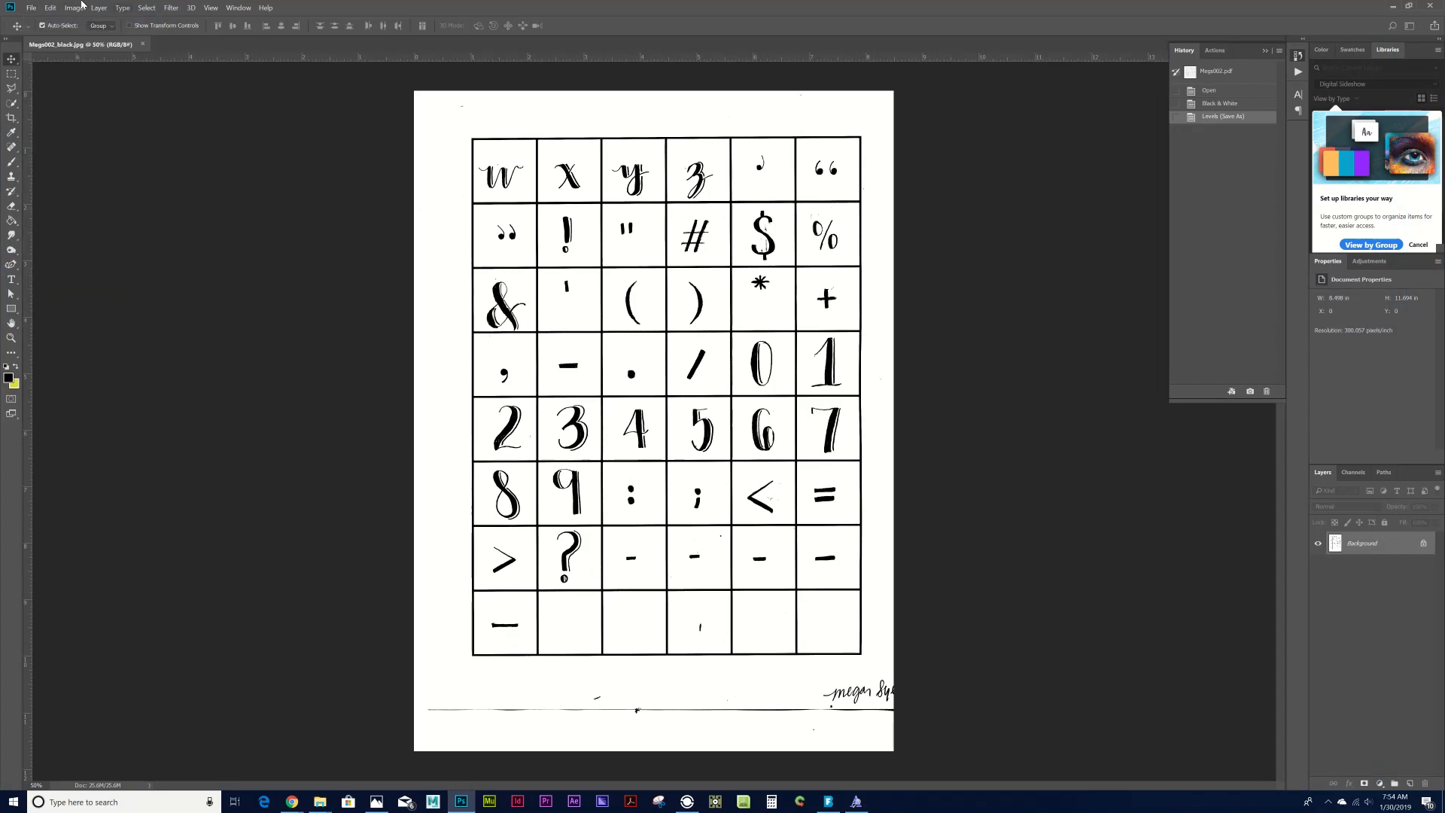
pyautogui.doubleClick(493, 347)
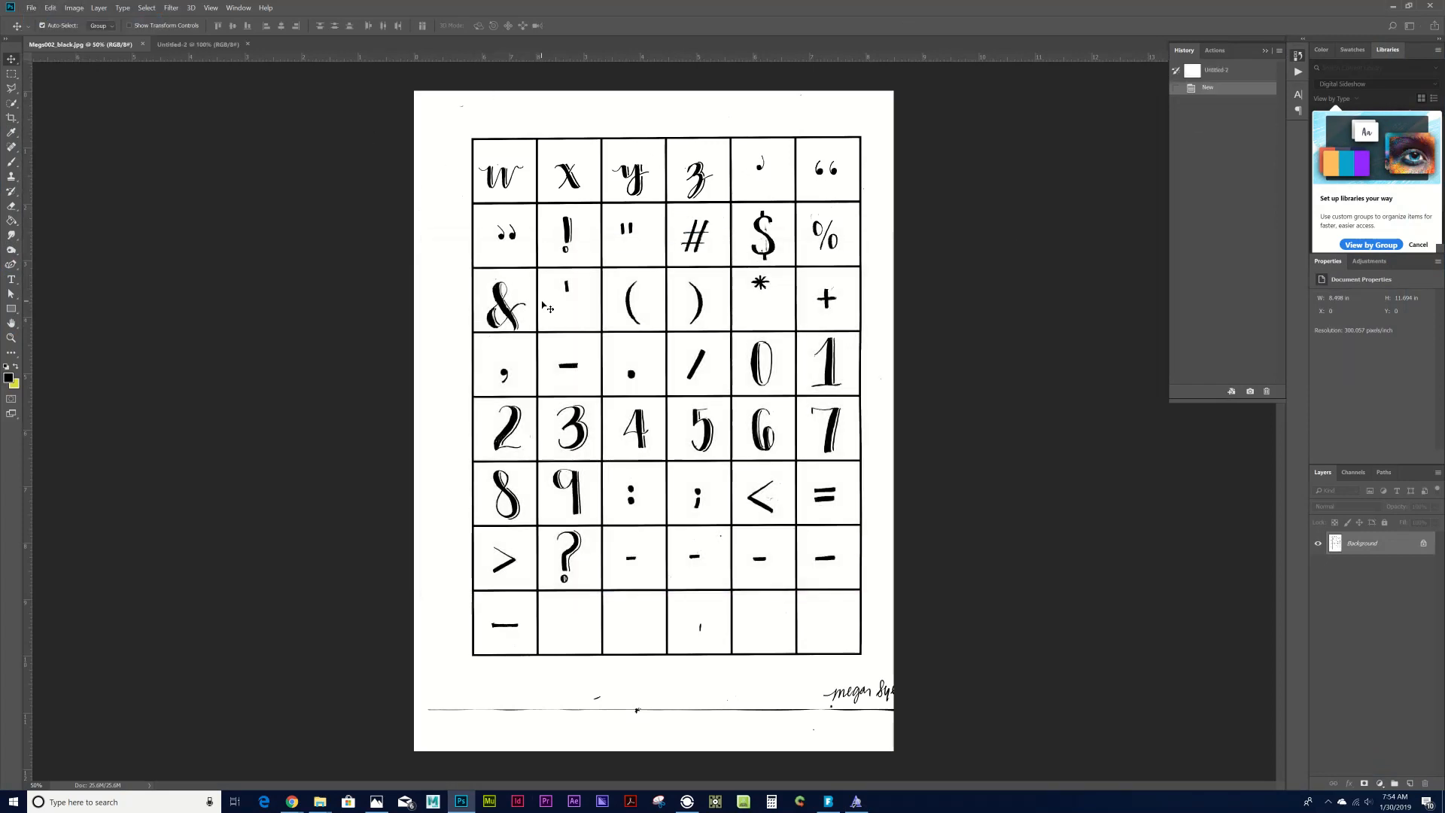
# Draw a text box about 10.3 in wide and 4.1 in high in the upper half of the canvas, and set its font size to 72 pt.
pyautogui.click(11, 279)
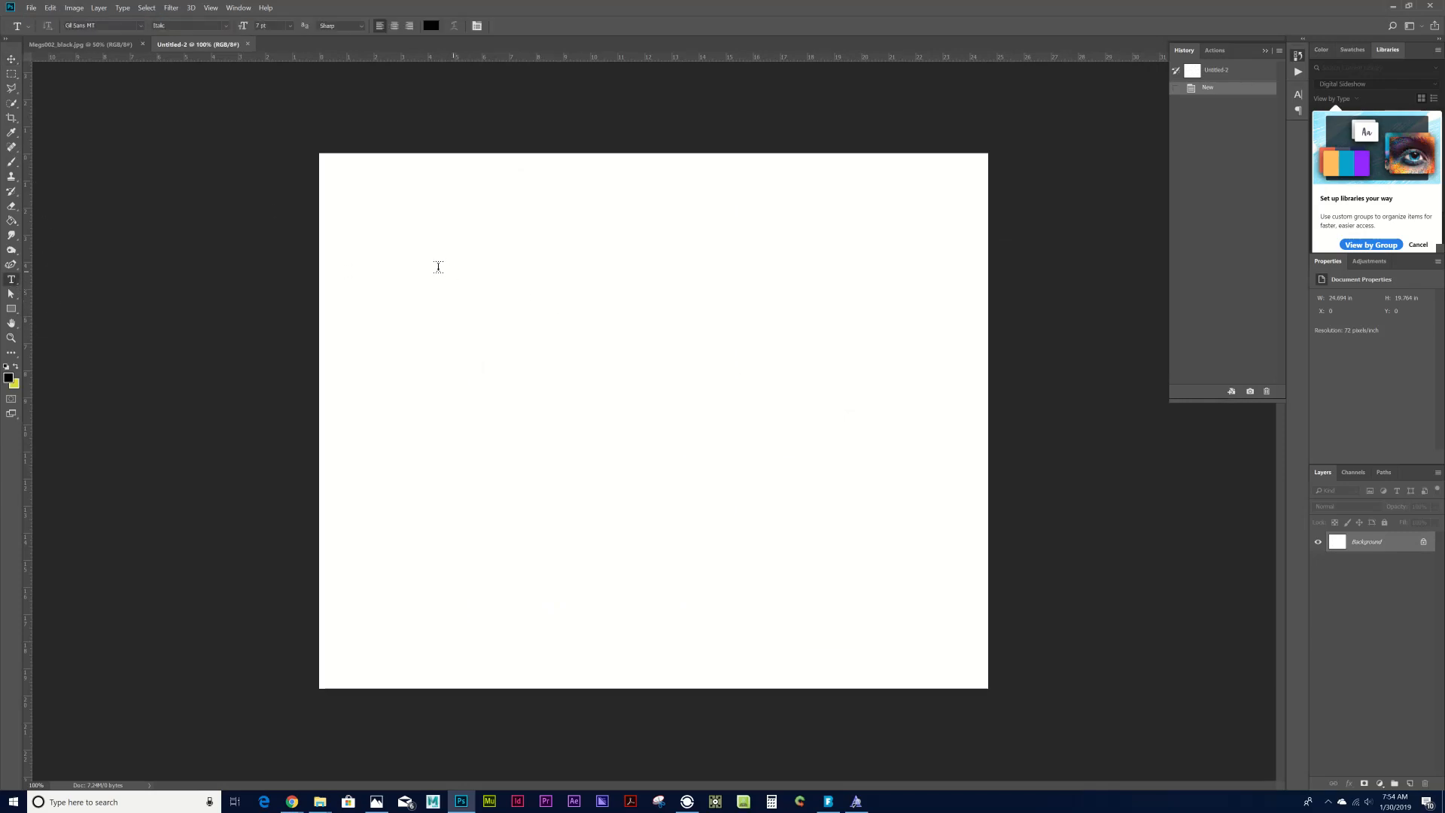
pyautogui.moveTo(439, 271); pyautogui.dragTo(718, 380)
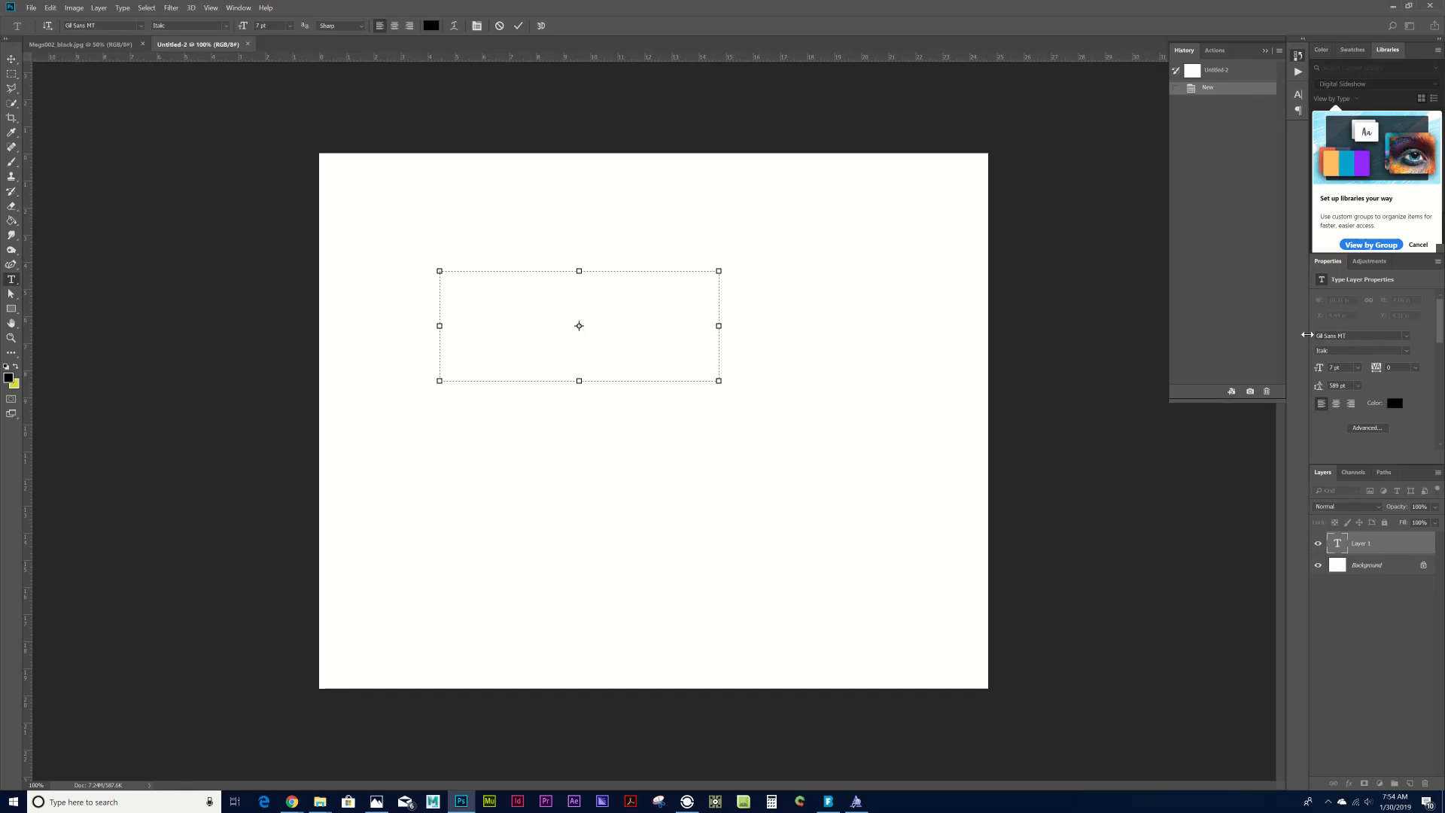
pyautogui.click(1356, 368)
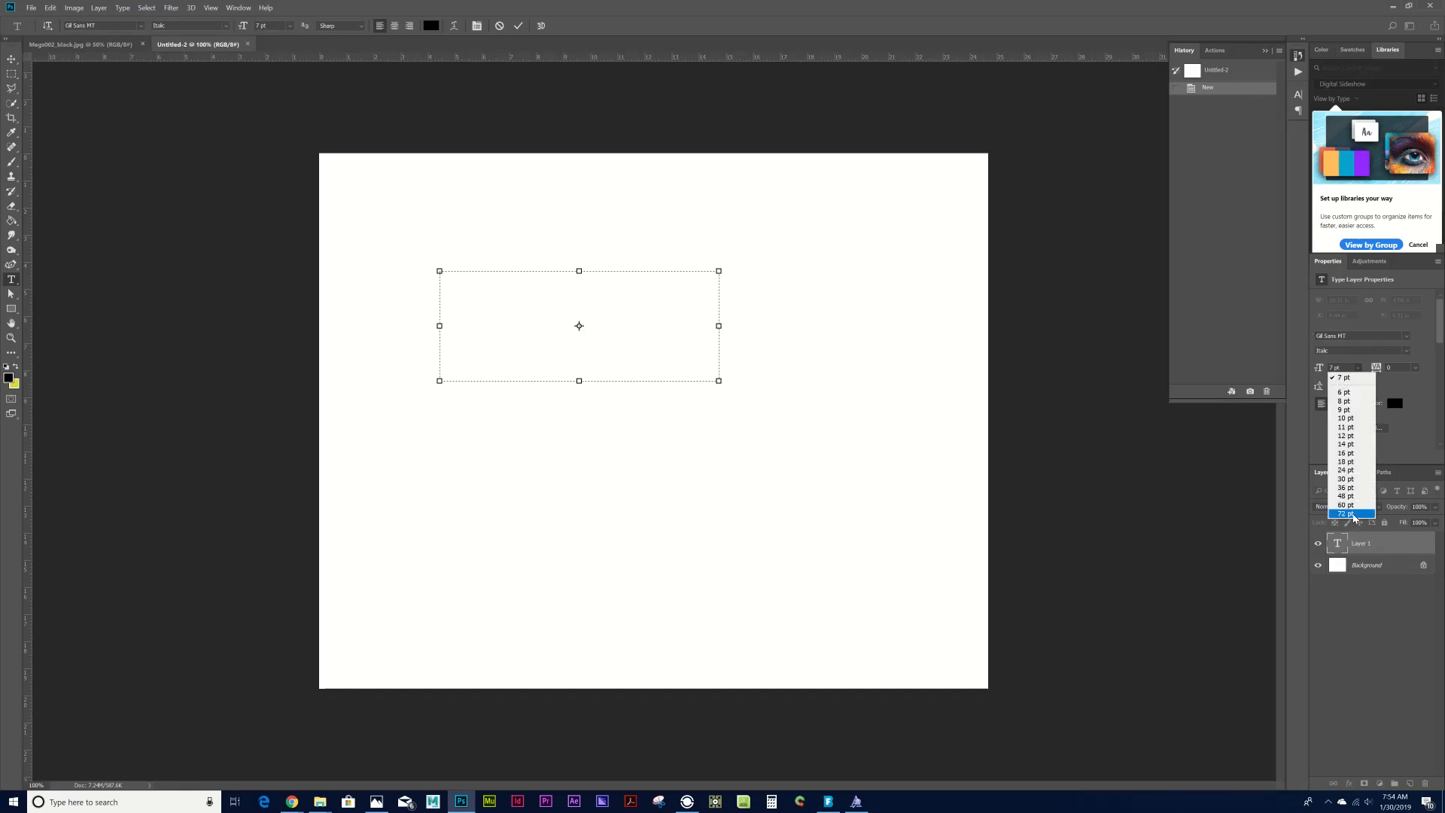
pyautogui.click(1345, 514)
# Set the text box's font to the newly installed Practice.
pyautogui.click(1334, 337)
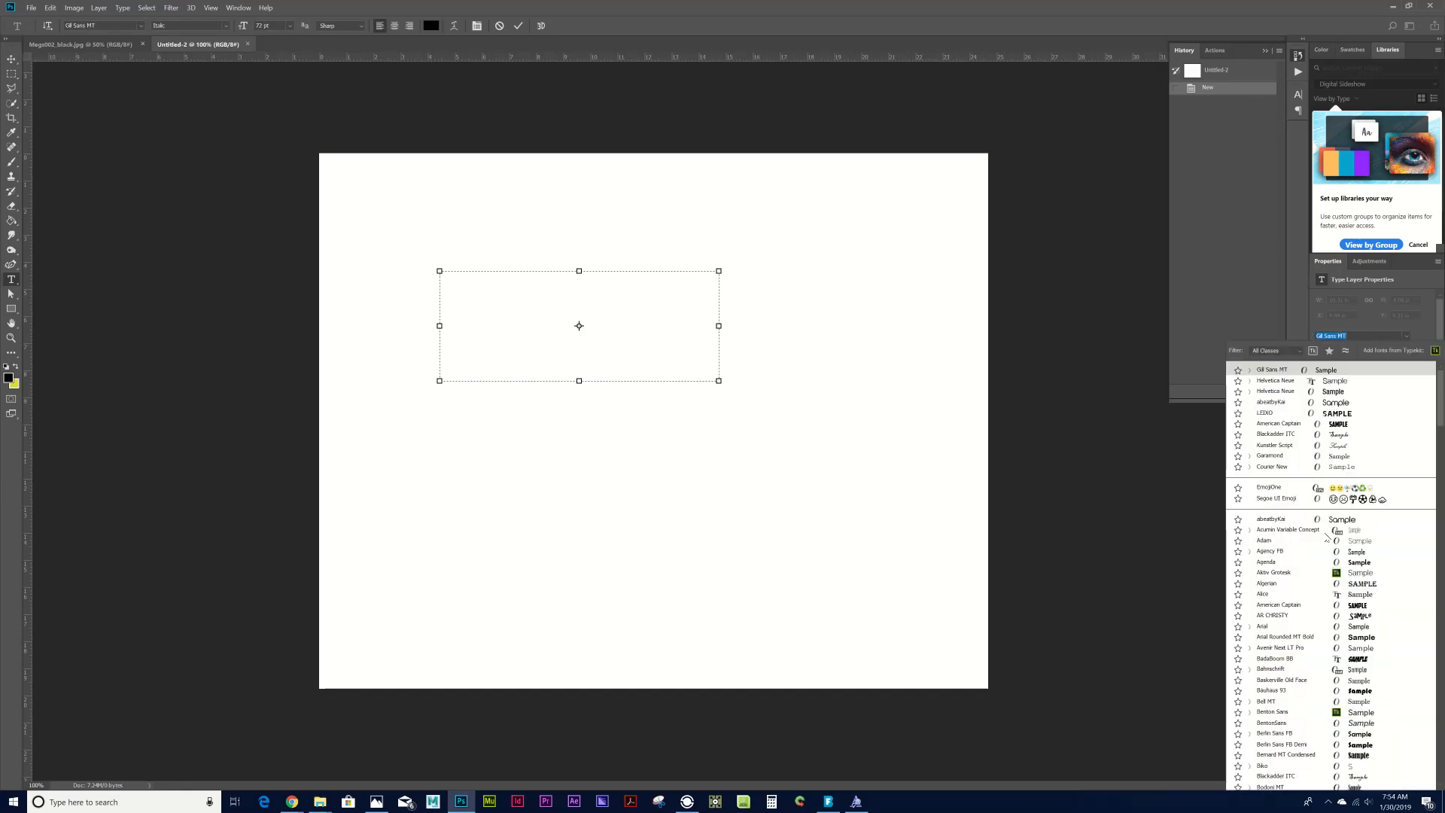
pyautogui.scroll(-12, 1345, 552)
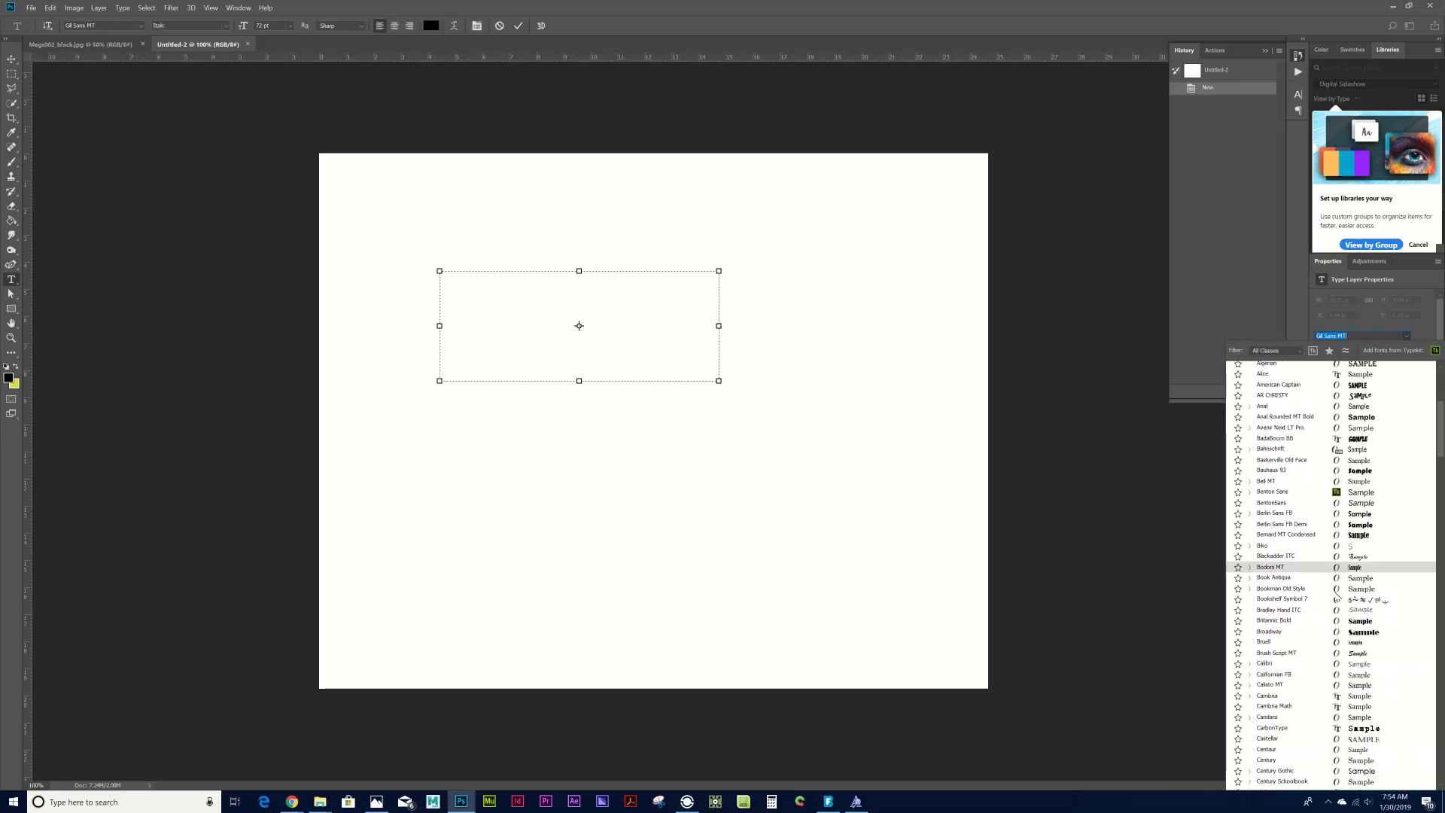
pyautogui.scroll(-12, 1291, 720)
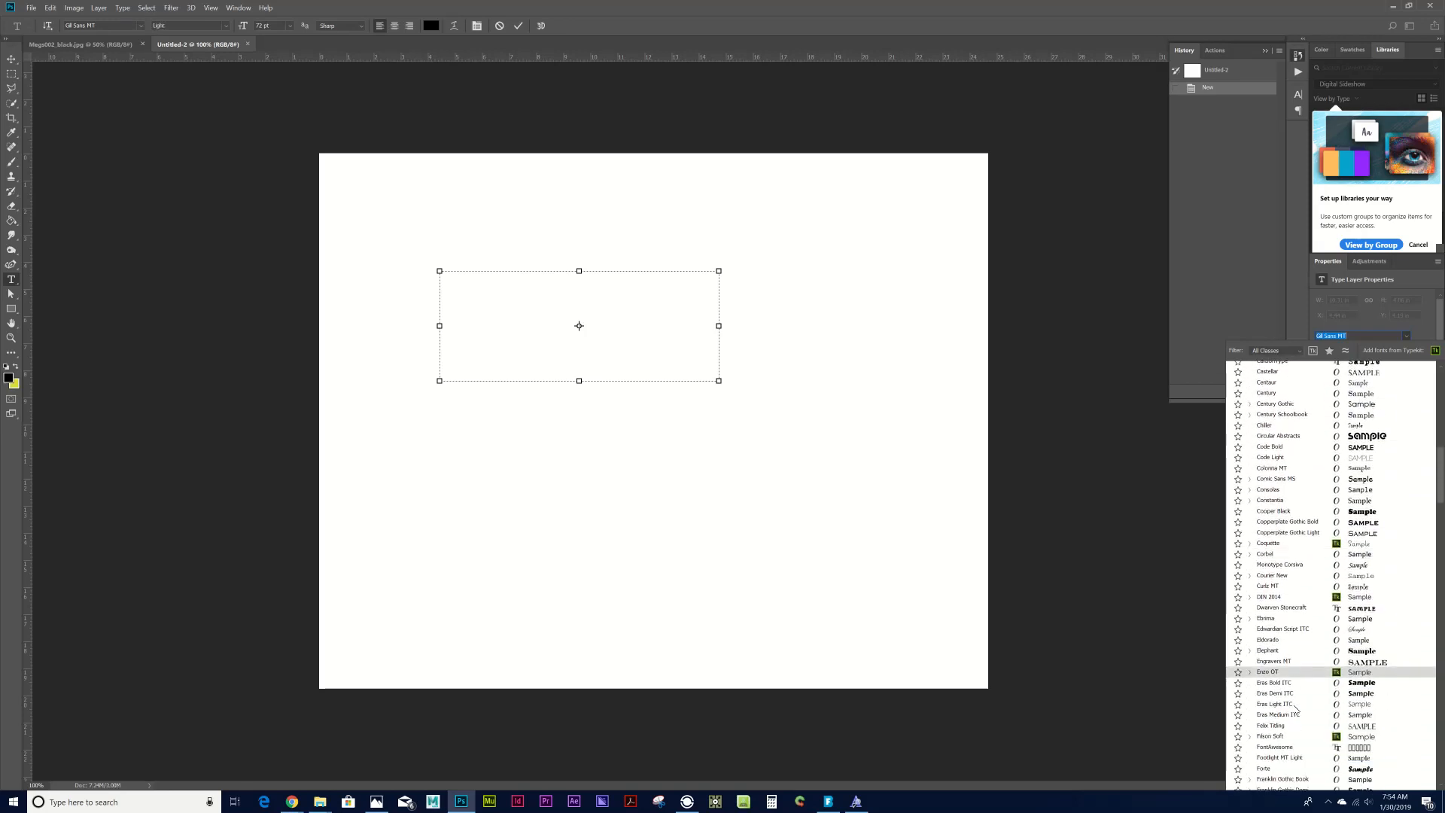
pyautogui.scroll(-15, 1295, 702)
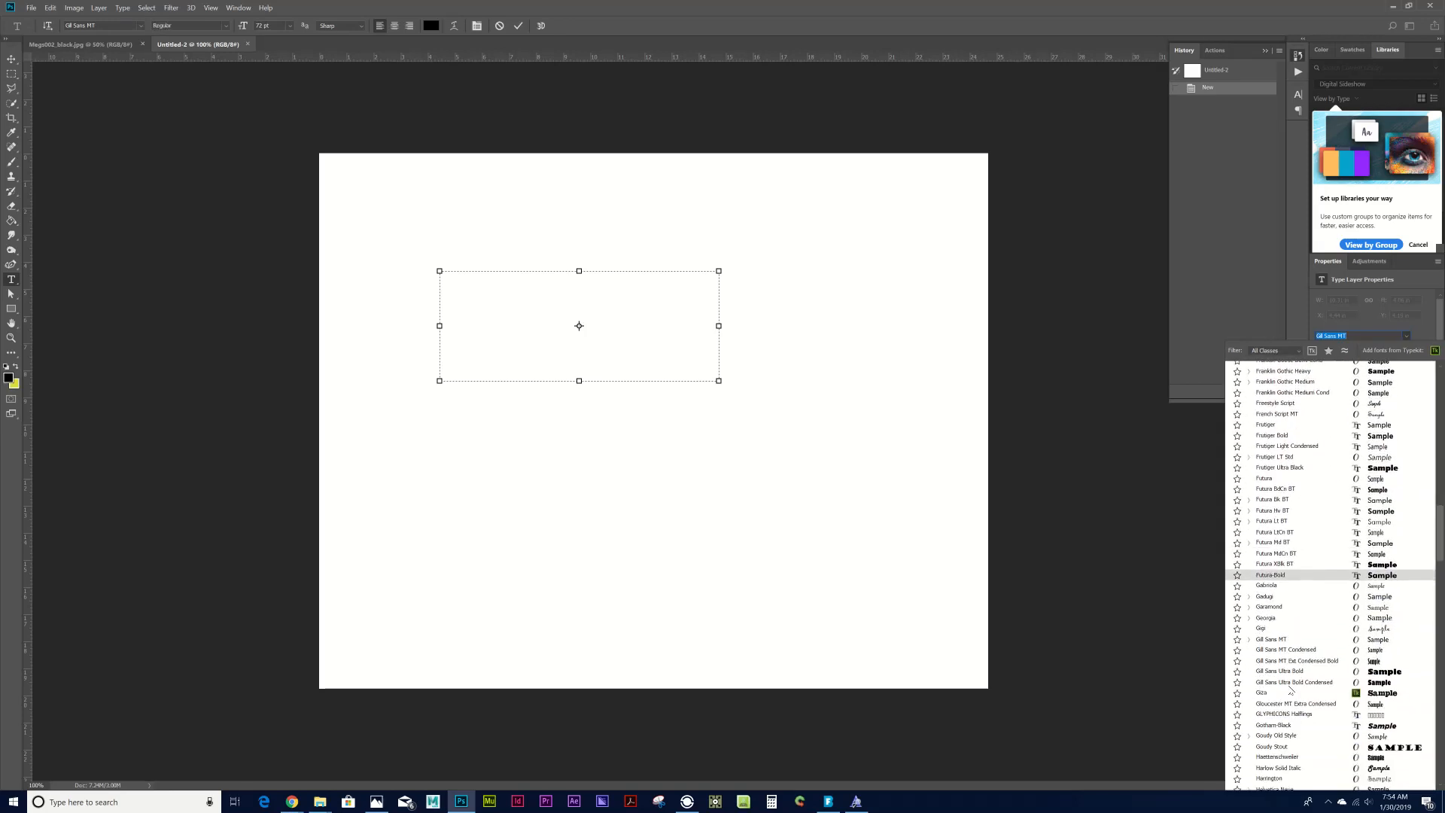
pyautogui.scroll(-9, 1292, 684)
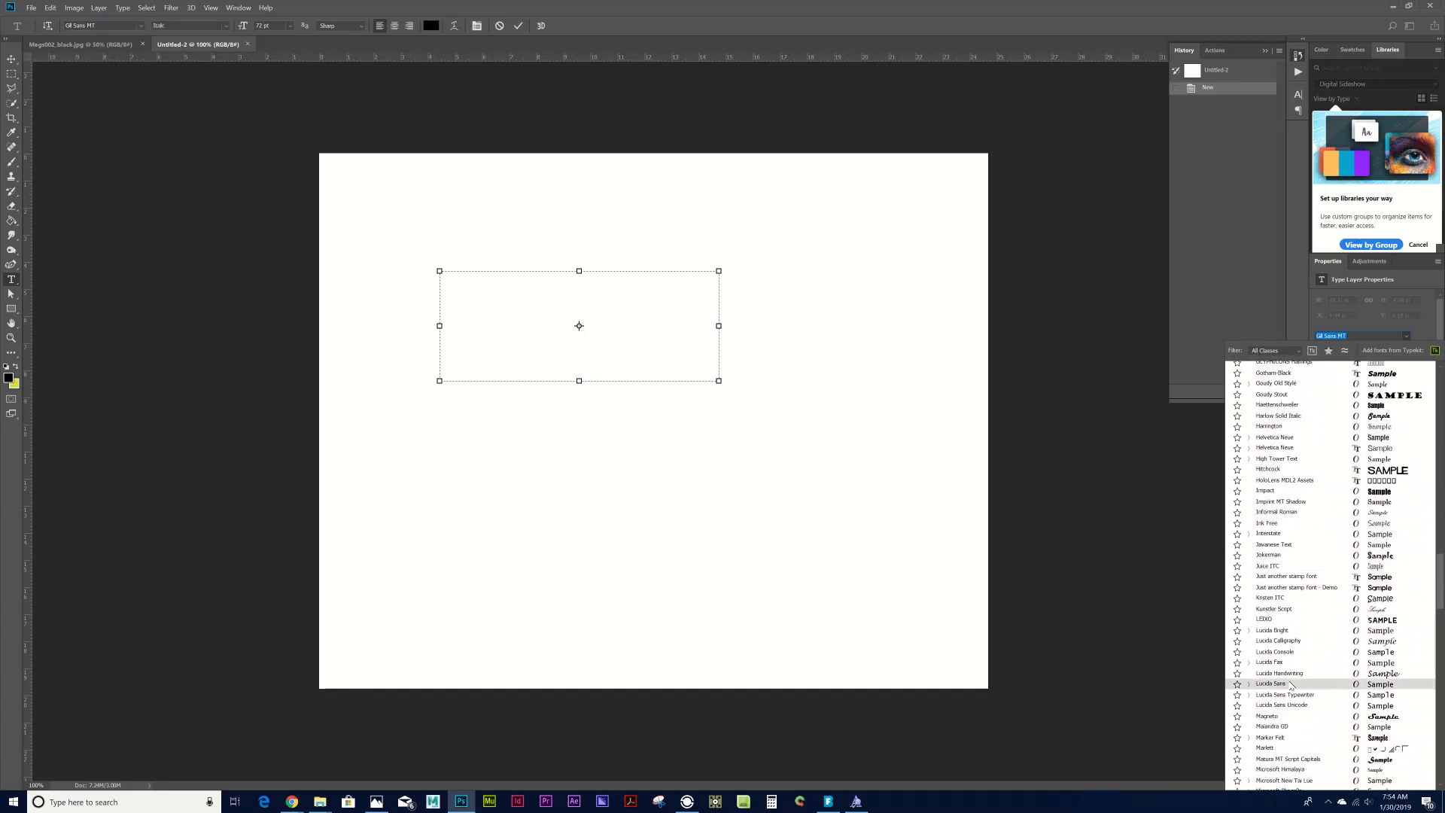
pyautogui.scroll(-5, 1291, 681)
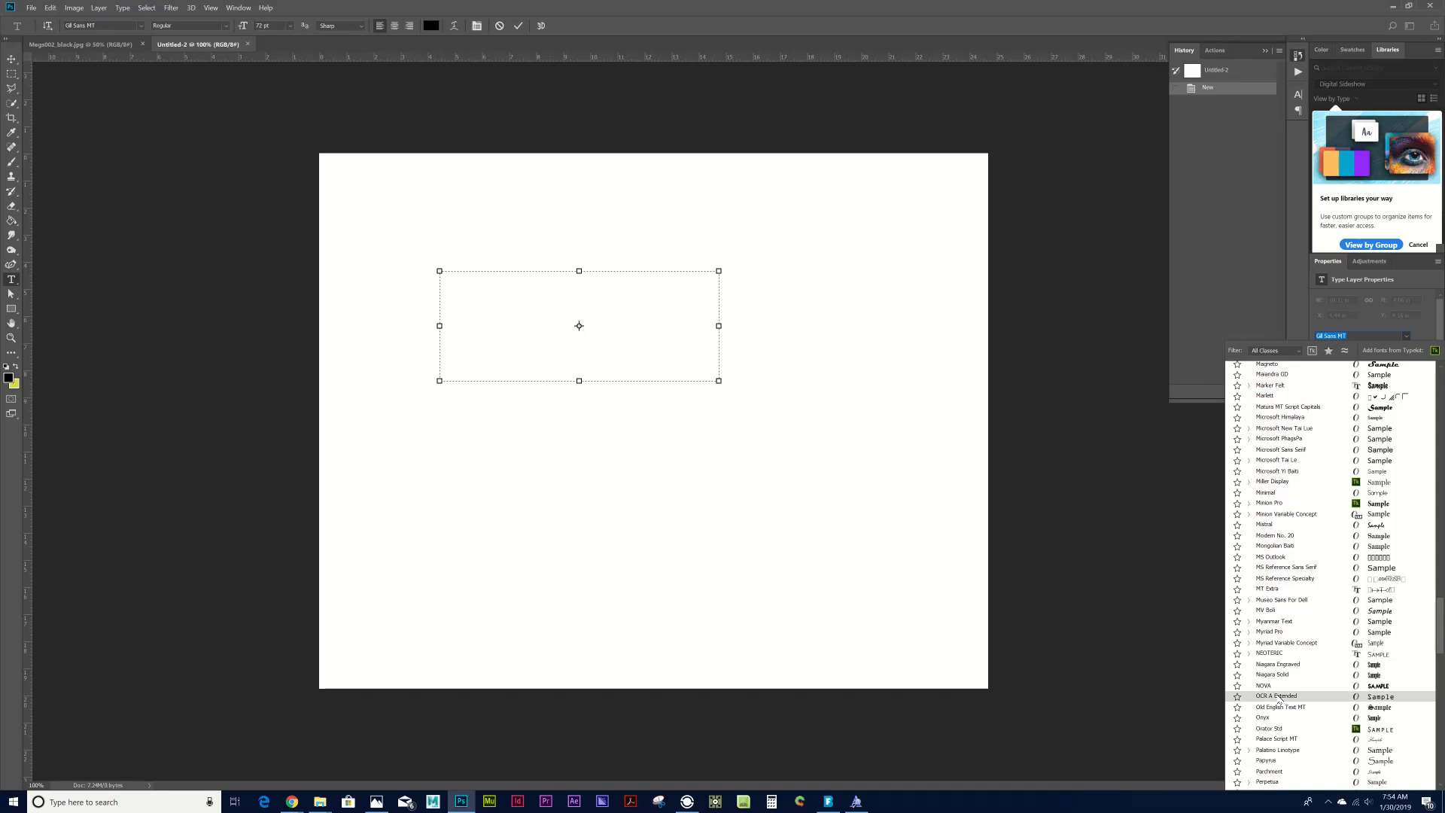
pyautogui.scroll(-3, 1283, 702)
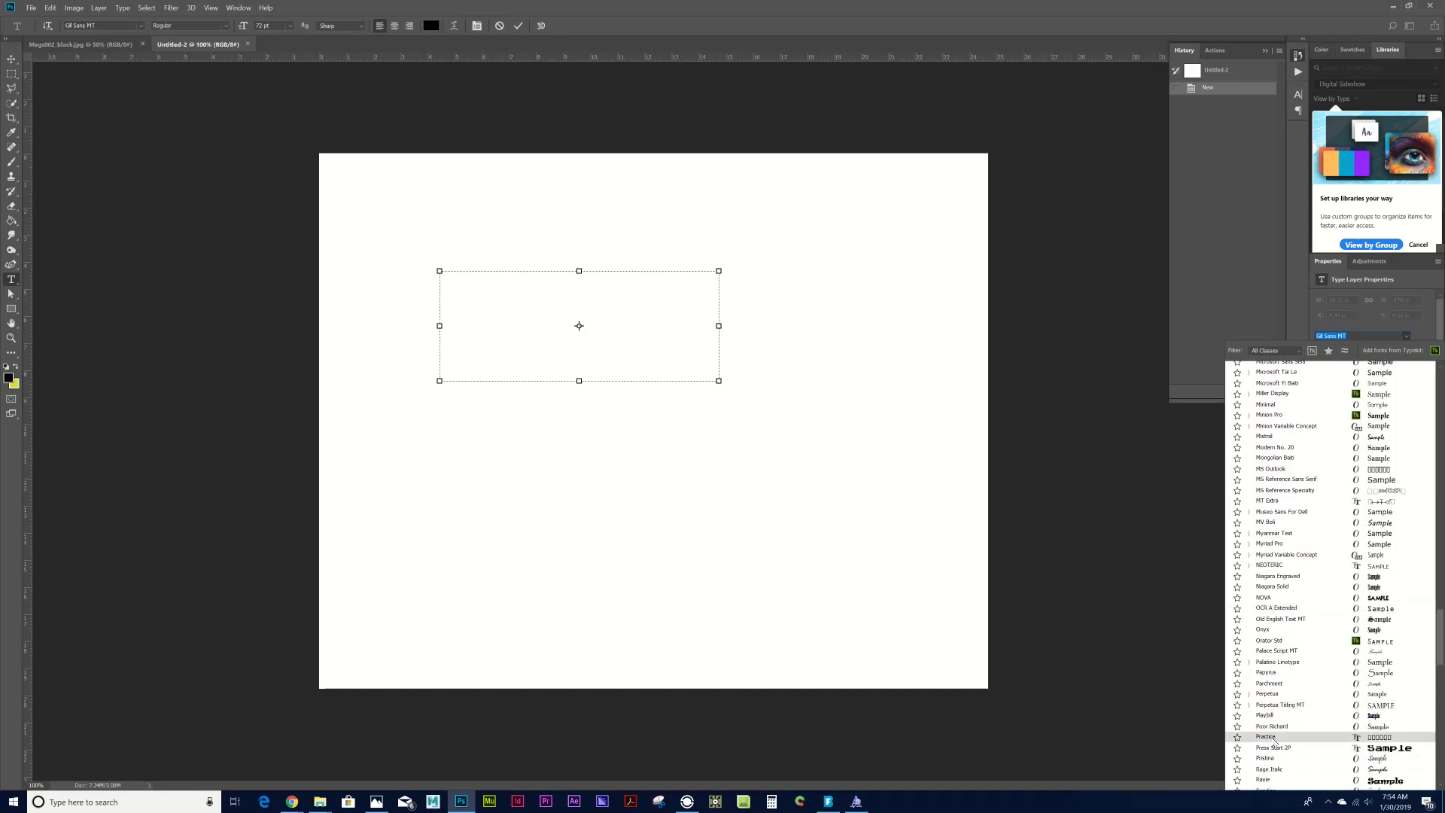
pyautogui.click(1266, 737)
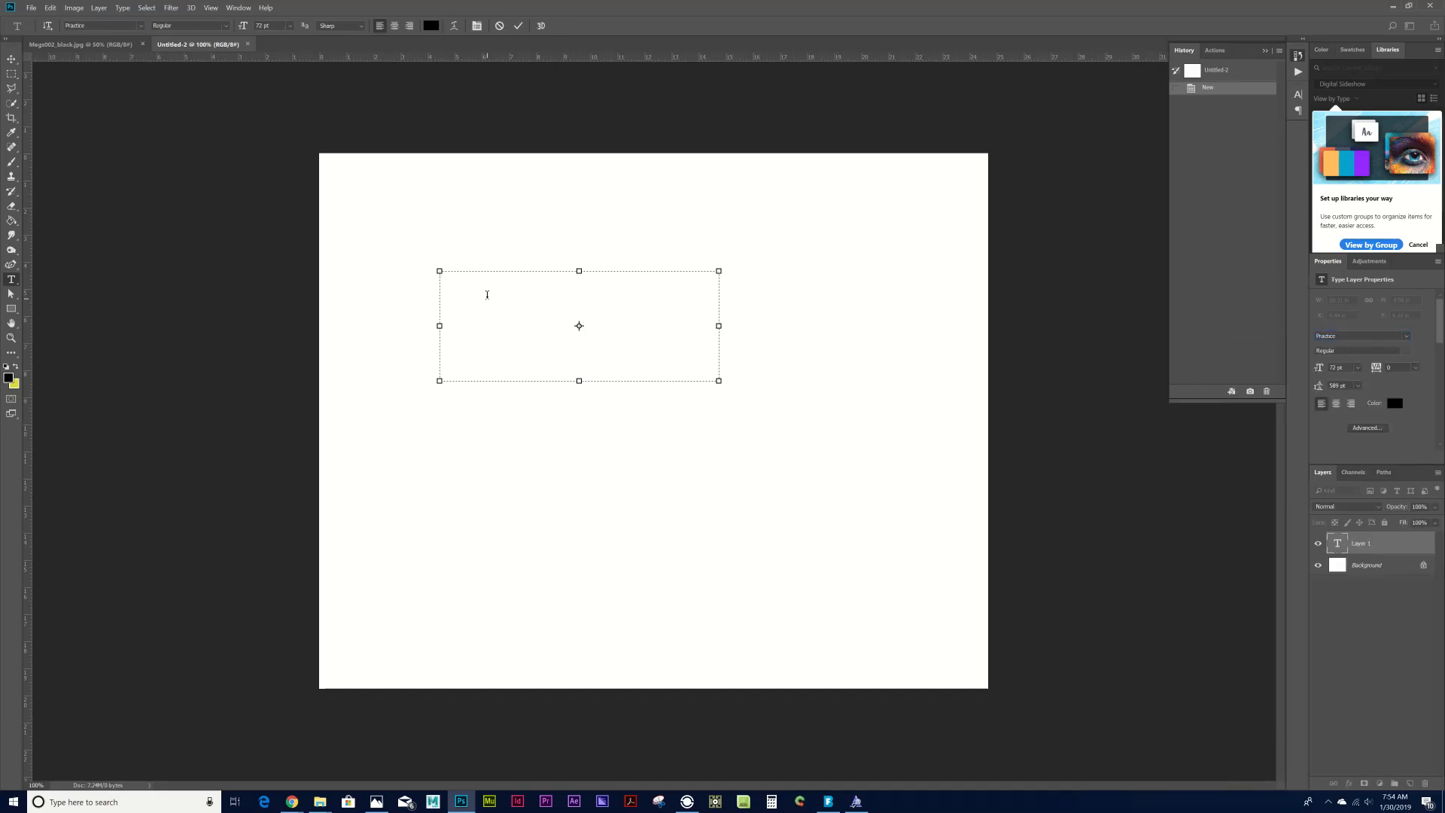
# Enter the sample text 1110000dioaudoi asdjf in the text box and highlight its digits.
pyautogui.write('1110000d')
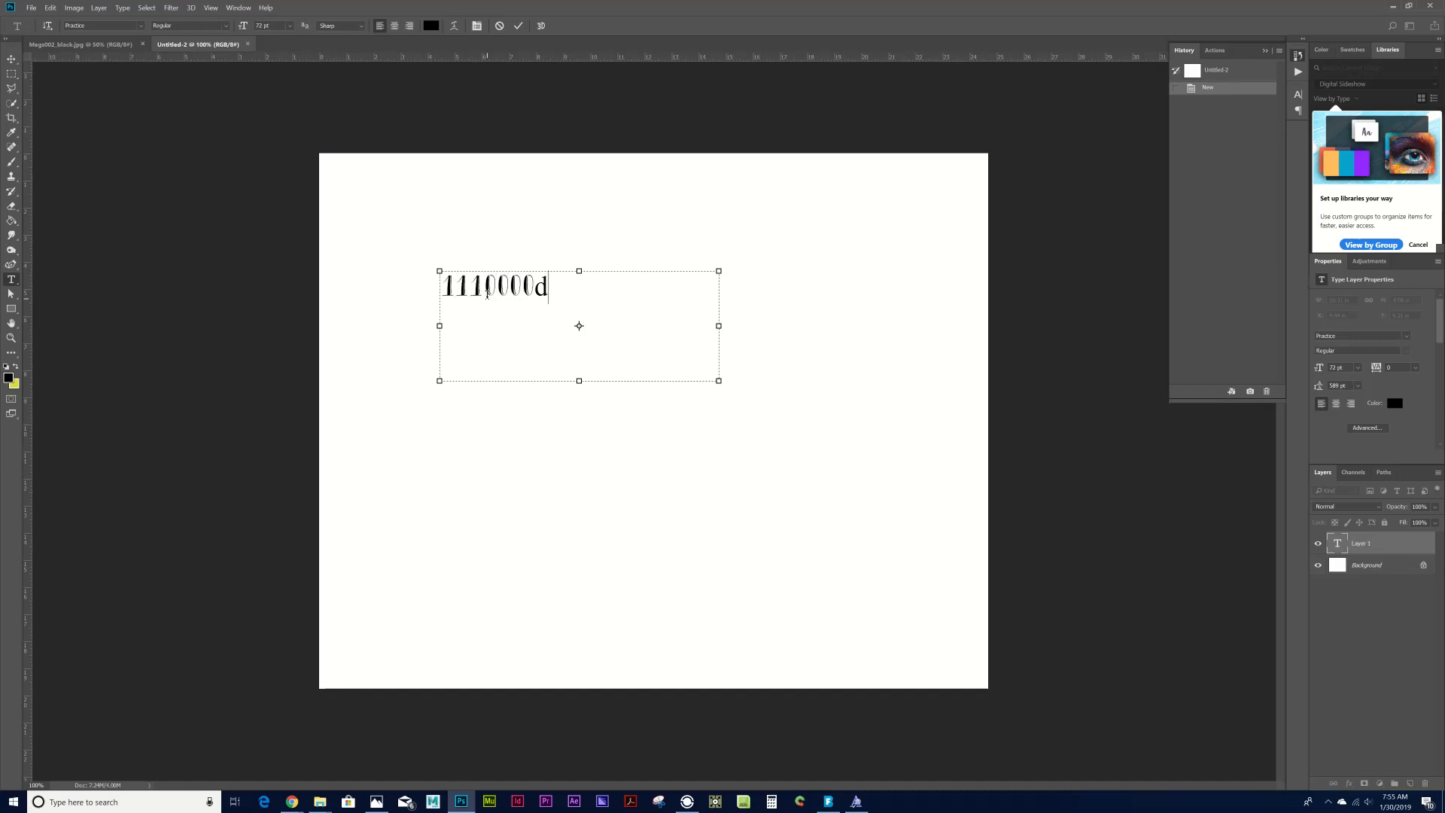
pyautogui.write('ioaudoi asdjf')
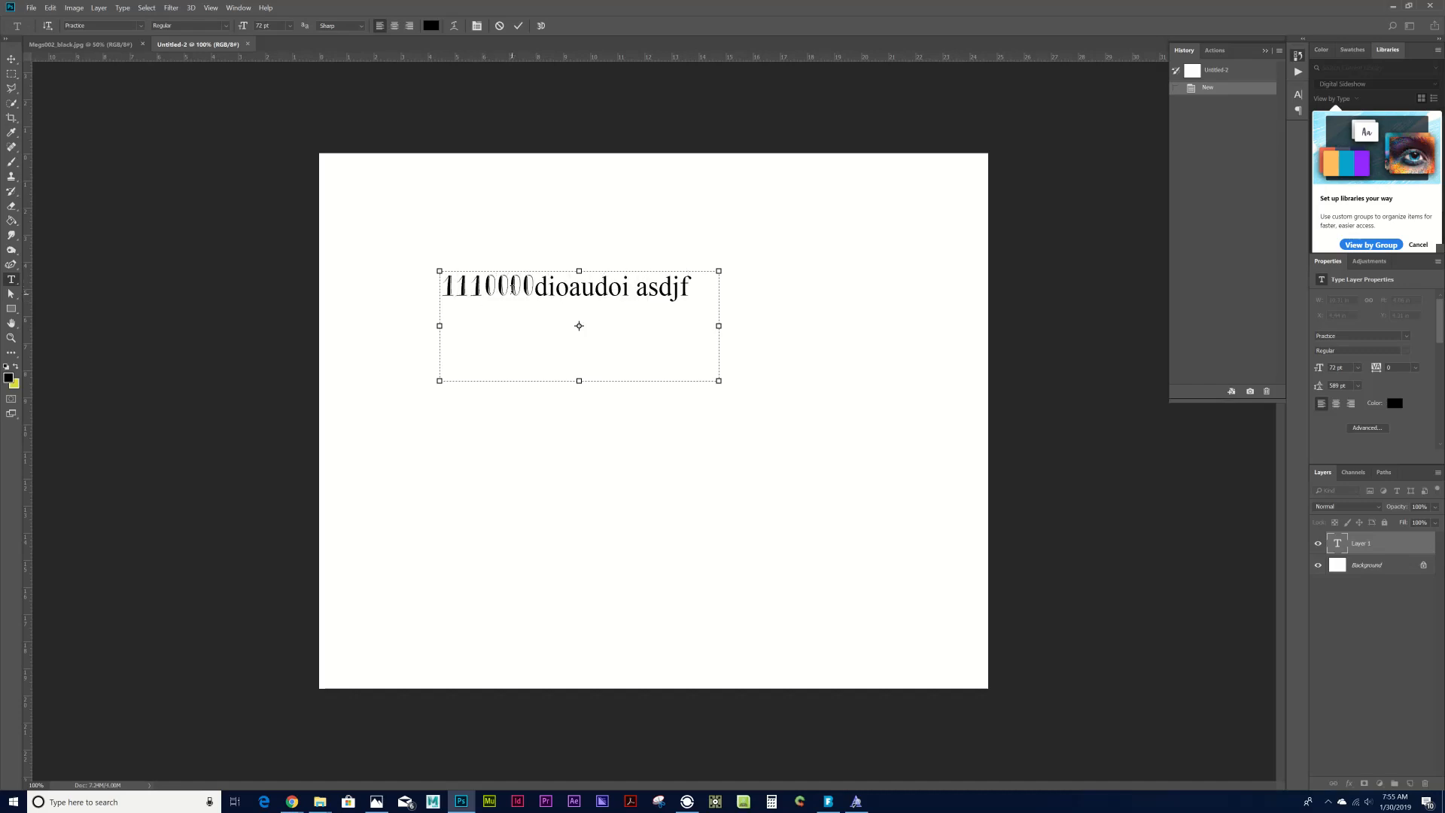
pyautogui.moveTo(535, 286); pyautogui.dragTo(439, 286)
pyautogui.click(549, 286)
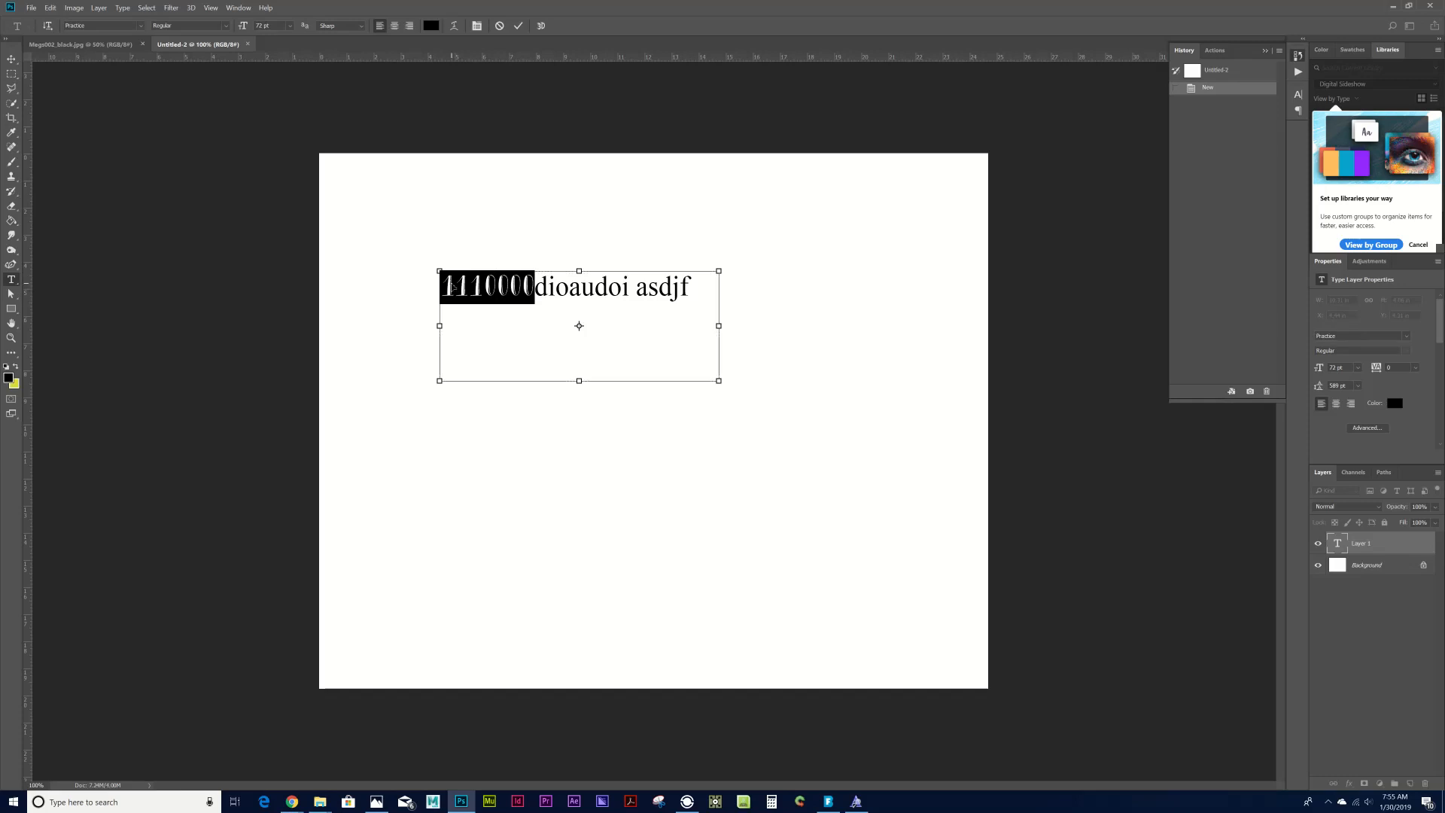
pyautogui.click(478, 292)
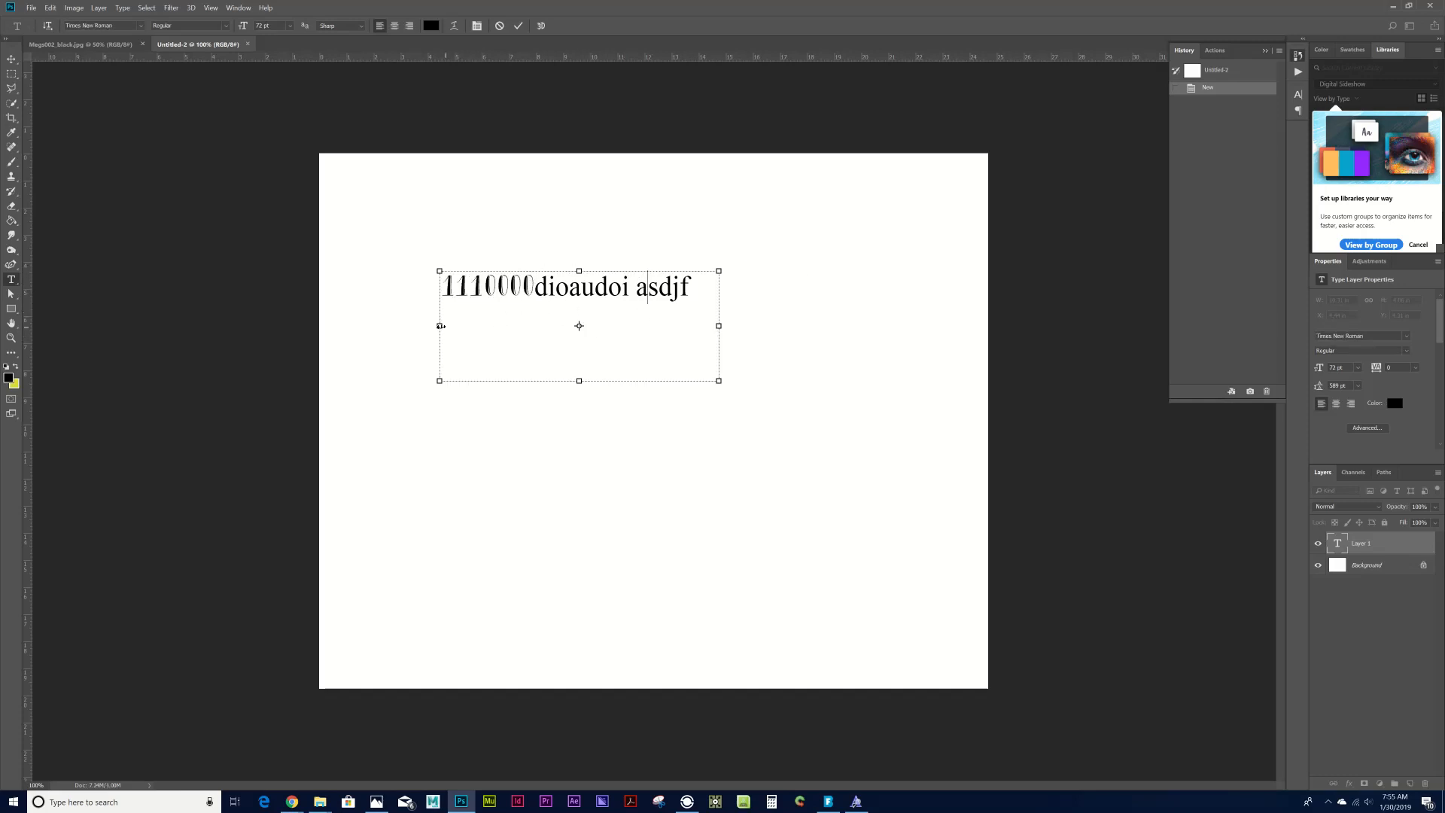
# Reduce the first digit 1 of the sample text to 16 pt.
pyautogui.moveTo(534, 287); pyautogui.dragTo(450, 287)
pyautogui.doubleClick(523, 285)
pyautogui.click(1358, 367)
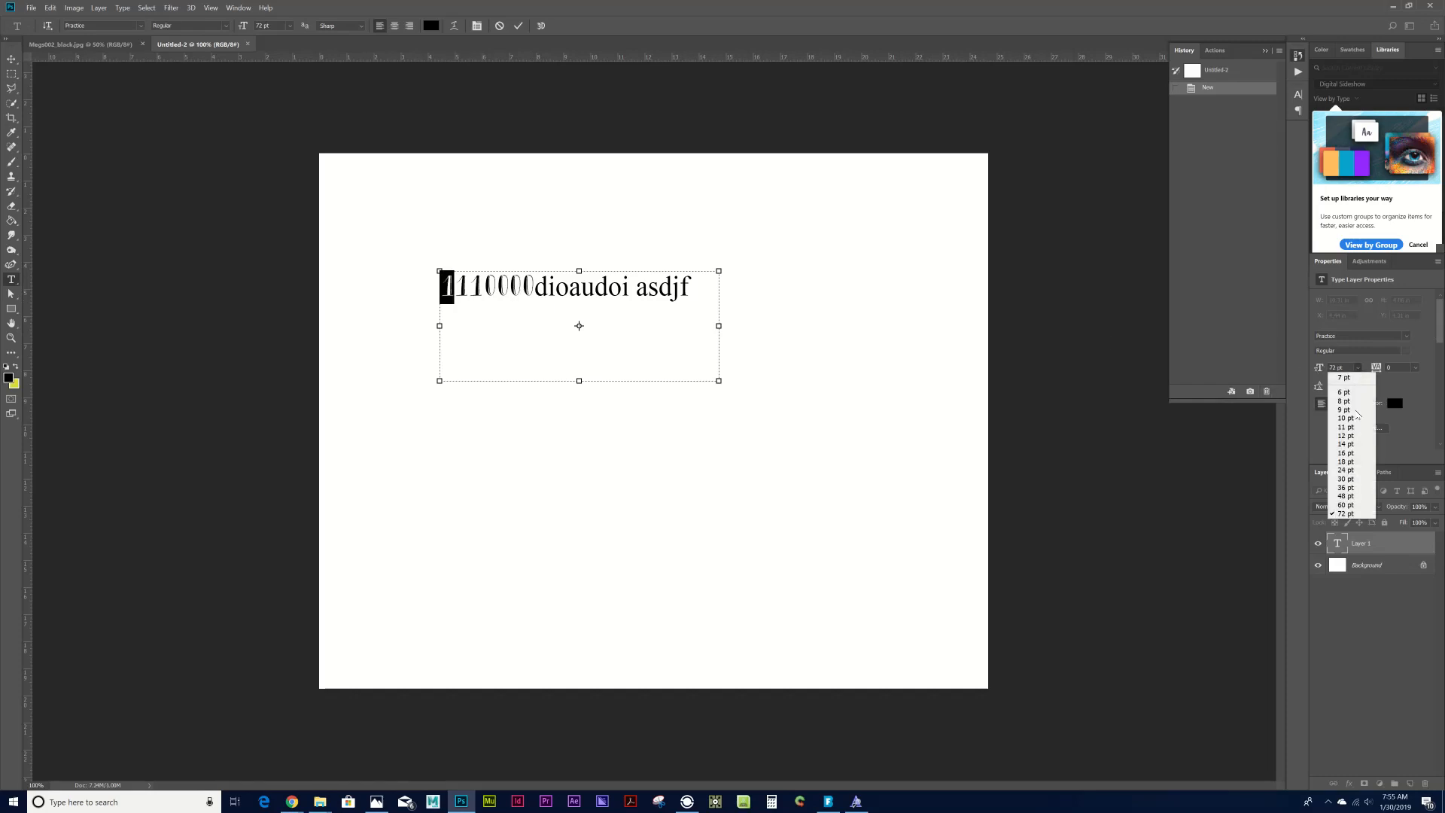
pyautogui.click(1345, 454)
pyautogui.click(455, 298)
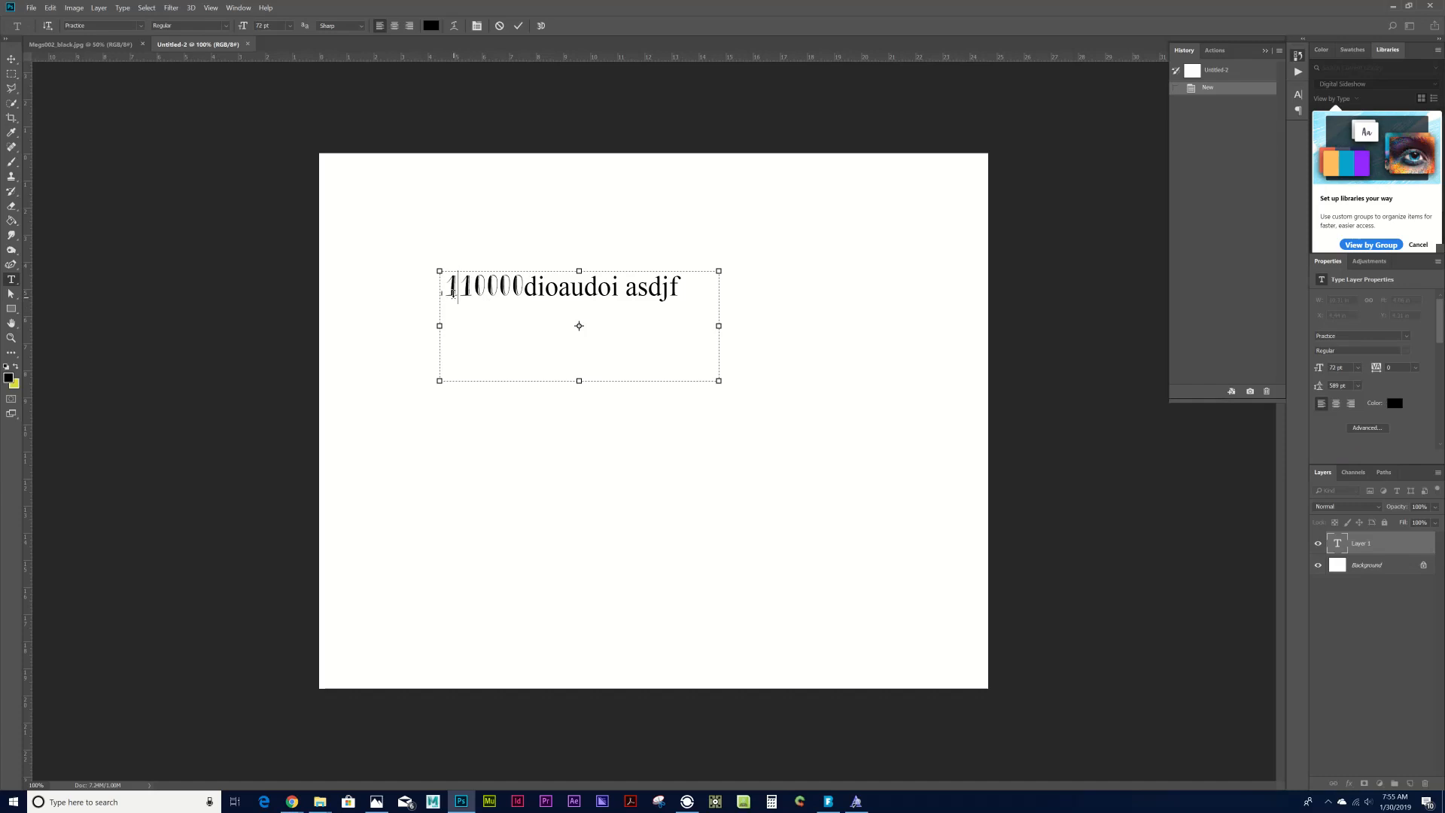
# Commit the sample text and examine the small and large digits 1 close up.
pyautogui.hotkey('ctrl', '+')
pyautogui.hotkey('ctrl', '+')
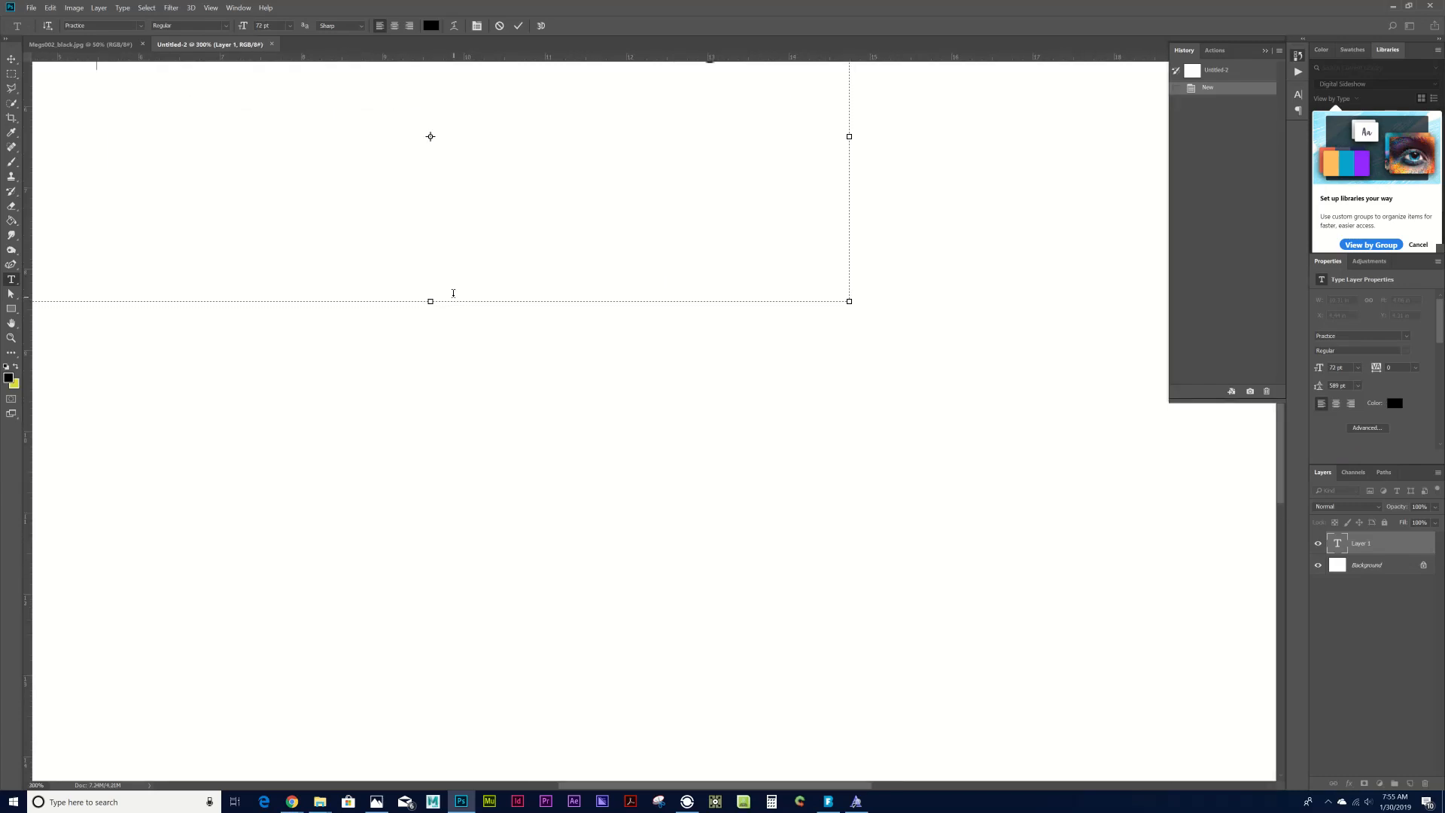
pyautogui.scroll(3, 308, 286)
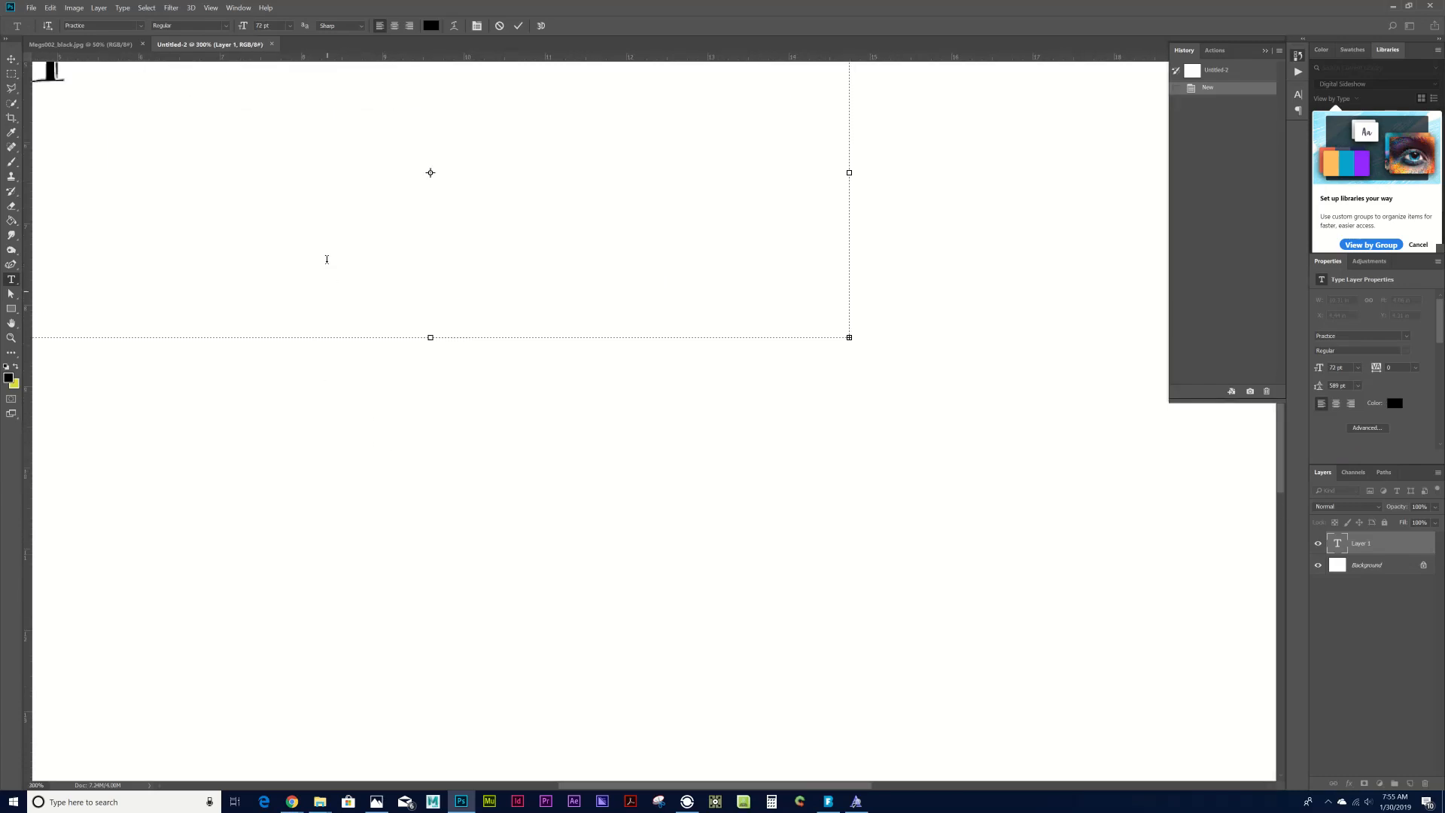
pyautogui.click(11, 59)
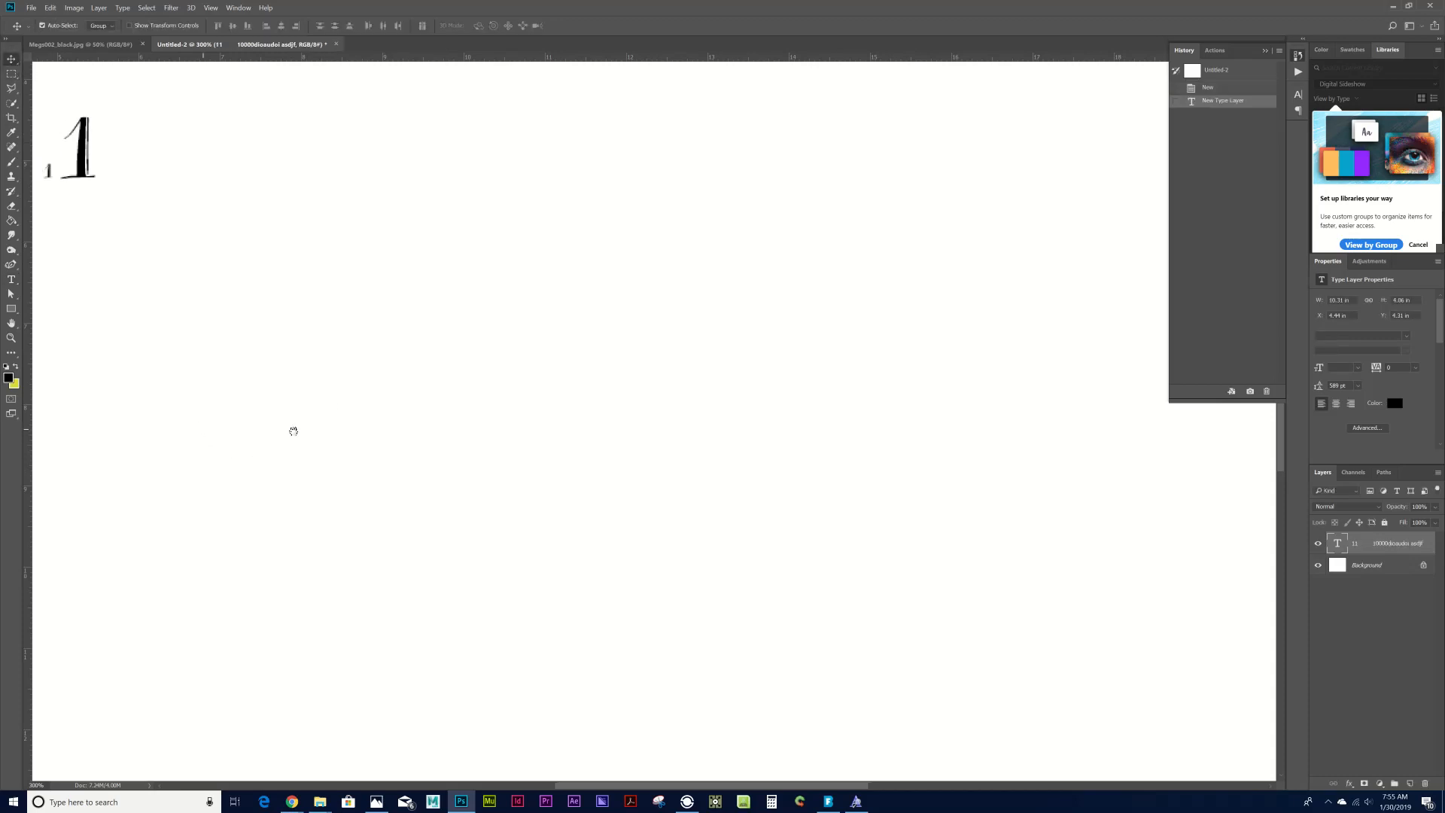
pyautogui.moveTo(293, 429); pyautogui.dragTo(752, 526)
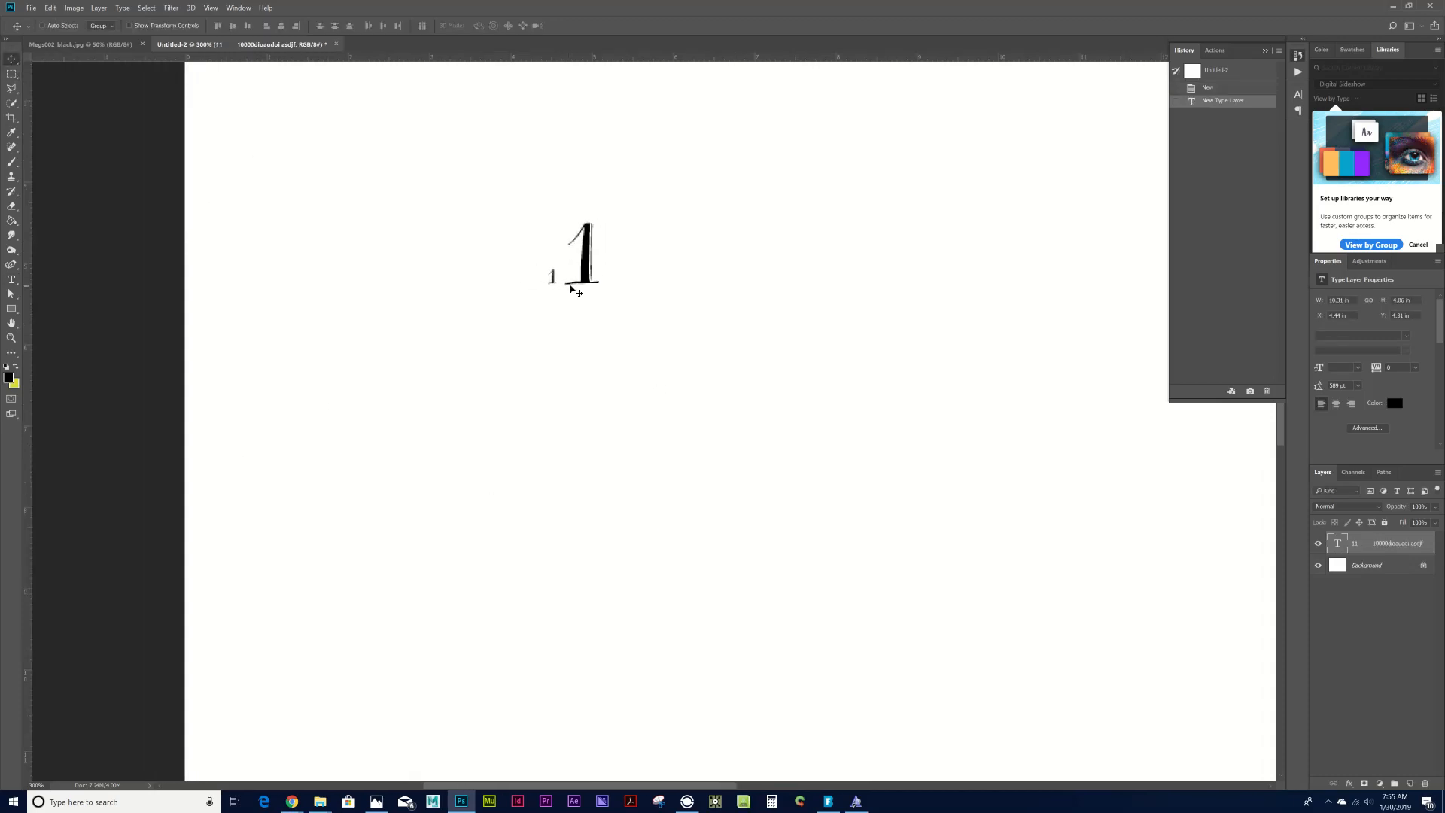
# Move the text layer about 3.4 in right and 1.1 in down on the canvas.
pyautogui.hotkey('ctrl', '-')
pyautogui.hotkey('ctrl', '-')
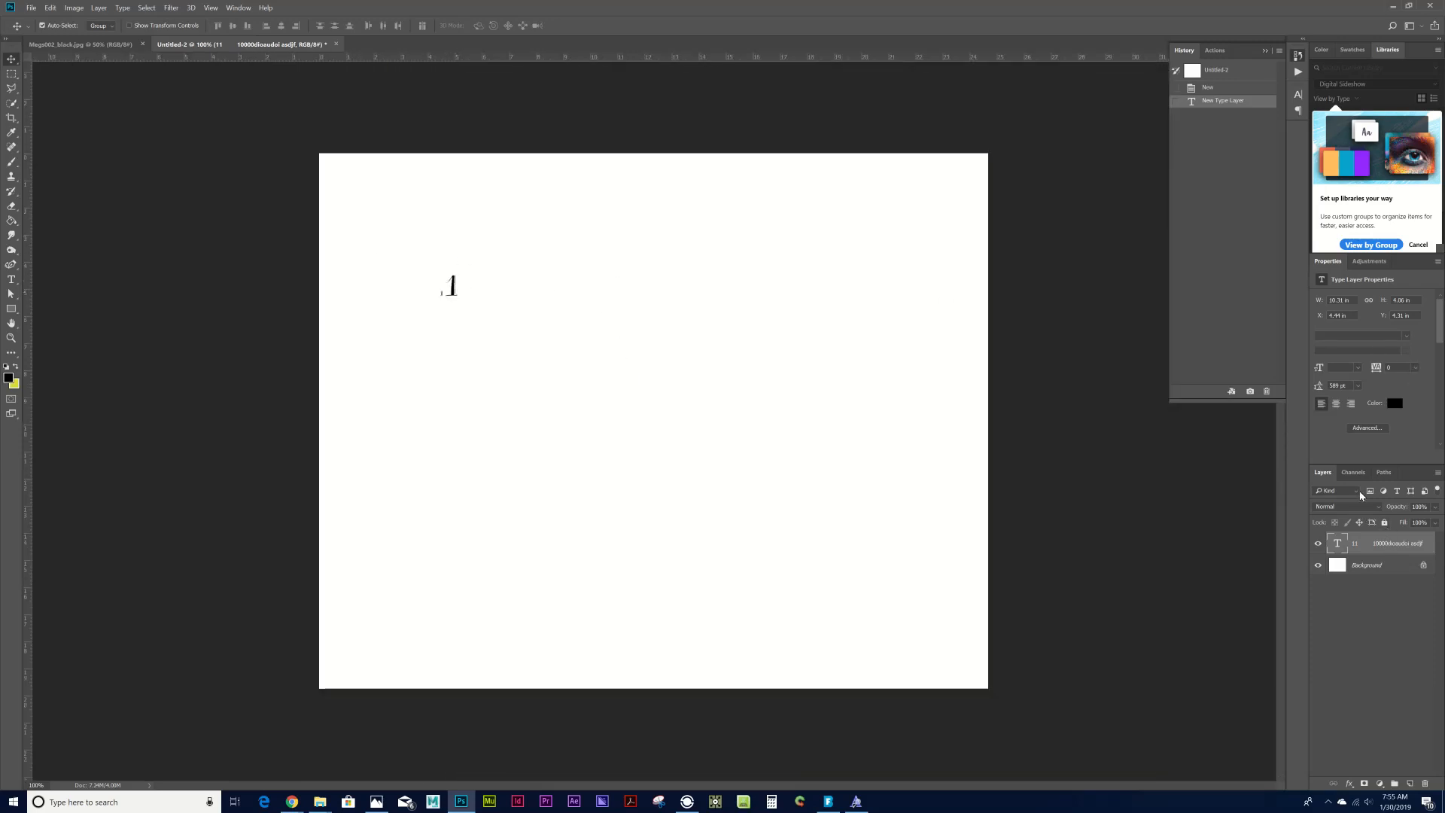
pyautogui.moveTo(455, 296); pyautogui.dragTo(546, 327)
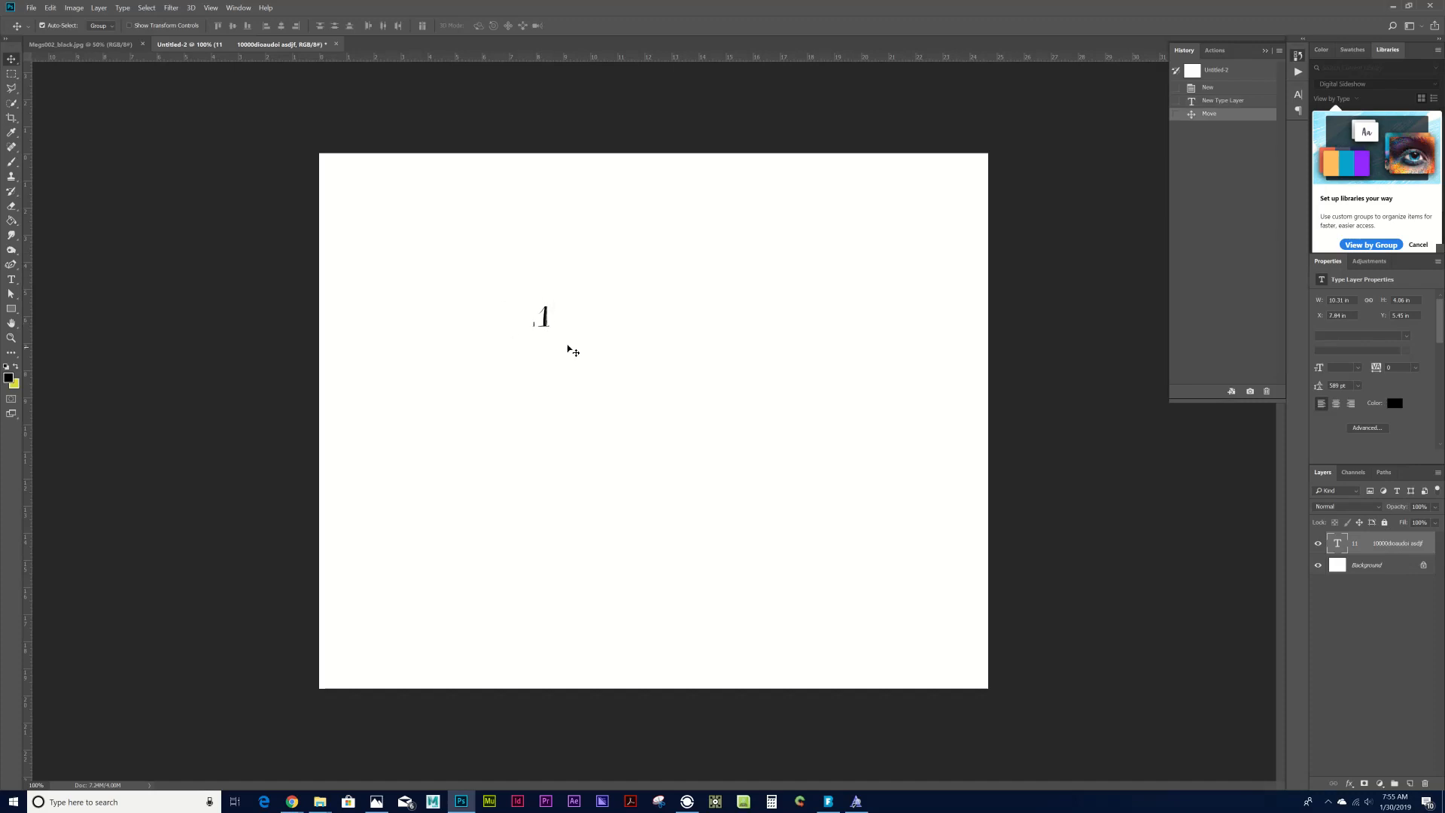